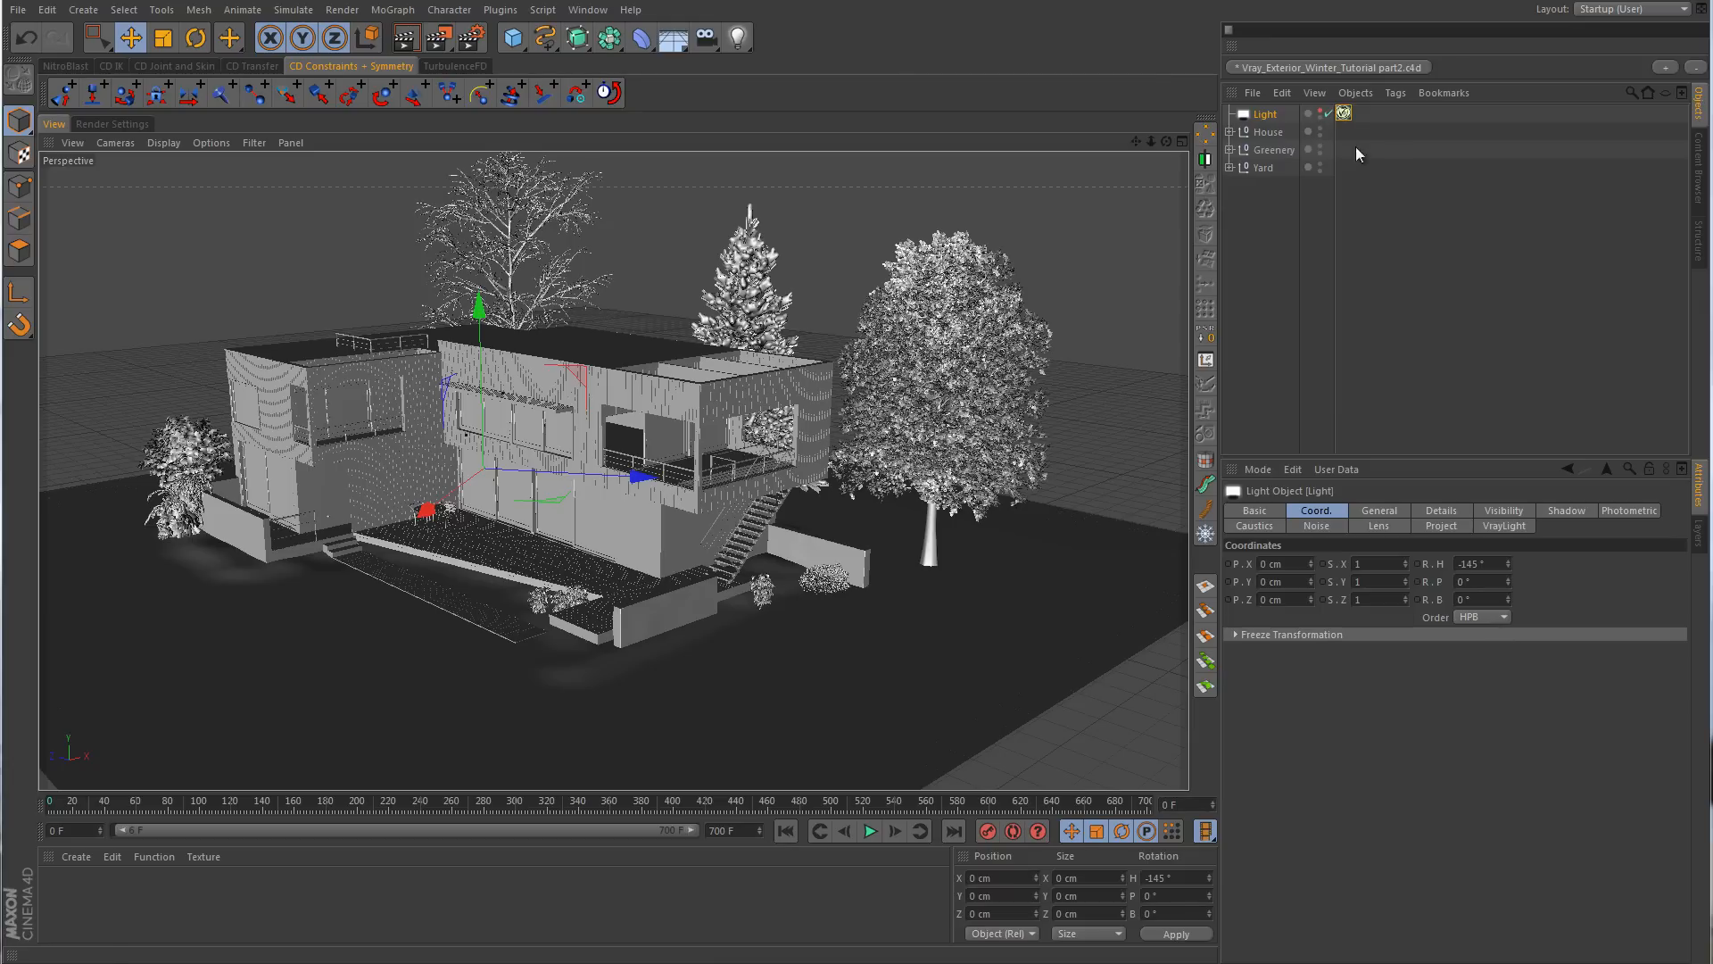
- Turn off Spherical Dome in the area light settings of the Light's V-Ray tag
{"action": "left_click", "coordinate": [1345, 112]}
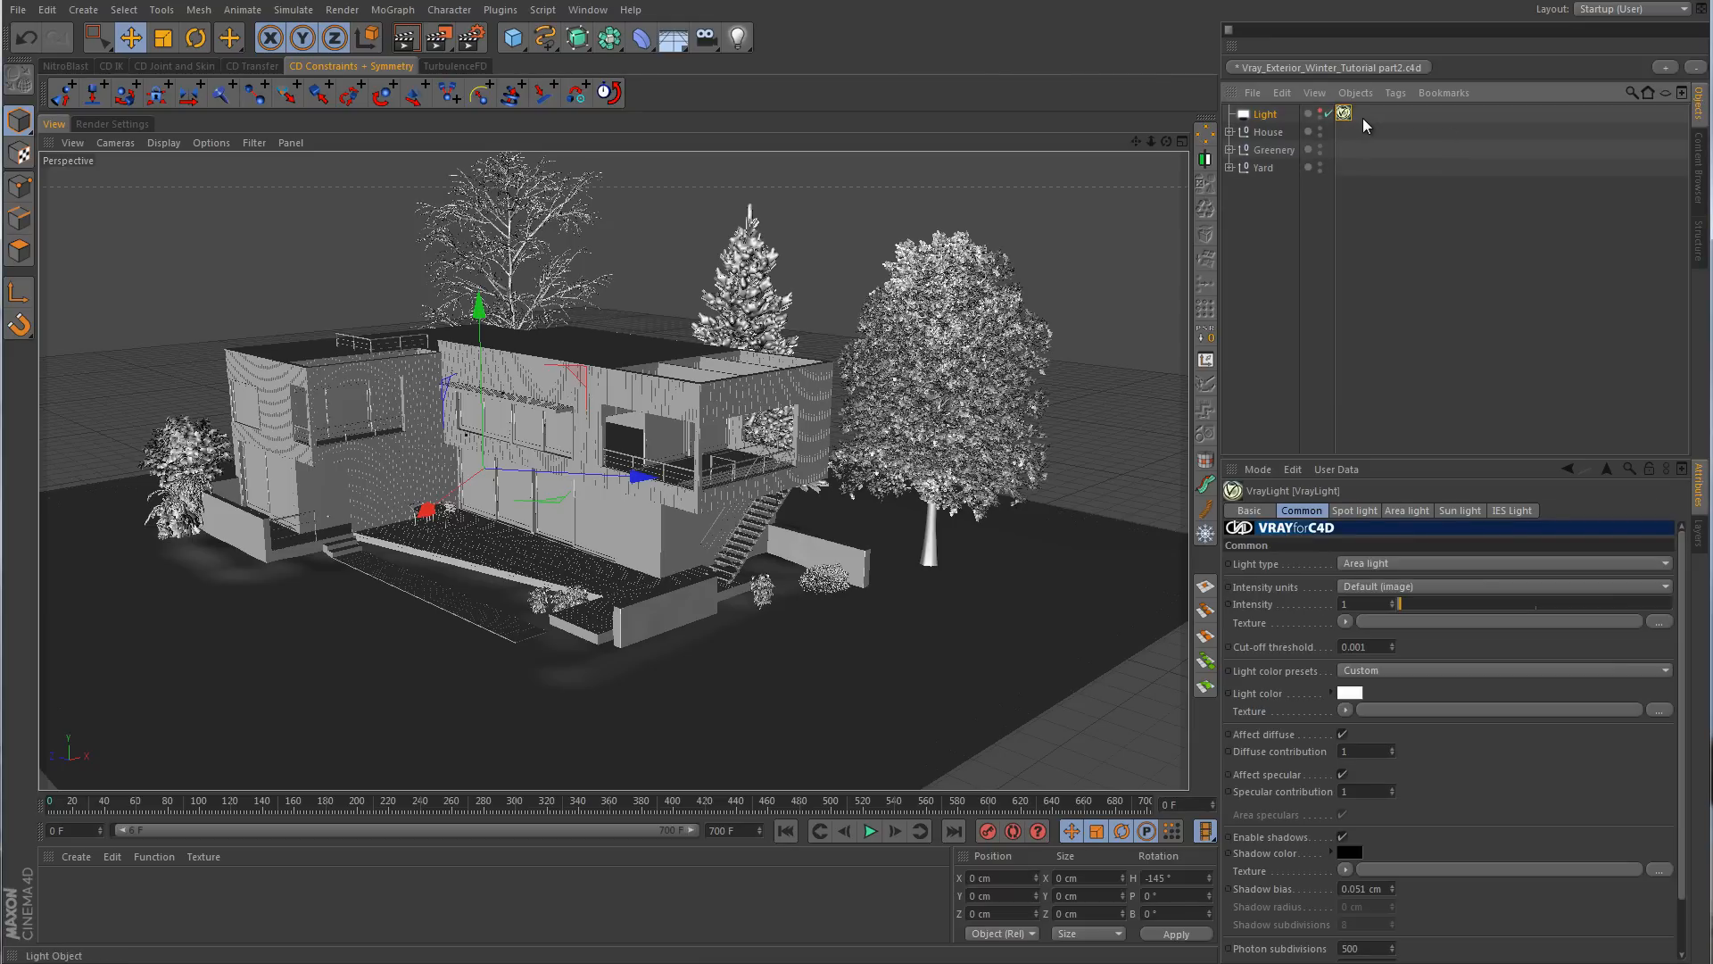
{"action": "left_click", "coordinate": [1418, 512]}
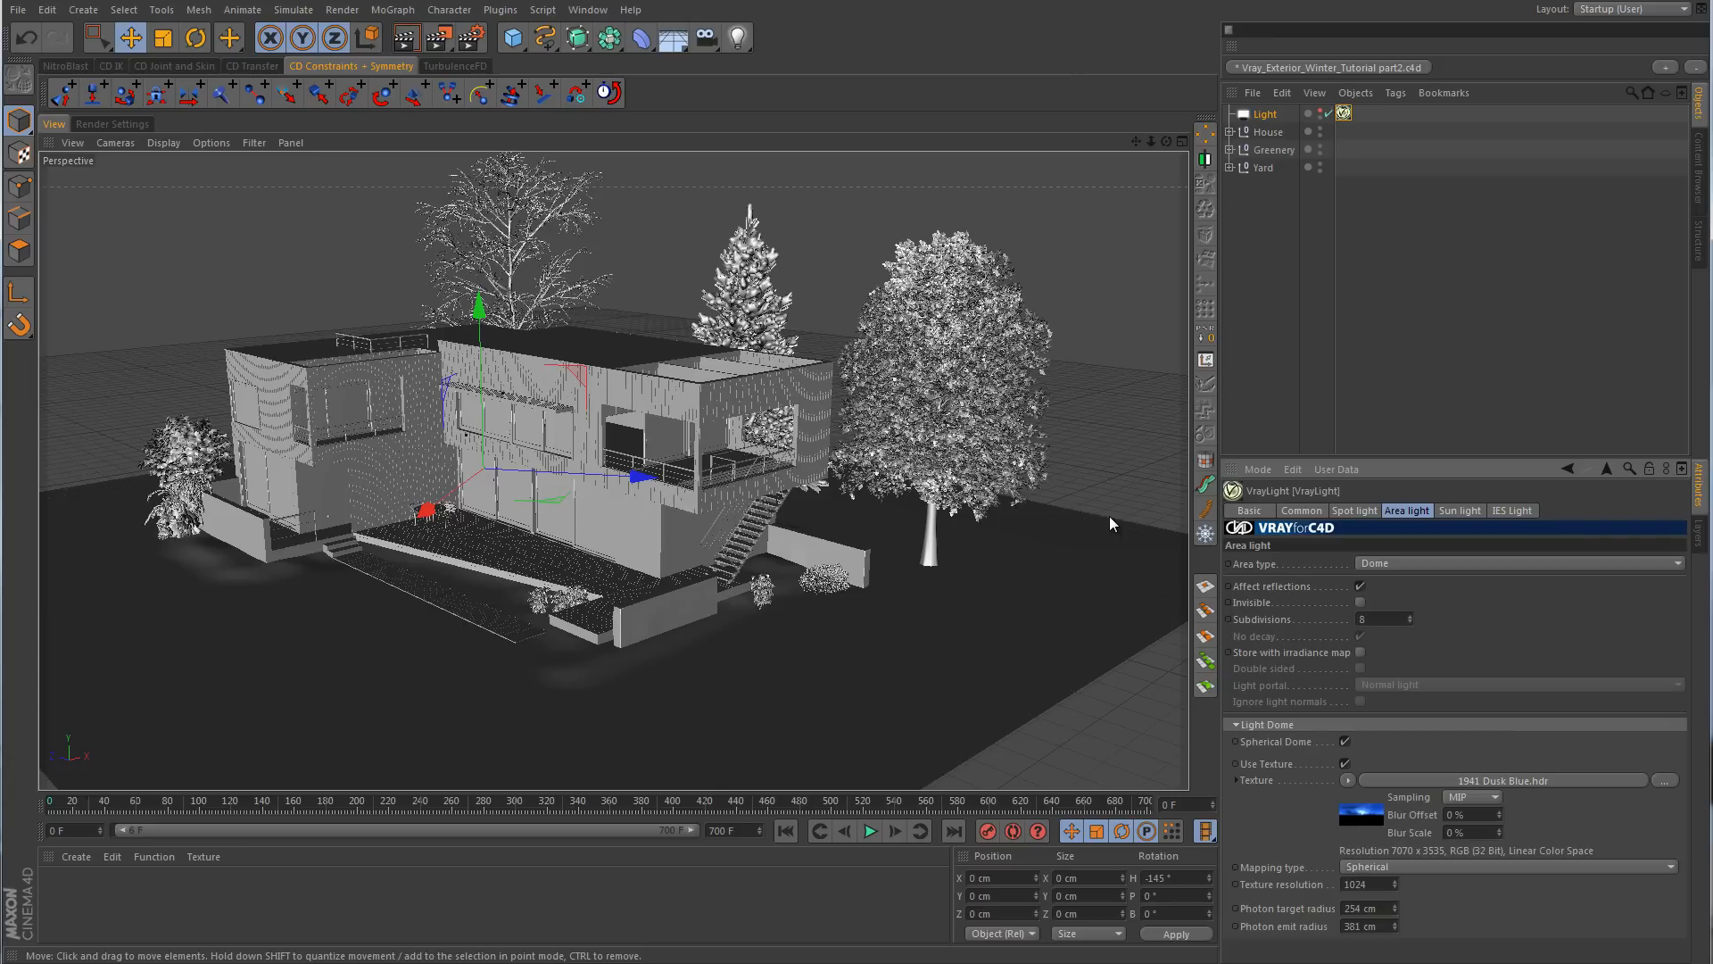
{"action": "left_click", "coordinate": [1267, 116]}
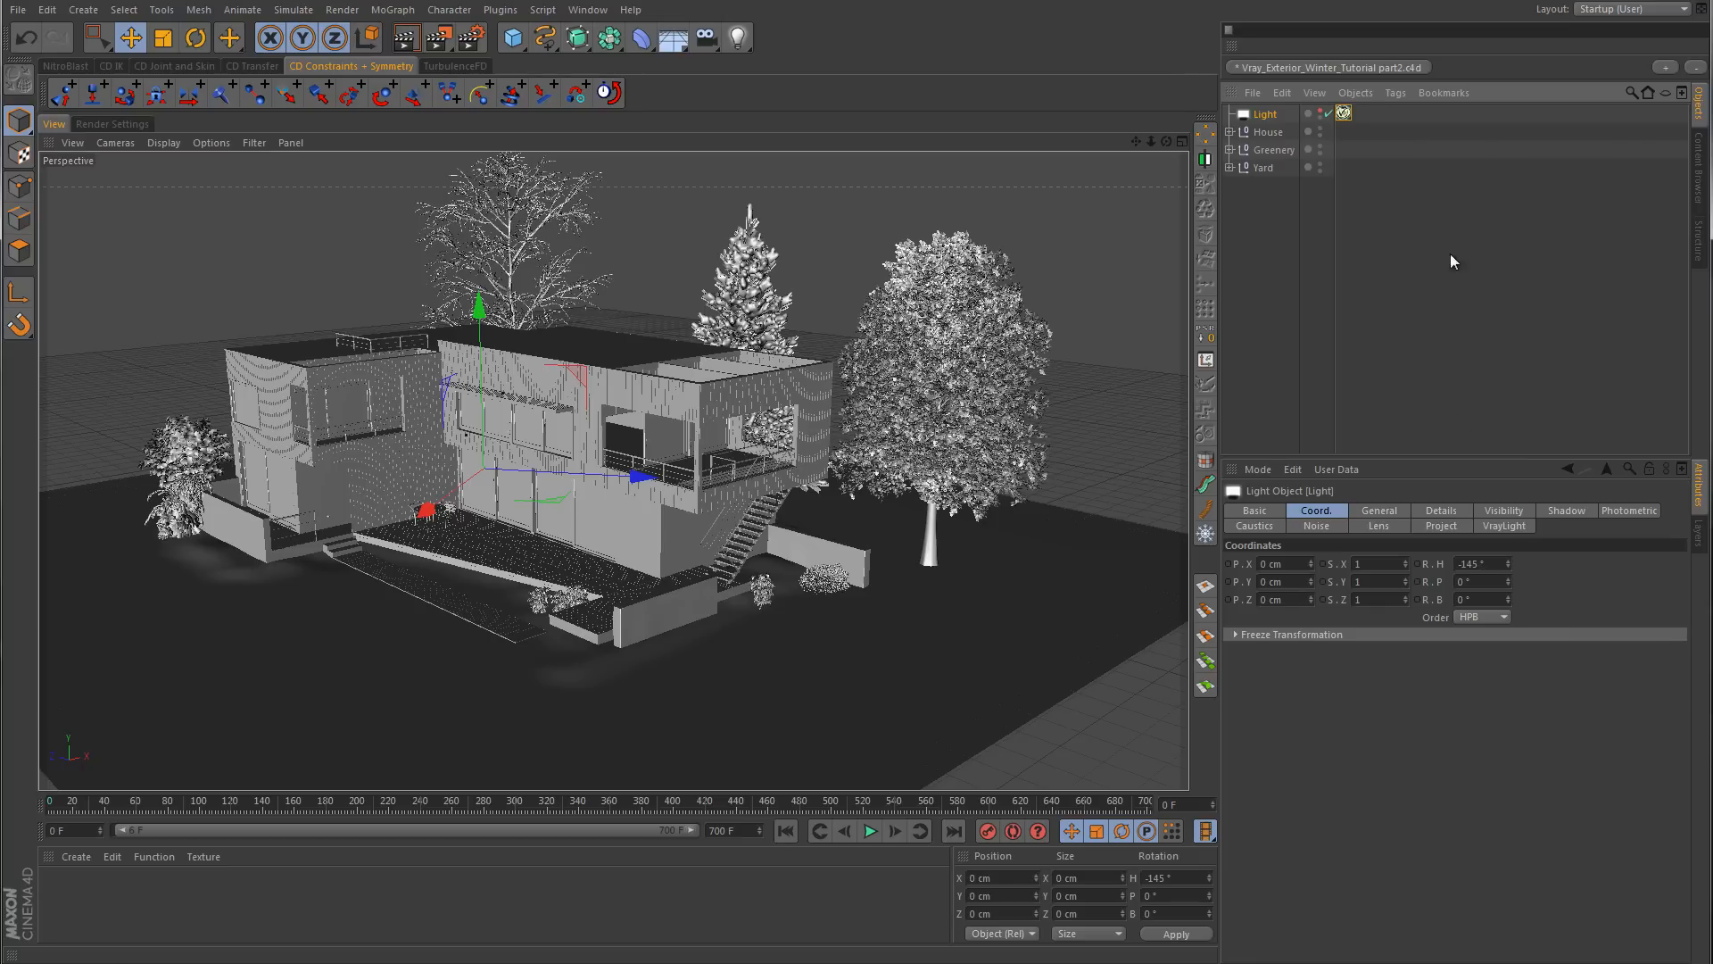
{"action": "left_click", "coordinate": [1345, 112]}
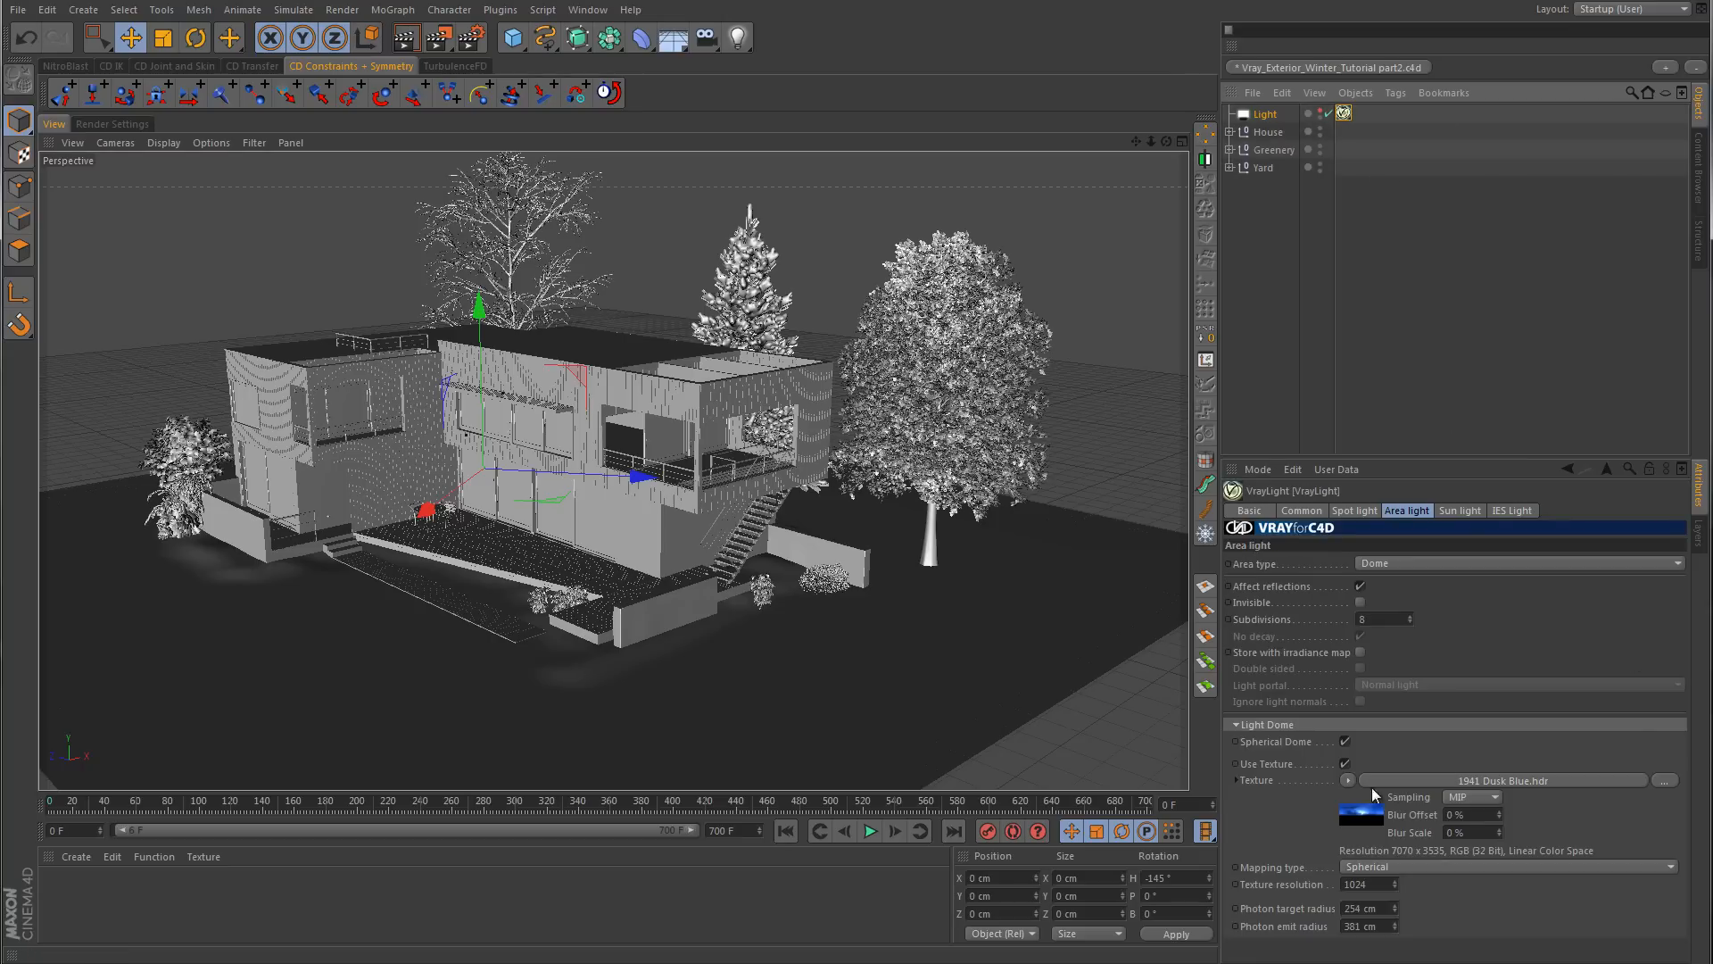
{"action": "left_click", "coordinate": [1345, 742]}
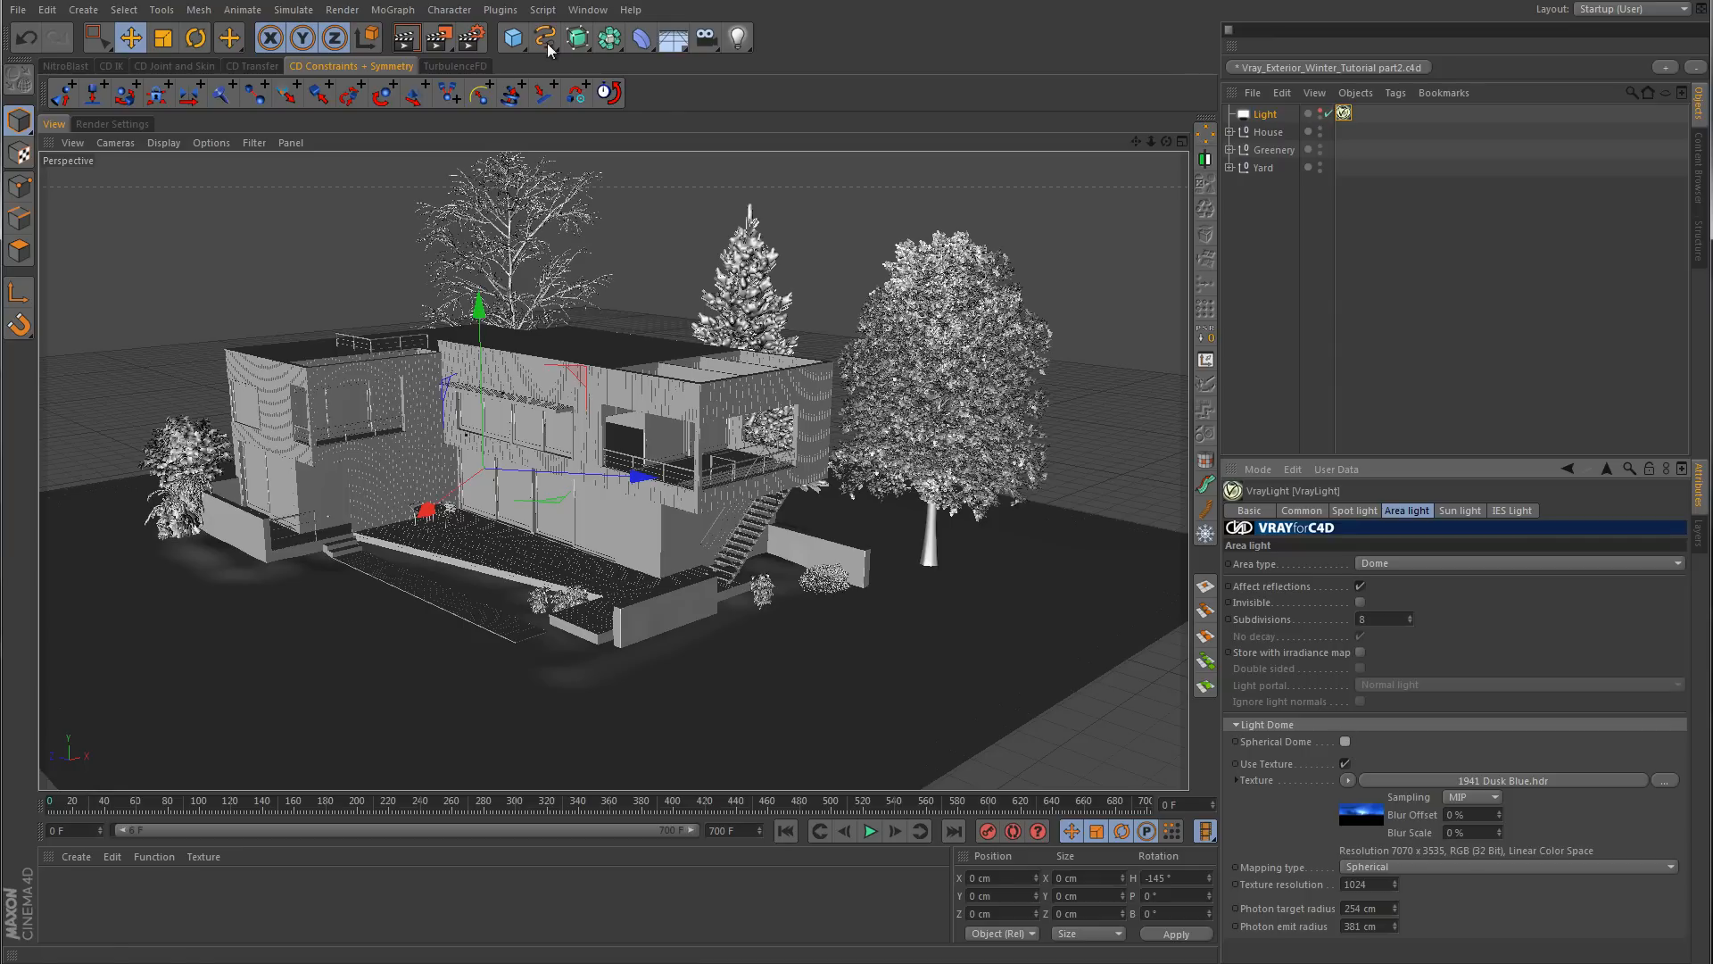
- Render a region of the sky above the house to check the dome light's background, and deselect the light
{"action": "left_click_drag", "start_coordinate": [439, 37], "coordinate": [528, 69]}
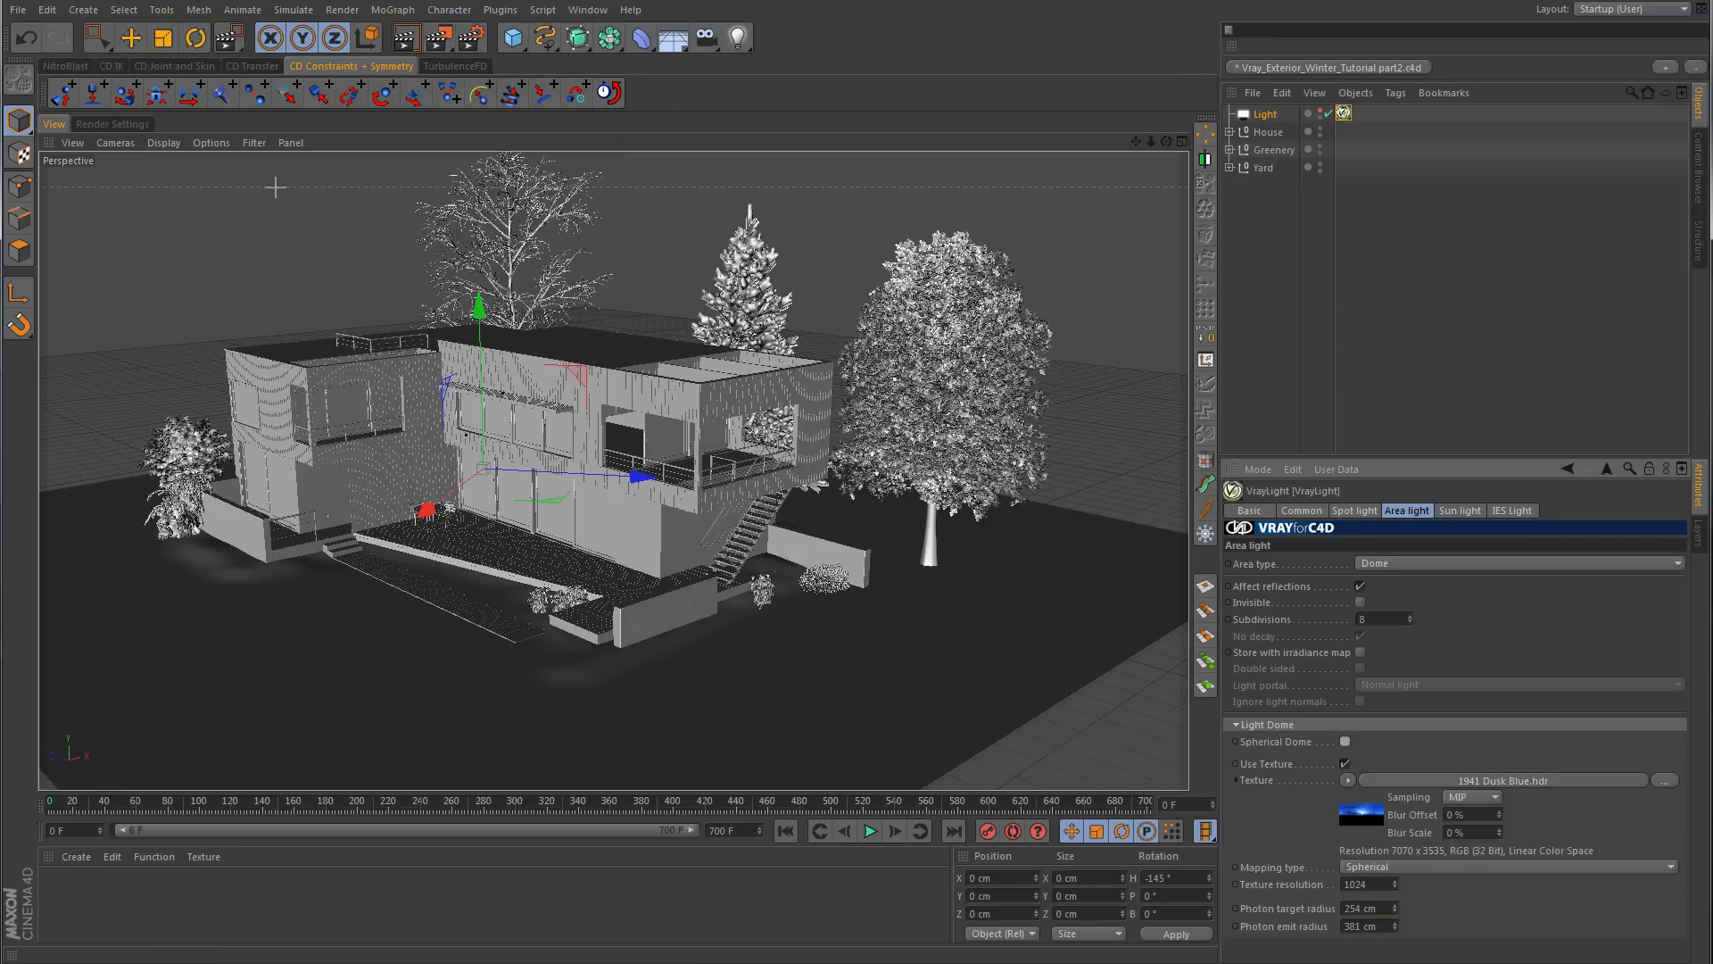
{"action": "left_click_drag", "start_coordinate": [789, 348], "coordinate": [793, 310], "text": "alt"}
{"action": "middle_click_drag", "start_coordinate": [792, 311], "coordinate": [826, 417], "text": "alt"}
{"action": "left_click_drag", "start_coordinate": [828, 427], "coordinate": [788, 390], "text": "alt"}
{"action": "left_click_drag", "start_coordinate": [407, 184], "coordinate": [722, 431]}
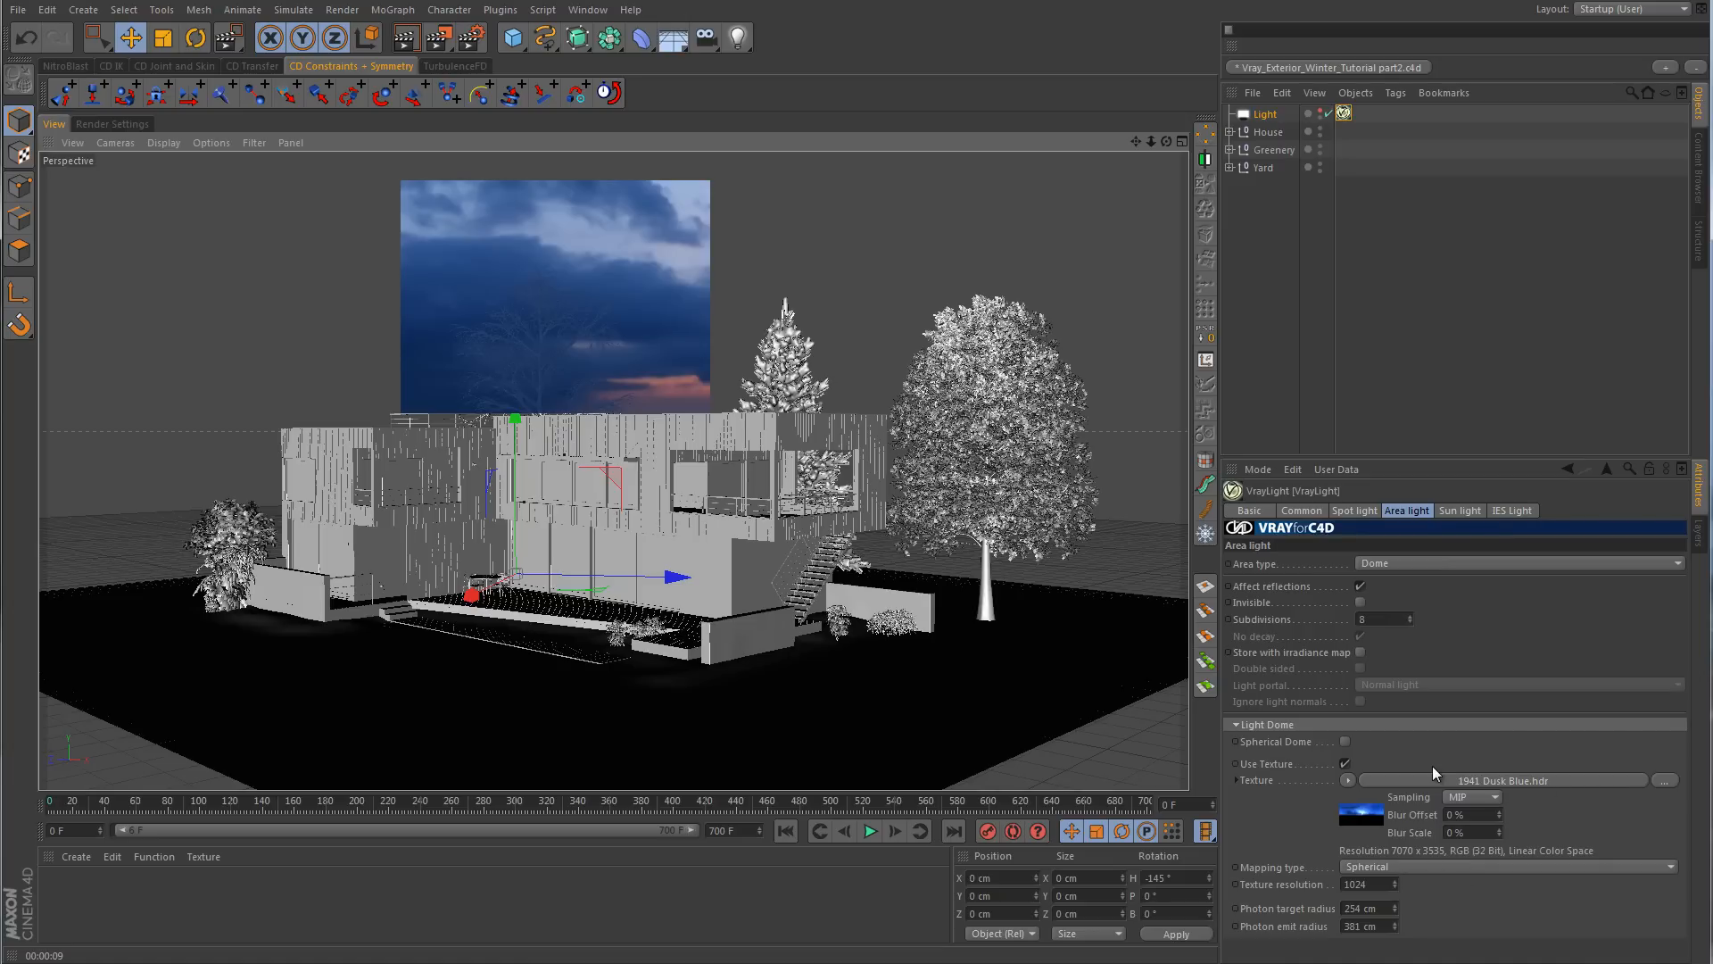
{"action": "left_click", "coordinate": [1465, 334]}
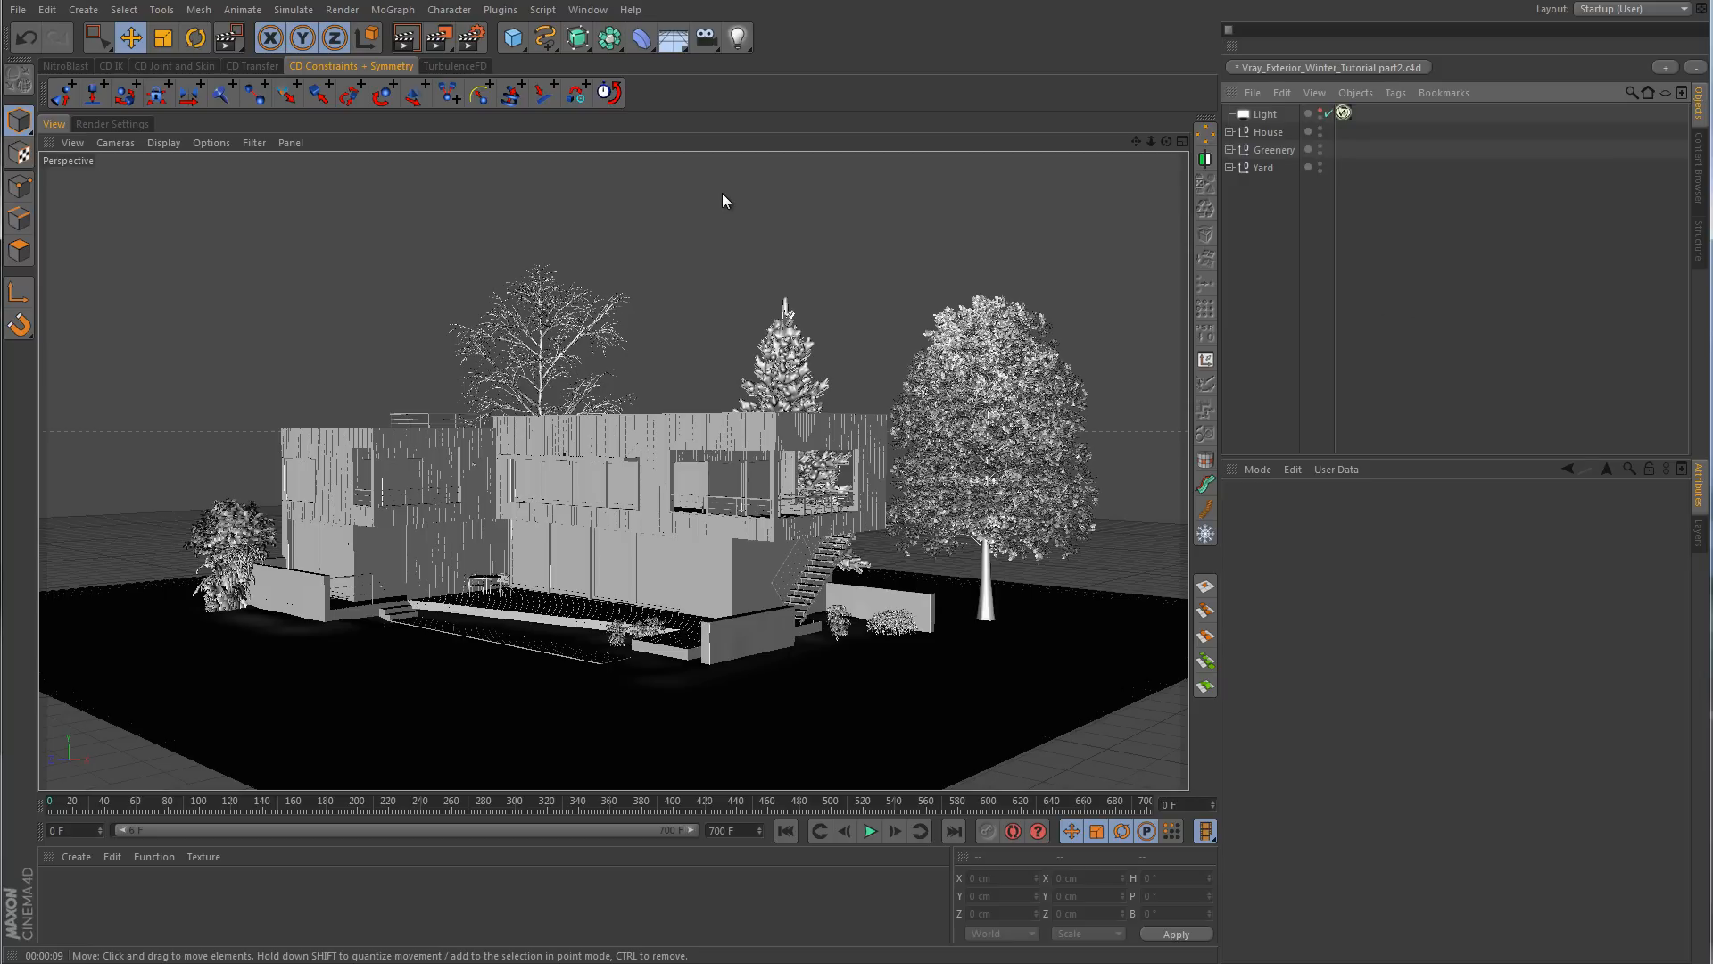
- Add a MagicSnow plugin object to the house scene
{"action": "left_click", "coordinate": [500, 10]}
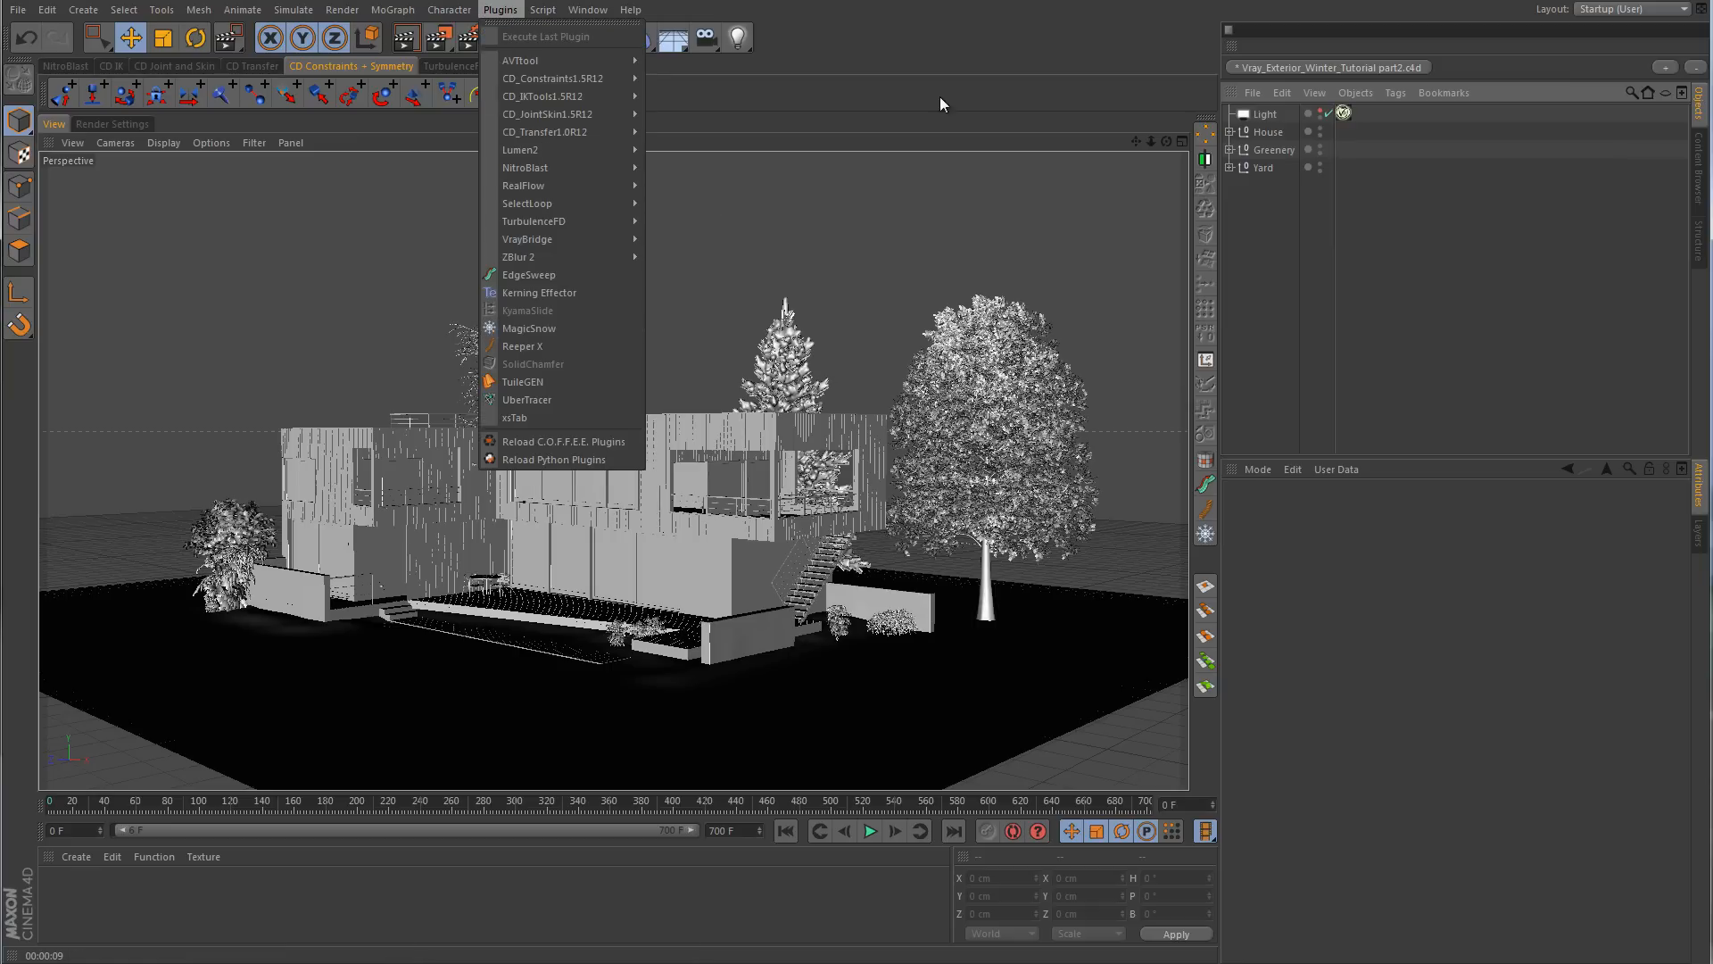
{"action": "left_click", "coordinate": [977, 41]}
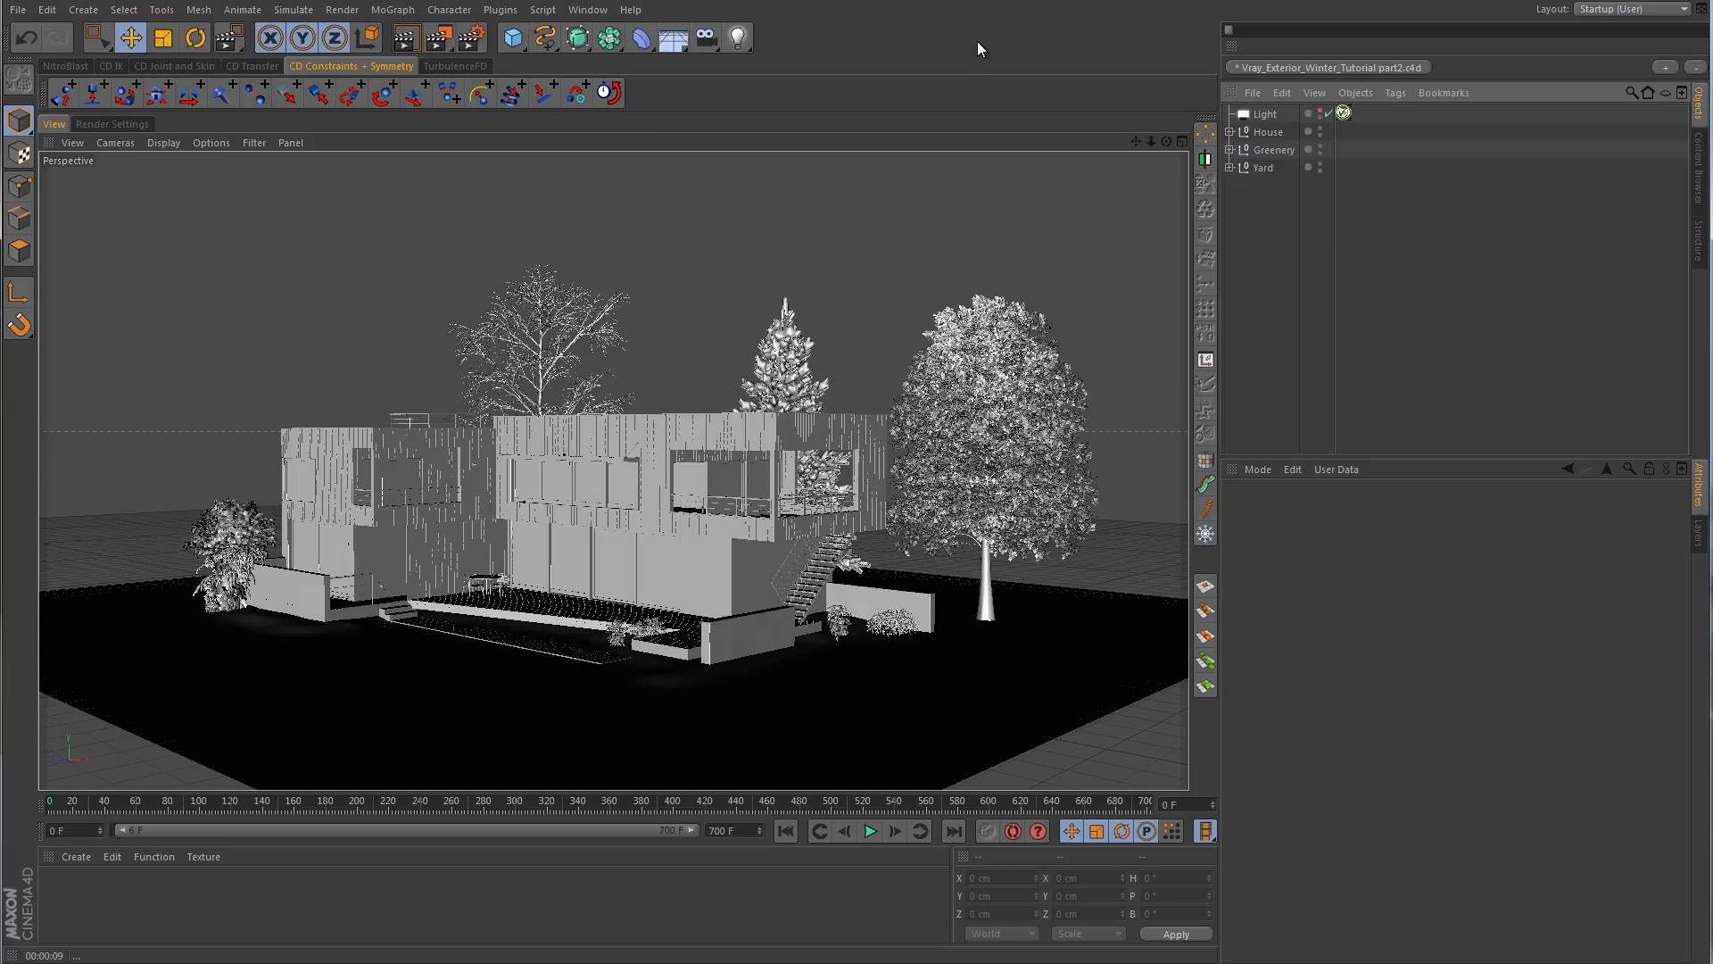
{"action": "left_click", "coordinate": [1203, 535]}
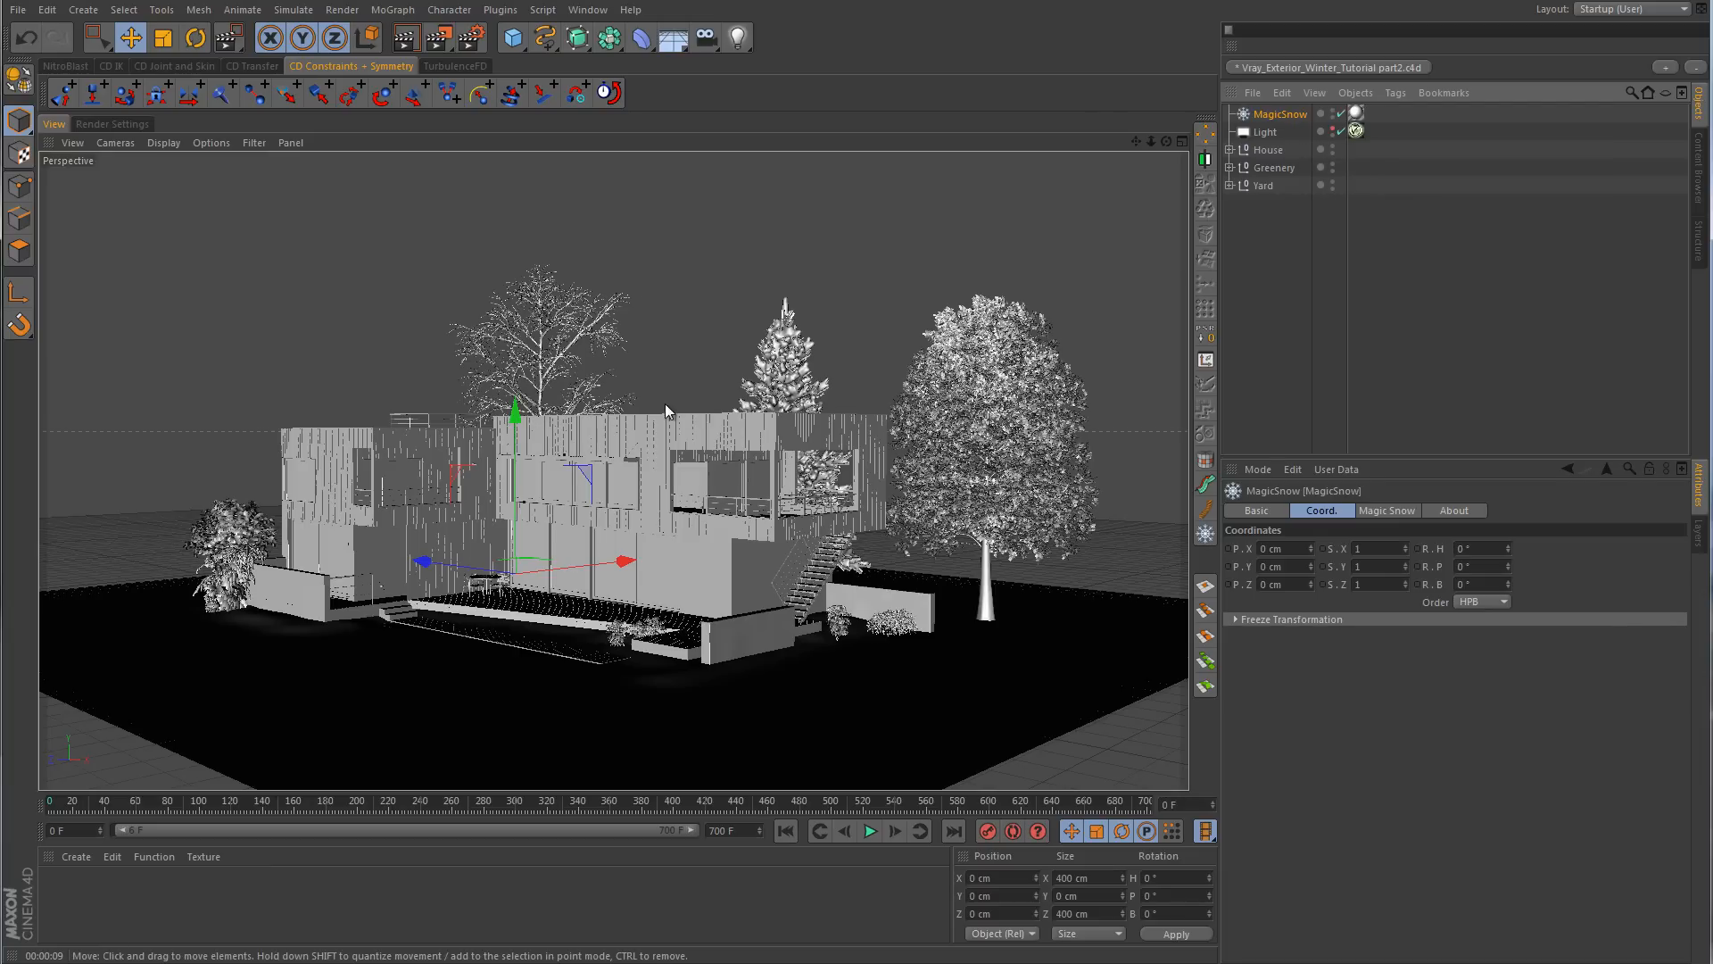
- Raise the MagicSnow emitter above the house to about 1011 cm in Y and shift it to about -517 cm in Z
{"action": "left_click_drag", "start_coordinate": [515, 420], "coordinate": [528, 195]}
{"action": "left_click_drag", "start_coordinate": [805, 241], "coordinate": [808, 424], "text": "alt"}
{"action": "middle_click_drag", "start_coordinate": [607, 325], "coordinate": [744, 481], "text": "alt"}
{"action": "left_click_drag", "start_coordinate": [743, 480], "coordinate": [817, 438], "text": "alt"}
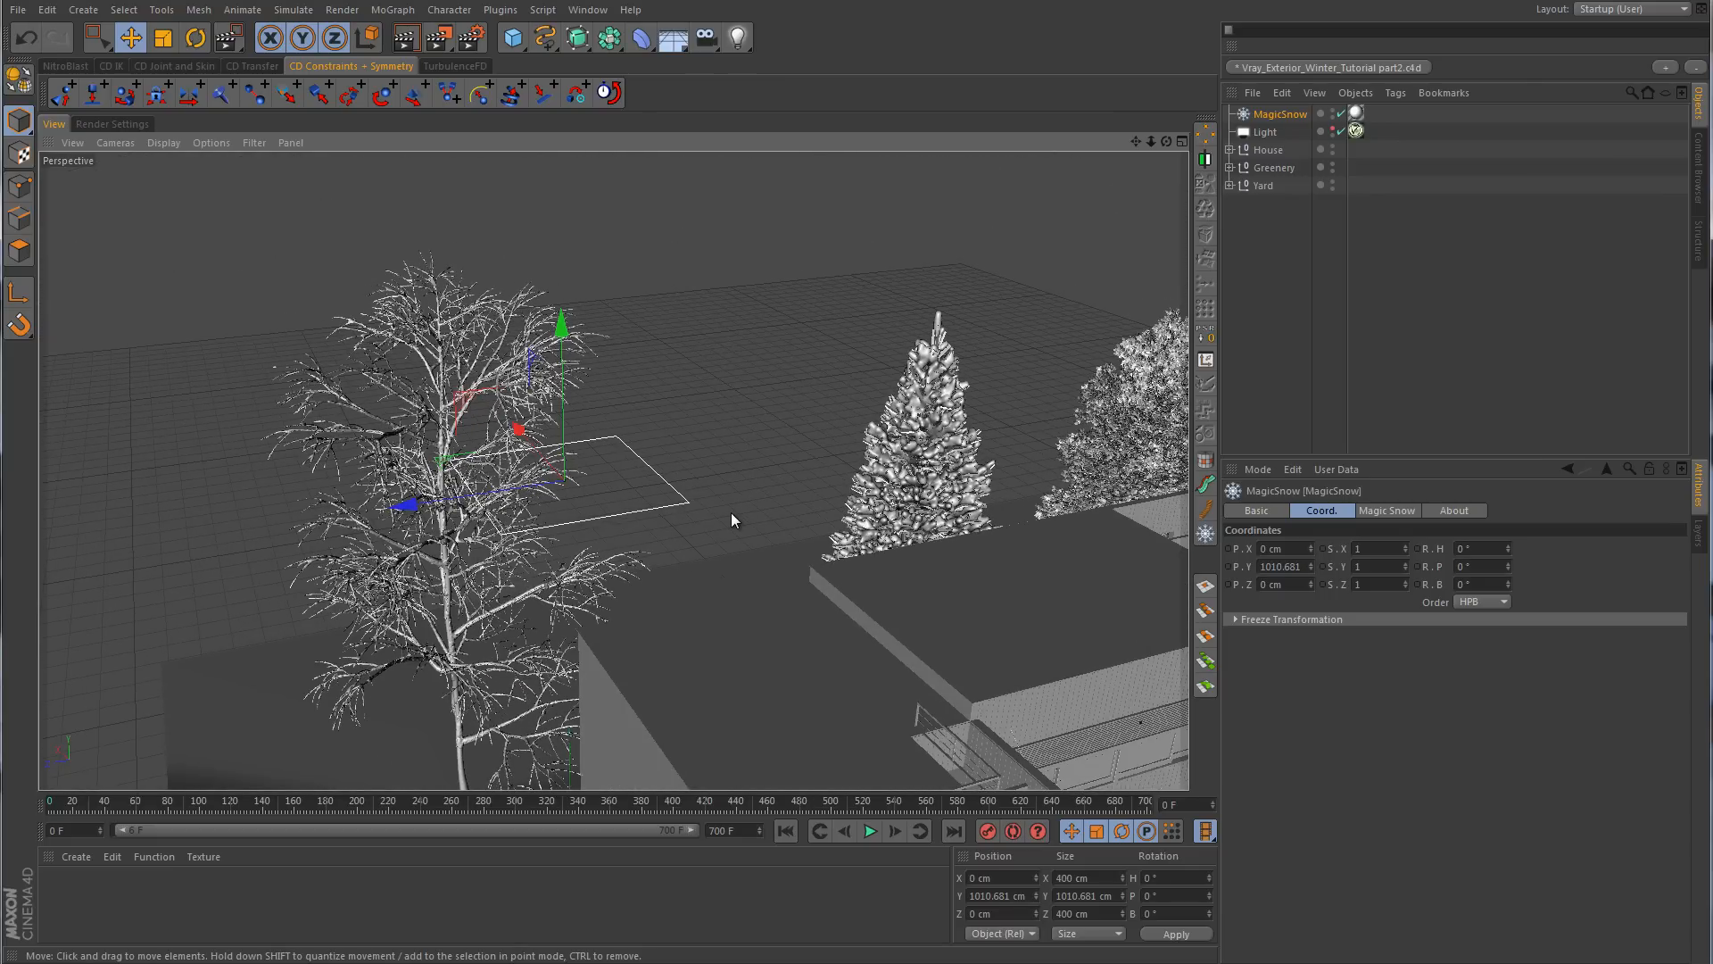
{"action": "left_click_drag", "start_coordinate": [406, 505], "coordinate": [710, 489]}
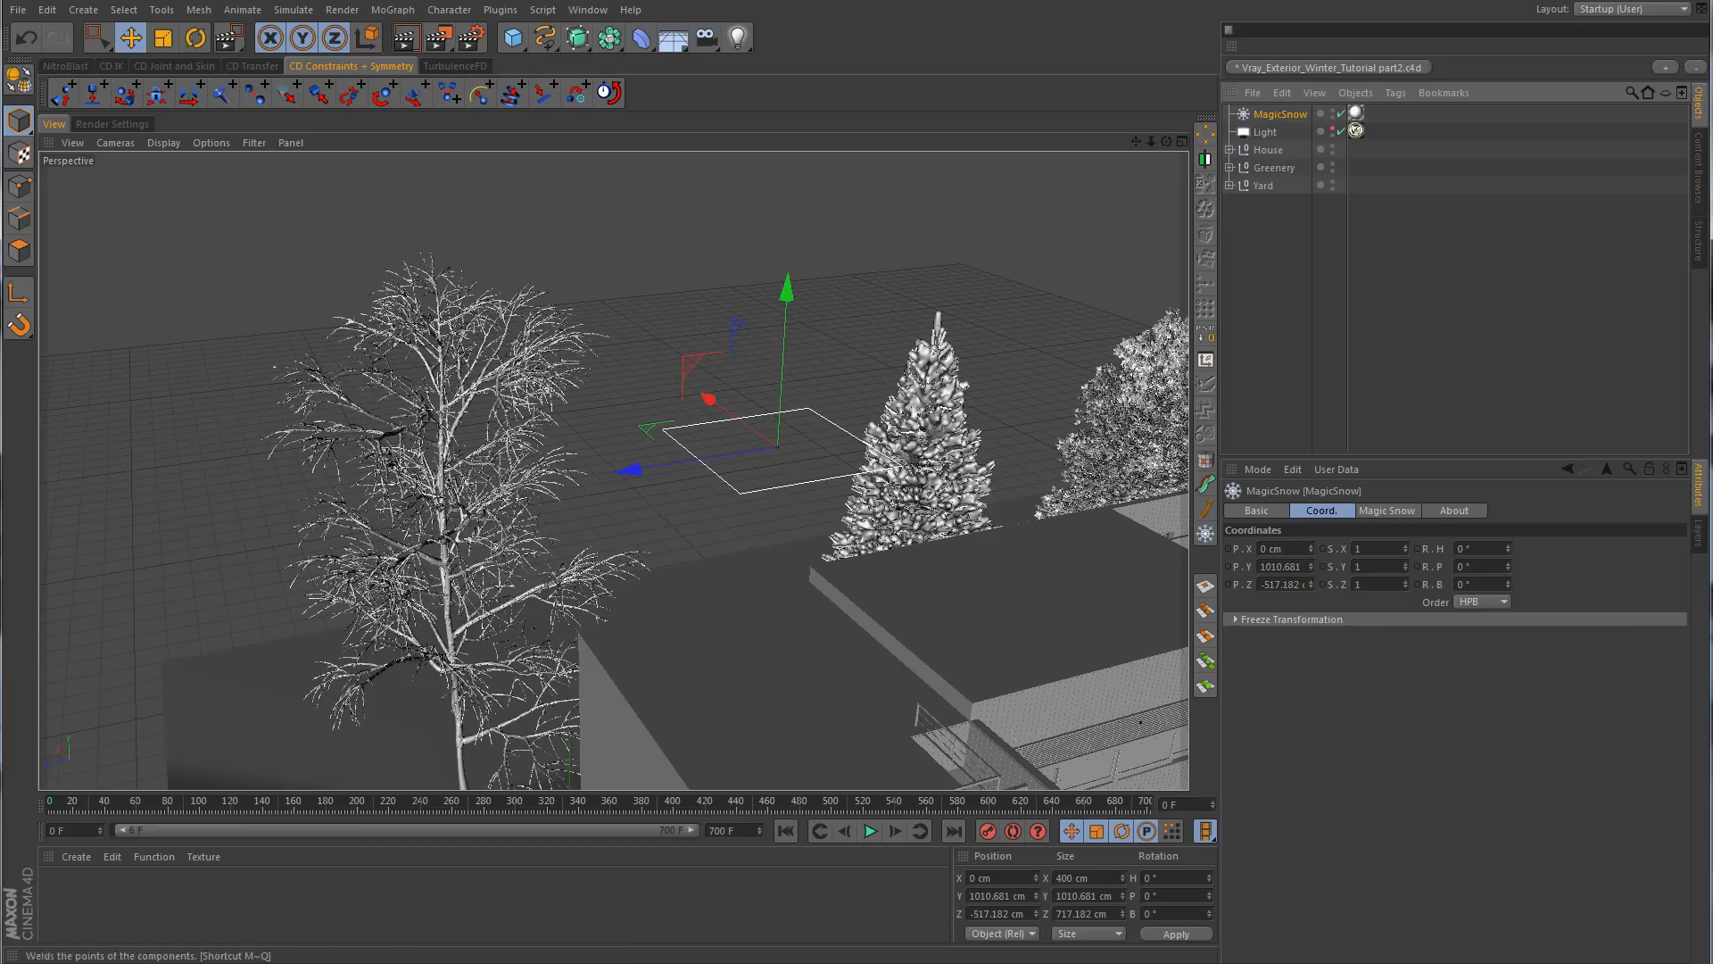
- Show the Magic Snow settings, play the snowfall with its default values and return to frame 0
{"action": "left_click", "coordinate": [1384, 511]}
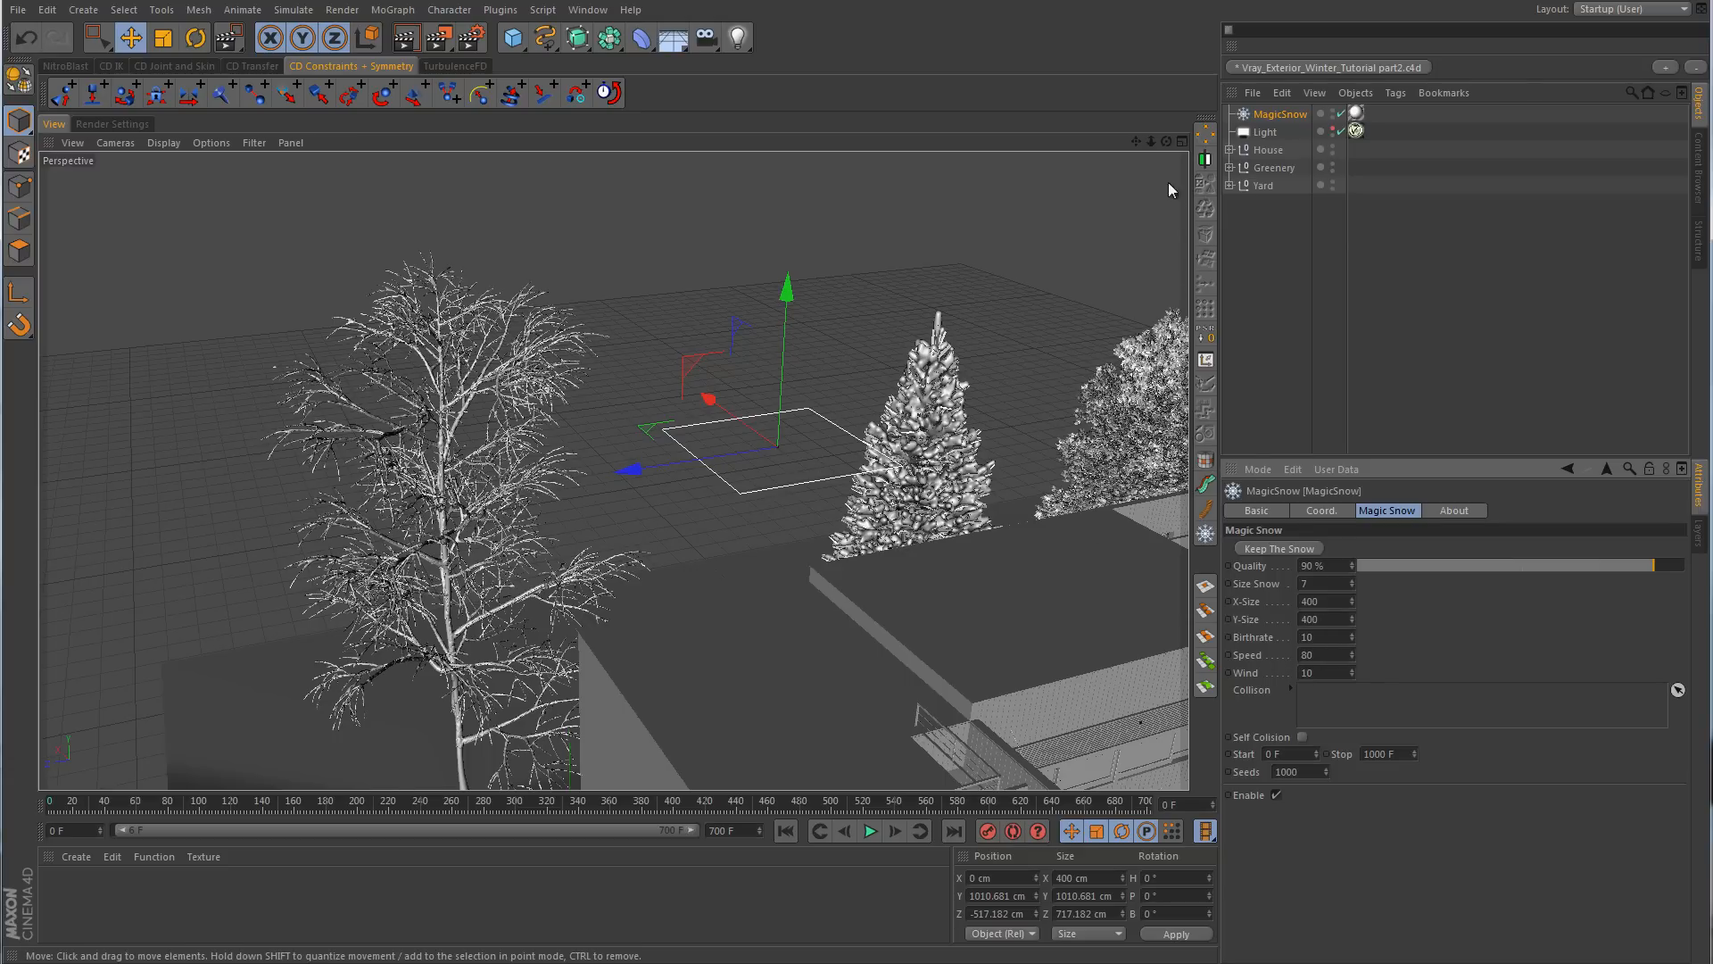
{"action": "left_click_drag", "start_coordinate": [1138, 141], "coordinate": [990, 147]}
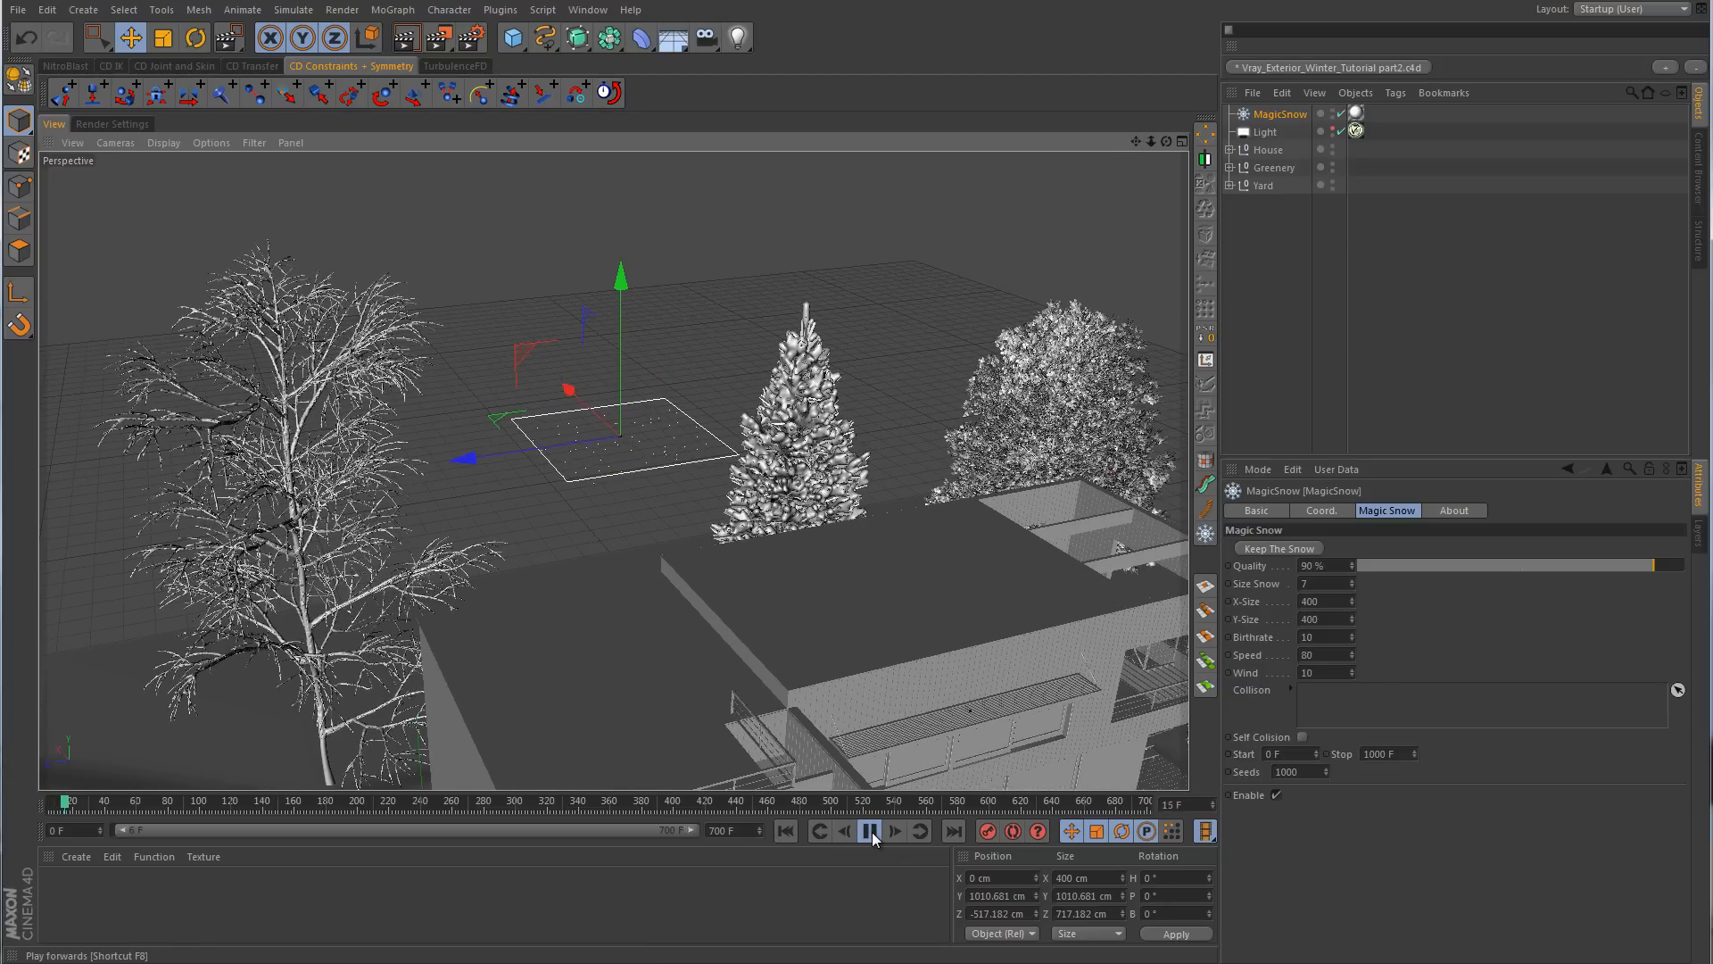
{"action": "left_click", "coordinate": [870, 833]}
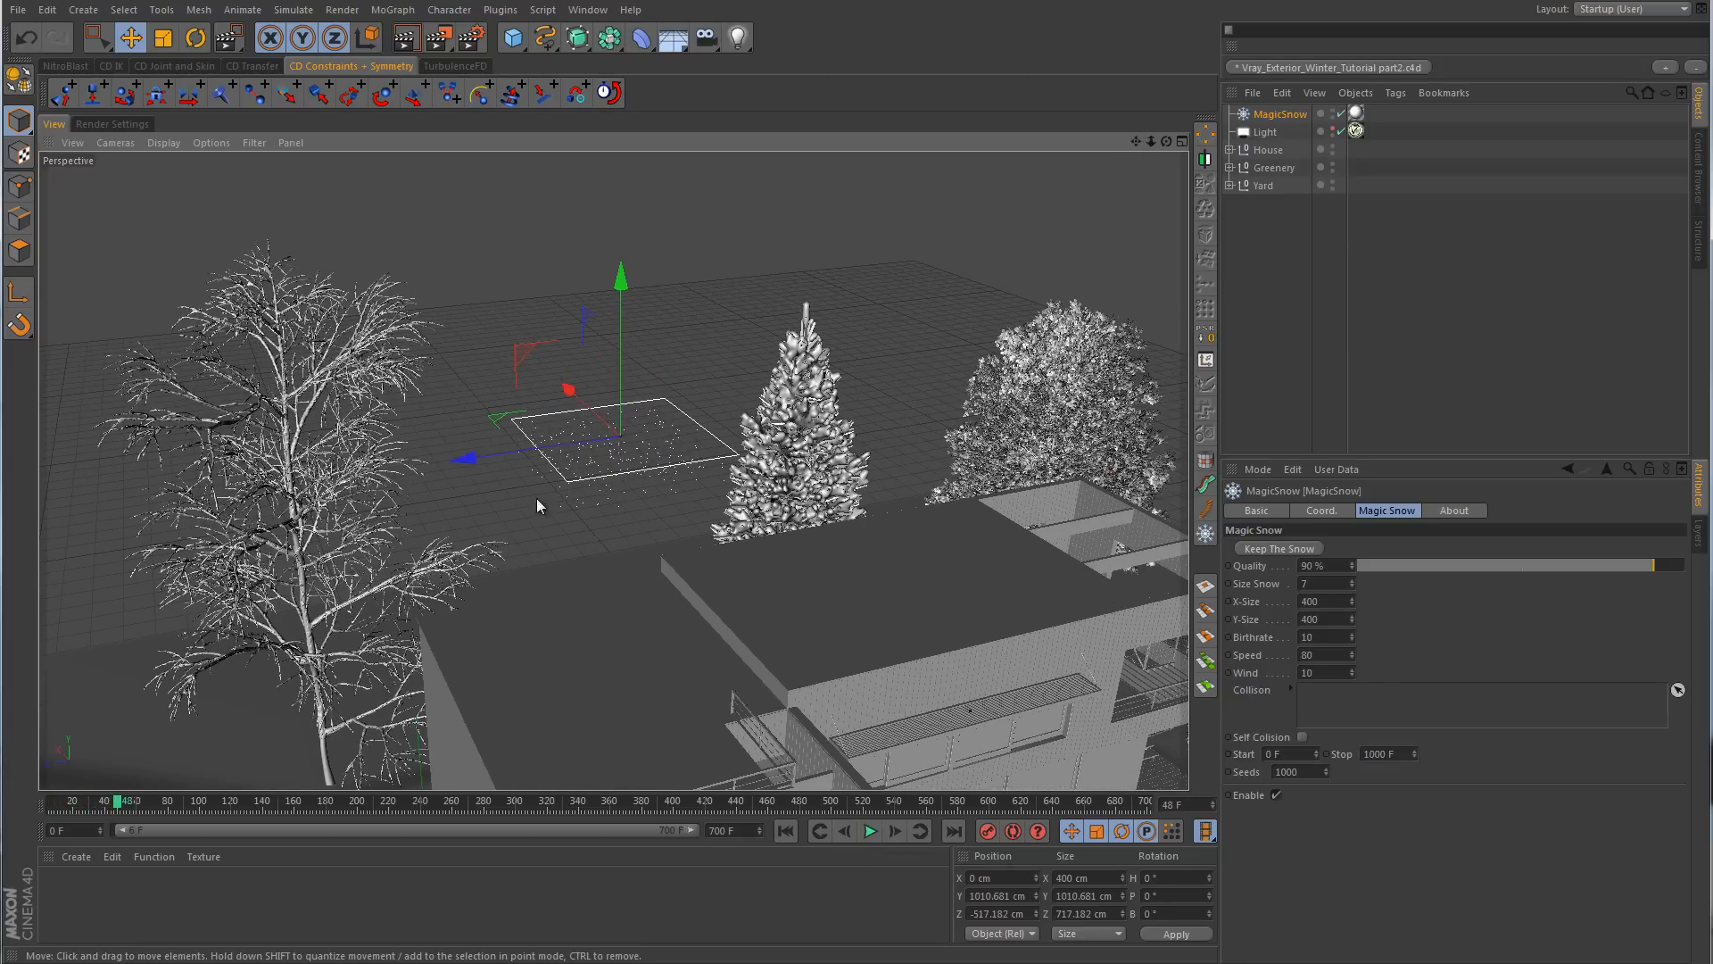
{"action": "left_click", "coordinate": [787, 835]}
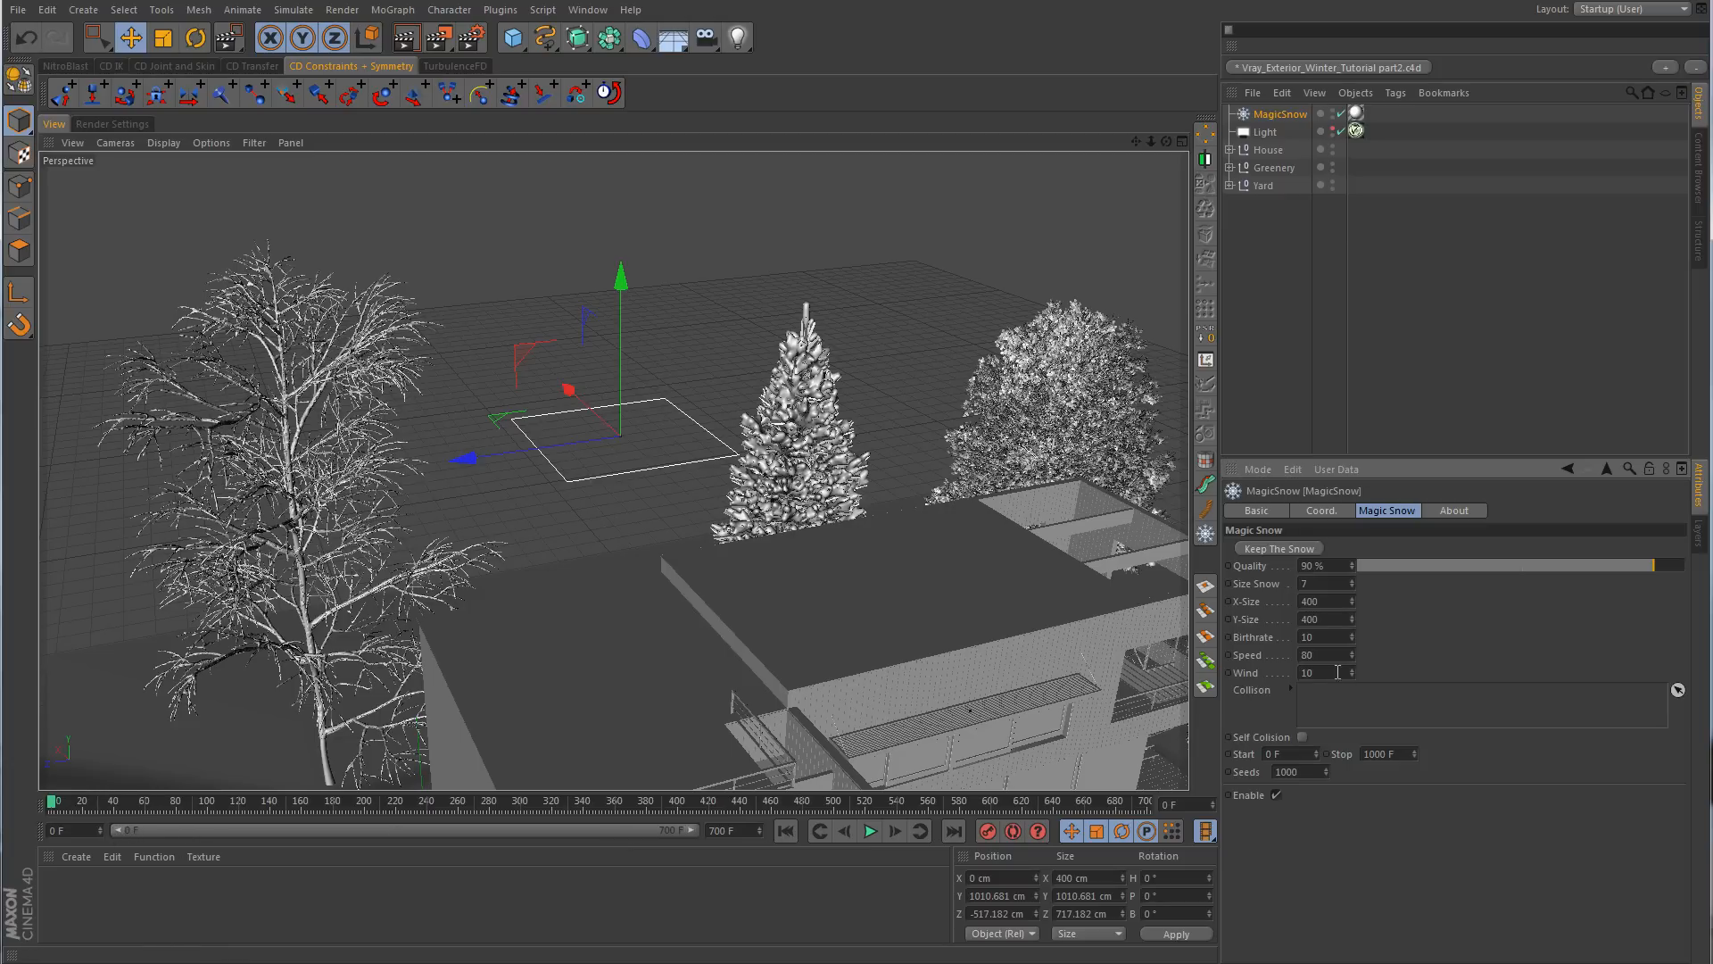
- Set the snow's Birthrate to 100, preview the snowfall and return to frame 0
{"action": "double_click", "coordinate": [1334, 636]}
{"action": "type", "text": "100"}
{"action": "key", "text": "Return"}
{"action": "left_click", "coordinate": [867, 833]}
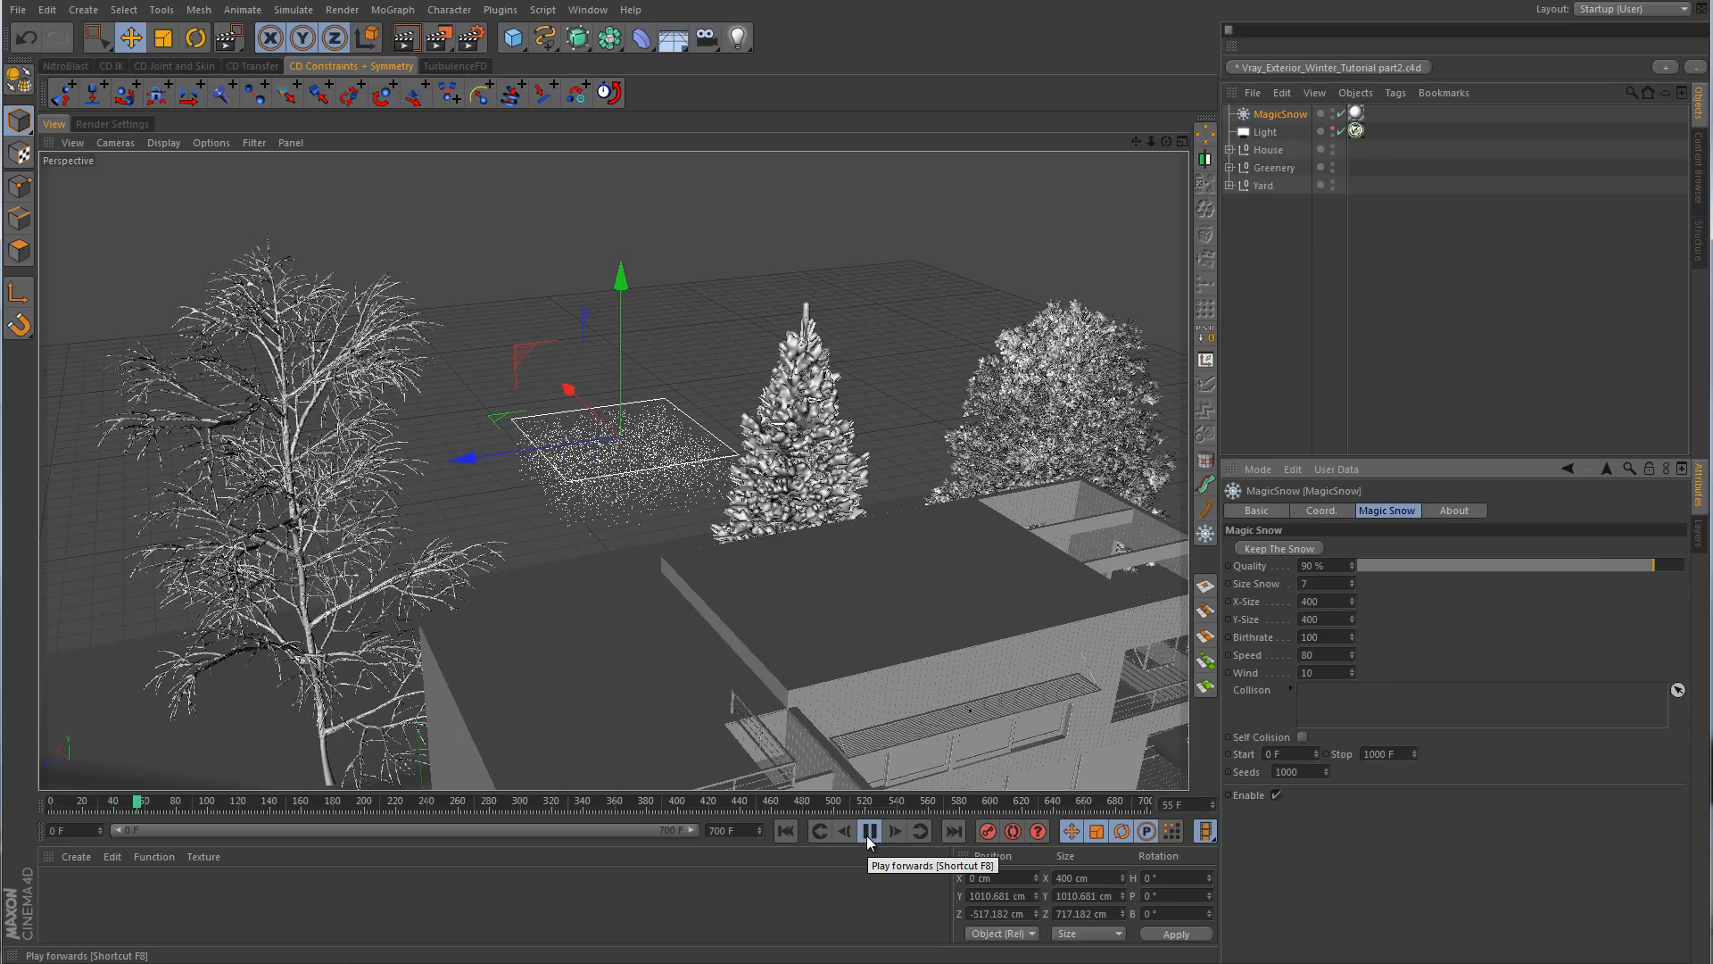
{"action": "left_click", "coordinate": [861, 836]}
{"action": "left_click", "coordinate": [785, 831]}
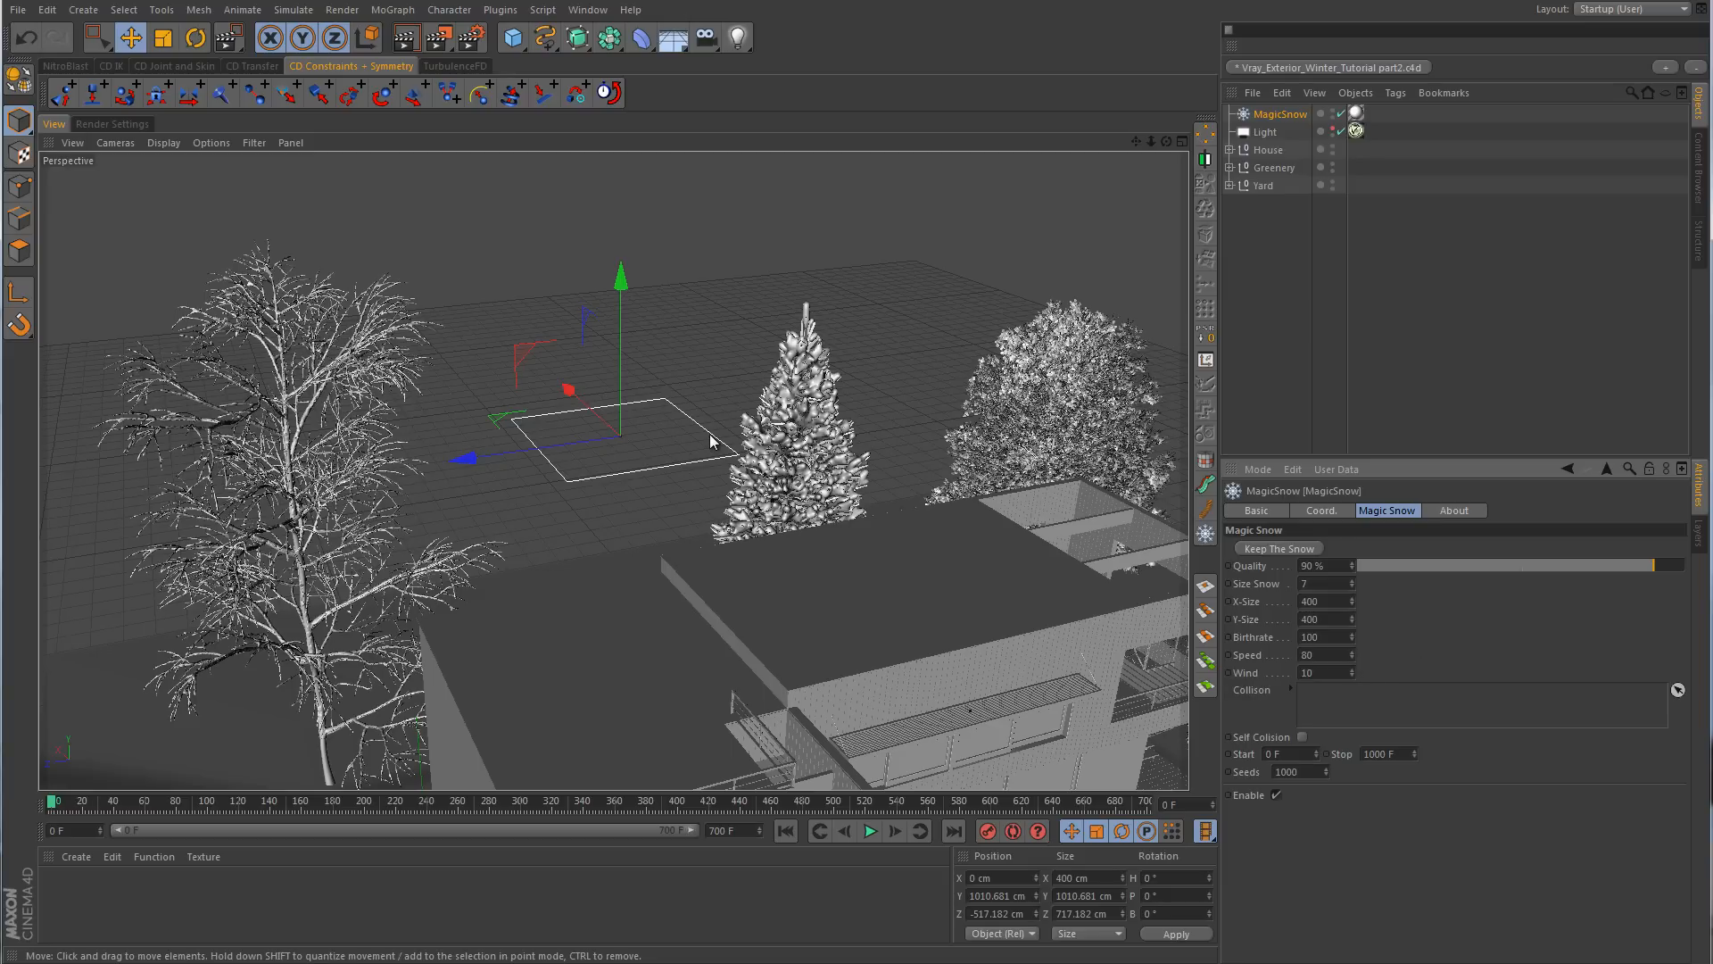
- Set the snow's Speed to 555, preview the snowfall and return to frame 0
{"action": "double_click", "coordinate": [1325, 654]}
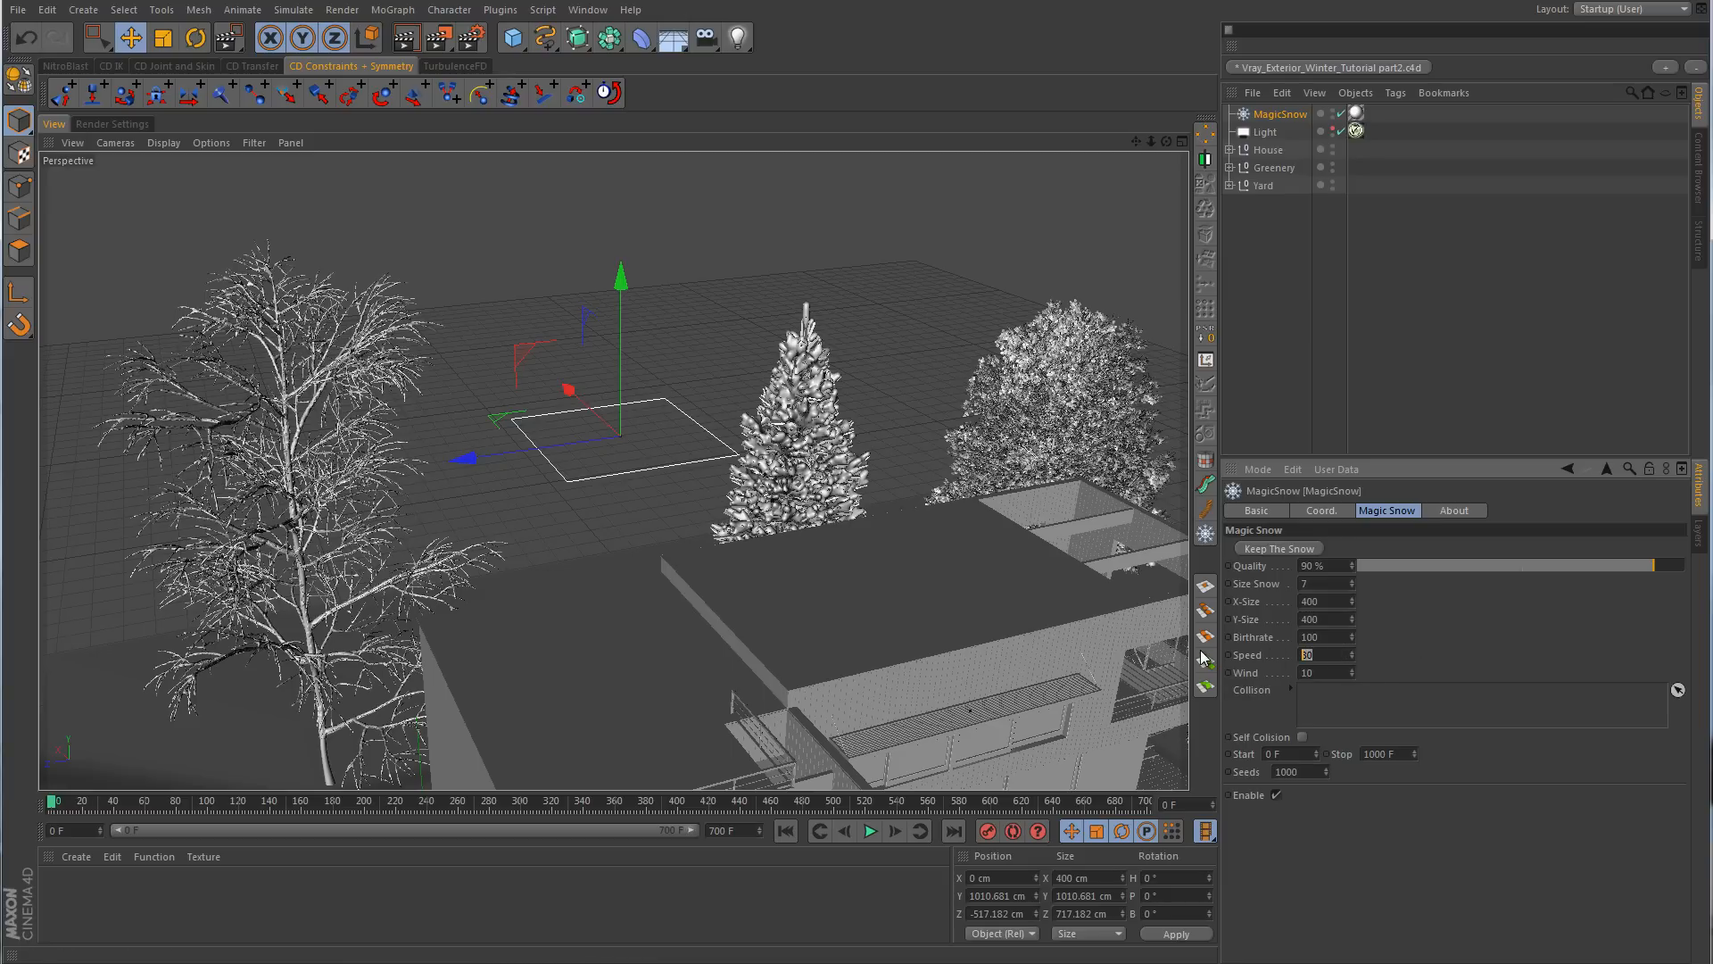
{"action": "type", "text": "30"}
{"action": "key", "text": "Return"}
{"action": "type", "text": "555"}
{"action": "left_click", "coordinate": [870, 831]}
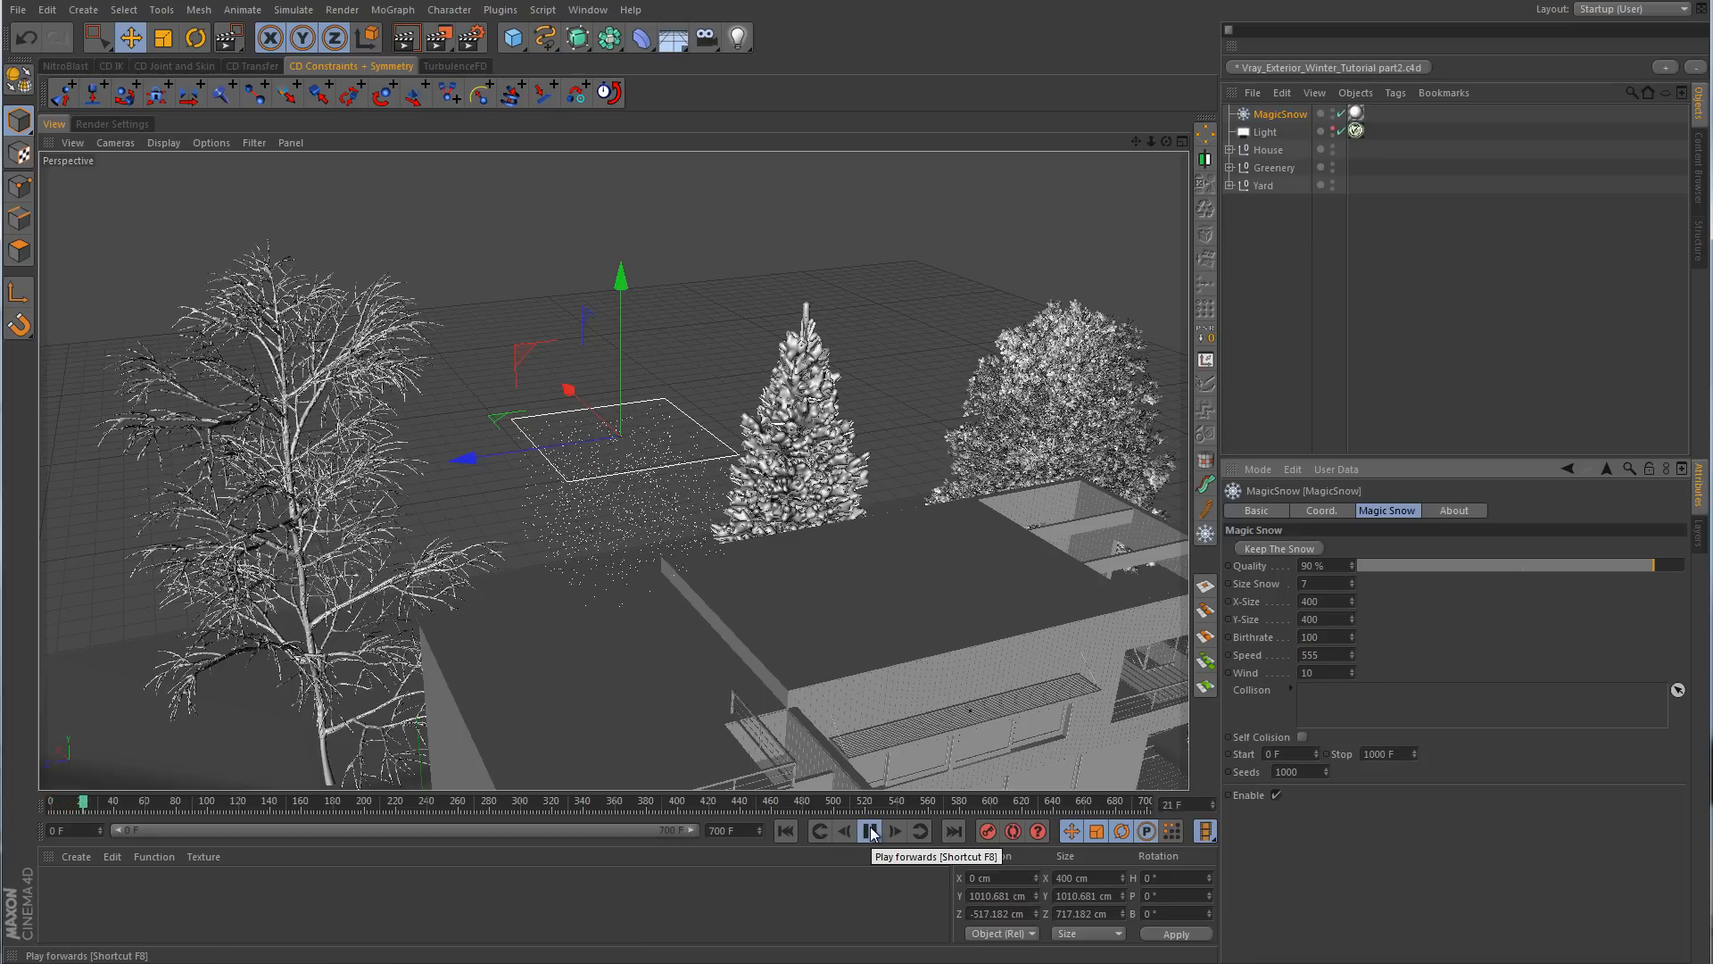
{"action": "left_click", "coordinate": [870, 831]}
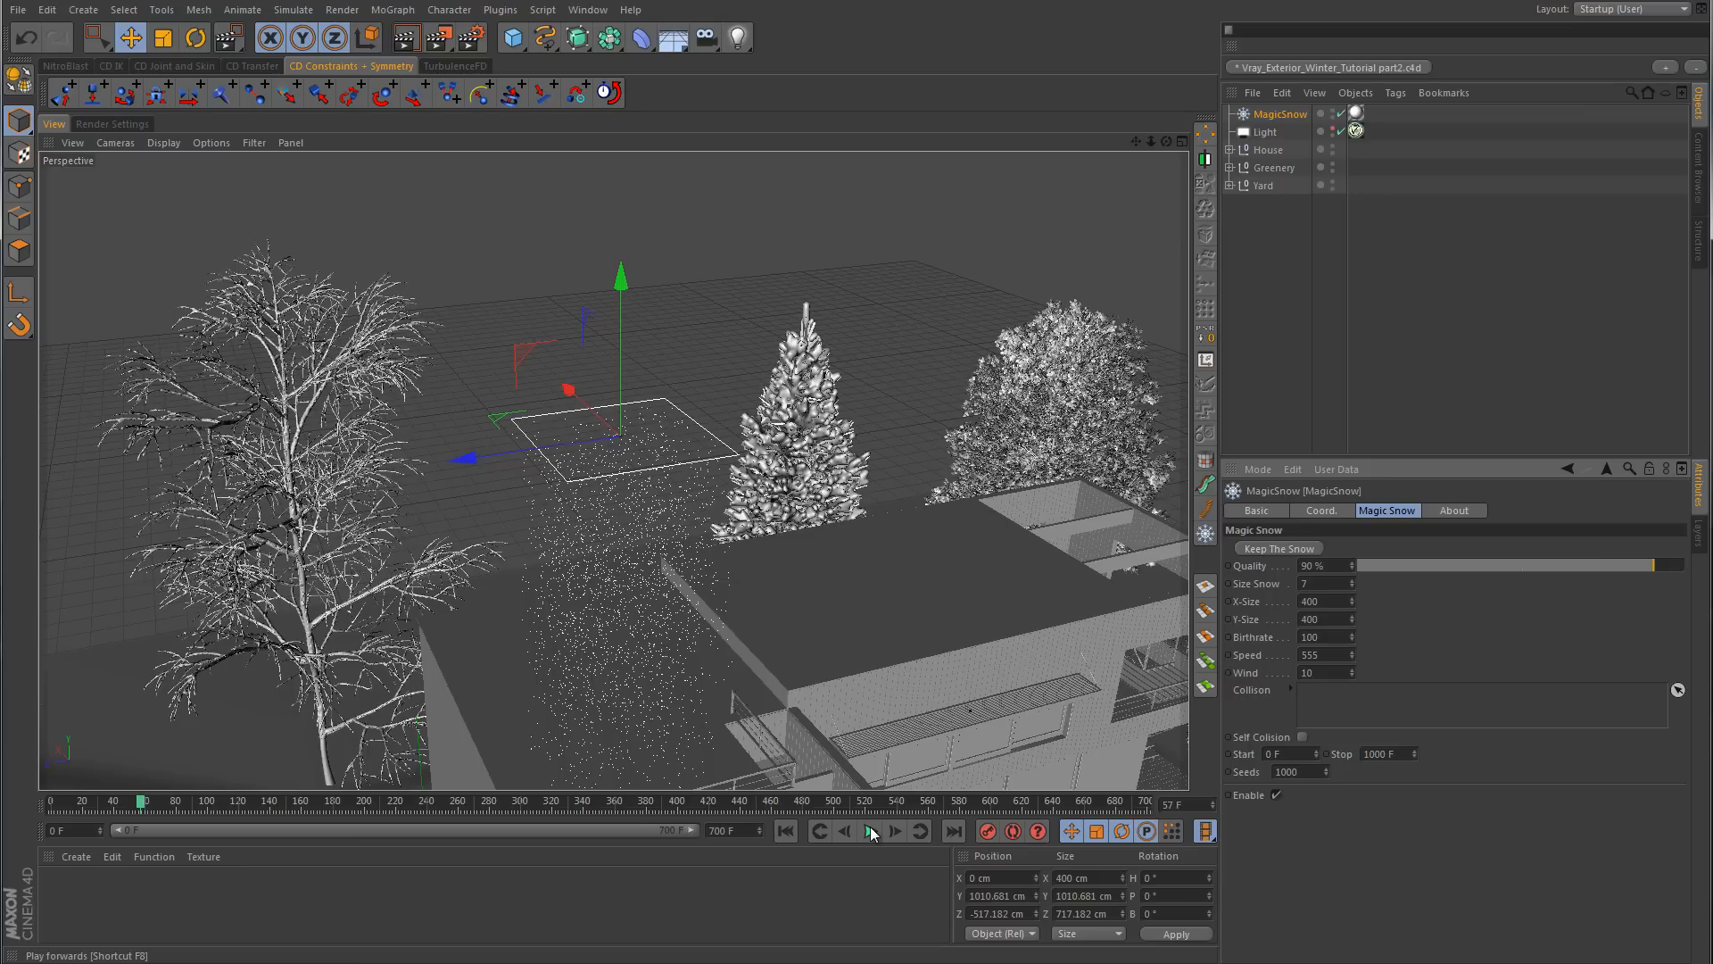
{"action": "left_click", "coordinate": [785, 831]}
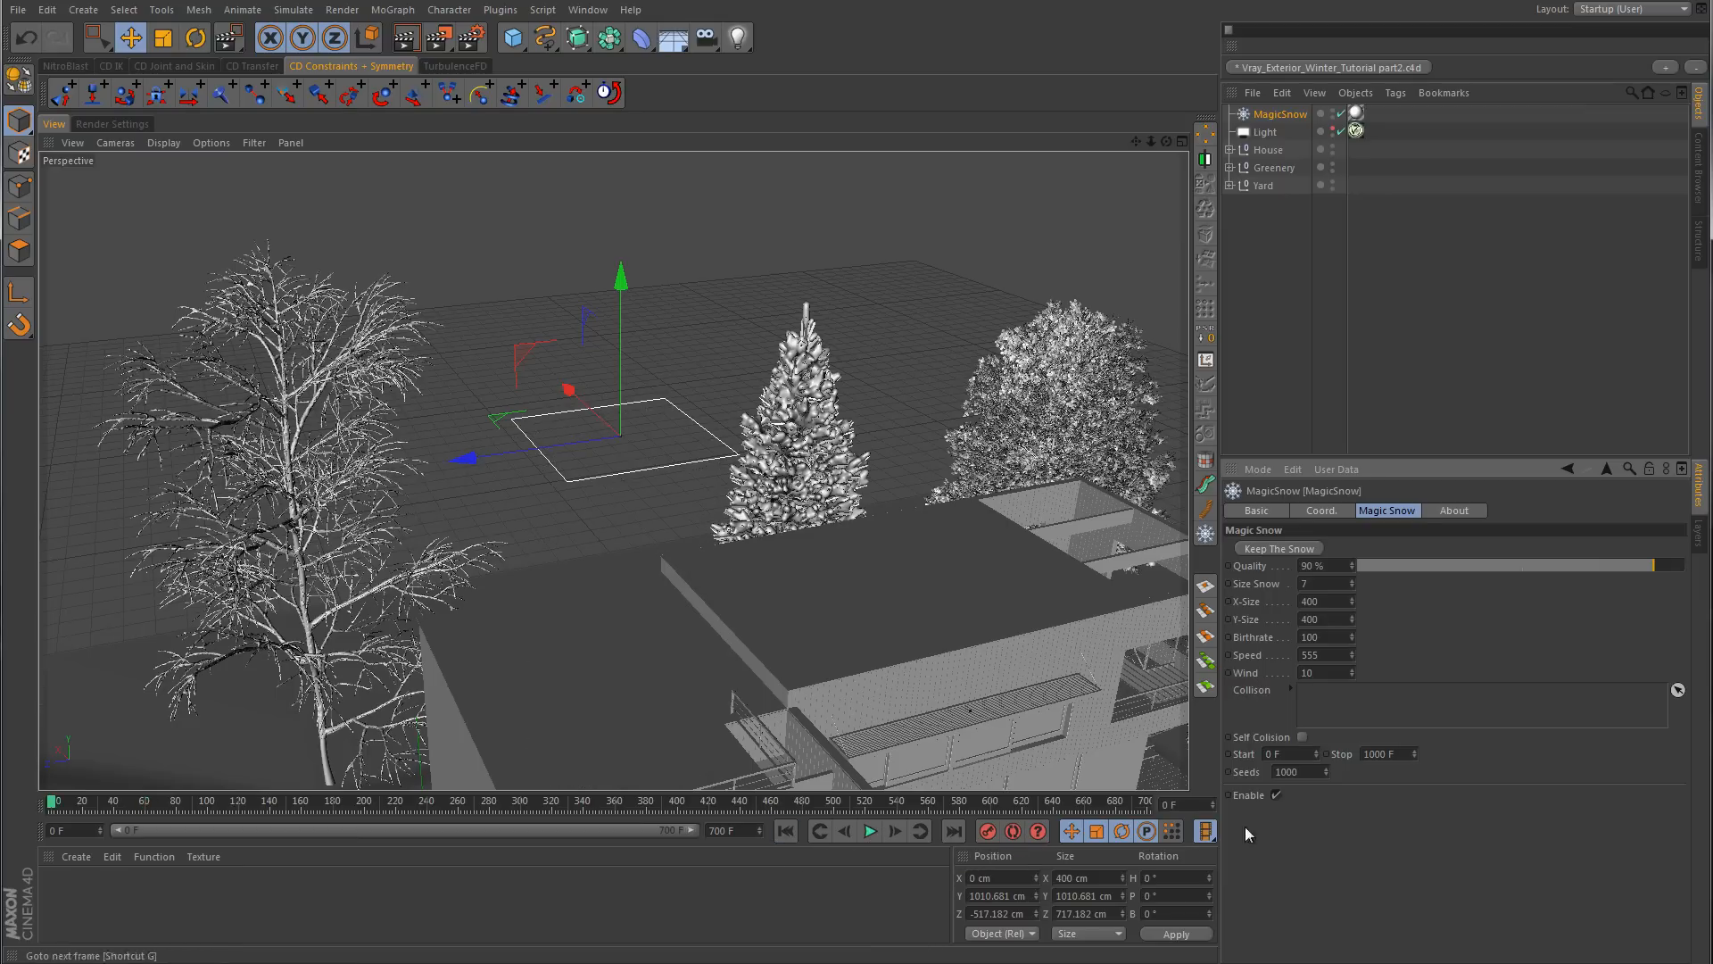
- Set the snow's Speed to 150, preview the snowfall with Wind at 143, and undo the wind change
{"action": "double_click", "coordinate": [1330, 658]}
{"action": "type", "text": "150"}
{"action": "left_click", "coordinate": [870, 831]}
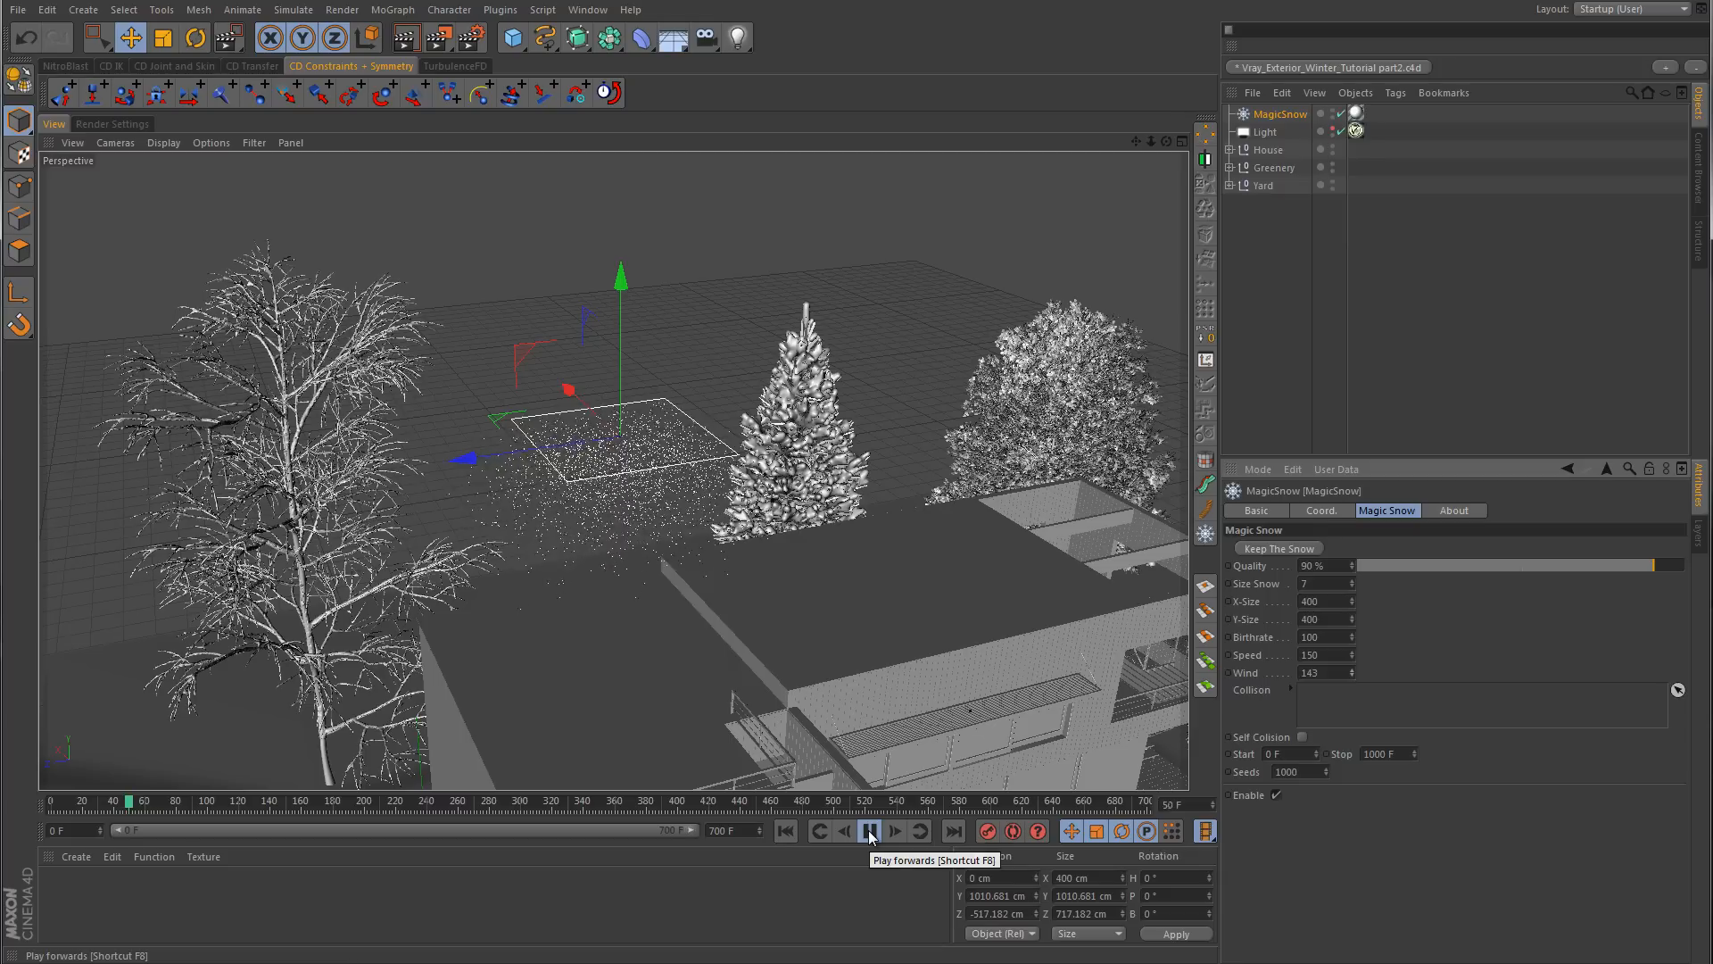
{"action": "left_click", "coordinate": [870, 831]}
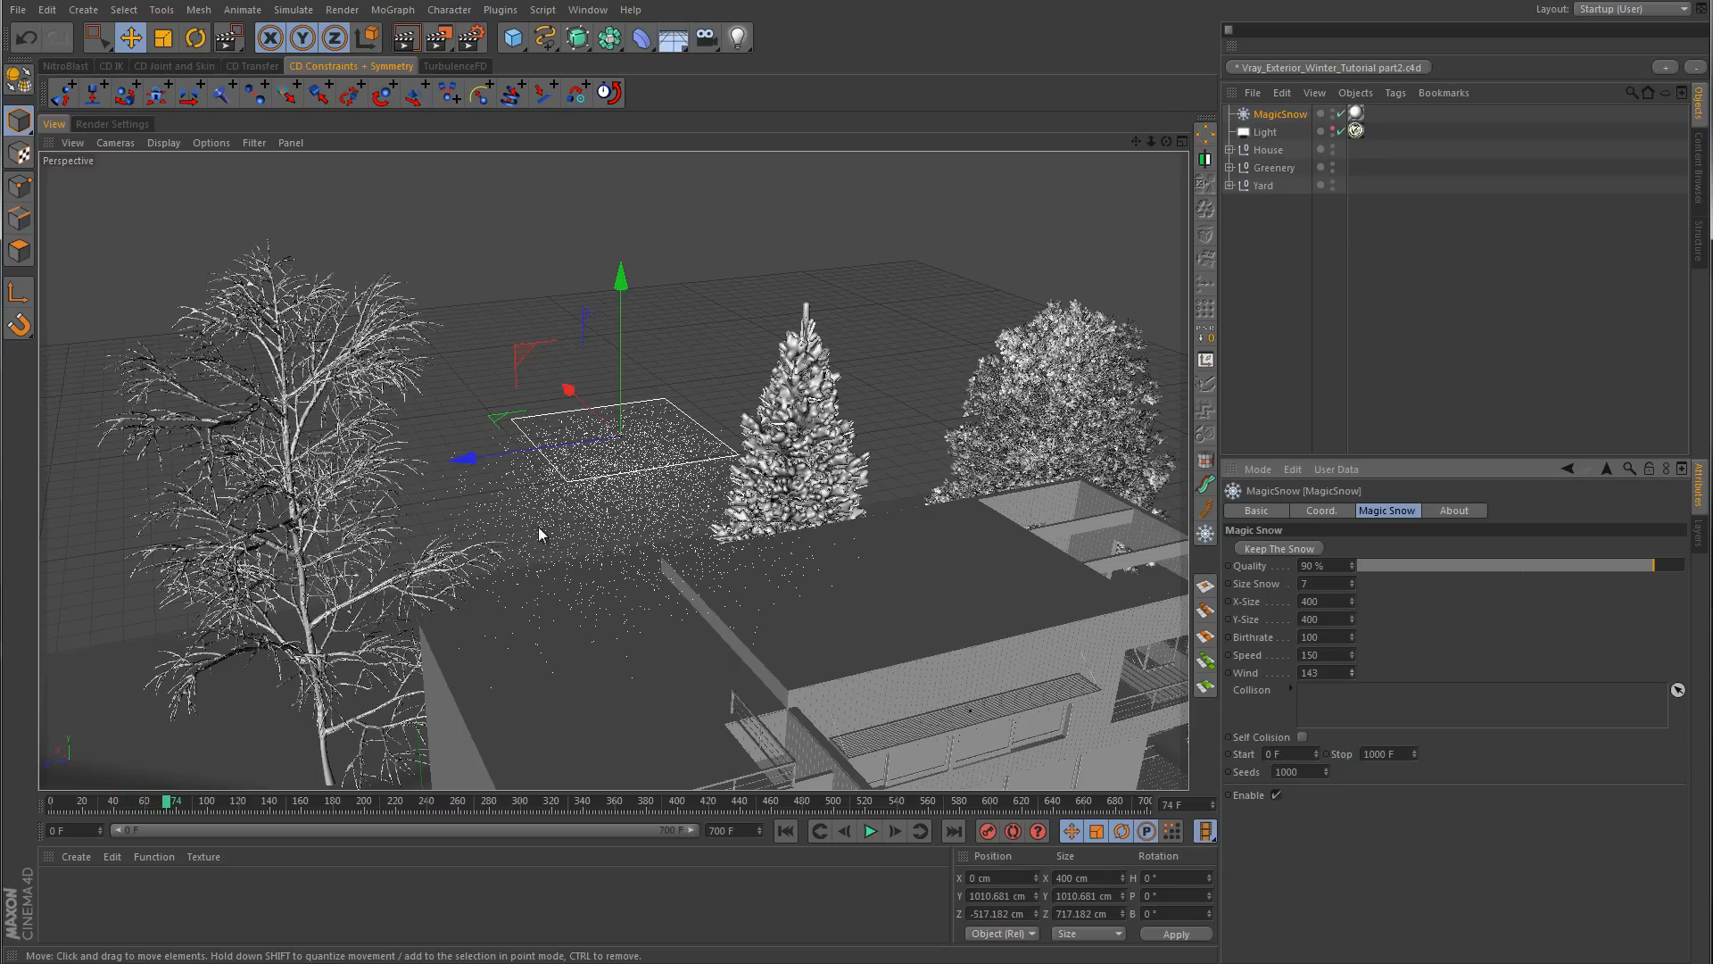
{"action": "left_click", "coordinate": [785, 831]}
{"action": "key", "text": "ctrl+z"}
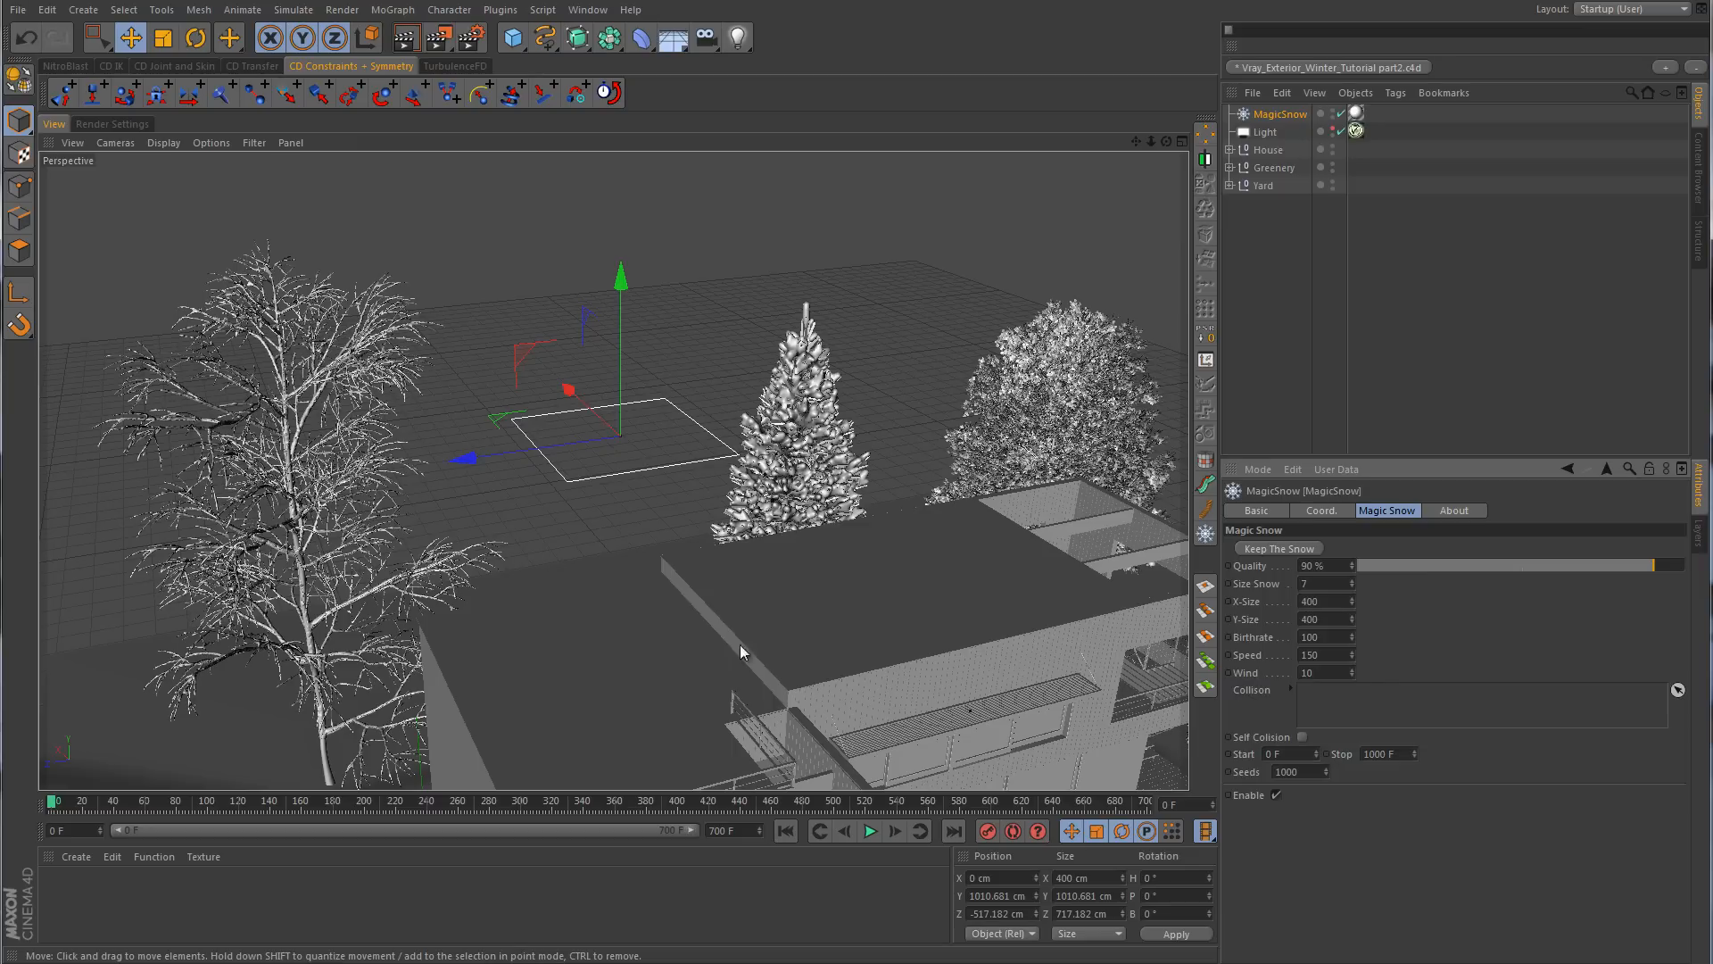
- Create a new project and add a sphere primitive
{"action": "left_click", "coordinate": [30, 15]}
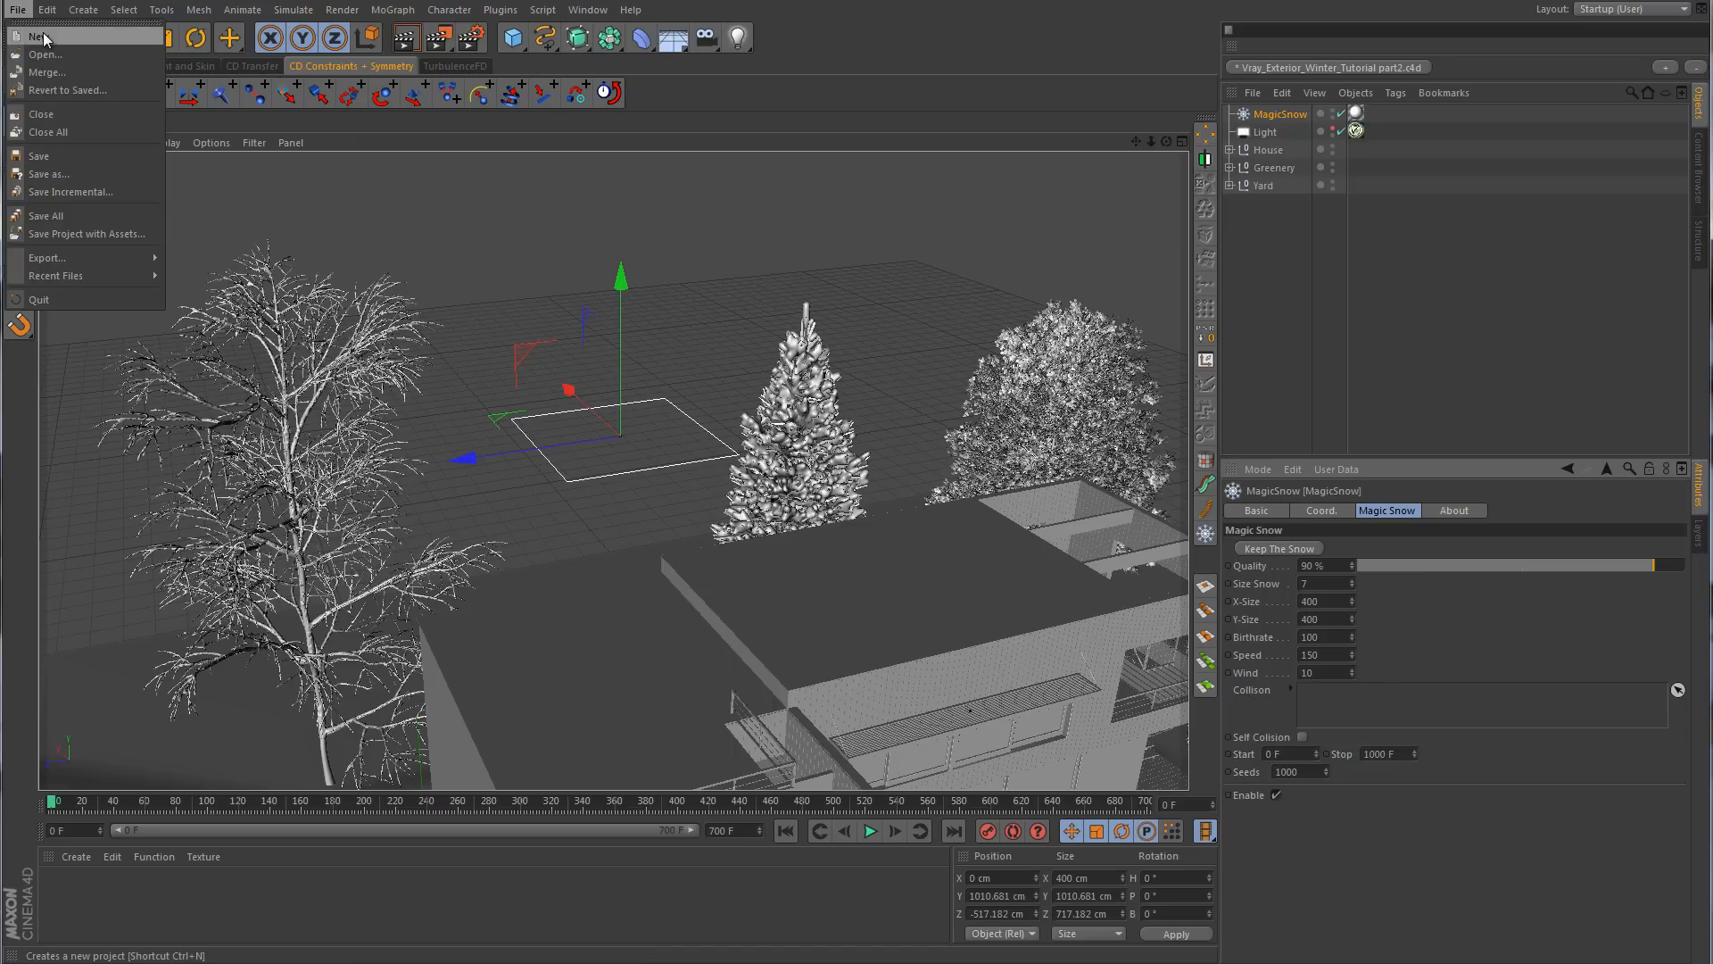
{"action": "left_click", "coordinate": [43, 34]}
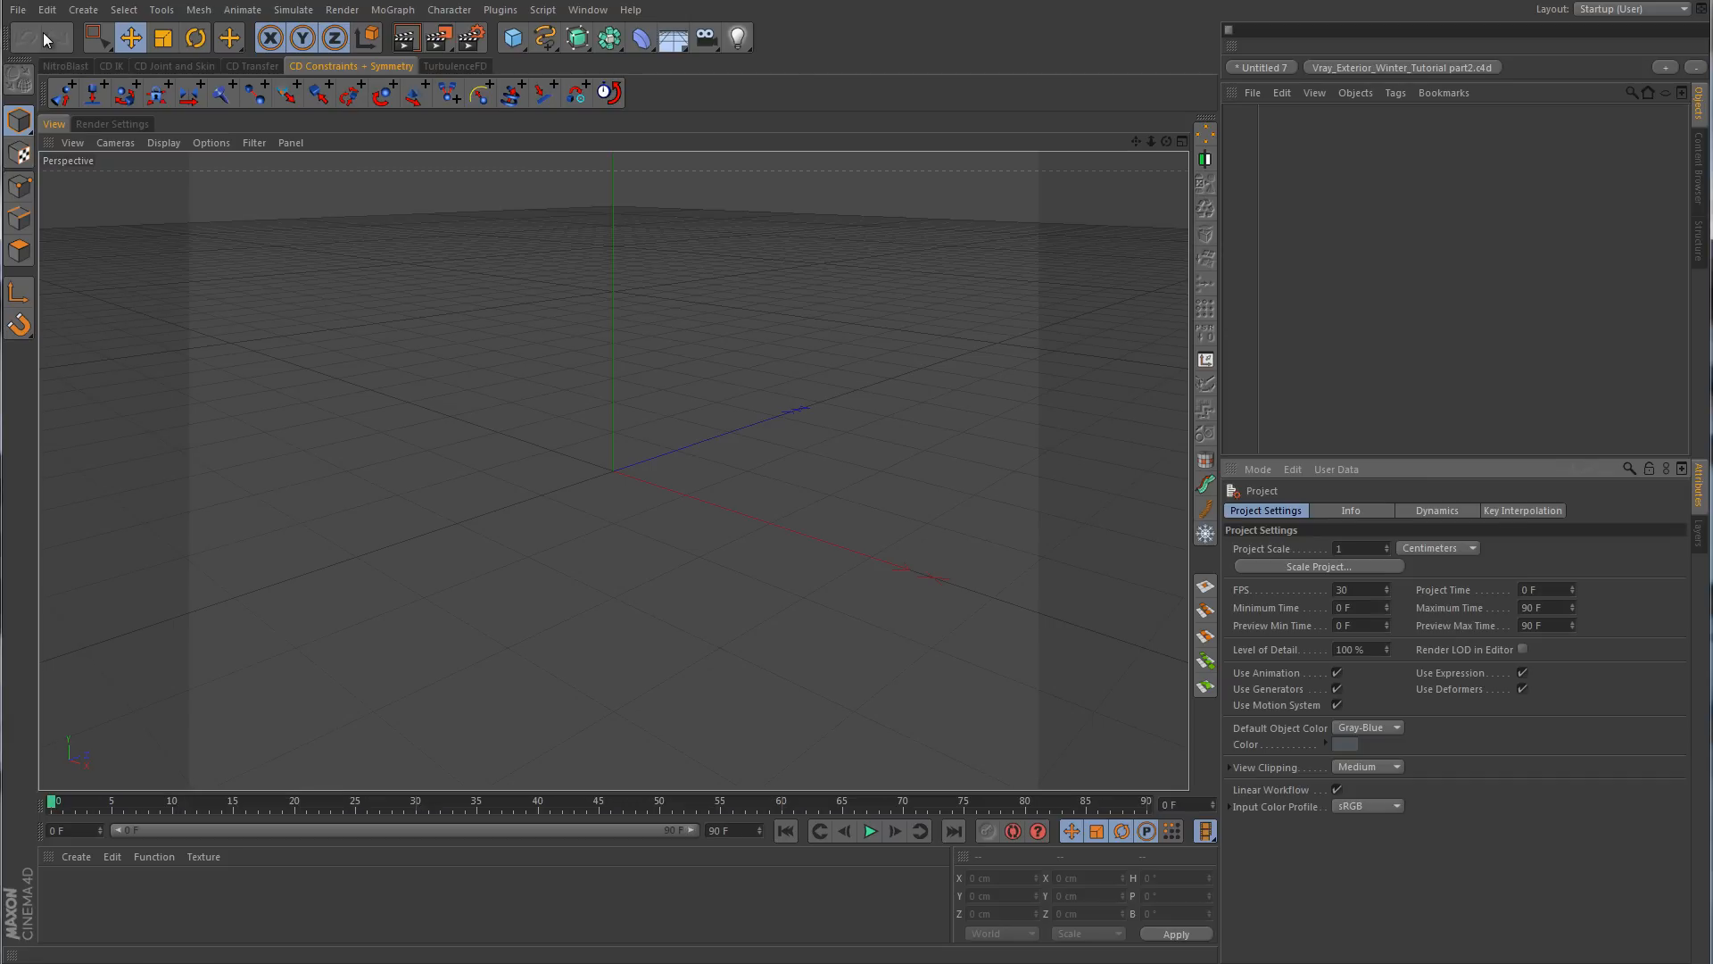
{"action": "left_click", "coordinate": [505, 46]}
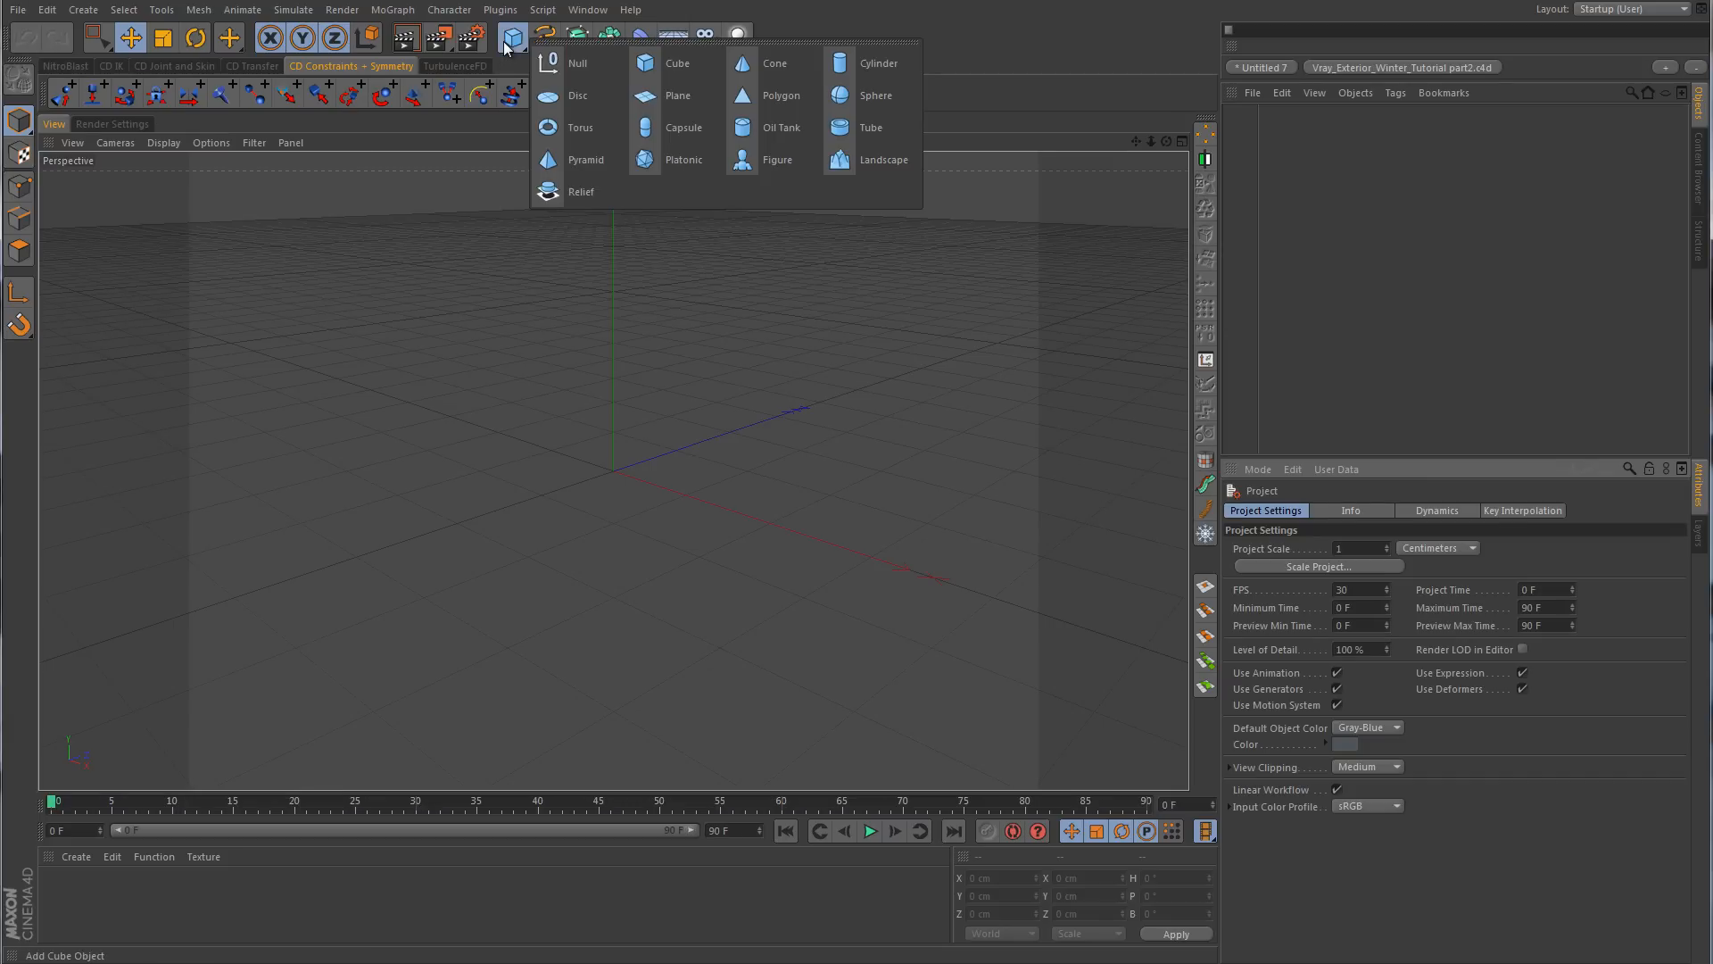
{"action": "left_click", "coordinate": [876, 100]}
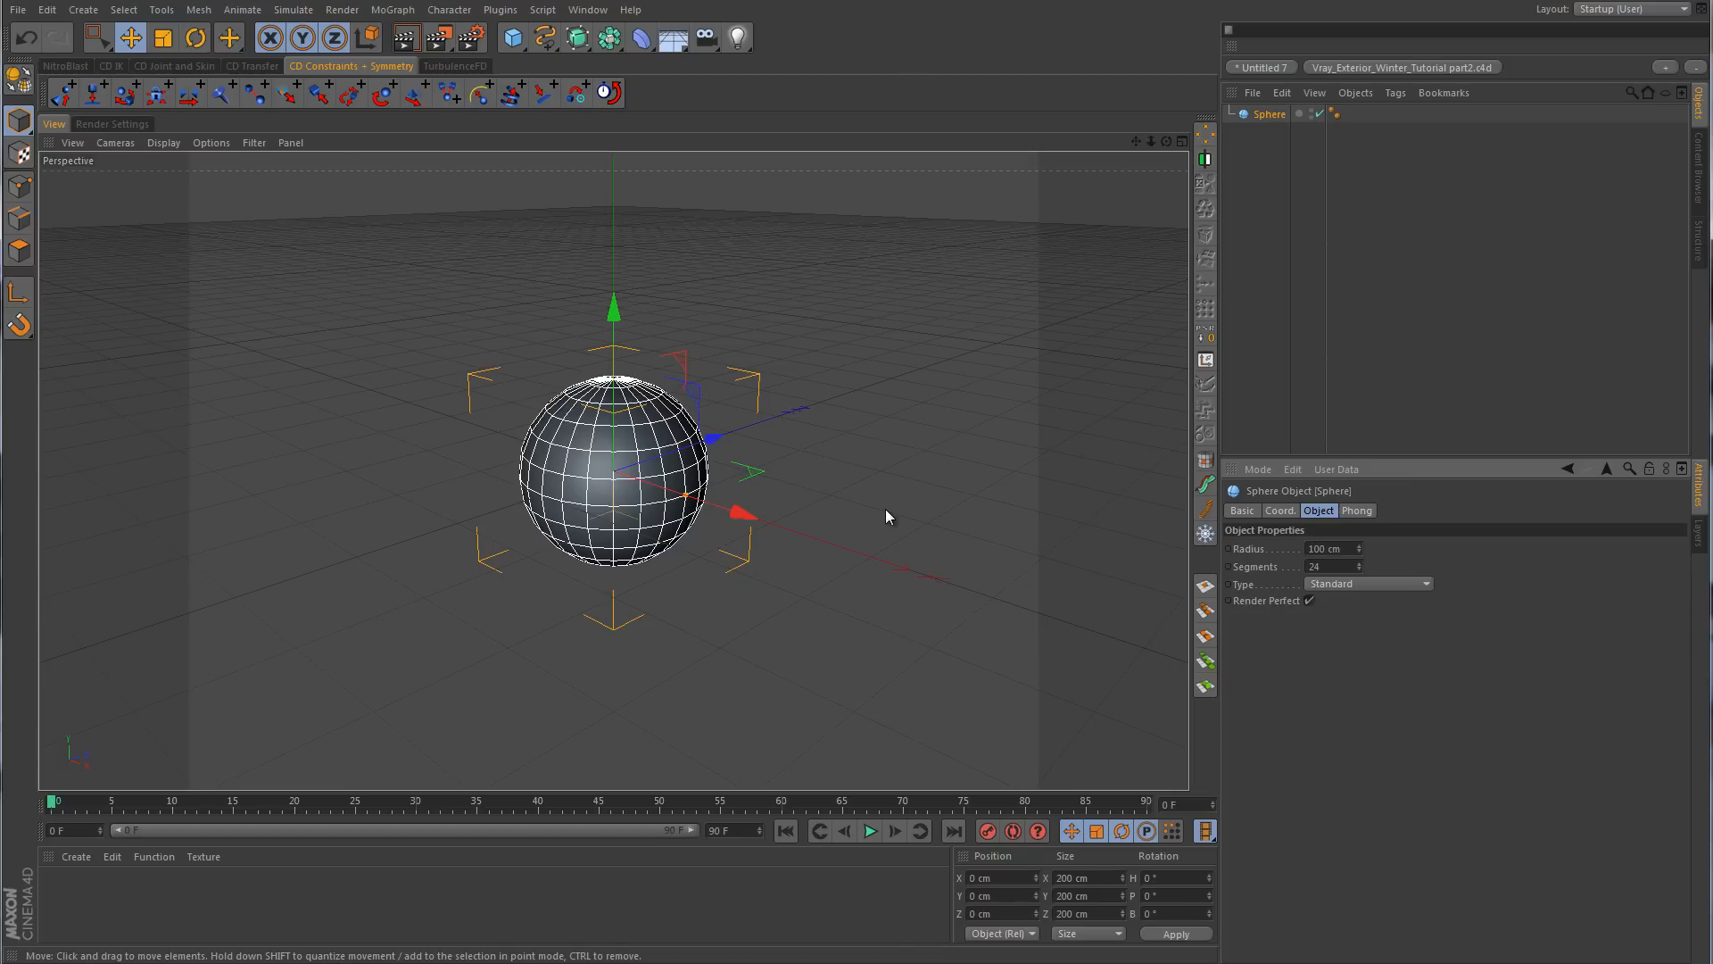
- Set the project's default object color to 80% Gray
{"action": "key", "text": "ctrl+d"}
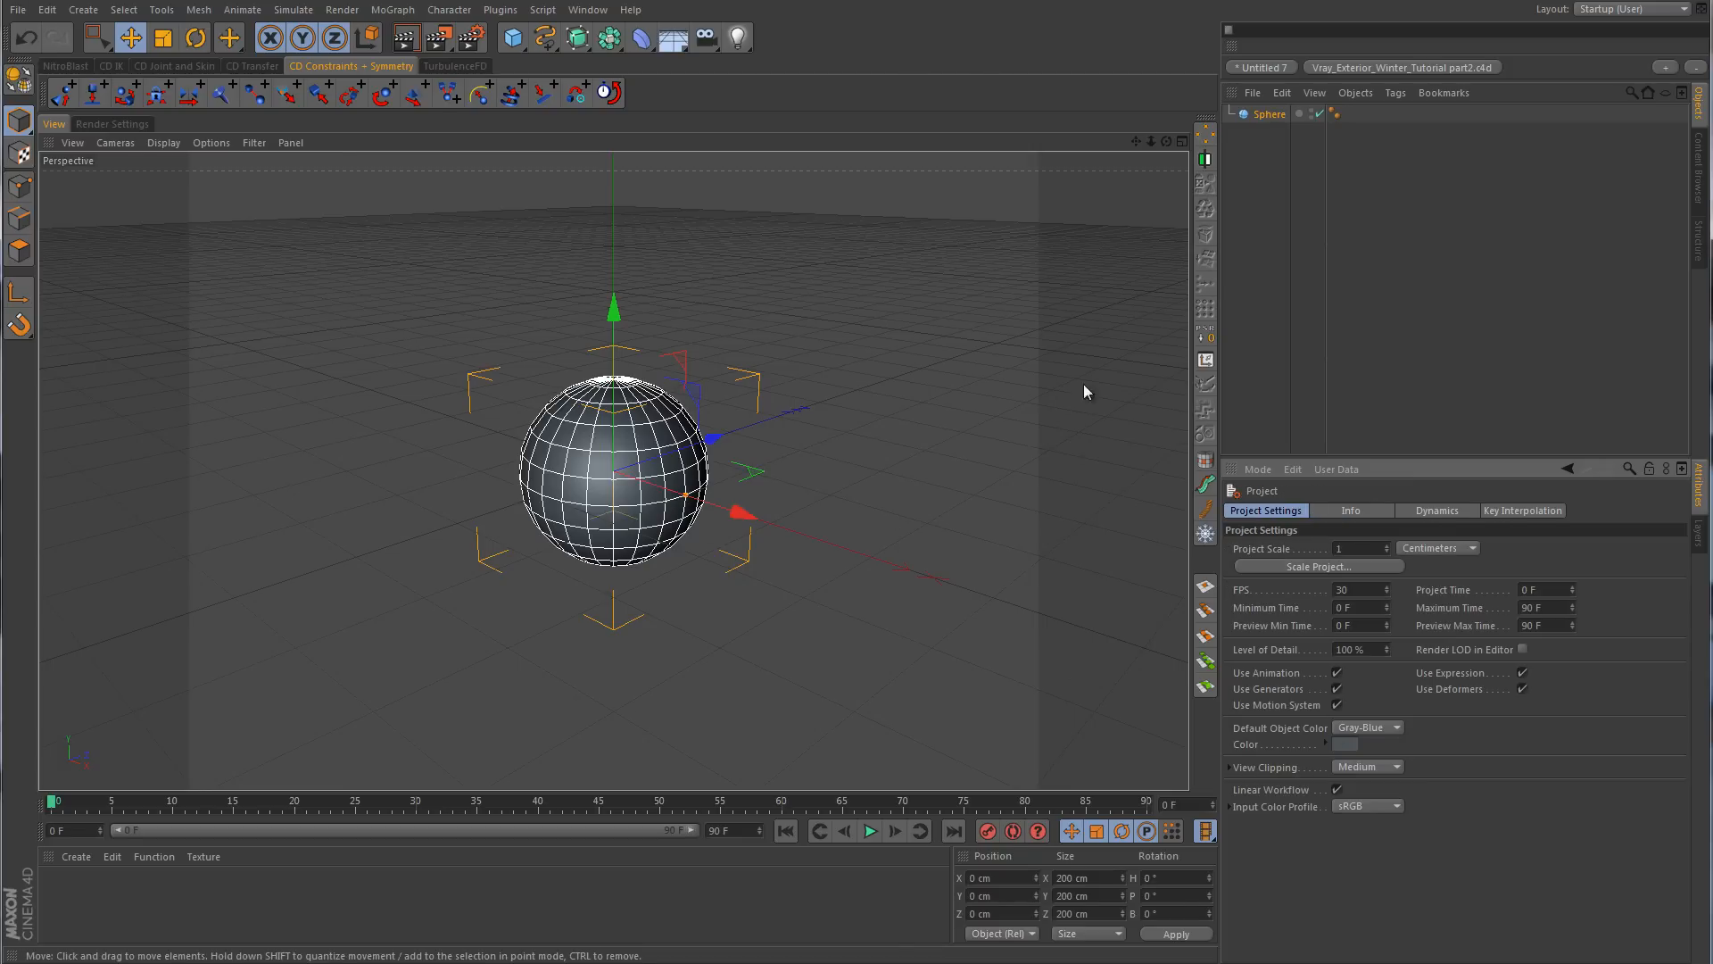
{"action": "left_click", "coordinate": [1392, 289]}
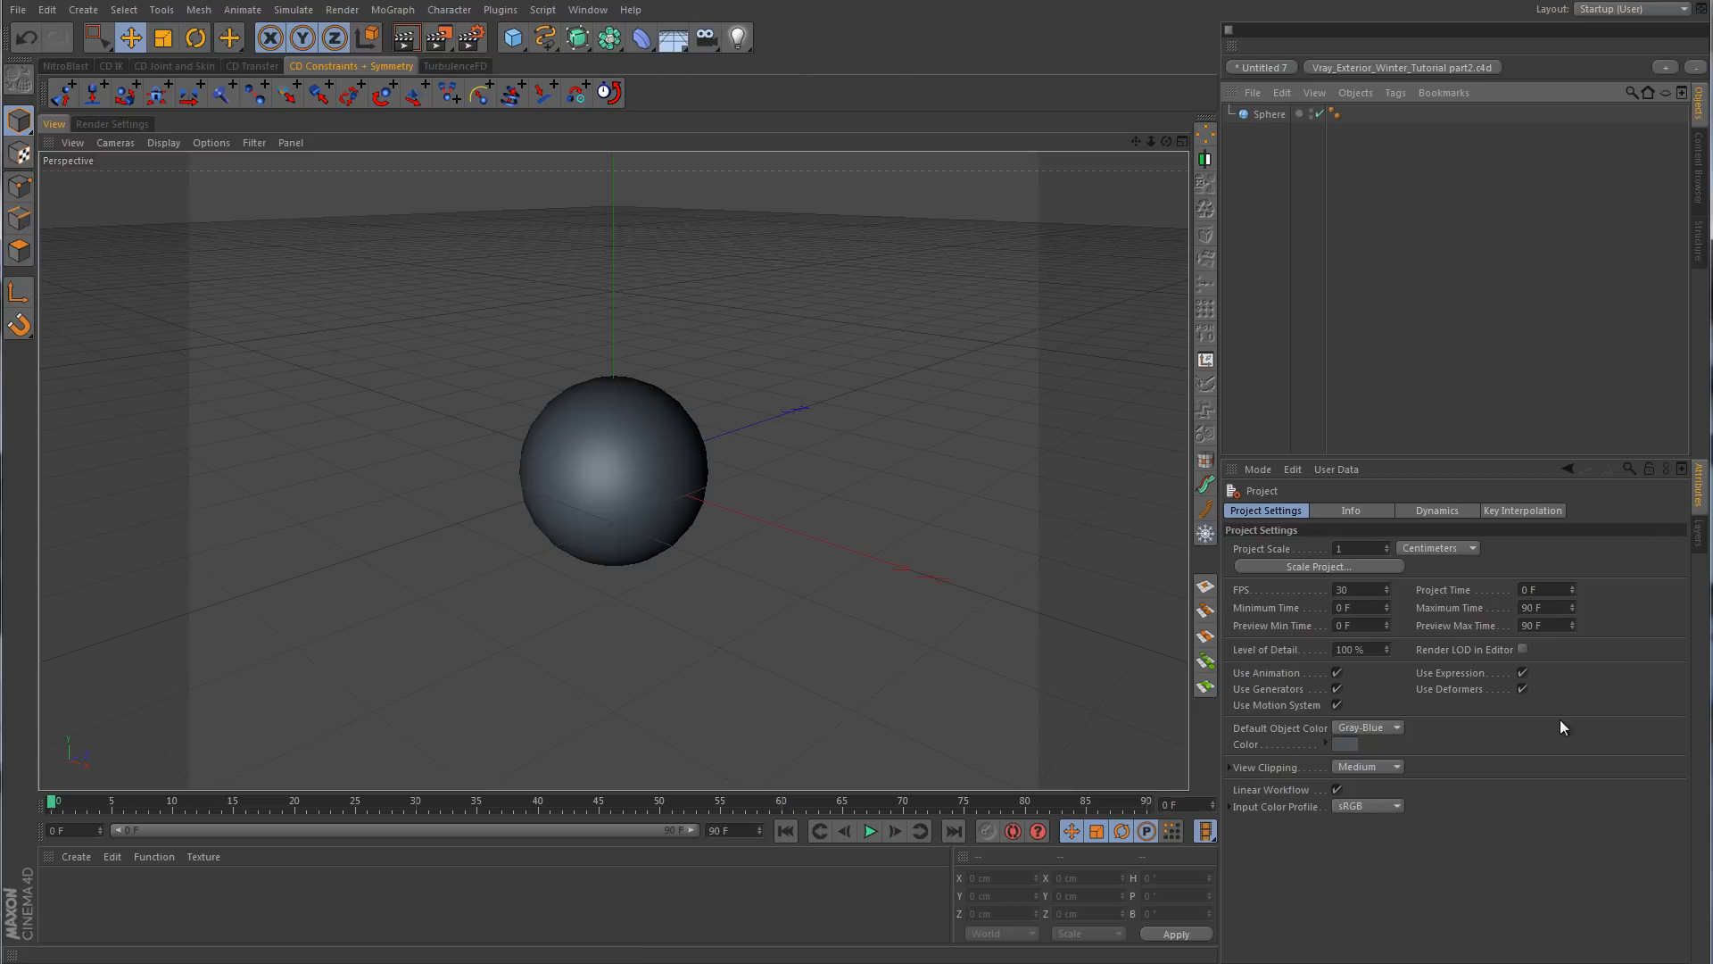
{"action": "left_click", "coordinate": [1395, 730]}
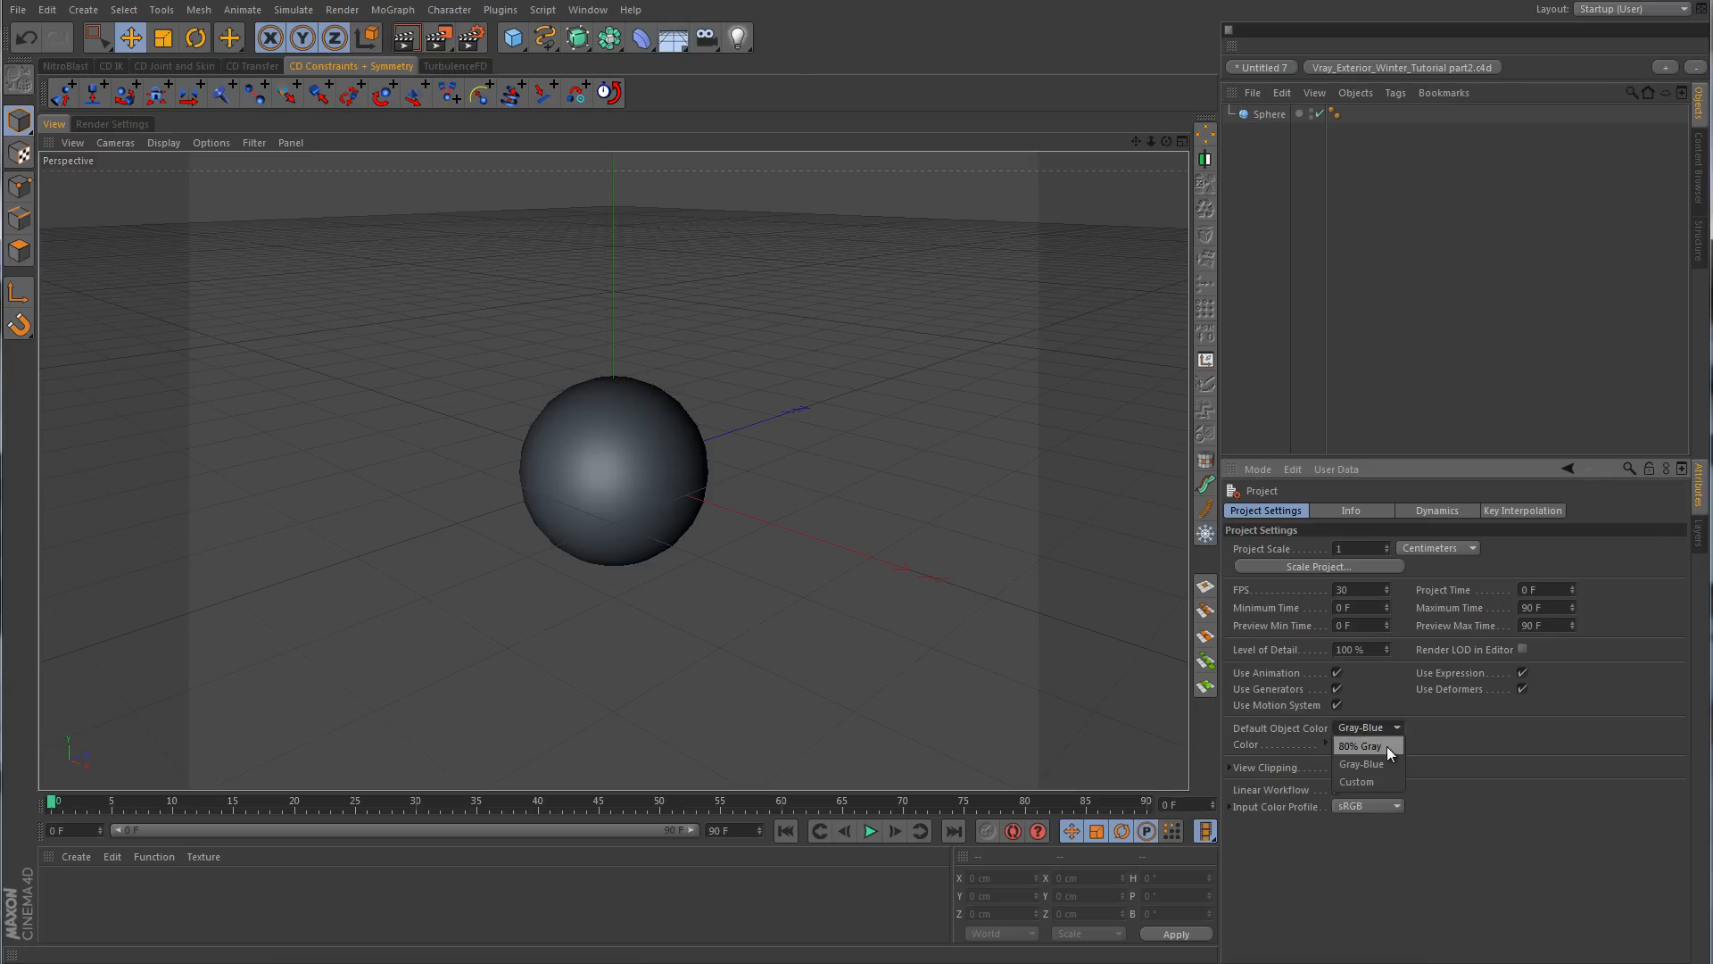
{"action": "left_click", "coordinate": [1387, 746]}
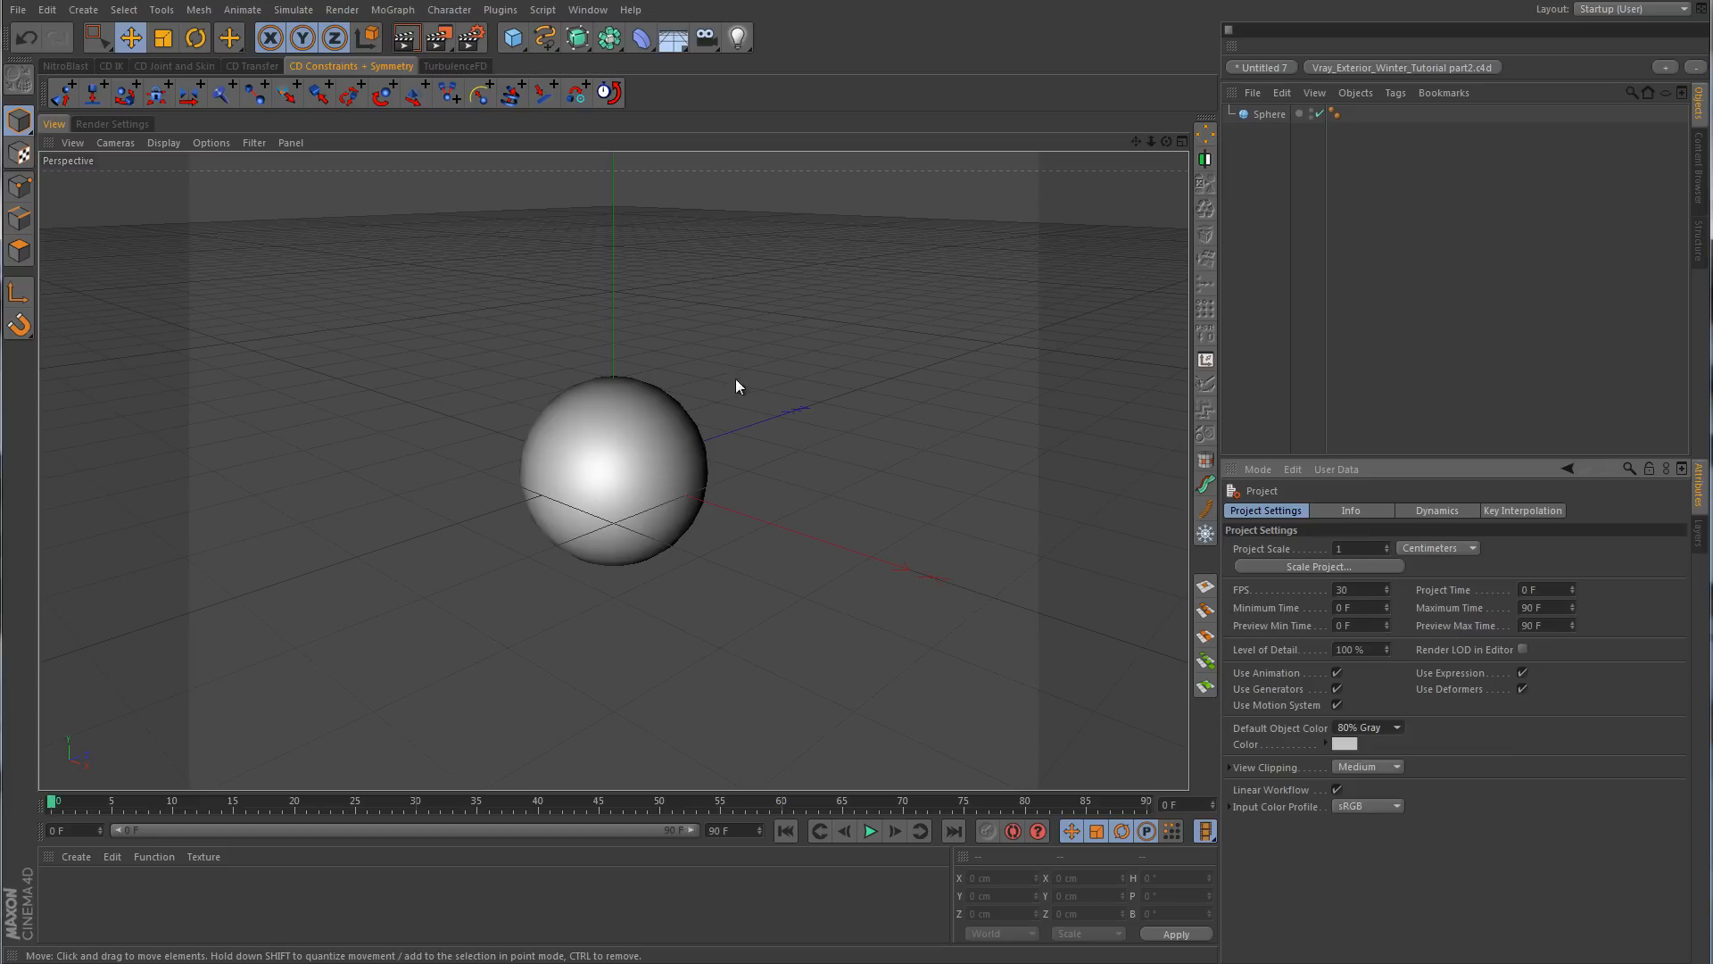
- Add a MagicSnow object, raise it about 216 cm above the sphere, and assign the sphere as its collision object
{"action": "left_click", "coordinate": [1208, 534]}
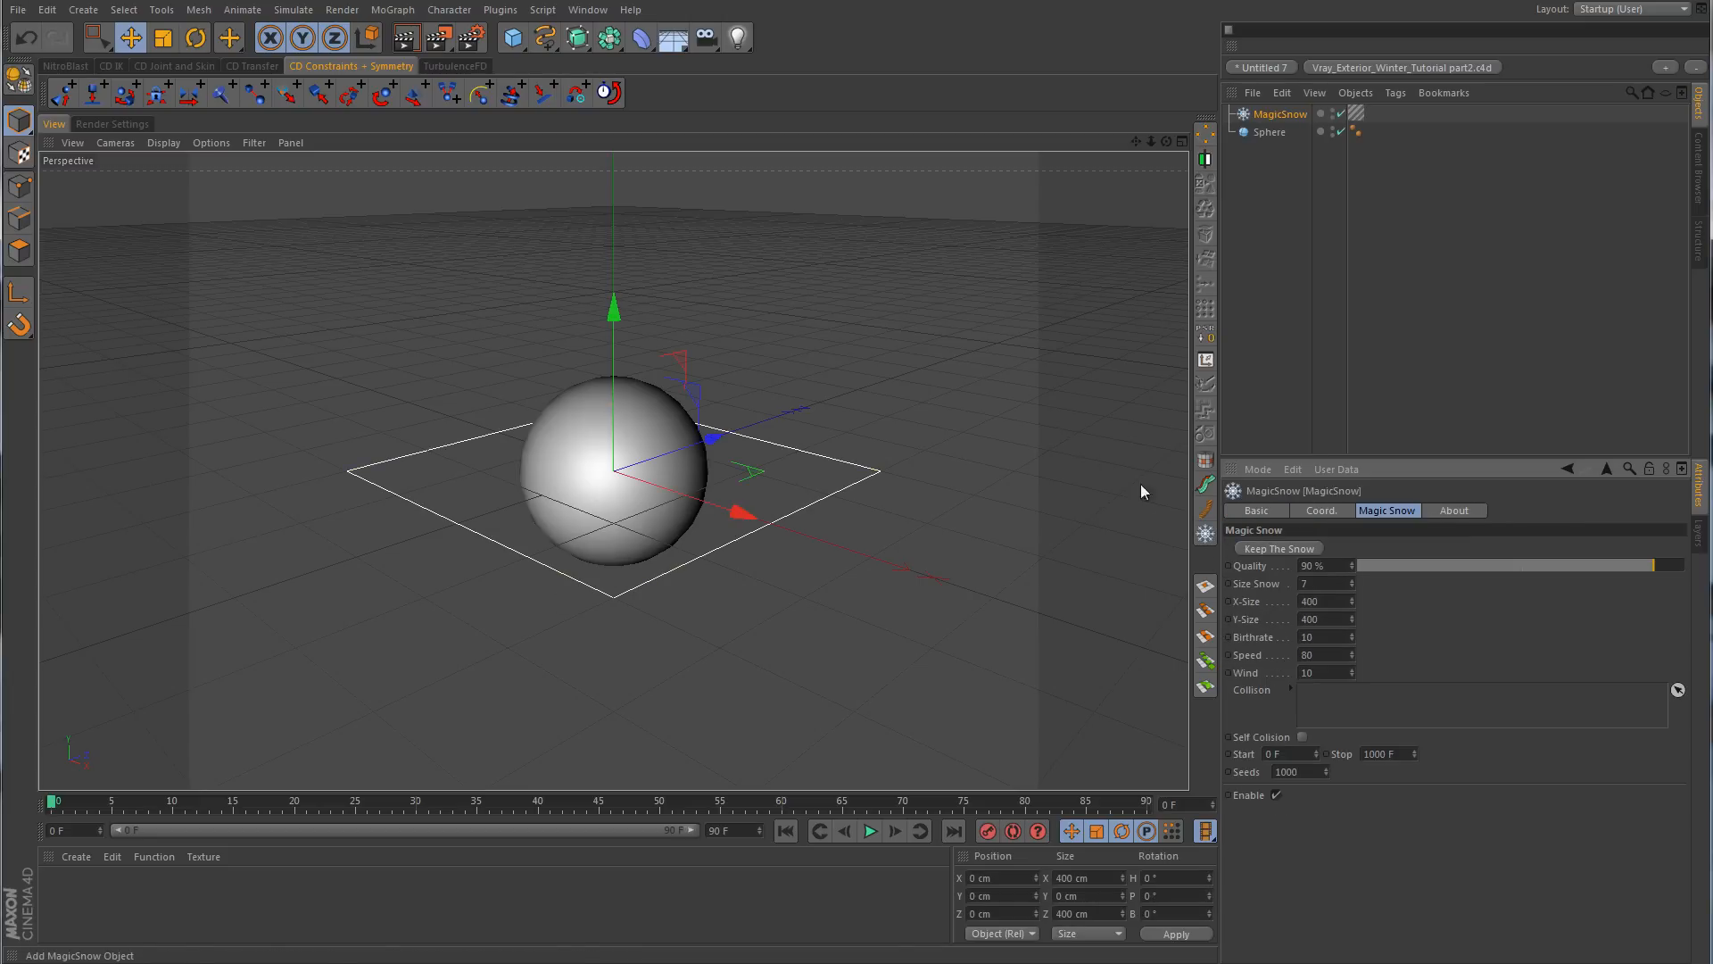
{"action": "left_click_drag", "start_coordinate": [616, 311], "coordinate": [616, 103]}
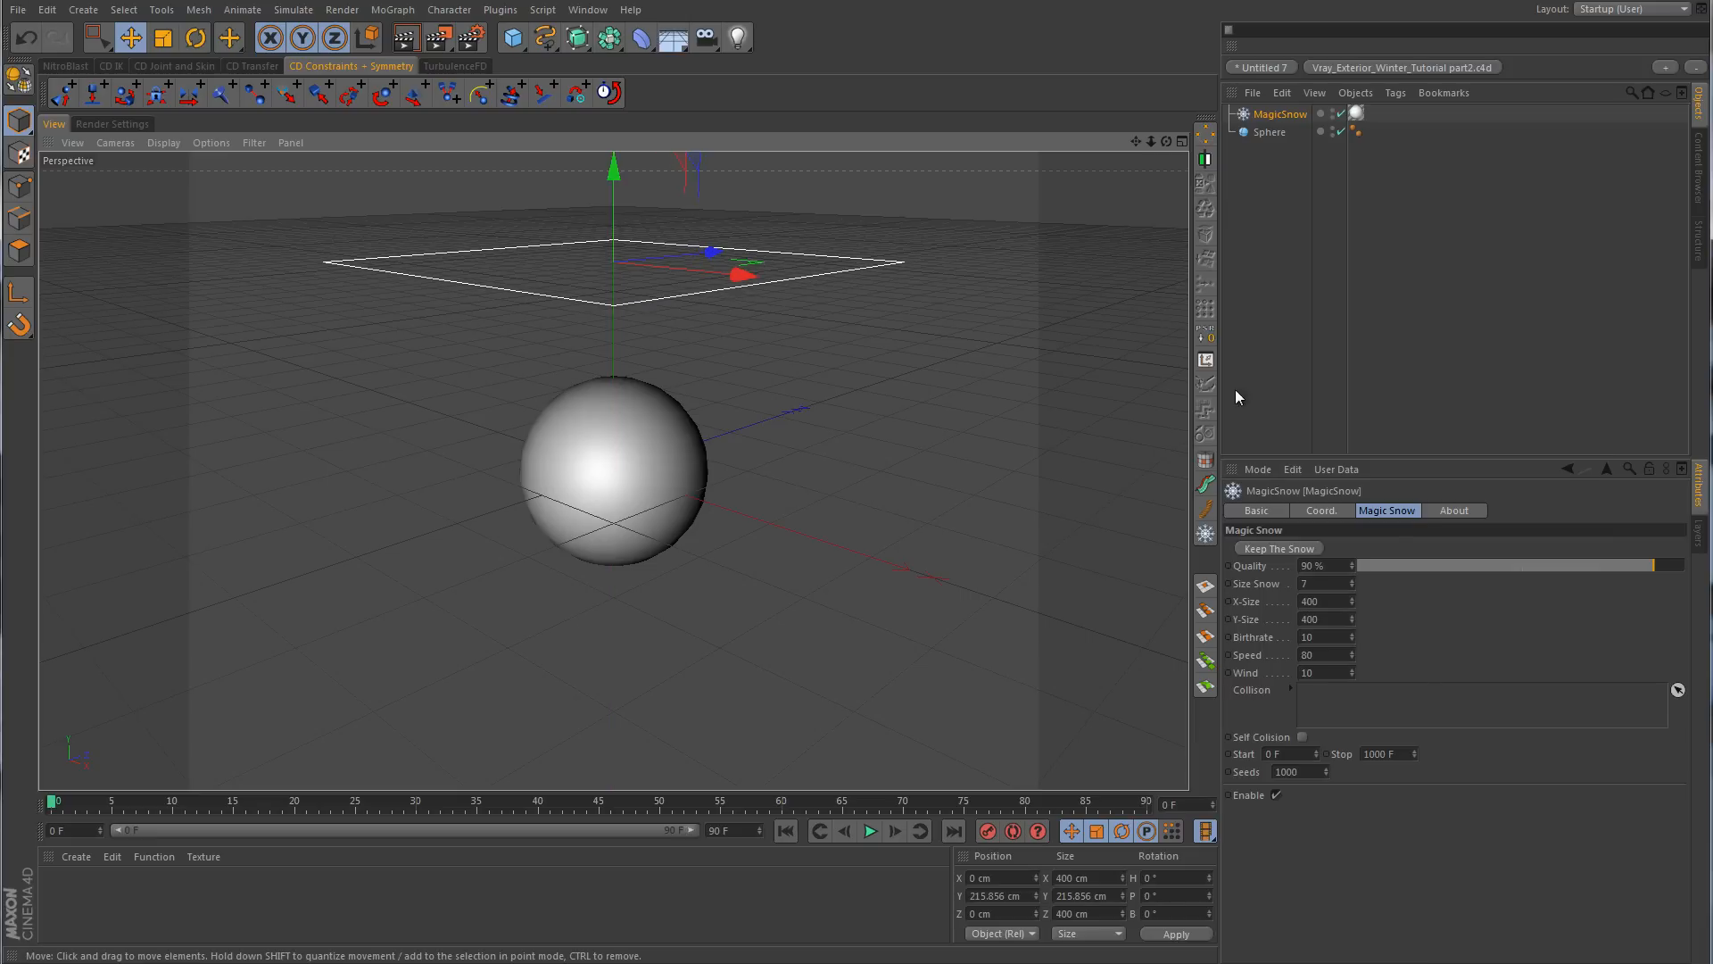
{"action": "left_click_drag", "start_coordinate": [1271, 132], "coordinate": [1412, 716]}
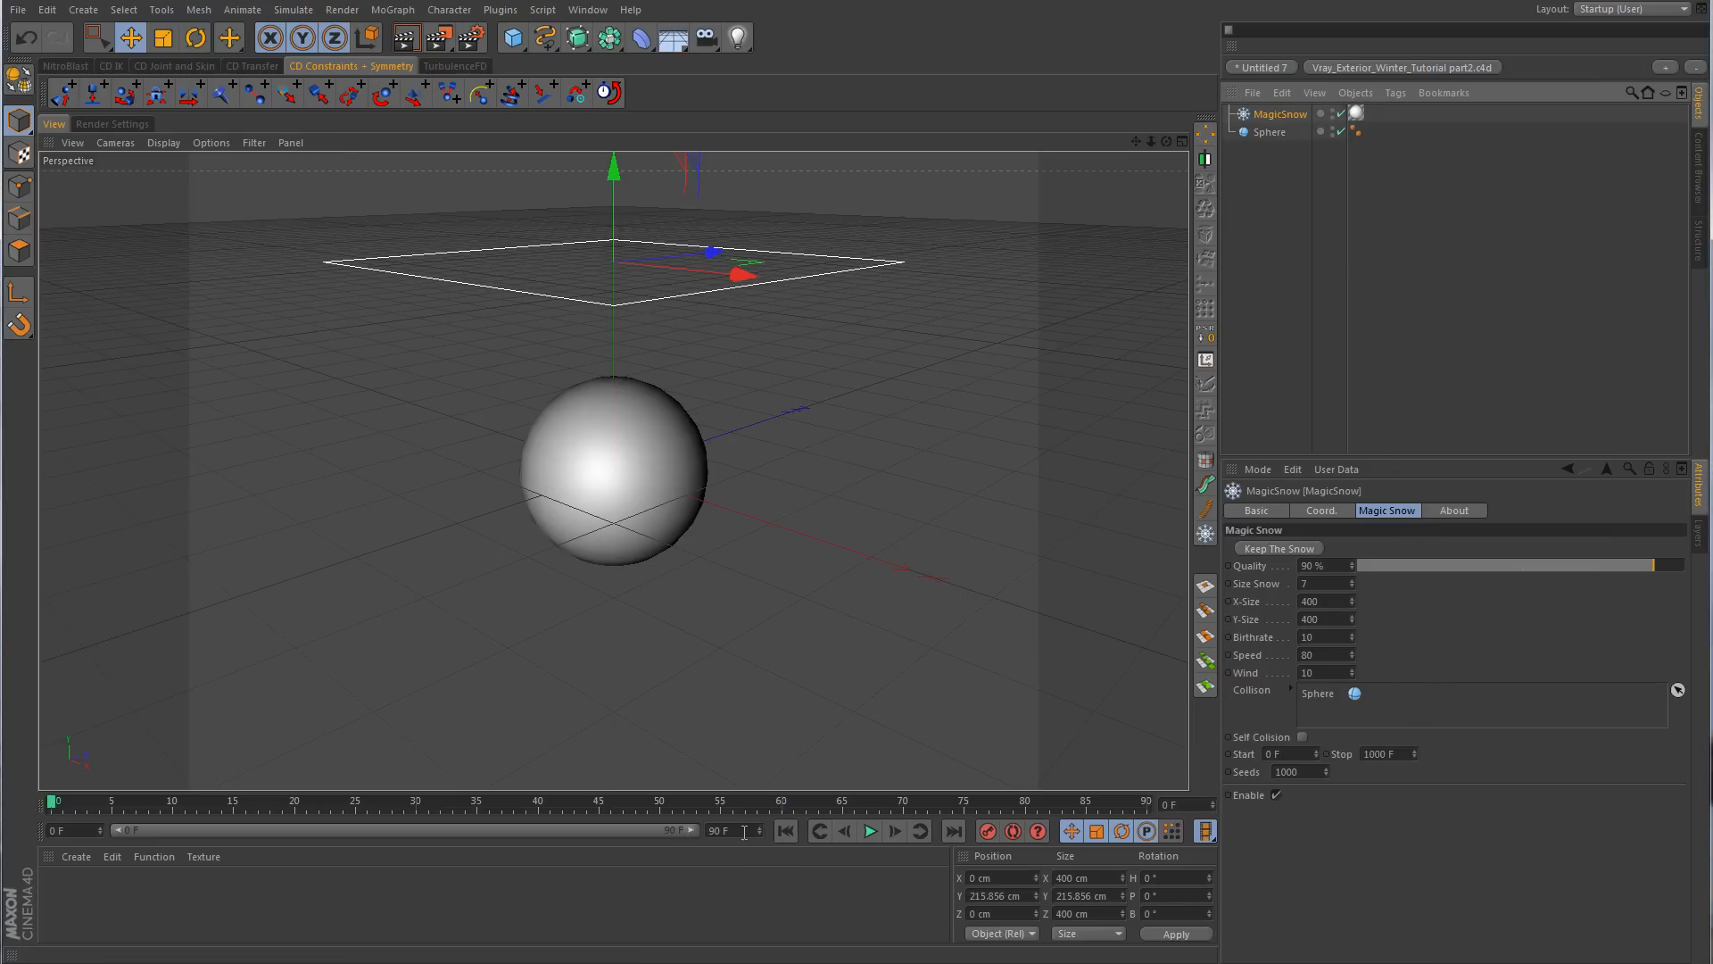
- Set the snow's Speed to 155 and Birthrate to 55
{"action": "double_click", "coordinate": [1333, 654]}
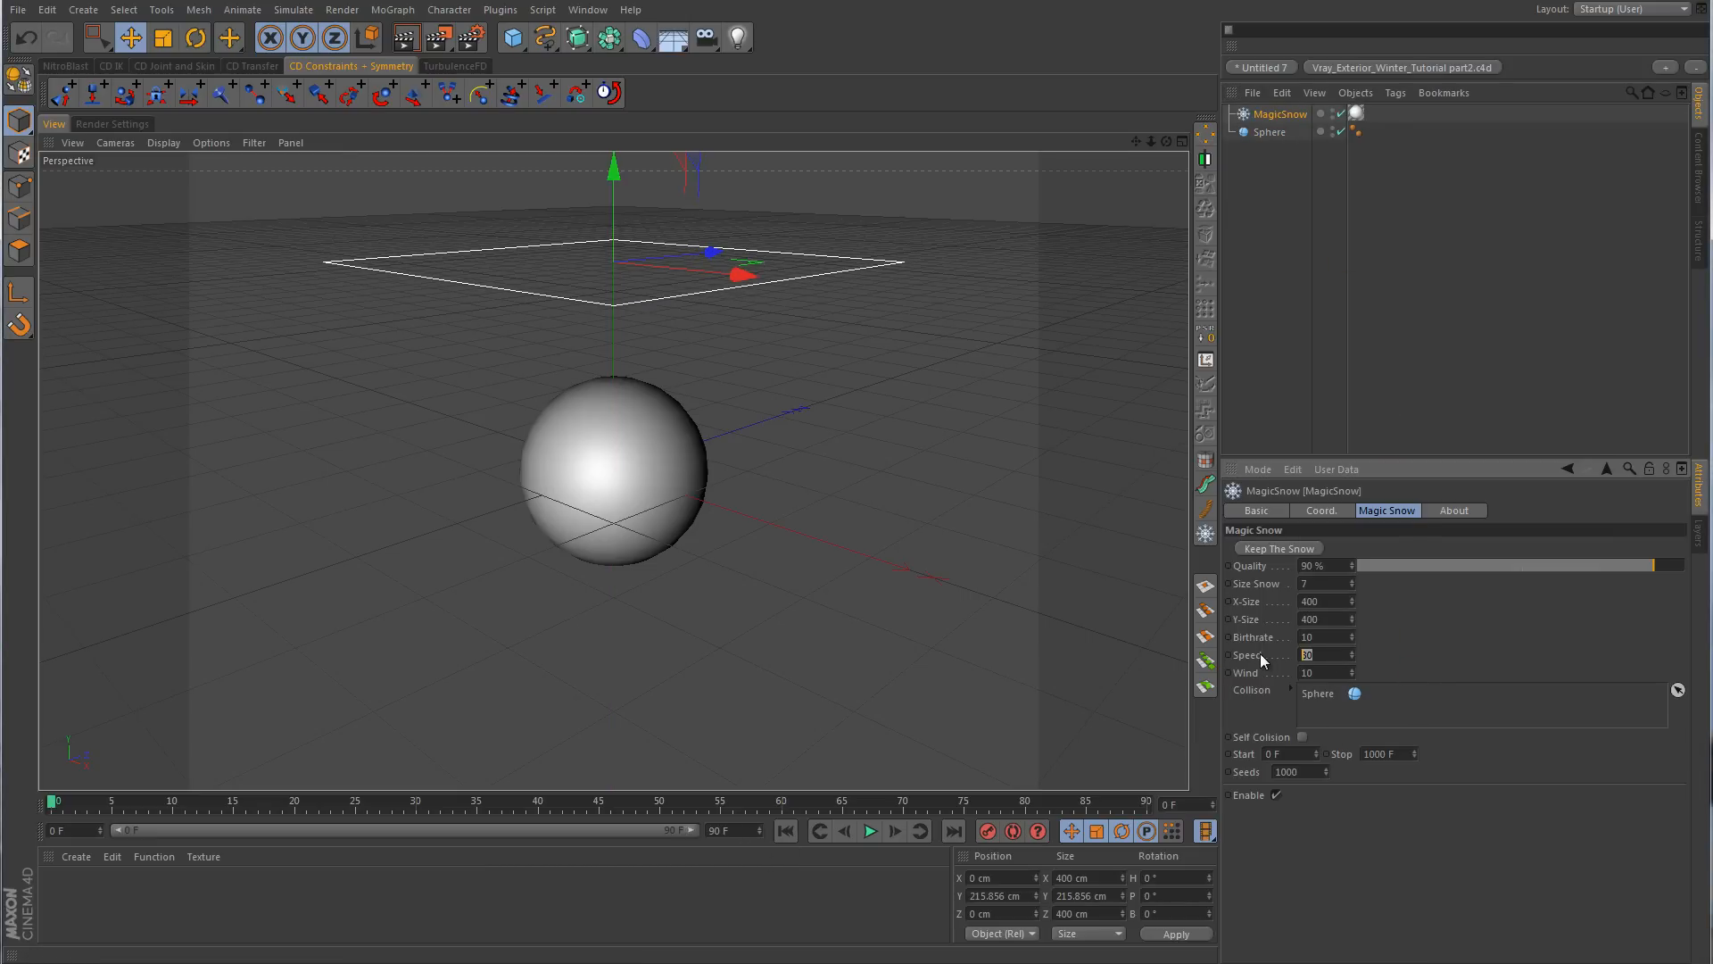
{"action": "type", "text": "155"}
{"action": "double_click", "coordinate": [1328, 636]}
{"action": "type", "text": "55"}
- Set the project's end frame to 300 and extend the preview range to the full length
{"action": "left_click_drag", "start_coordinate": [733, 831], "coordinate": [672, 838]}
{"action": "type", "text": "300"}
{"action": "left_click", "coordinate": [746, 903]}
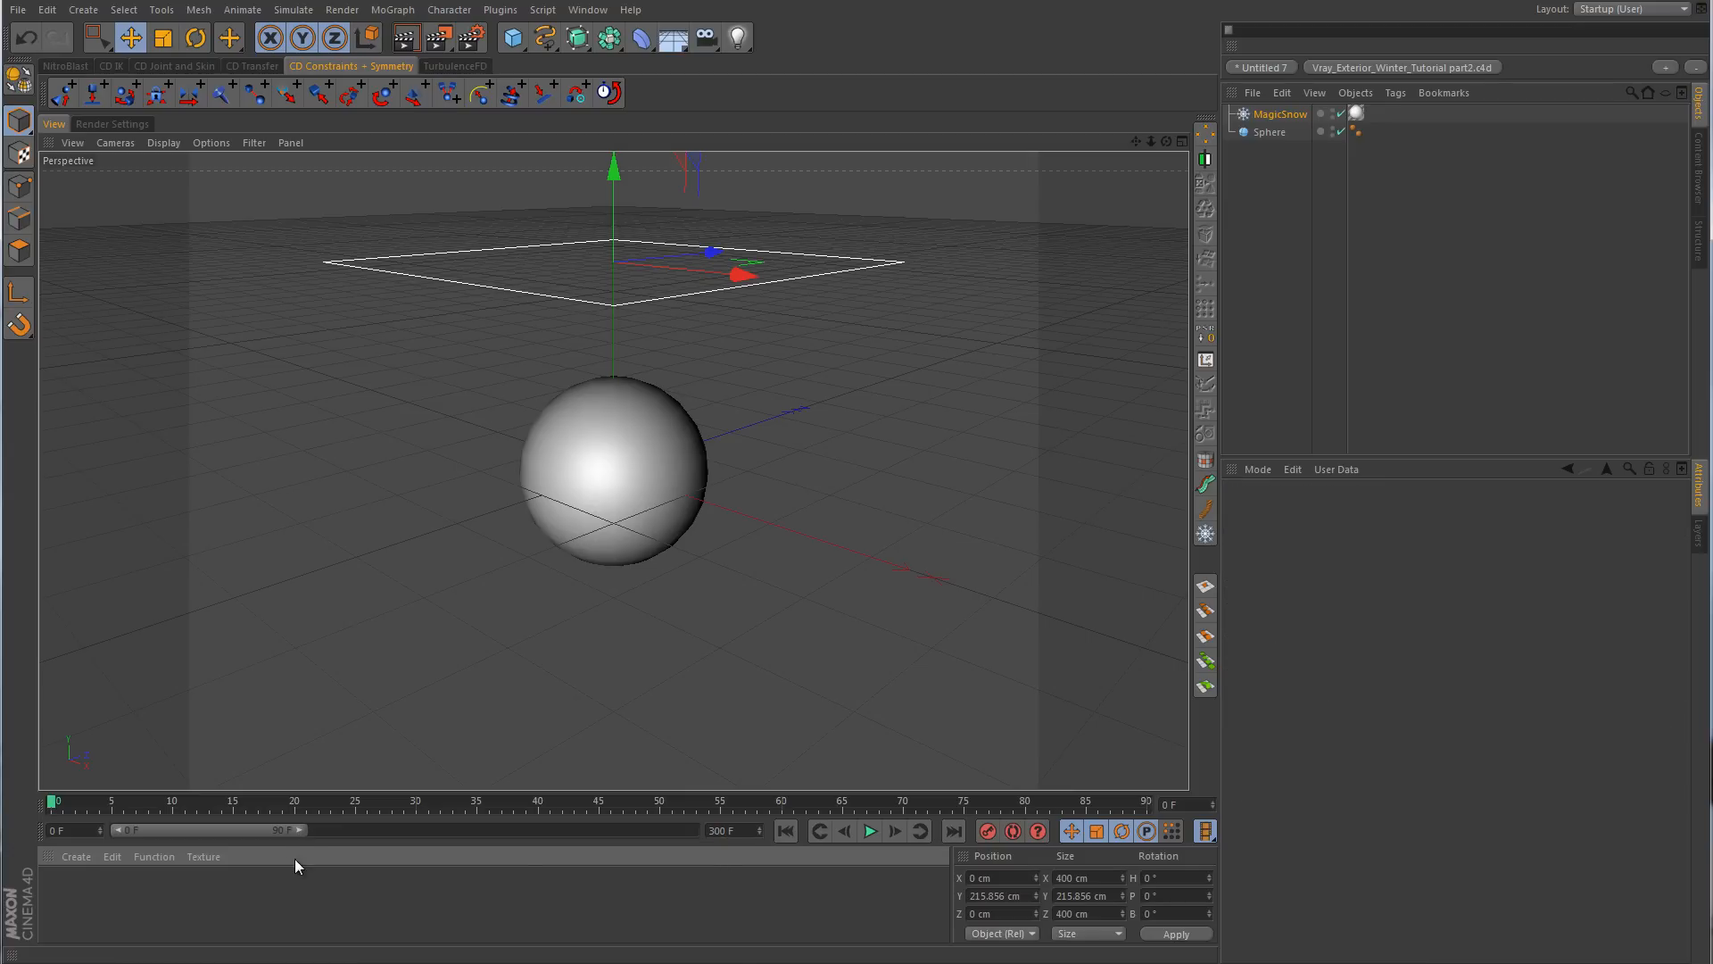
{"action": "left_click_drag", "start_coordinate": [304, 830], "coordinate": [702, 828]}
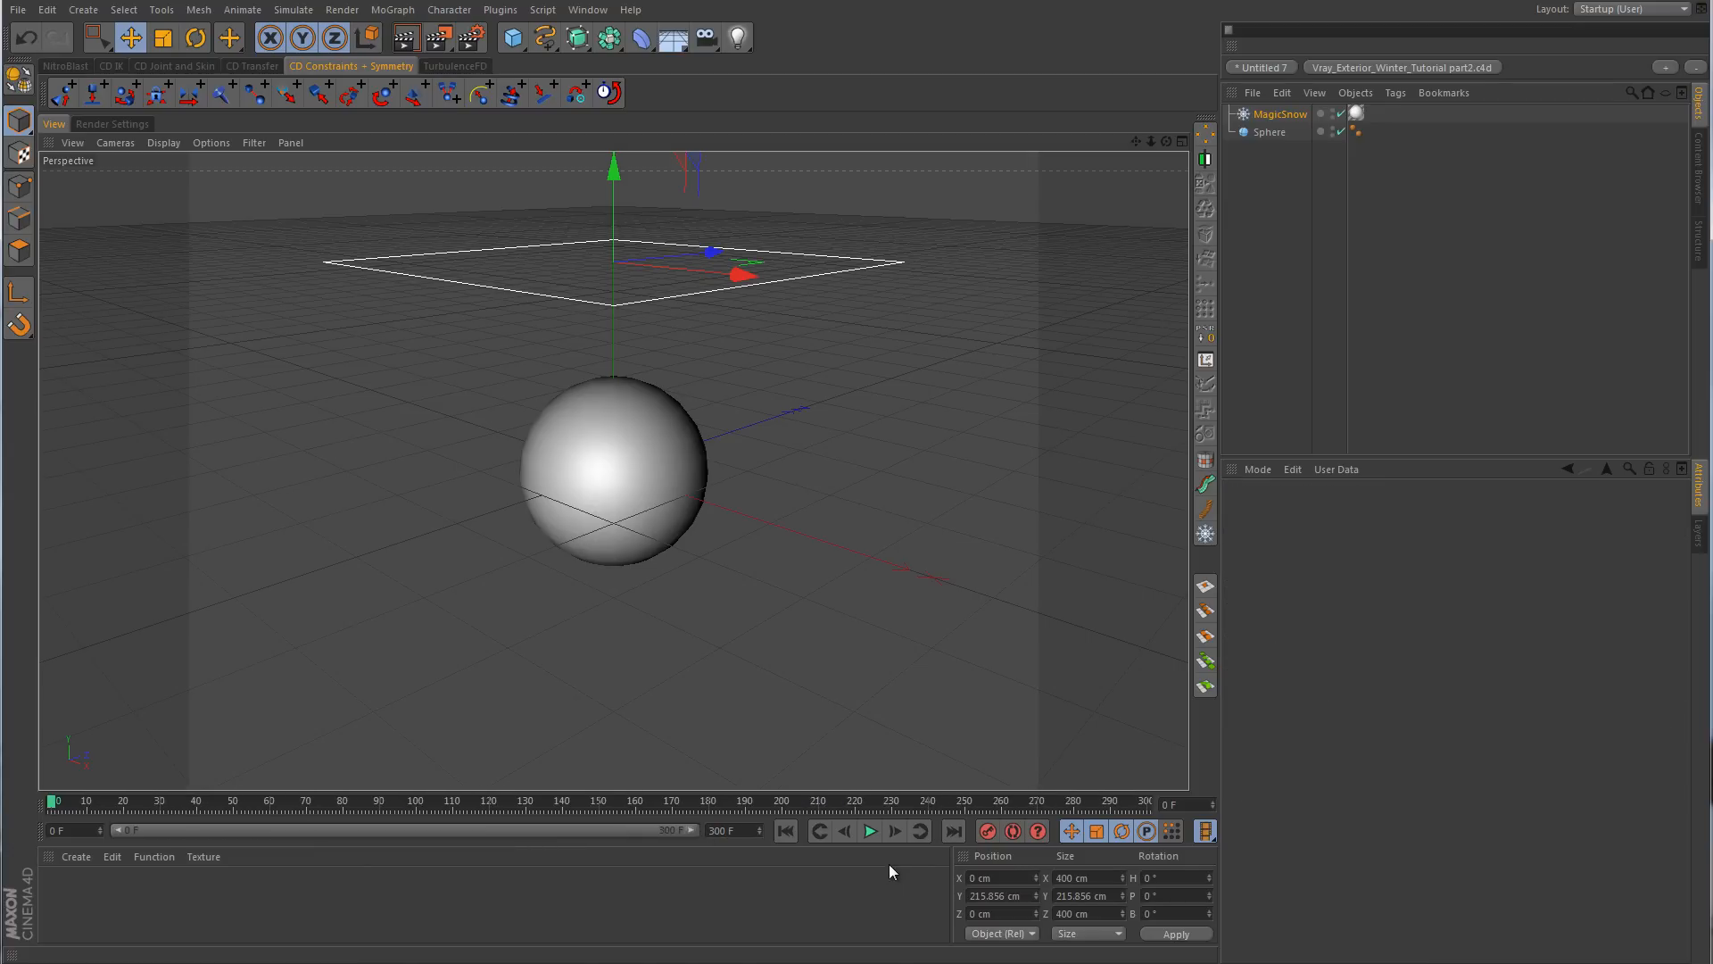
- Preview the snowfall, examine the snow built up on the sphere up close, and return to frame 0
{"action": "left_click", "coordinate": [871, 833]}
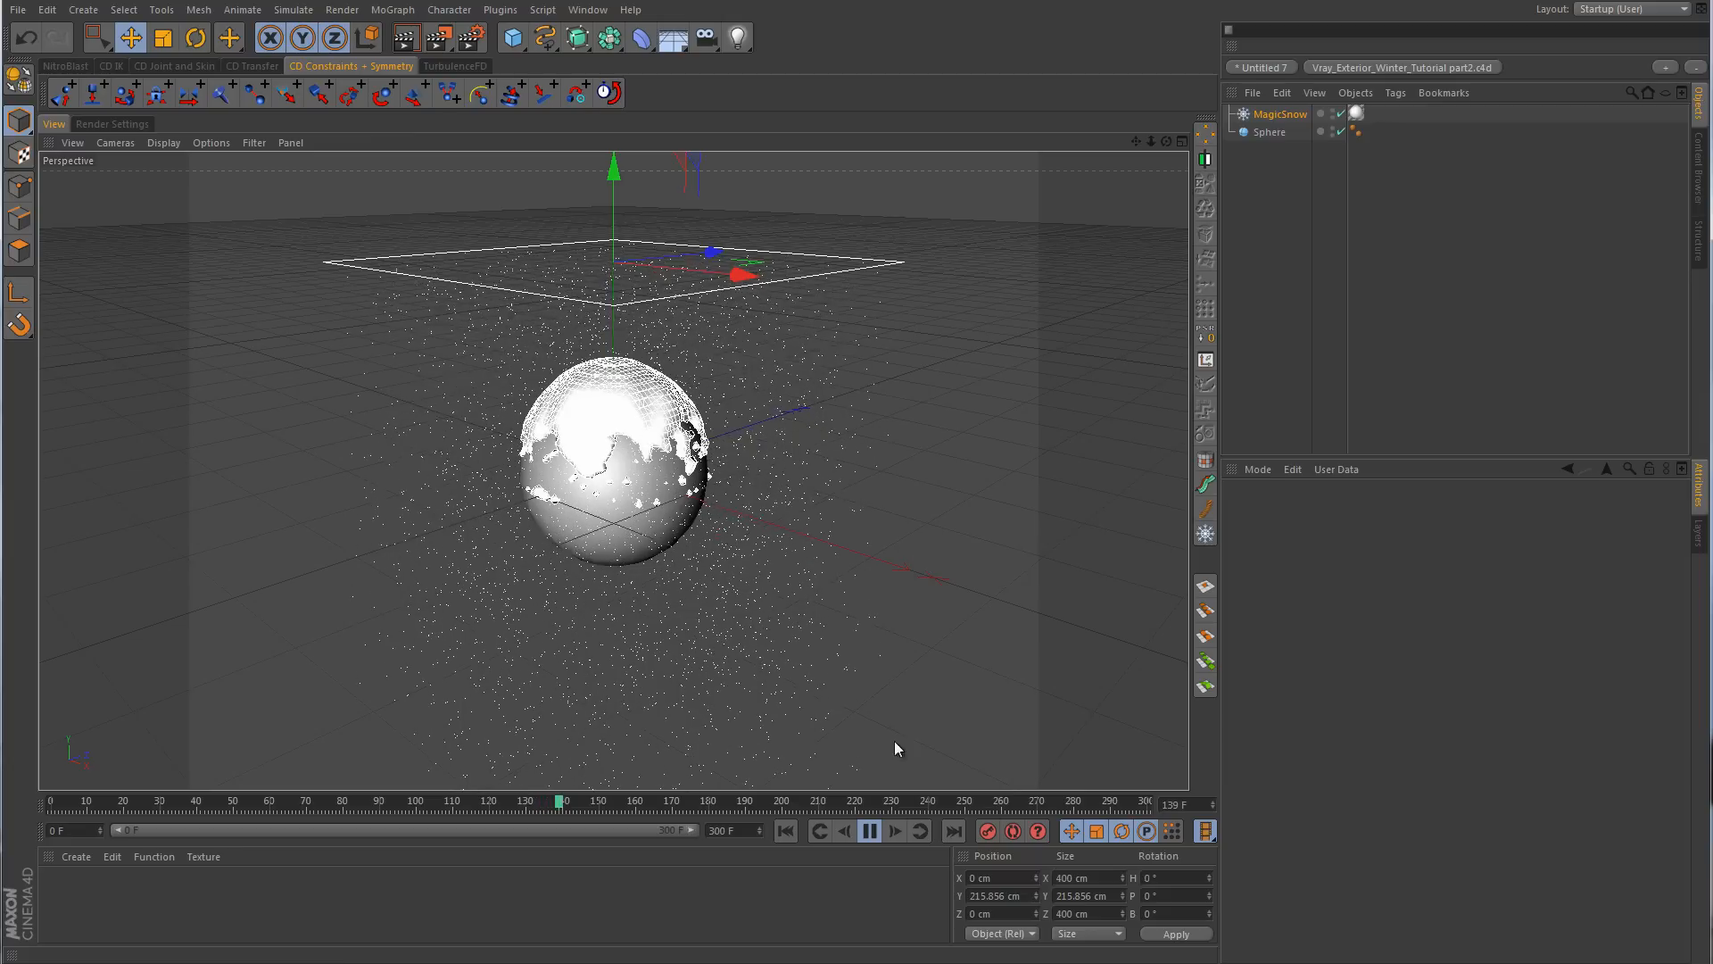
{"action": "left_click", "coordinate": [870, 830]}
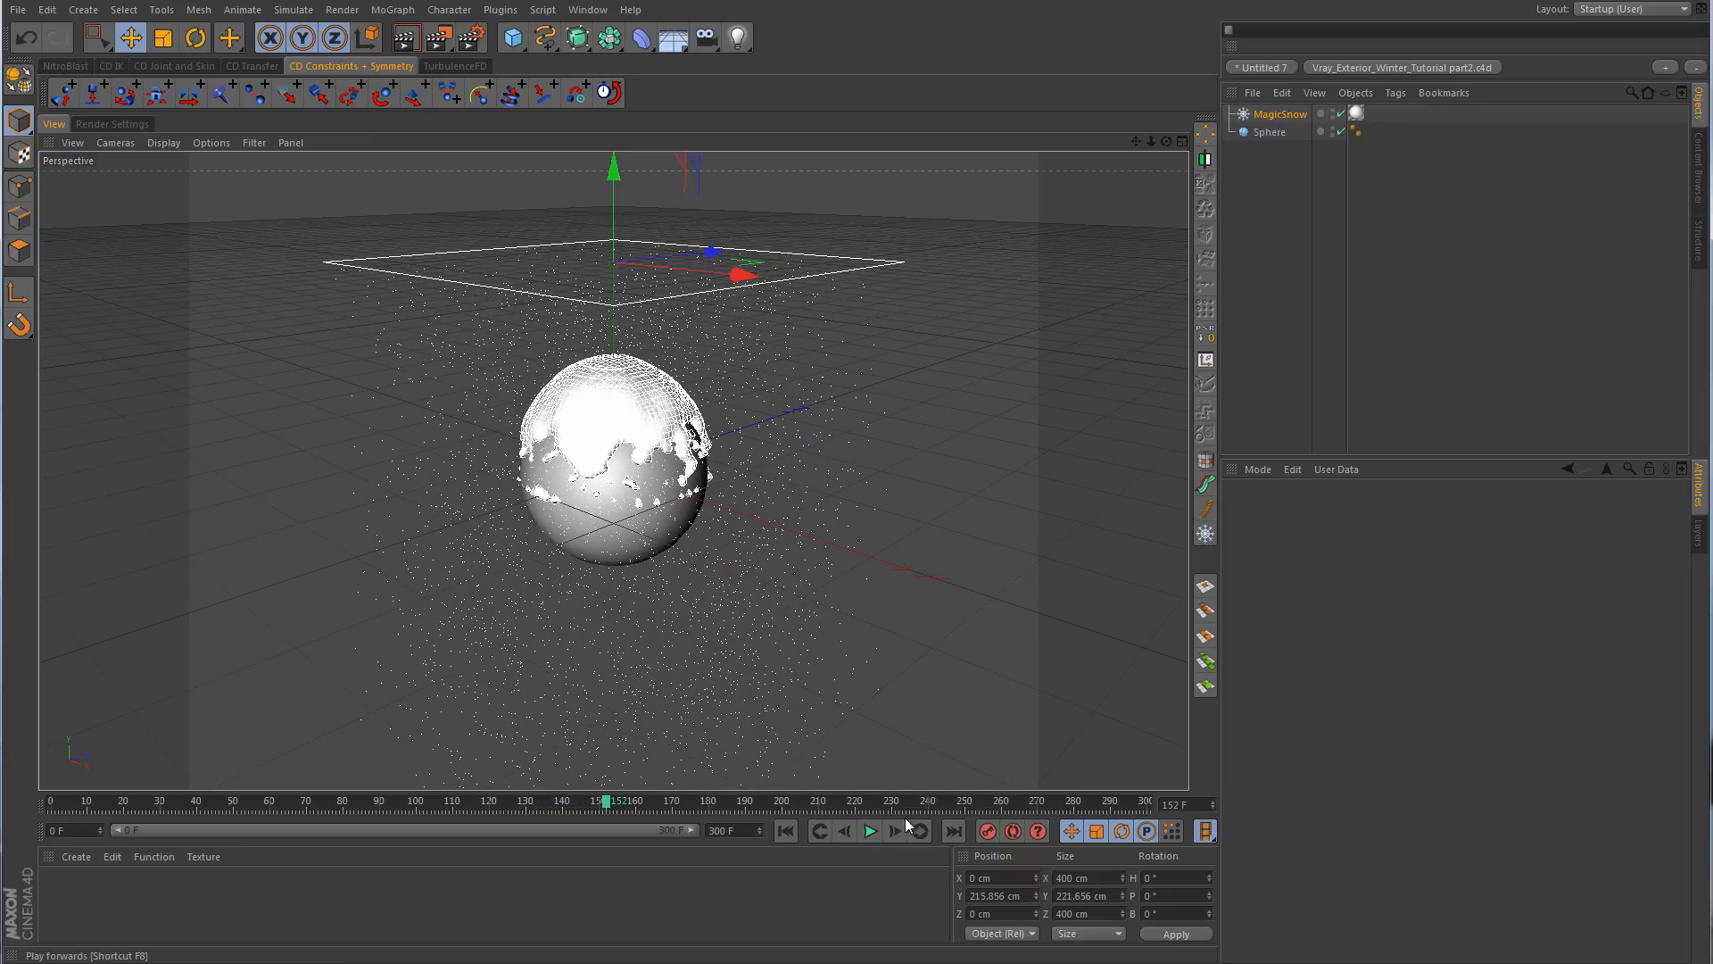
{"action": "left_click", "coordinate": [1461, 366]}
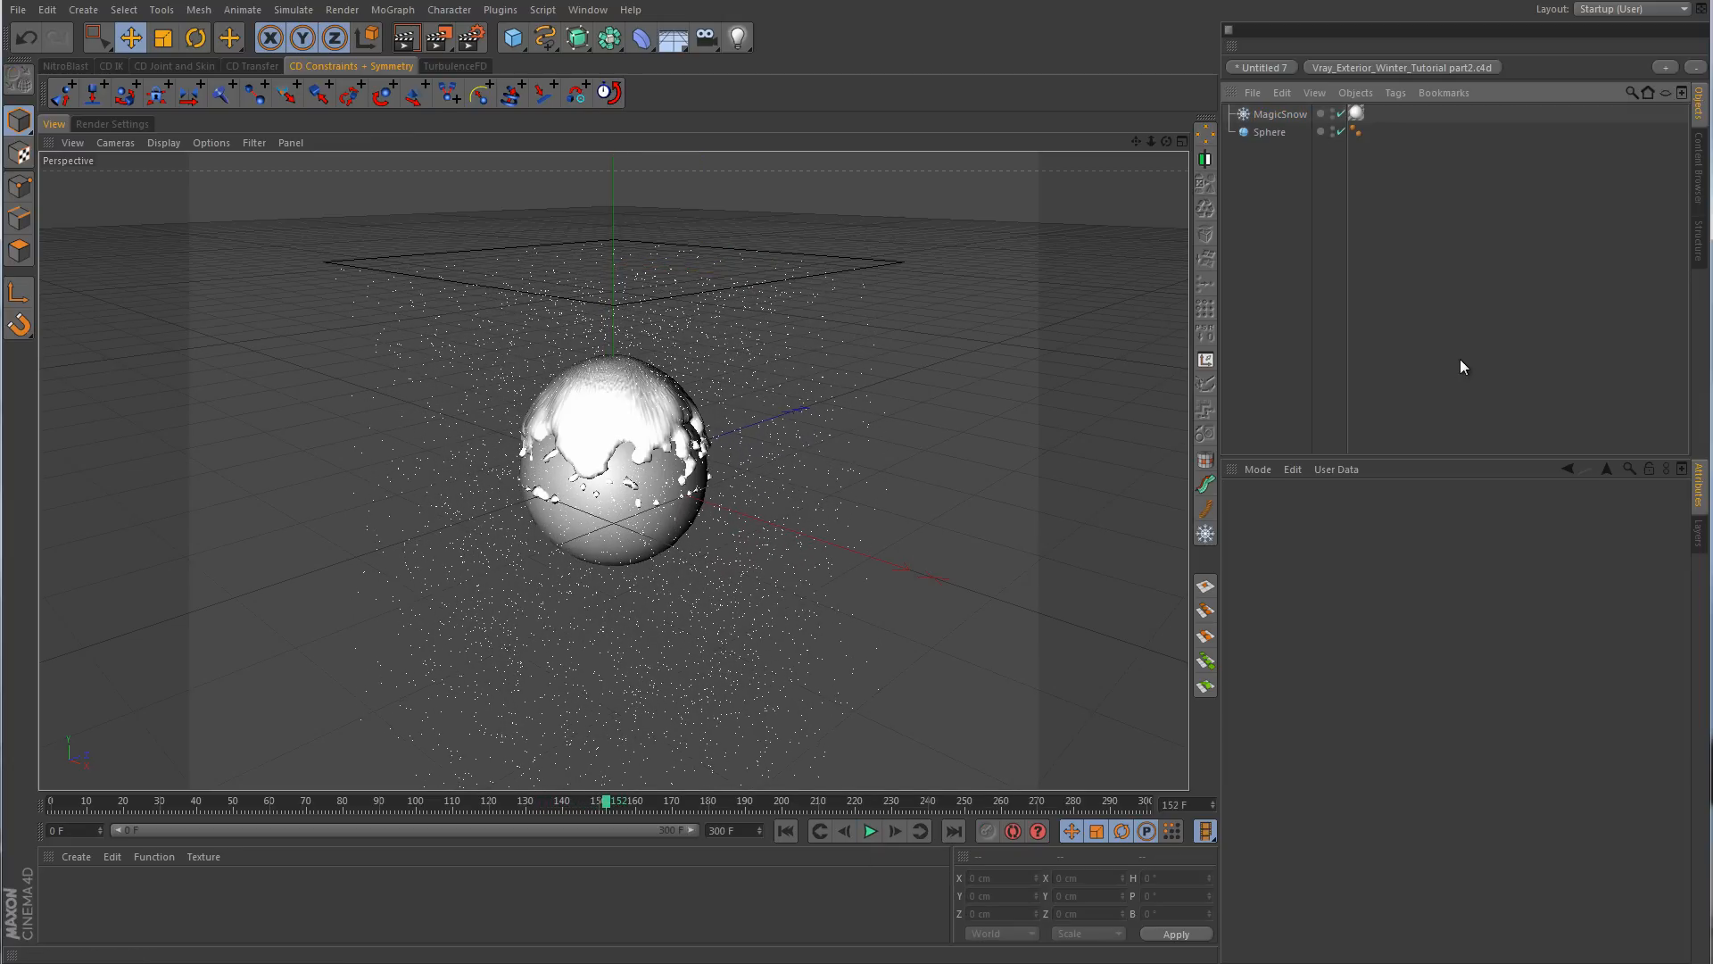
{"action": "left_click_drag", "start_coordinate": [821, 393], "coordinate": [723, 461], "text": "alt"}
{"action": "right_click_drag", "start_coordinate": [723, 461], "coordinate": [807, 428], "text": "alt"}
{"action": "left_click_drag", "start_coordinate": [807, 429], "coordinate": [878, 462], "text": "alt"}
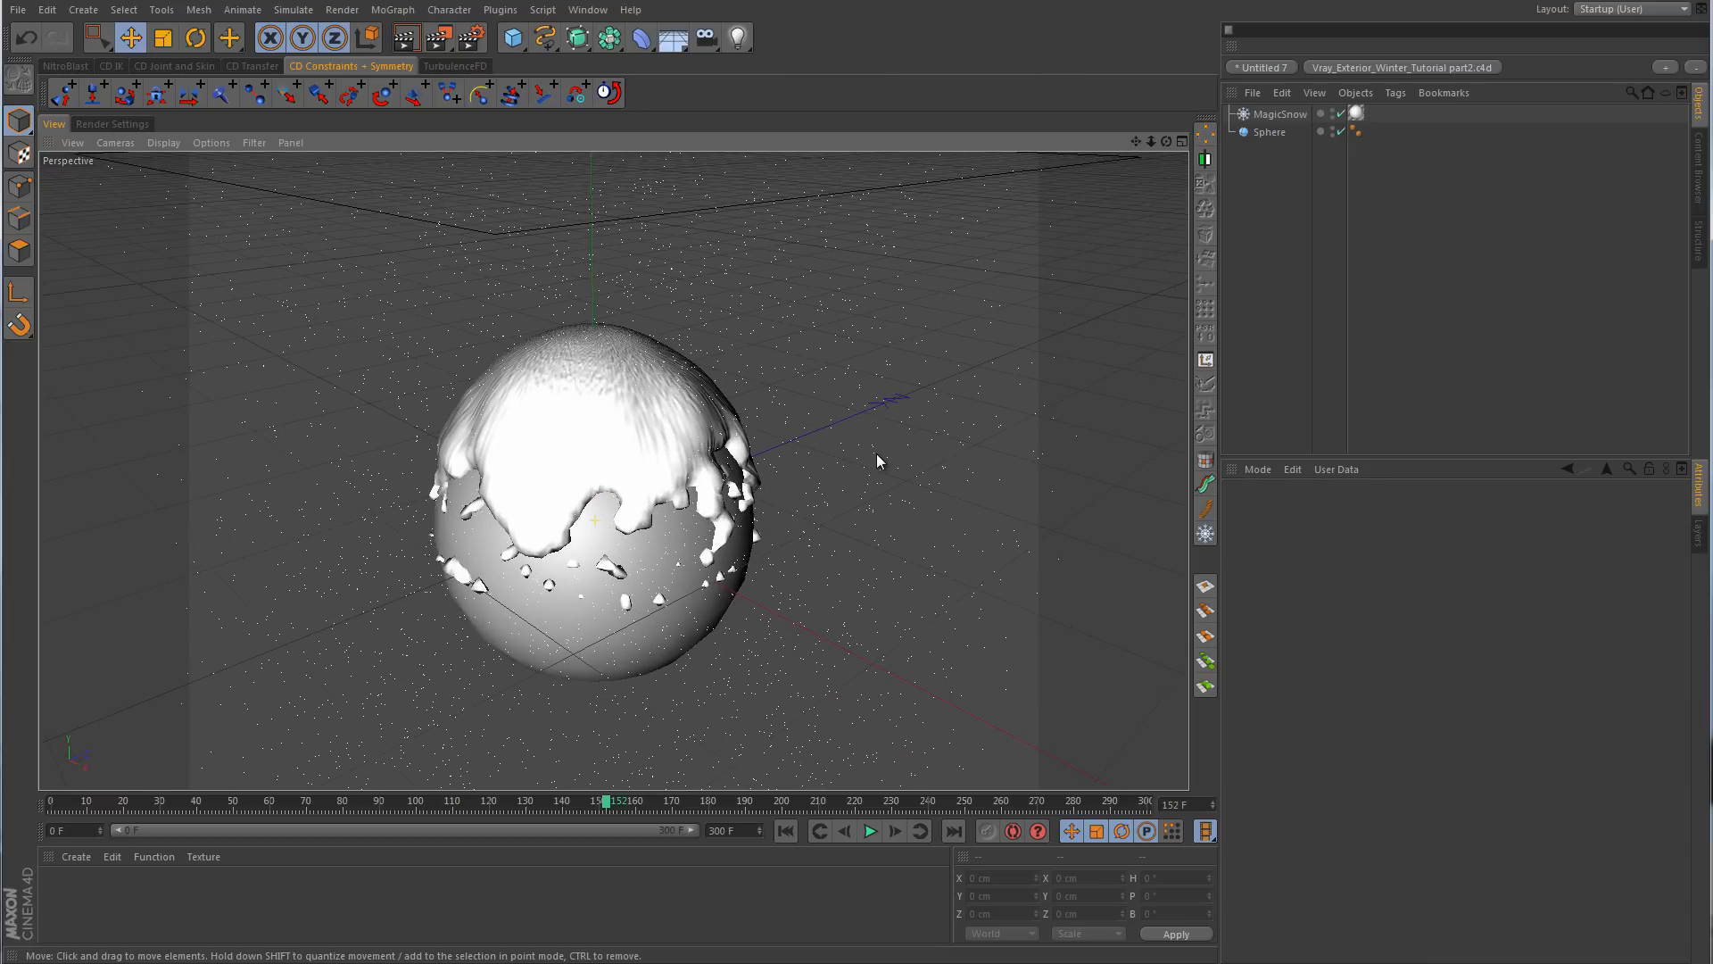
{"action": "left_click_drag", "start_coordinate": [826, 561], "coordinate": [873, 536], "text": "alt"}
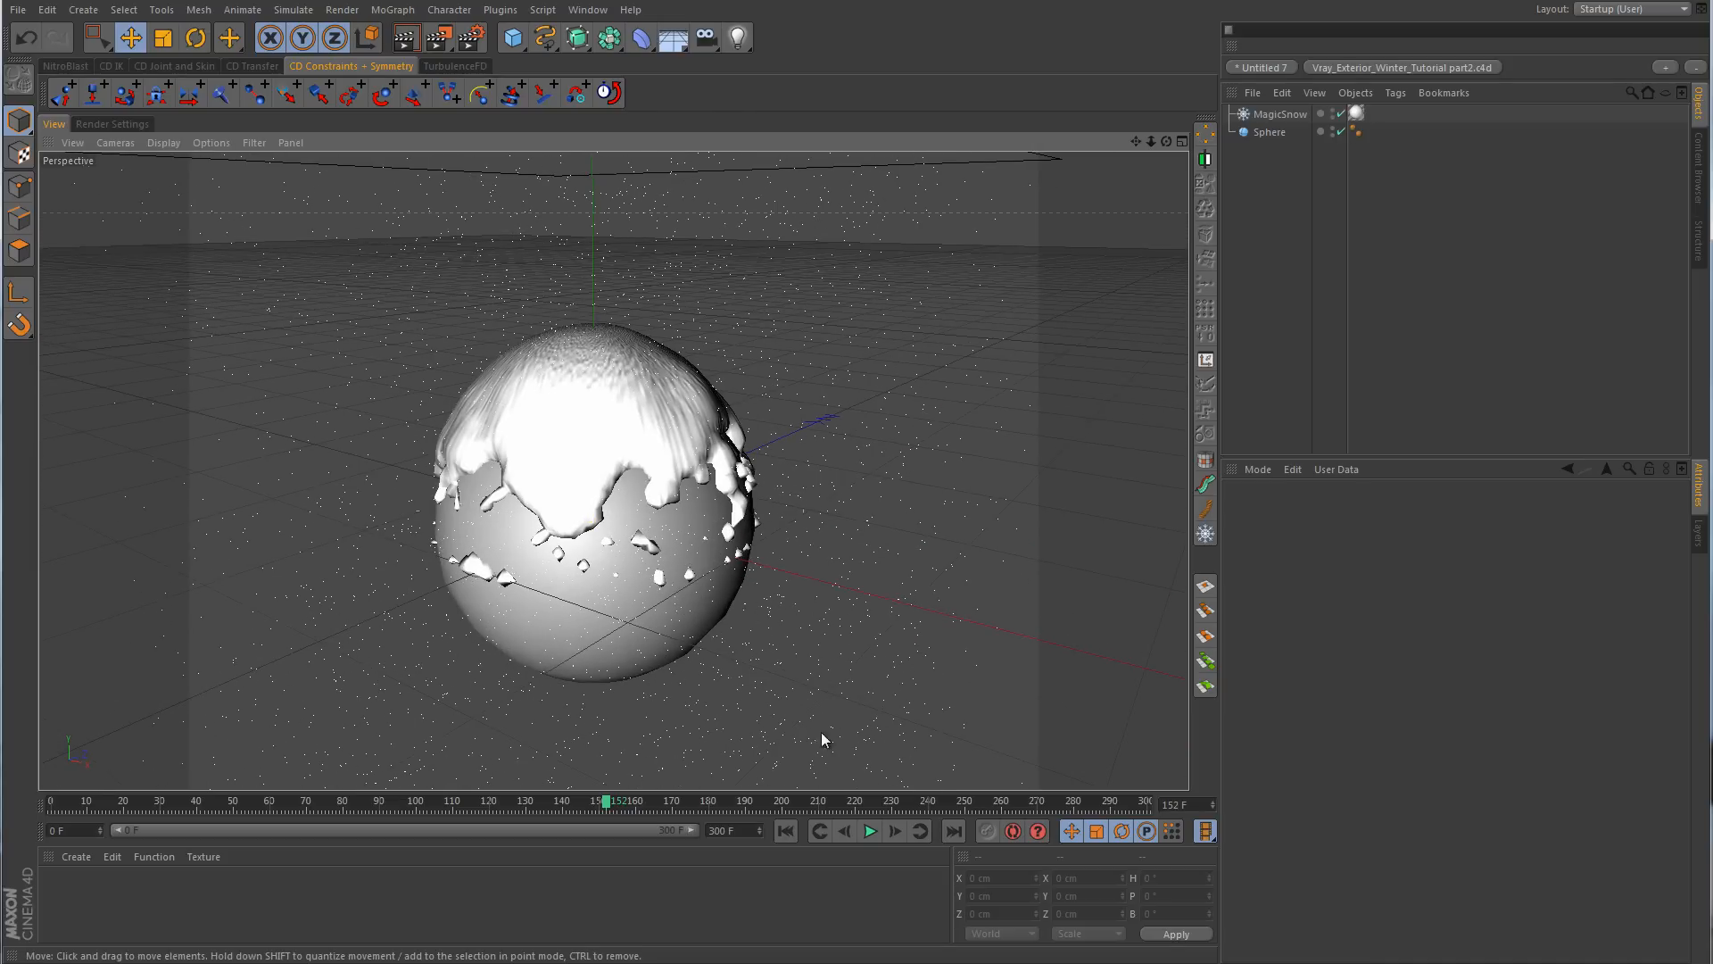
{"action": "left_click", "coordinate": [785, 831]}
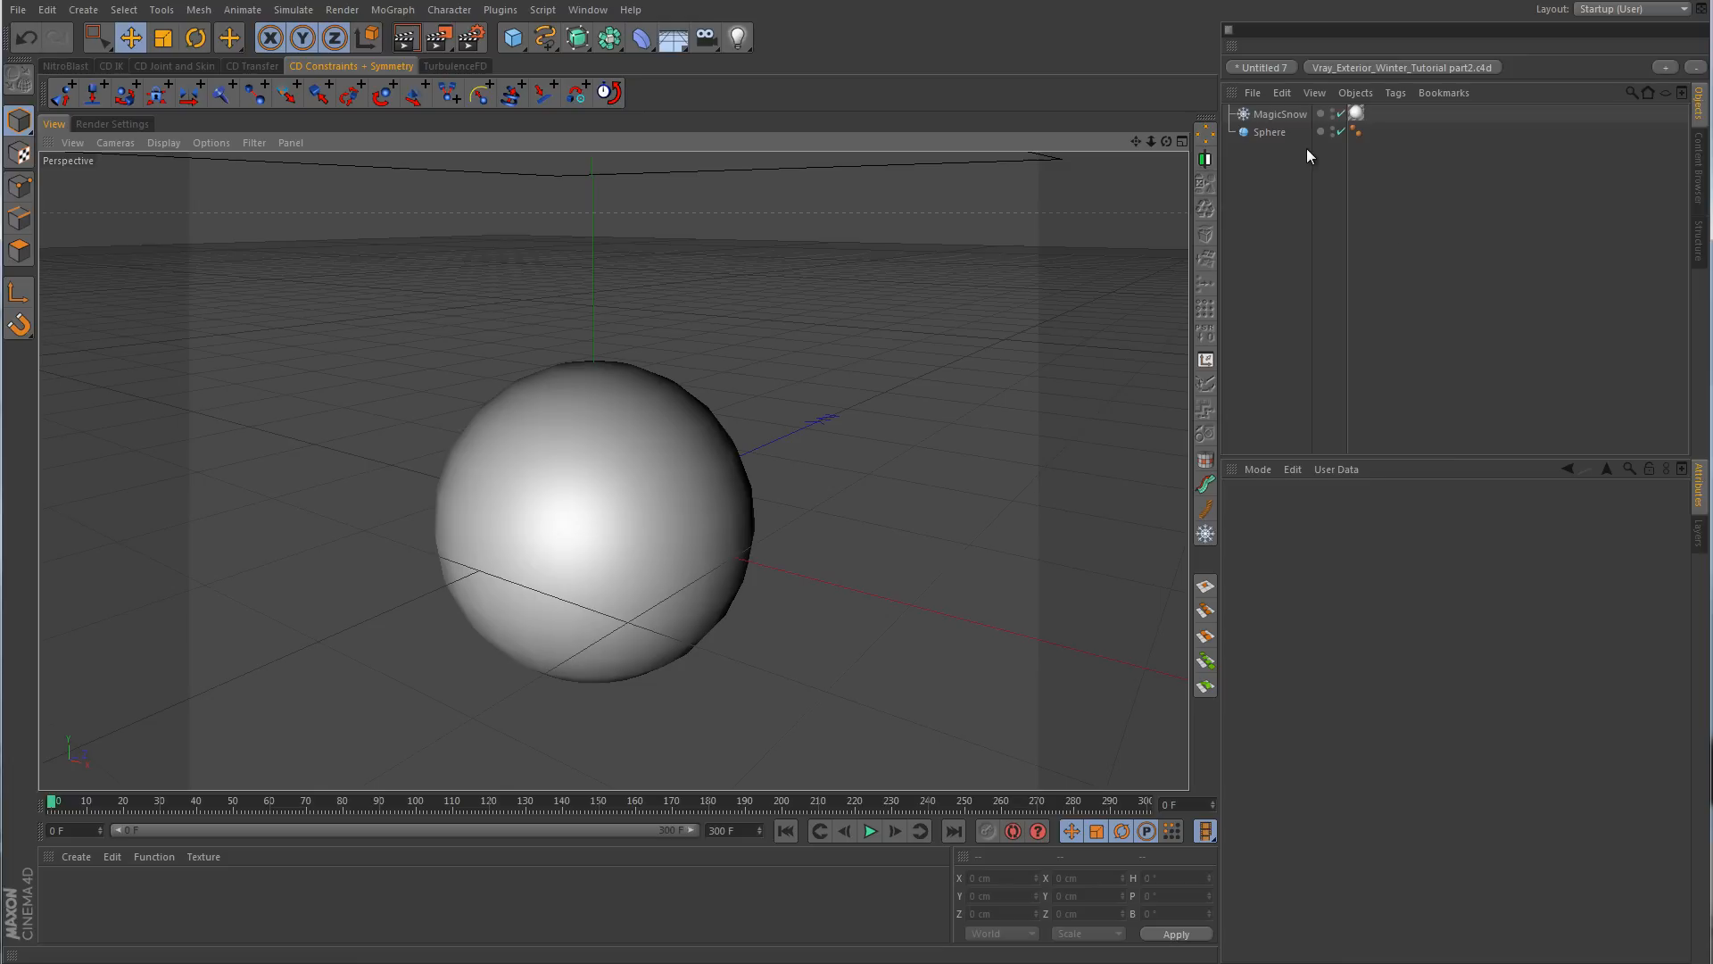
- Enable Self Collision for the snow, preview the buildup on the sphere, and return to frame 0
{"action": "left_click", "coordinate": [1292, 115]}
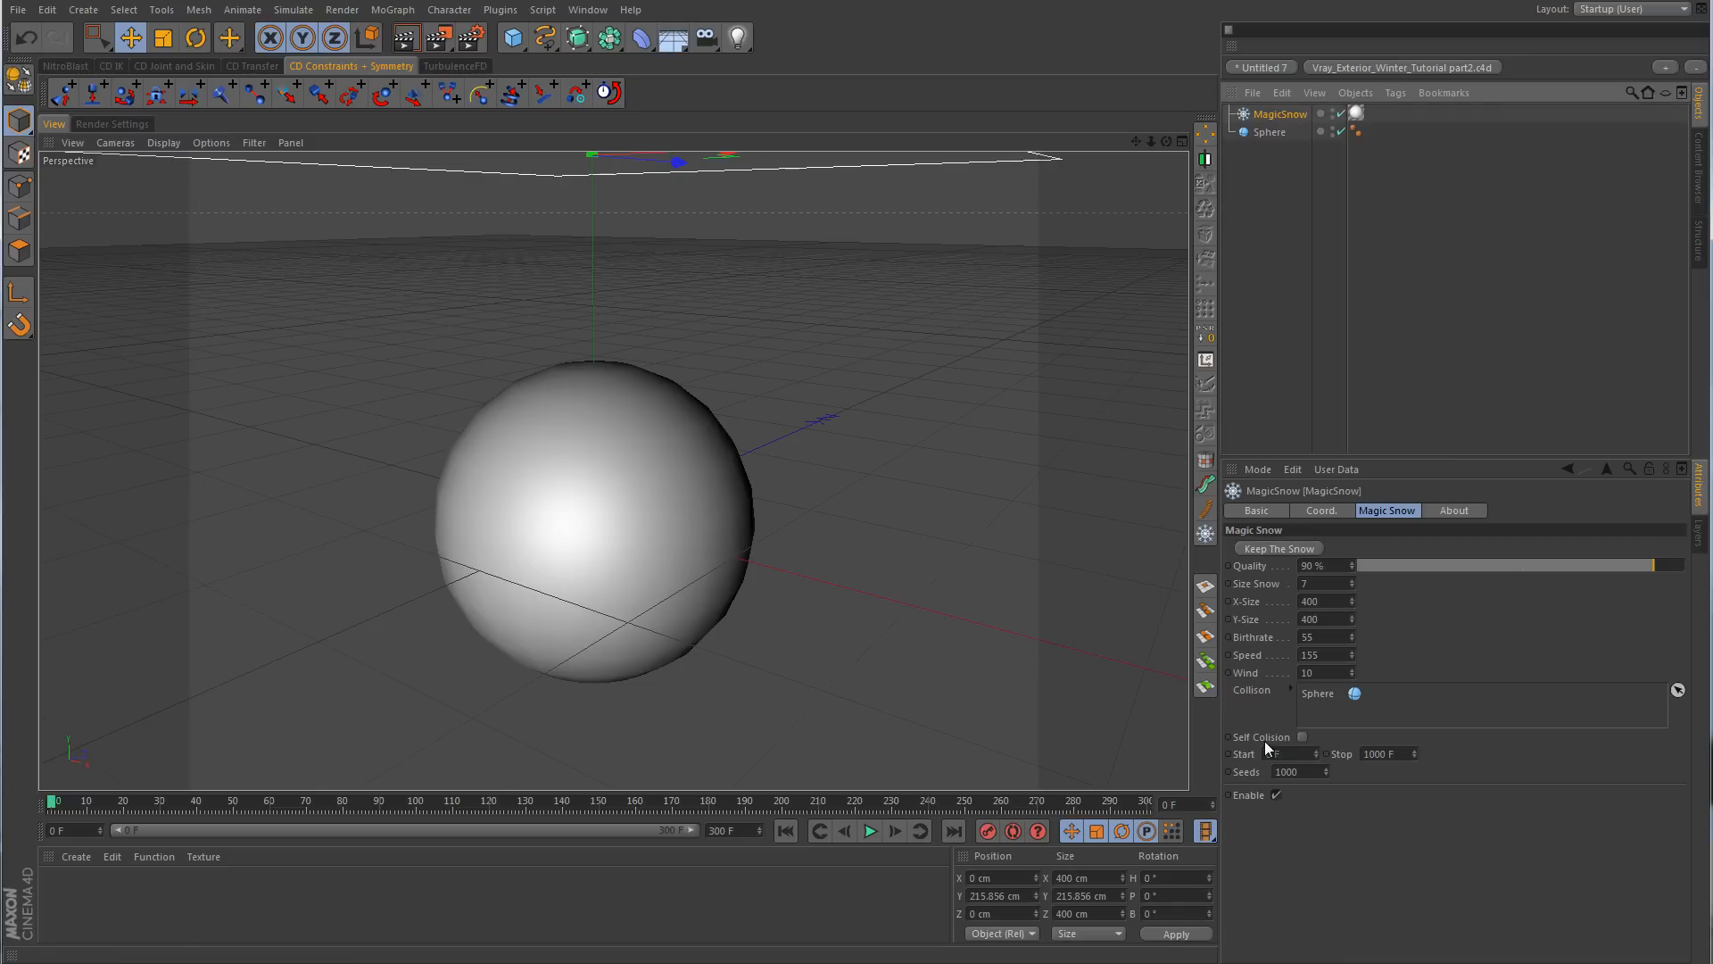
{"action": "left_click", "coordinate": [1304, 737]}
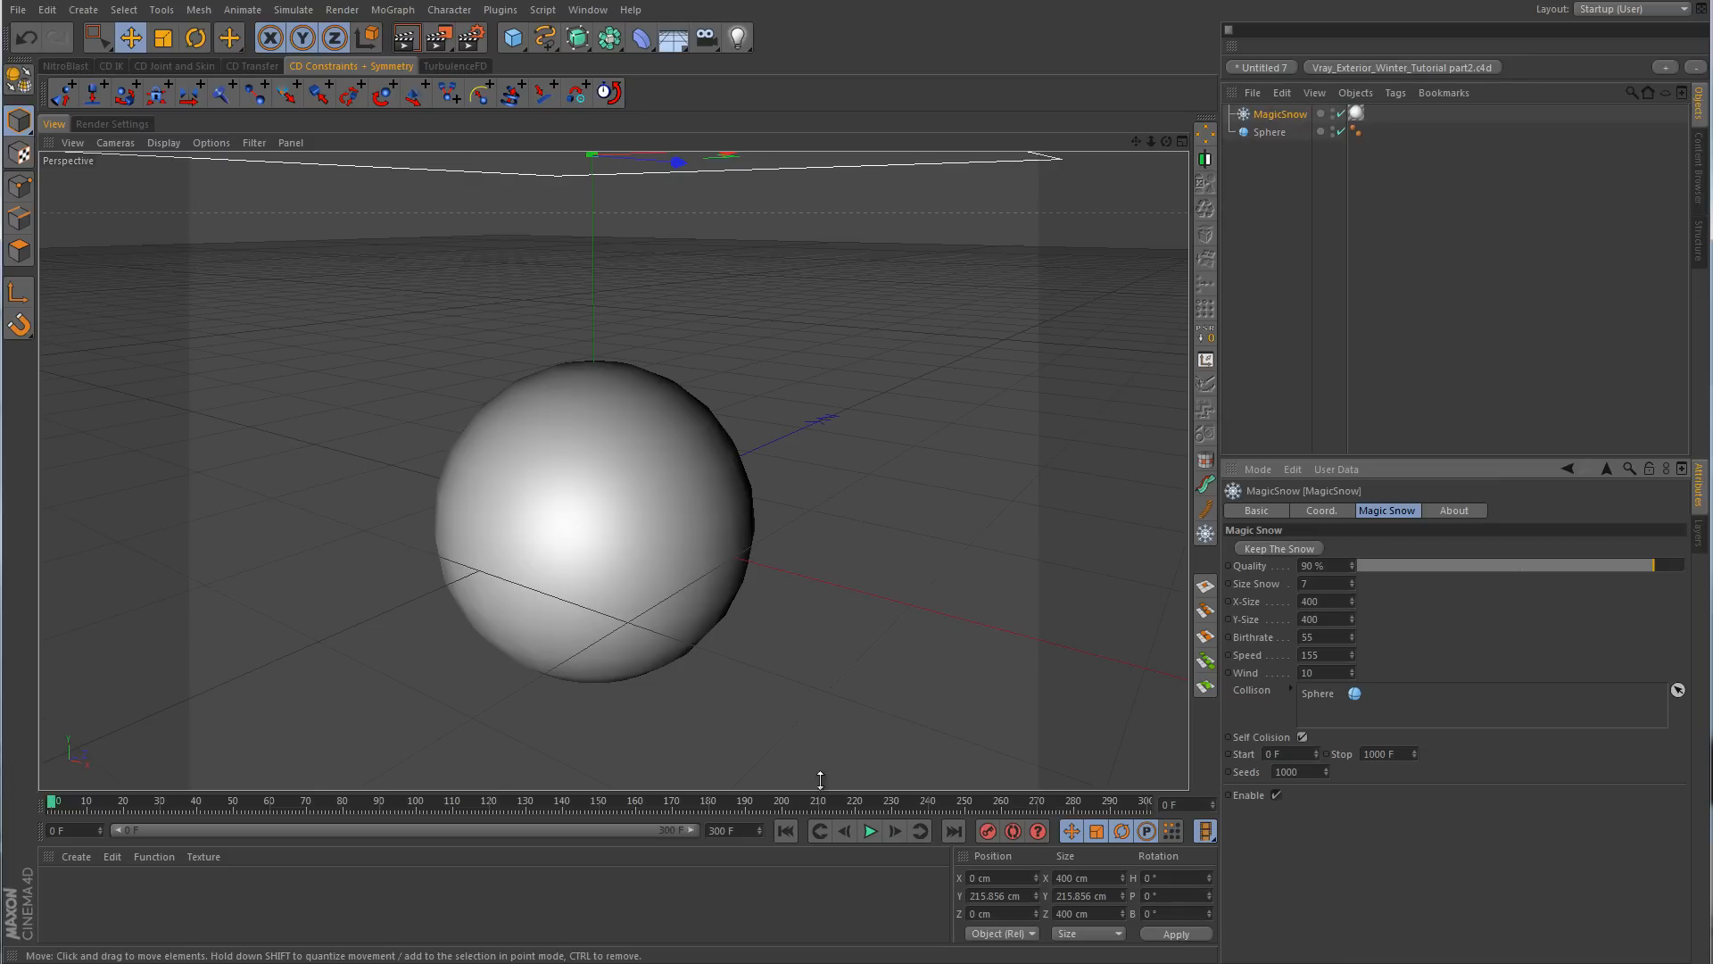
{"action": "left_click", "coordinate": [871, 832]}
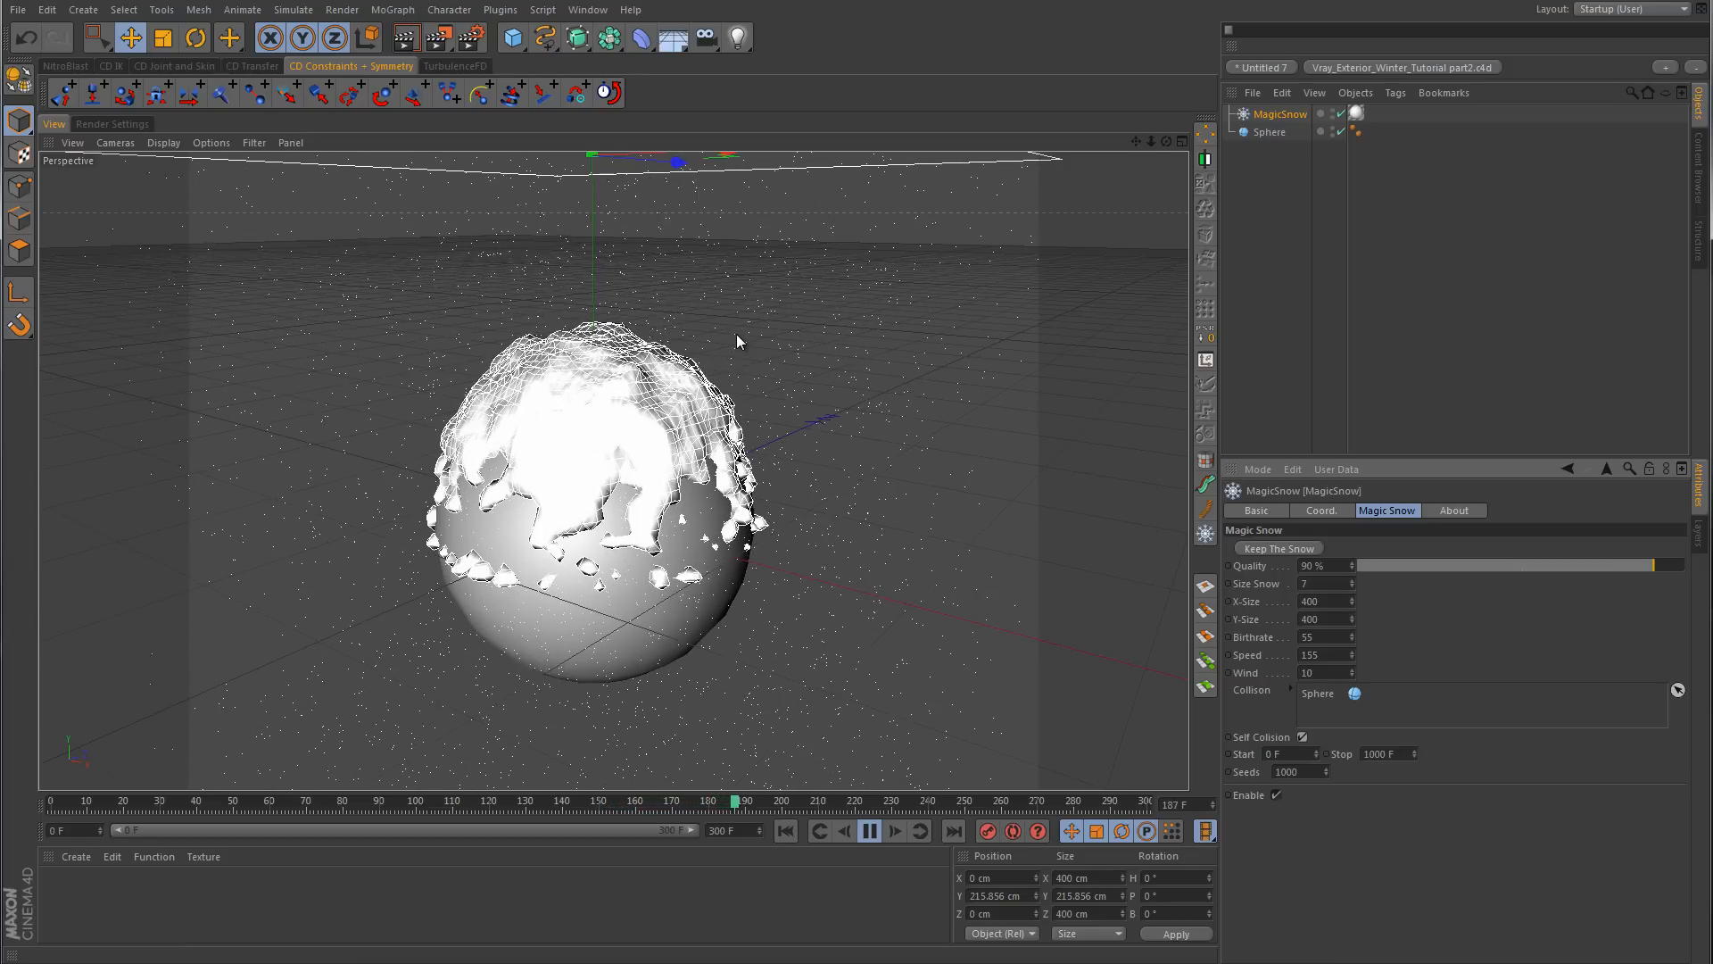
{"action": "left_click", "coordinate": [870, 830]}
{"action": "left_click", "coordinate": [1449, 350]}
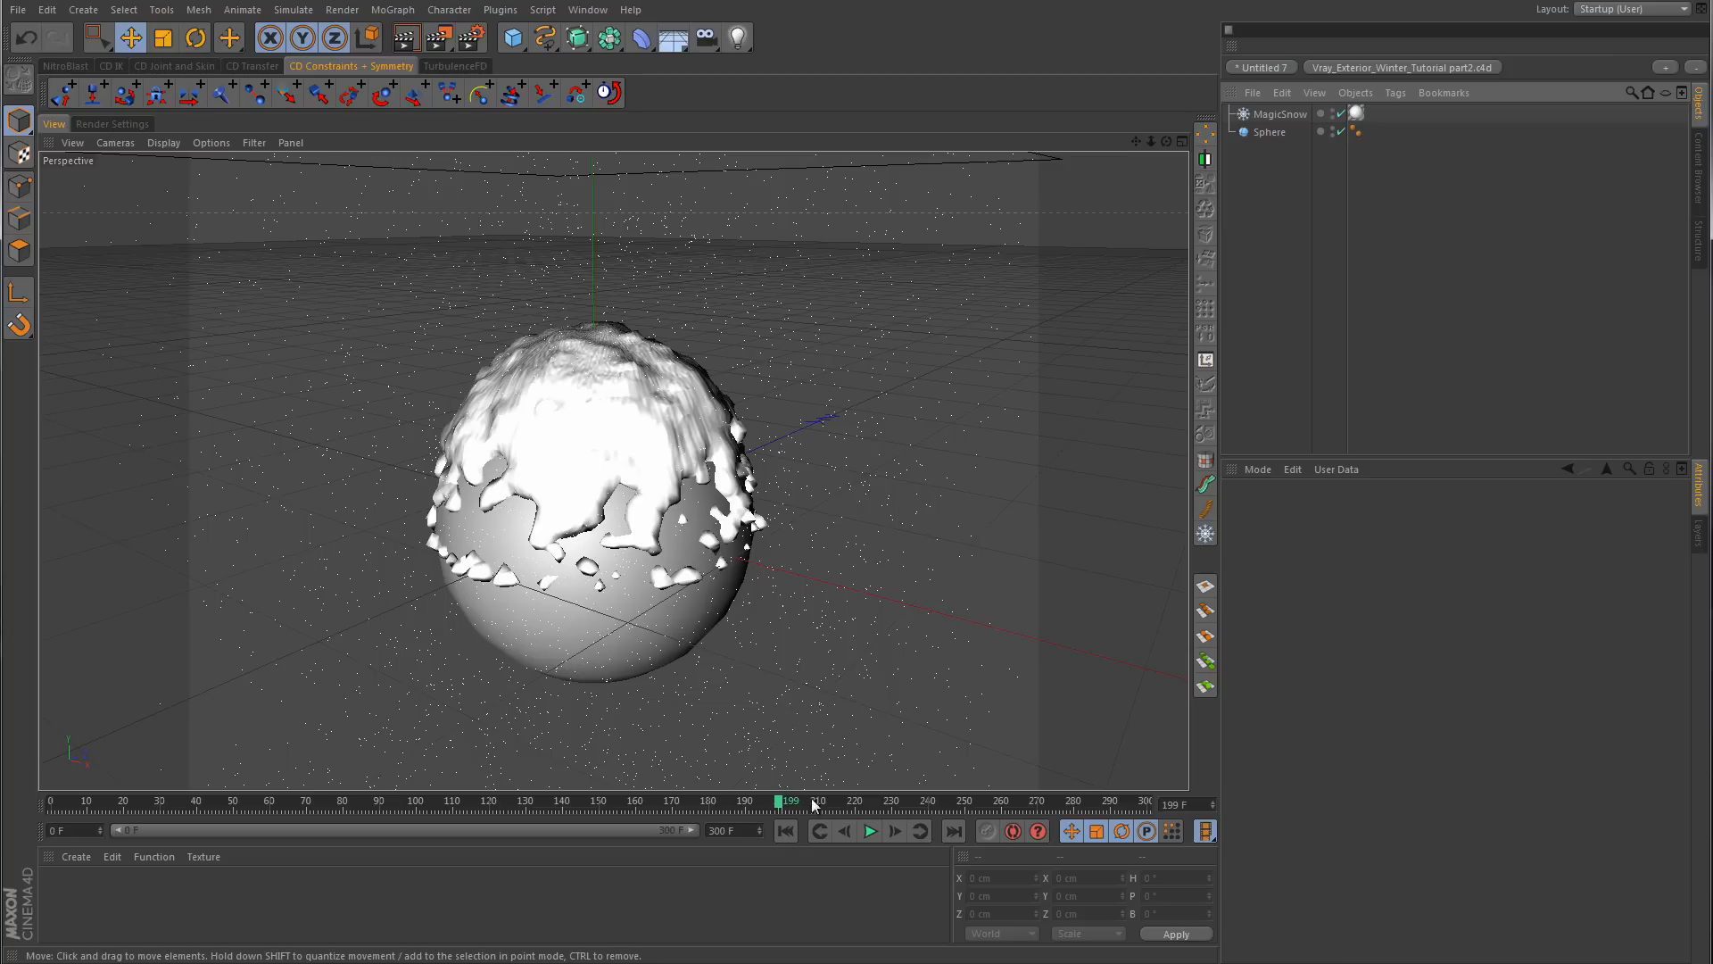
{"action": "left_click", "coordinate": [789, 831]}
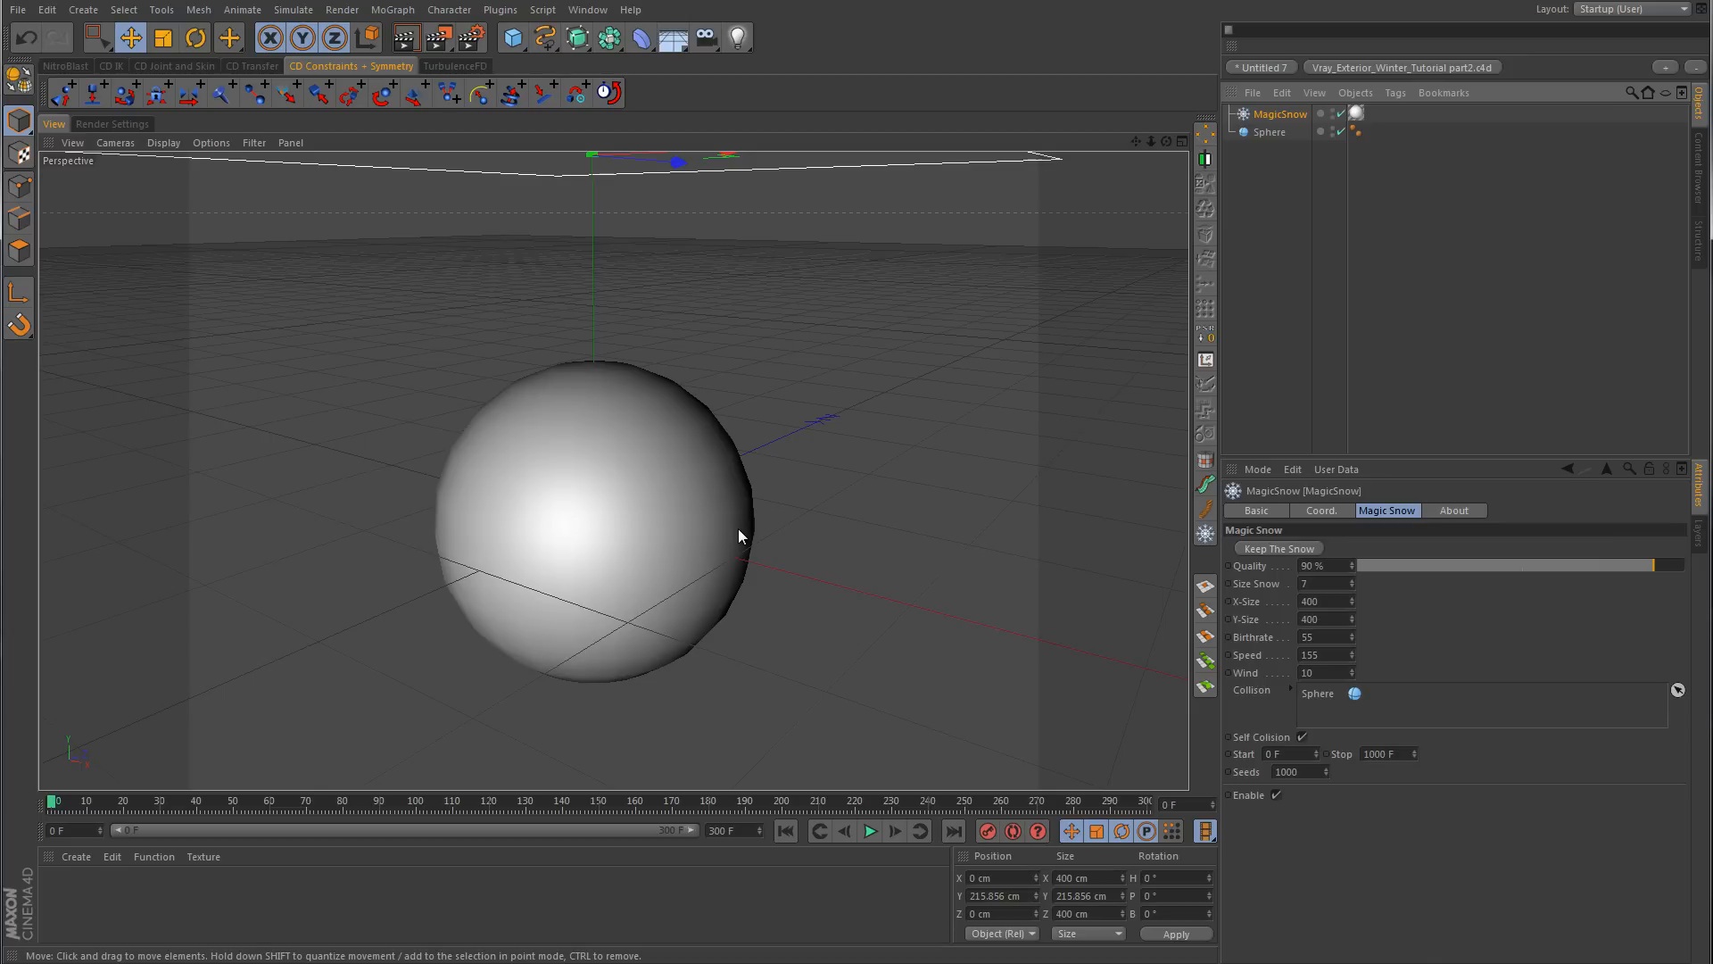
- Close the sphere test project without saving it
{"action": "left_click", "coordinate": [17, 9]}
{"action": "left_click", "coordinate": [67, 114]}
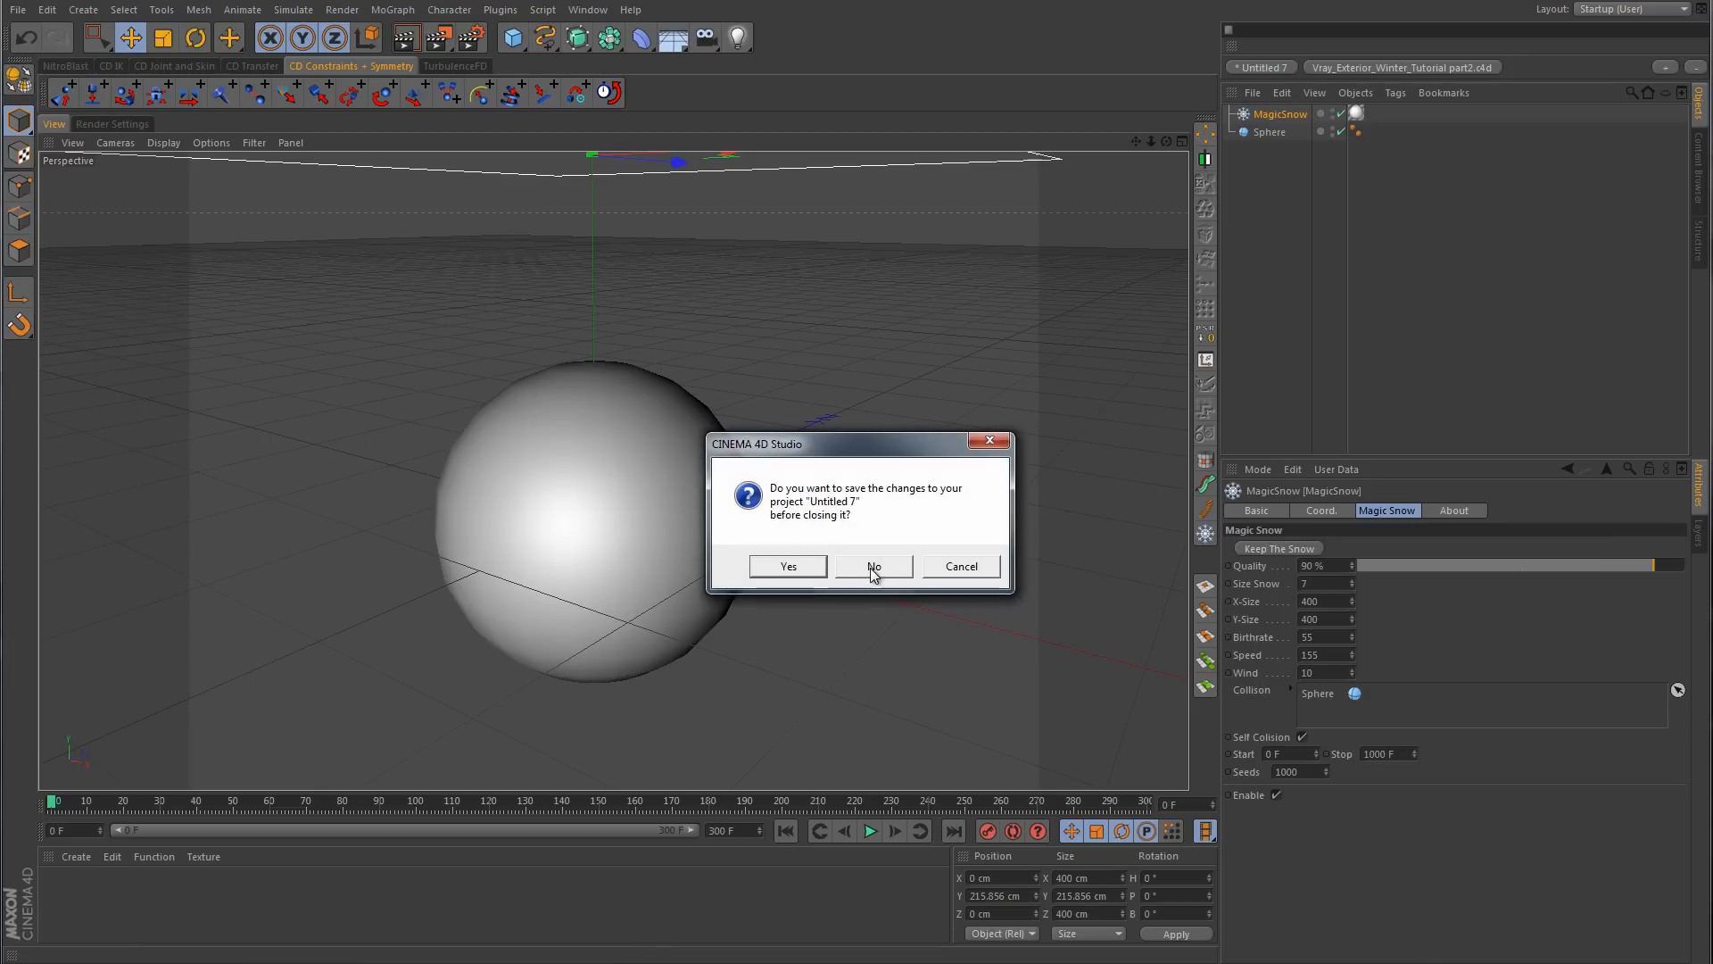
{"action": "left_click", "coordinate": [873, 563]}
- Select the low wall in front of the house deck and expand the Yard group to locate it
{"action": "left_click_drag", "start_coordinate": [870, 567], "coordinate": [738, 374], "text": "alt"}
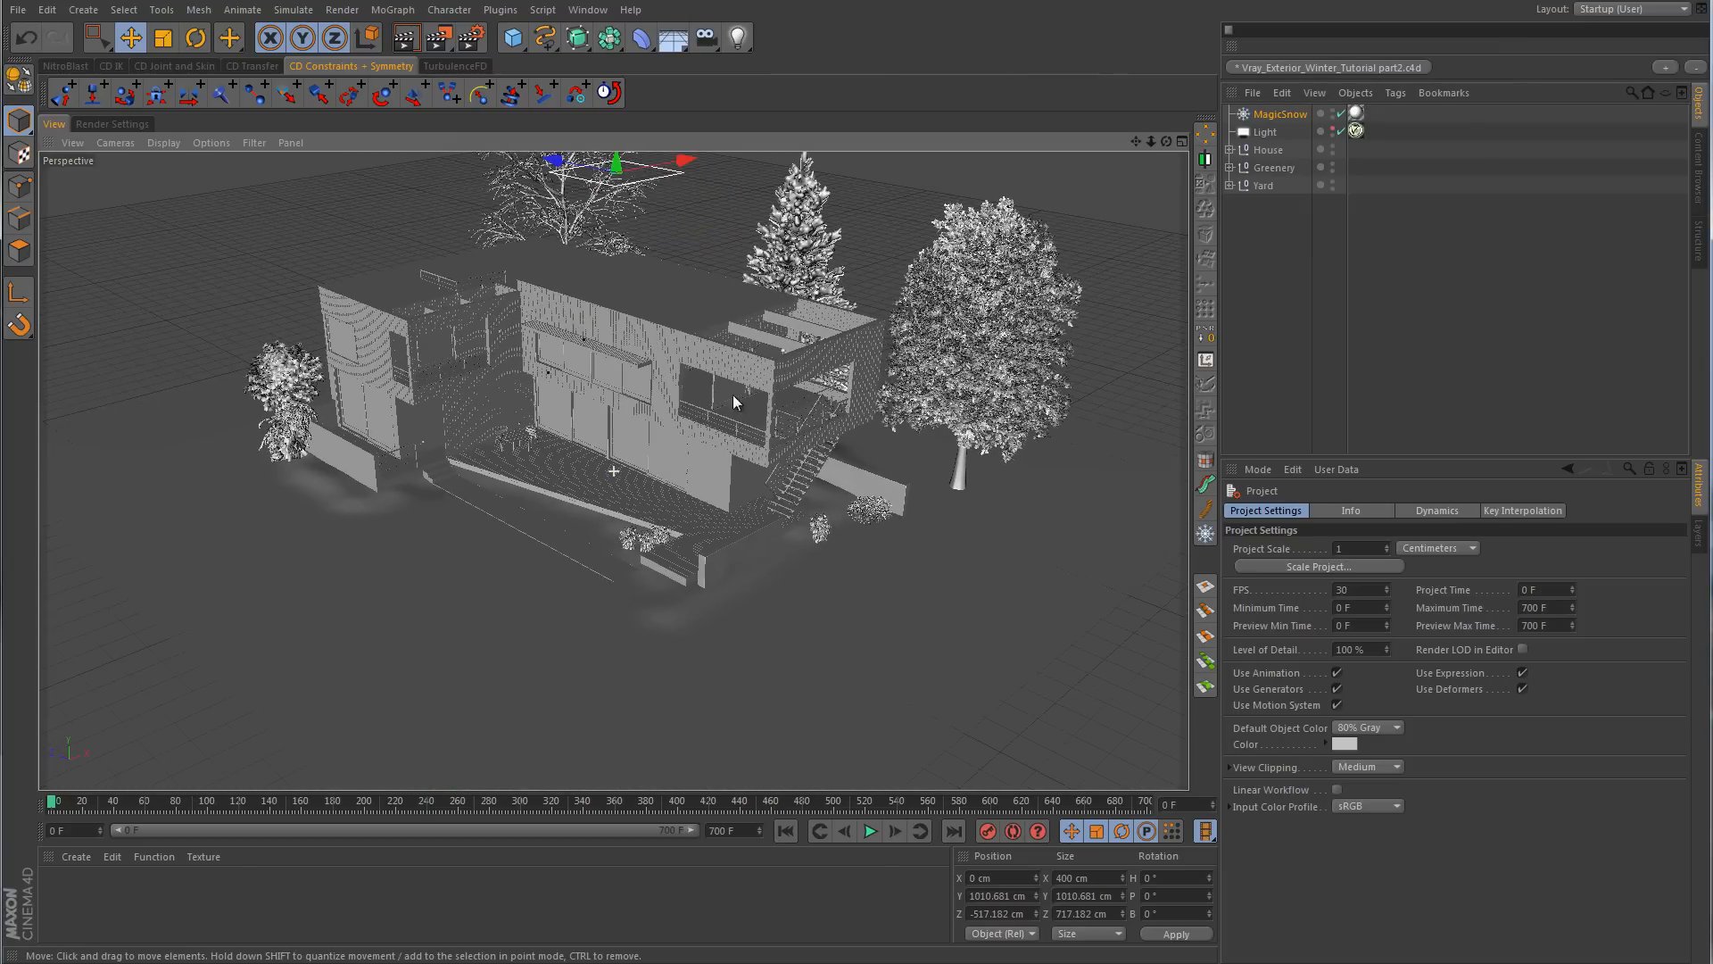
{"action": "right_click_drag", "start_coordinate": [715, 567], "coordinate": [1090, 507], "text": "alt"}
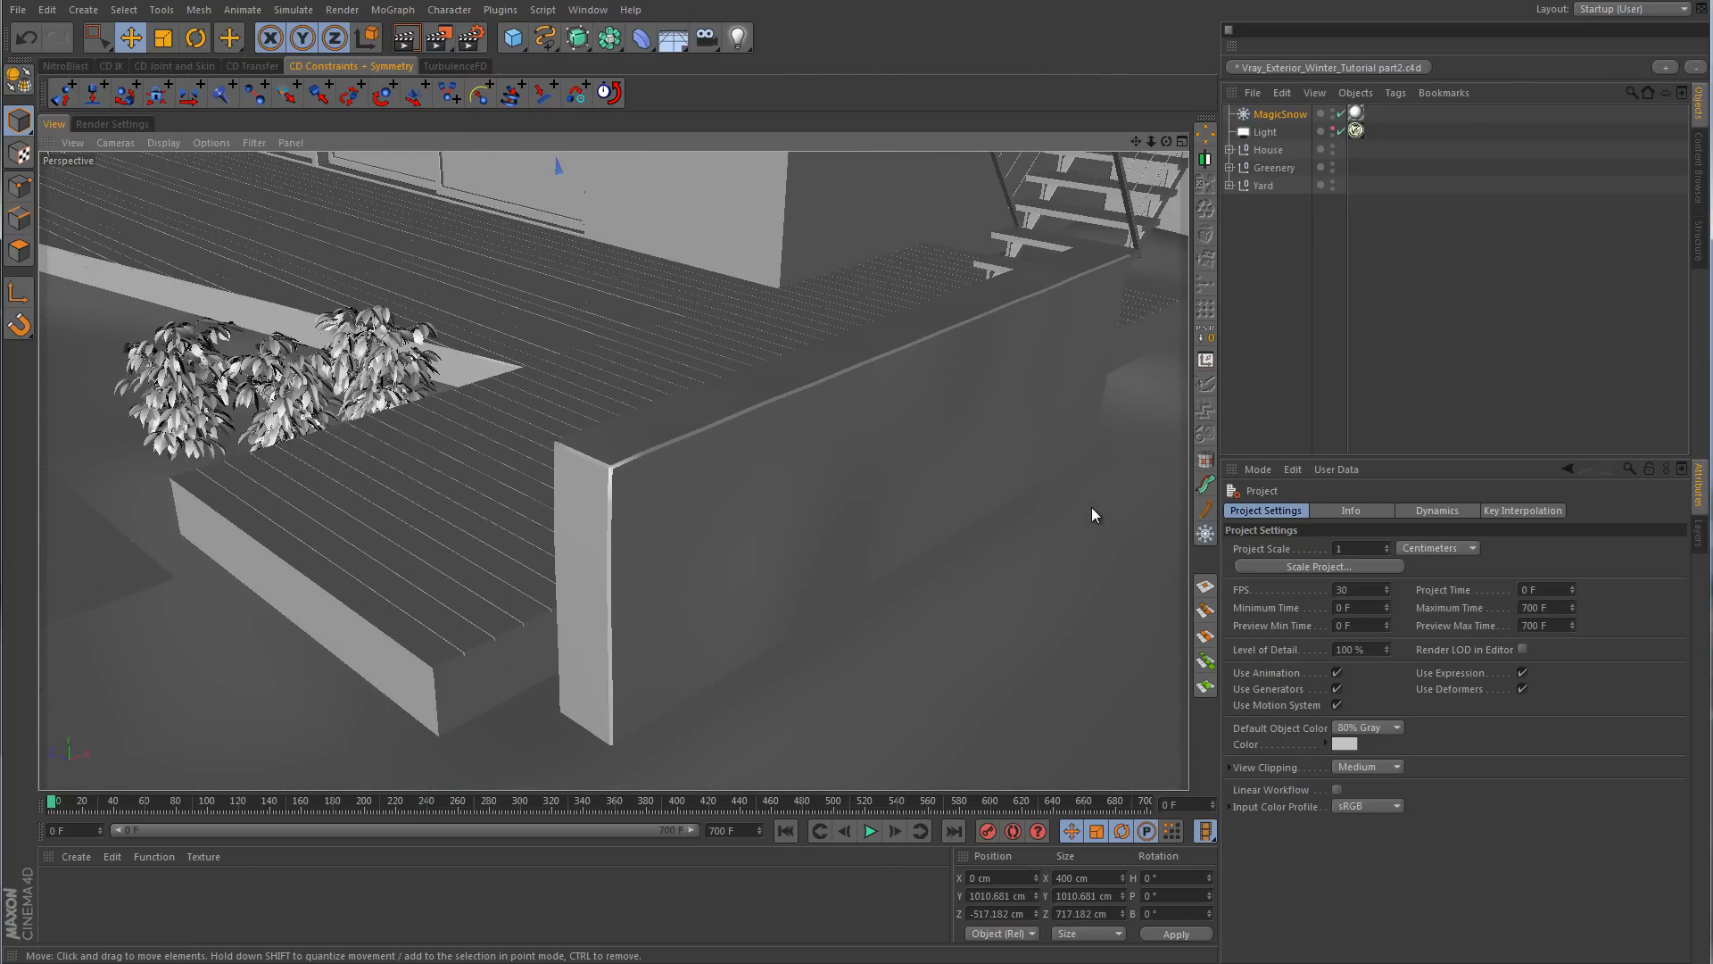
{"action": "left_click", "coordinate": [763, 462]}
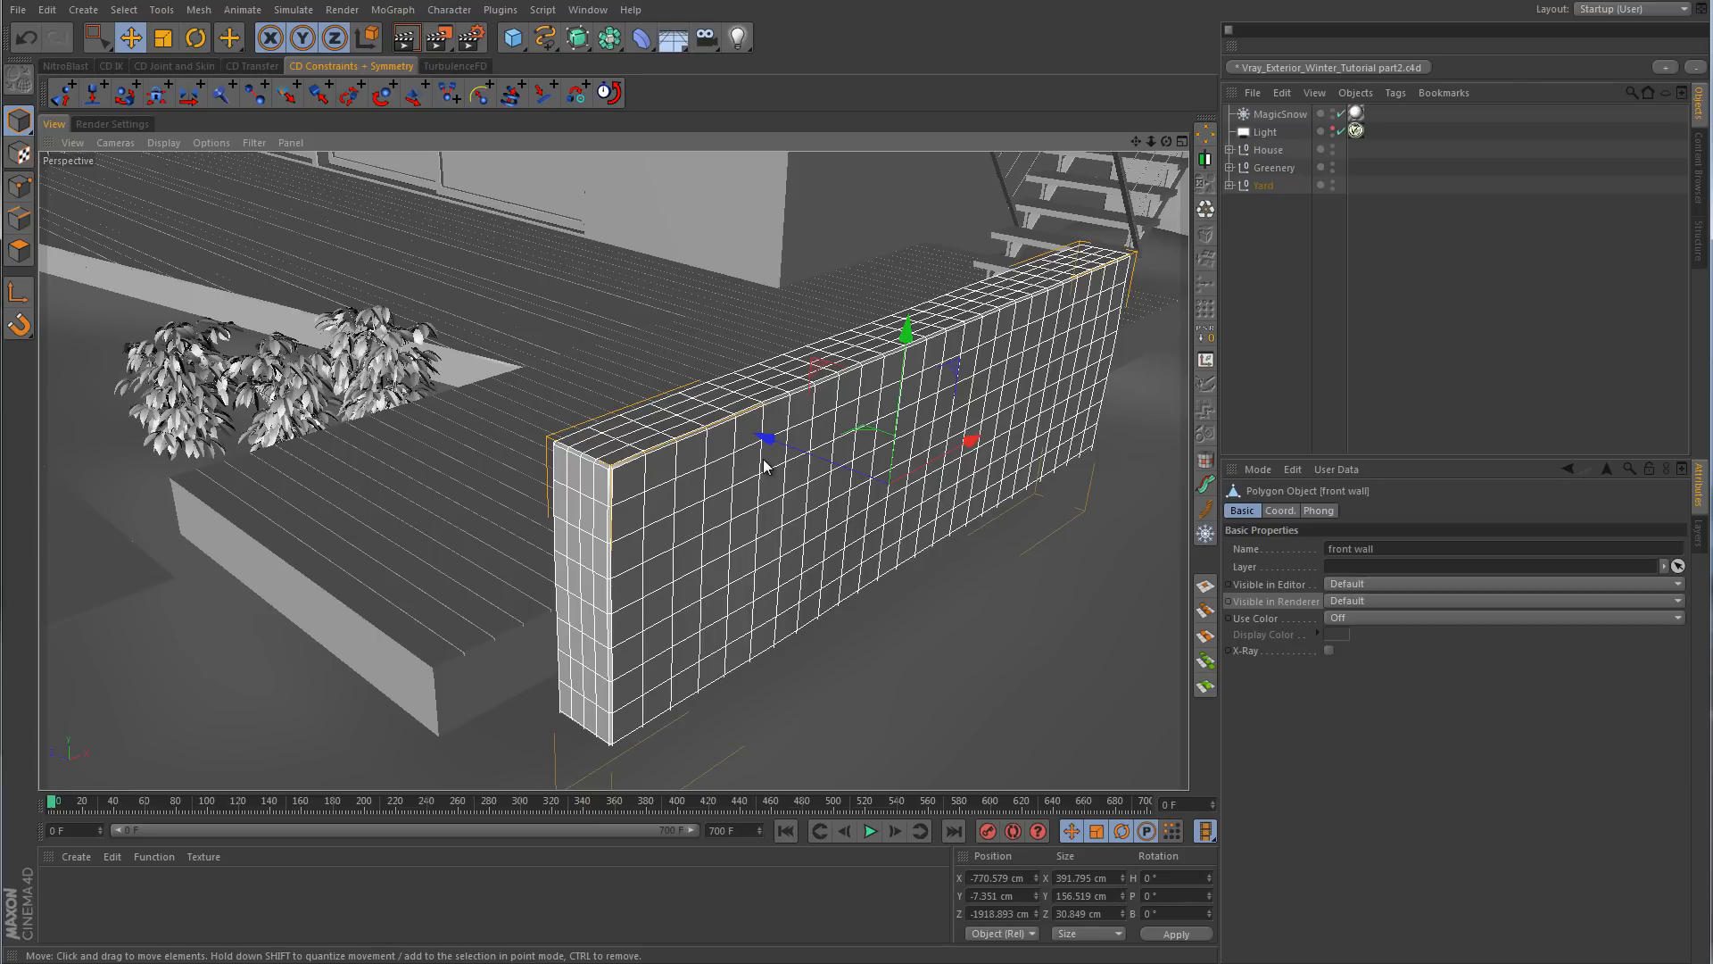
{"action": "left_click", "coordinate": [1228, 185]}
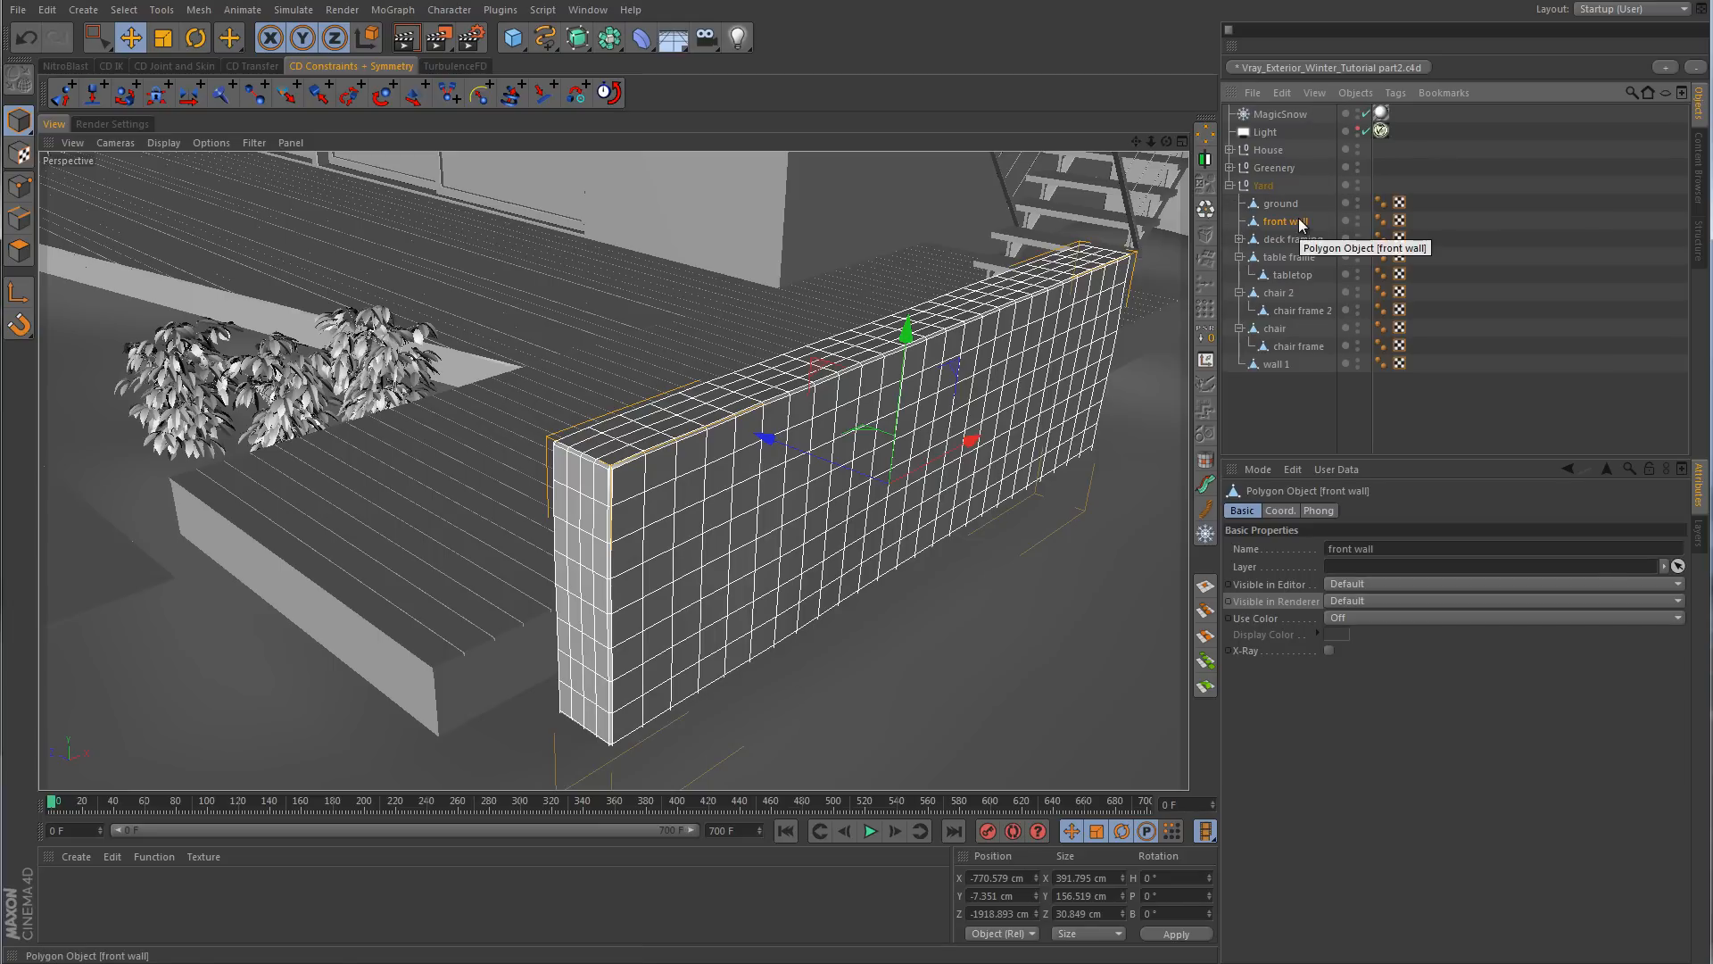
- Move the MagicSnow emitter over the front wall in the top view, to about X -770 cm and Z -1927 cm
{"action": "right_click_drag", "start_coordinate": [871, 262], "coordinate": [692, 345], "text": "alt"}
{"action": "middle_click_drag", "start_coordinate": [692, 345], "coordinate": [526, 714], "text": "alt"}
{"action": "middle_click", "coordinate": [890, 505]}
{"action": "middle_click", "coordinate": [987, 346]}
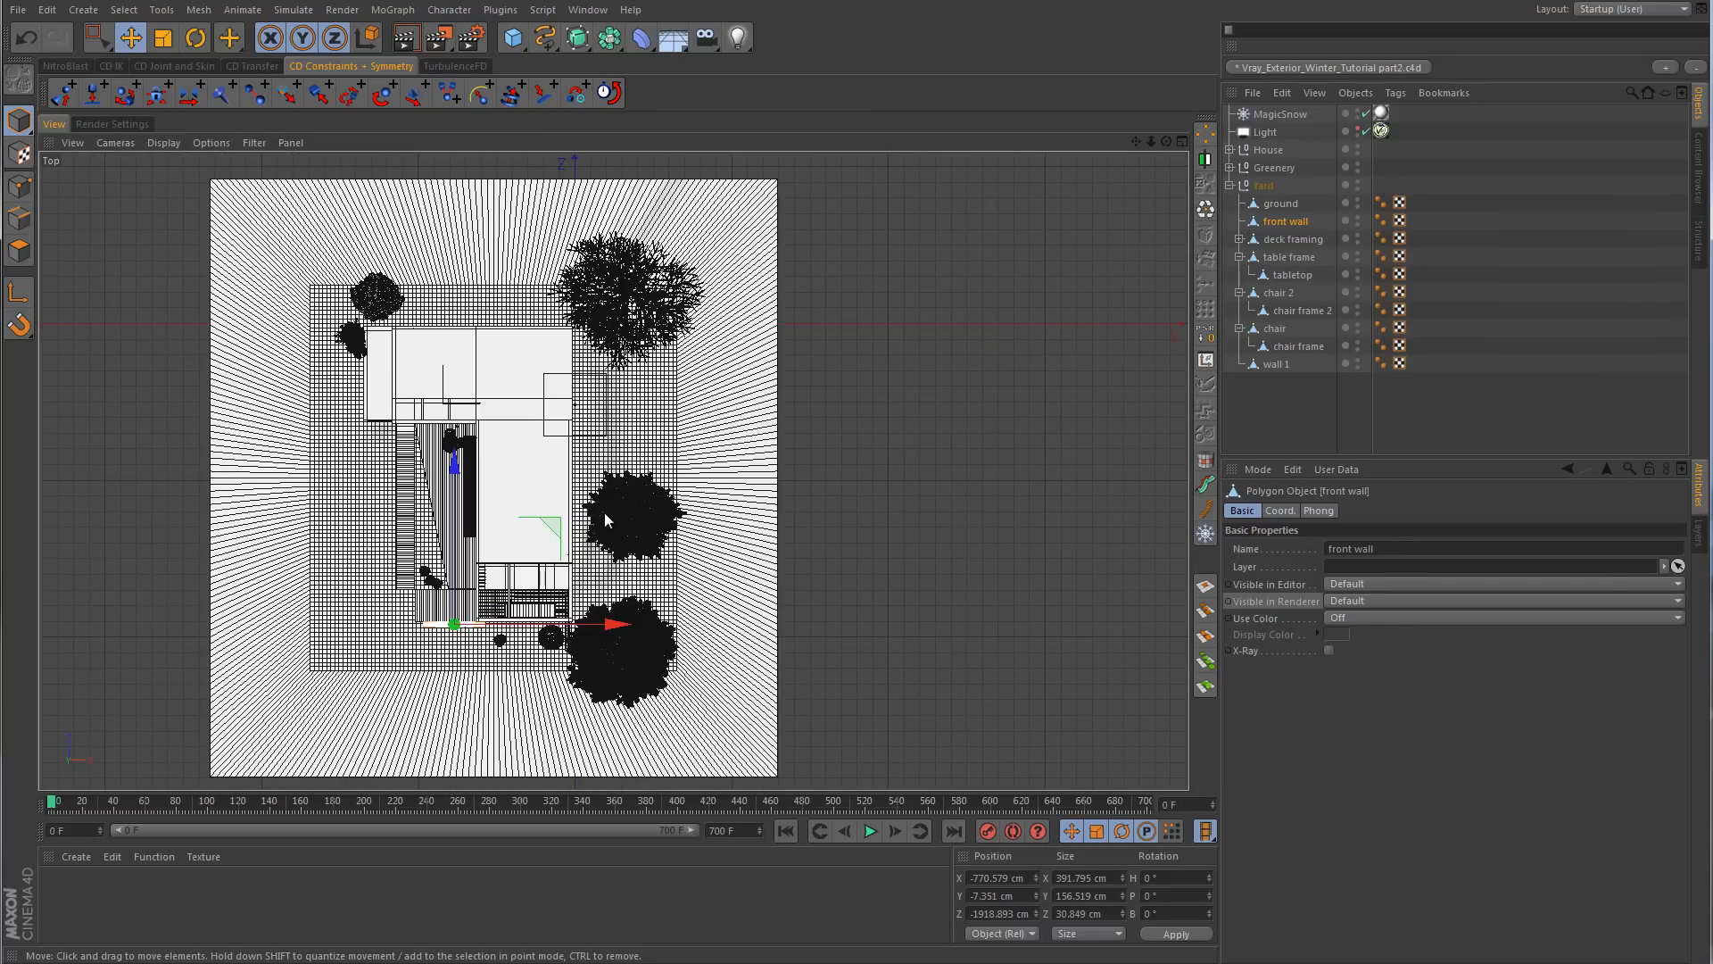
{"action": "middle_click_drag", "start_coordinate": [603, 513], "coordinate": [672, 511], "text": "alt"}
{"action": "left_click", "coordinate": [1282, 114]}
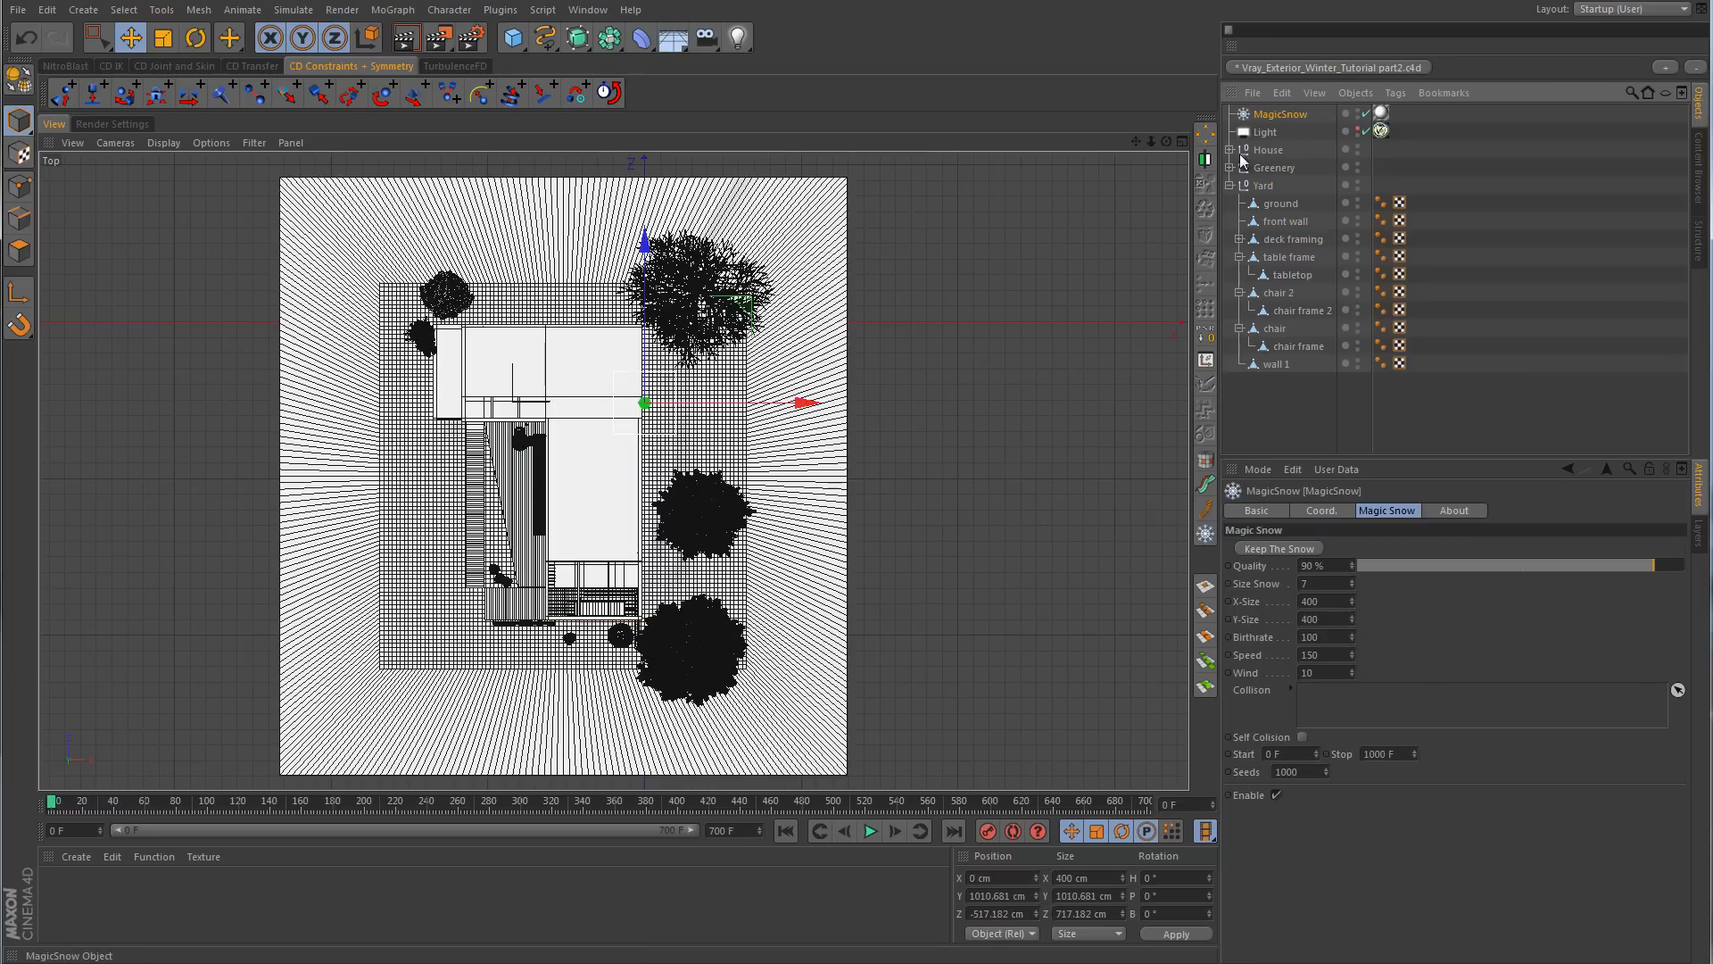
{"action": "left_click_drag", "start_coordinate": [662, 405], "coordinate": [542, 652]}
{"action": "middle_click_drag", "start_coordinate": [541, 651], "coordinate": [627, 510], "text": "alt"}
{"action": "scroll", "coordinate": [628, 510], "scroll_direction": "up", "scroll_amount": 8}
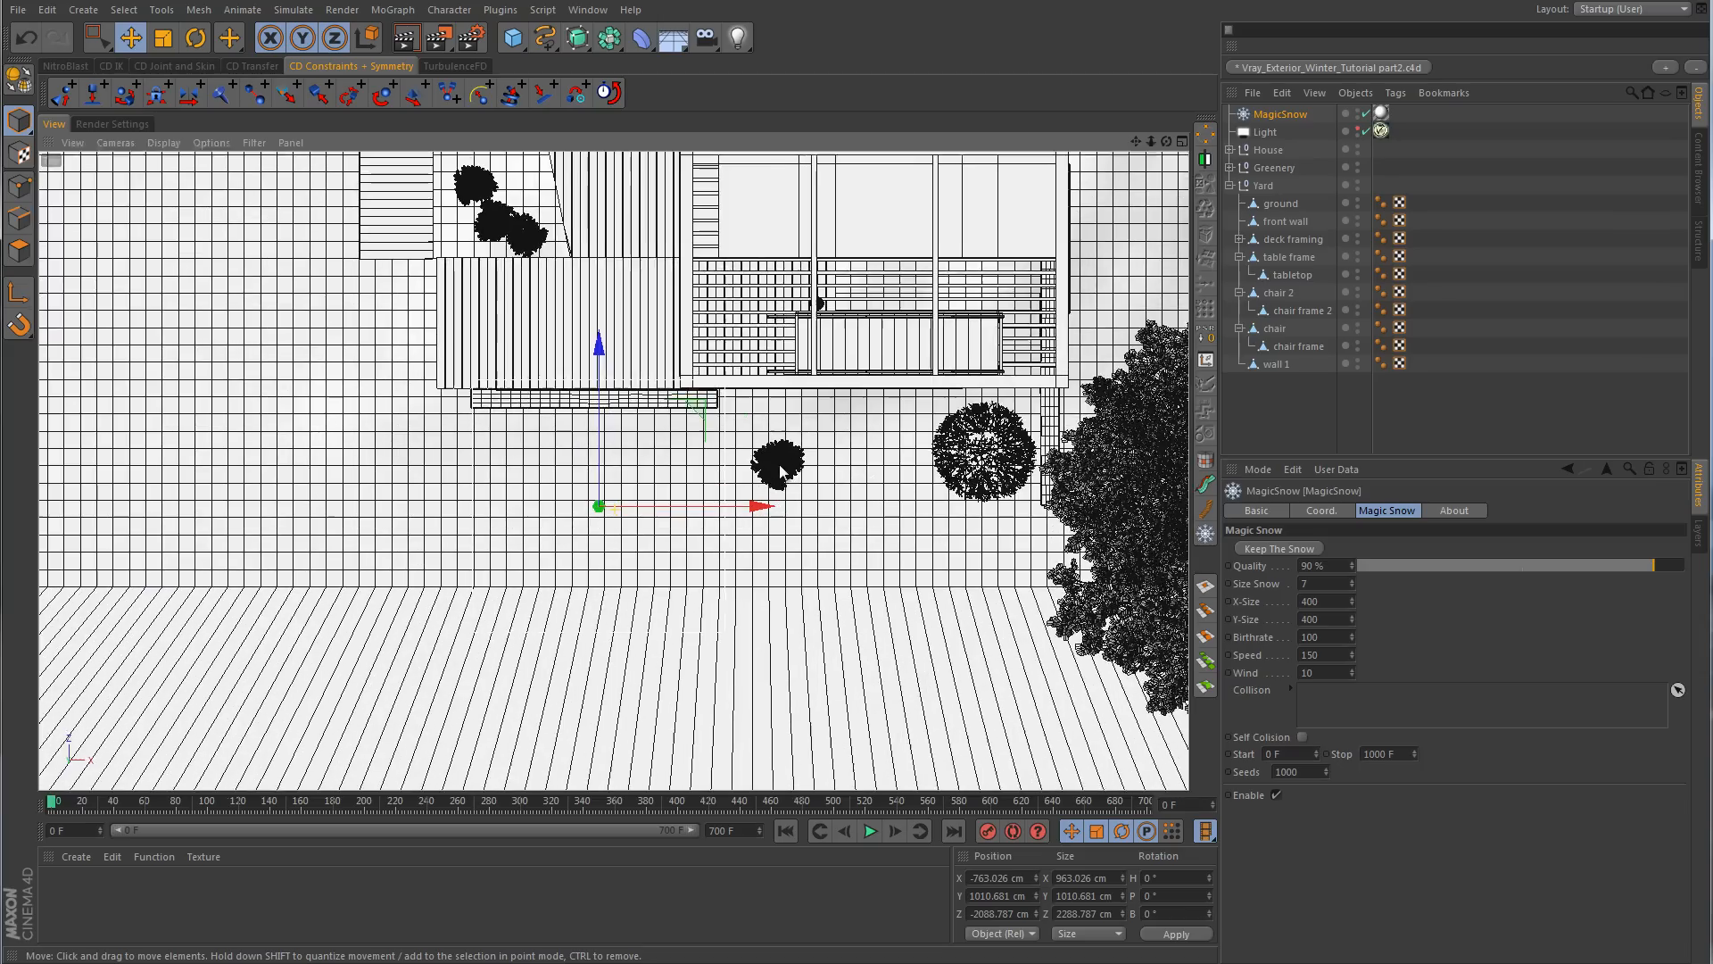
{"action": "left_click_drag", "start_coordinate": [521, 559], "coordinate": [538, 391]}
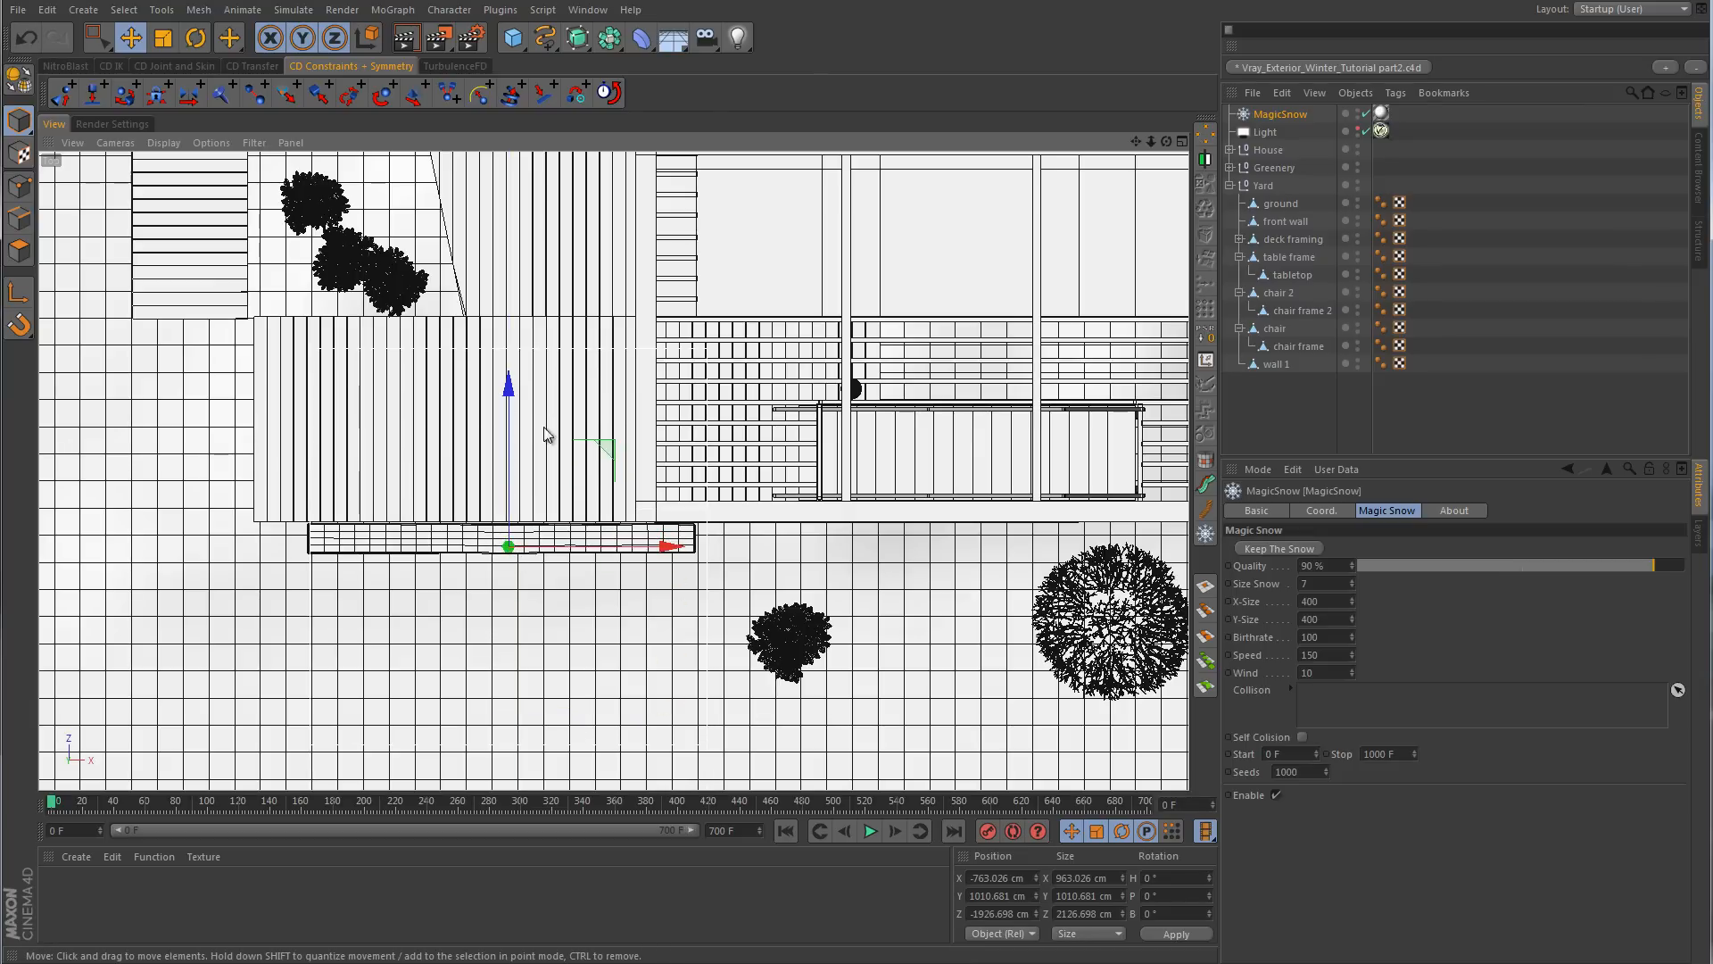
{"action": "left_click_drag", "start_coordinate": [675, 548], "coordinate": [667, 553]}
- Set the emitter's X-Size to 423 and Y-Size to 49, and nudge it along Z to about -1918 cm
{"action": "left_click", "coordinate": [1353, 599]}
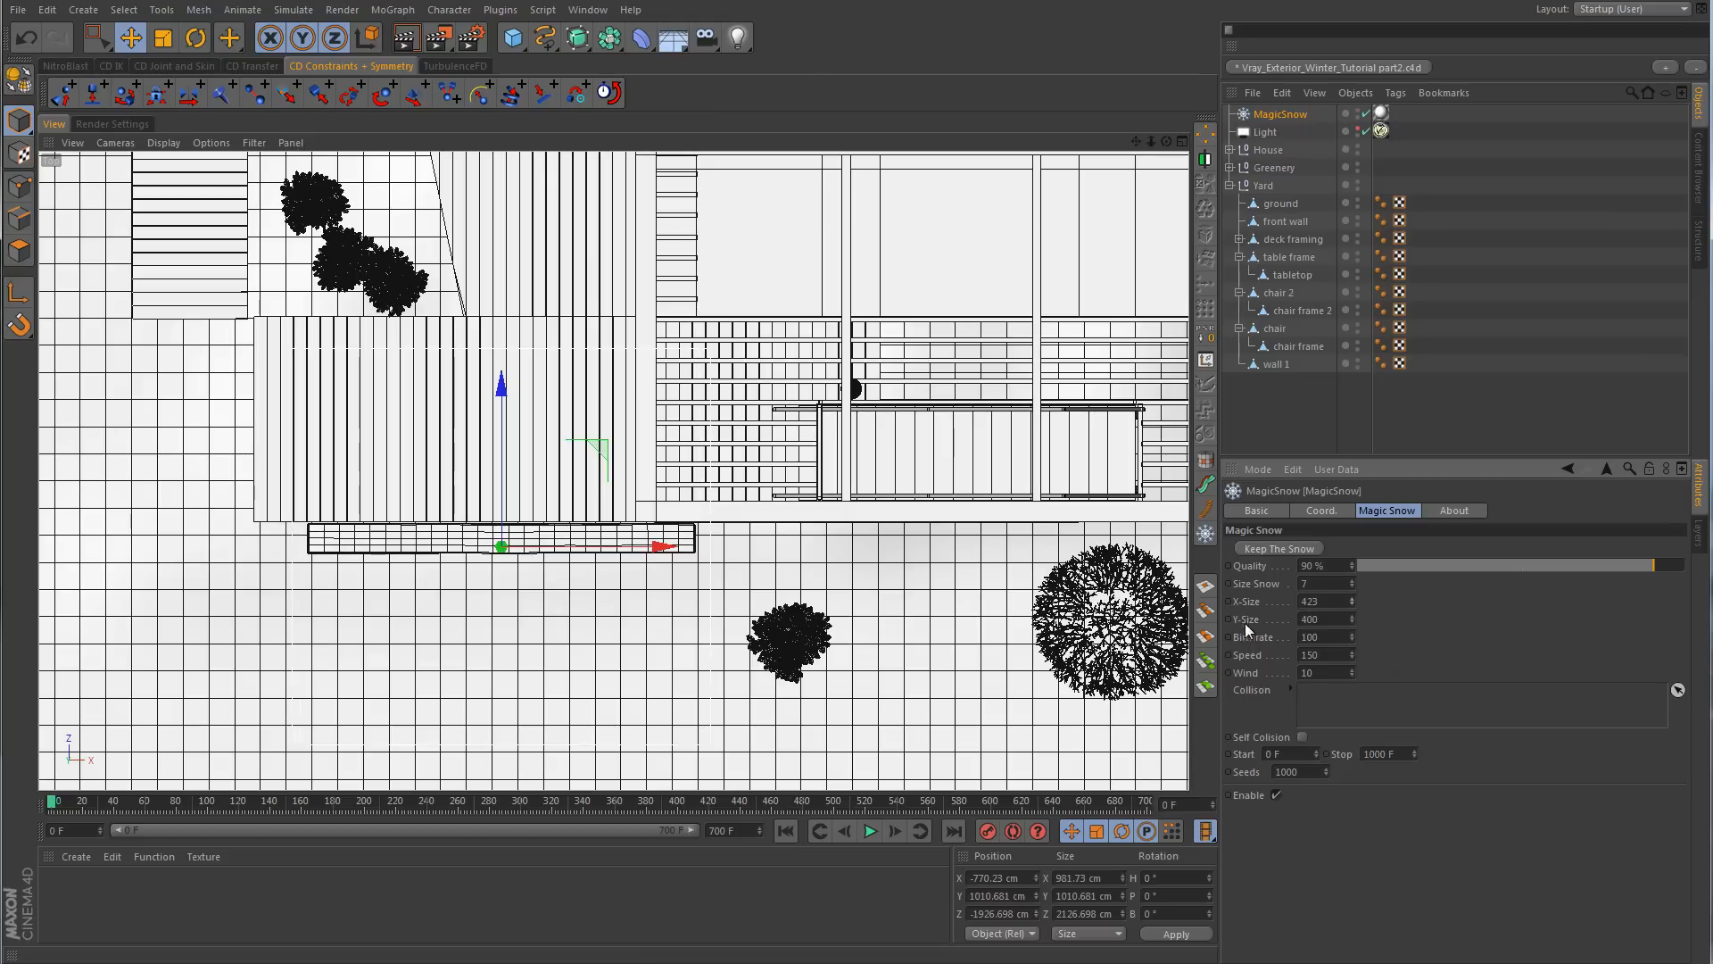
{"action": "left_click_drag", "start_coordinate": [1352, 619], "coordinate": [1352, 645]}
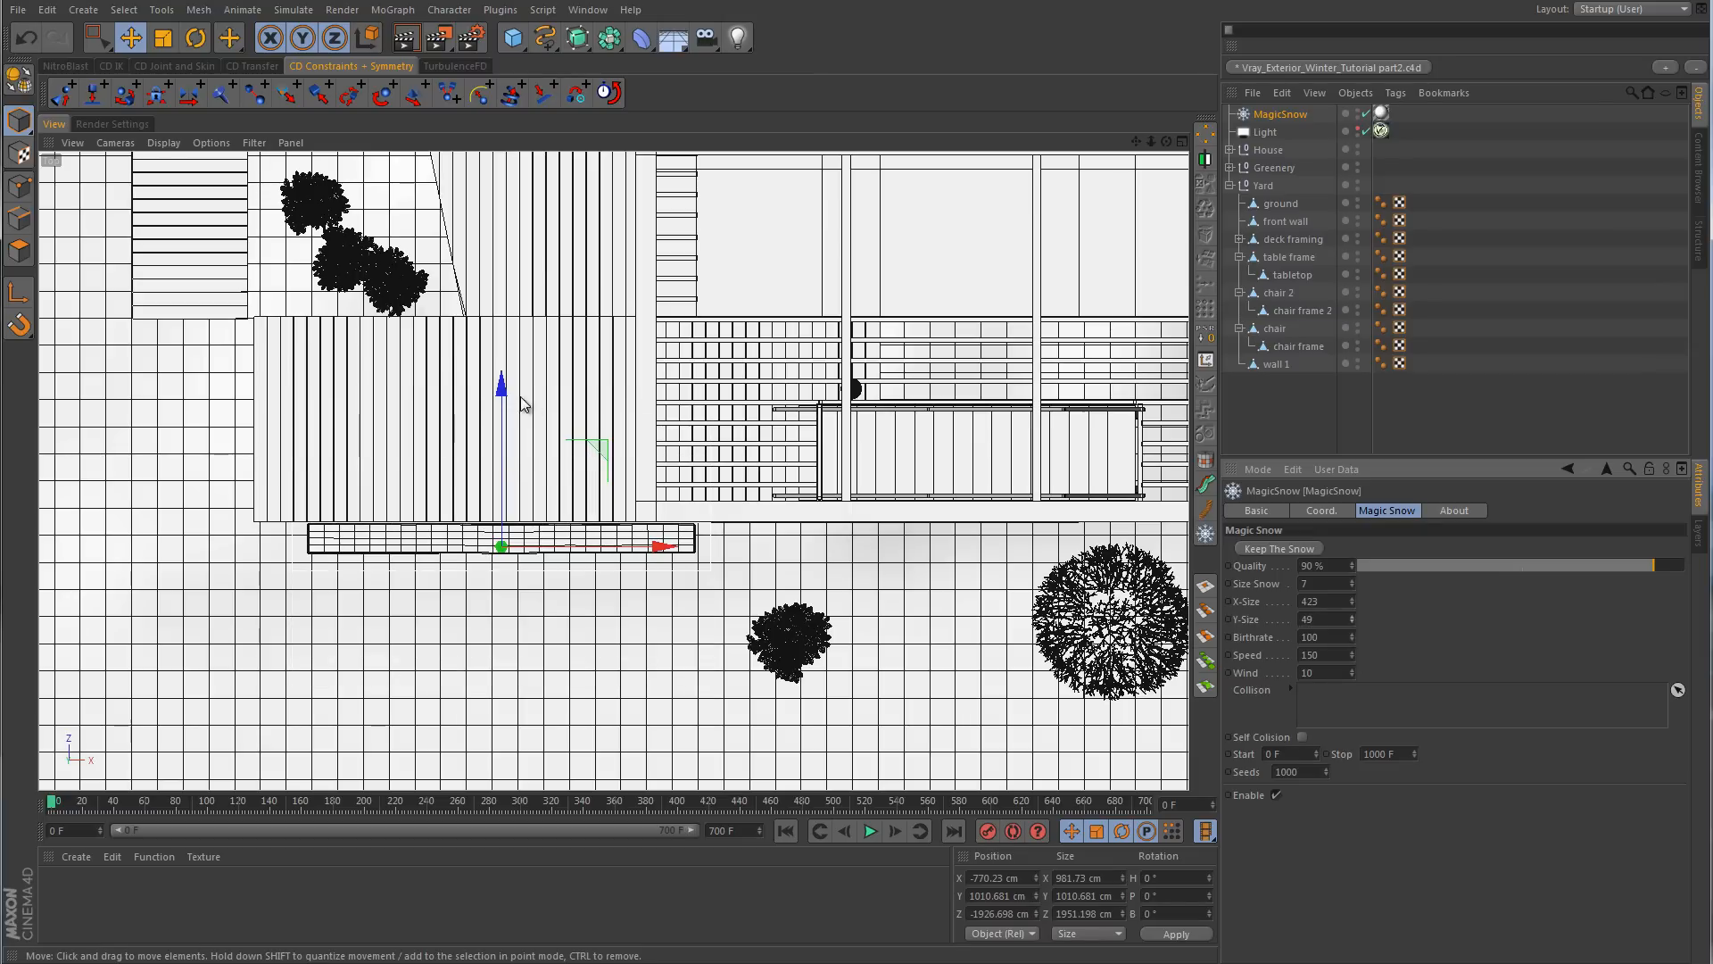
{"action": "left_click_drag", "start_coordinate": [505, 391], "coordinate": [507, 381]}
- Lower the MagicSnow emitter to just above the front wall, at a height of about 165 cm
{"action": "middle_click", "coordinate": [595, 379]}
{"action": "middle_click", "coordinate": [420, 369]}
{"action": "left_click_drag", "start_coordinate": [812, 341], "coordinate": [712, 470], "text": "alt"}
{"action": "left_click_drag", "start_coordinate": [884, 656], "coordinate": [918, 565], "text": "alt"}
{"action": "middle_click_drag", "start_coordinate": [825, 586], "coordinate": [817, 466], "text": "alt"}
{"action": "right_click_drag", "start_coordinate": [816, 473], "coordinate": [1142, 433], "text": "alt"}
{"action": "left_click_drag", "start_coordinate": [967, 416], "coordinate": [980, 484], "text": "alt"}
{"action": "left_click_drag", "start_coordinate": [598, 195], "coordinate": [603, 248]}
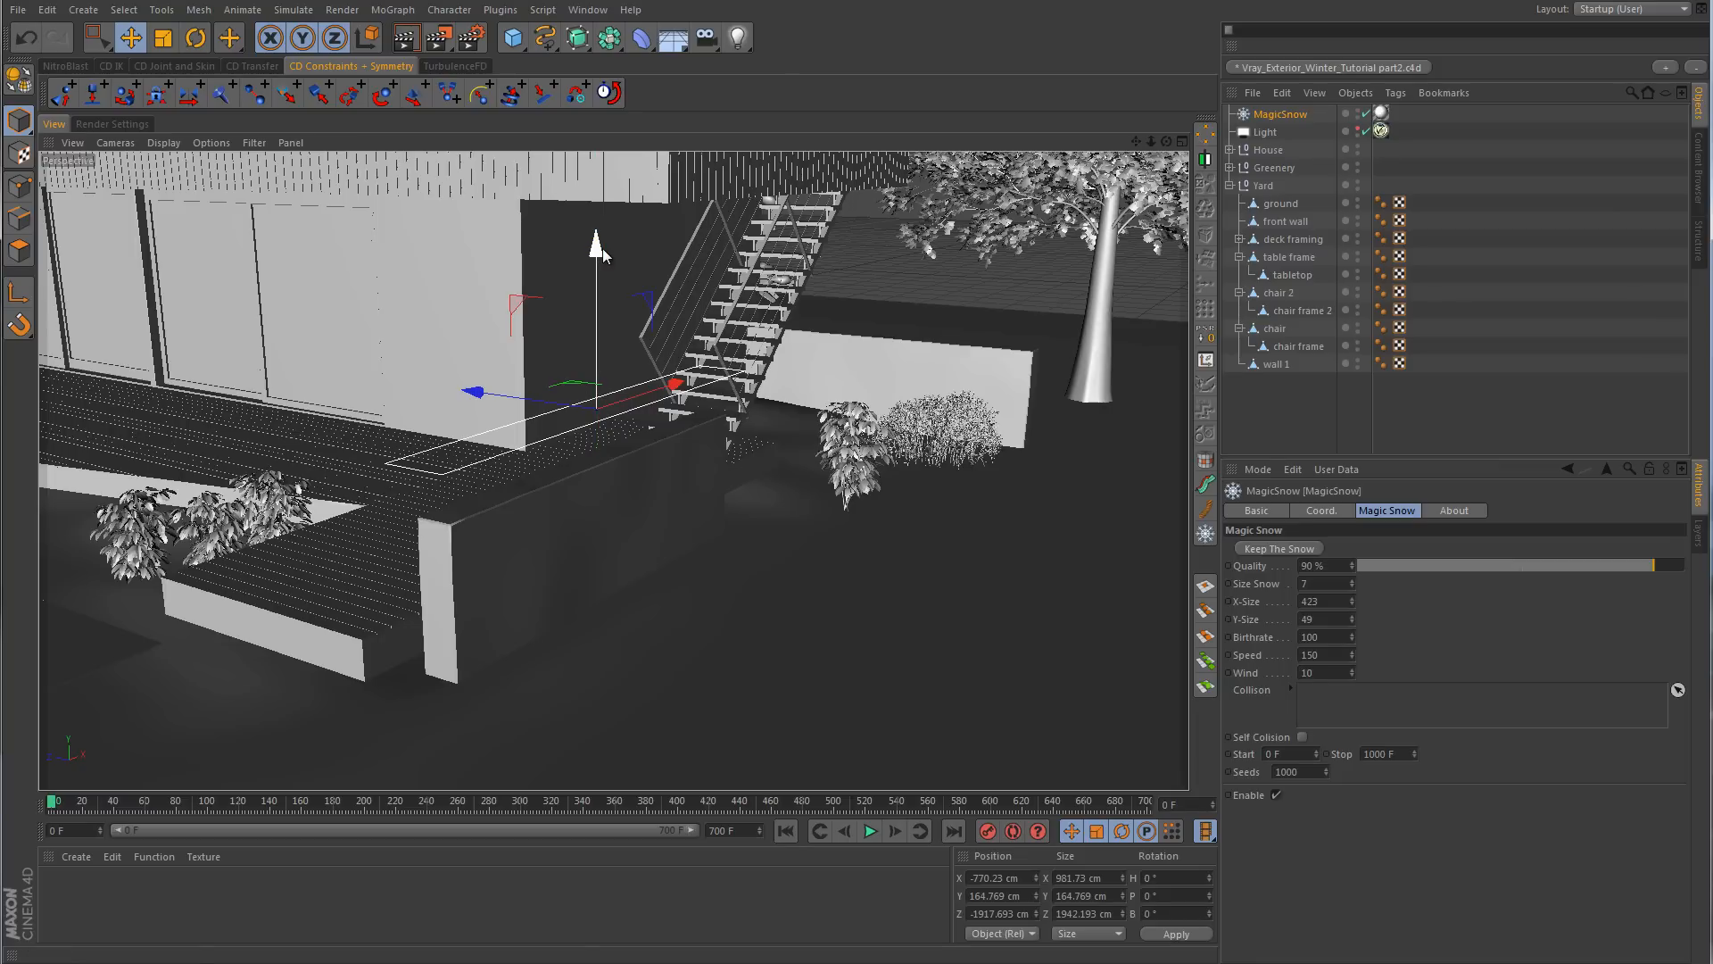
- Assign the front wall as the MagicSnow object's collision object
{"action": "left_click", "coordinate": [1301, 229]}
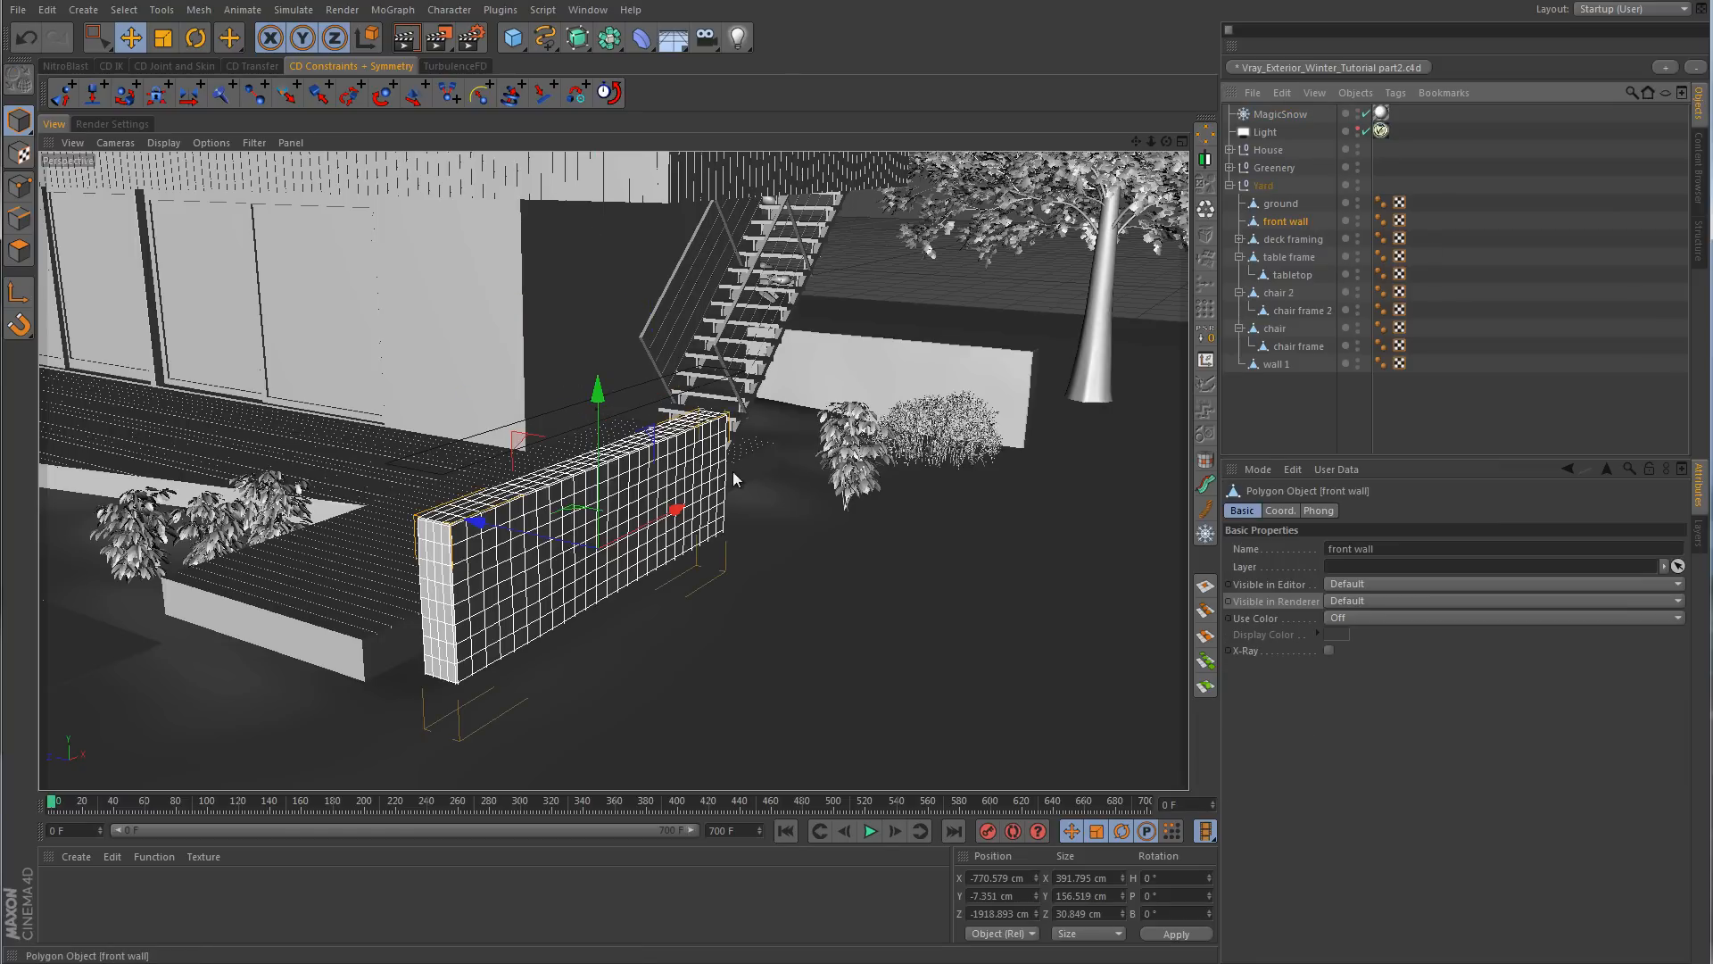
{"action": "left_click", "coordinate": [1299, 111]}
{"action": "left_click_drag", "start_coordinate": [1289, 222], "coordinate": [1356, 693]}
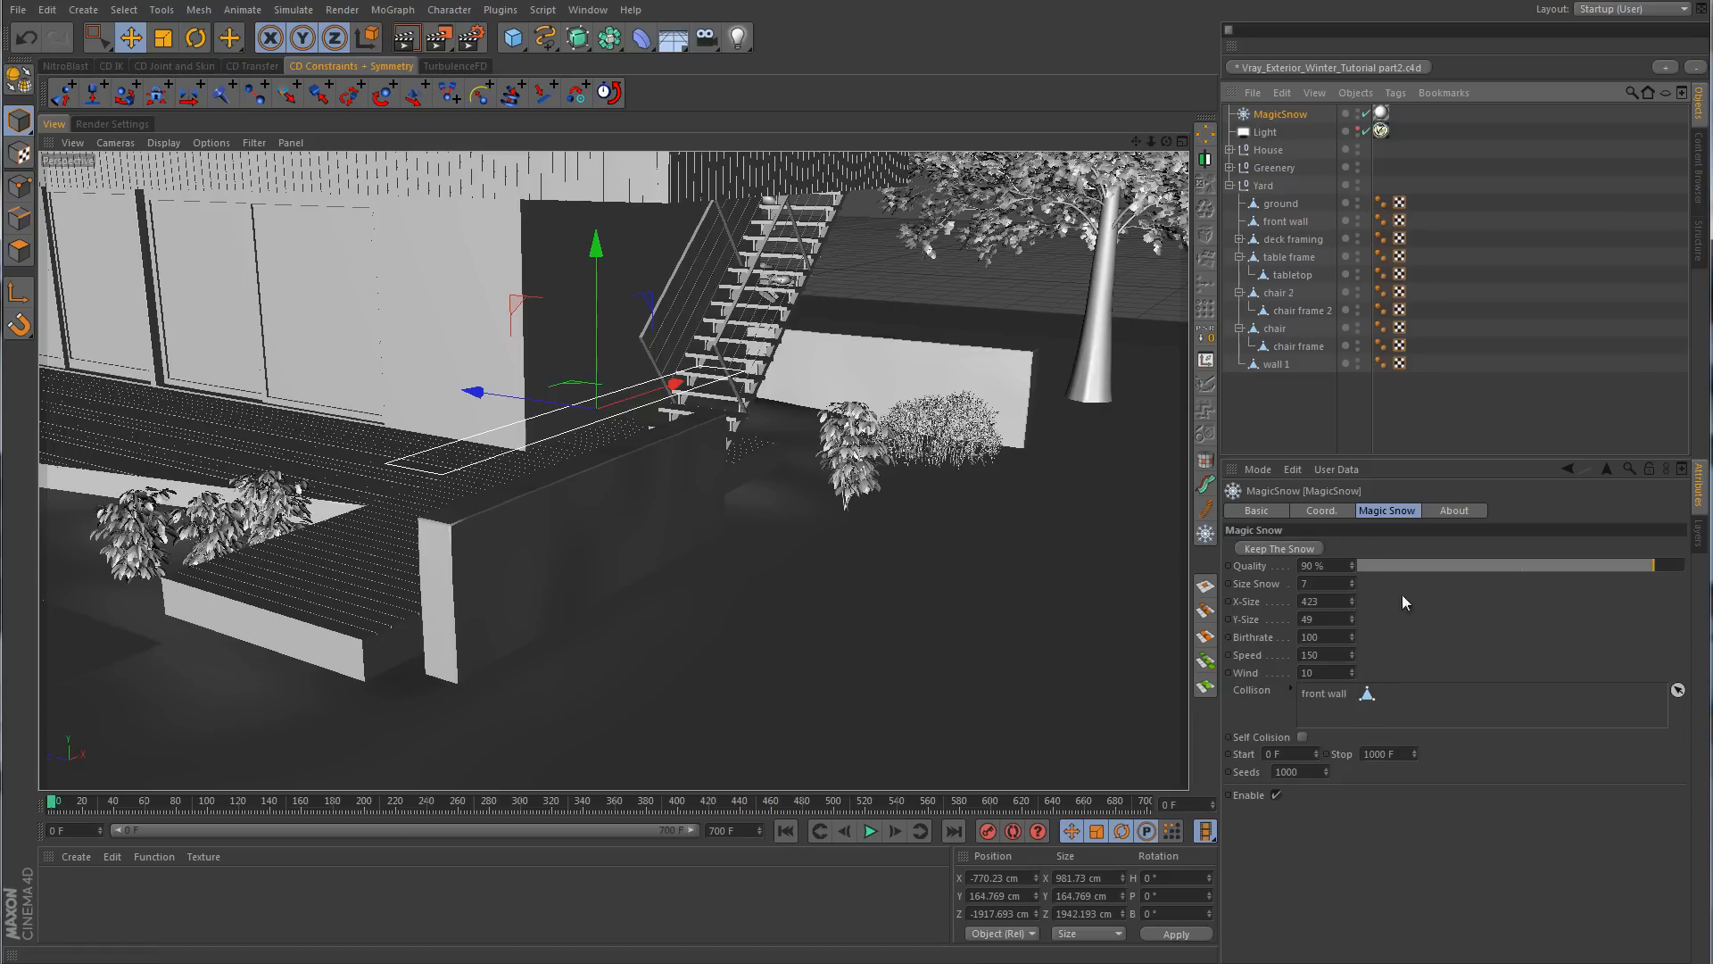
- Raise the snow's Quality to 95%, preview the snow building up on the wall, and return to frame 0
{"action": "left_click", "coordinate": [1351, 562]}
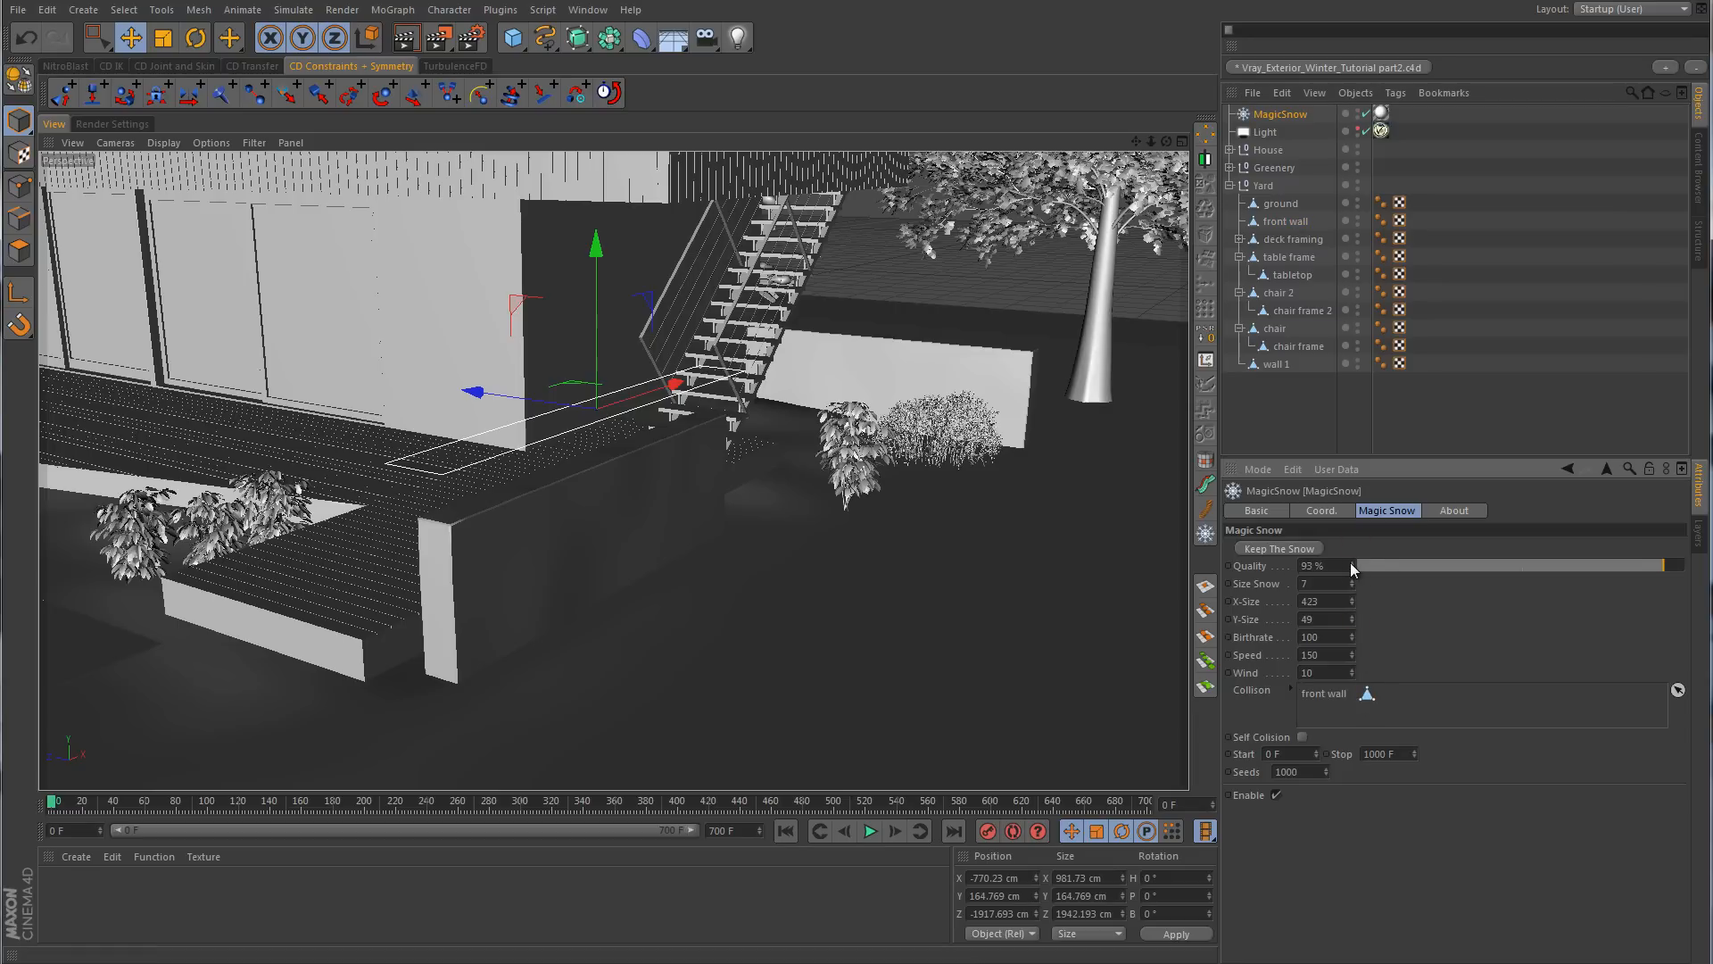
{"action": "left_click", "coordinate": [871, 830]}
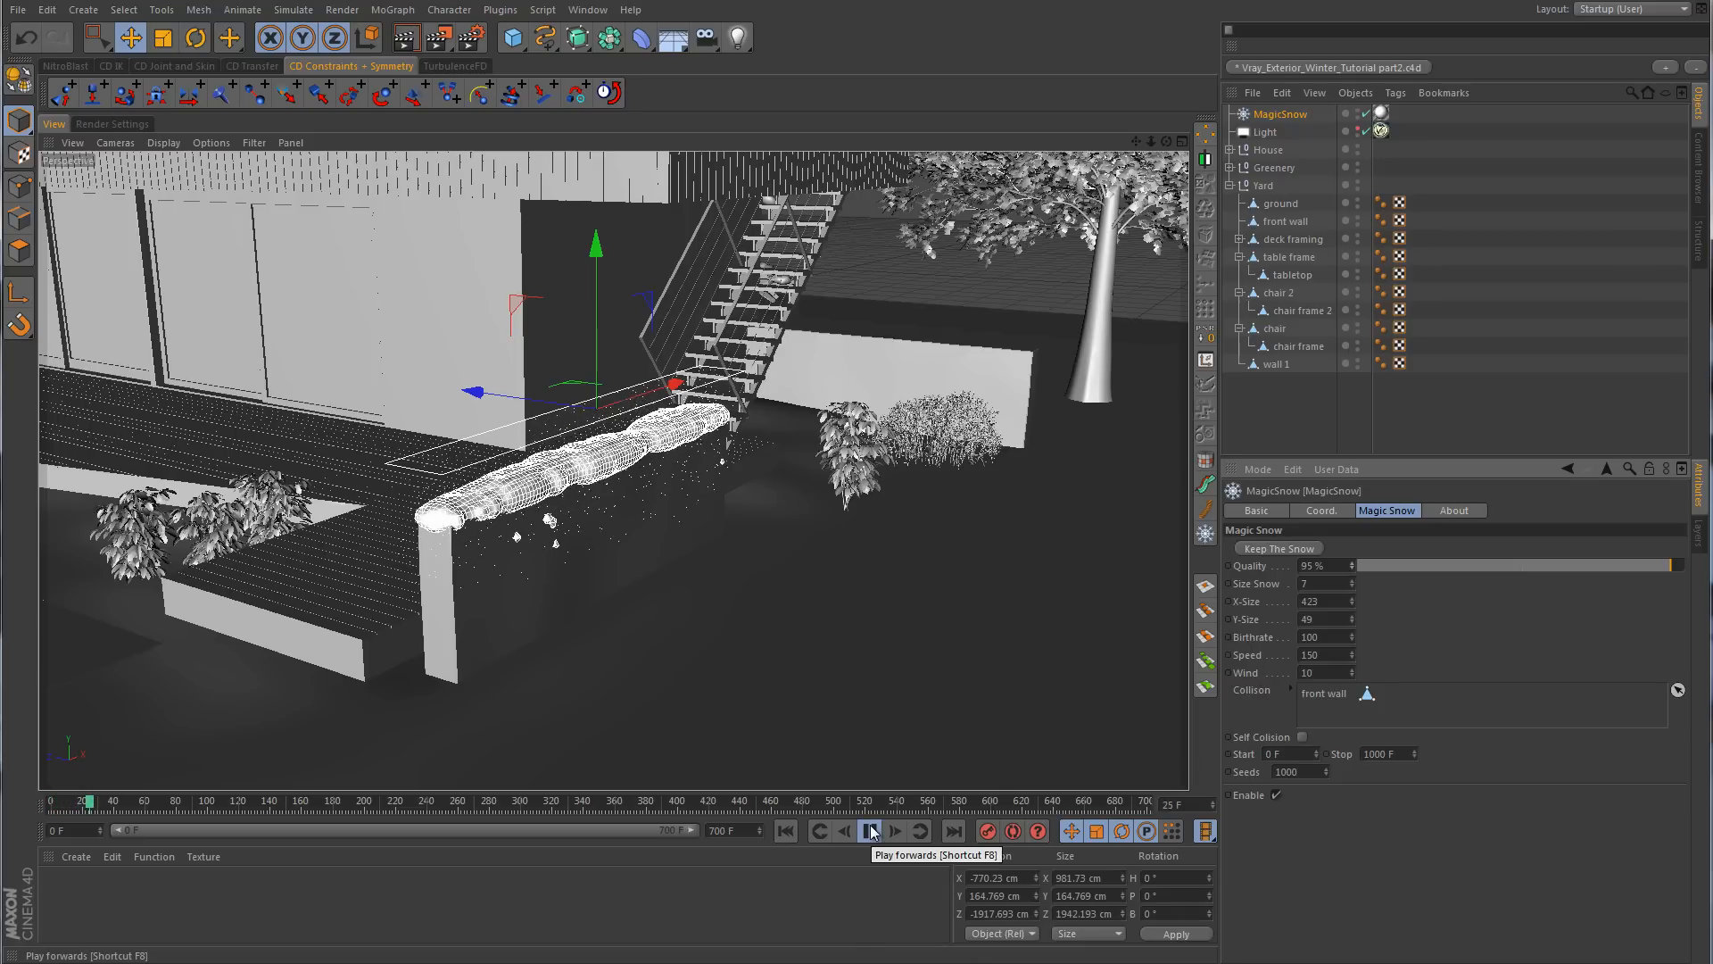
{"action": "left_click", "coordinate": [871, 830]}
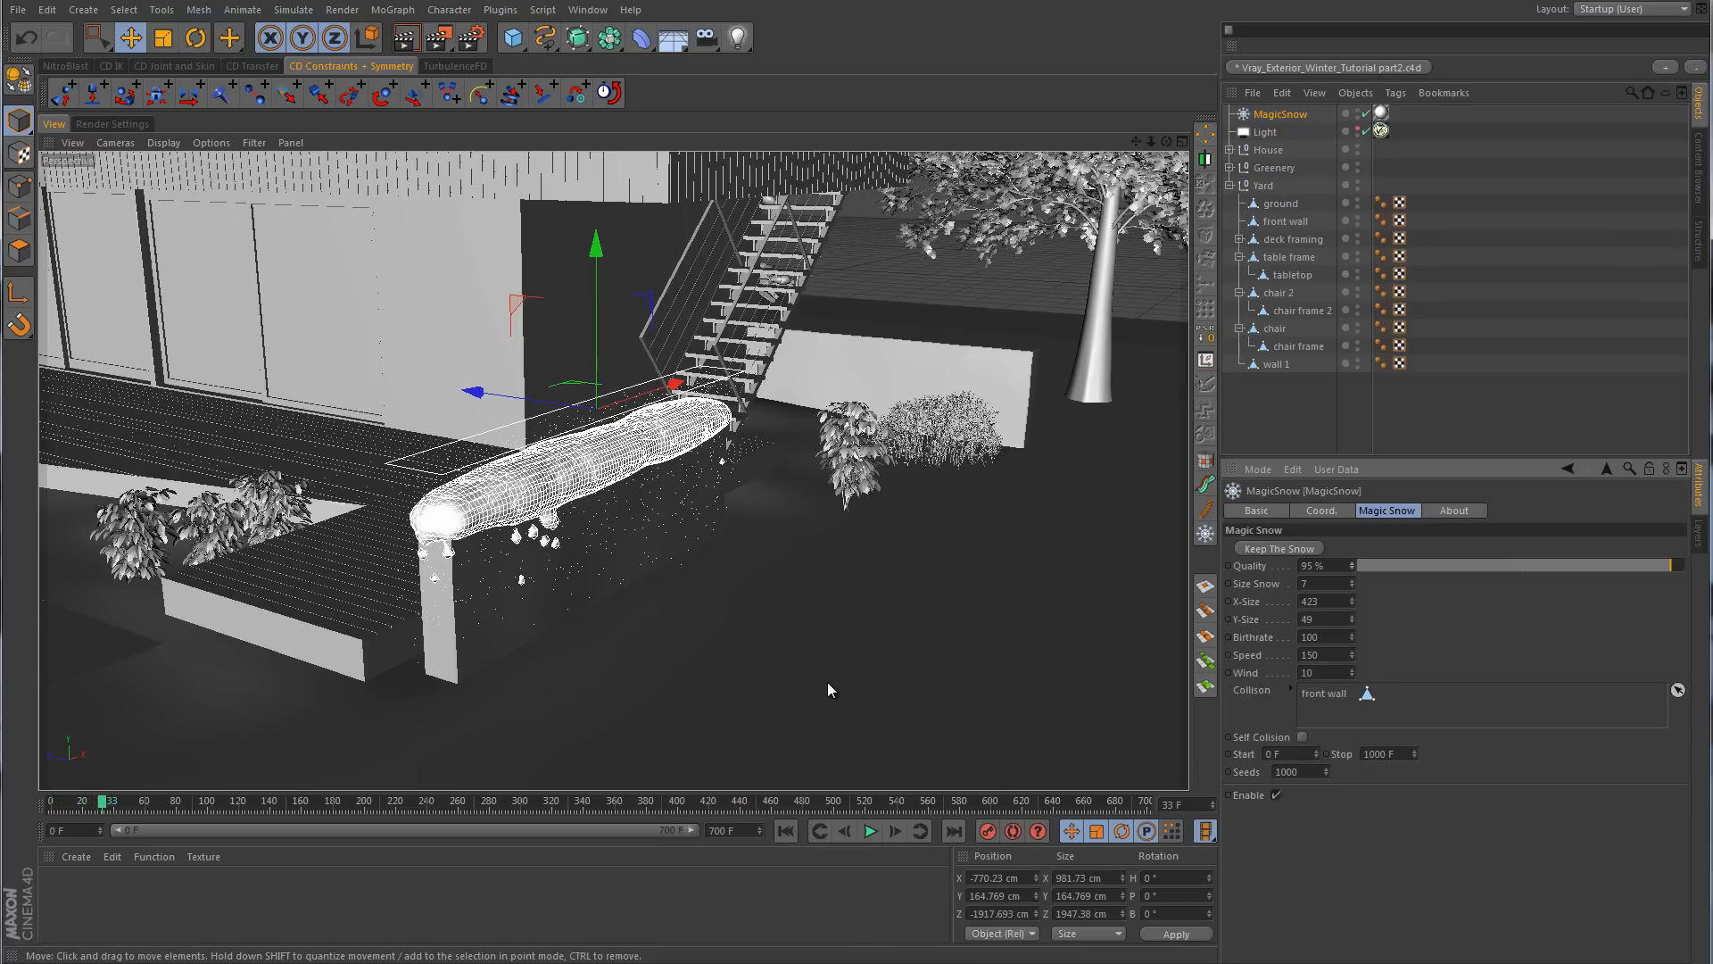
{"action": "left_click", "coordinate": [785, 831]}
- Set the MagicSnow Speed to 100, enable Self Collision, preview the snow on the front wall, and return to frame 0
{"action": "left_click", "coordinate": [1308, 655]}
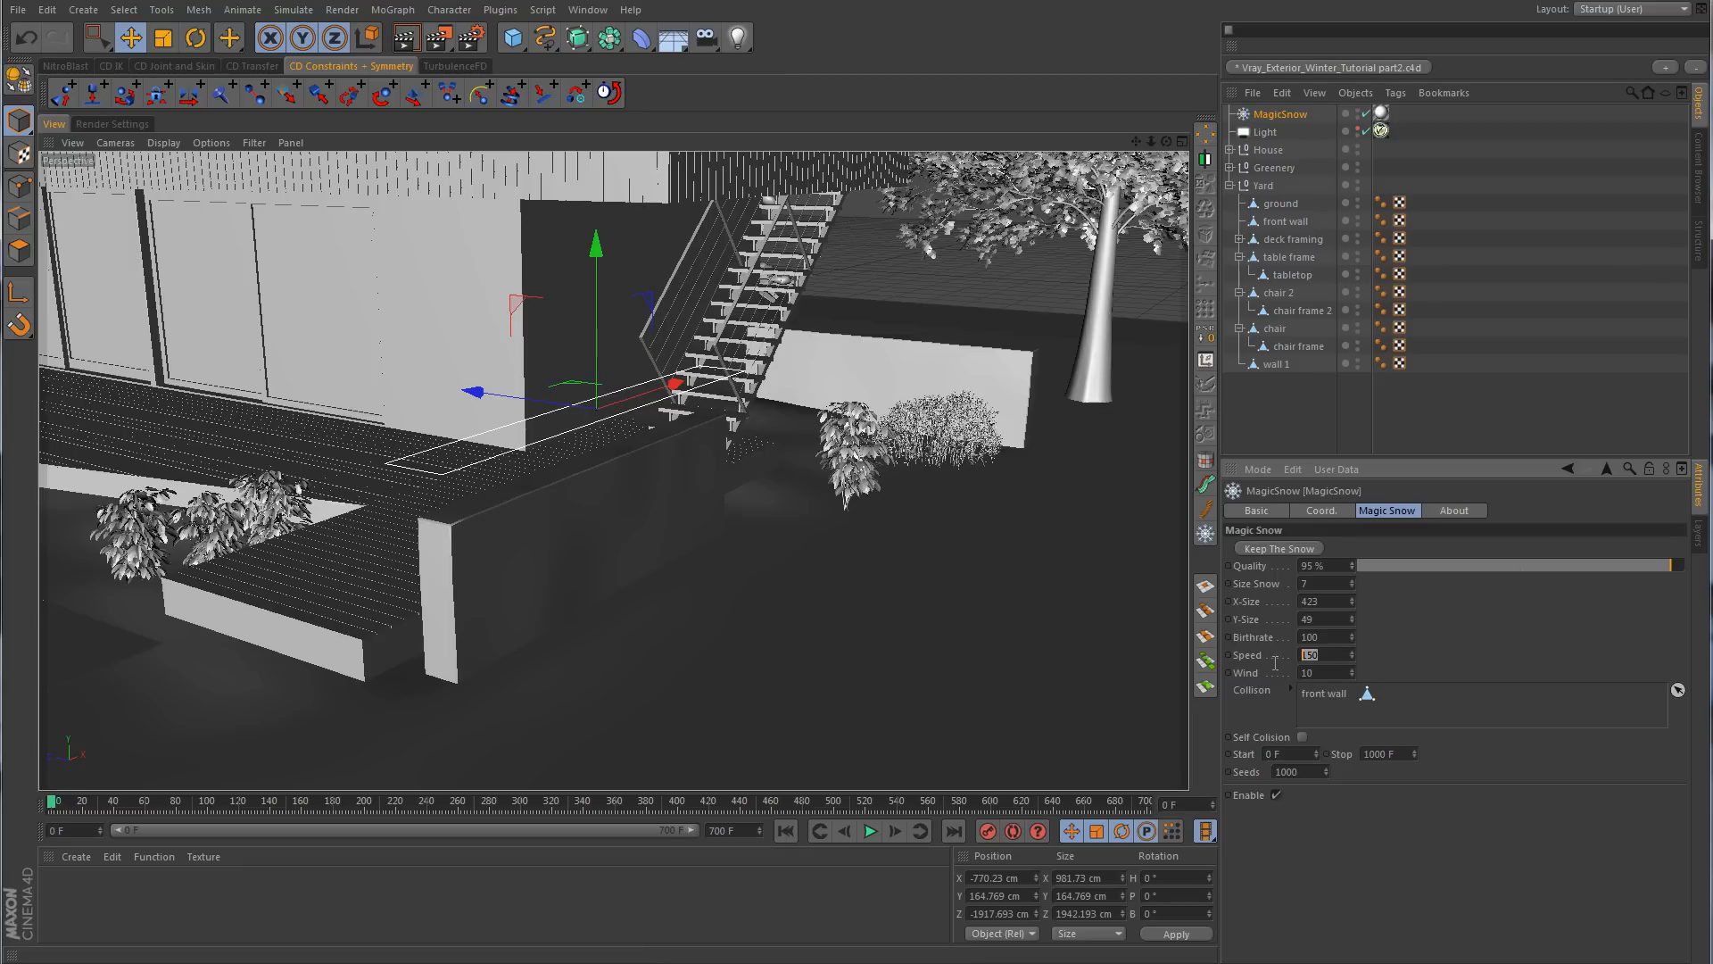
{"action": "type", "text": "100"}
{"action": "left_click", "coordinate": [870, 831]}
{"action": "left_click", "coordinate": [870, 832]}
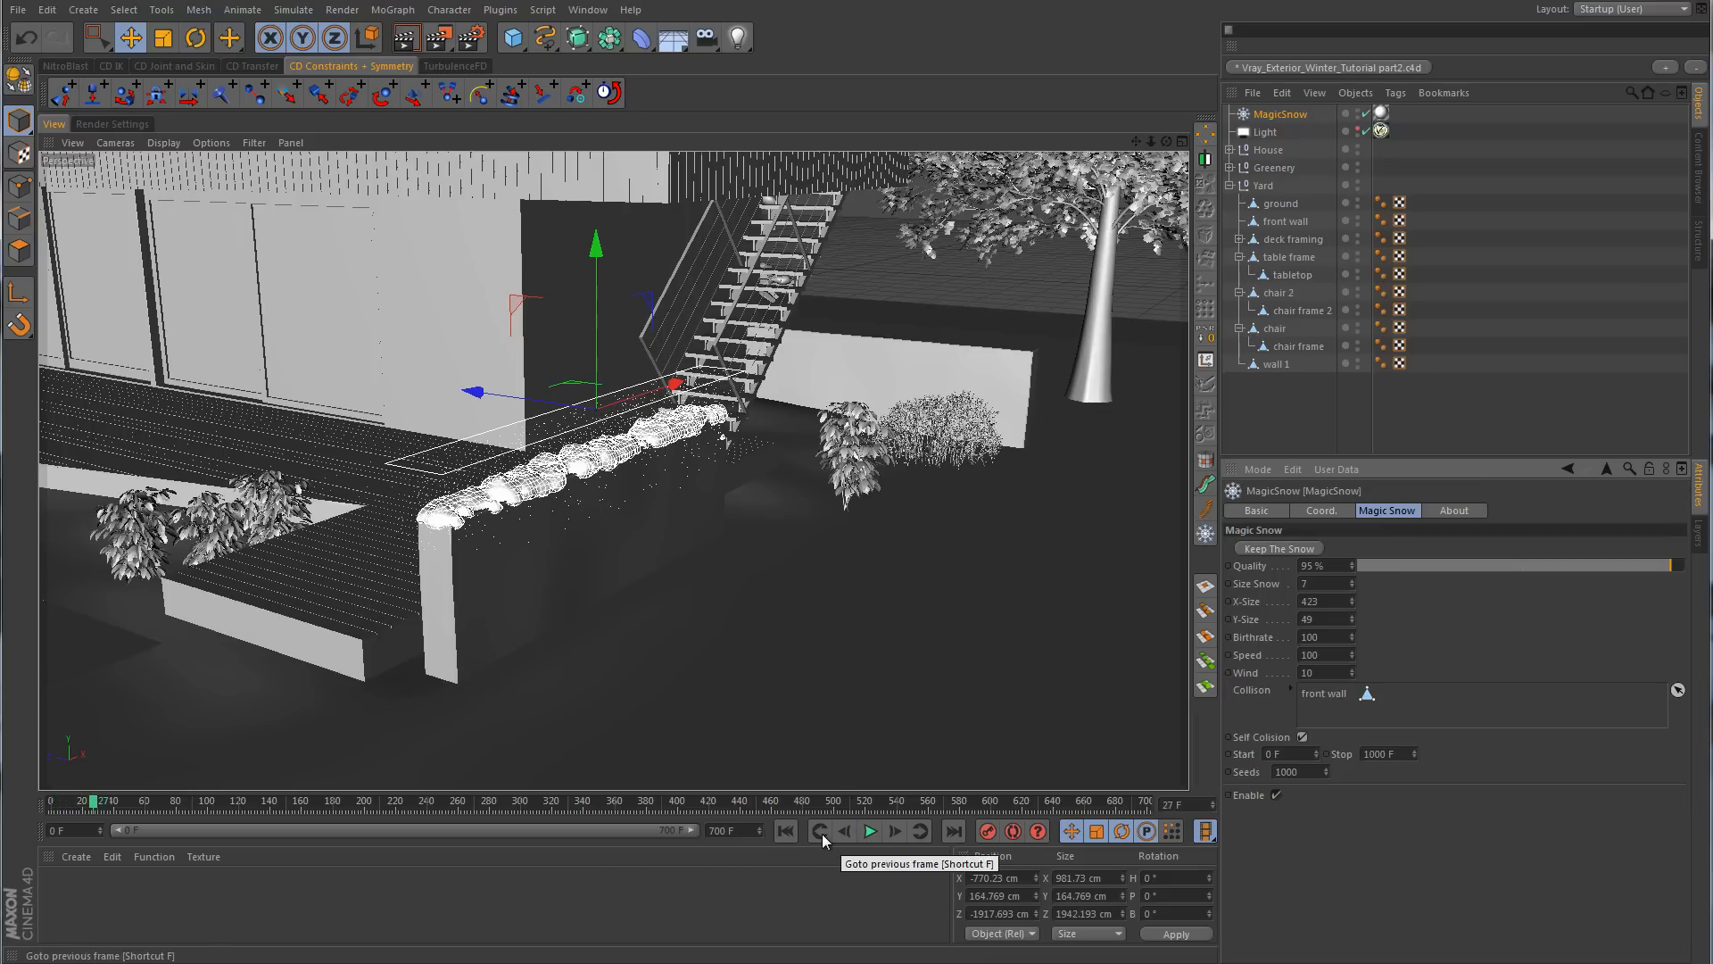
{"action": "left_click", "coordinate": [786, 831]}
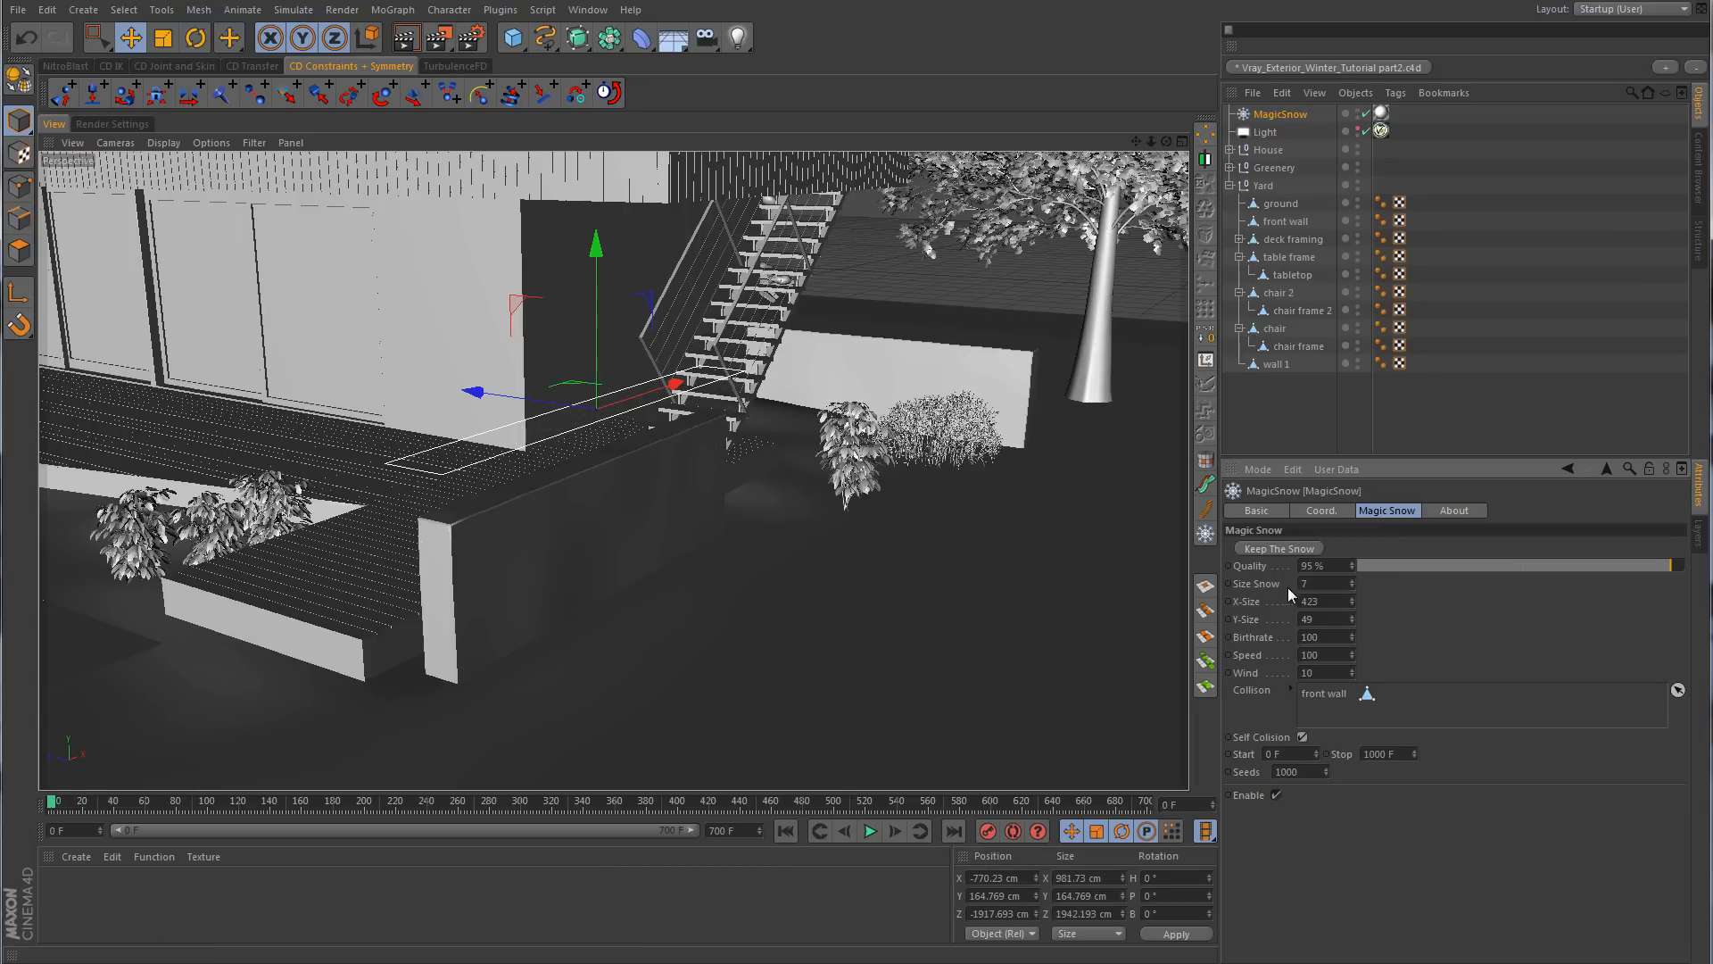
- Try a Size Snow of 6, preview the finer snow on the wall, and return to frame 0
{"action": "left_click", "coordinate": [1353, 585]}
{"action": "left_click", "coordinate": [871, 830]}
{"action": "left_click", "coordinate": [871, 830]}
{"action": "left_click", "coordinate": [871, 830]}
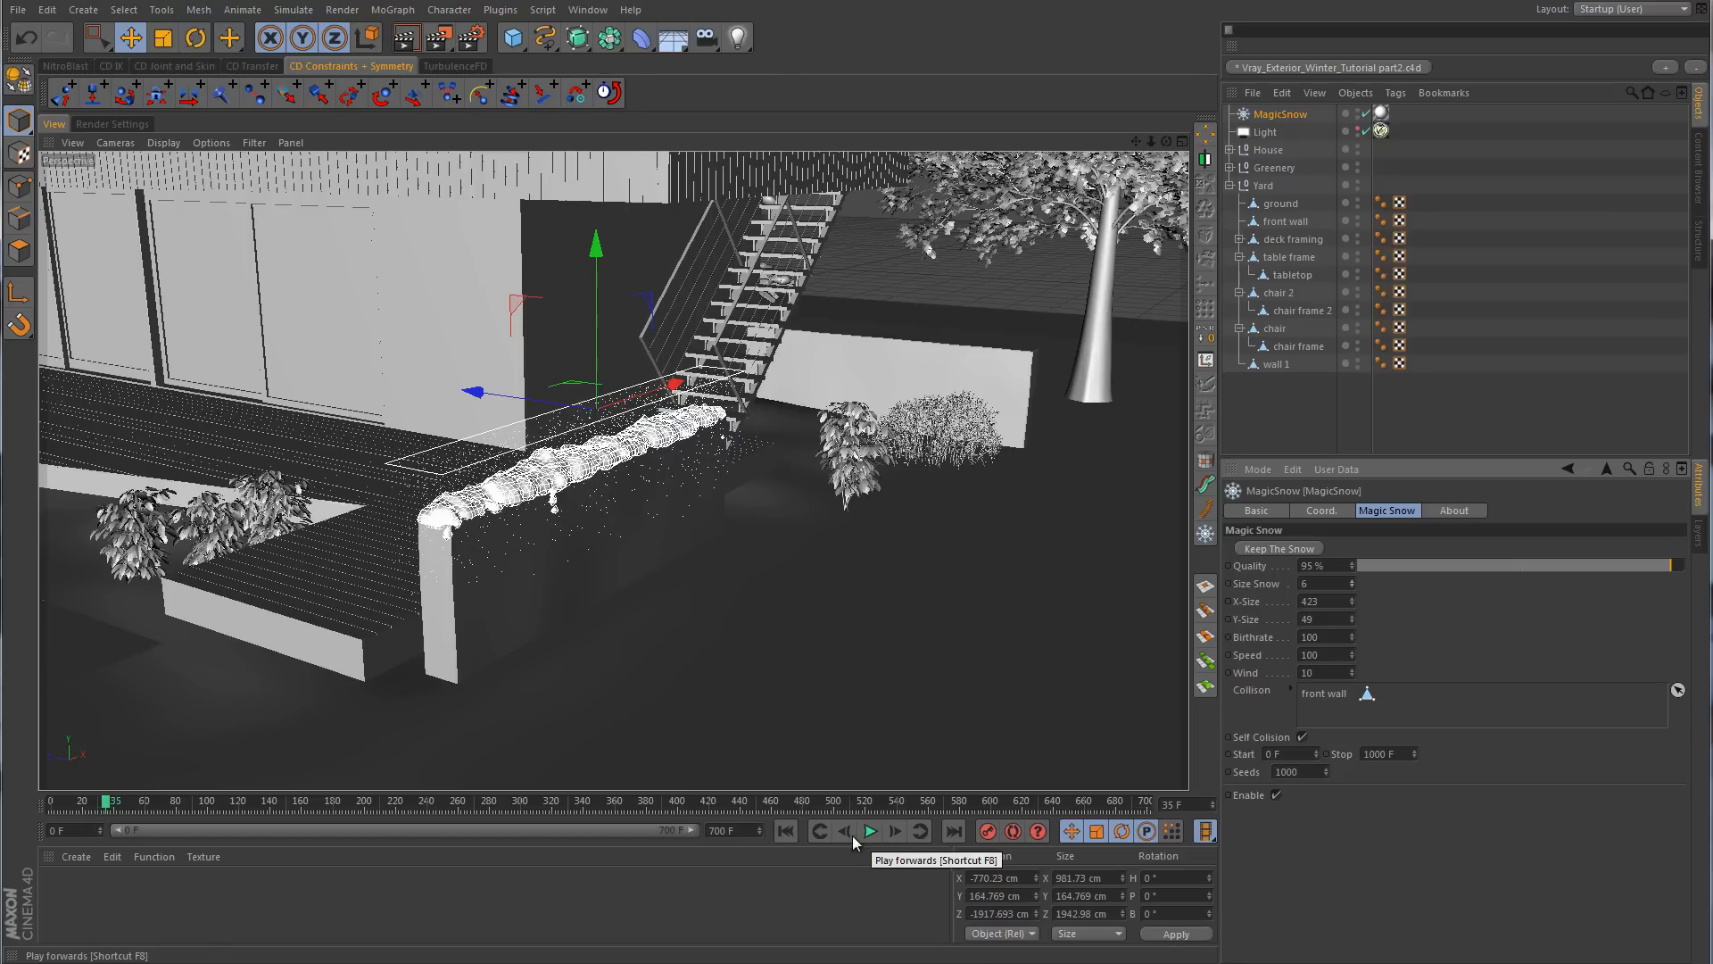
{"action": "left_click", "coordinate": [786, 831]}
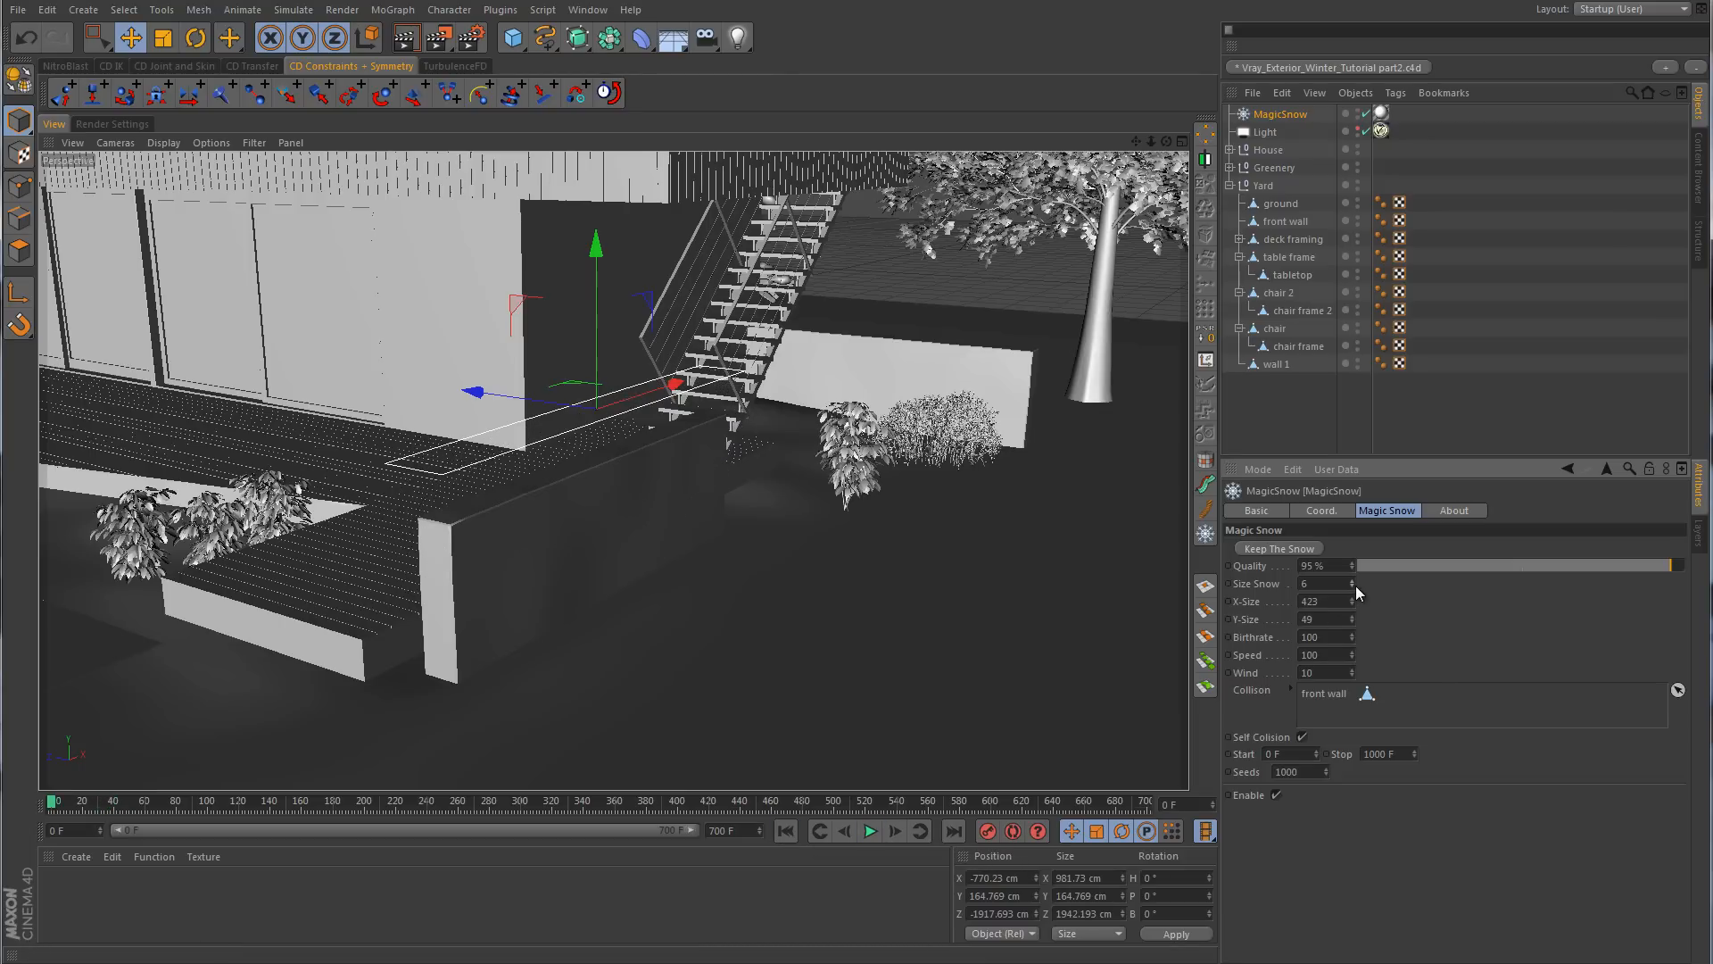
- Set Size Snow to 5, simulate to about frame 45, and keep the resulting snow as a separate object
{"action": "left_click", "coordinate": [870, 834]}
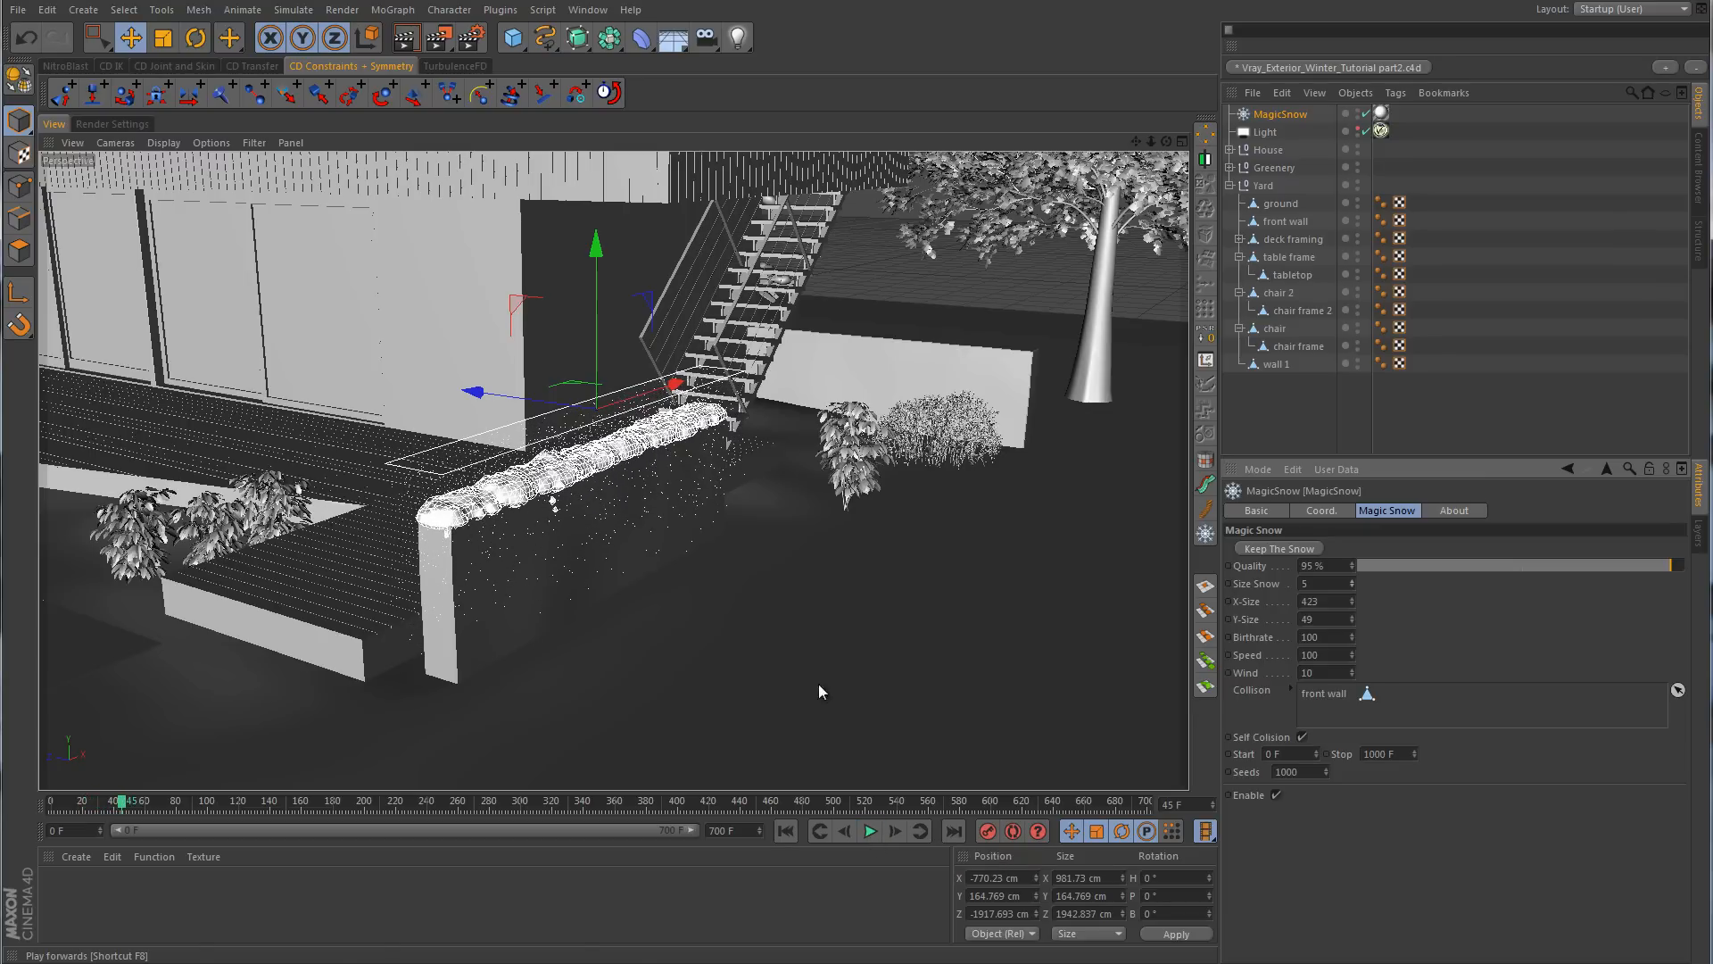
{"action": "mouse_move", "coordinate": [802, 571]}
{"action": "left_mouse_down", "text": "alt"}
{"action": "mouse_move", "coordinate": [498, 584]}
{"action": "mouse_move", "coordinate": [793, 566]}
{"action": "left_mouse_up", "text": "alt"}
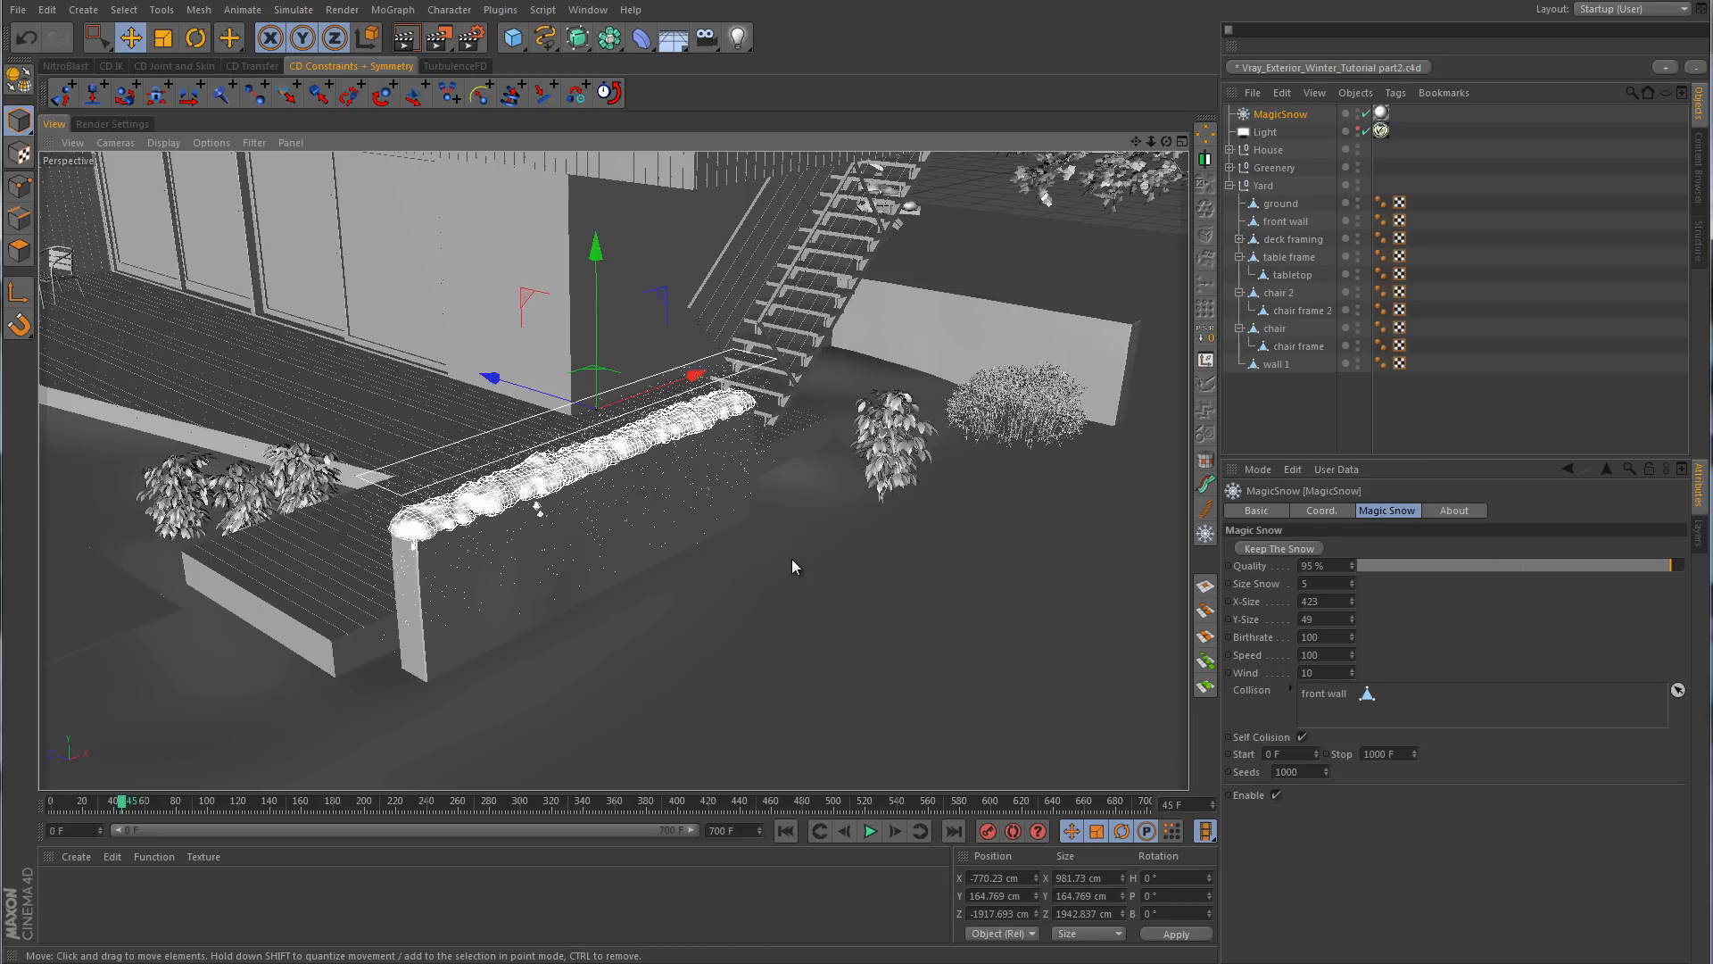
{"action": "left_click", "coordinate": [1281, 549]}
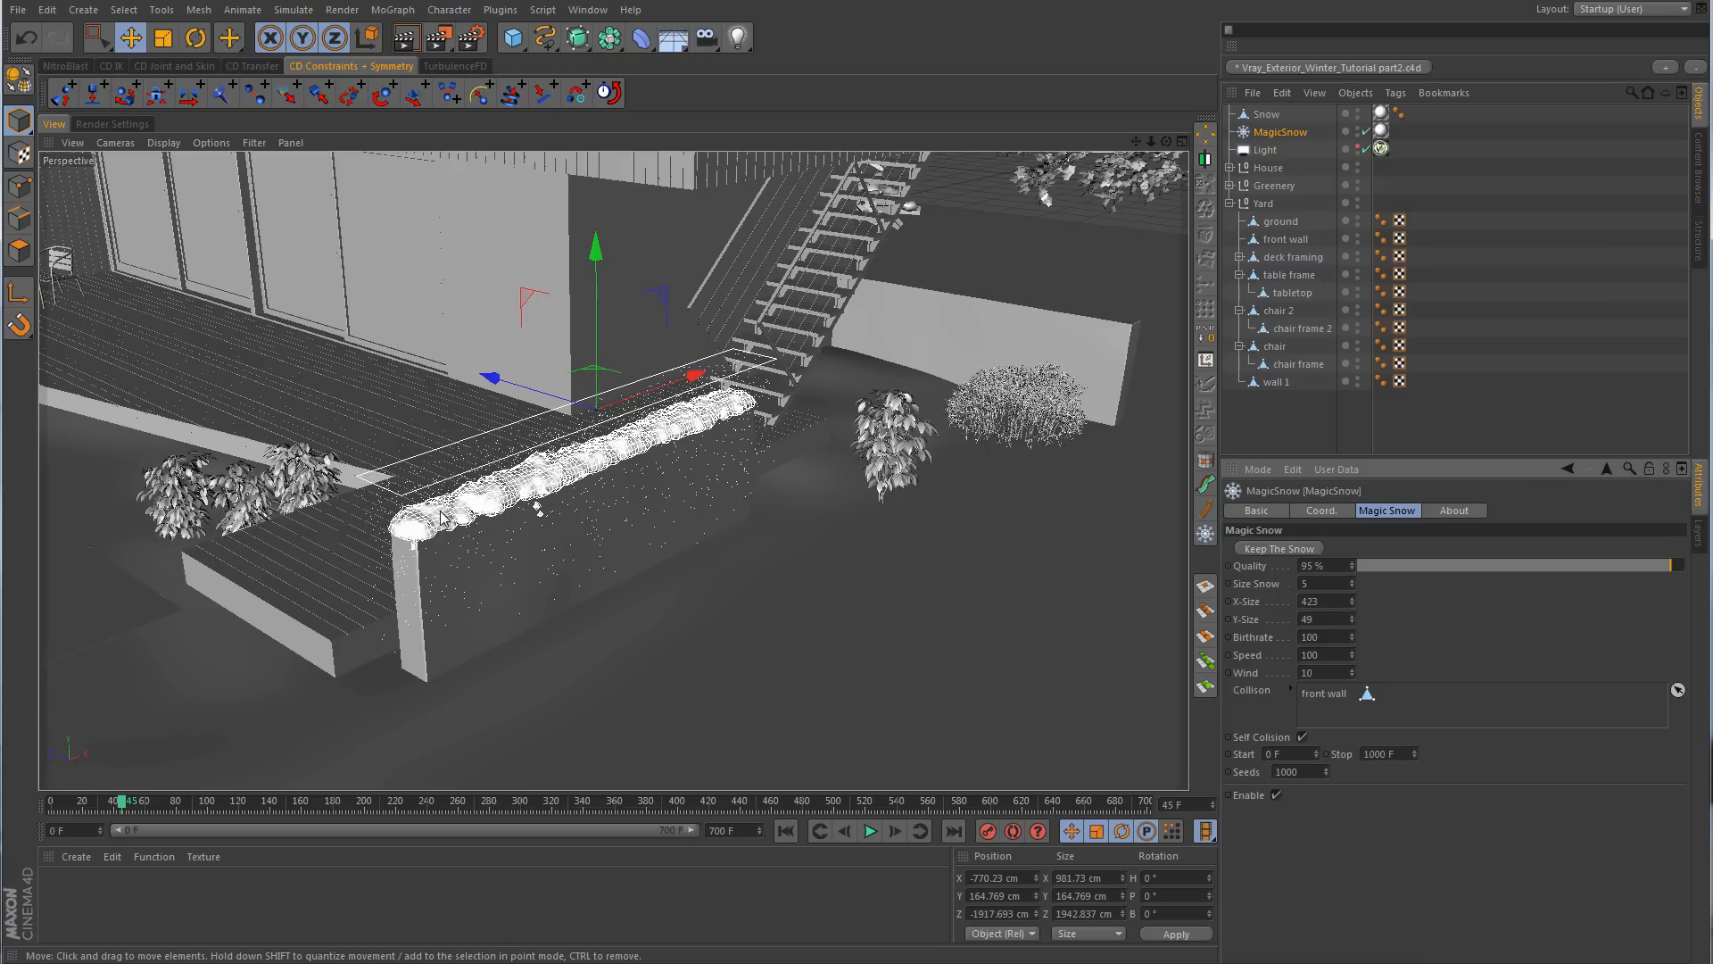
- Return to frame 0 and delete the white sphere tag from the kept Snow object
{"action": "left_click", "coordinate": [1266, 114]}
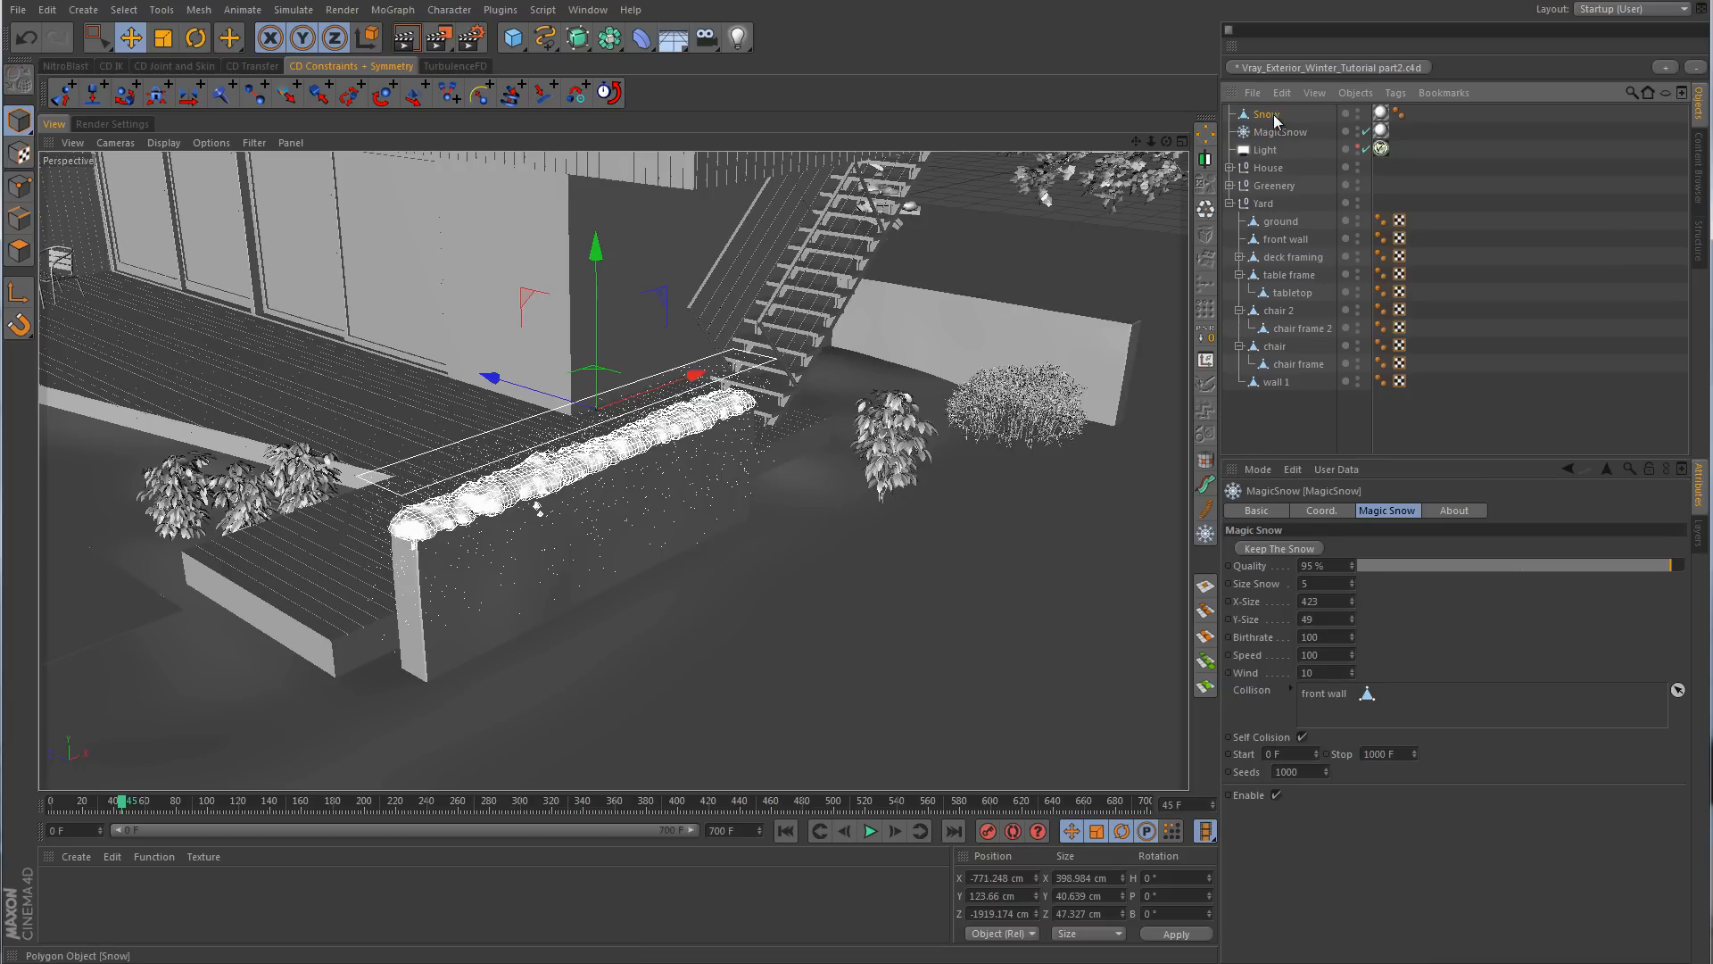
{"action": "left_click", "coordinate": [787, 830]}
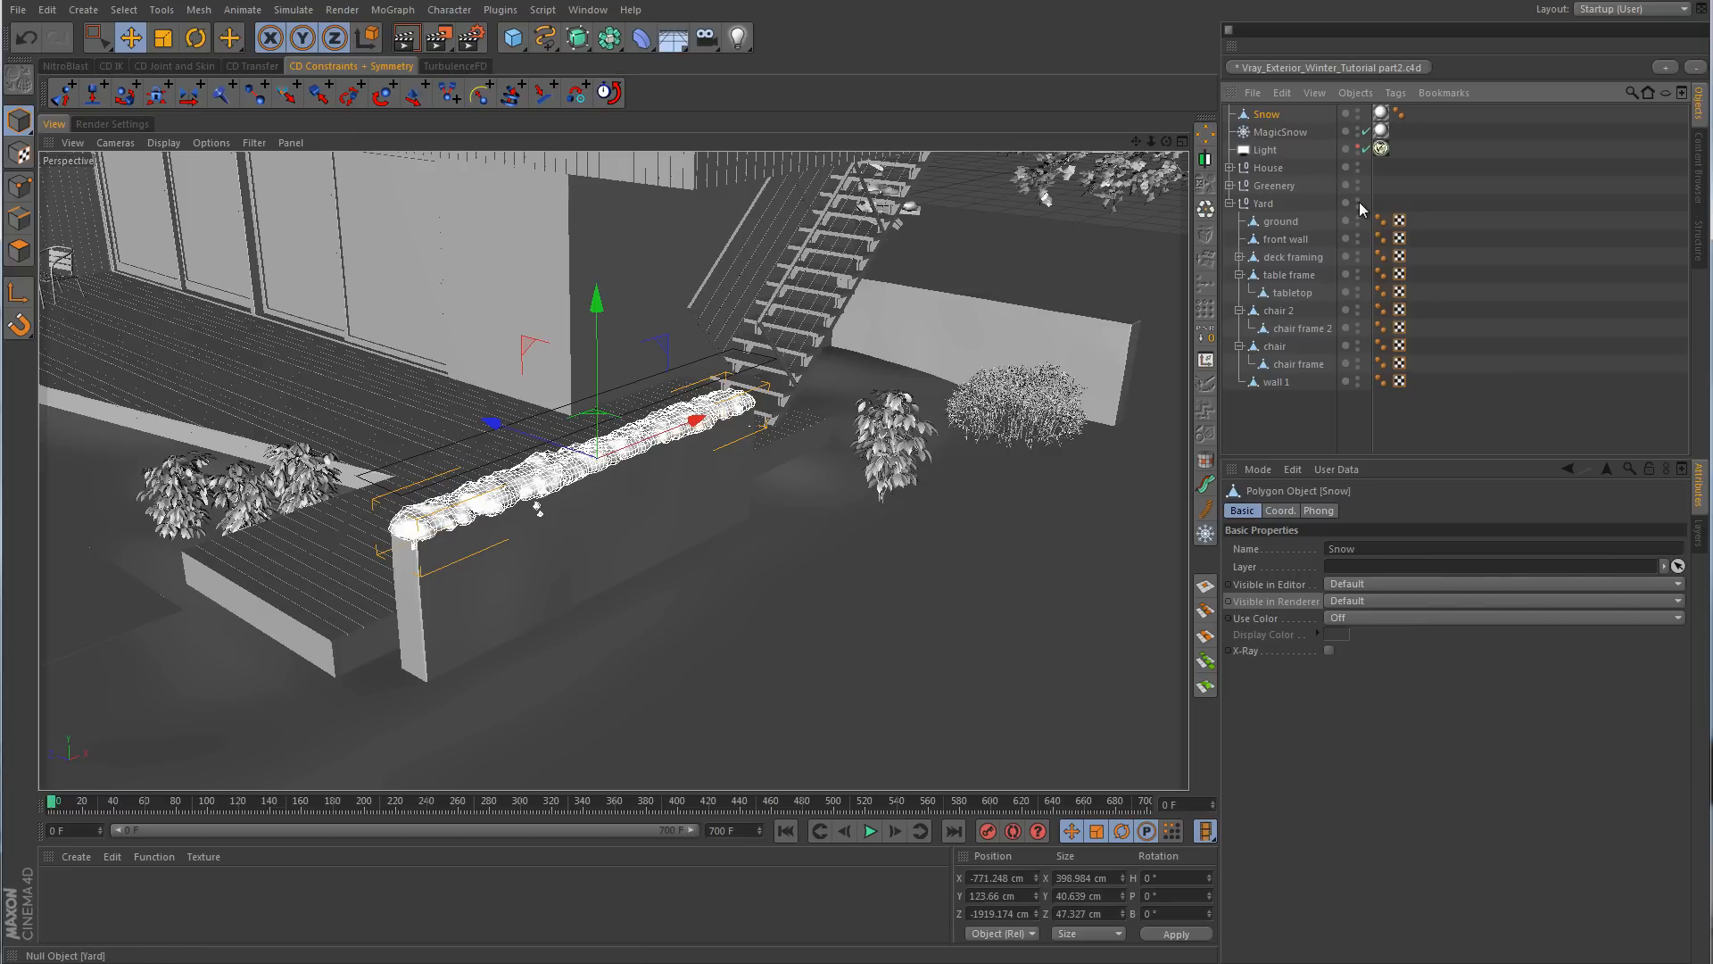
{"action": "left_click", "coordinate": [1380, 115]}
{"action": "left_click_drag", "start_coordinate": [1380, 115], "coordinate": [1382, 132]}
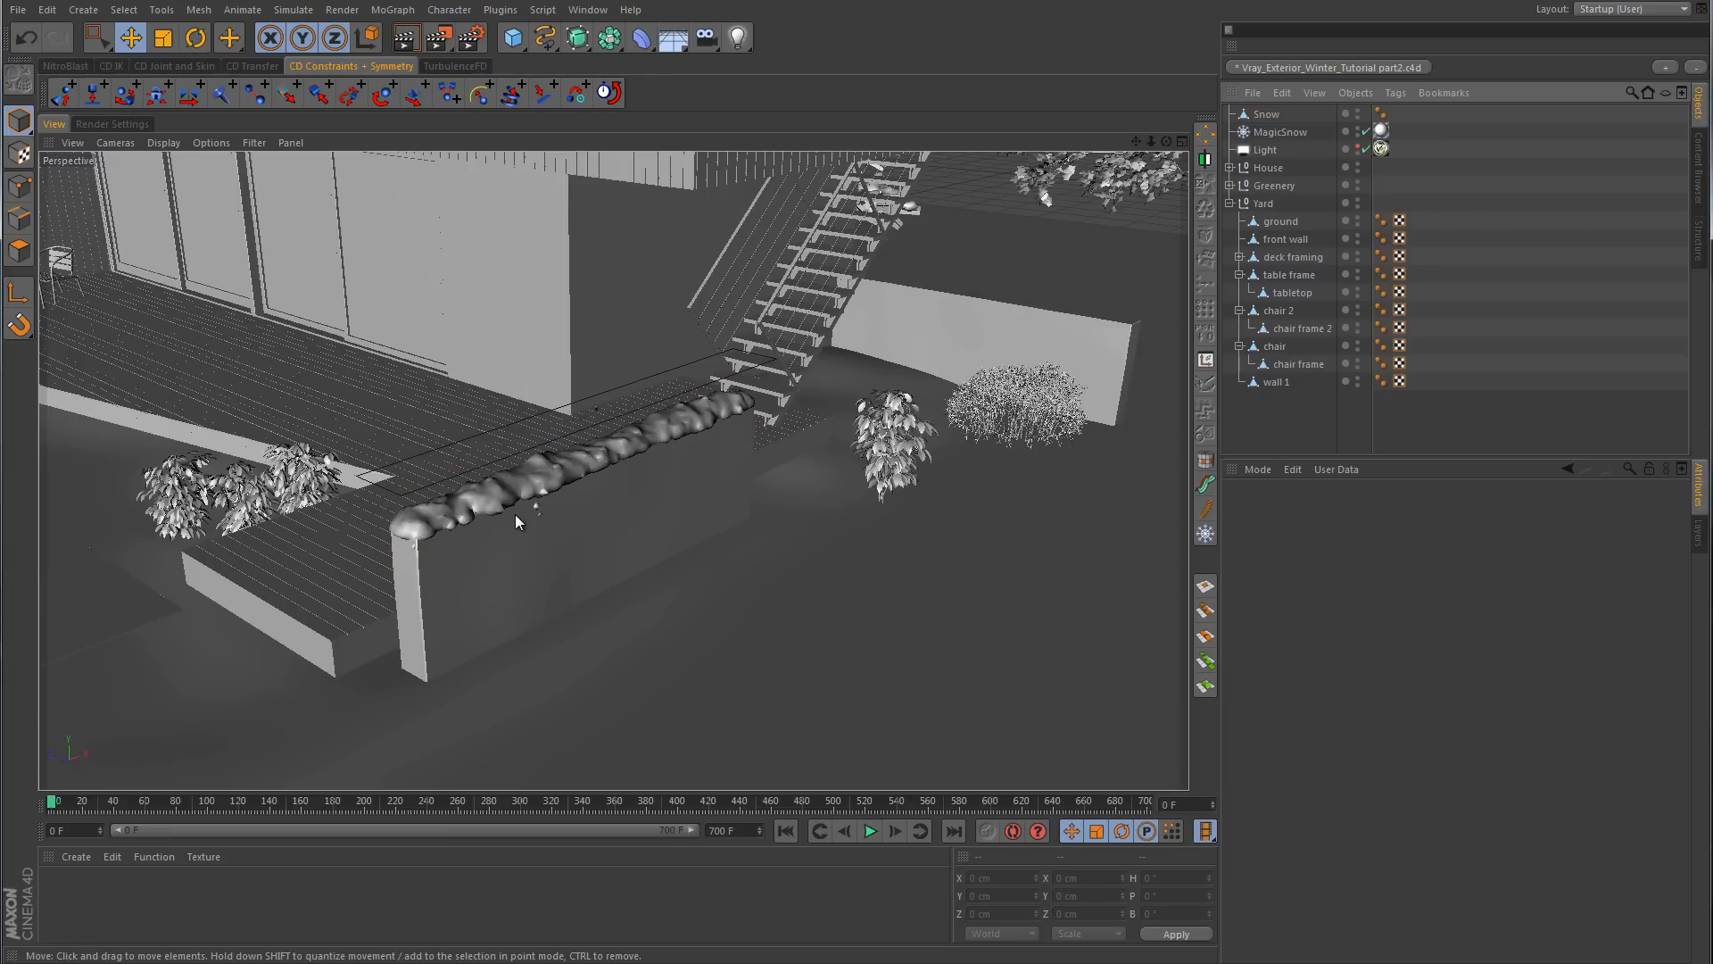
- Add a HyperNURBS object and nest the kept Snow mesh inside it to smooth the wall snow
{"action": "mouse_move", "coordinate": [601, 575]}
{"action": "left_mouse_down", "text": "alt"}
{"action": "mouse_move", "coordinate": [660, 573]}
{"action": "mouse_move", "coordinate": [623, 578]}
{"action": "left_mouse_up", "text": "alt"}
{"action": "middle_click_drag", "start_coordinate": [623, 578], "coordinate": [682, 505], "text": "alt"}
{"action": "scroll", "coordinate": [795, 480], "scroll_direction": "up", "scroll_amount": 10}
{"action": "left_click", "coordinate": [757, 398]}
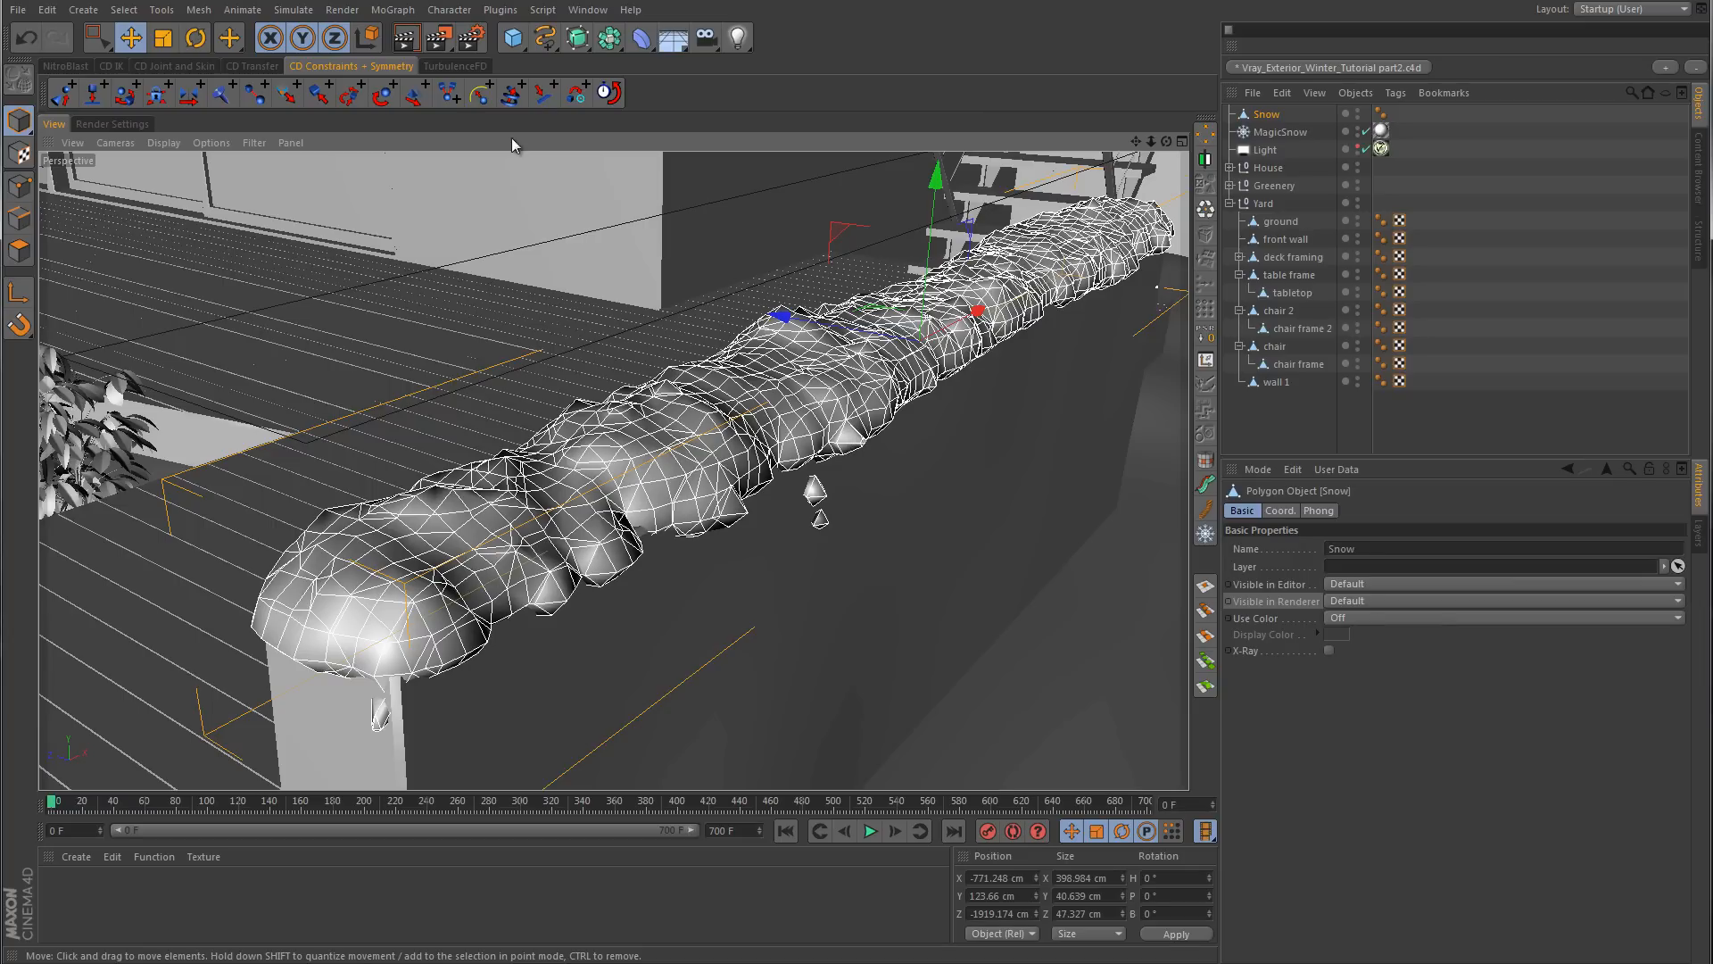
{"action": "left_click_drag", "start_coordinate": [578, 37], "coordinate": [632, 63], "text": "alt"}
{"action": "left_click_drag", "start_coordinate": [1275, 131], "coordinate": [1282, 112]}
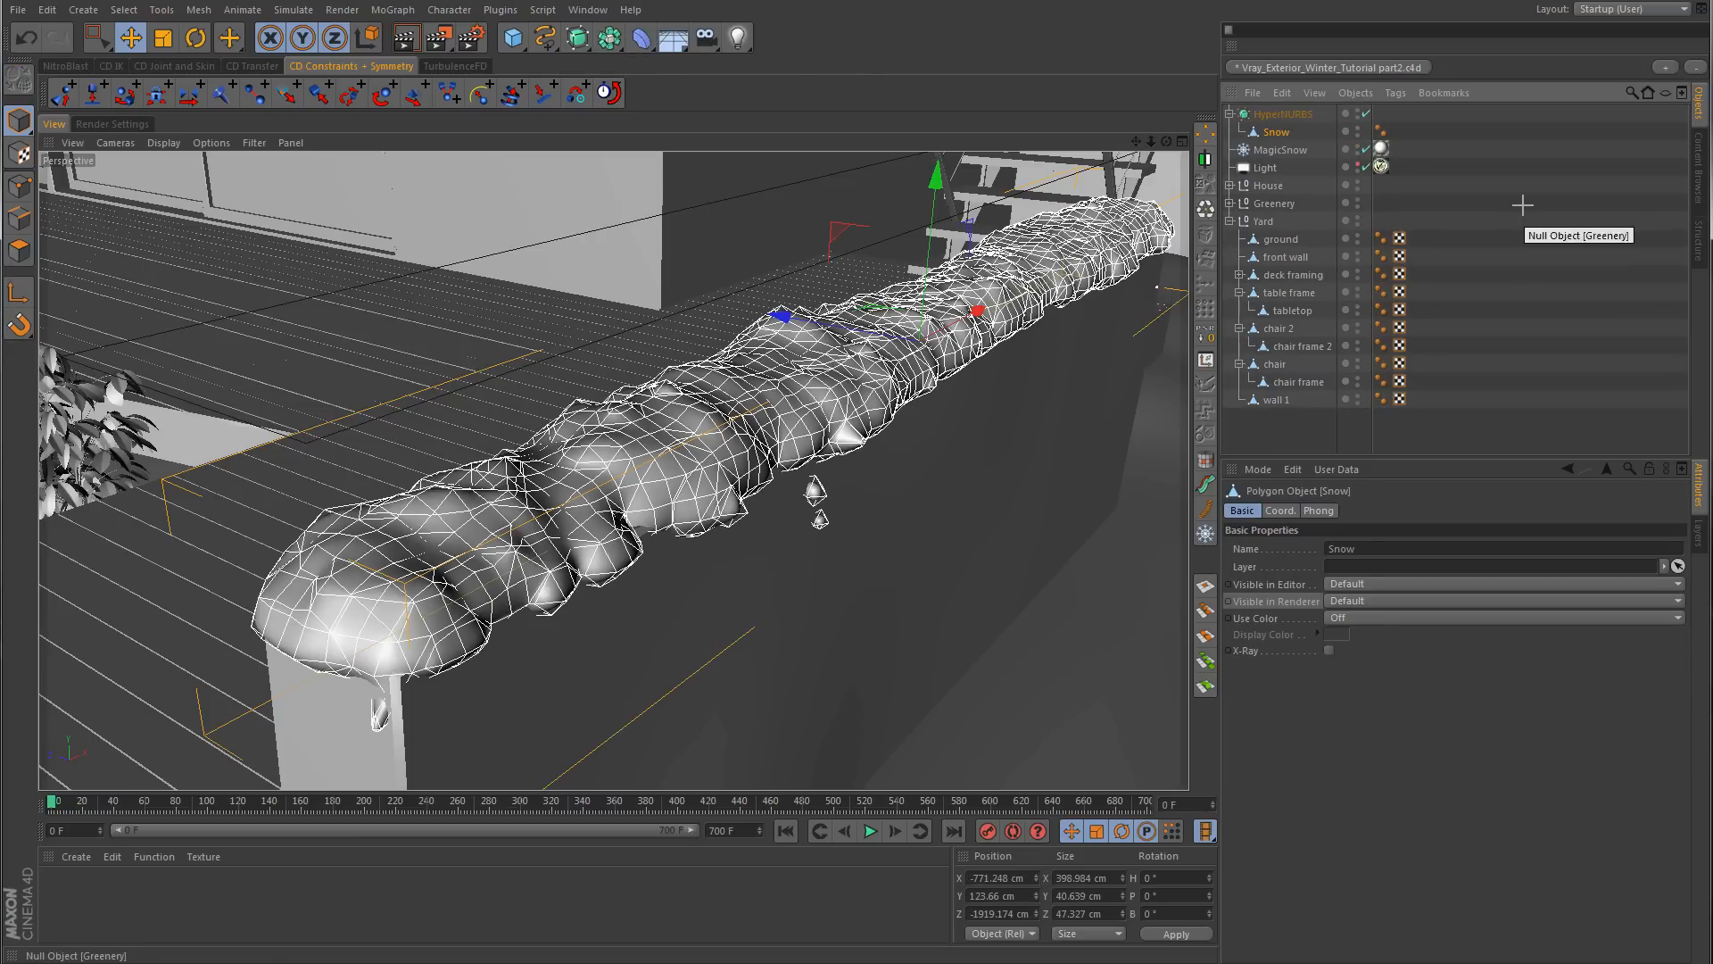
- Set the HyperNURBS object's Subdivision Editor value to 1
{"action": "left_click", "coordinate": [1523, 205]}
{"action": "left_click", "coordinate": [1297, 113]}
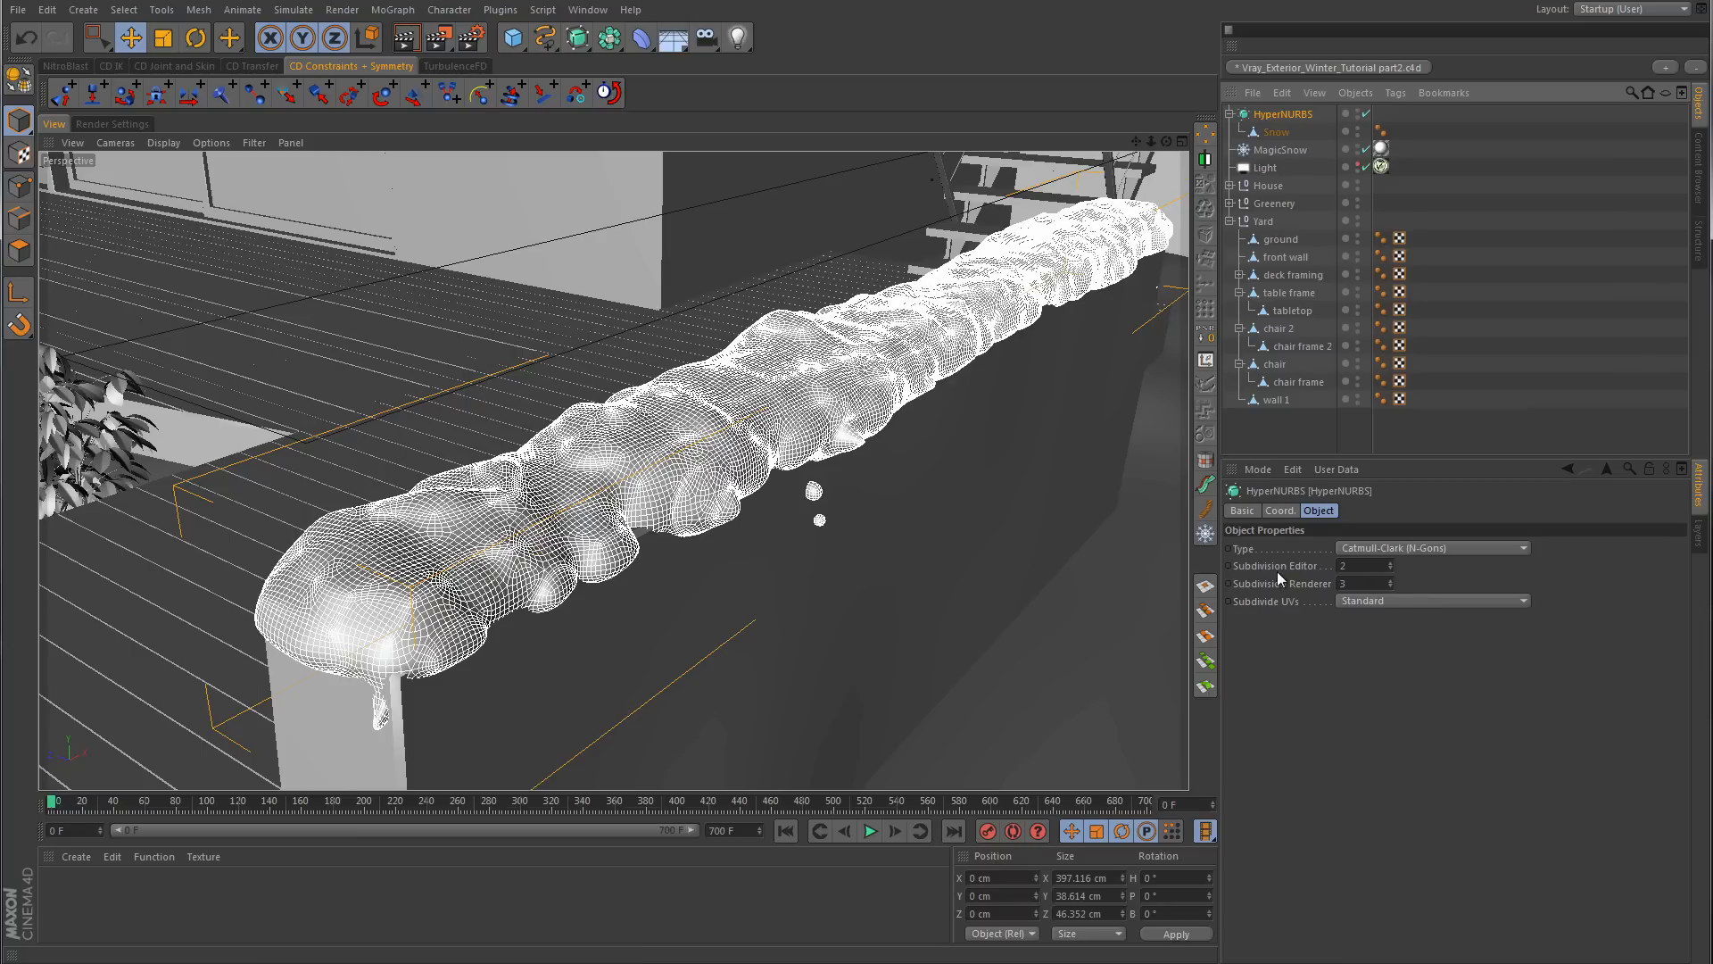
{"action": "left_click", "coordinate": [1389, 569]}
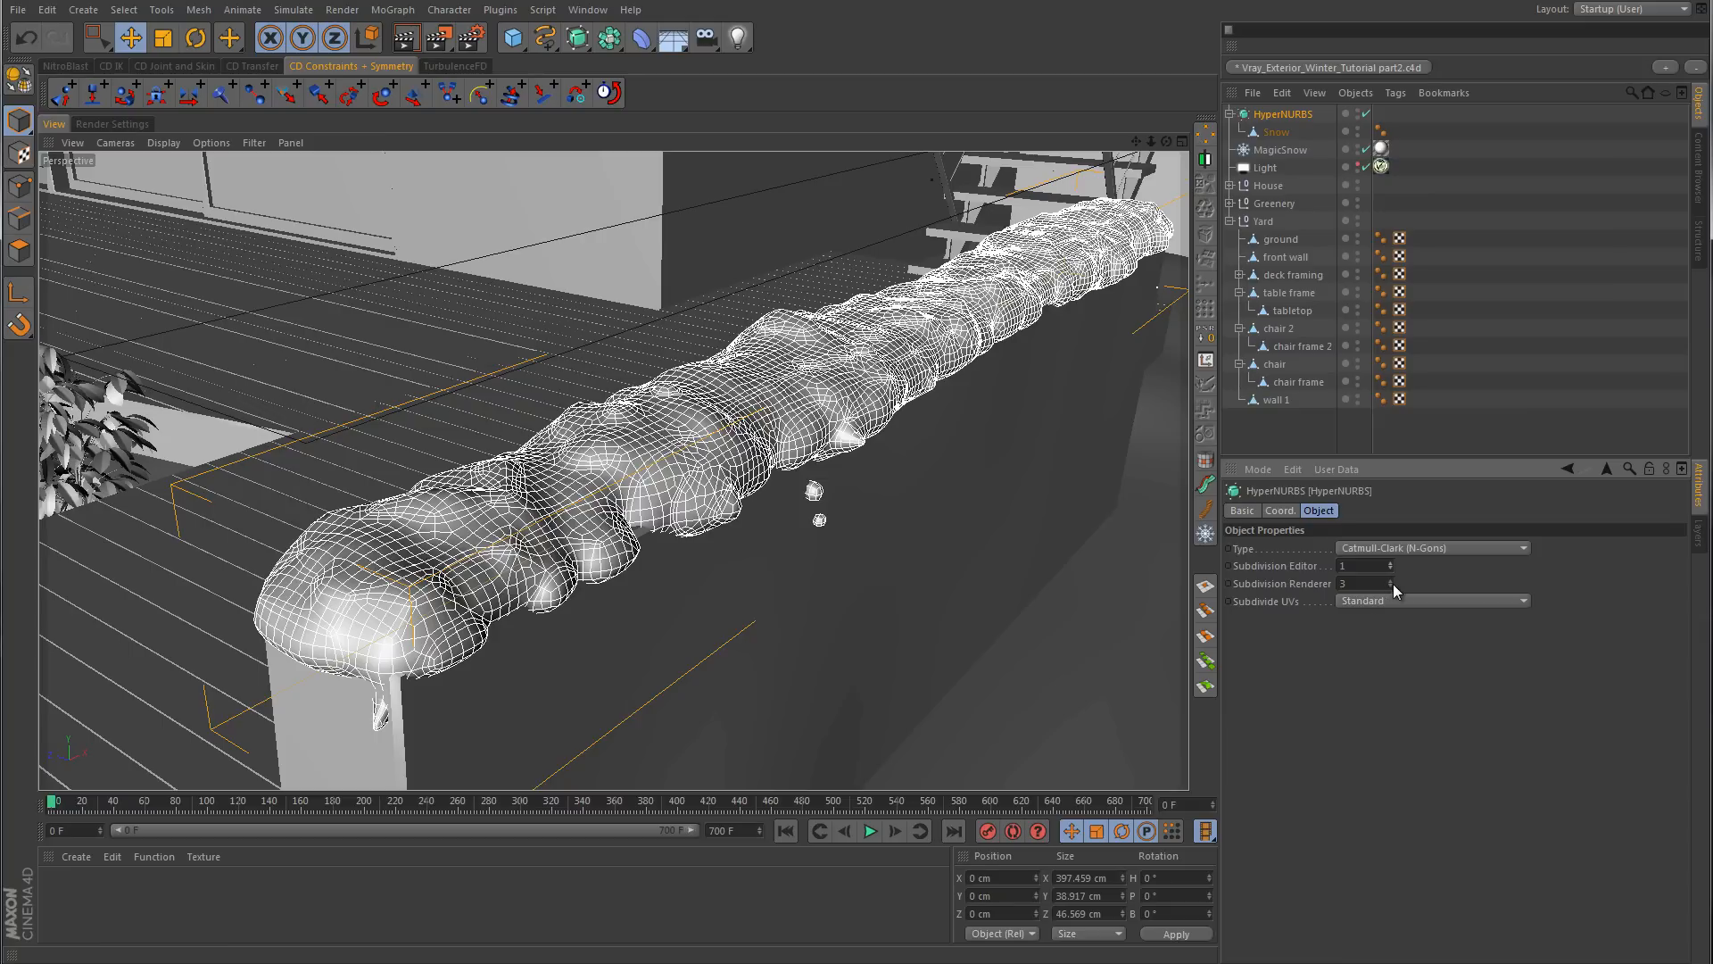
{"action": "left_click", "coordinate": [1492, 326]}
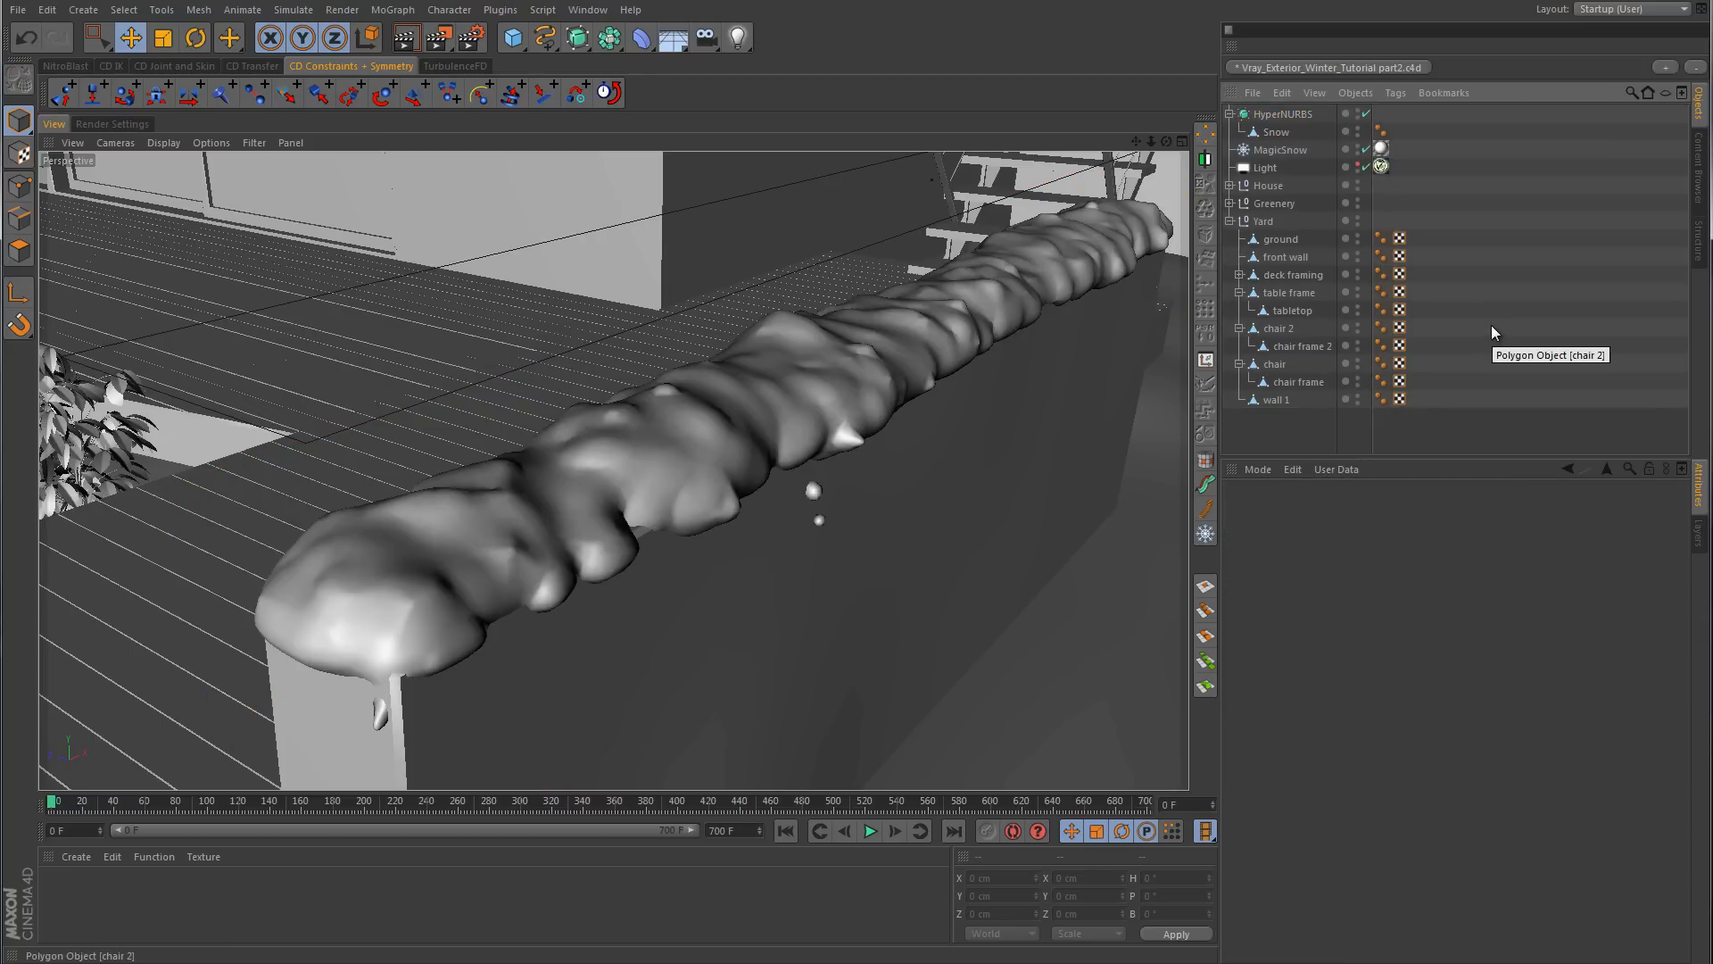
- Compare the wall snow with and without smoothing, and leave the HyperNURBS disabled
{"action": "left_click", "coordinate": [1367, 115]}
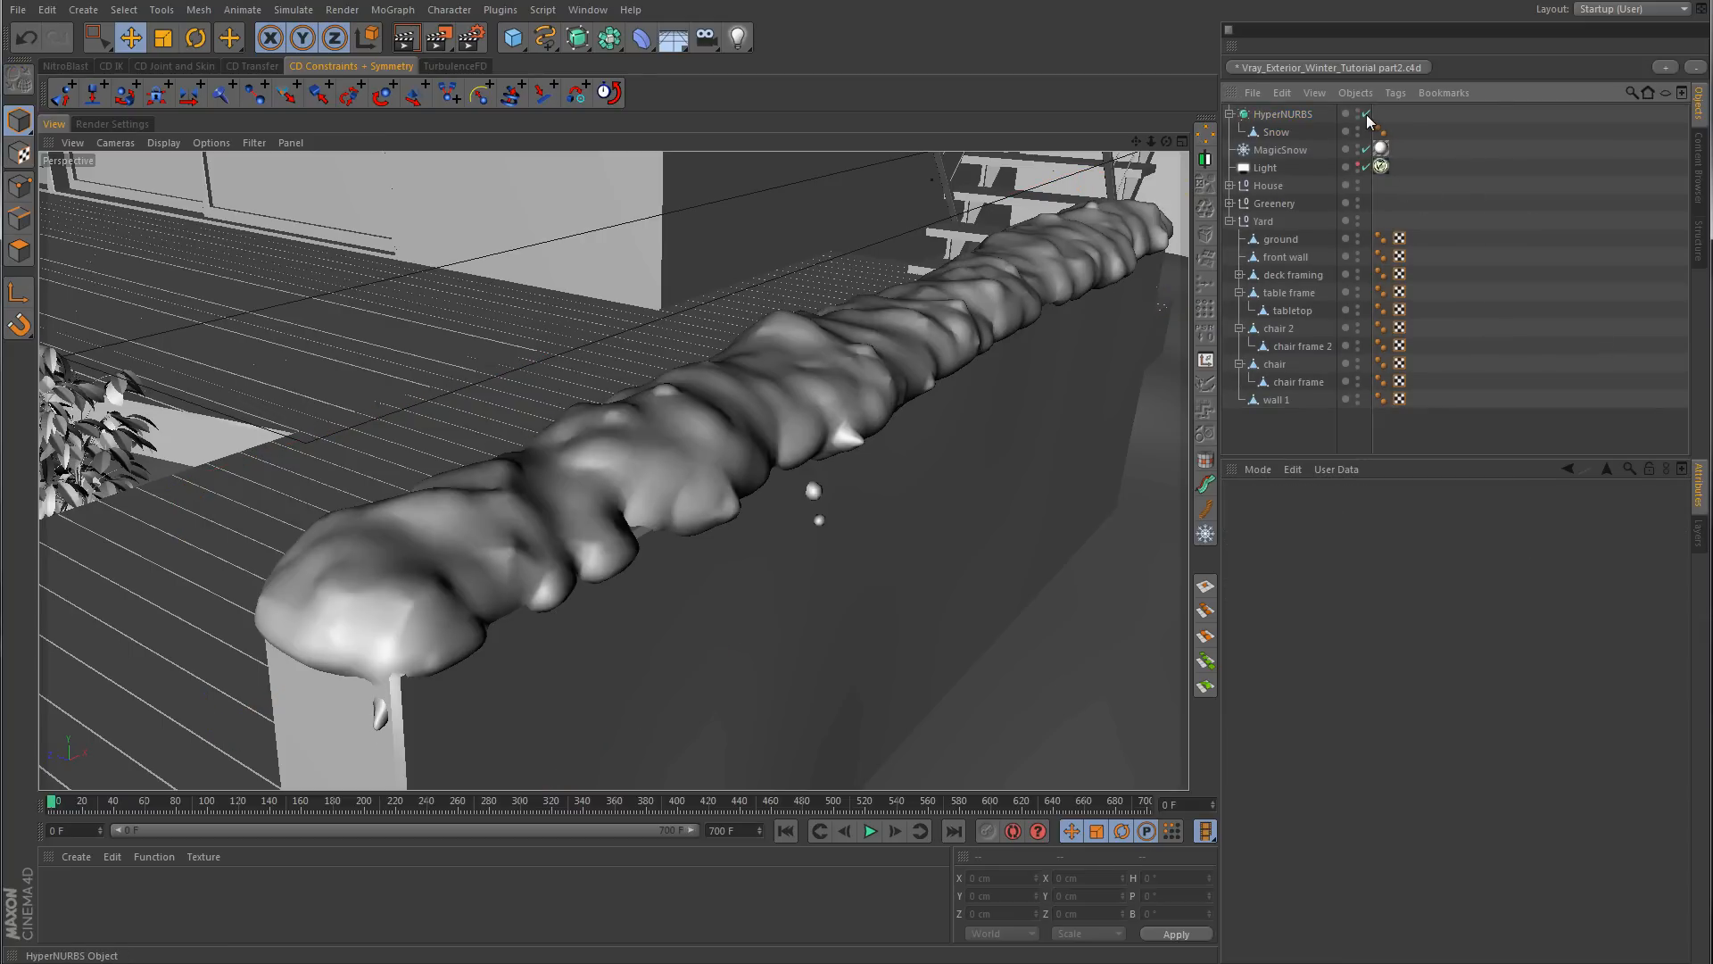
{"action": "left_click", "coordinate": [1366, 115]}
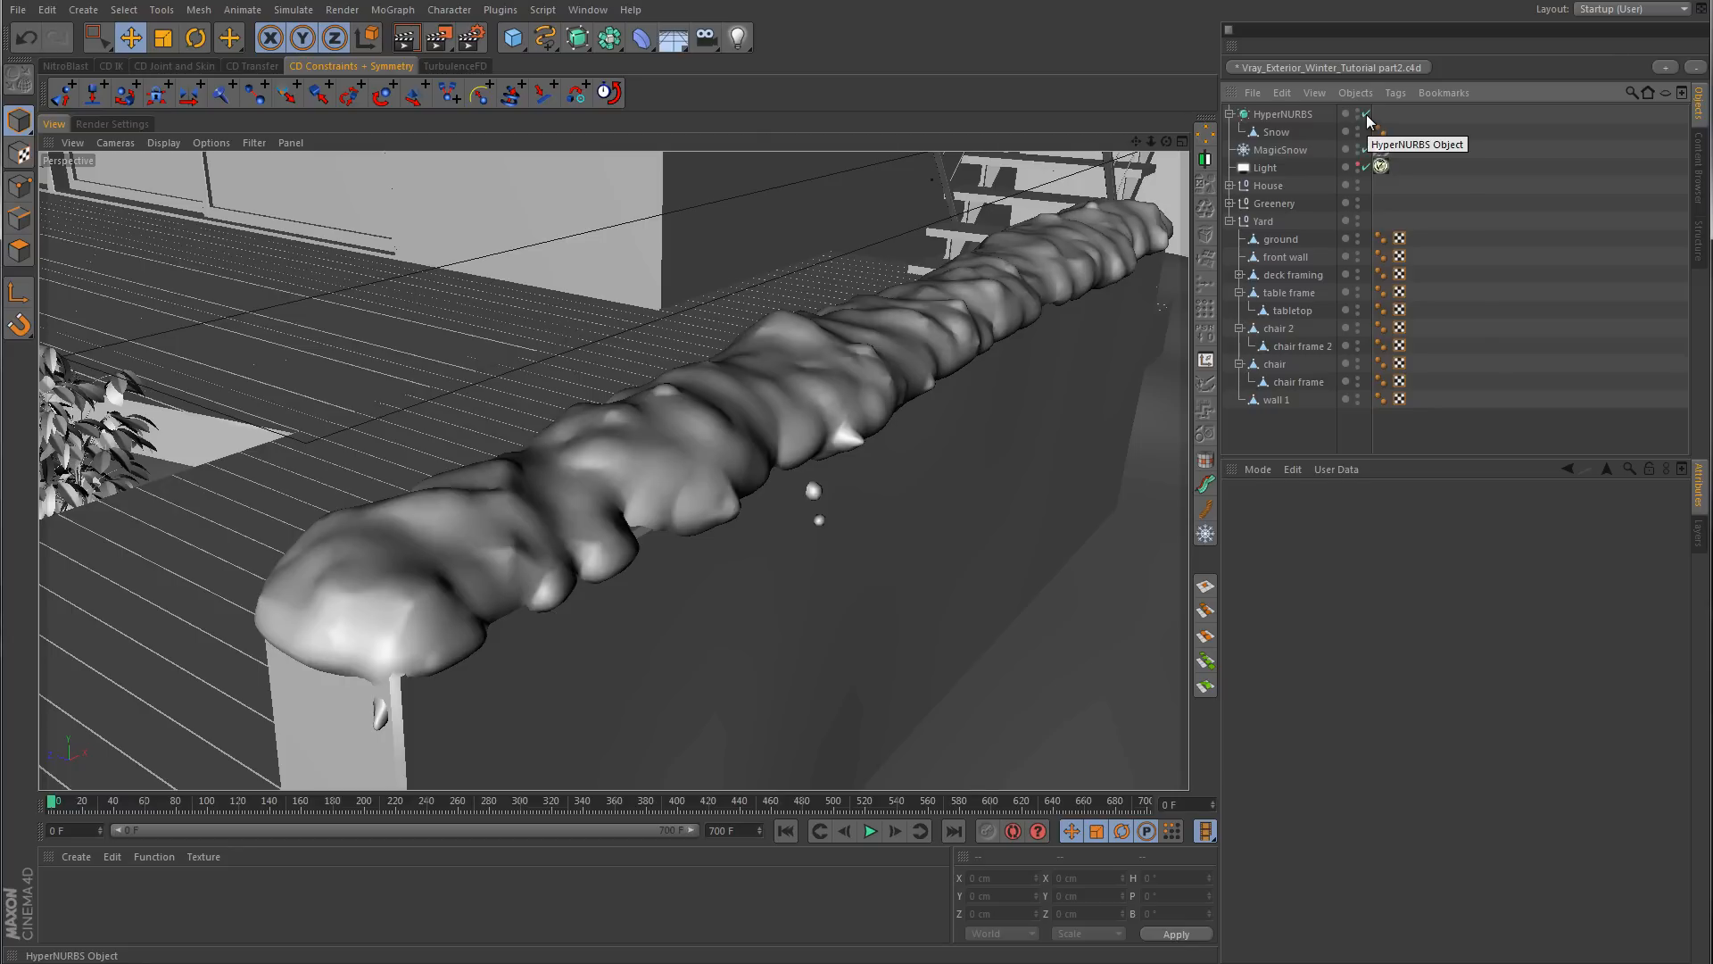
{"action": "left_click", "coordinate": [1366, 114]}
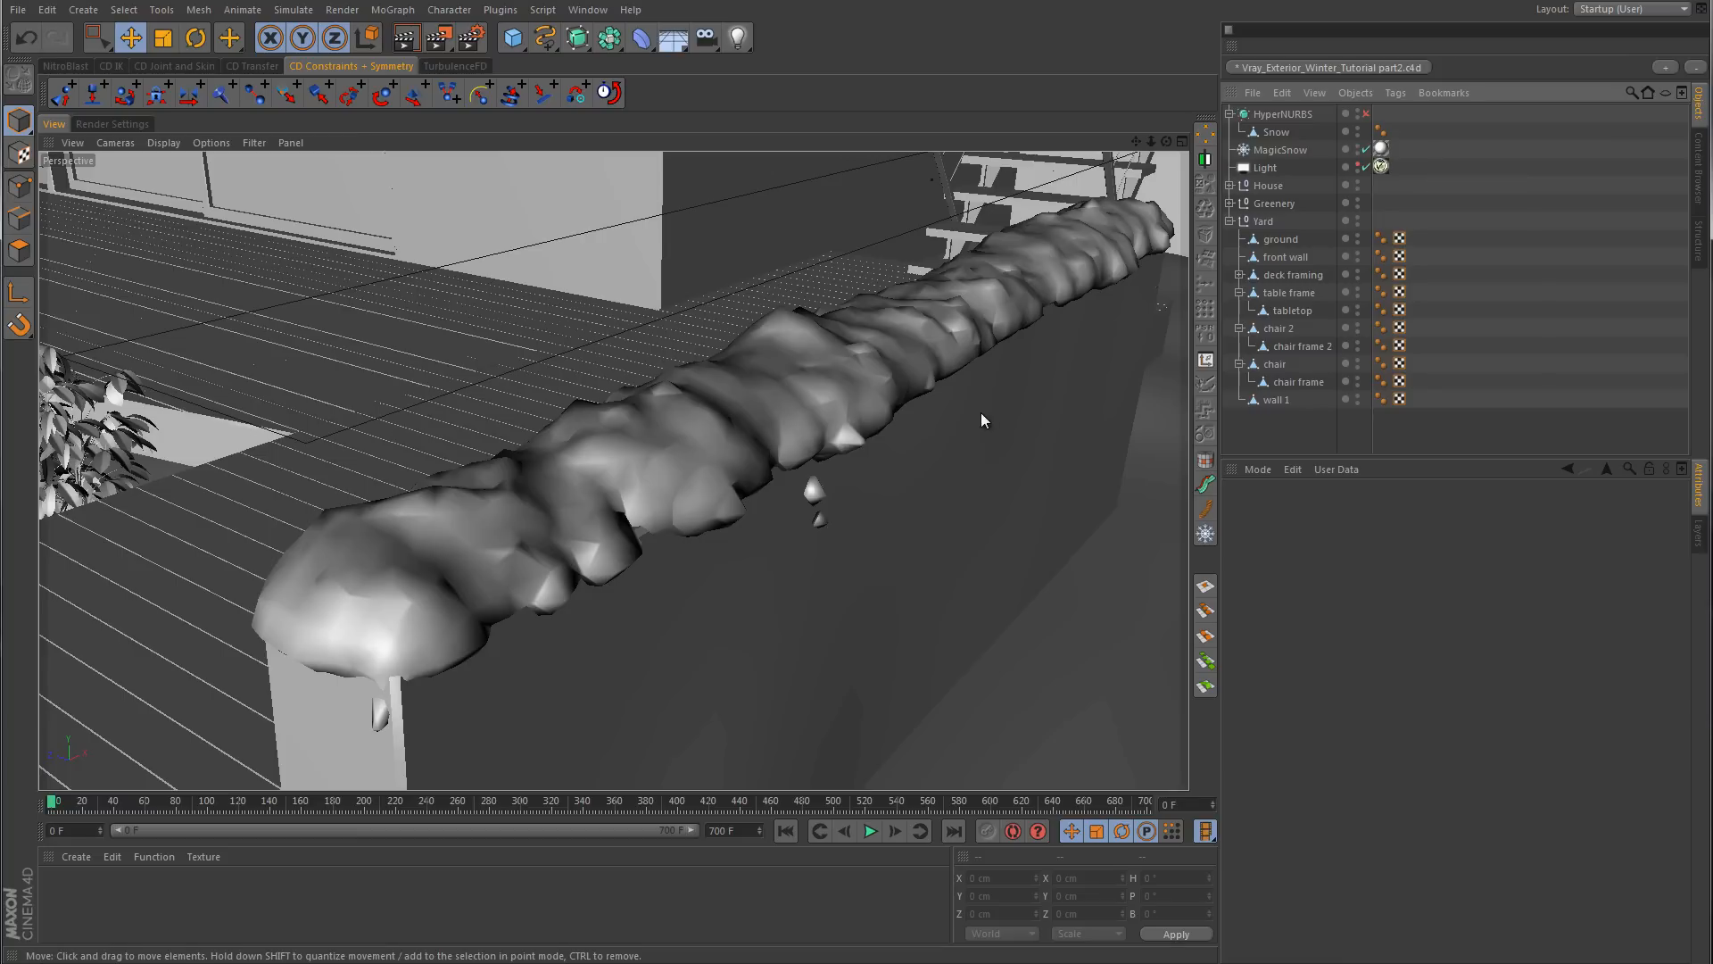
- Remove the front wall from the MagicSnow object's collision list
{"action": "scroll", "coordinate": [946, 436], "scroll_direction": "down", "scroll_amount": 6}
{"action": "left_click_drag", "start_coordinate": [923, 450], "coordinate": [966, 388], "text": "alt"}
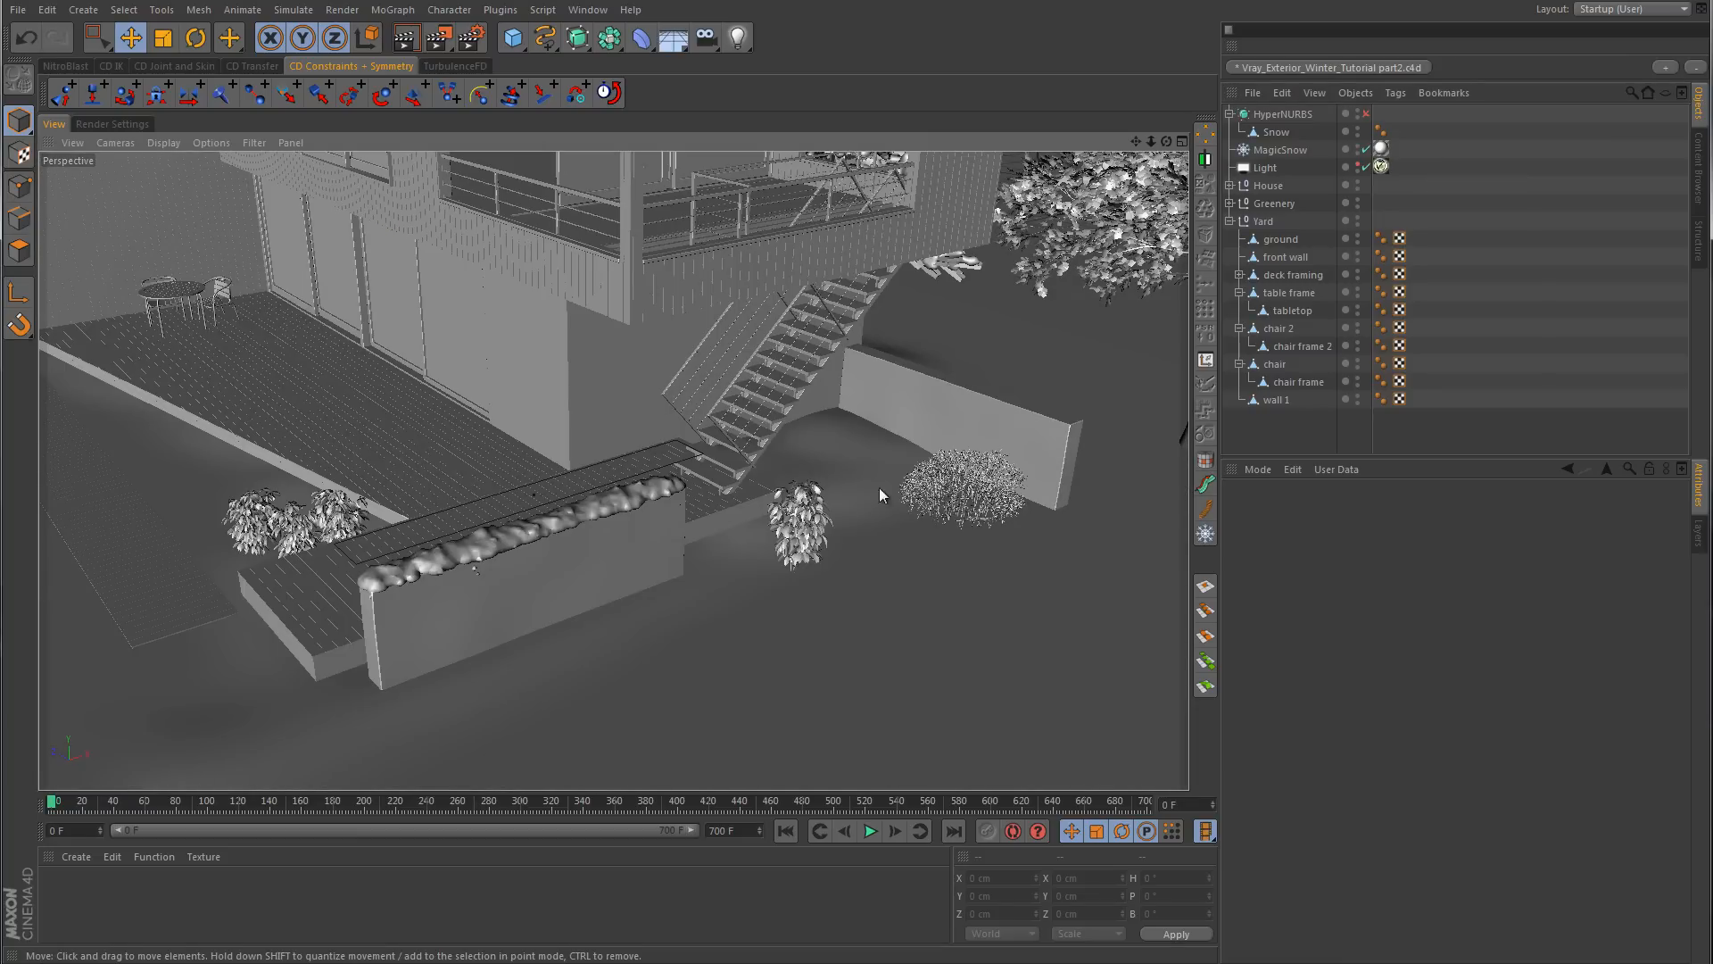
{"action": "left_click", "coordinate": [1280, 150]}
{"action": "right_click", "coordinate": [1336, 698]}
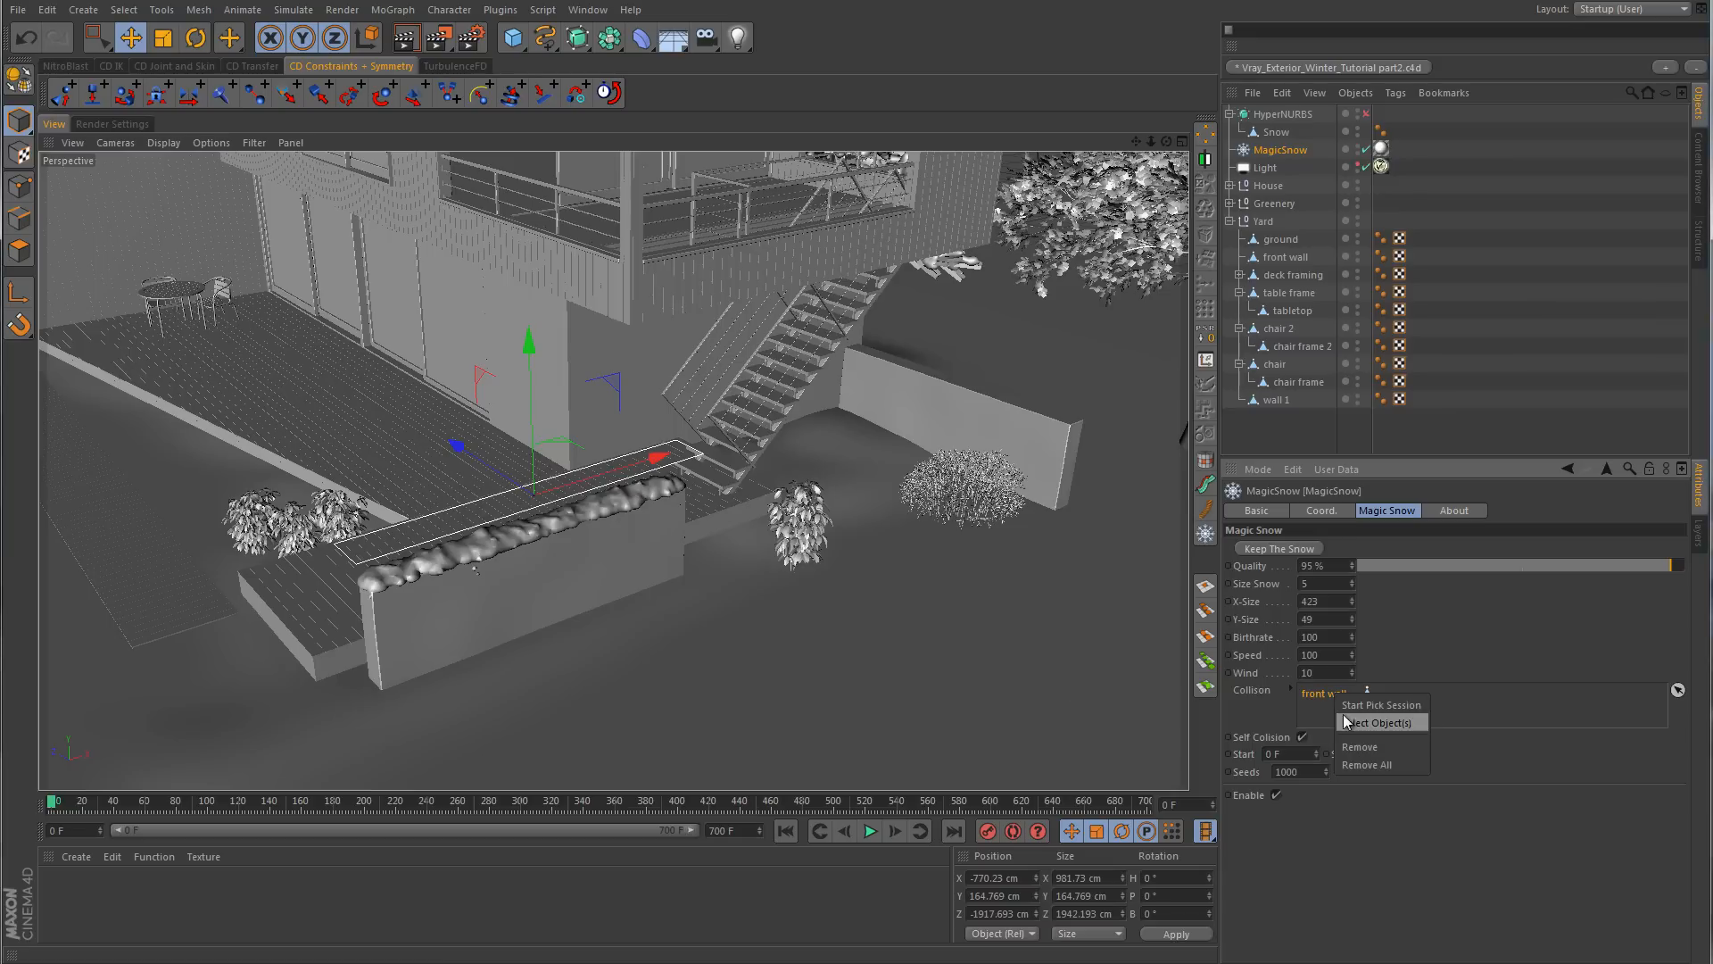
{"action": "left_click", "coordinate": [1362, 748]}
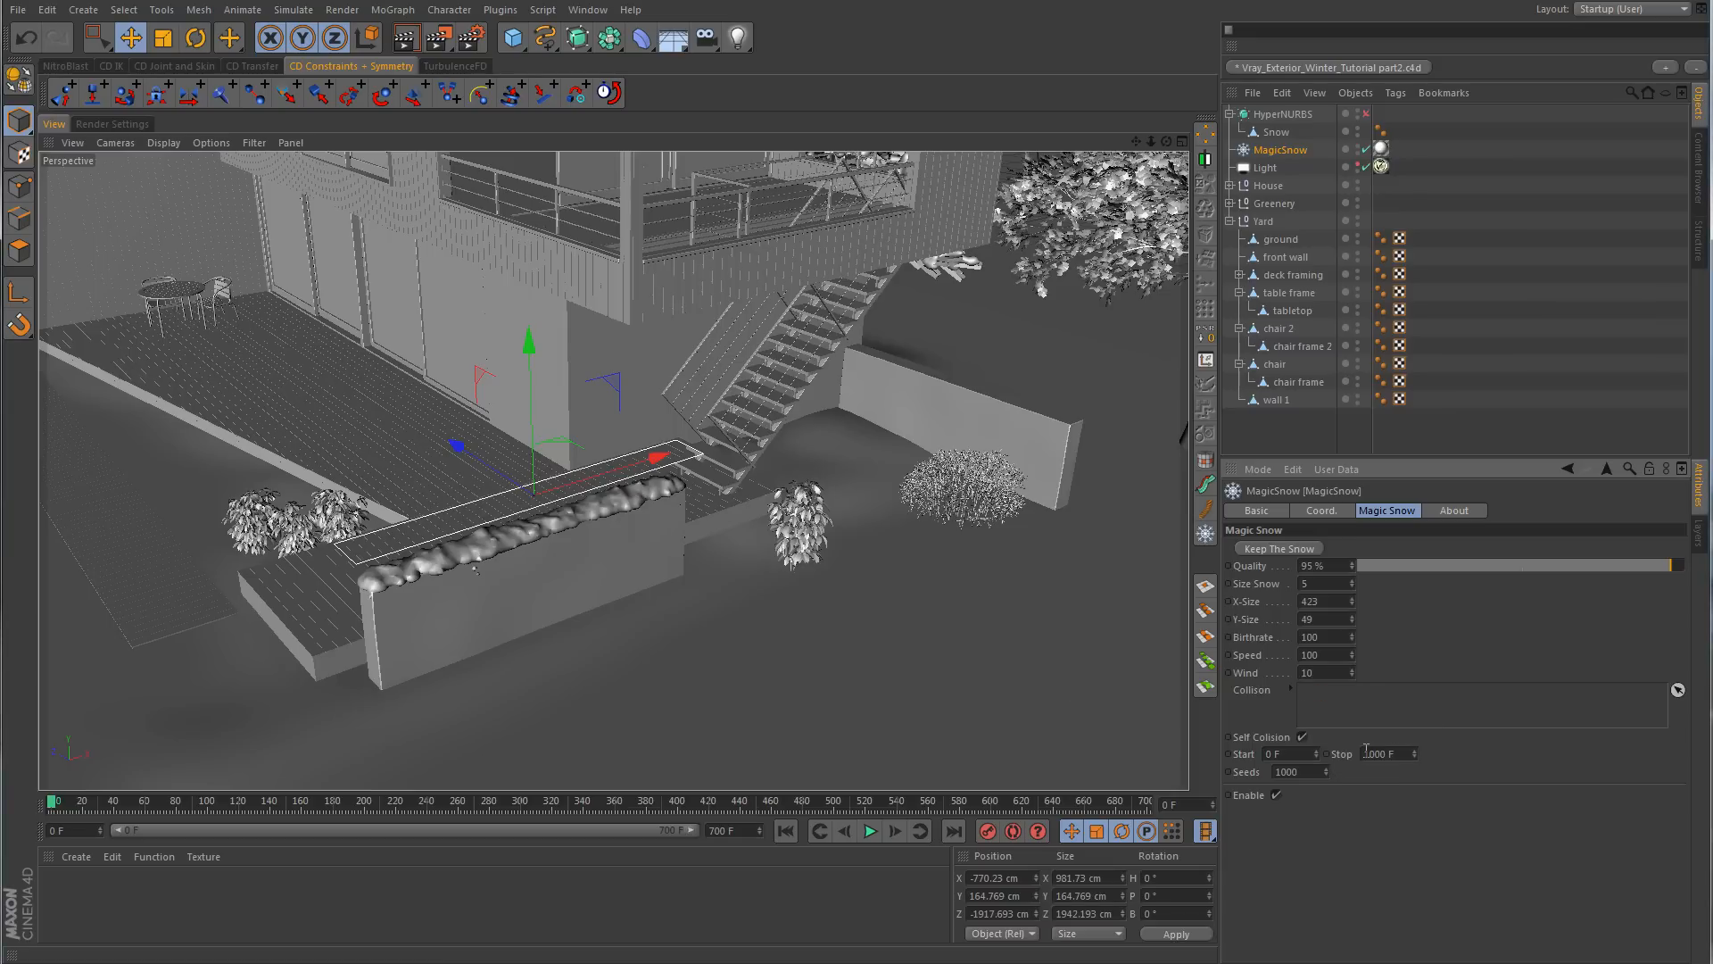
- Locate the front bush in the Greenery group and assign it as the MagicSnow collision object
{"action": "left_click", "coordinate": [808, 531]}
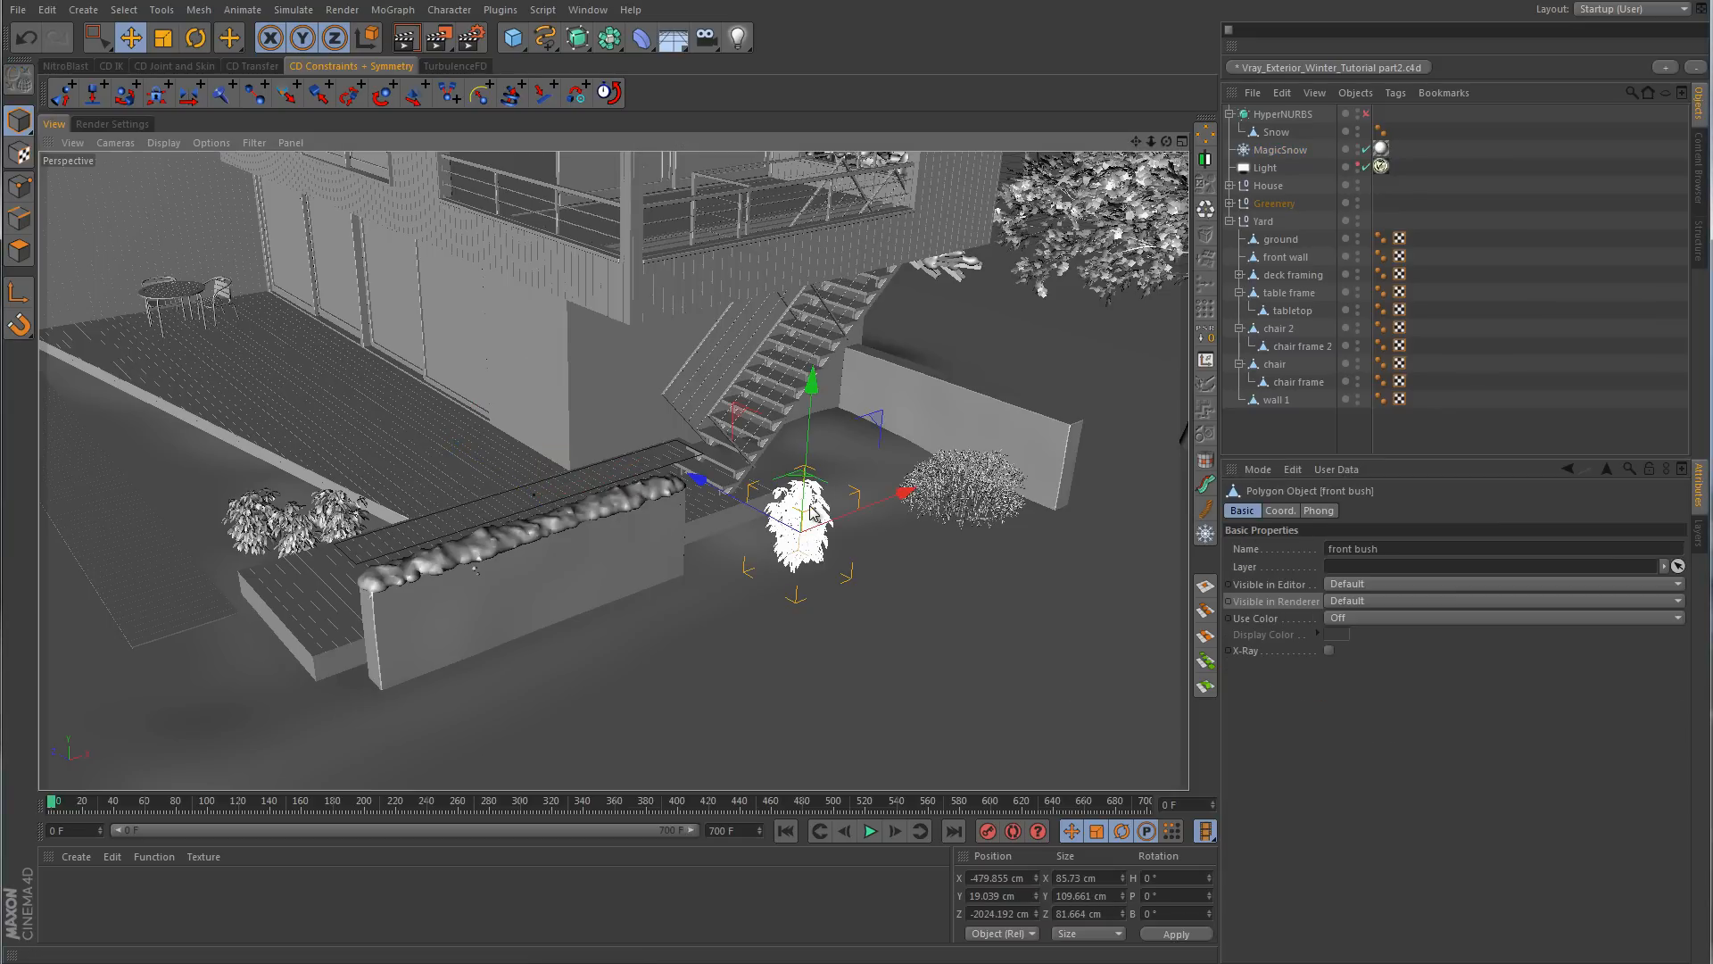
{"action": "left_click", "coordinate": [1230, 222]}
{"action": "left_click", "coordinate": [1229, 203]}
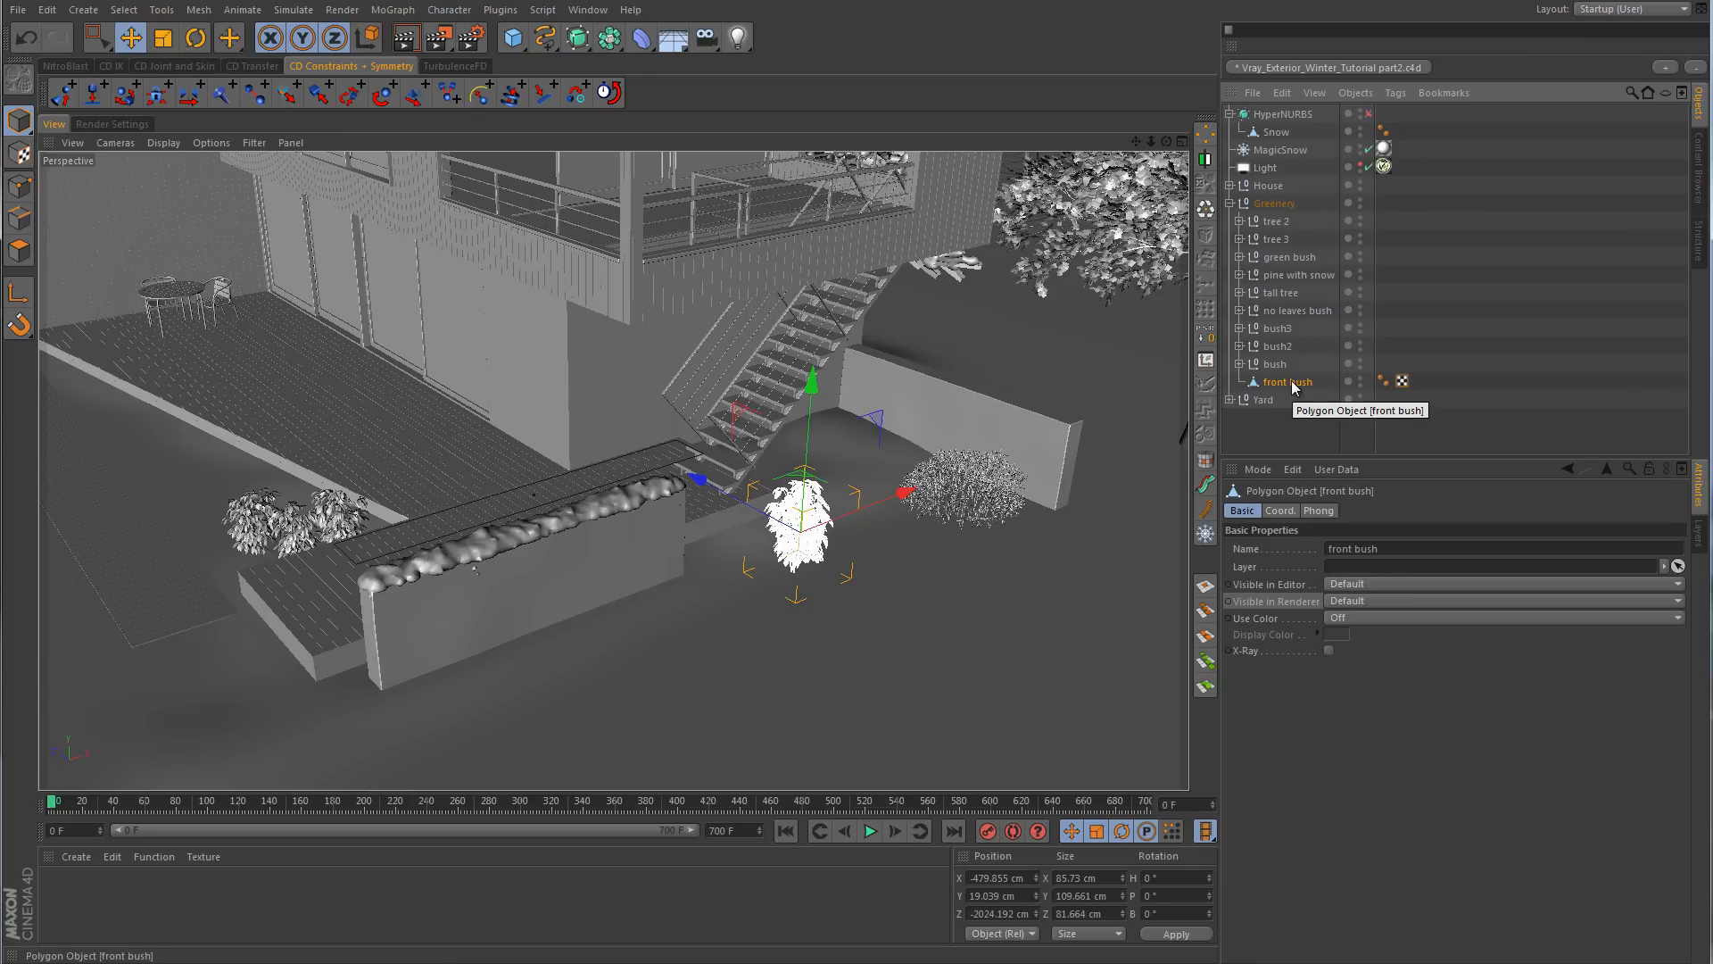
{"action": "left_click", "coordinate": [1285, 150]}
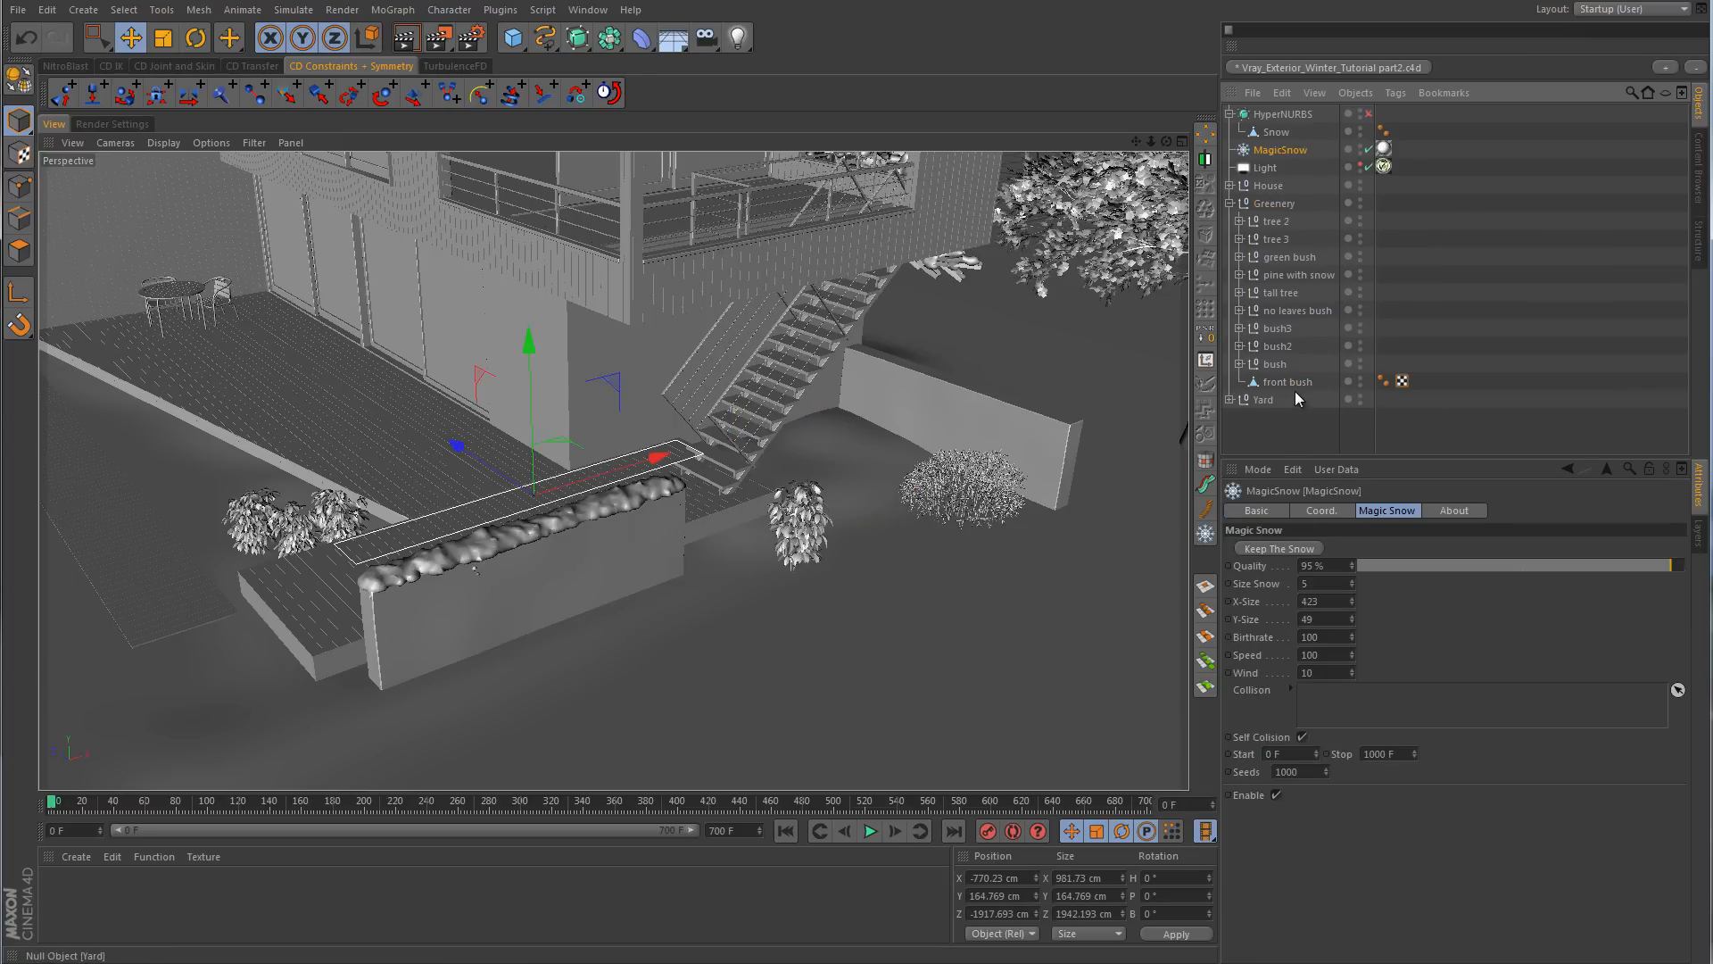
{"action": "left_click_drag", "start_coordinate": [1293, 382], "coordinate": [1346, 703]}
- Move the MagicSnow emitter over the front bush, at about X -478 and Z -2022 cm, with X-Size 104 and Y-Size 102
{"action": "middle_click", "coordinate": [1003, 315]}
{"action": "middle_click", "coordinate": [1003, 316]}
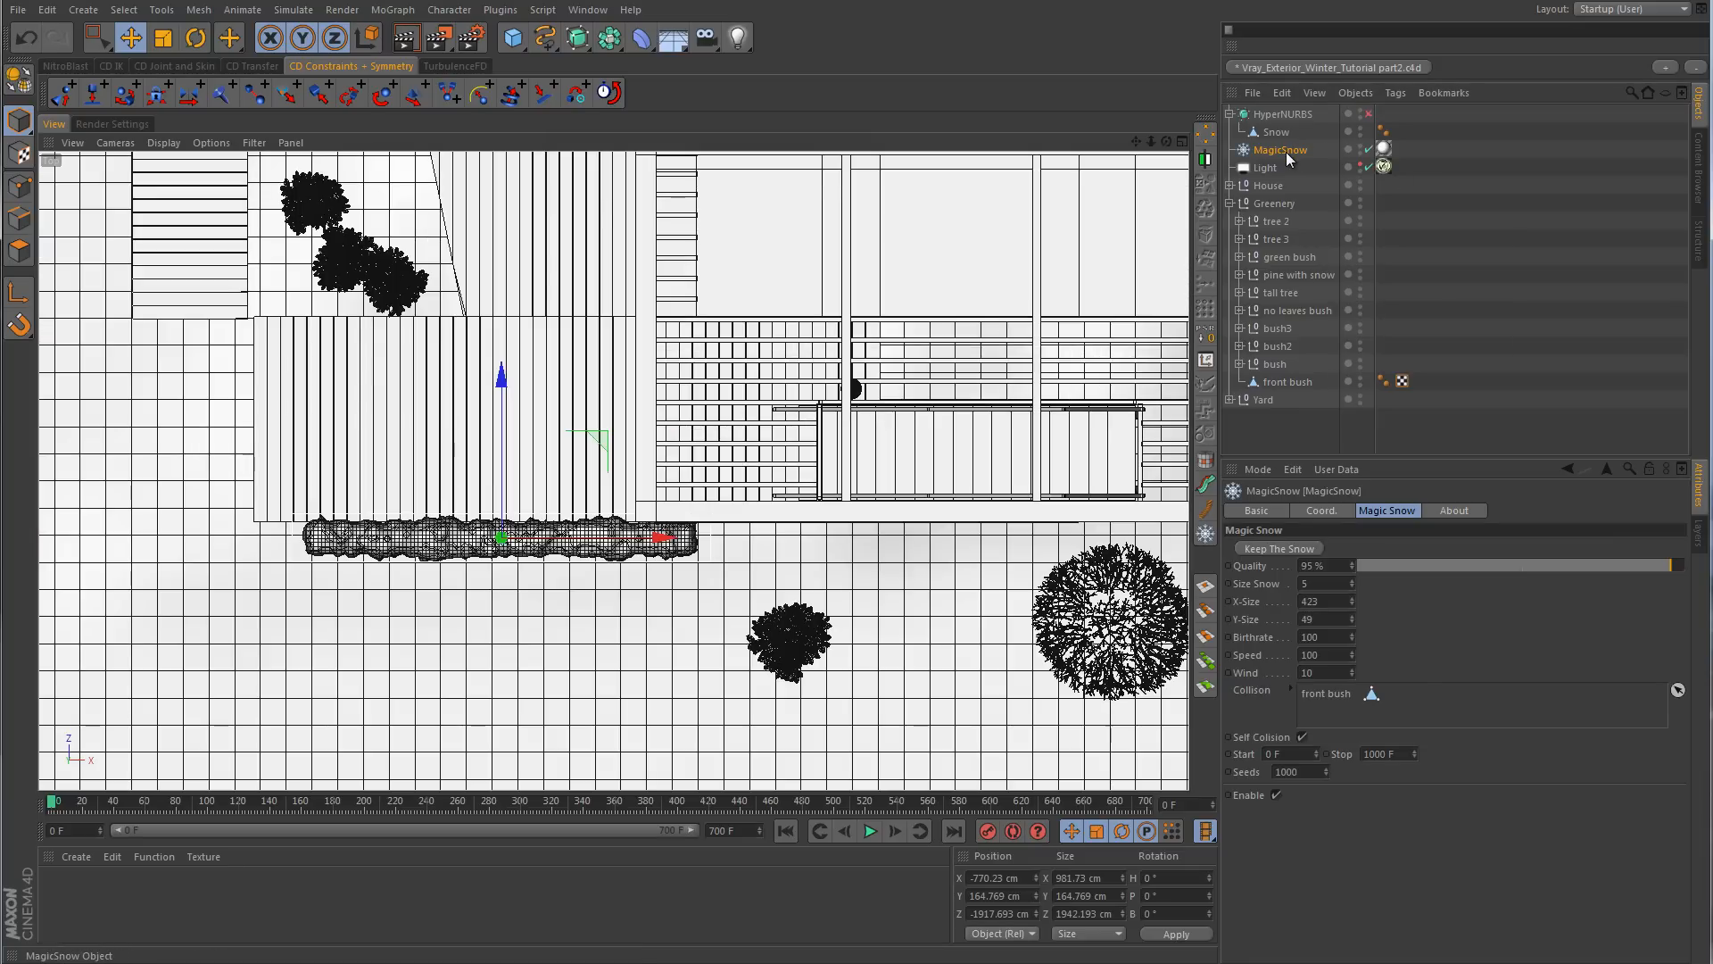
{"action": "left_click_drag", "start_coordinate": [598, 432], "coordinate": [890, 542]}
{"action": "left_click_drag", "start_coordinate": [1351, 605], "coordinate": [1352, 601]}
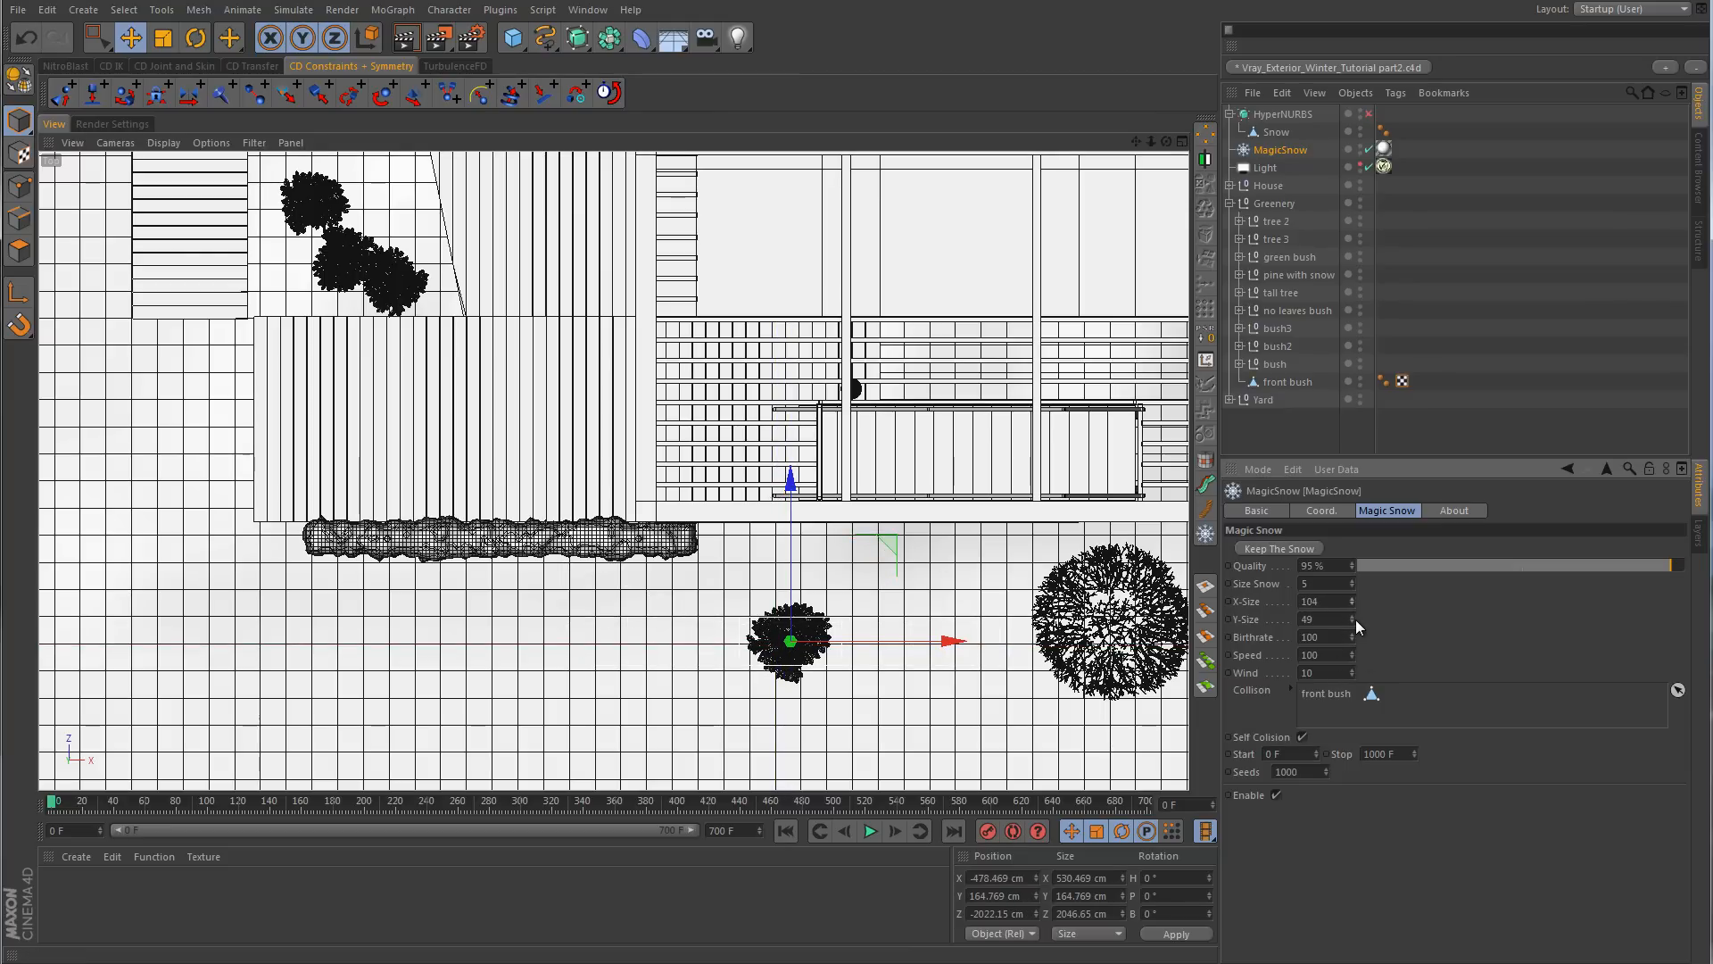
{"action": "left_click_drag", "start_coordinate": [1351, 620], "coordinate": [1352, 621]}
- Preview the snow building up on the front bush up close and return to frame 0
{"action": "middle_click", "coordinate": [968, 494]}
{"action": "middle_click", "coordinate": [479, 389]}
{"action": "right_click_drag", "start_coordinate": [890, 529], "coordinate": [1178, 527], "text": "alt"}
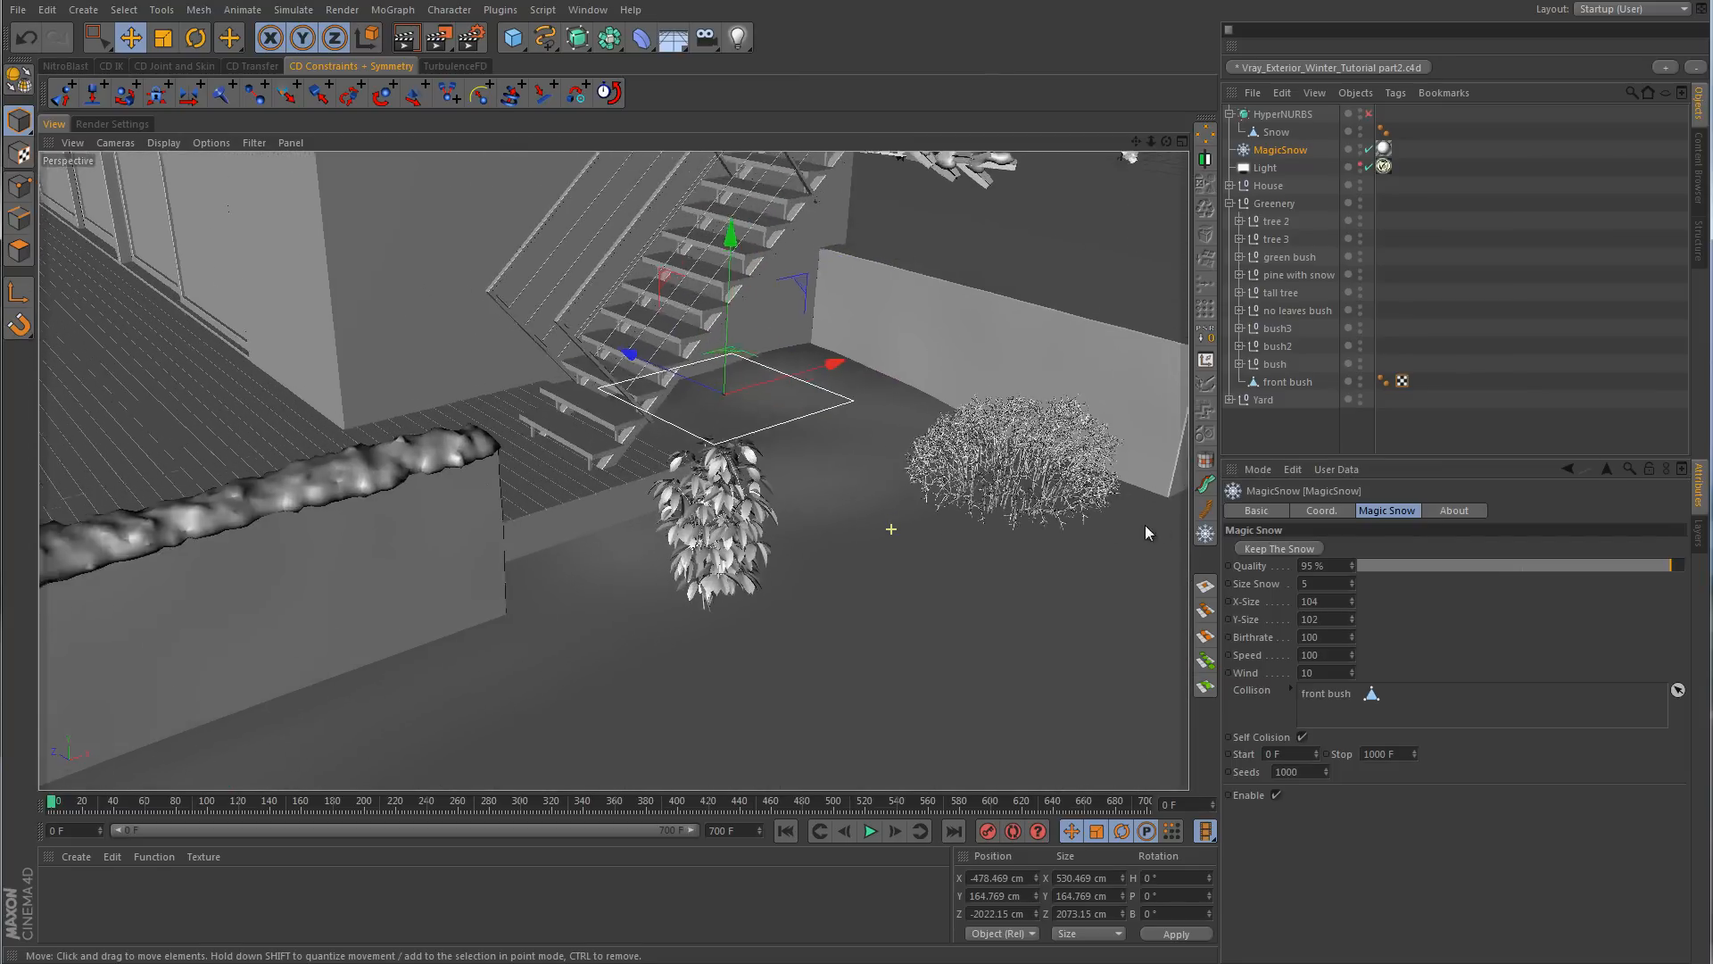
{"action": "middle_click_drag", "start_coordinate": [796, 477], "coordinate": [837, 490], "text": "alt"}
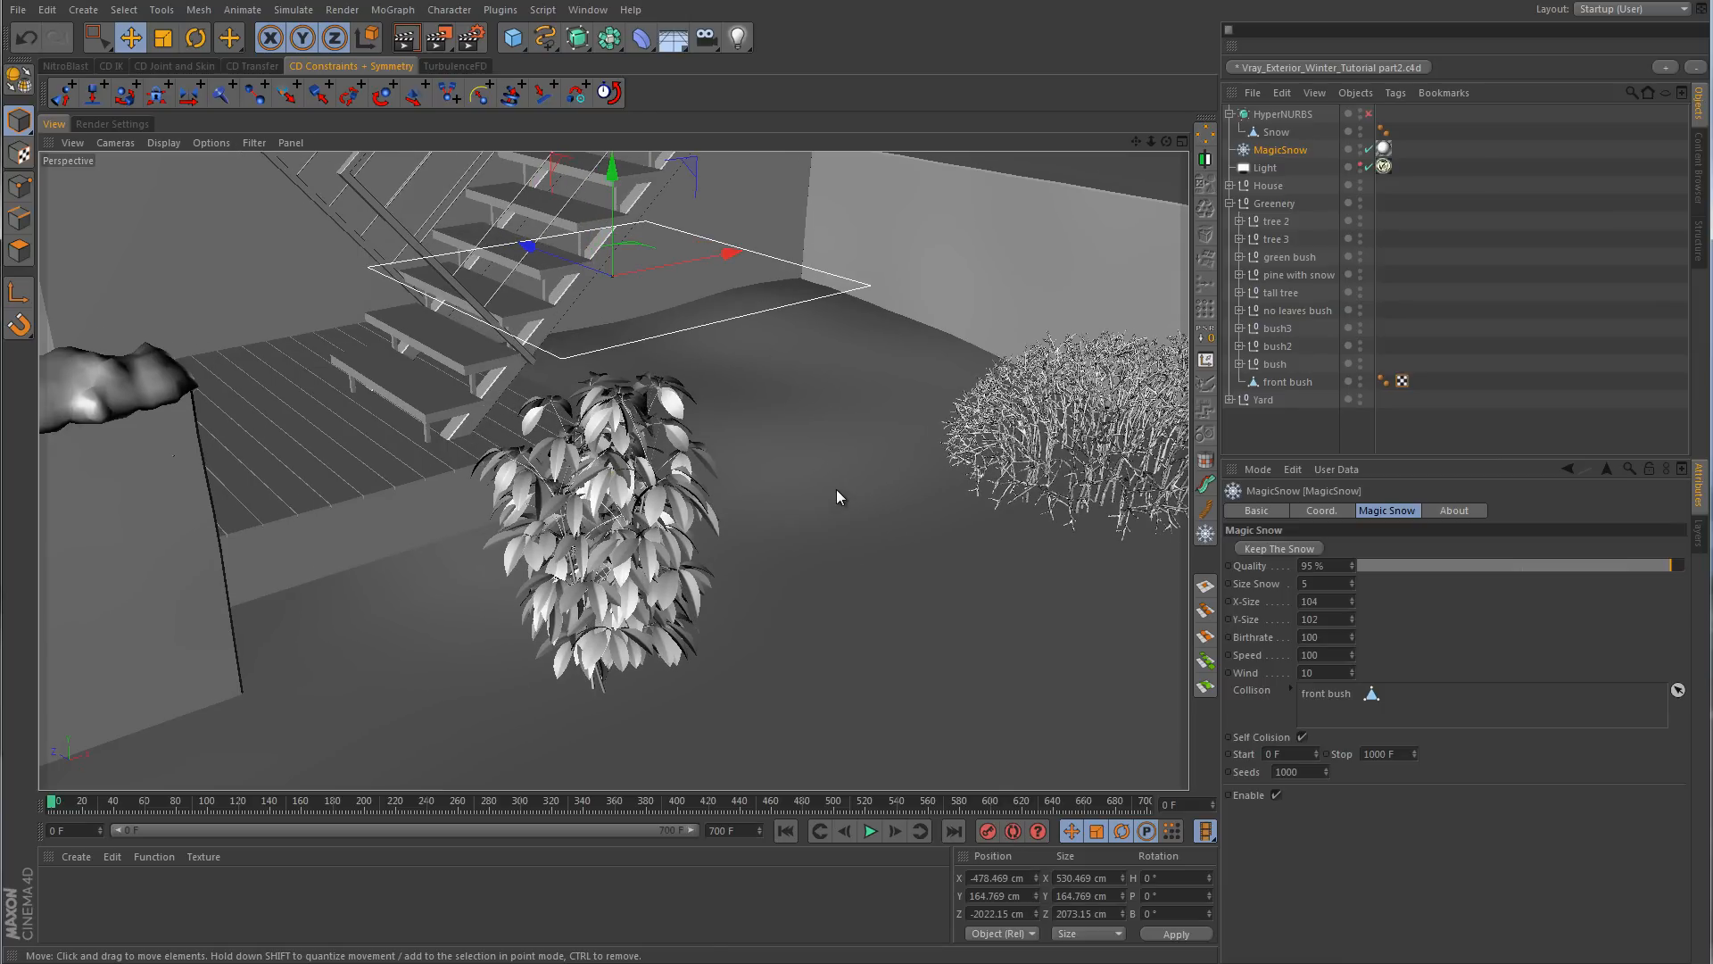
{"action": "left_click", "coordinate": [870, 831]}
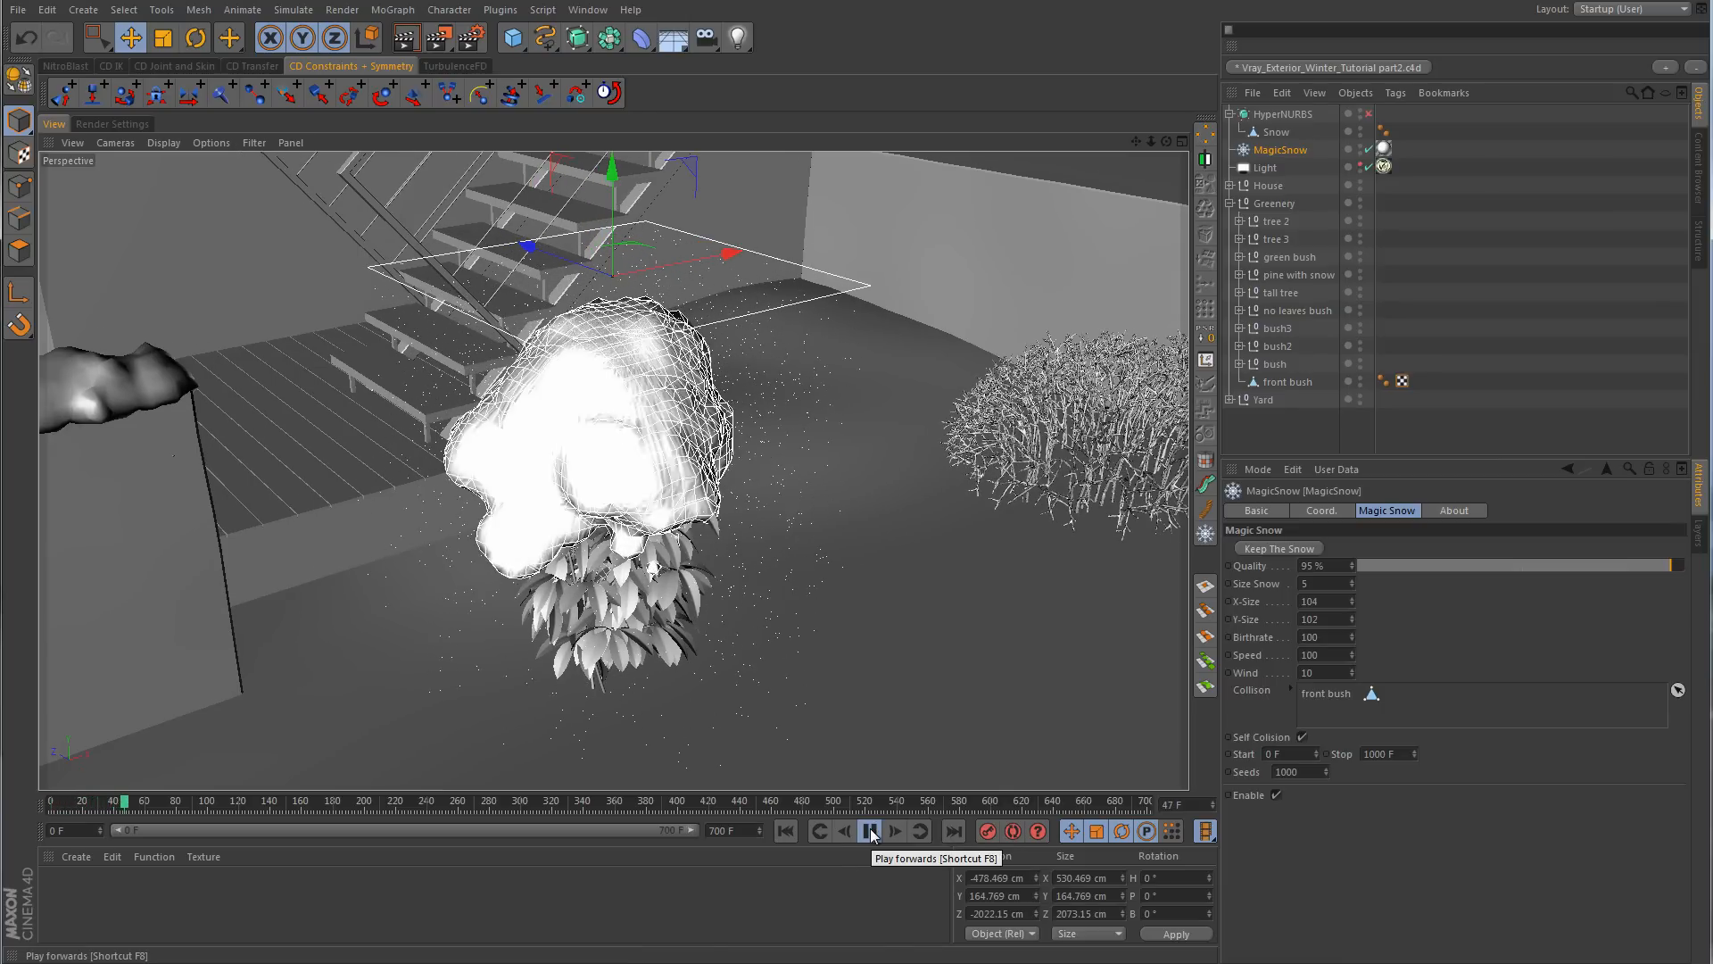
{"action": "left_click", "coordinate": [870, 831]}
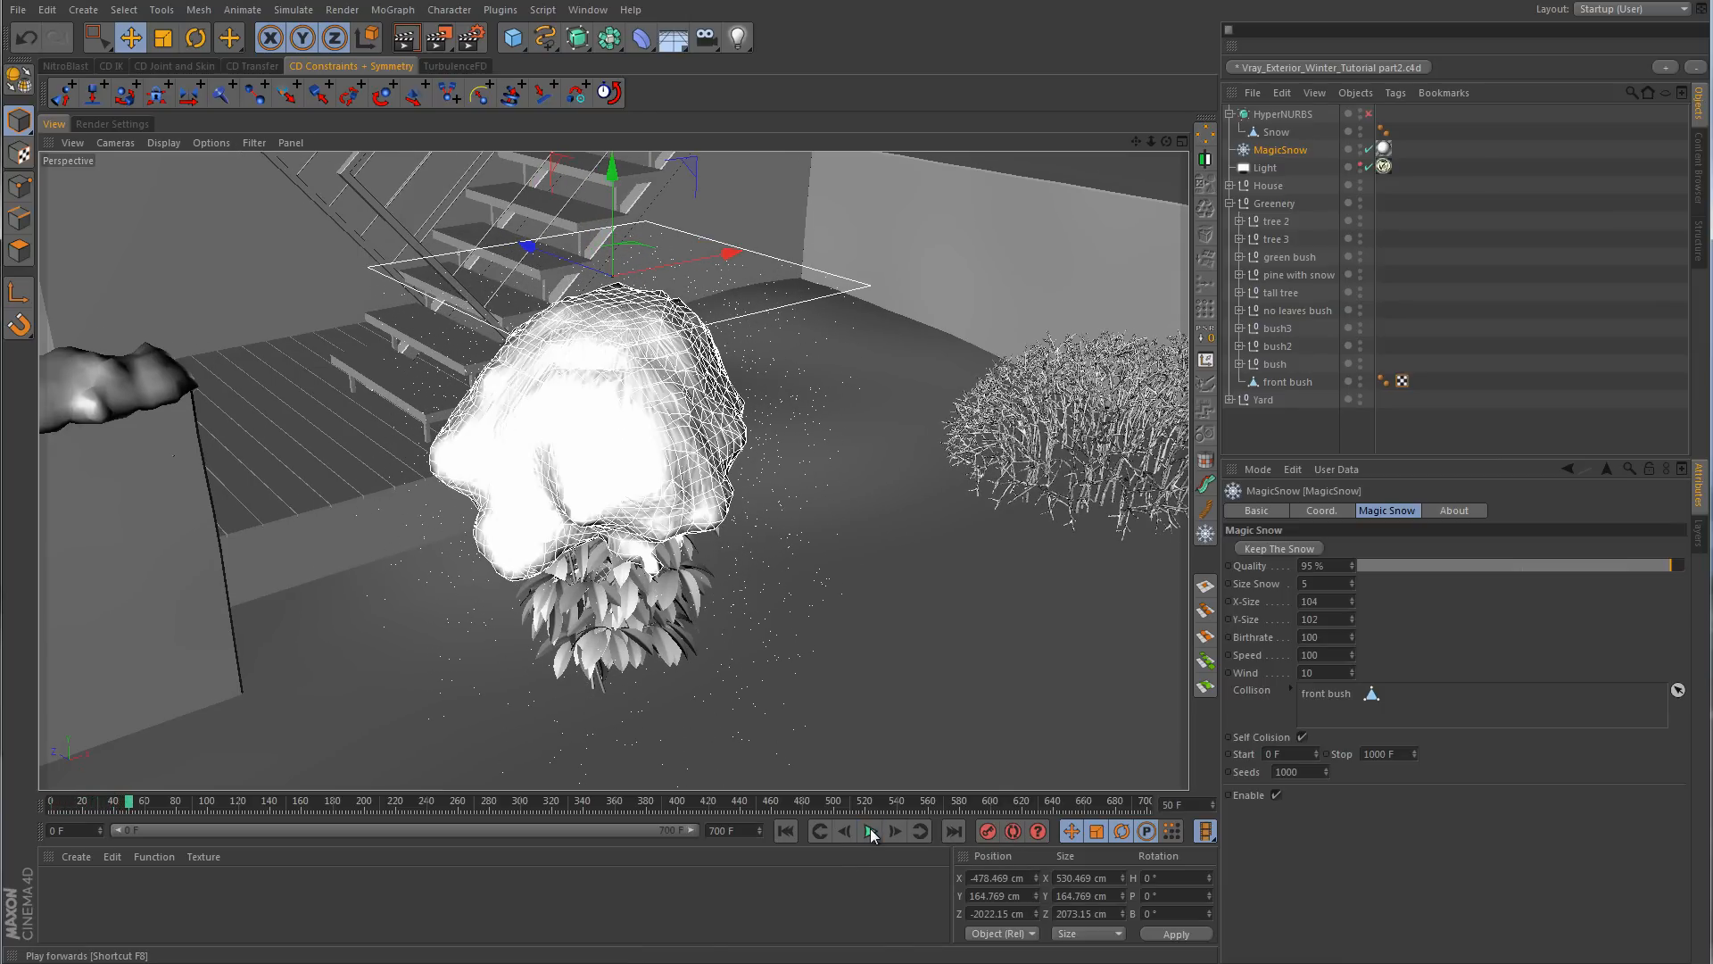
{"action": "left_click", "coordinate": [785, 831]}
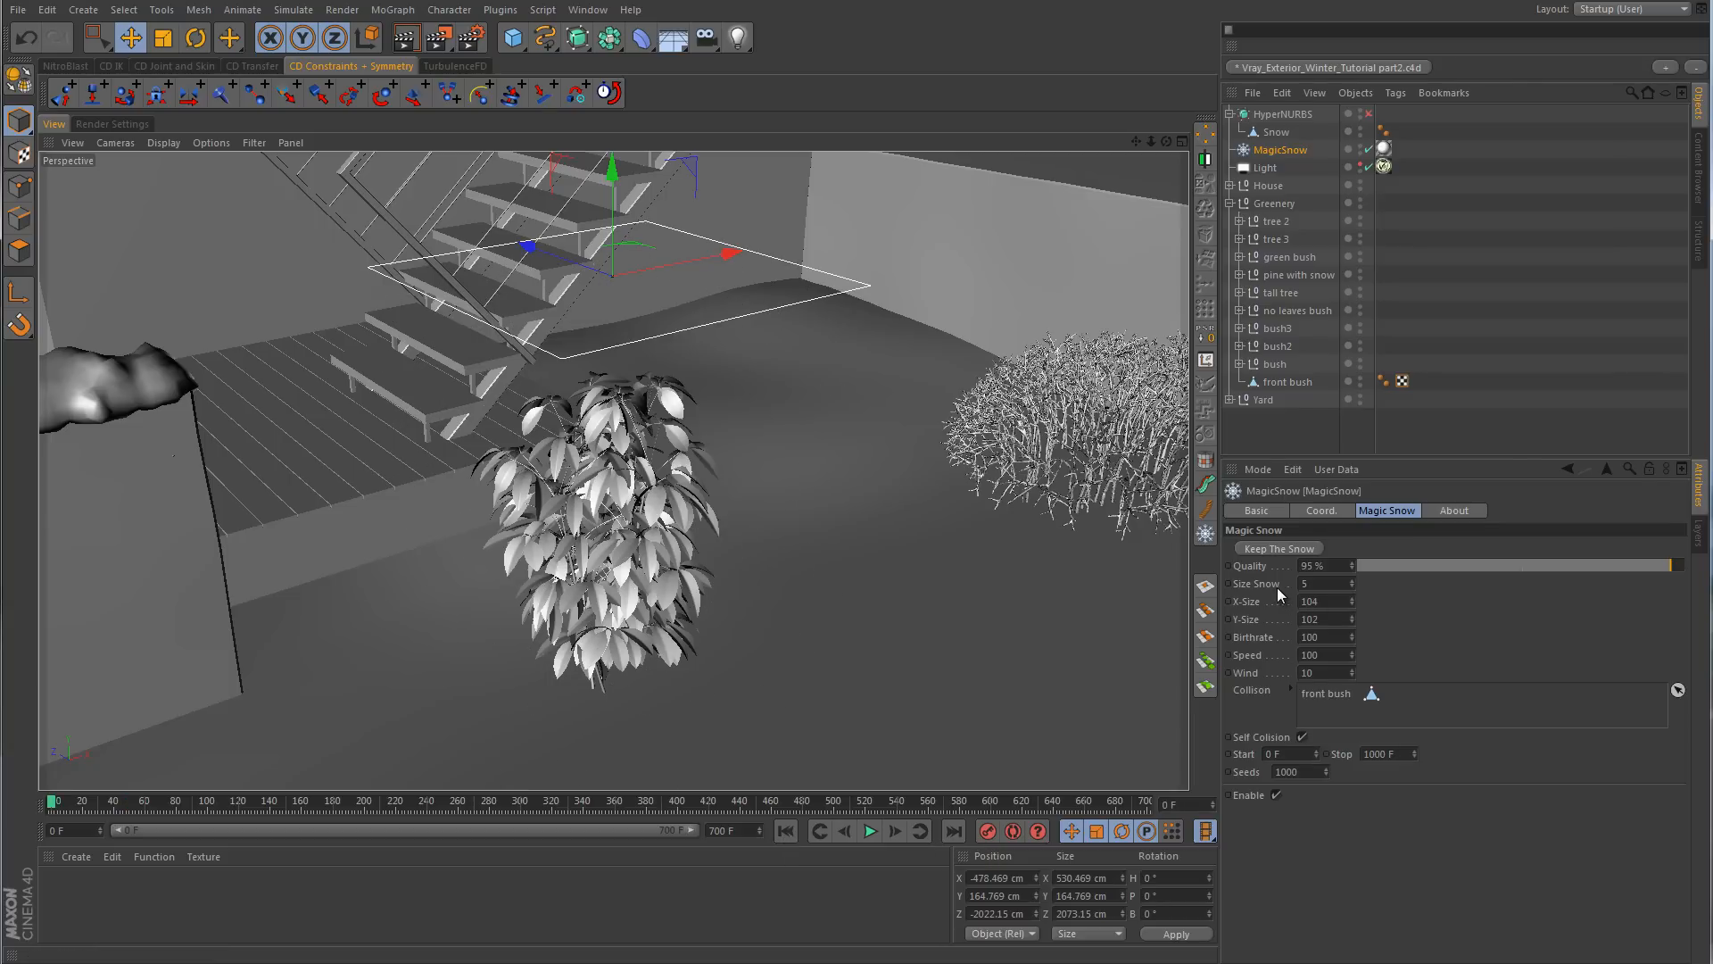
- Set Size Snow to 3 and simulate the snow on the front bush to about frame 66
{"action": "left_click", "coordinate": [1352, 587]}
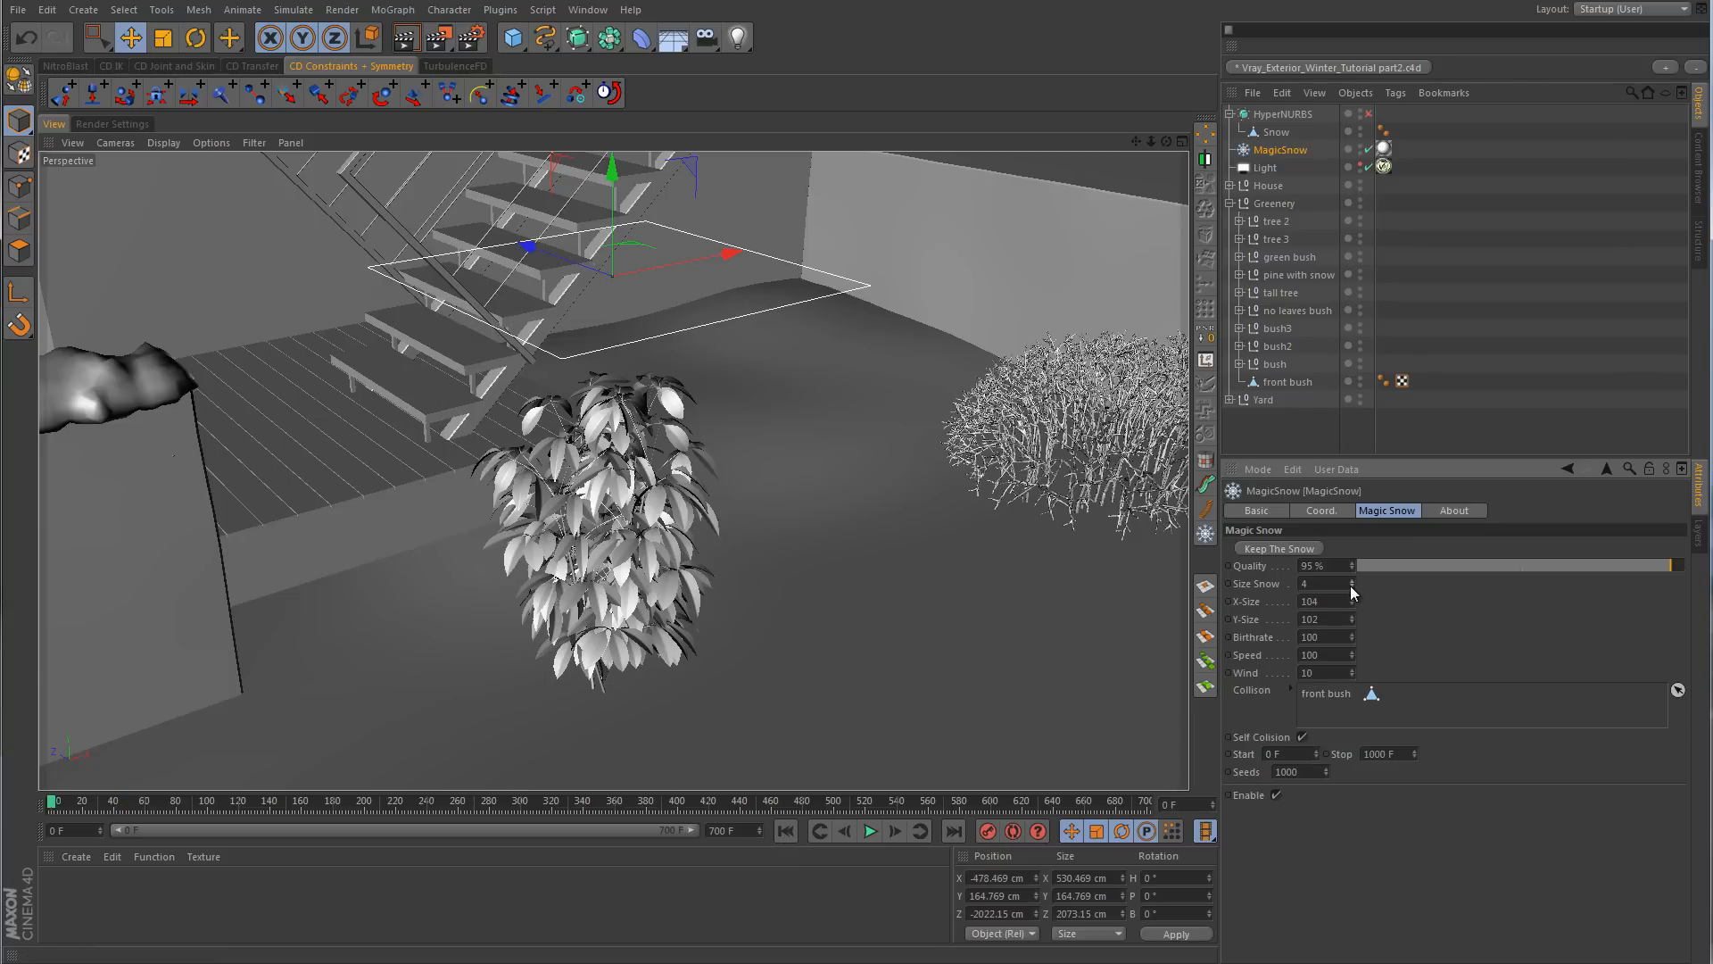
{"action": "left_click", "coordinate": [873, 831]}
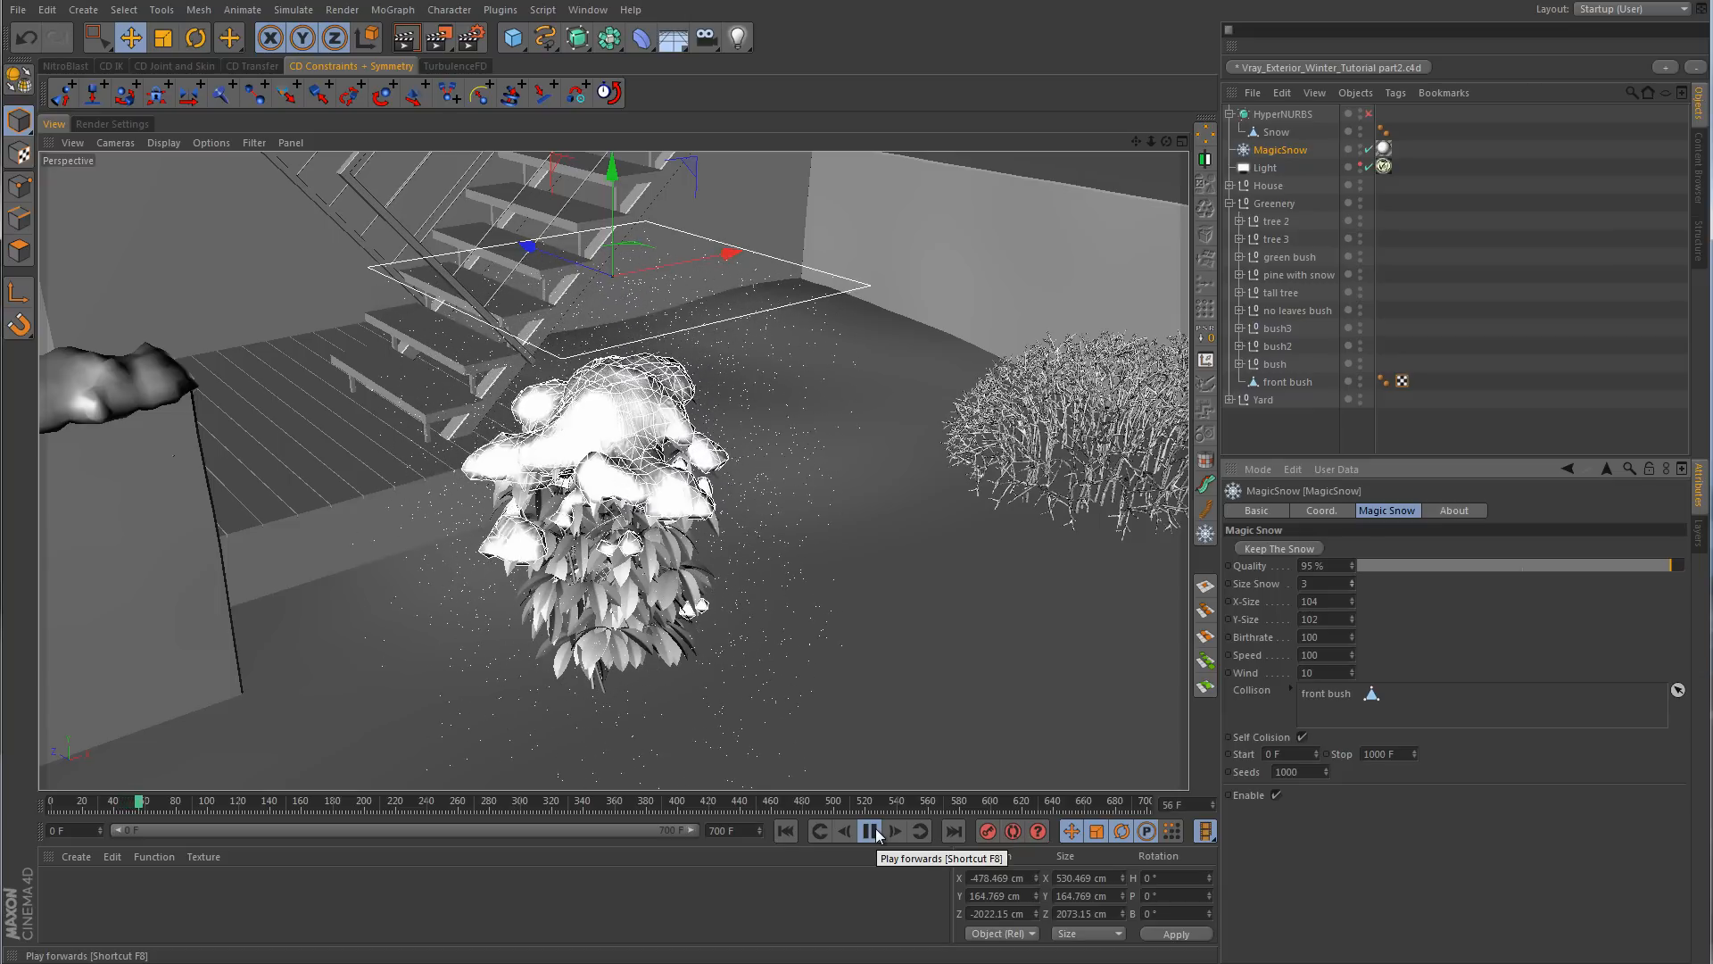
{"action": "left_click", "coordinate": [871, 830]}
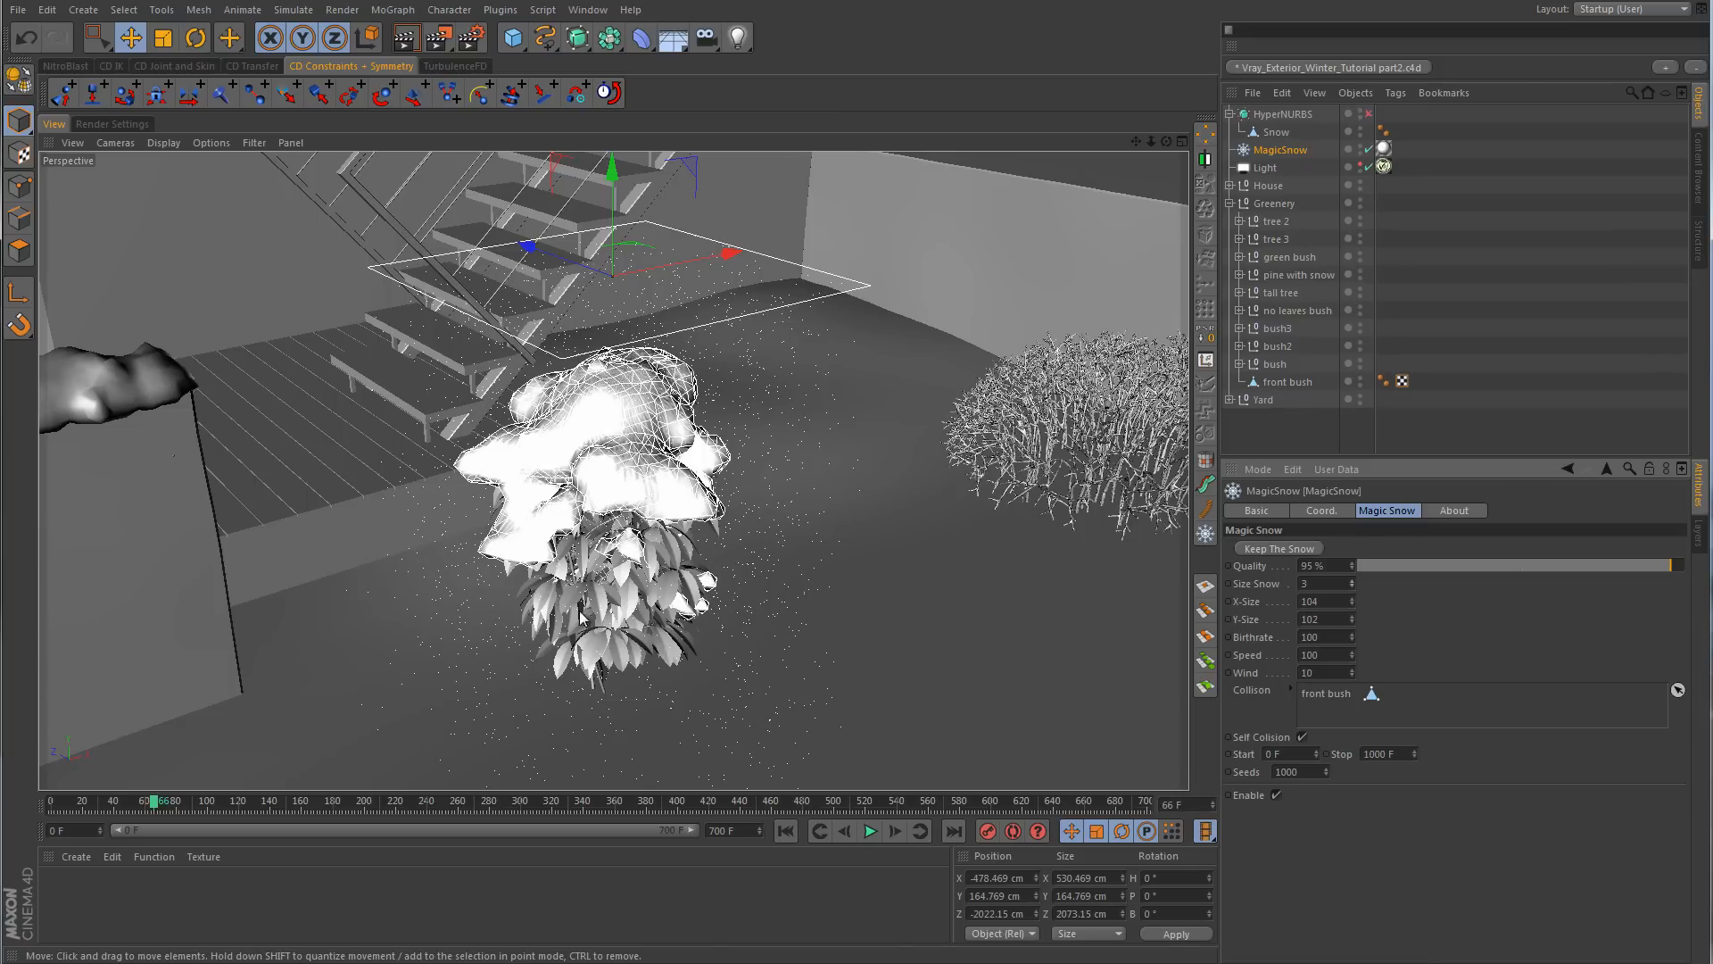
- Try the snow simulation with the emitter lowered into the front bush, at about Y 81 cm, and raise the emitter back above it
{"action": "left_click", "coordinate": [786, 833]}
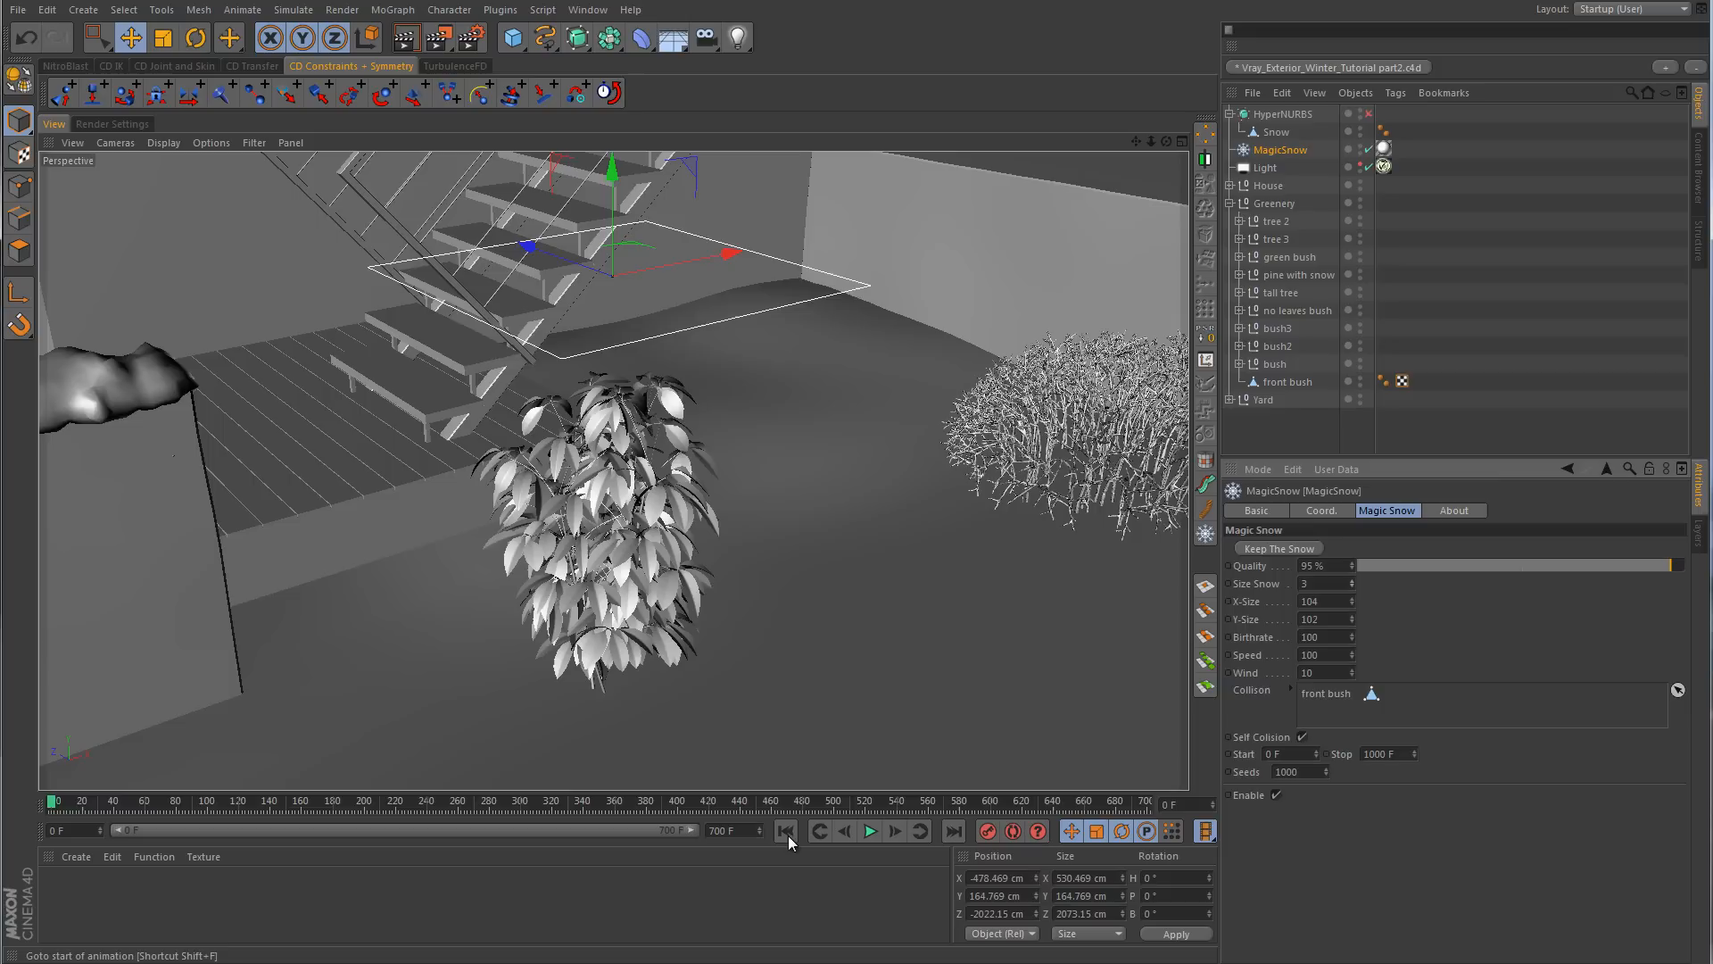
{"action": "left_click_drag", "start_coordinate": [609, 170], "coordinate": [635, 437]}
{"action": "left_click_drag", "start_coordinate": [769, 489], "coordinate": [705, 466], "text": "alt"}
{"action": "left_click_drag", "start_coordinate": [609, 348], "coordinate": [853, 463]}
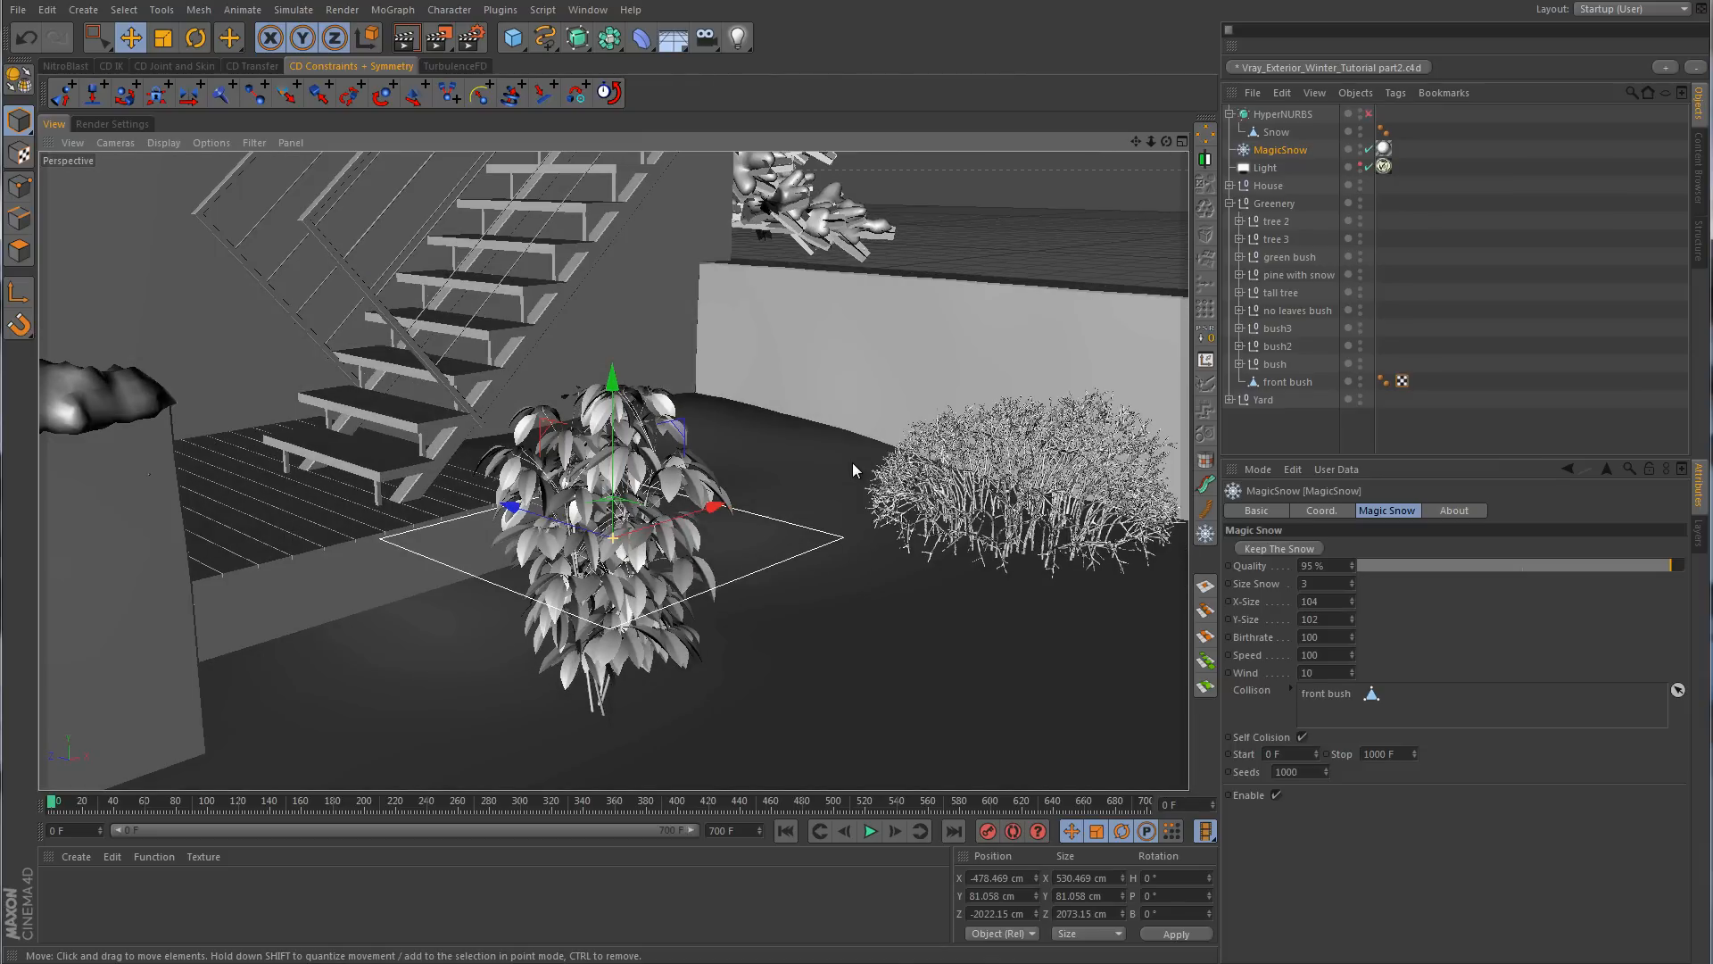
{"action": "left_click", "coordinate": [870, 830]}
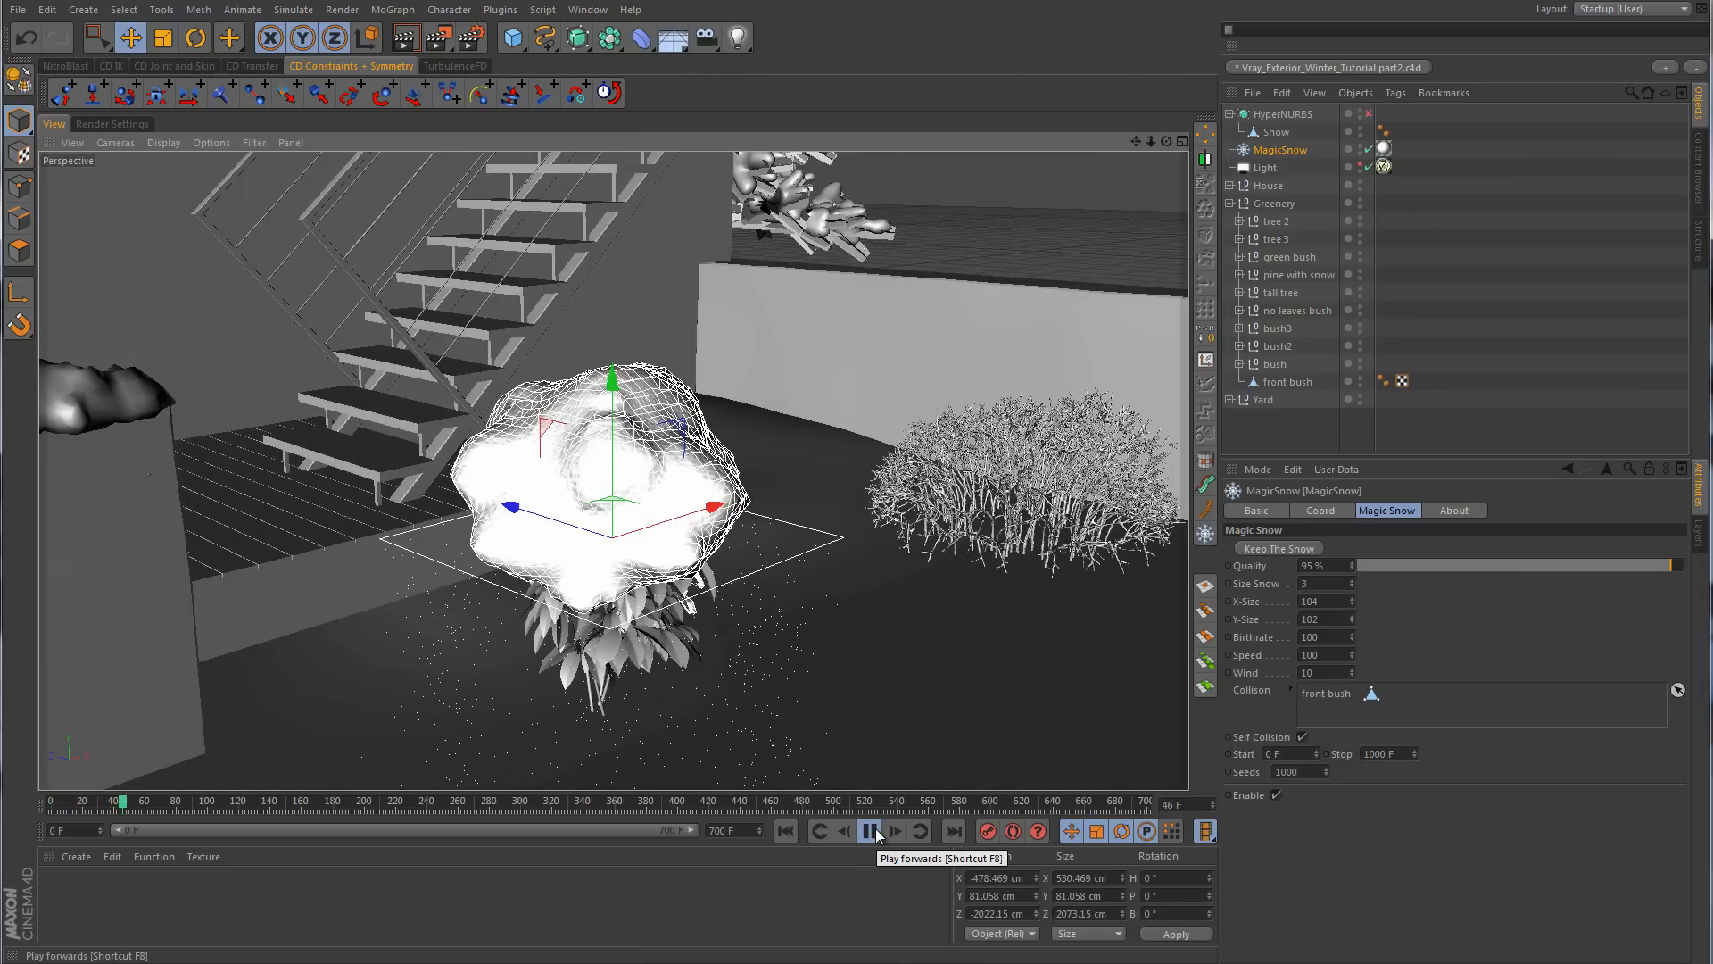
{"action": "left_click", "coordinate": [870, 831]}
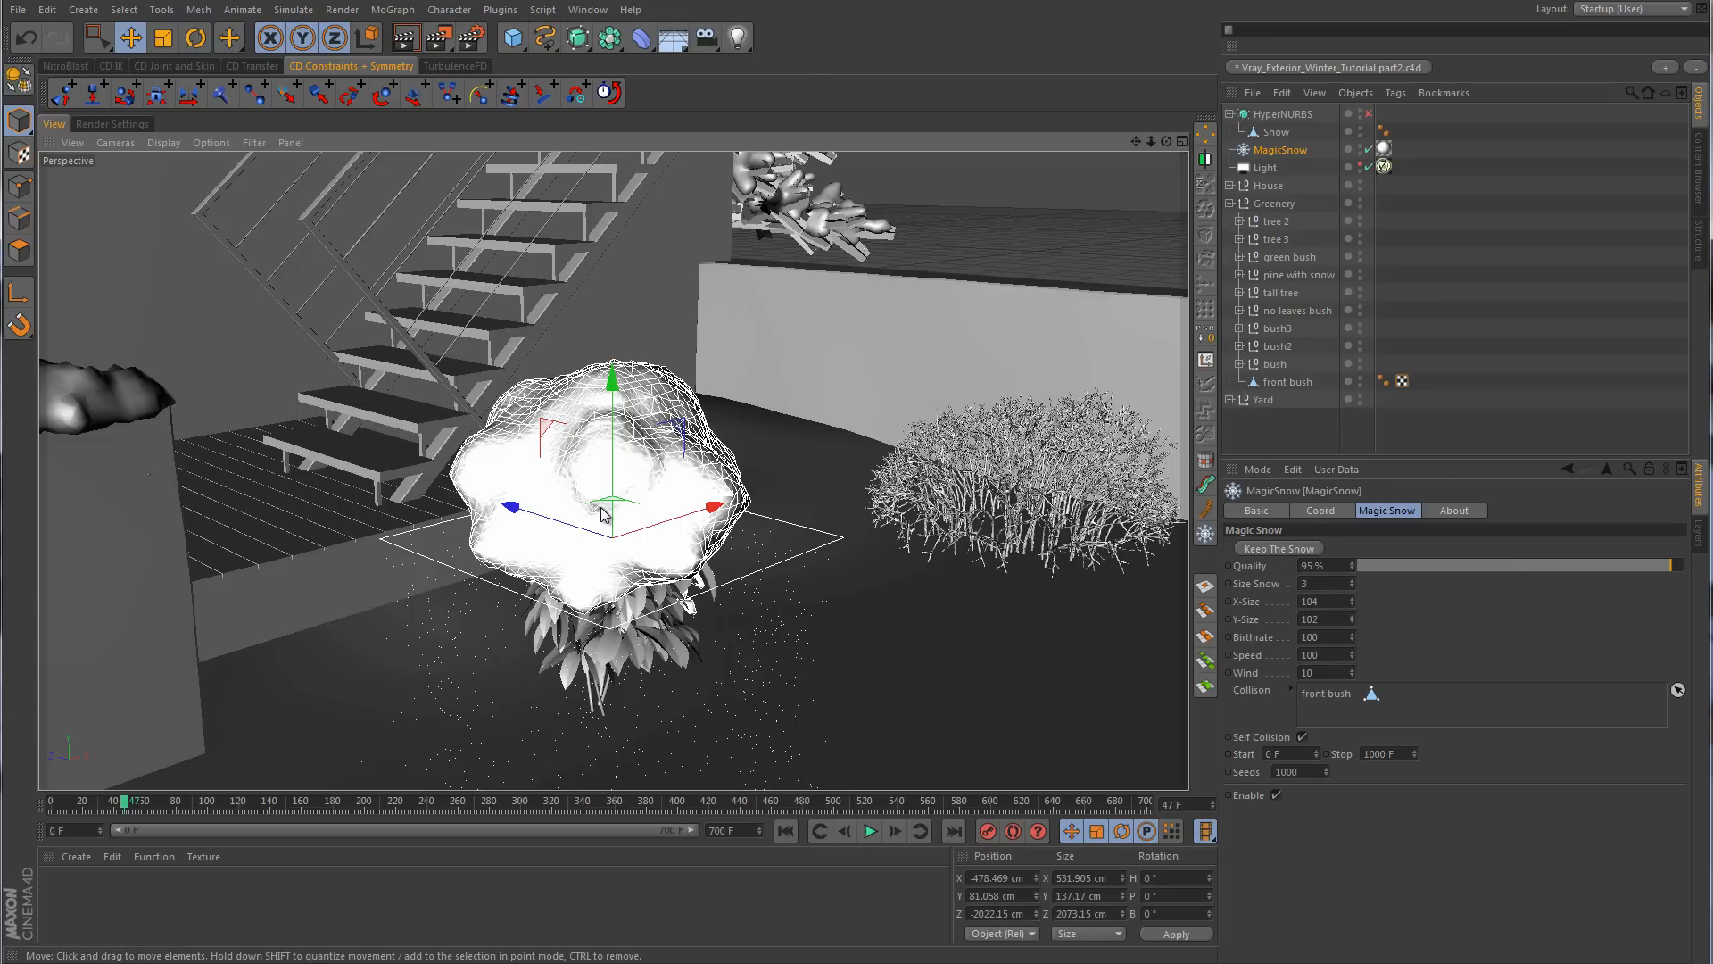
{"action": "left_click", "coordinate": [785, 831]}
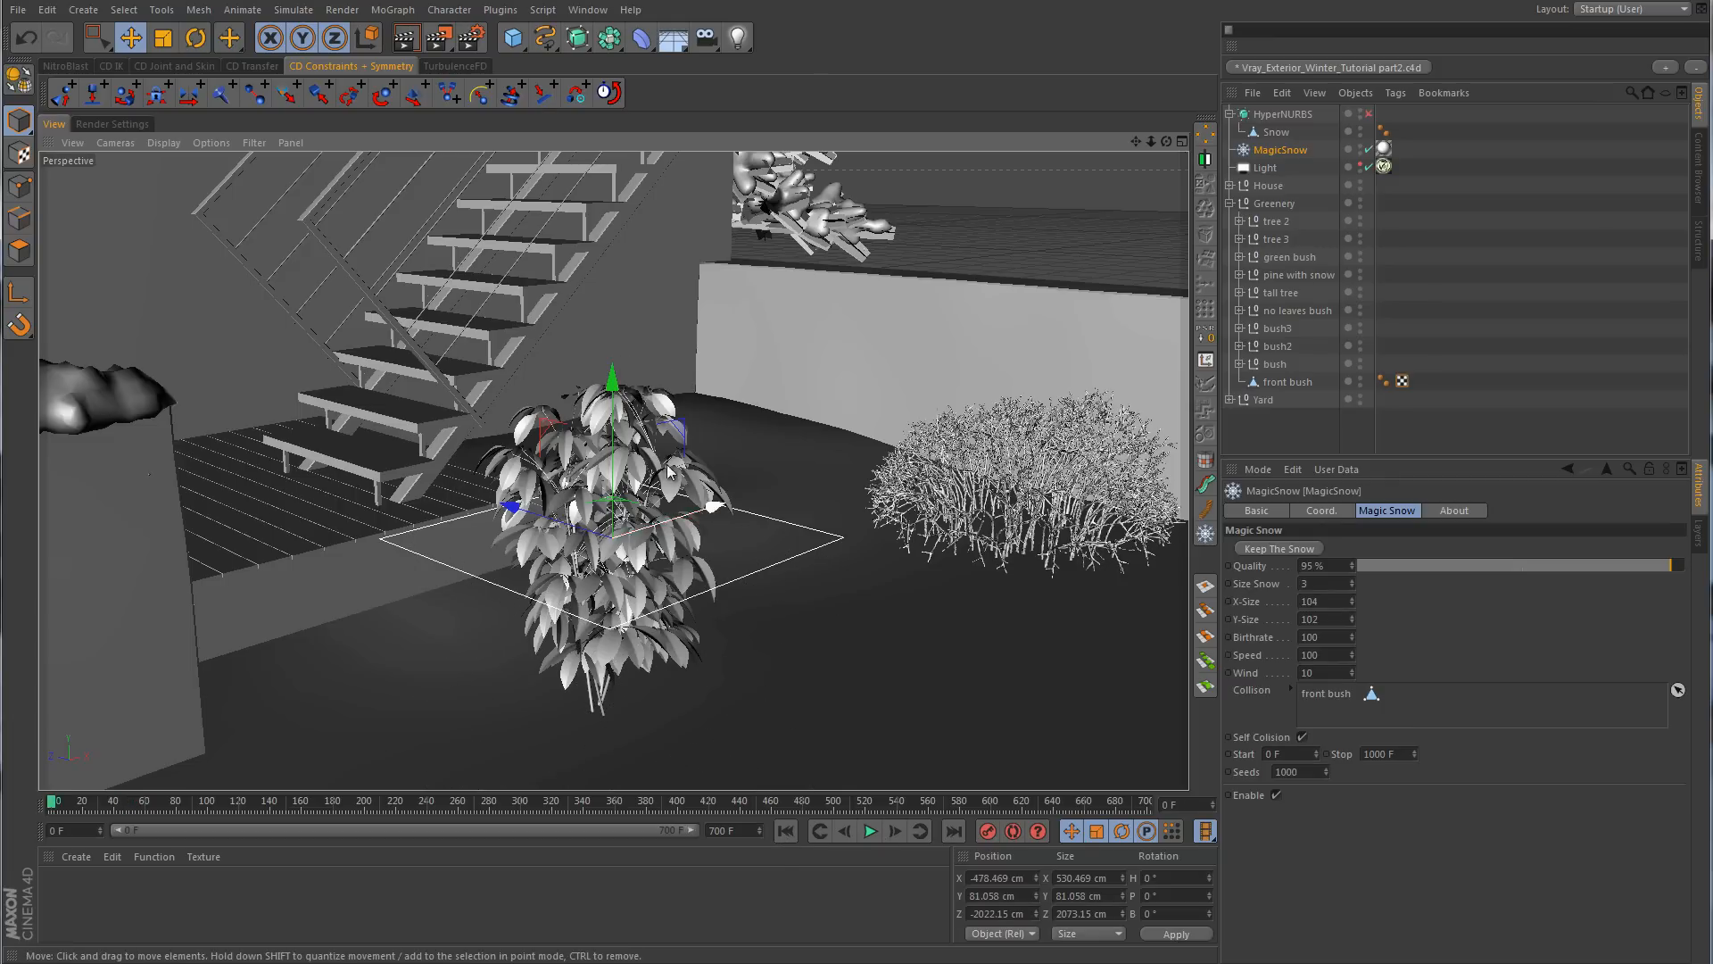
{"action": "left_click_drag", "start_coordinate": [613, 388], "coordinate": [630, 202]}
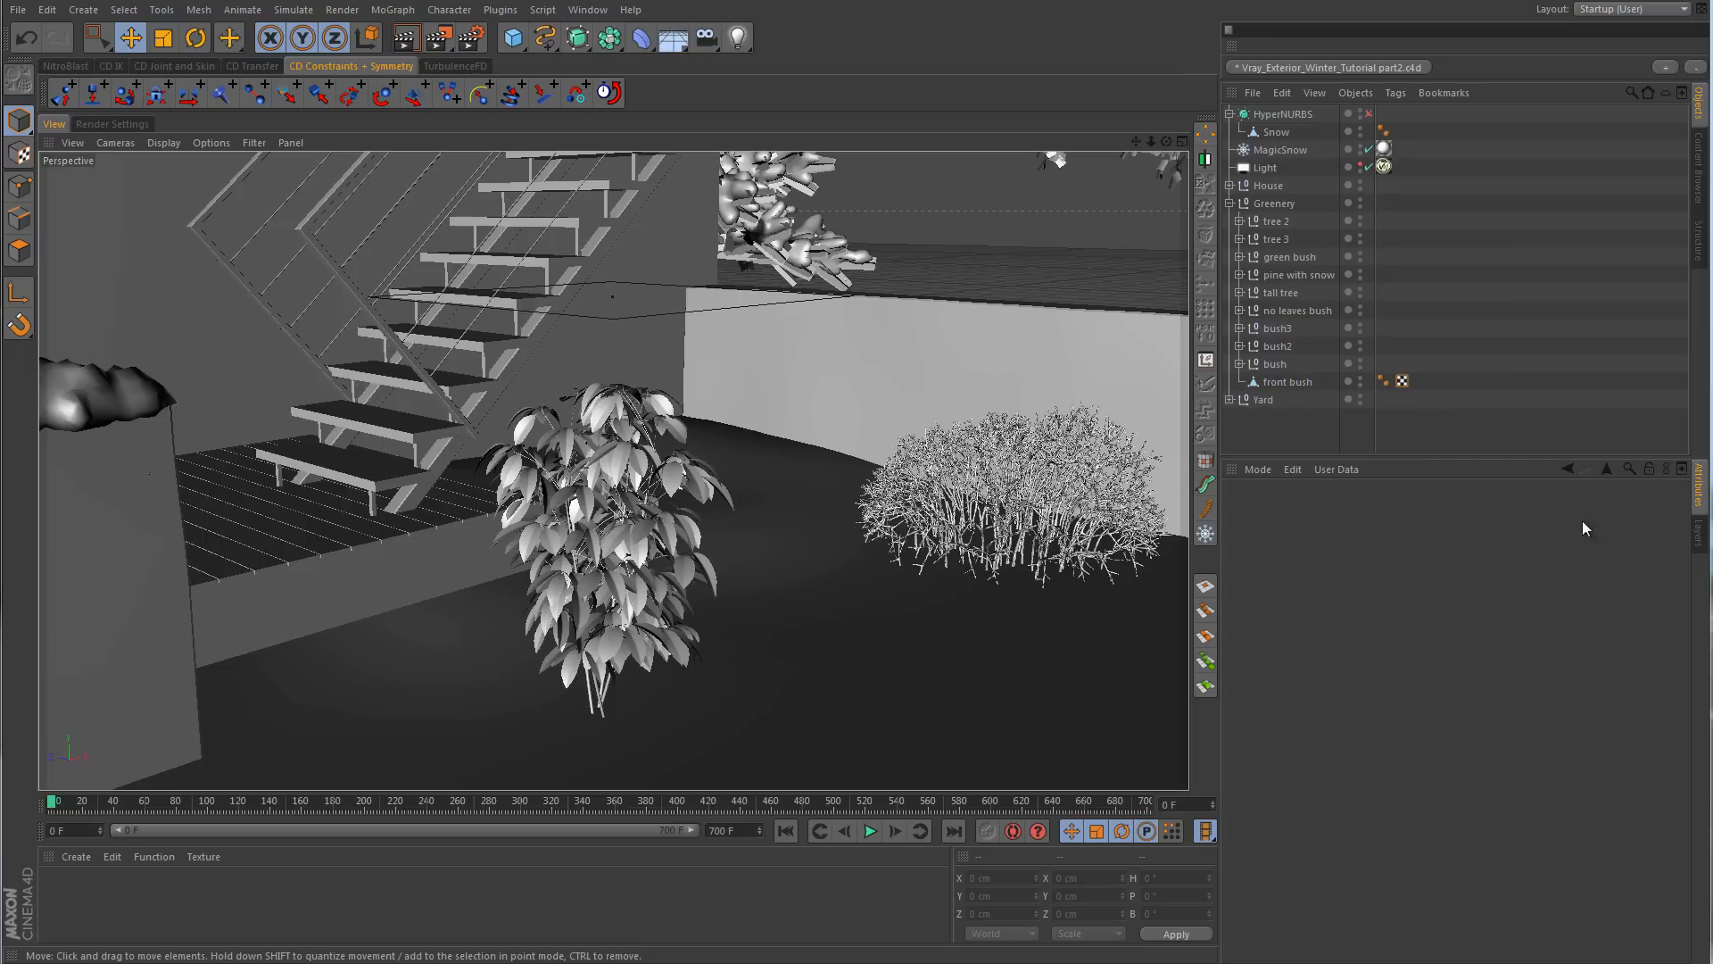
- Select all polygons in the lower half of the front bush from the front view, using Rectangle Selection through hidden geometry
{"action": "left_click", "coordinate": [1289, 382]}
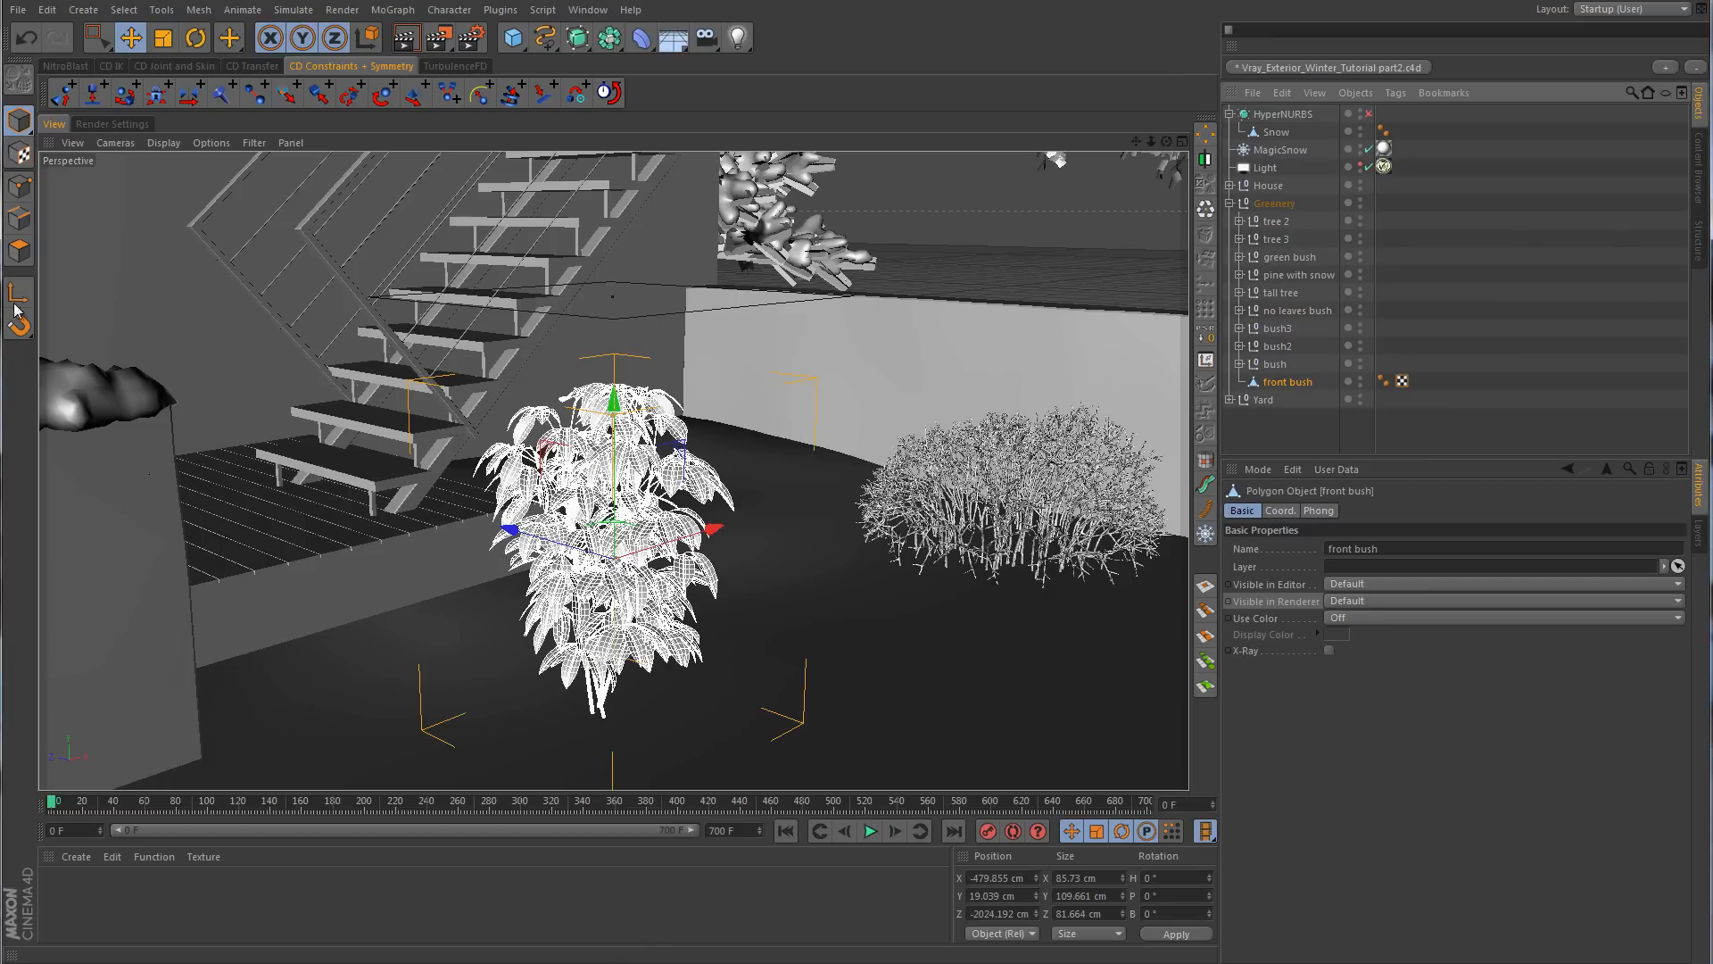
{"action": "left_click", "coordinate": [19, 251]}
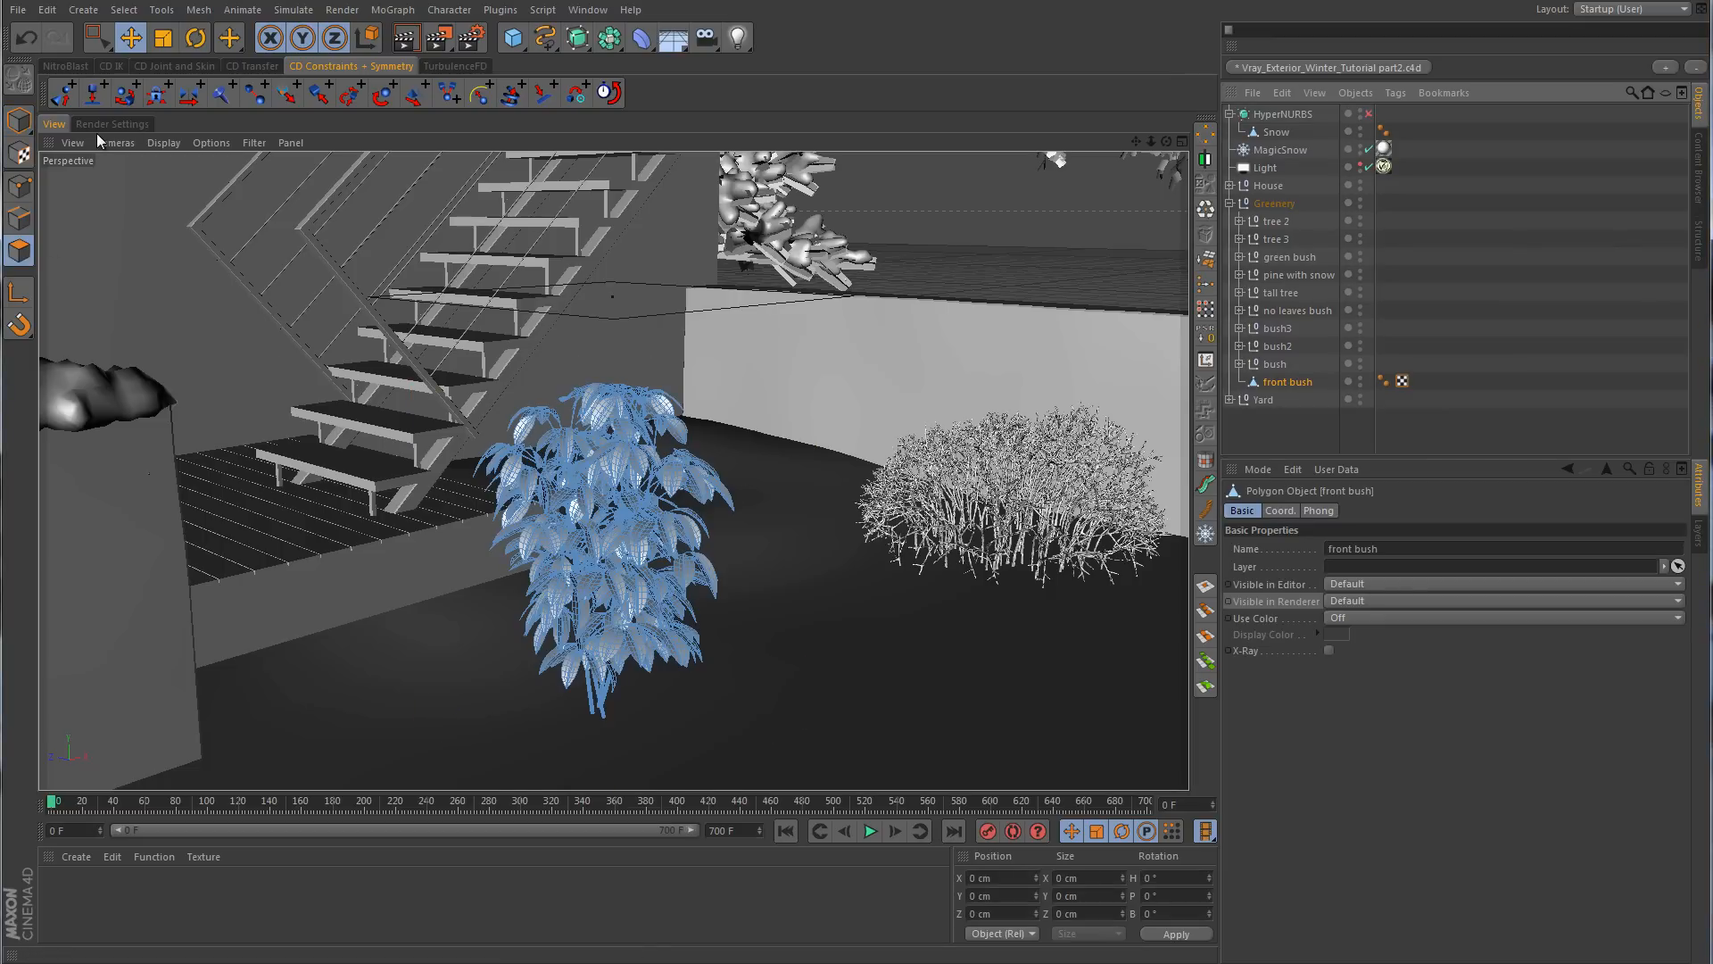
{"action": "left_click", "coordinate": [96, 38]}
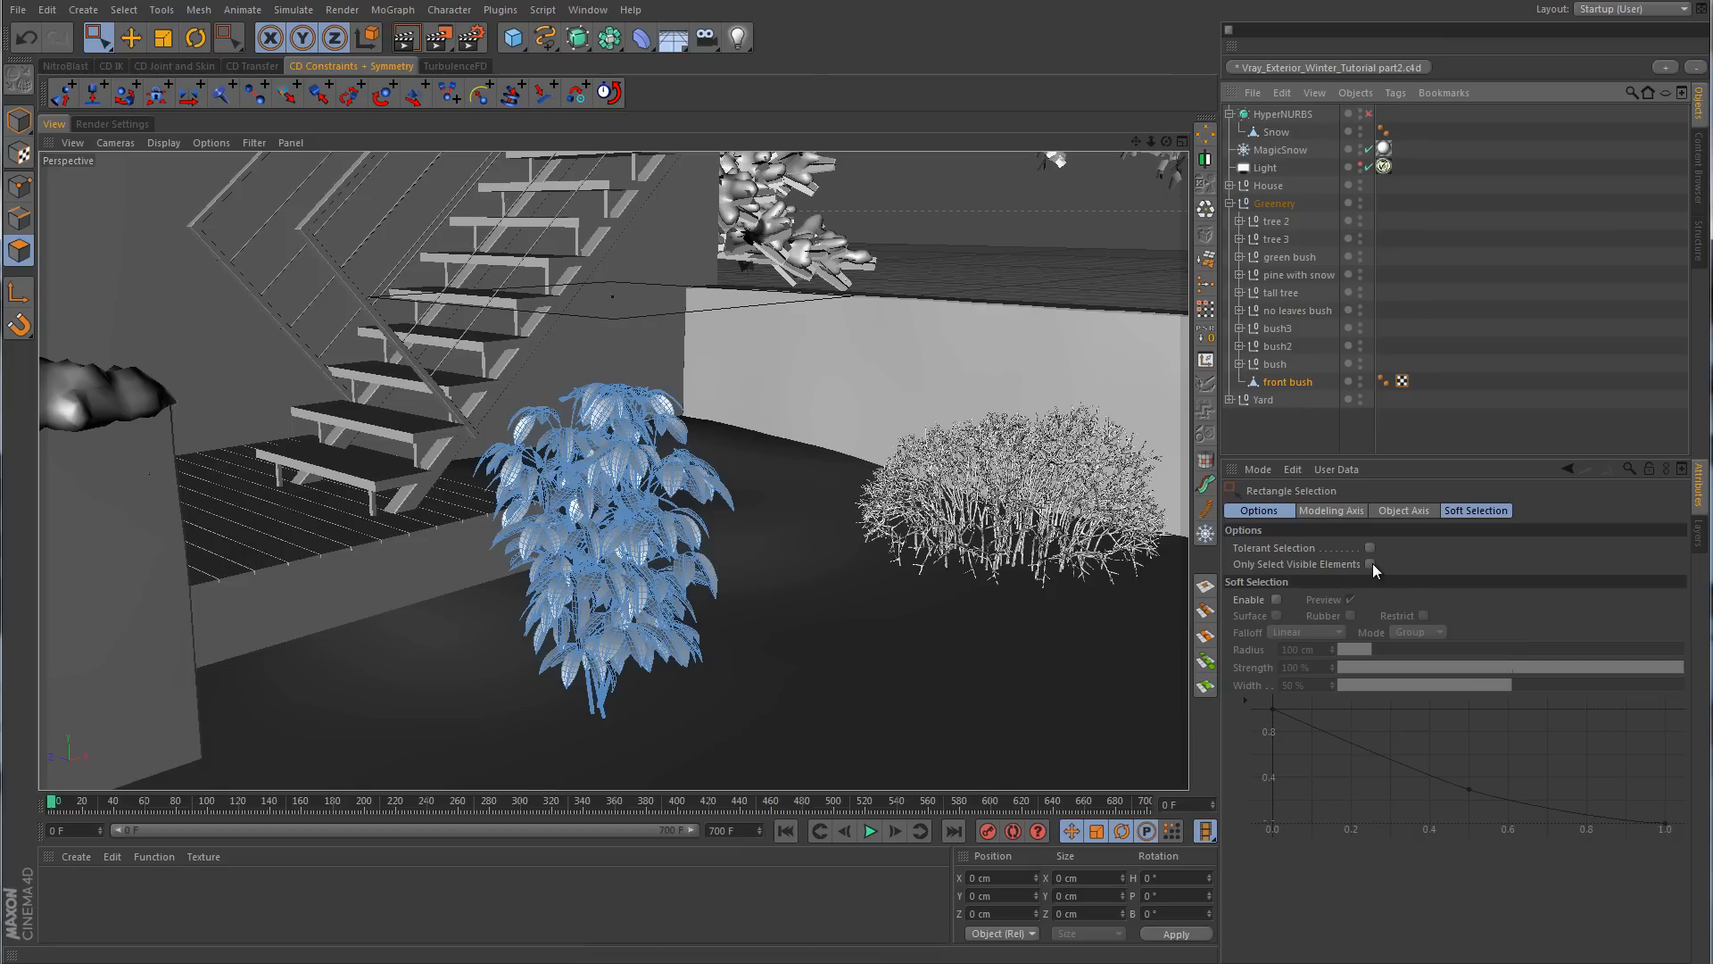
{"action": "middle_click", "coordinate": [957, 567]}
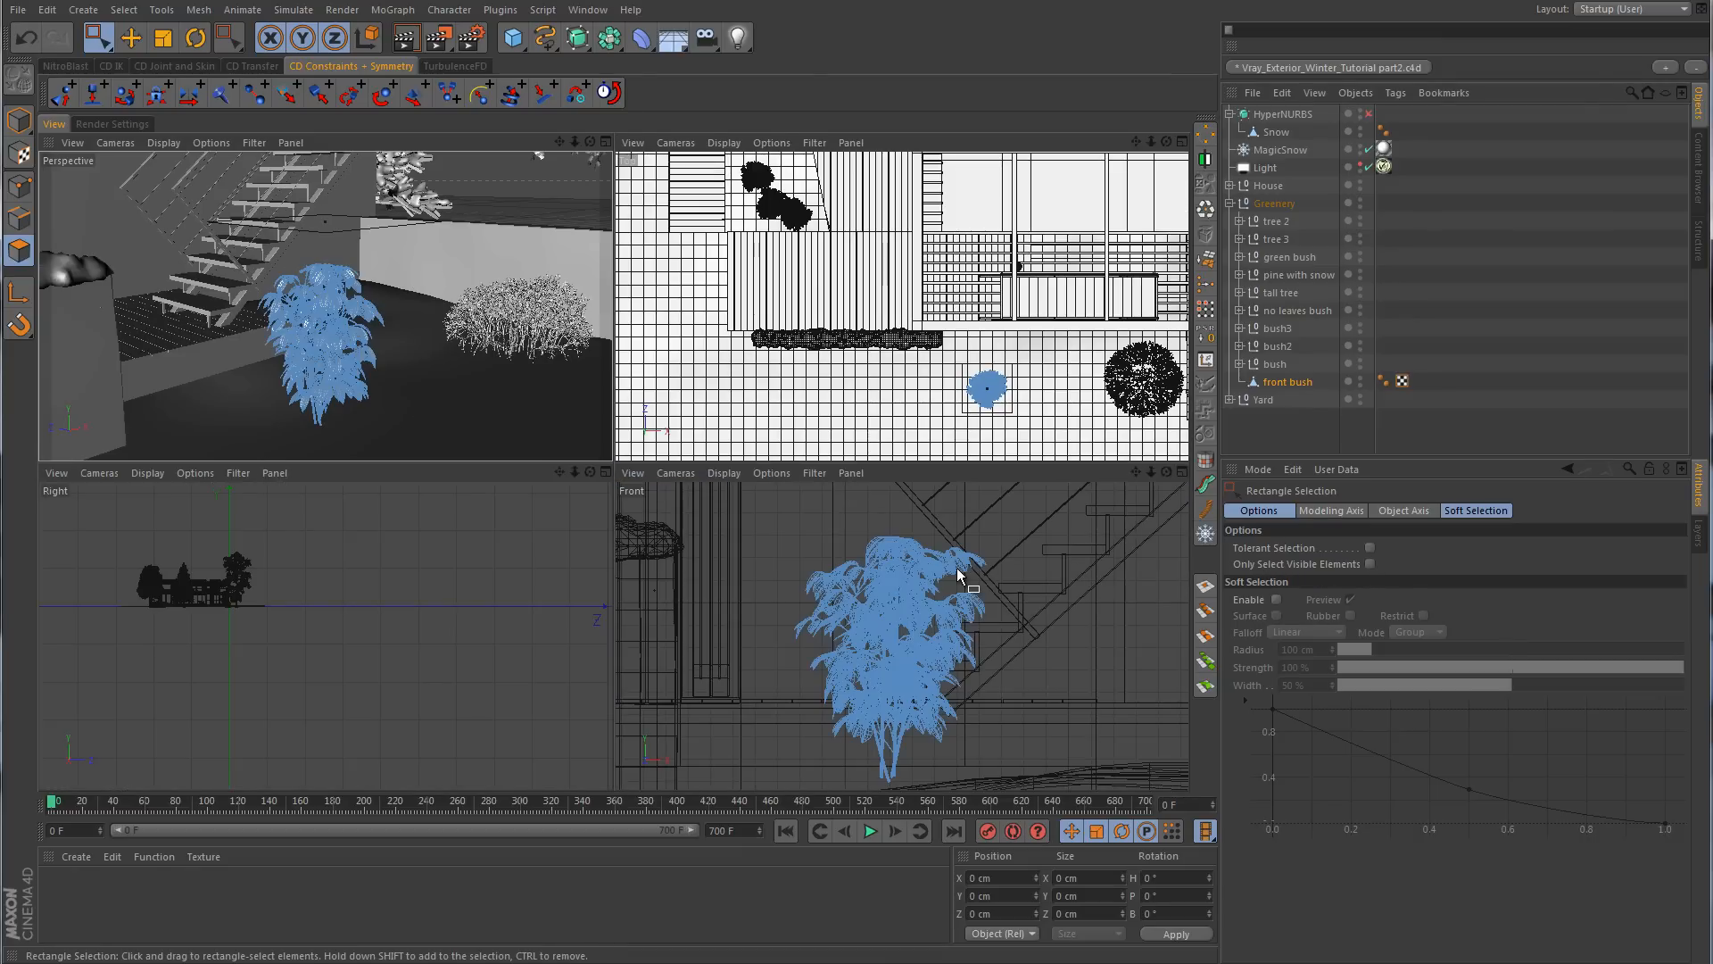
{"action": "middle_click", "coordinate": [859, 604]}
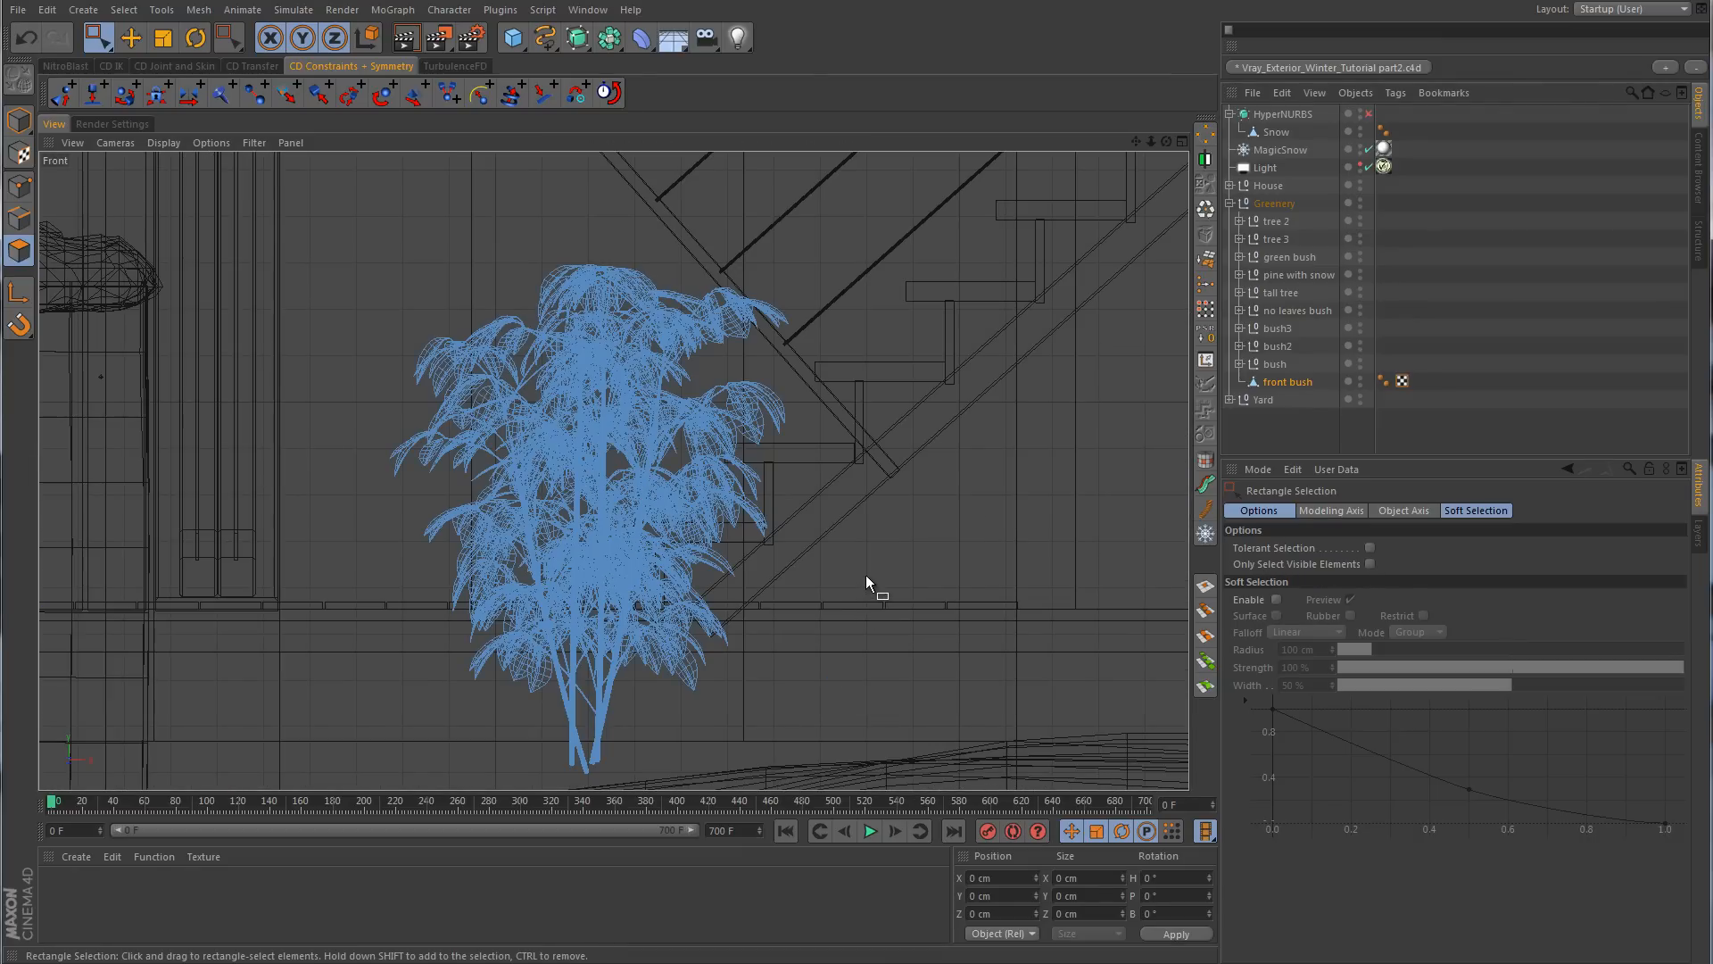
{"action": "left_click_drag", "start_coordinate": [362, 484], "coordinate": [804, 786]}
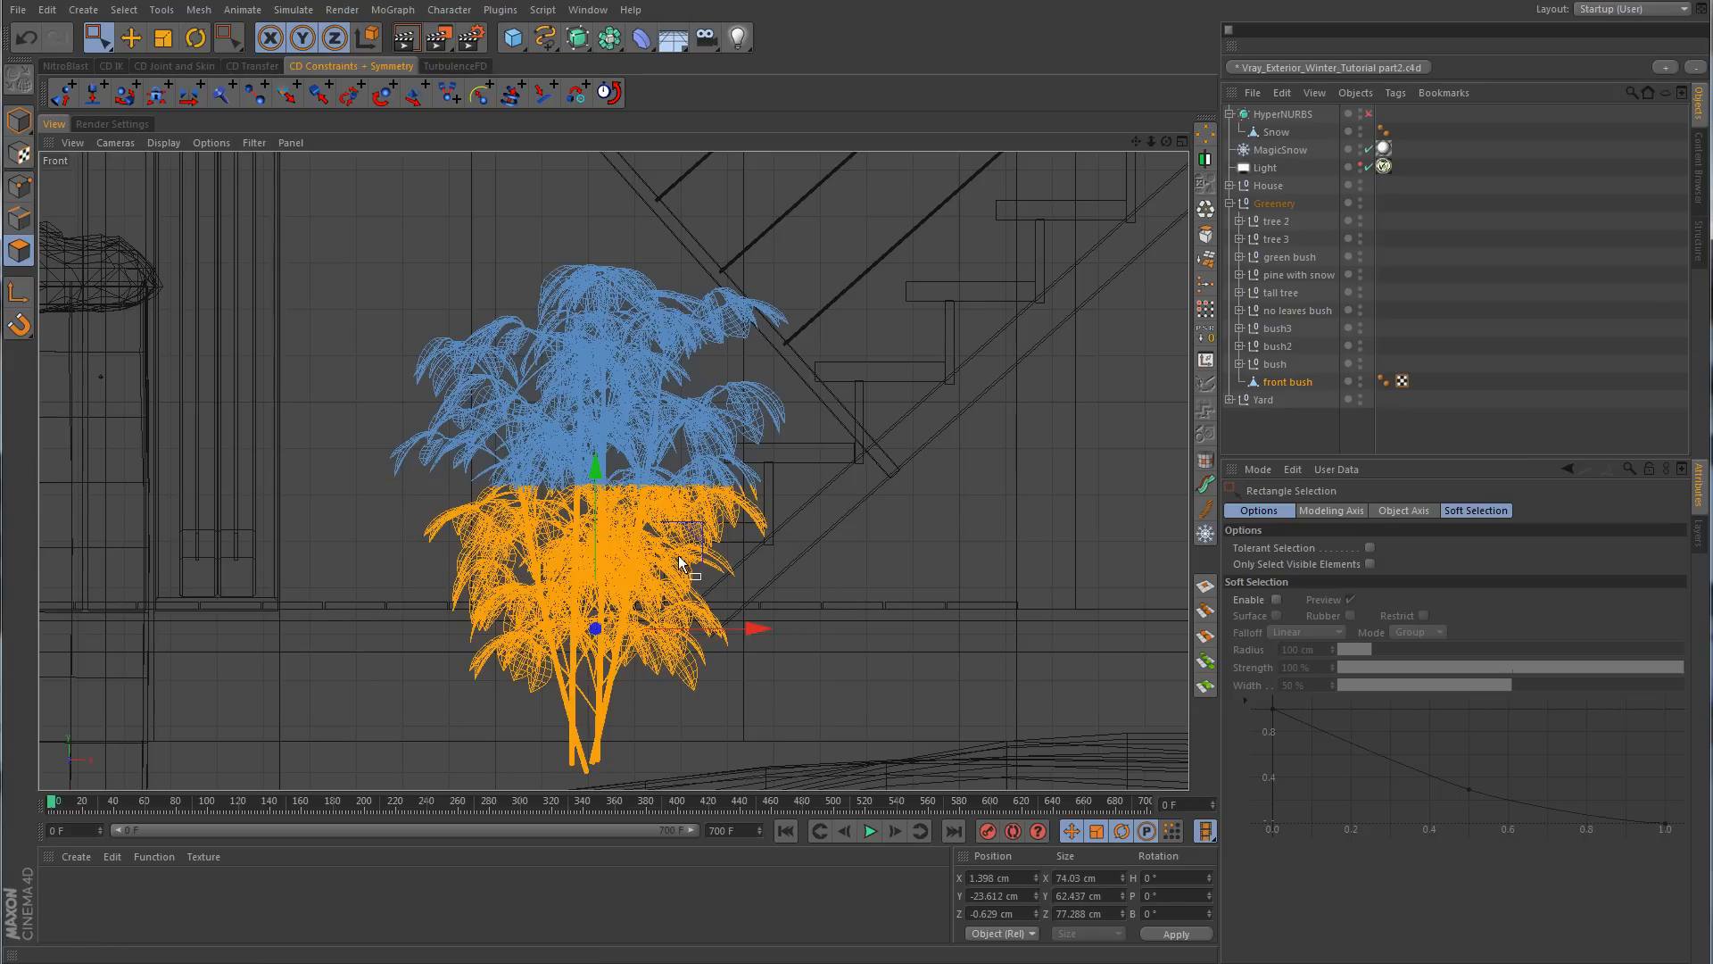
- Split the selected lower polygons into a separate object and delete them from the original front bush
{"action": "middle_click", "coordinate": [866, 500]}
{"action": "middle_click", "coordinate": [460, 339]}
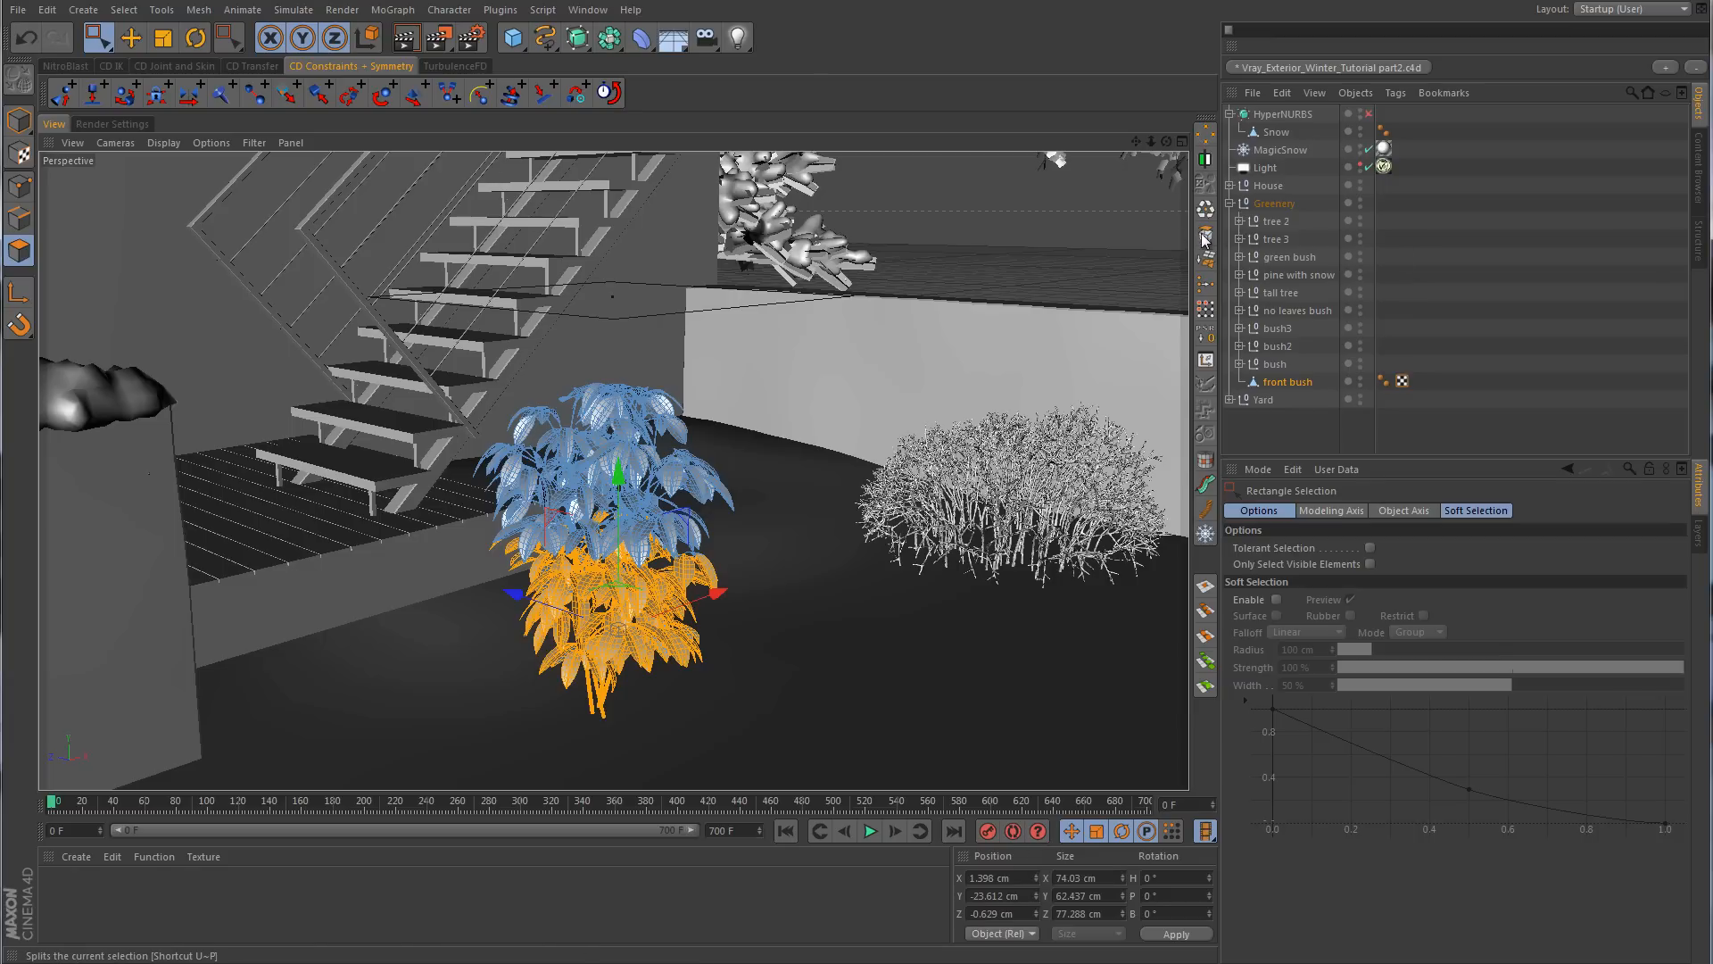
{"action": "right_click", "coordinate": [794, 444]}
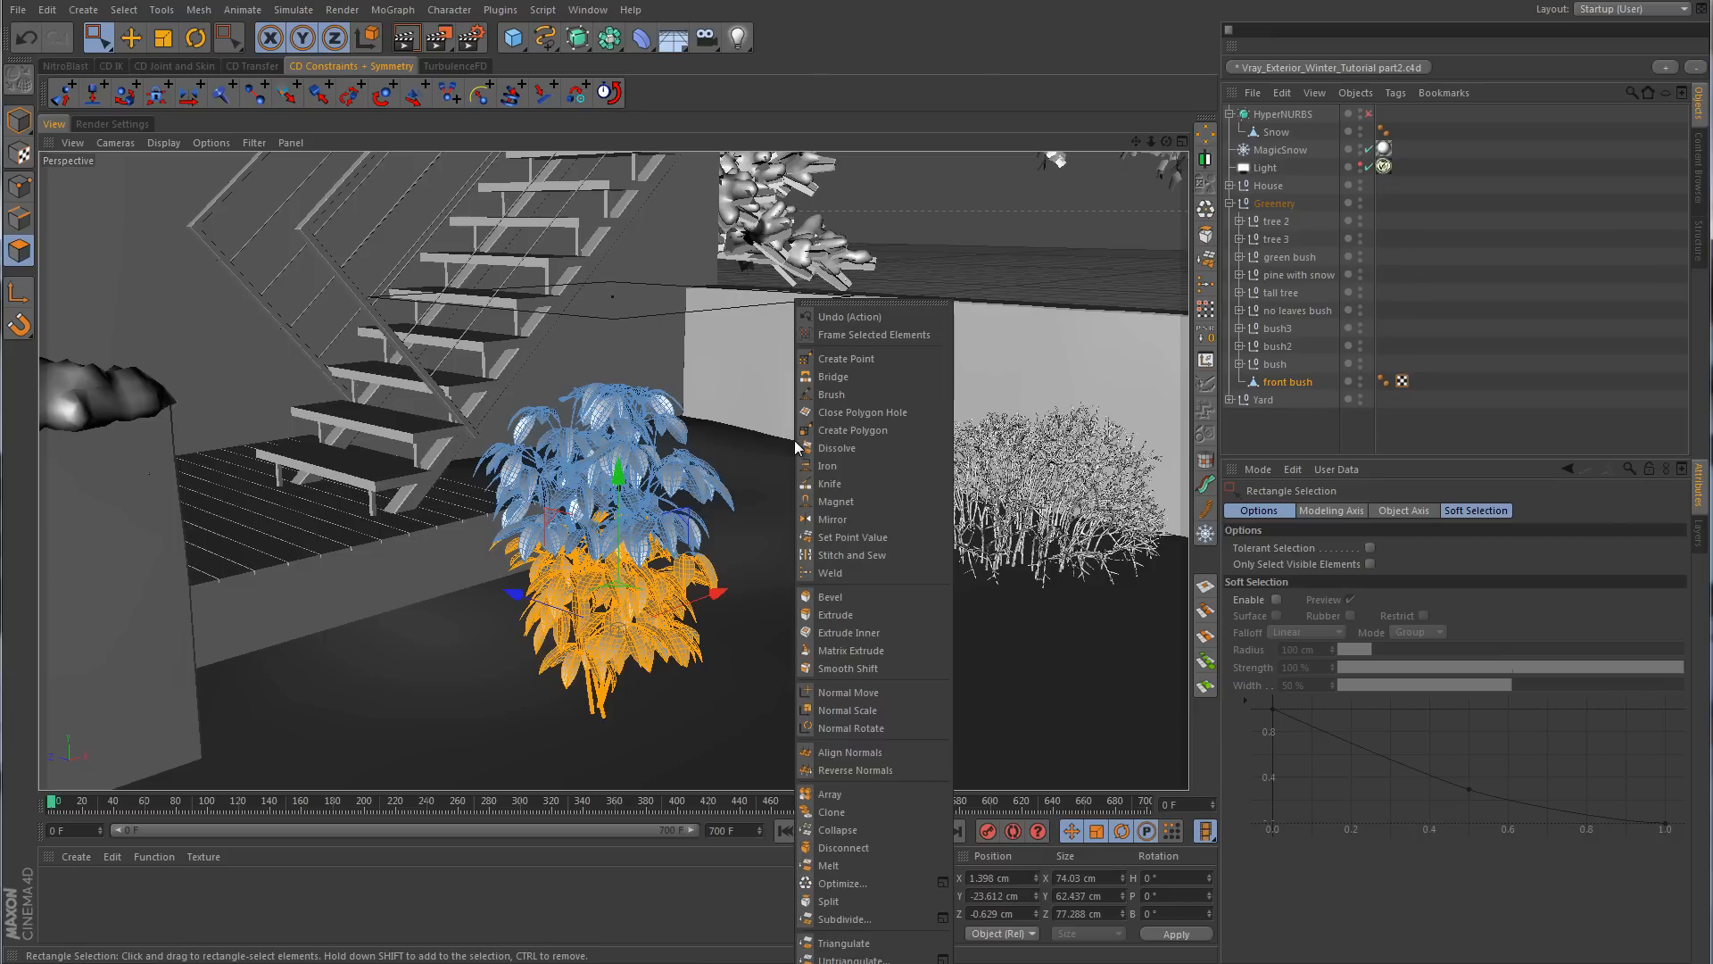
{"action": "left_click", "coordinate": [828, 901]}
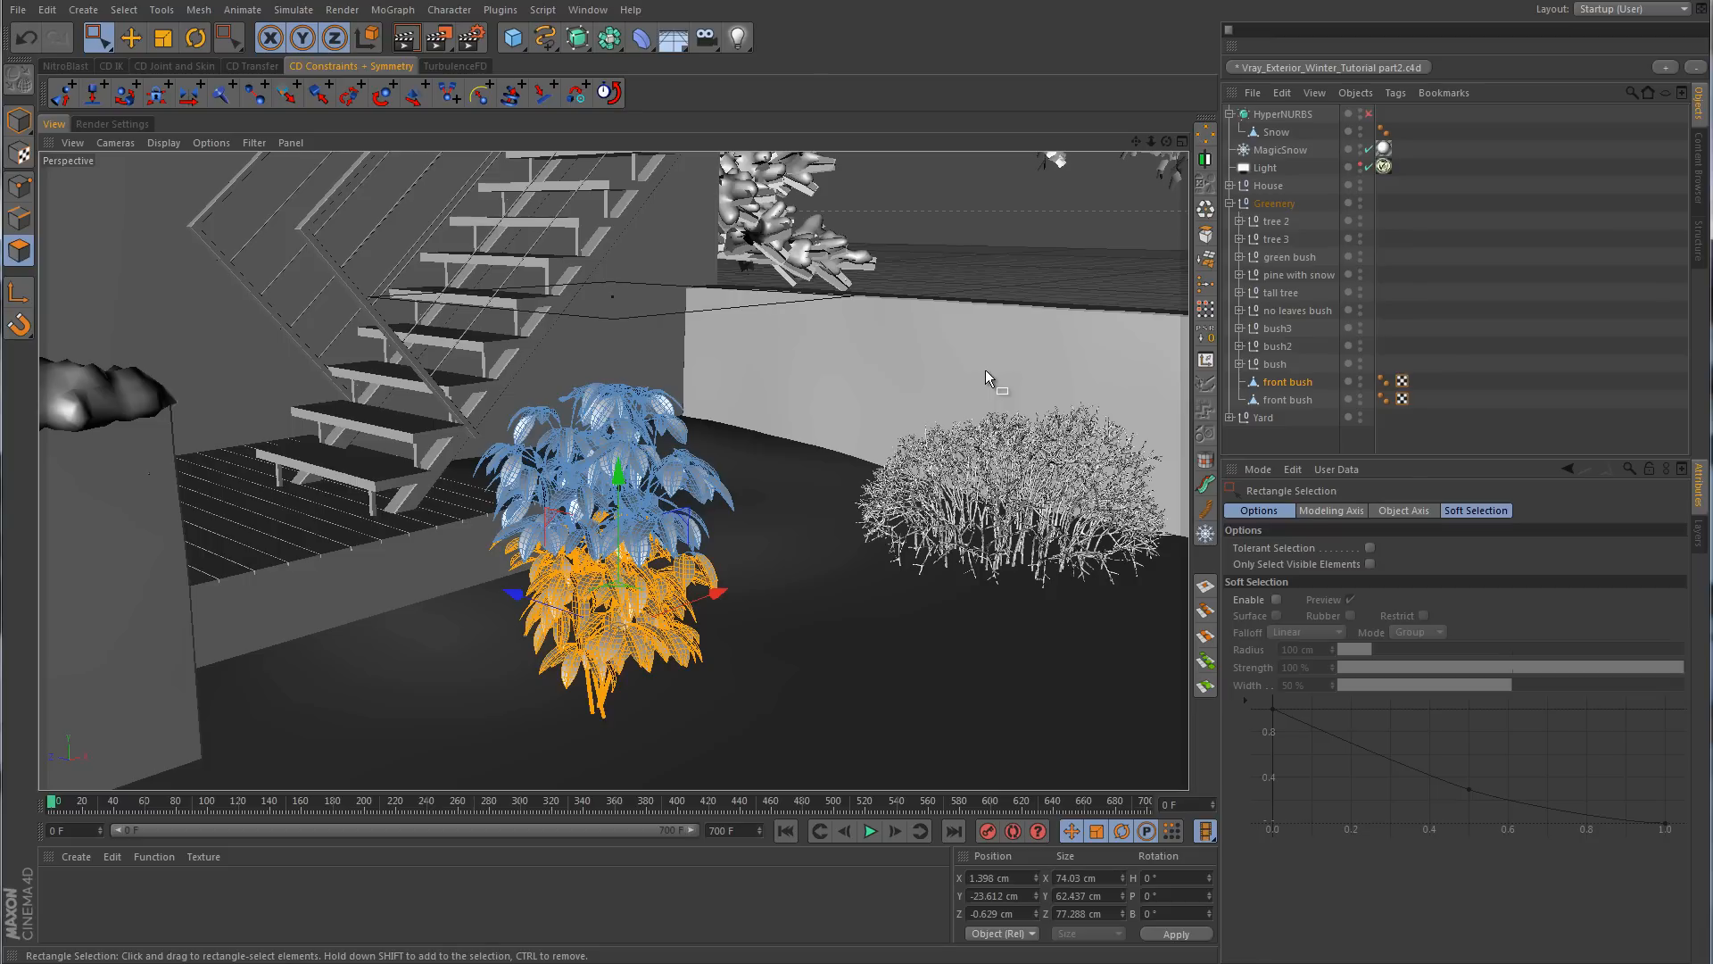
{"action": "left_click_drag", "start_coordinate": [1137, 138], "coordinate": [827, 394]}
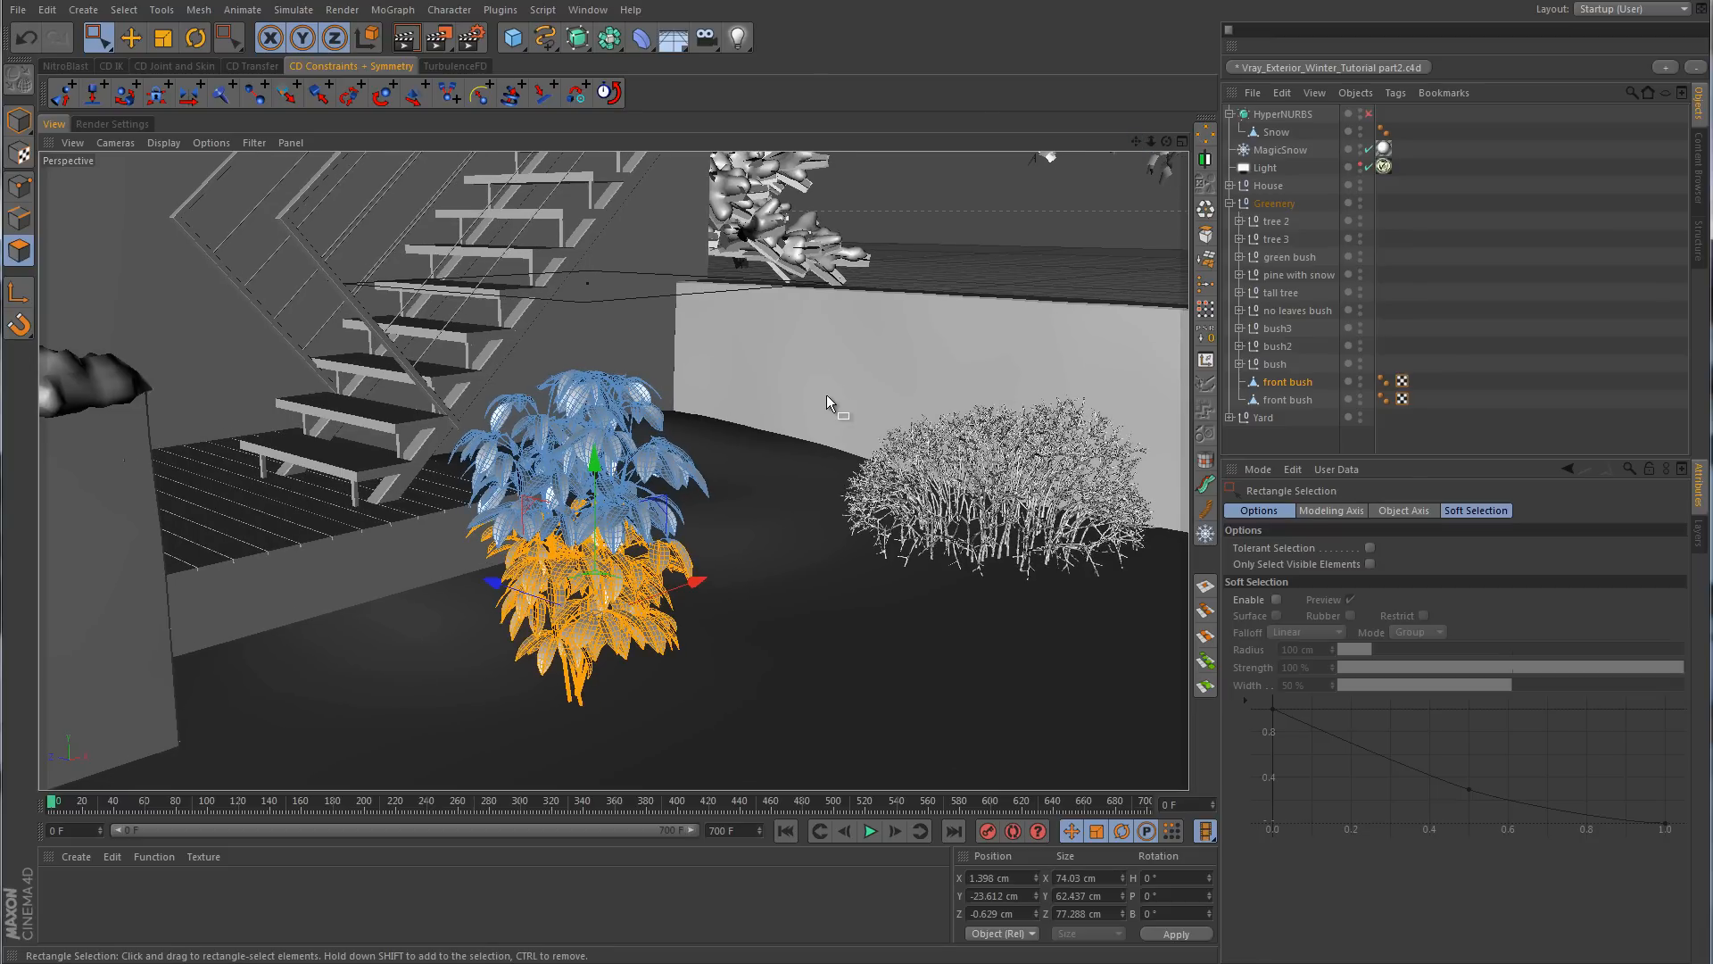
{"action": "left_click", "coordinate": [826, 394]}
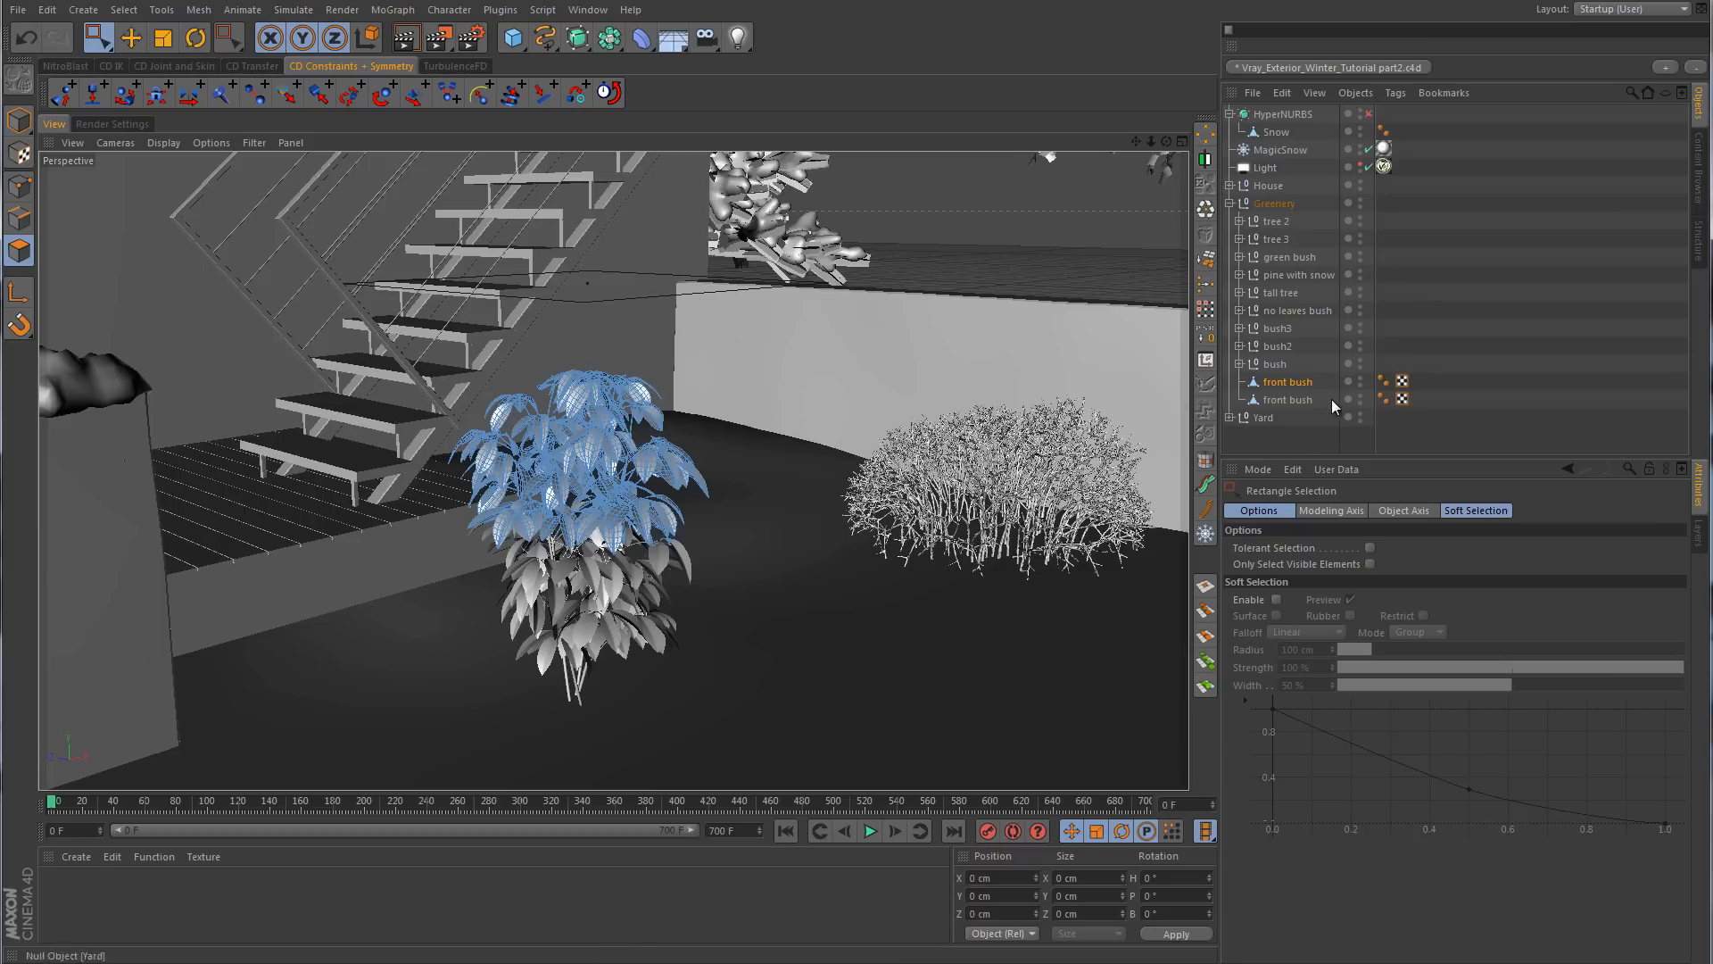
{"action": "left_click", "coordinate": [1308, 383]}
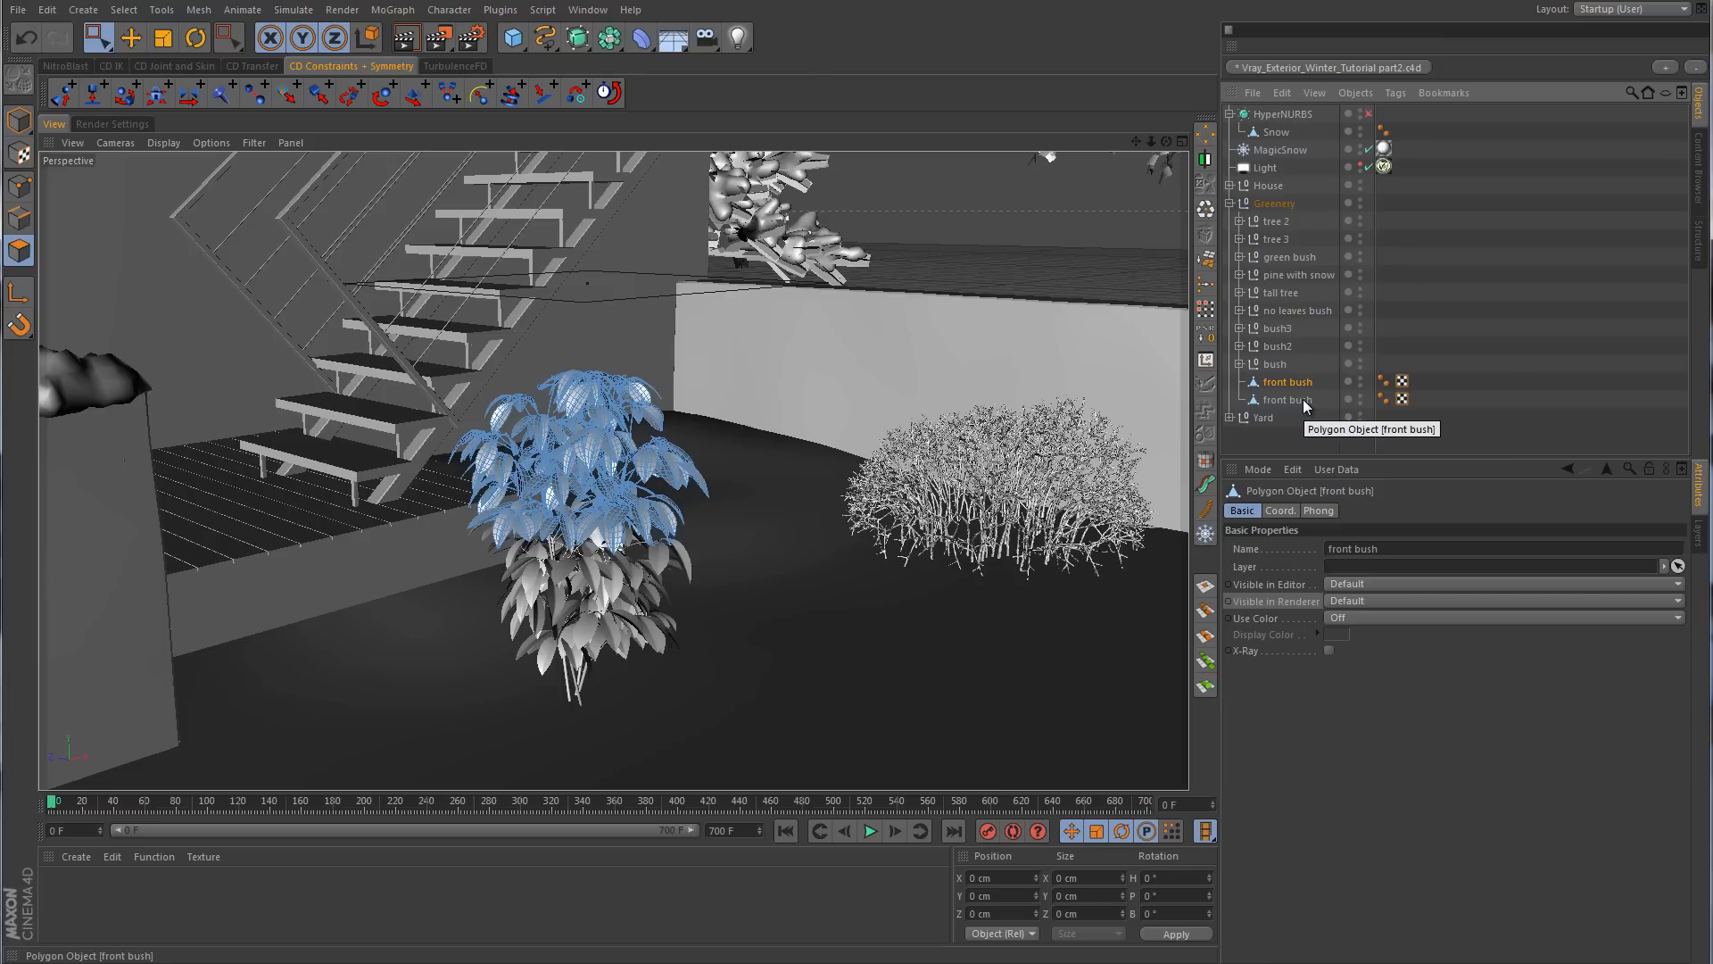
{"action": "left_click", "coordinate": [1303, 403]}
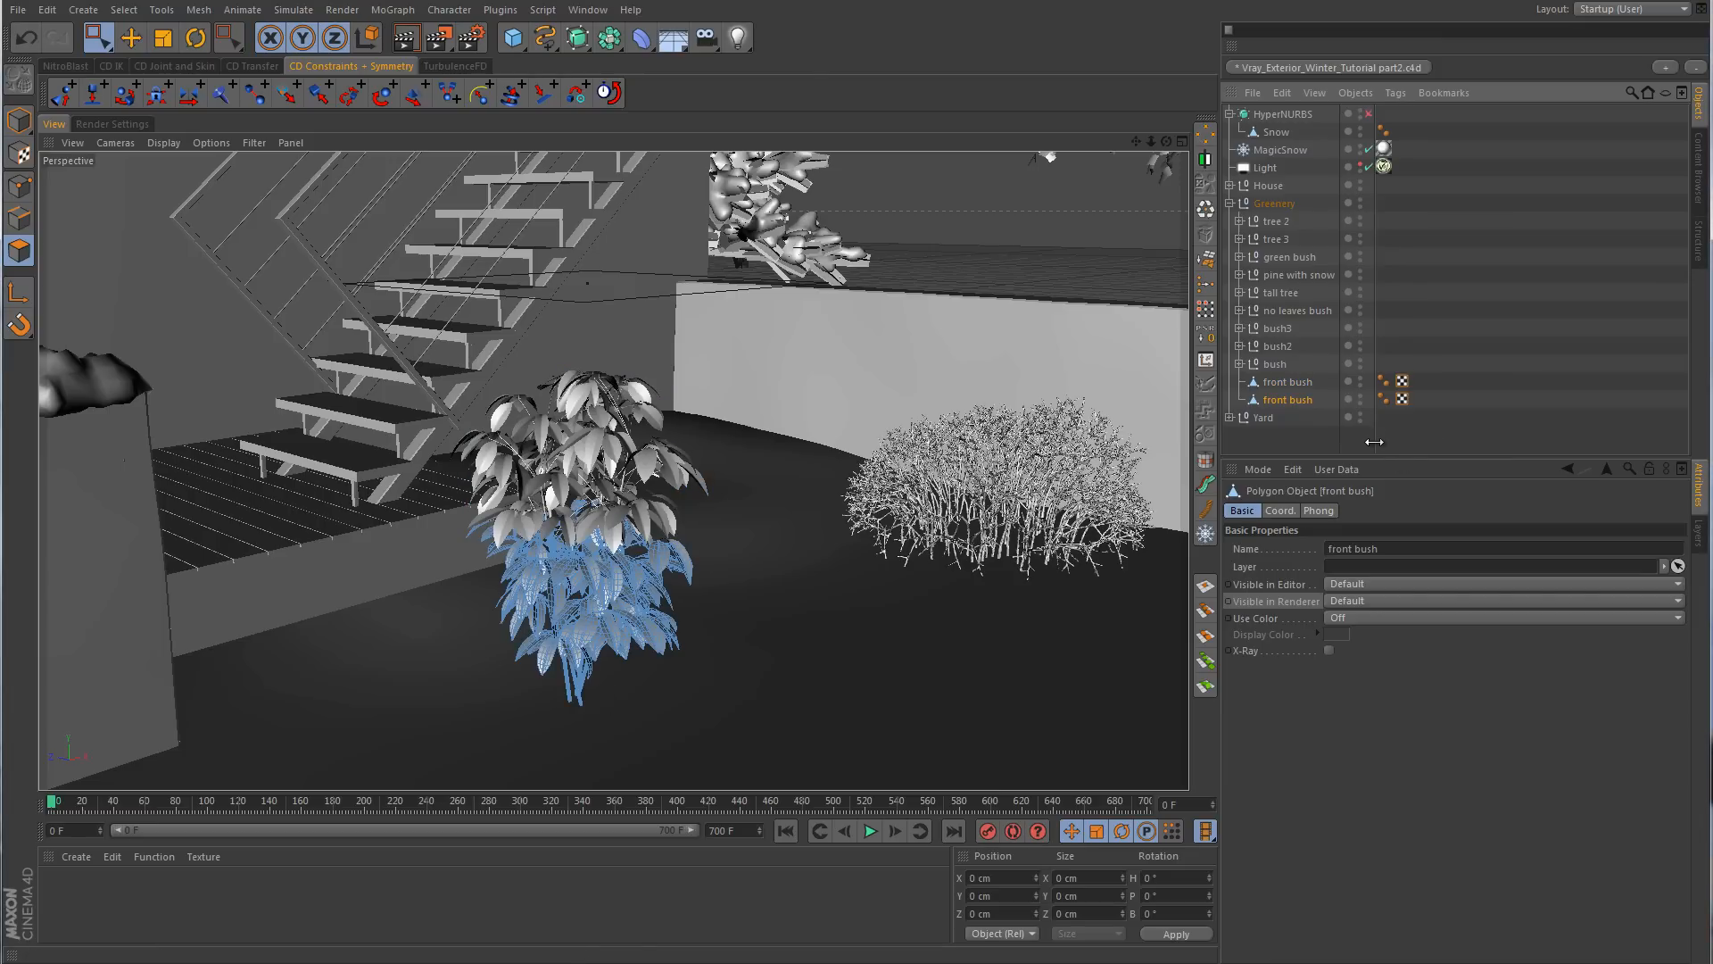
- Remove the front bush from the MagicSnow collision objects
{"action": "left_click", "coordinate": [1299, 152]}
{"action": "right_click", "coordinate": [1338, 693]}
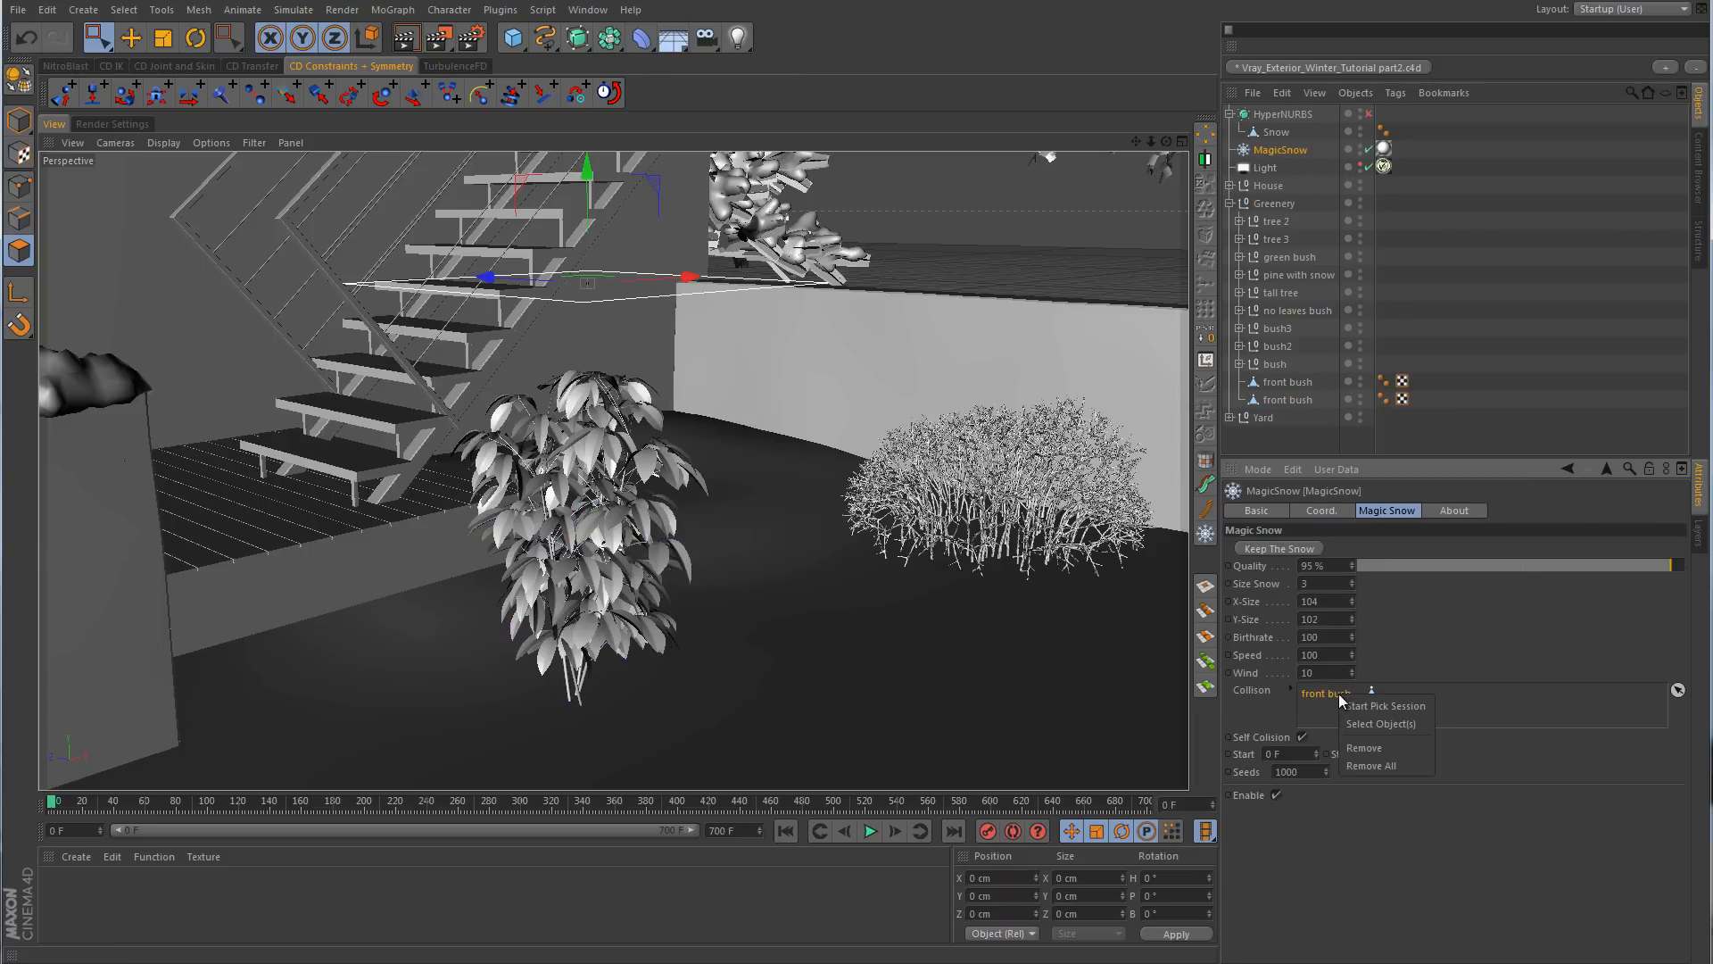
{"action": "left_click", "coordinate": [1373, 750]}
- Rename the split-off lower half of the bush as front bush bottom
{"action": "double_click", "coordinate": [1296, 400]}
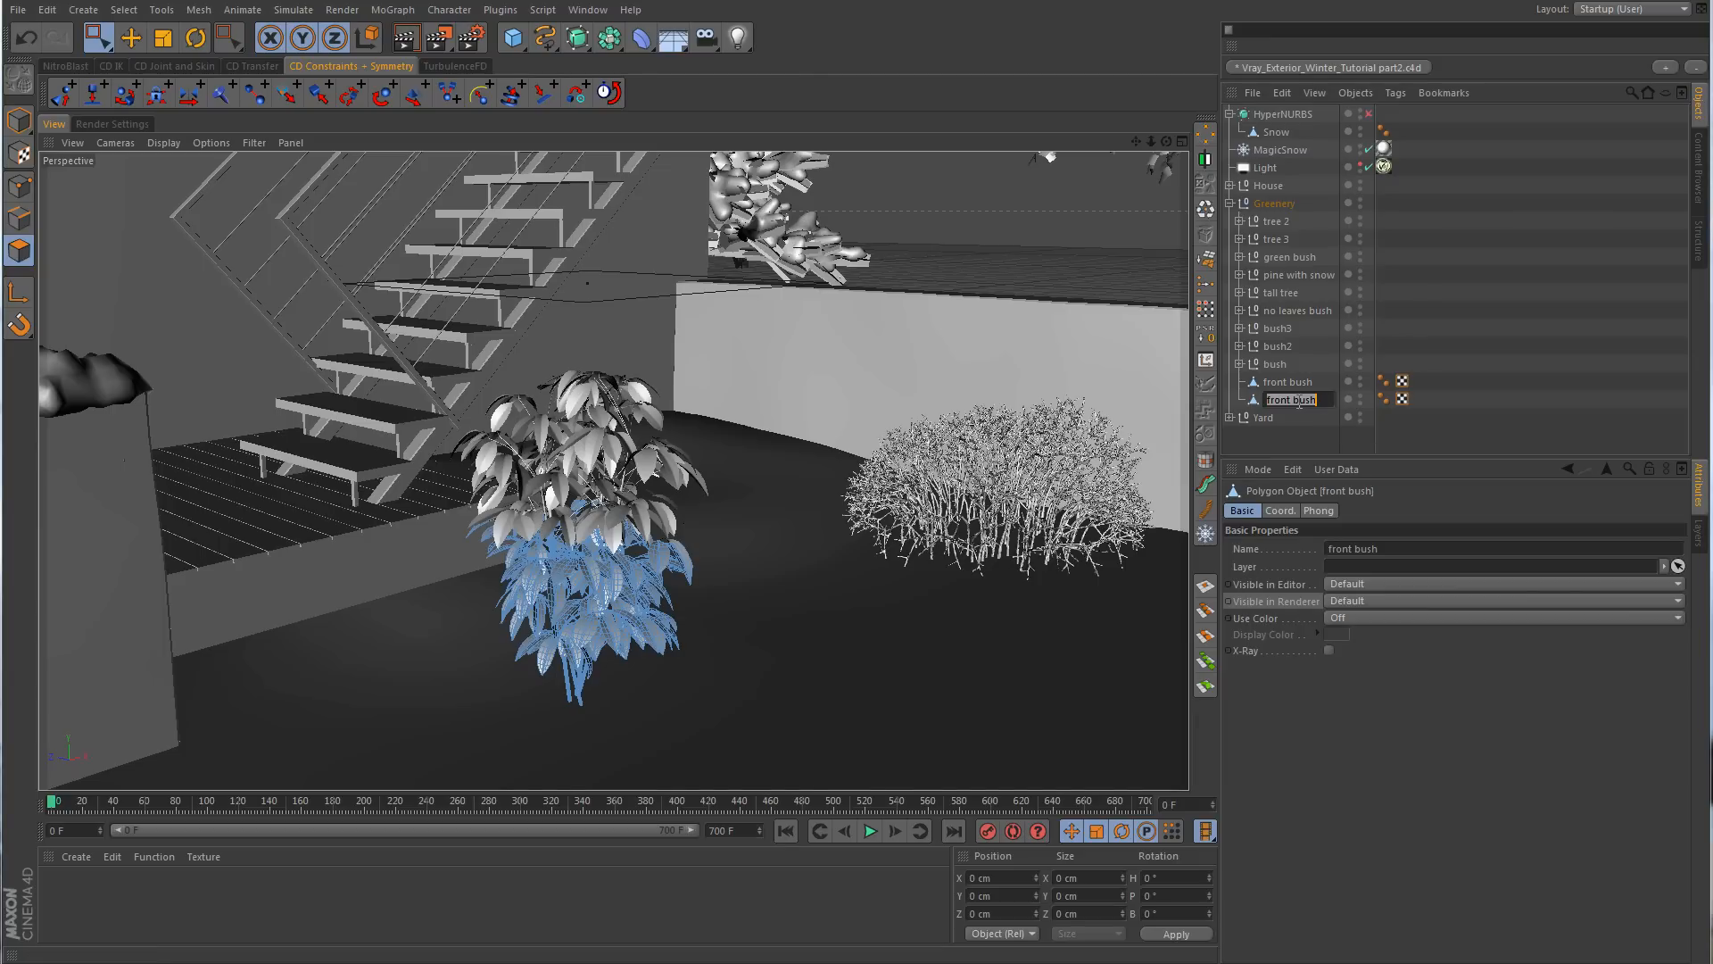
{"action": "left_click", "coordinate": [1325, 400]}
{"action": "type", "text": "bottom"}
{"action": "key", "text": "Return"}
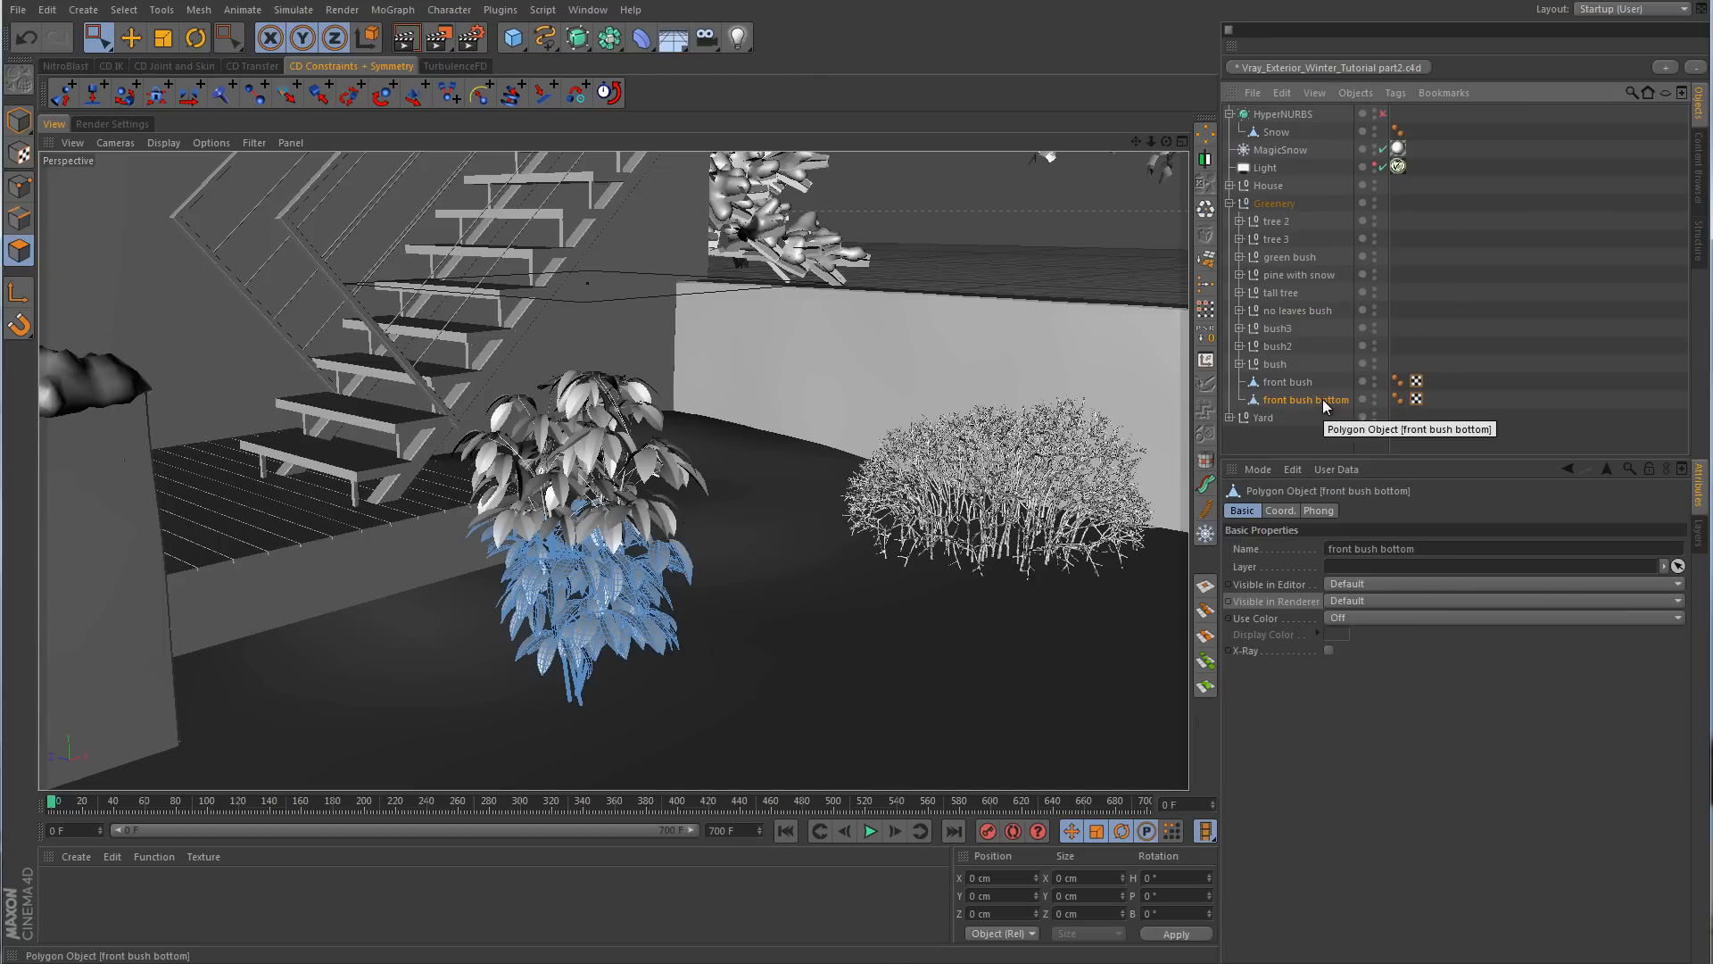
- Assign front bush bottom as the MagicSnow collision object and lower the emitter to just above the bush
{"action": "left_click", "coordinate": [1294, 149]}
{"action": "left_click_drag", "start_coordinate": [1335, 400], "coordinate": [1375, 700]}
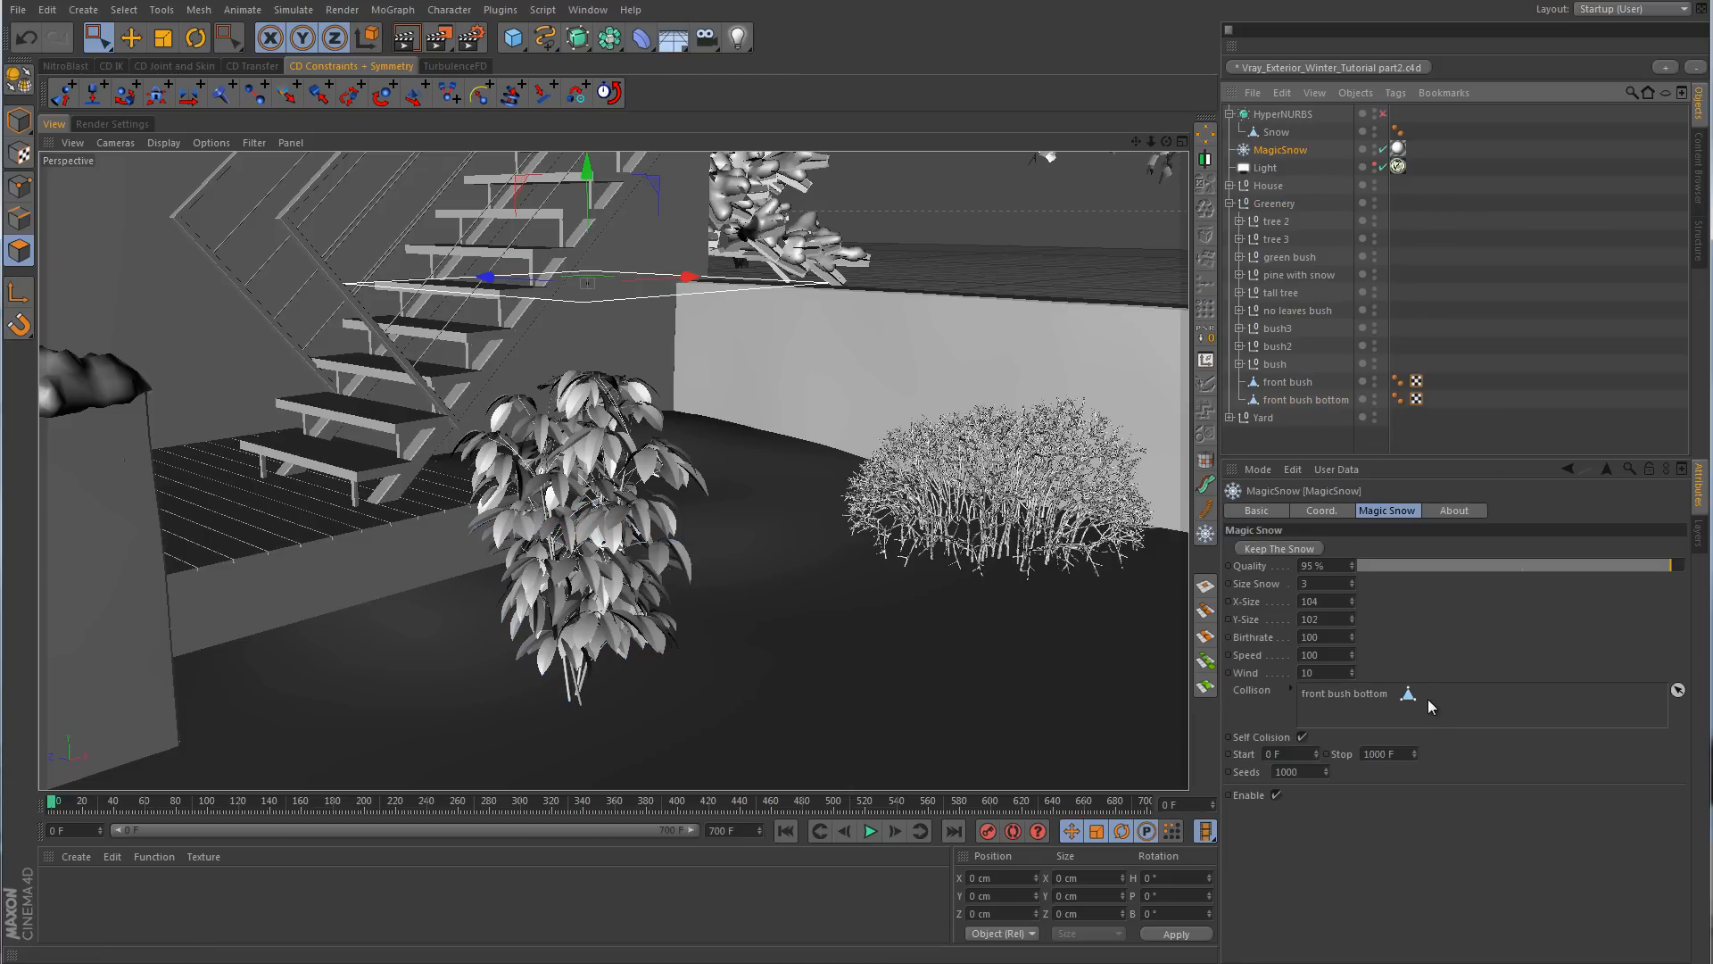
{"action": "left_click_drag", "start_coordinate": [590, 185], "coordinate": [598, 264]}
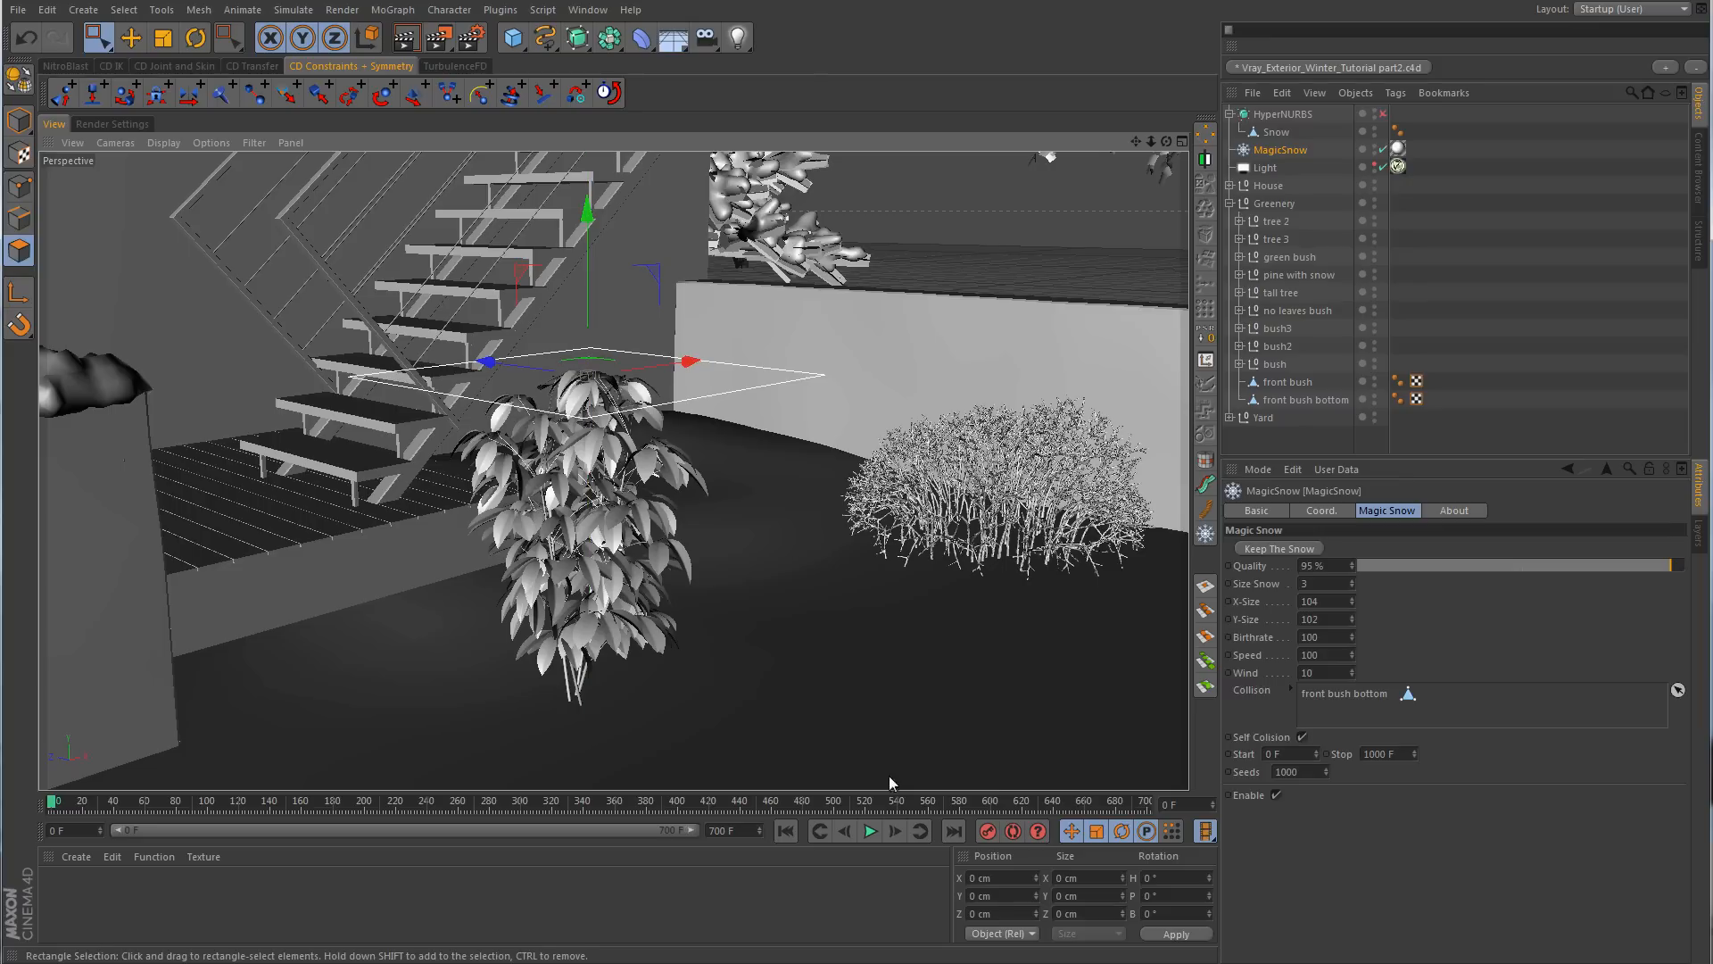
- Simulate the snow on front bush bottom to about frame 53, keep it as a separate mesh, and return to frame 0
{"action": "left_click", "coordinate": [878, 832]}
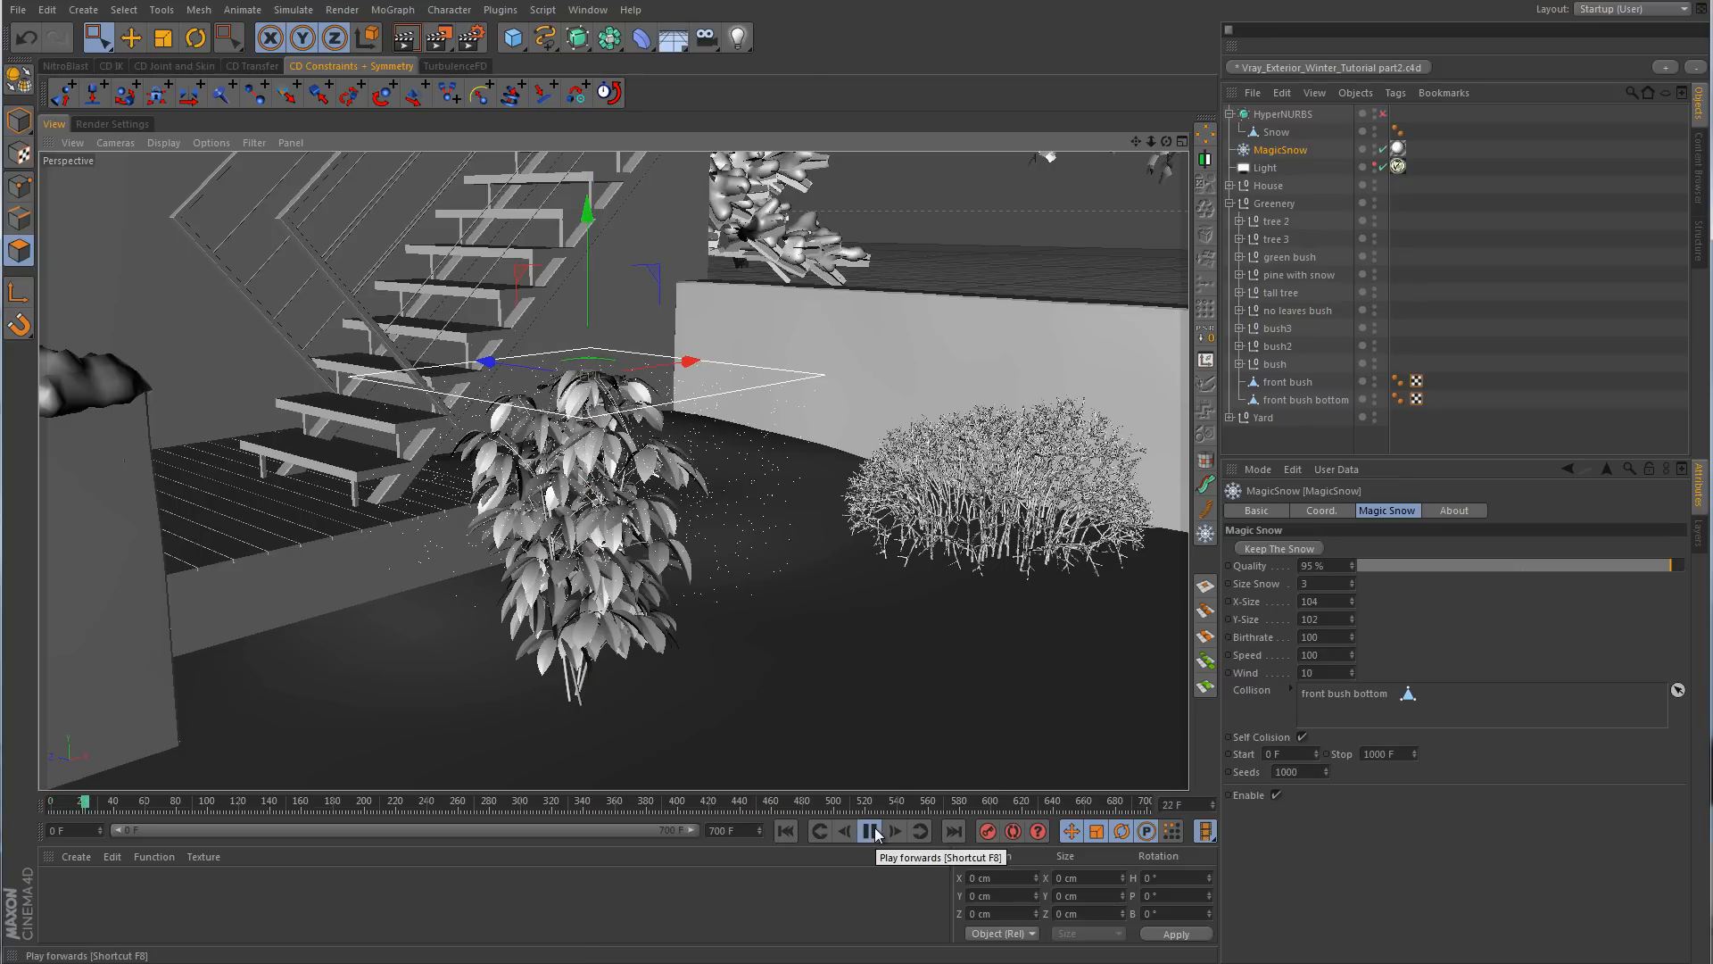
{"action": "left_click", "coordinate": [872, 832]}
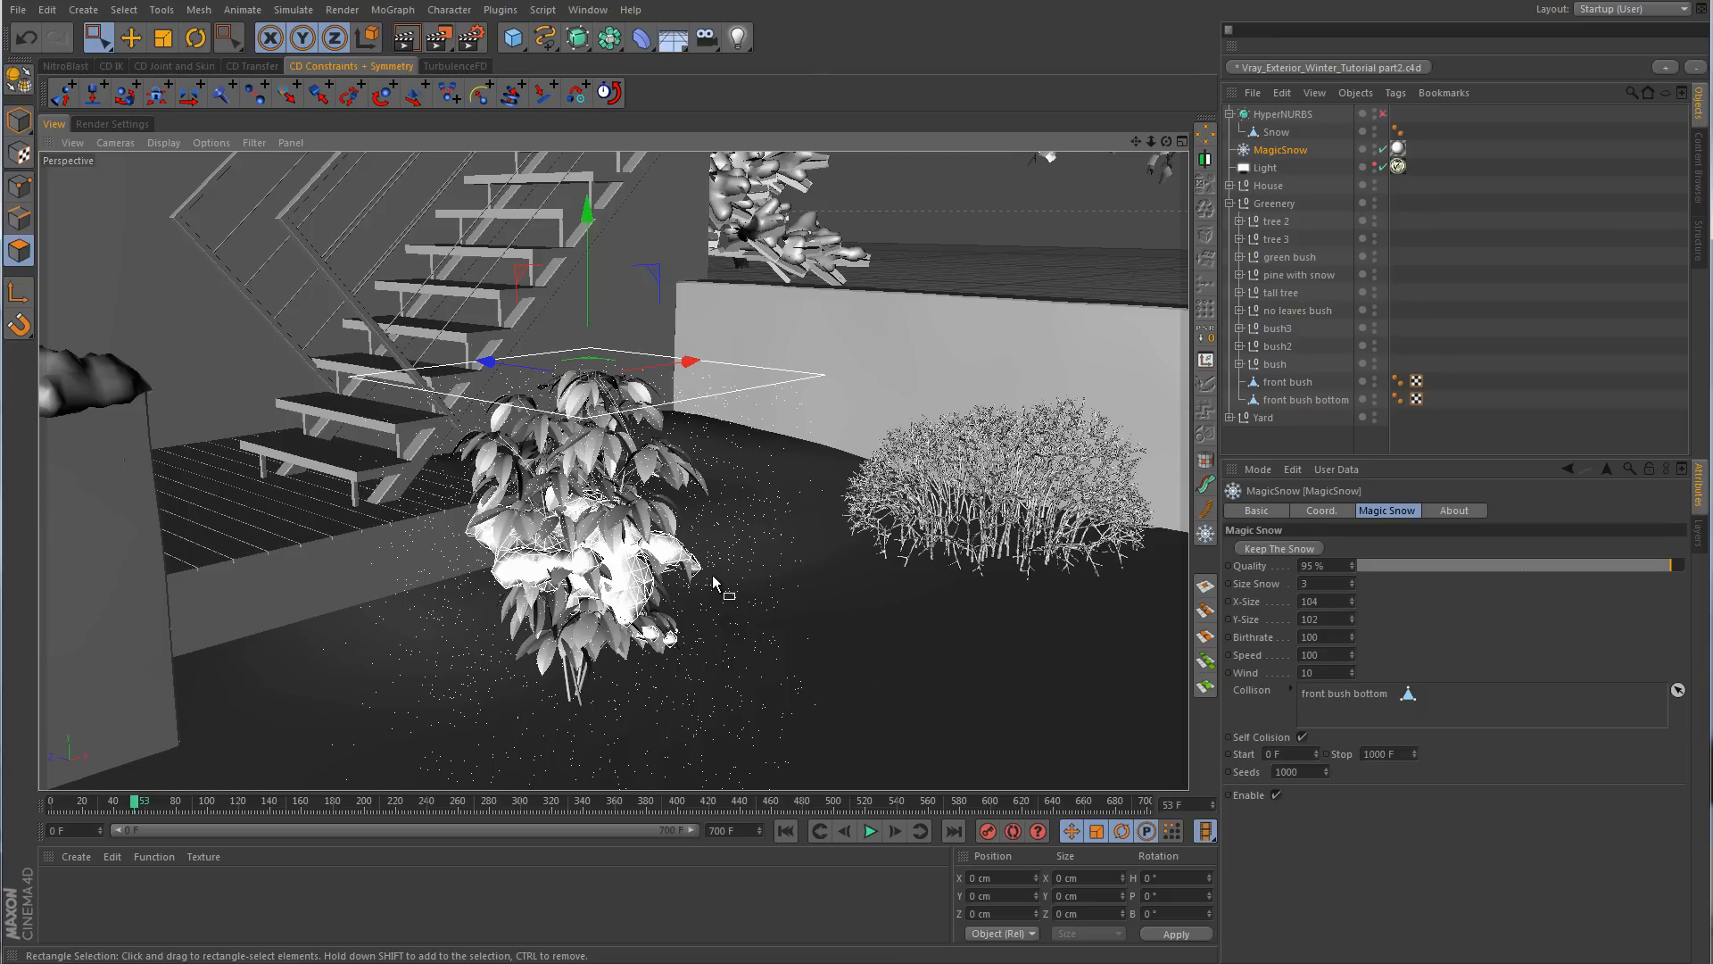
{"action": "left_click", "coordinate": [1304, 550]}
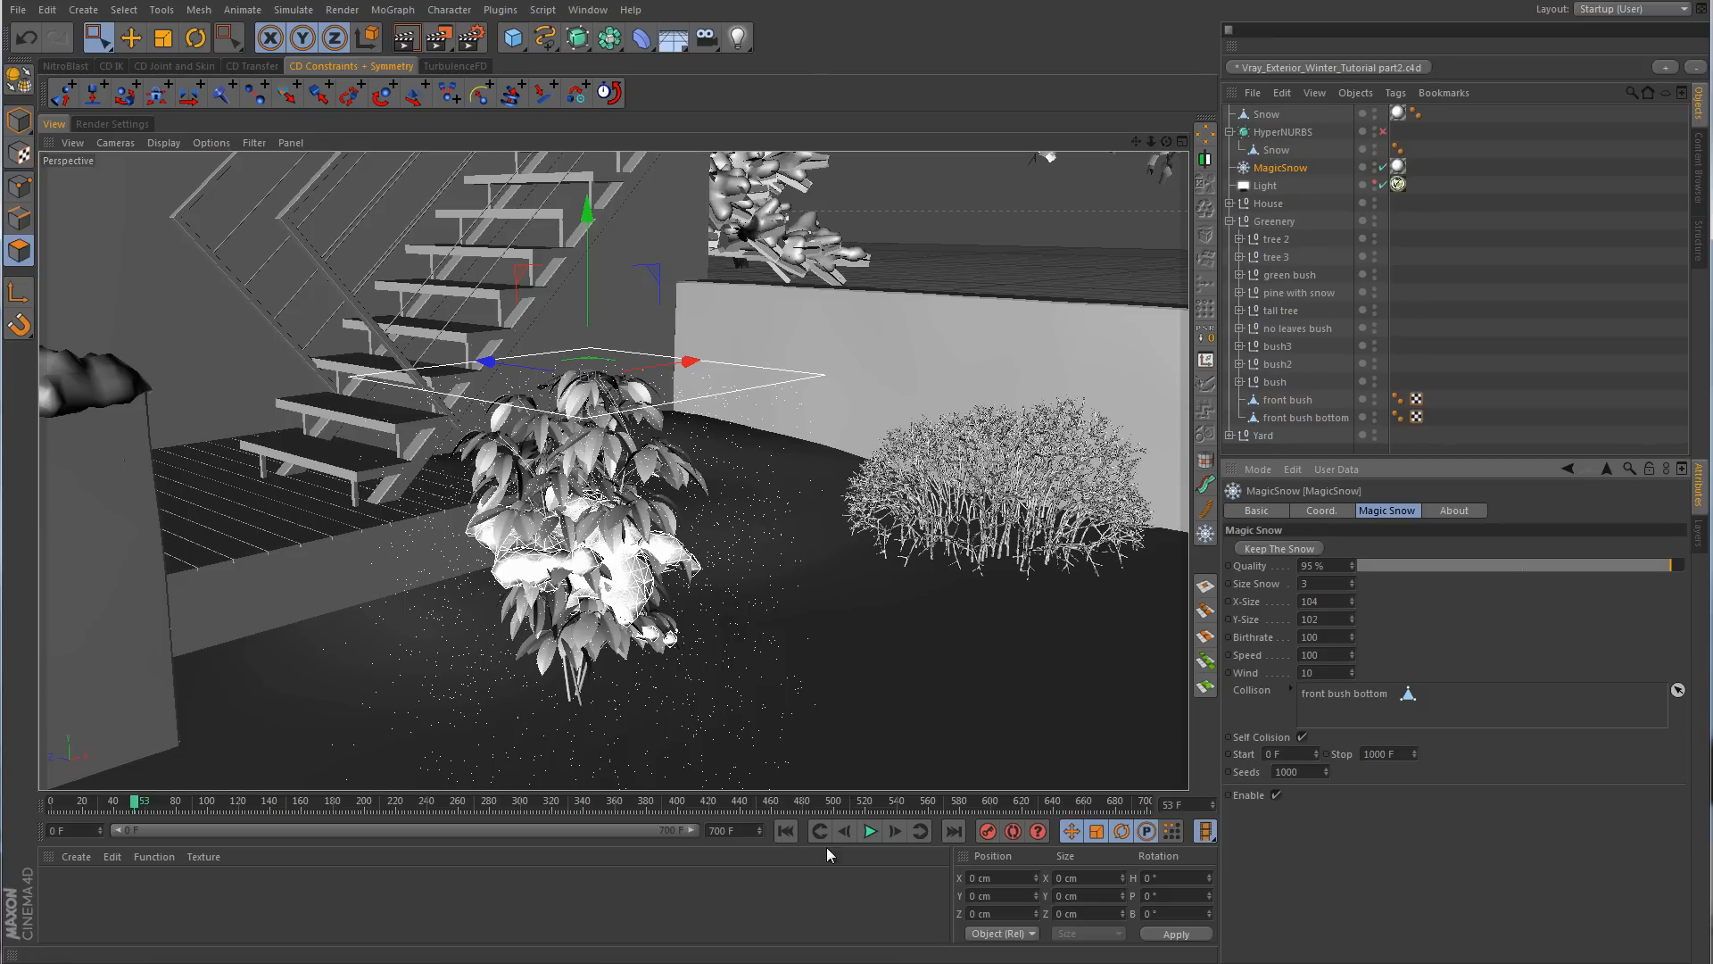
{"action": "left_click", "coordinate": [794, 832]}
- Replace front bush bottom with the upper front bush object as the MagicSnow collision object
{"action": "right_click", "coordinate": [1337, 693]}
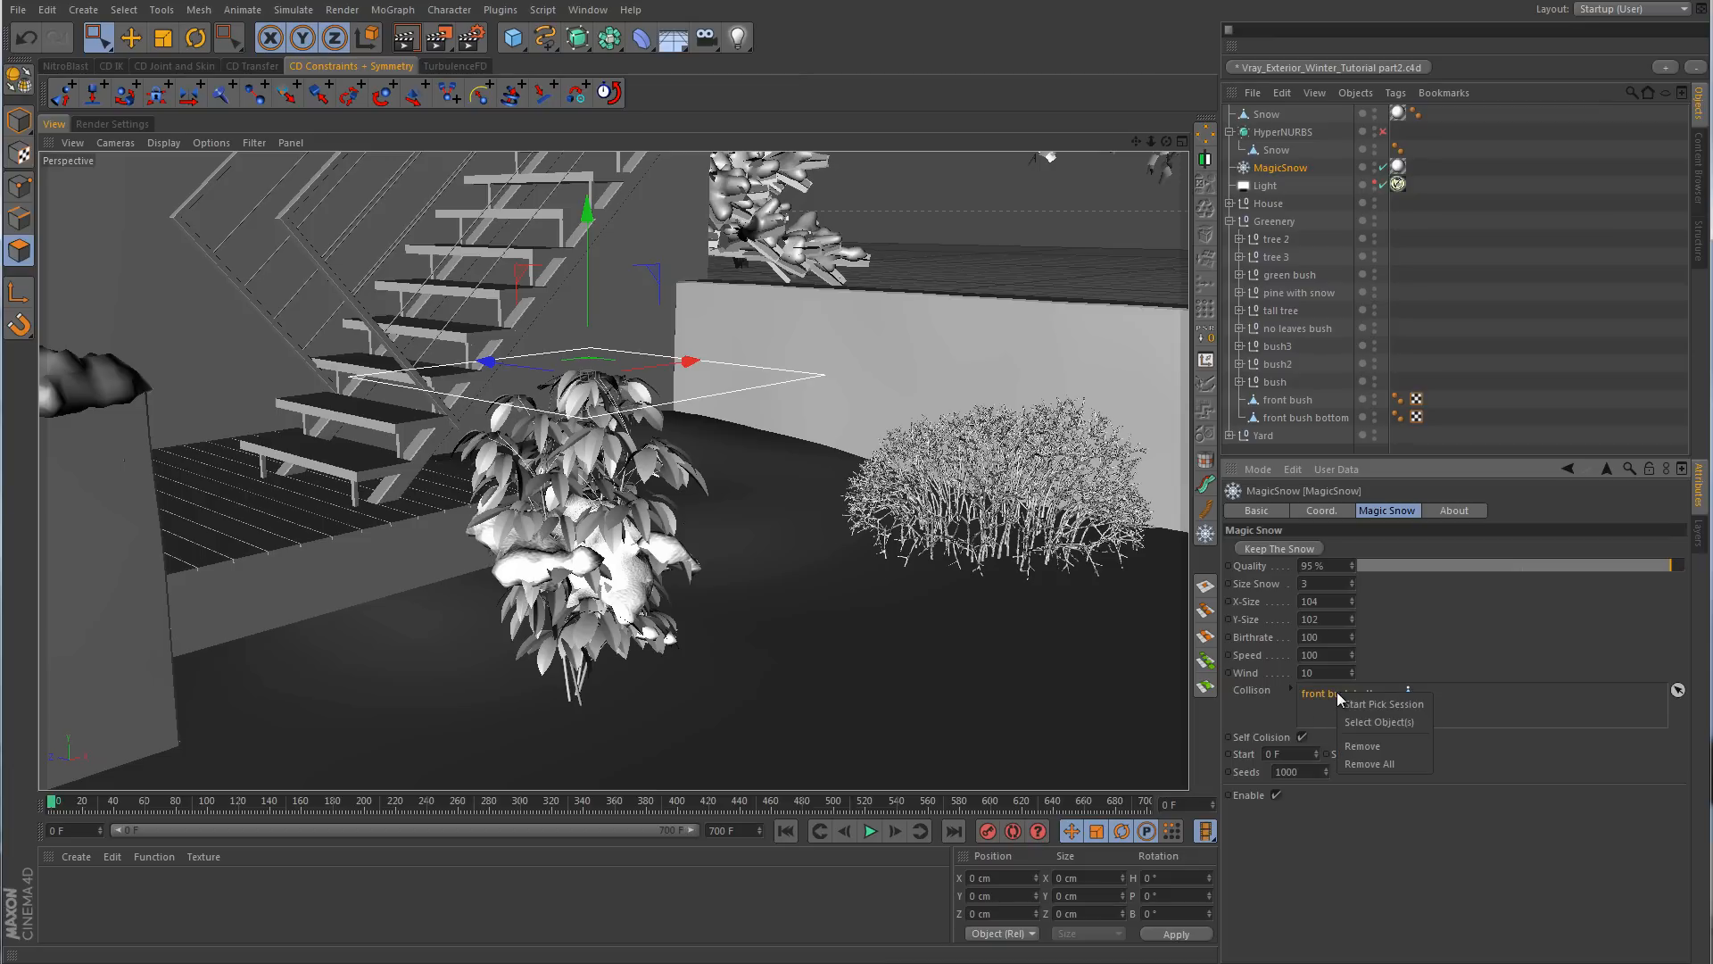
{"action": "left_click", "coordinate": [1385, 749]}
{"action": "left_click_drag", "start_coordinate": [1301, 403], "coordinate": [1358, 705]}
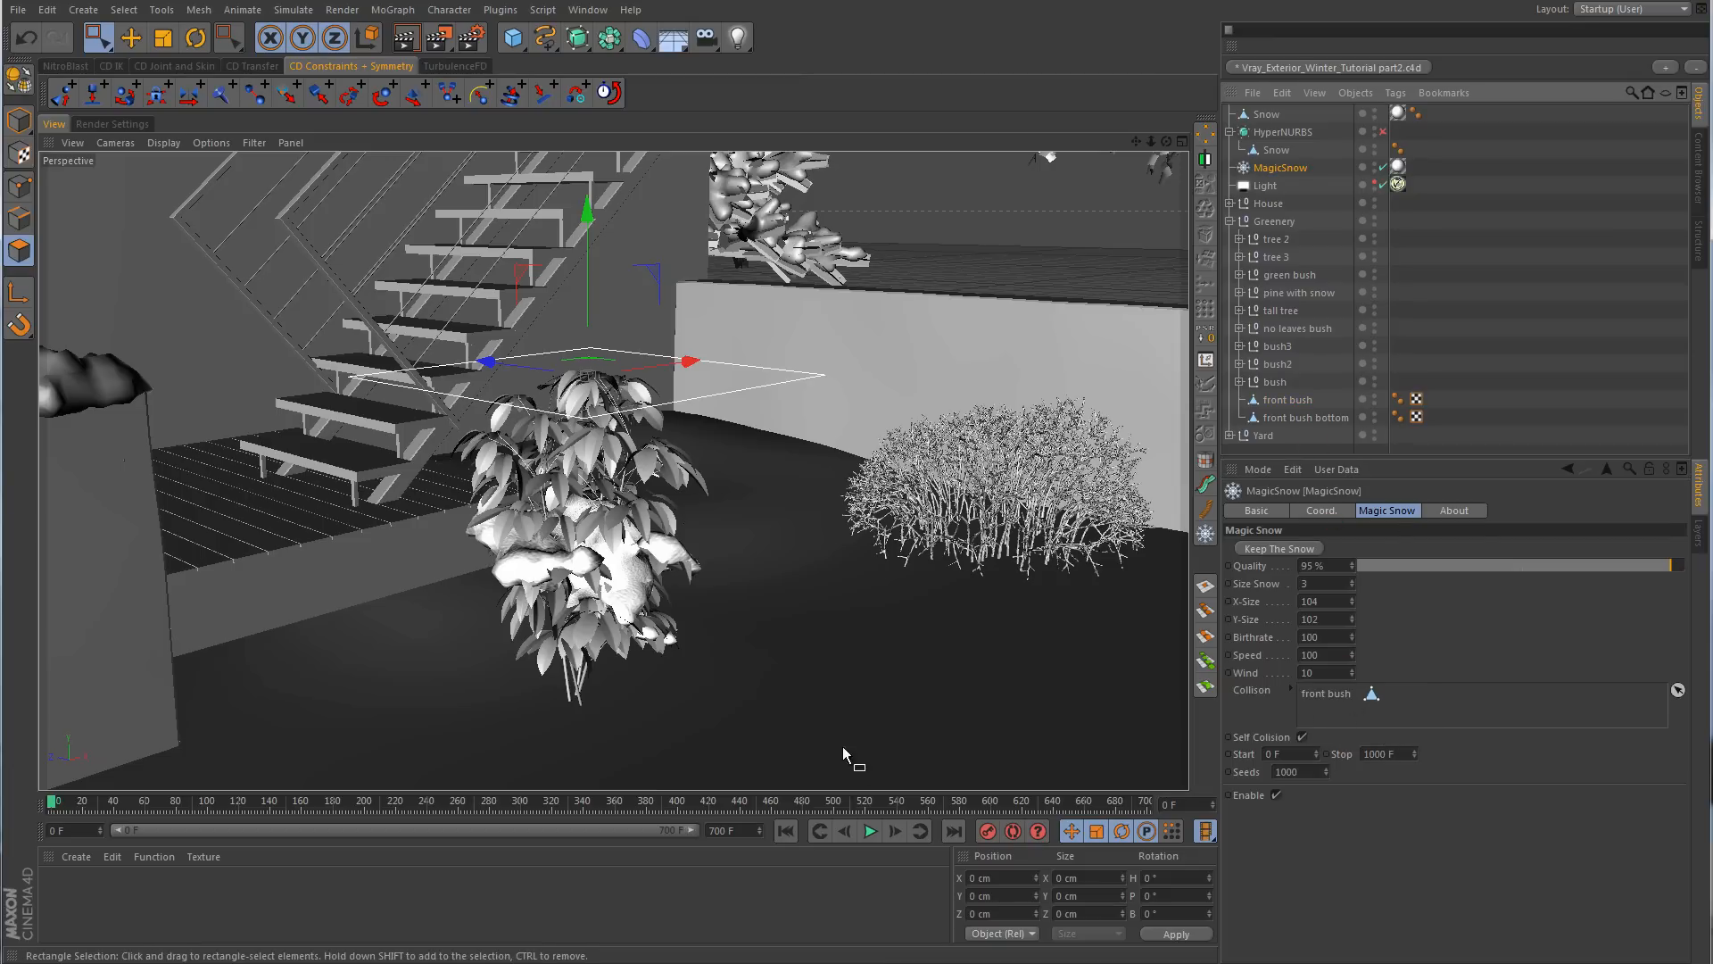
- Try the snow simulation on the upper front bush to about frame 42 and return to frame 0
{"action": "left_click", "coordinate": [870, 831]}
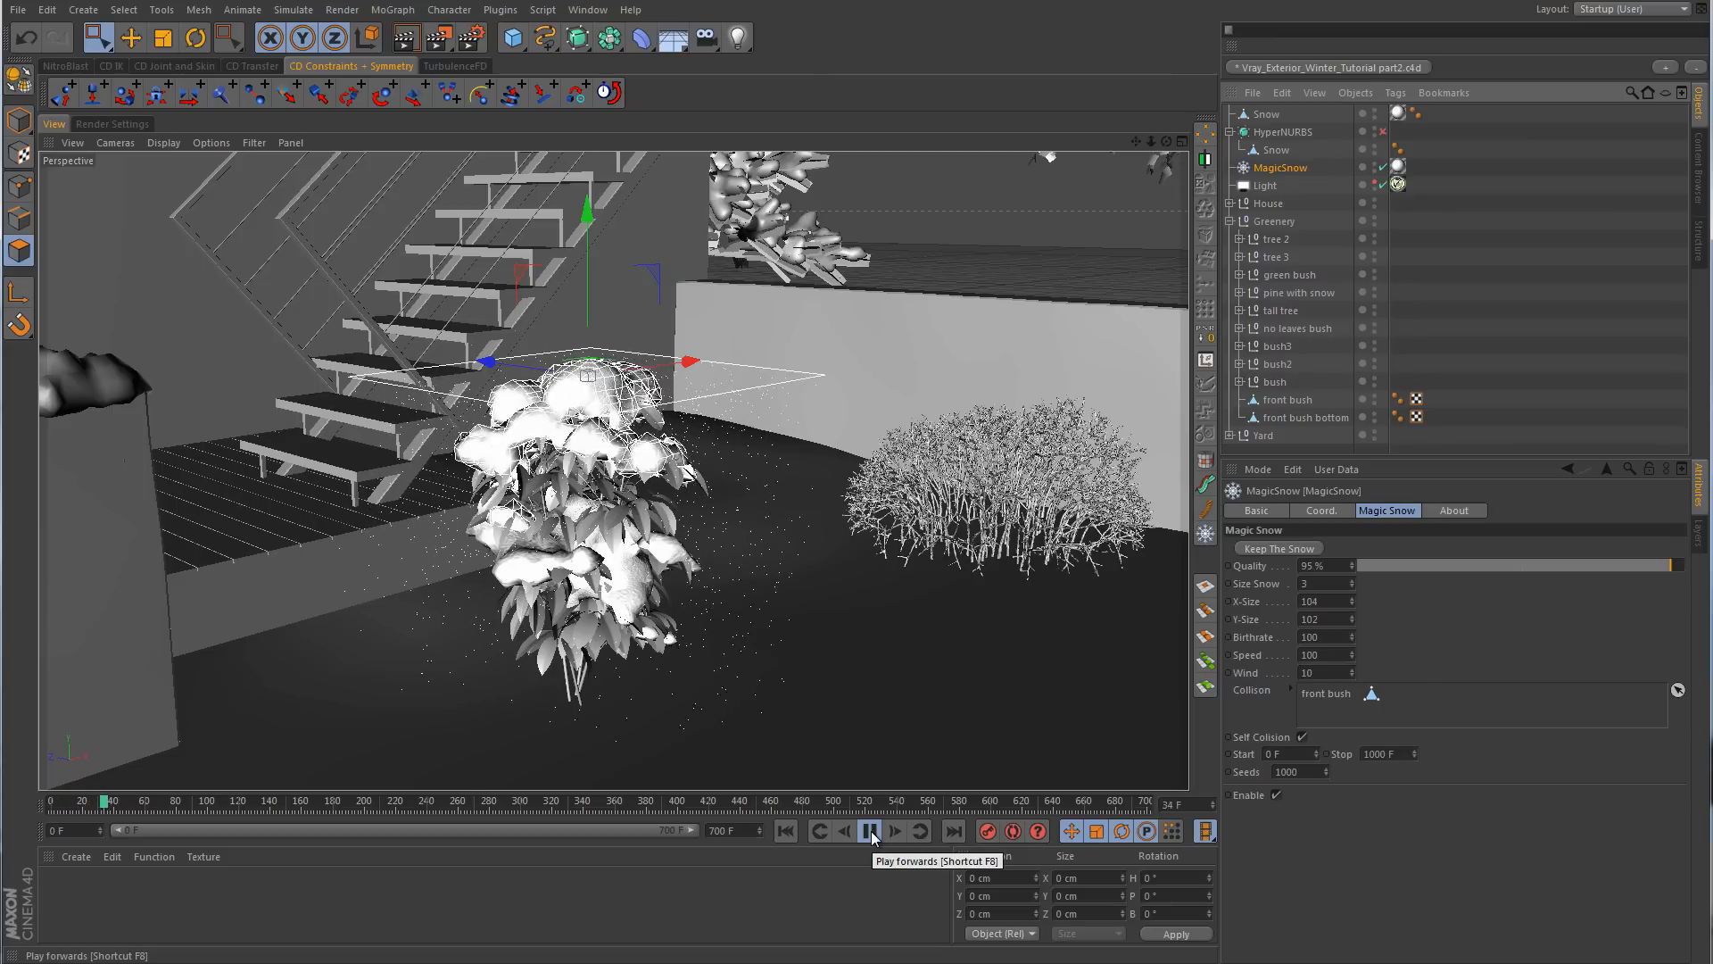
{"action": "left_click", "coordinate": [870, 831]}
{"action": "left_click_drag", "start_coordinate": [871, 600], "coordinate": [796, 619], "text": "alt"}
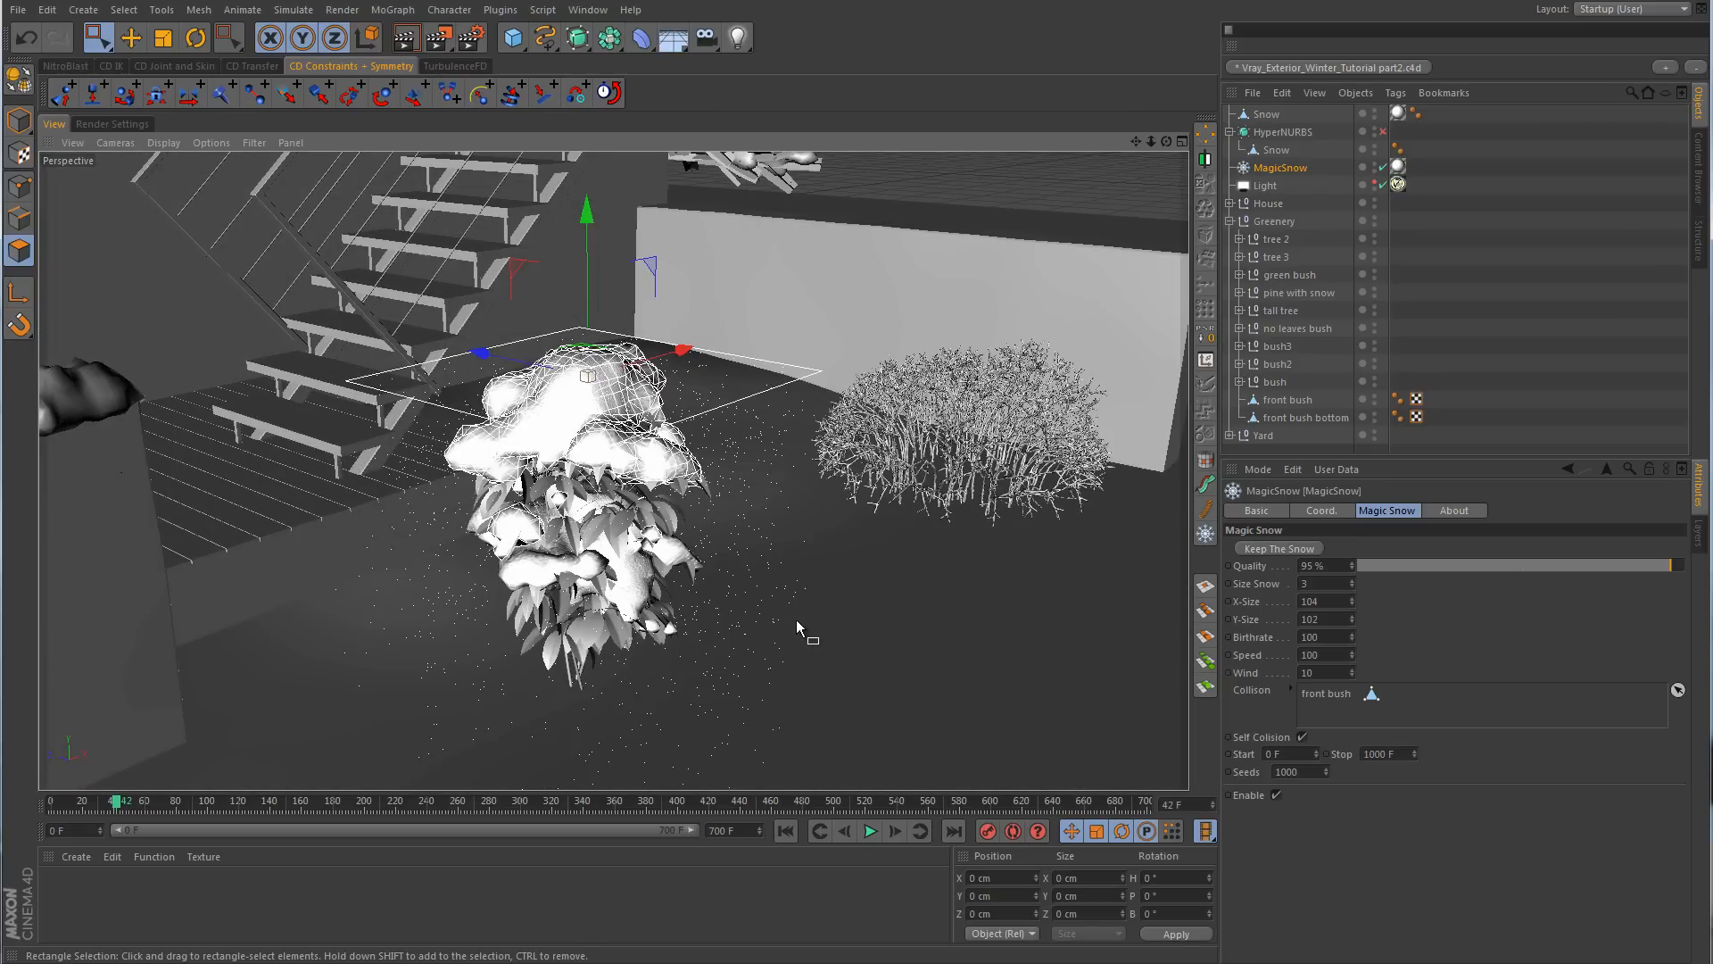
{"action": "left_click", "coordinate": [785, 831]}
- Raise the emitter slightly, set Size Snow to 2, and simulate the snow on the upper front bush to about frame 71
{"action": "left_click_drag", "start_coordinate": [588, 270], "coordinate": [585, 229]}
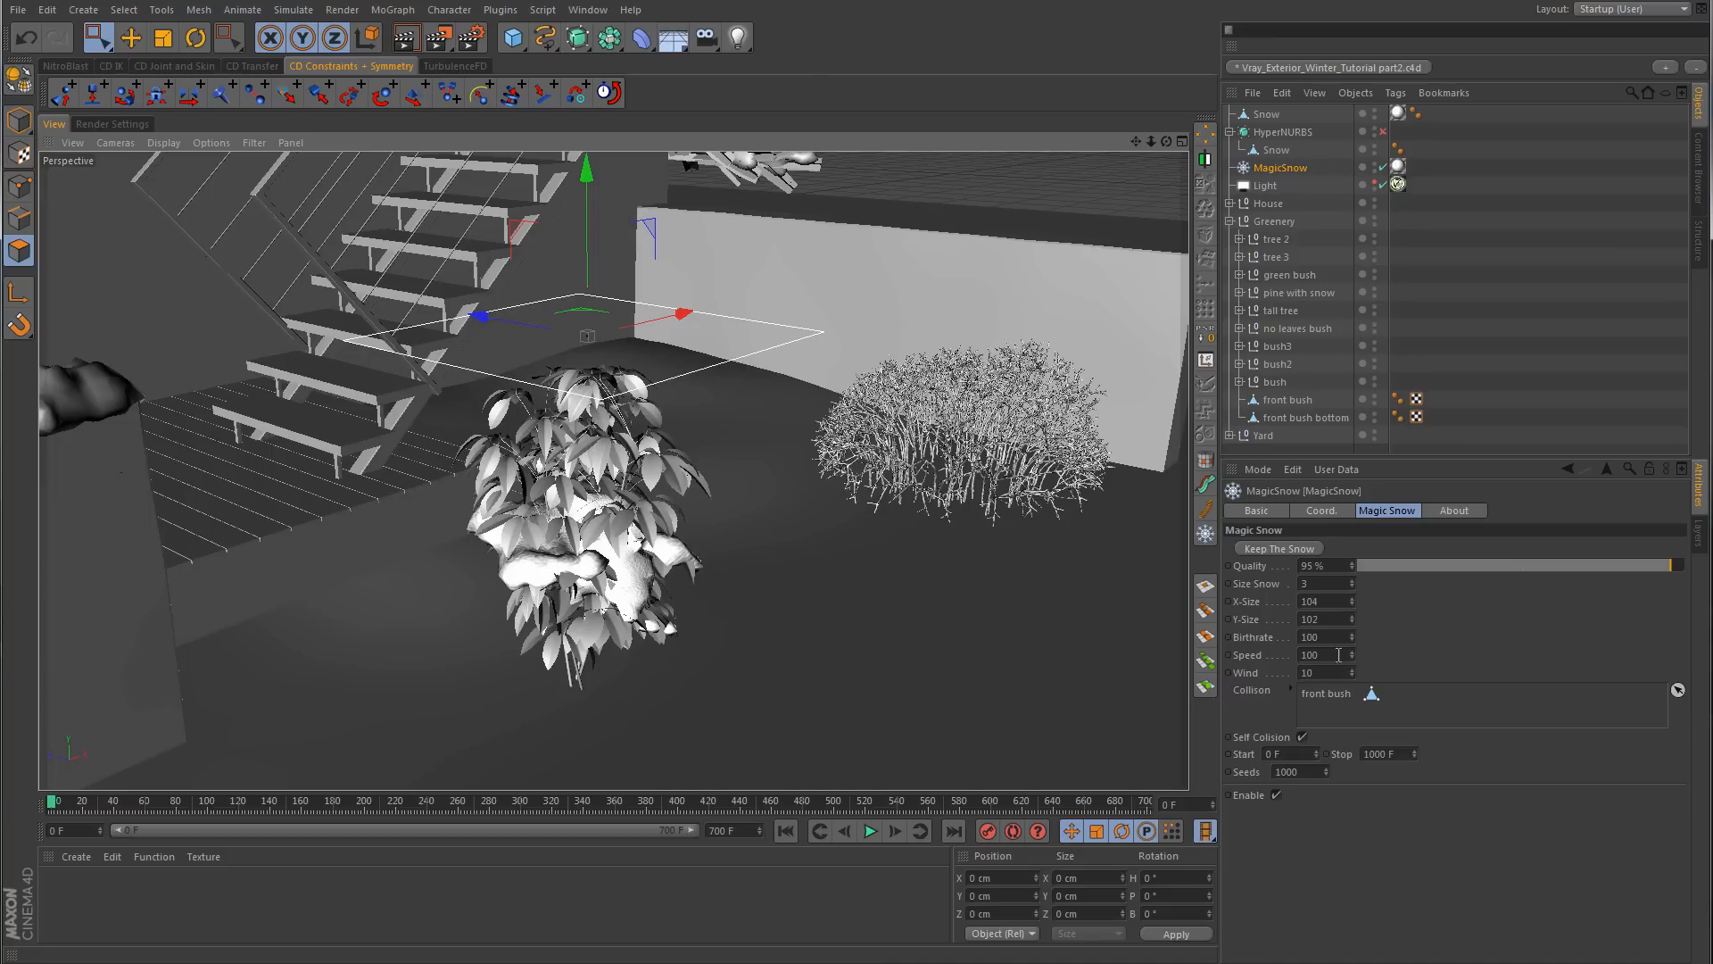
{"action": "left_click", "coordinate": [1352, 588]}
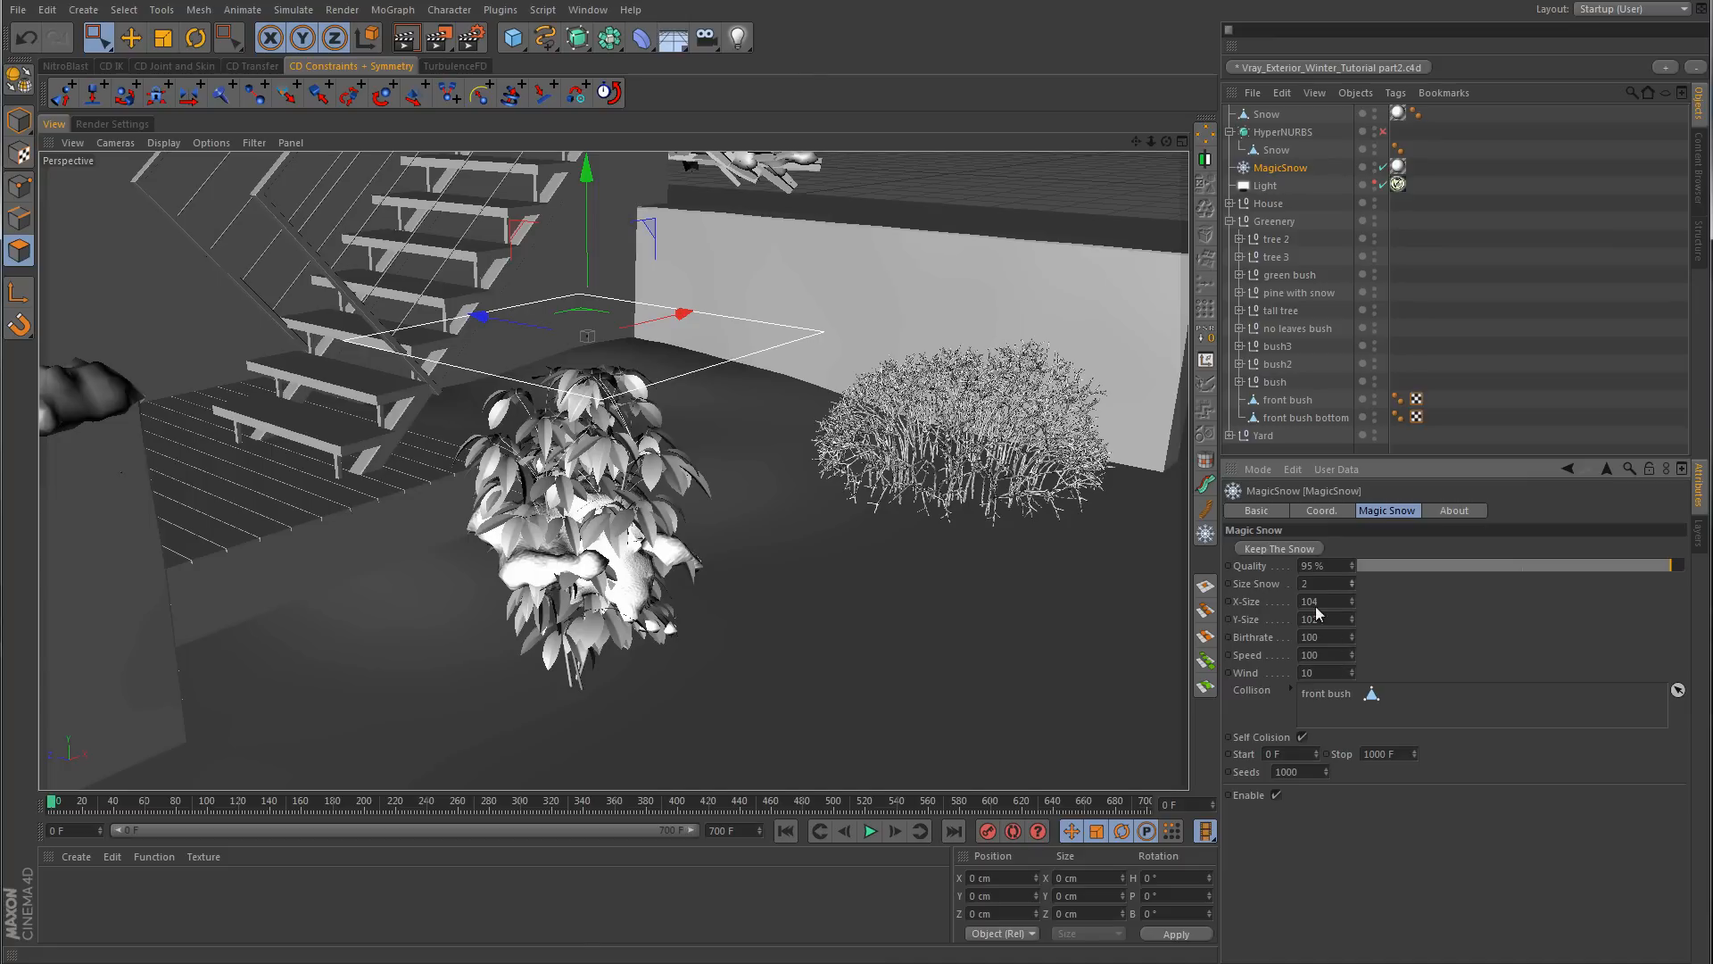
{"action": "left_click", "coordinate": [870, 831]}
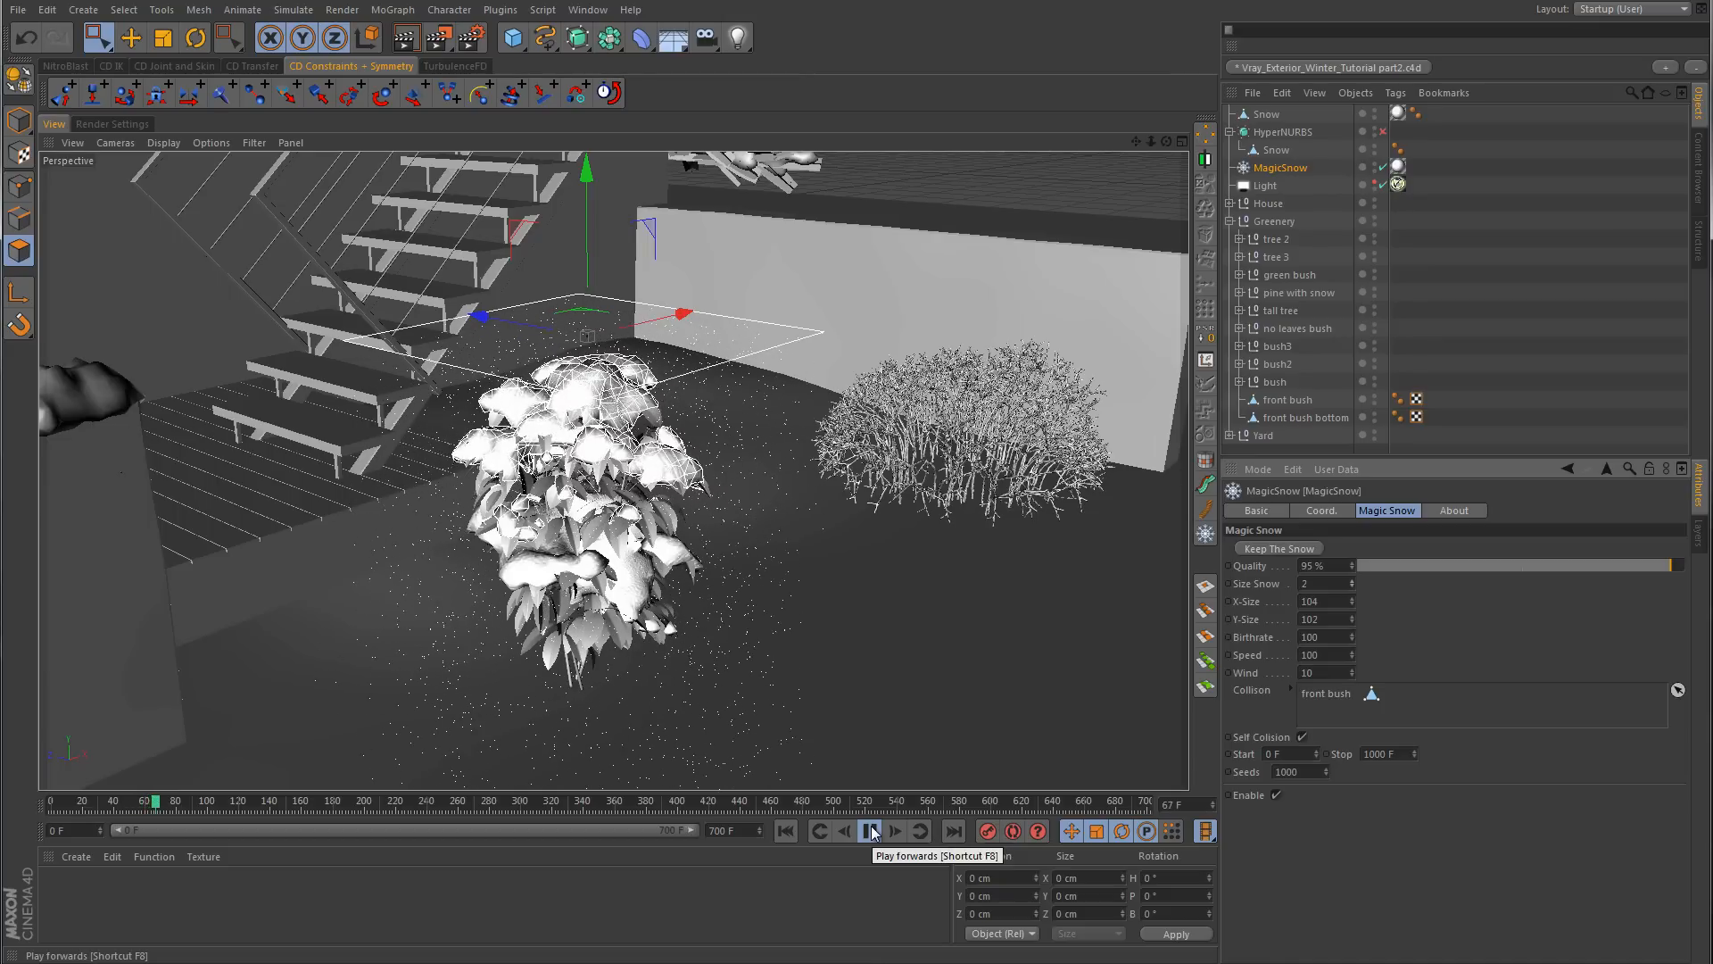
{"action": "left_click", "coordinate": [871, 830]}
{"action": "left_click_drag", "start_coordinate": [857, 562], "coordinate": [775, 555], "text": "alt"}
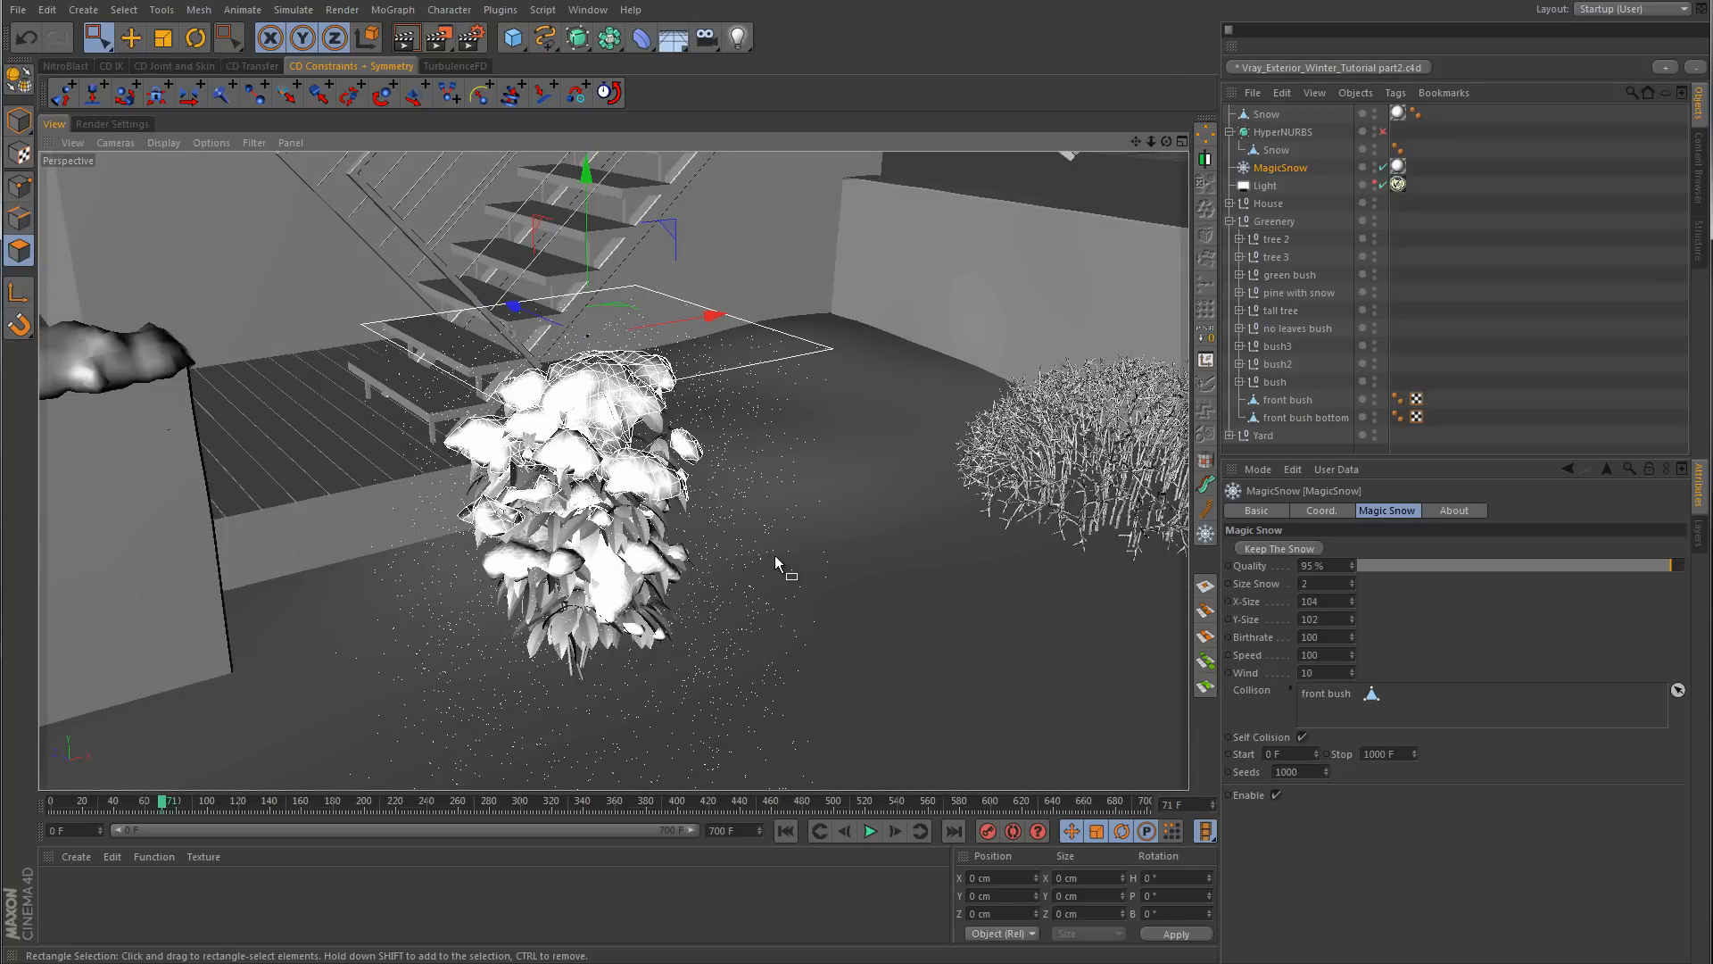
- Keep the upper front bush snow as a separate mesh at frame 0 and delete the material tags of both loose Snow meshes
{"action": "left_click", "coordinate": [1305, 549]}
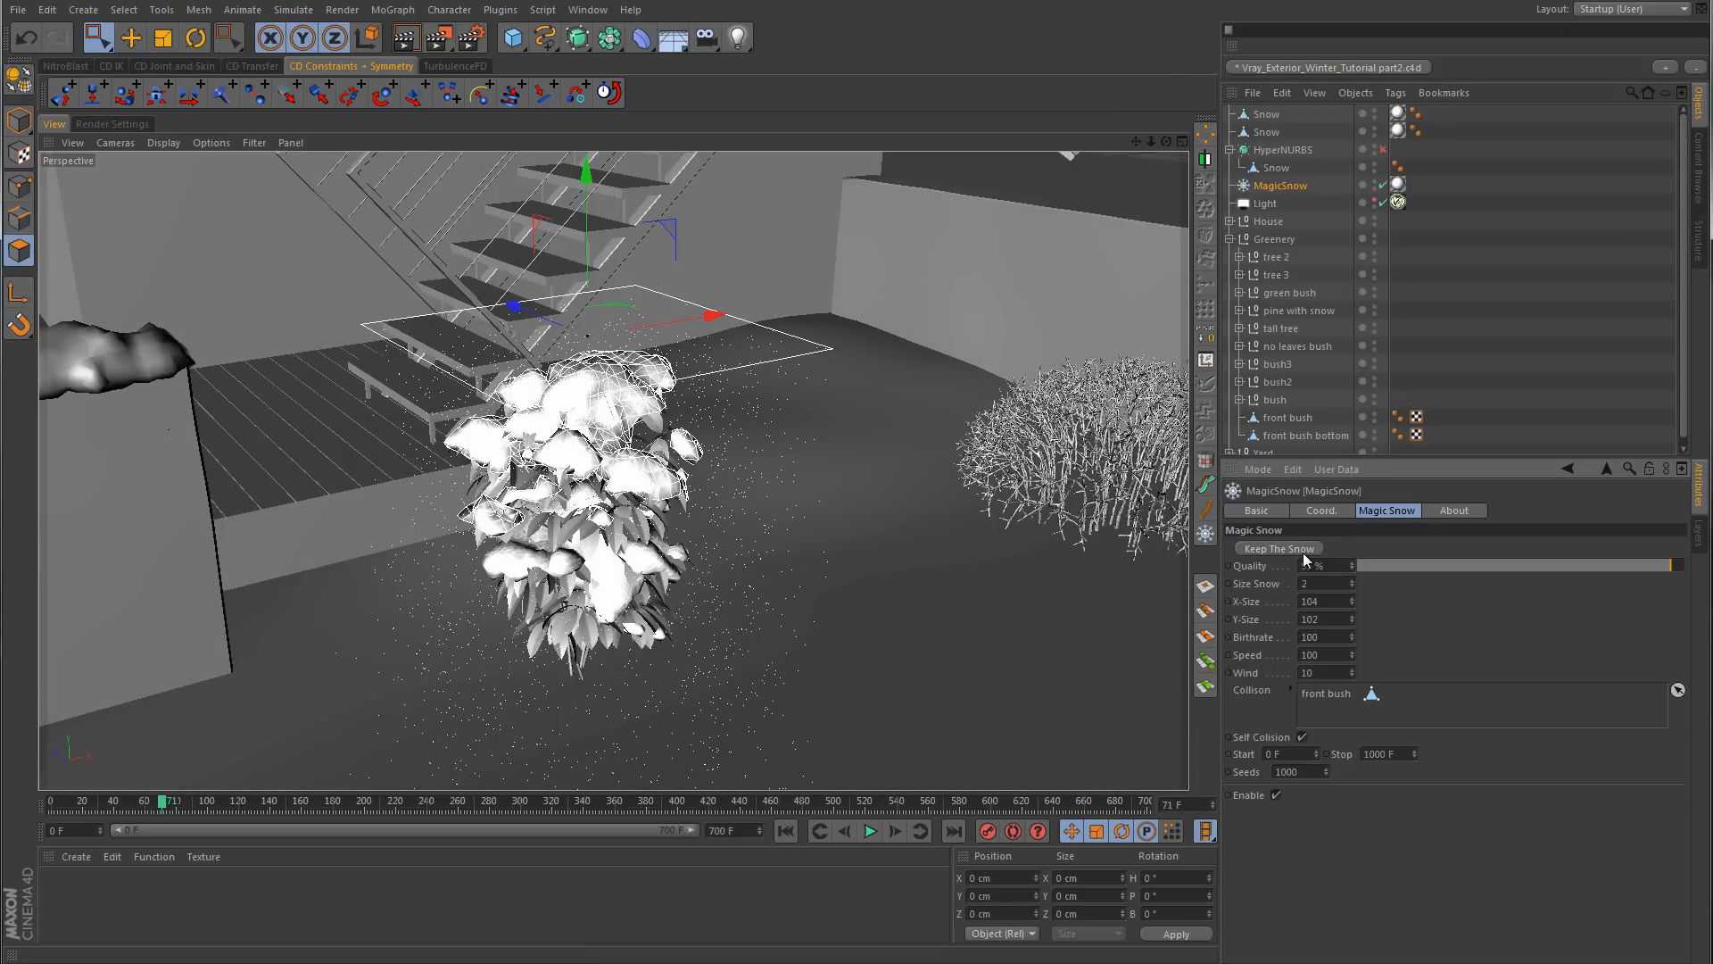
{"action": "left_click", "coordinate": [784, 835]}
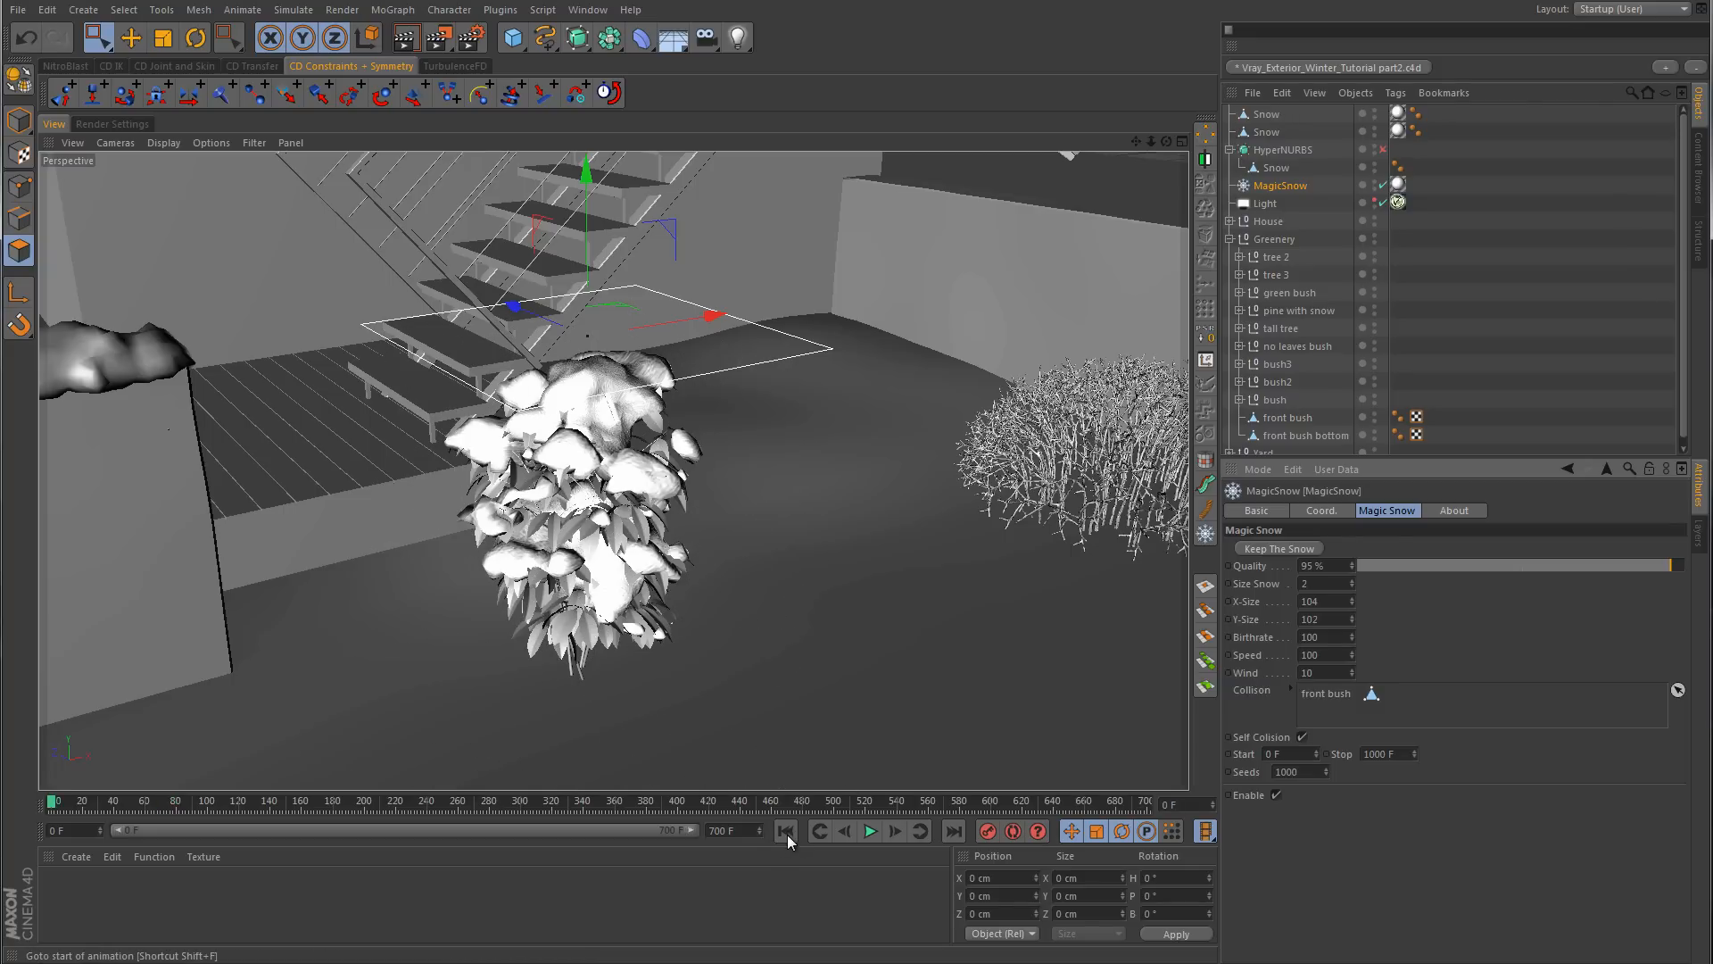
{"action": "left_click", "coordinate": [1398, 116]}
{"action": "key", "text": "Delete"}
{"action": "left_click", "coordinate": [1399, 133]}
{"action": "key", "text": "Delete"}
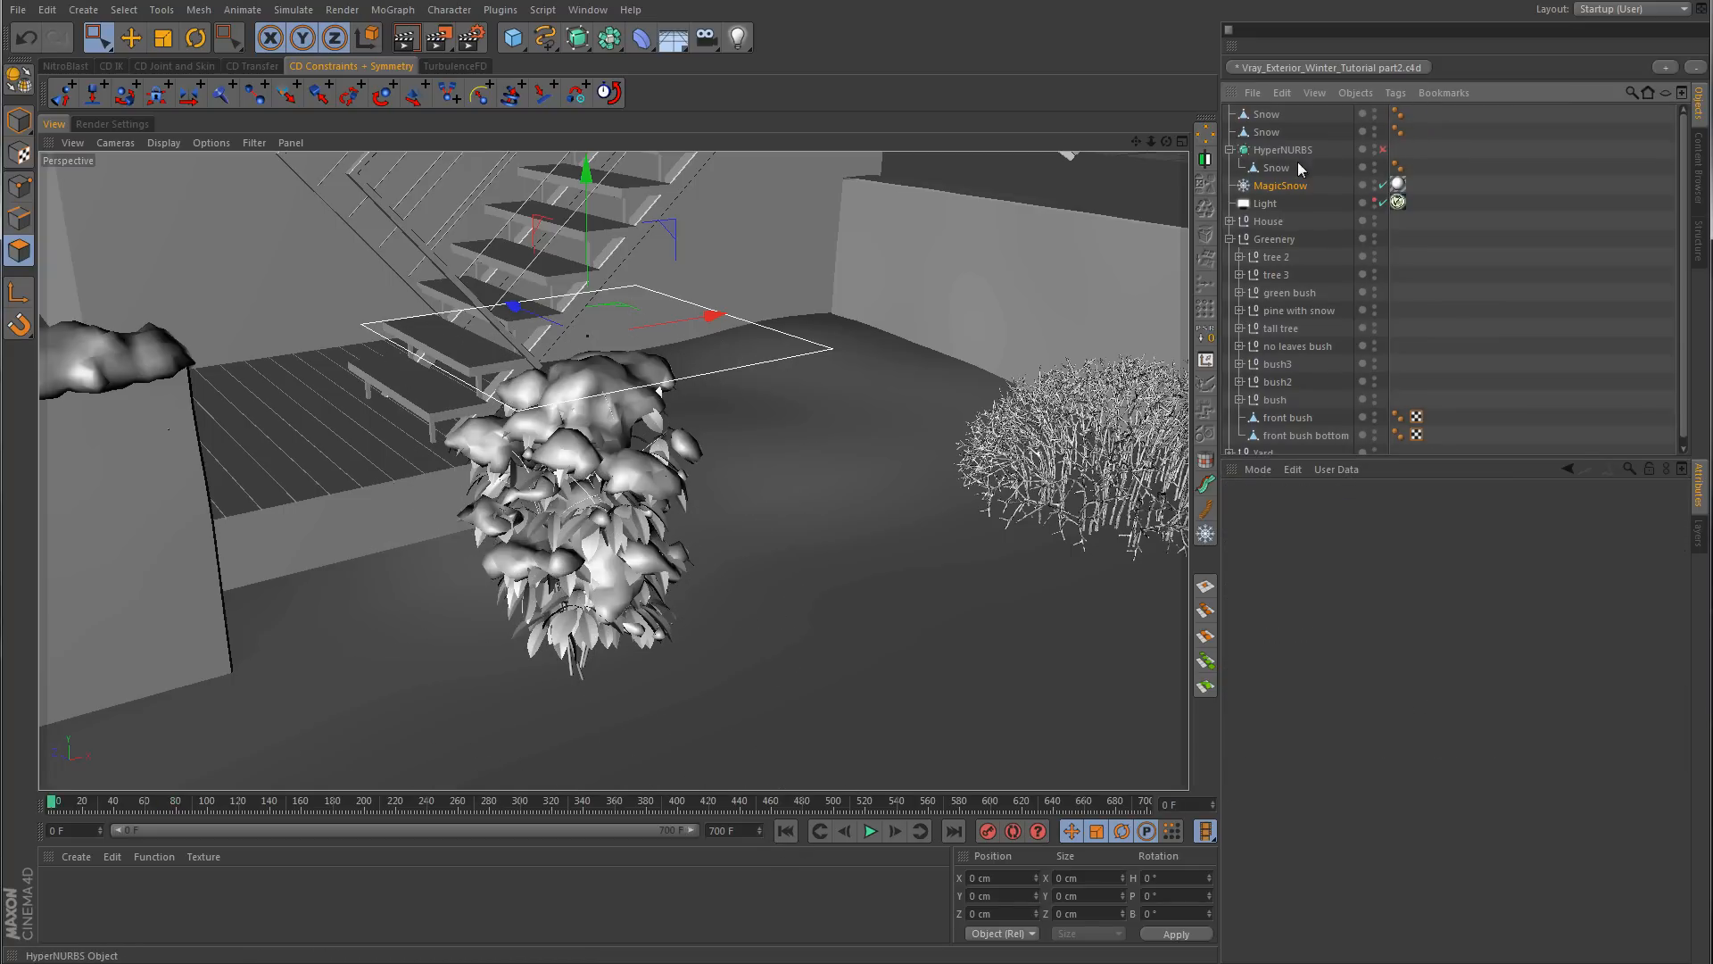
- Group all three Snow meshes in one null inside HyperNURBS and enable HyperNURBS
{"action": "left_click_drag", "start_coordinate": [1295, 111], "coordinate": [1272, 151]}
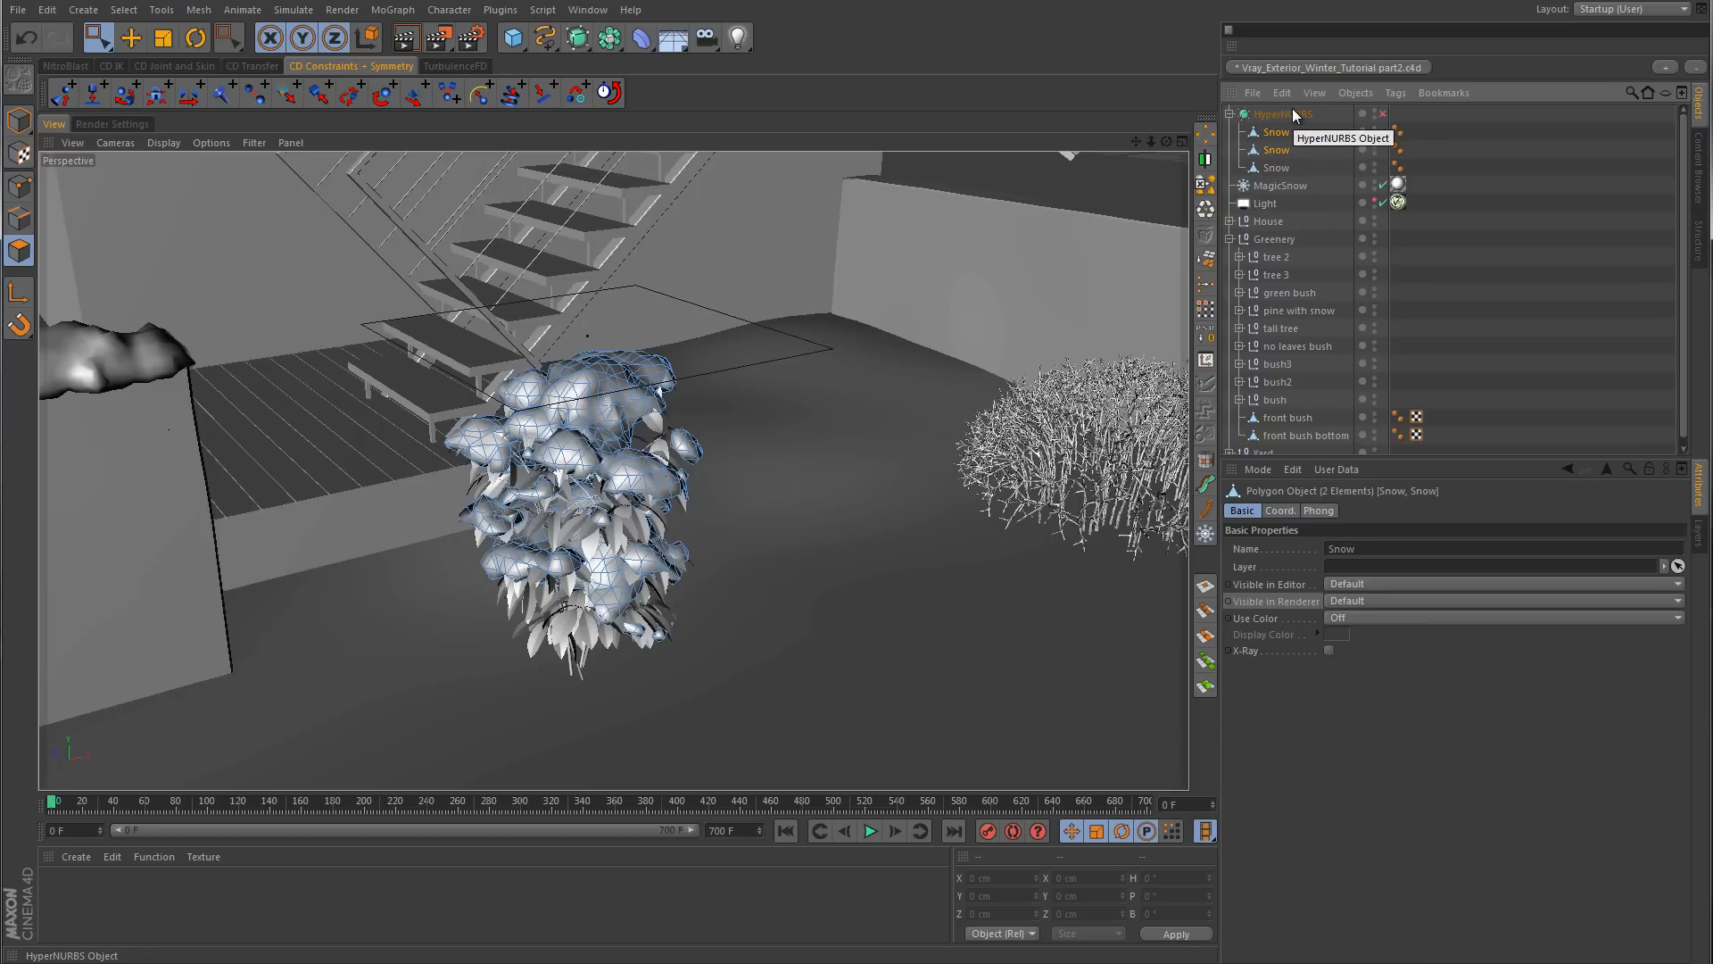
{"action": "left_click_drag", "start_coordinate": [1299, 129], "coordinate": [1279, 168]}
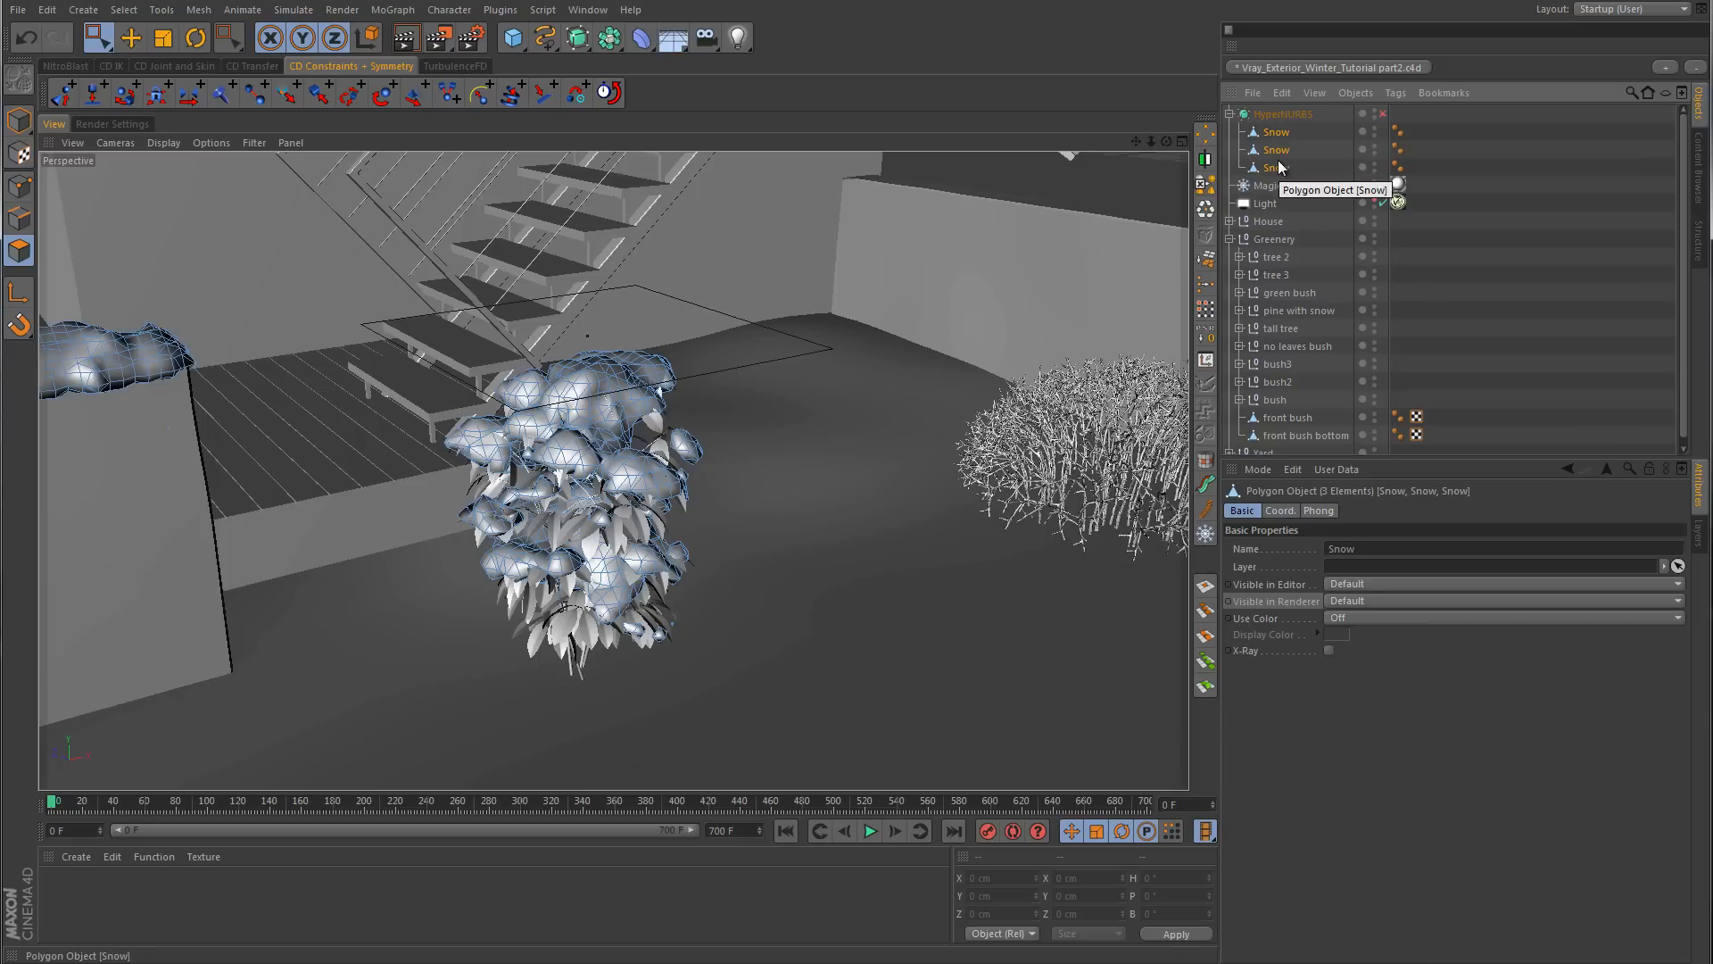
{"action": "key", "text": "alt+g"}
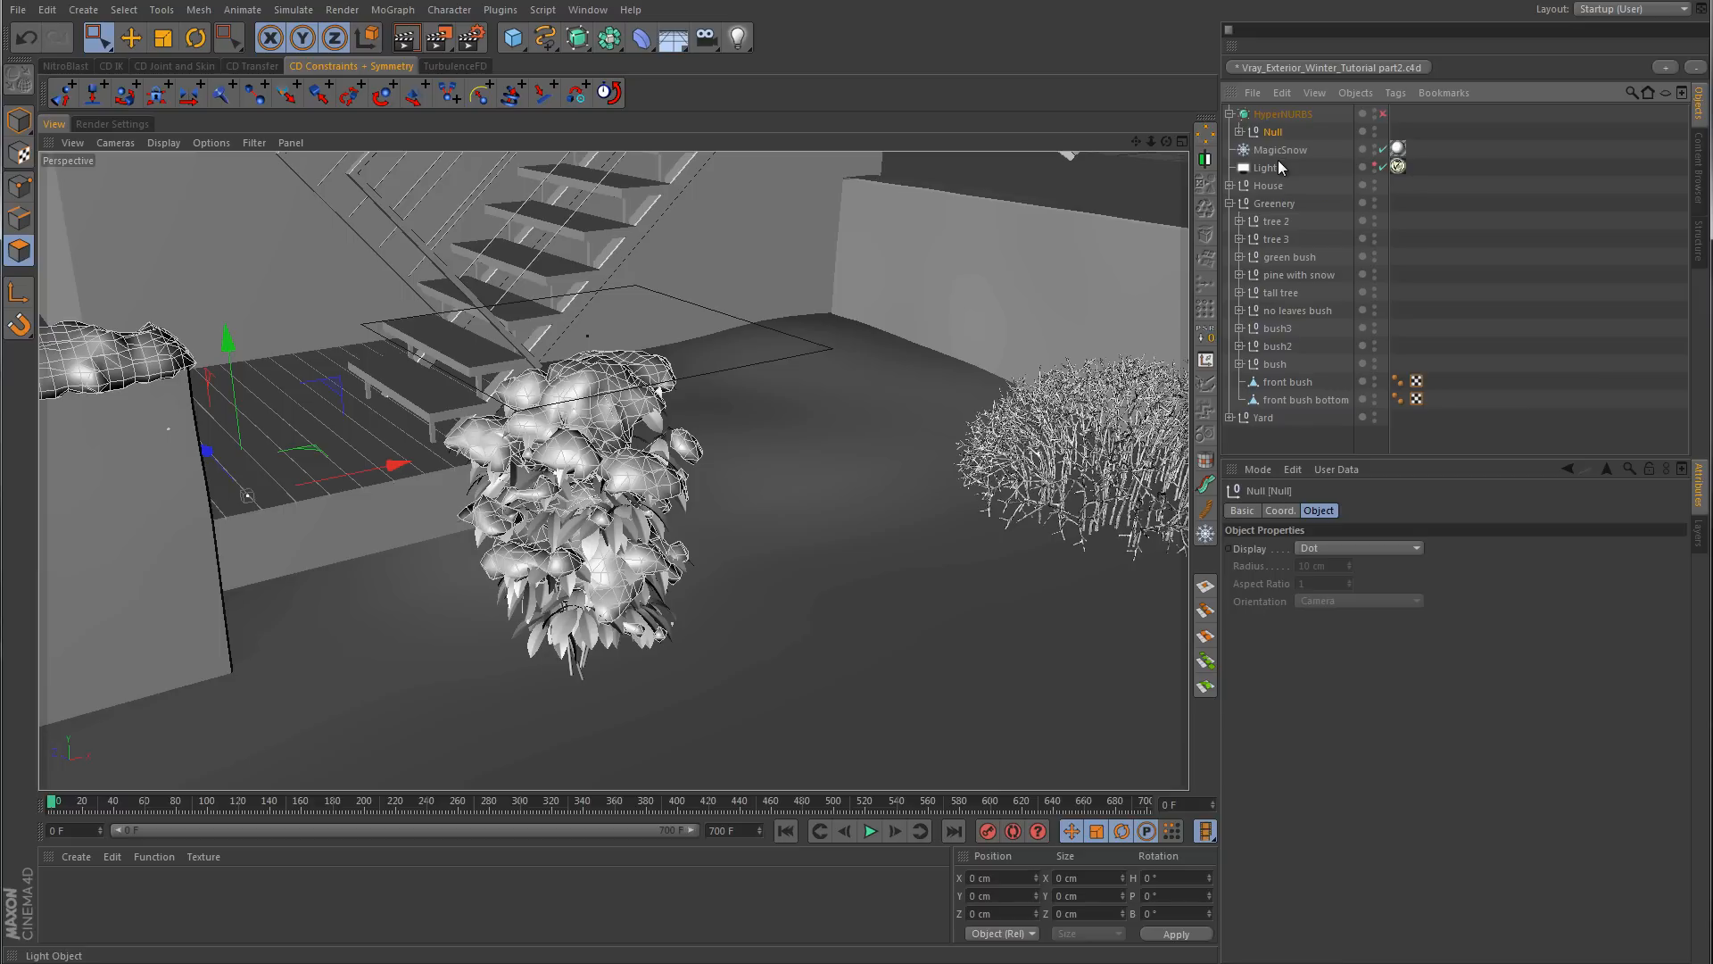
{"action": "left_click", "coordinate": [1240, 131]}
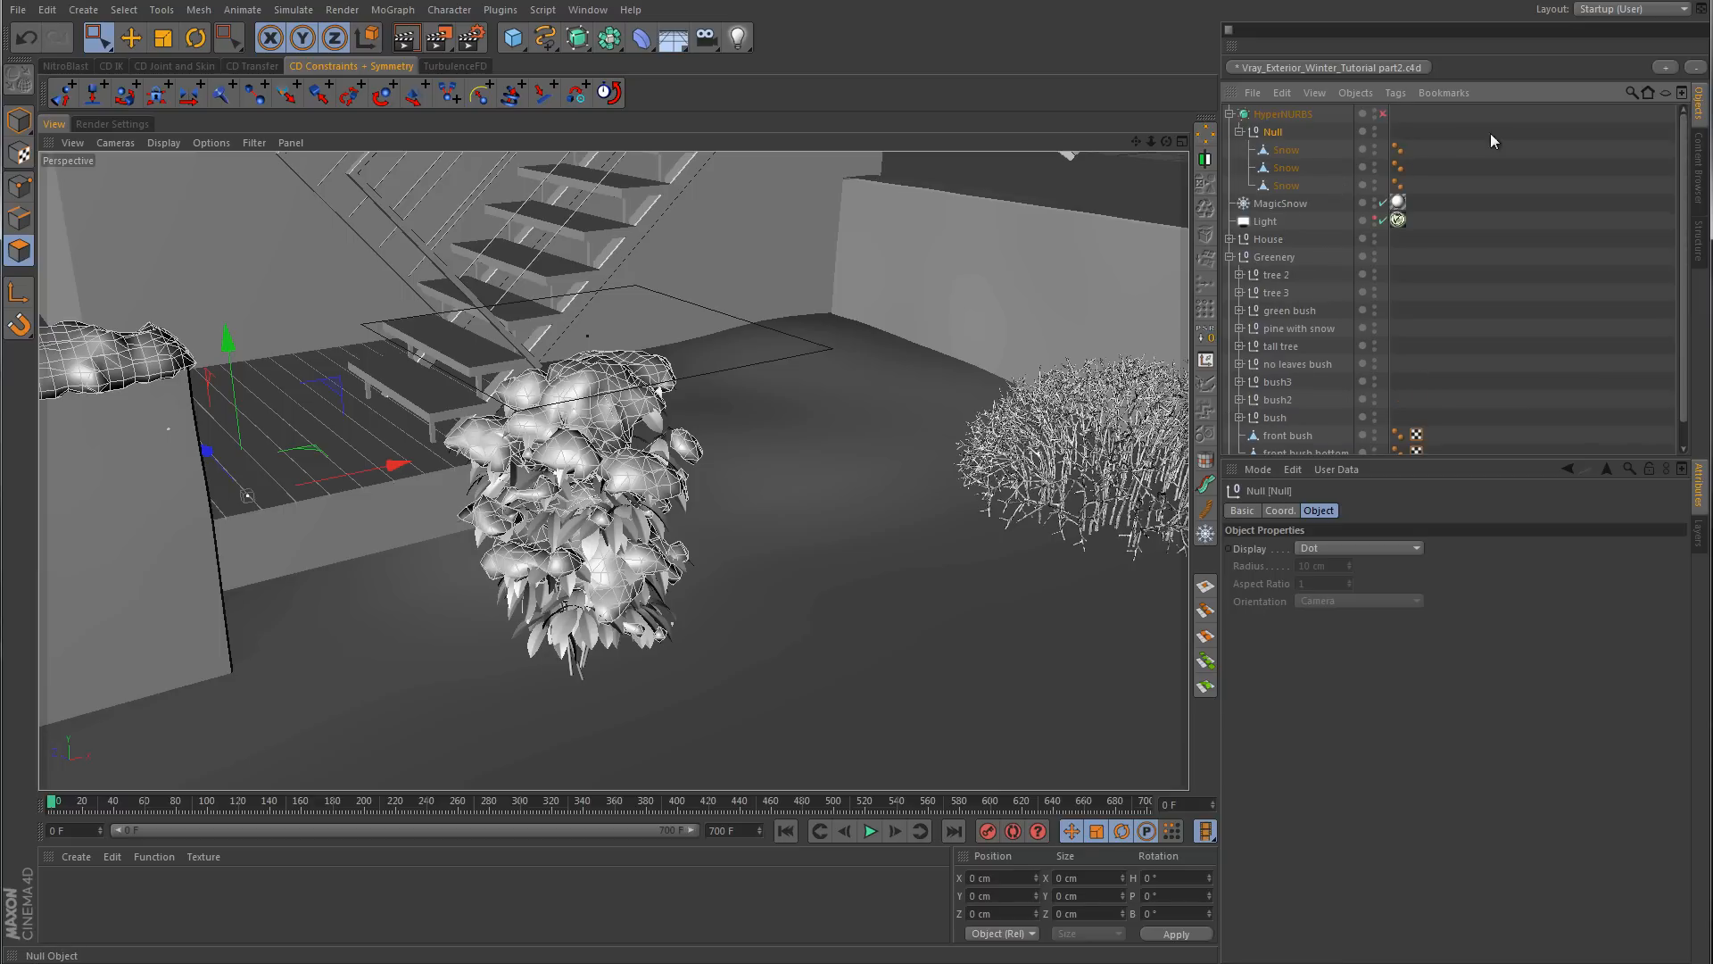
{"action": "left_click", "coordinate": [1491, 134]}
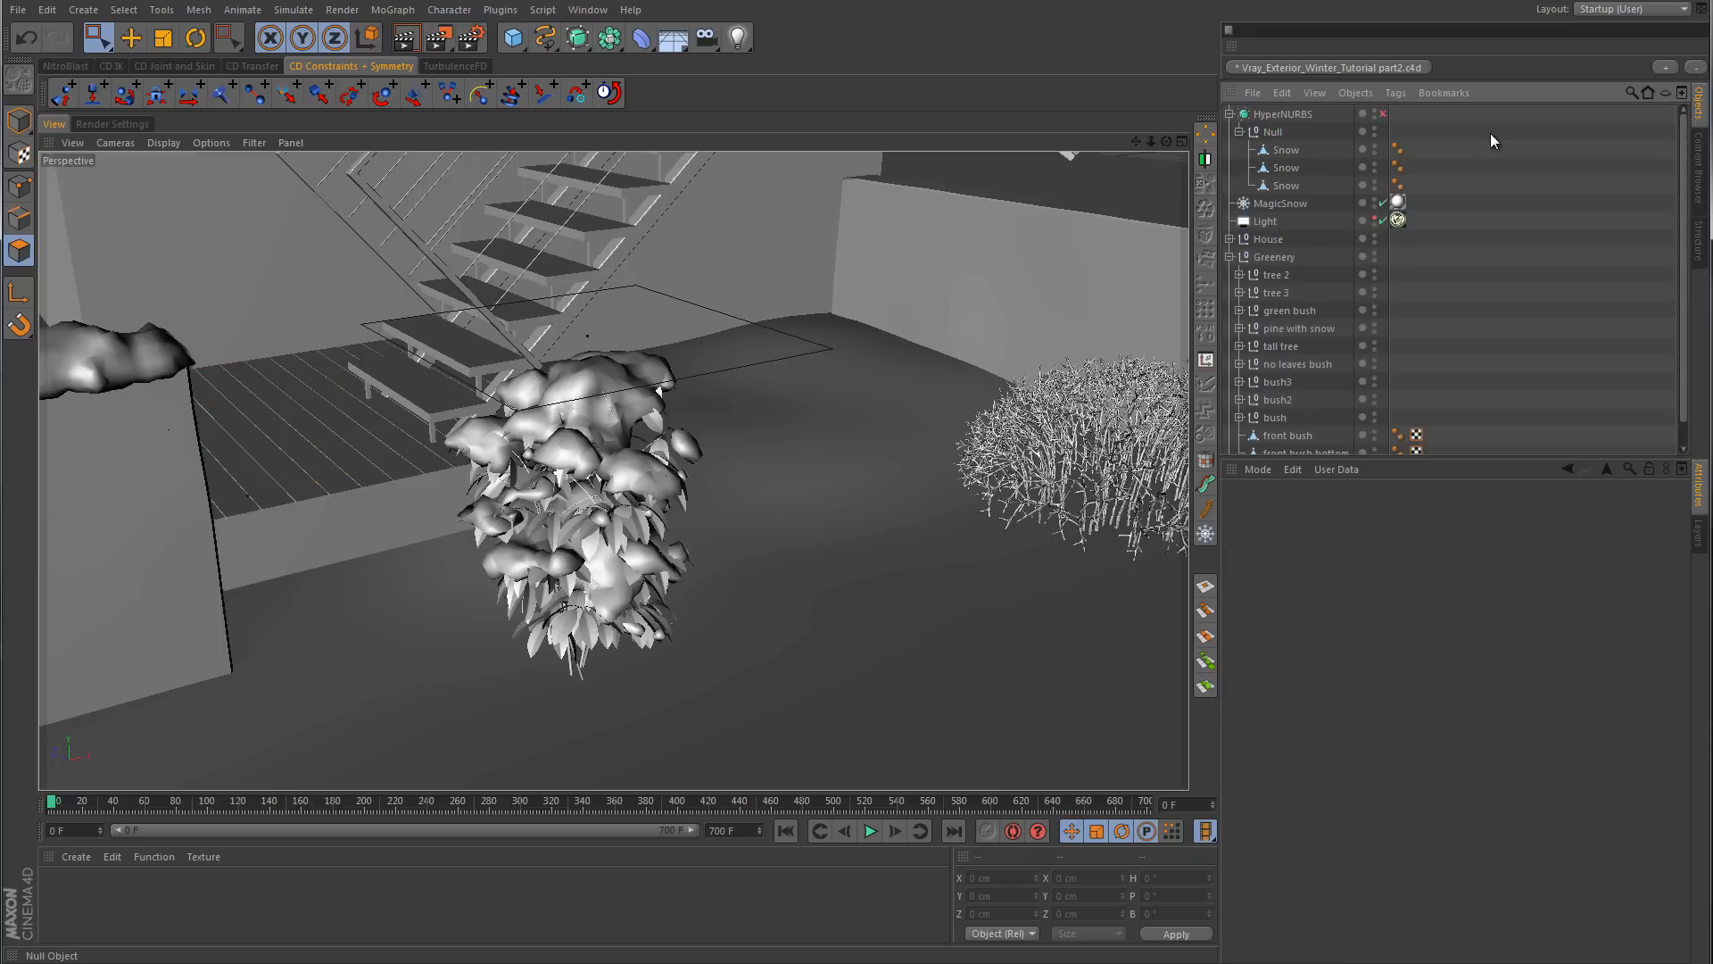
{"action": "left_click", "coordinate": [1383, 114]}
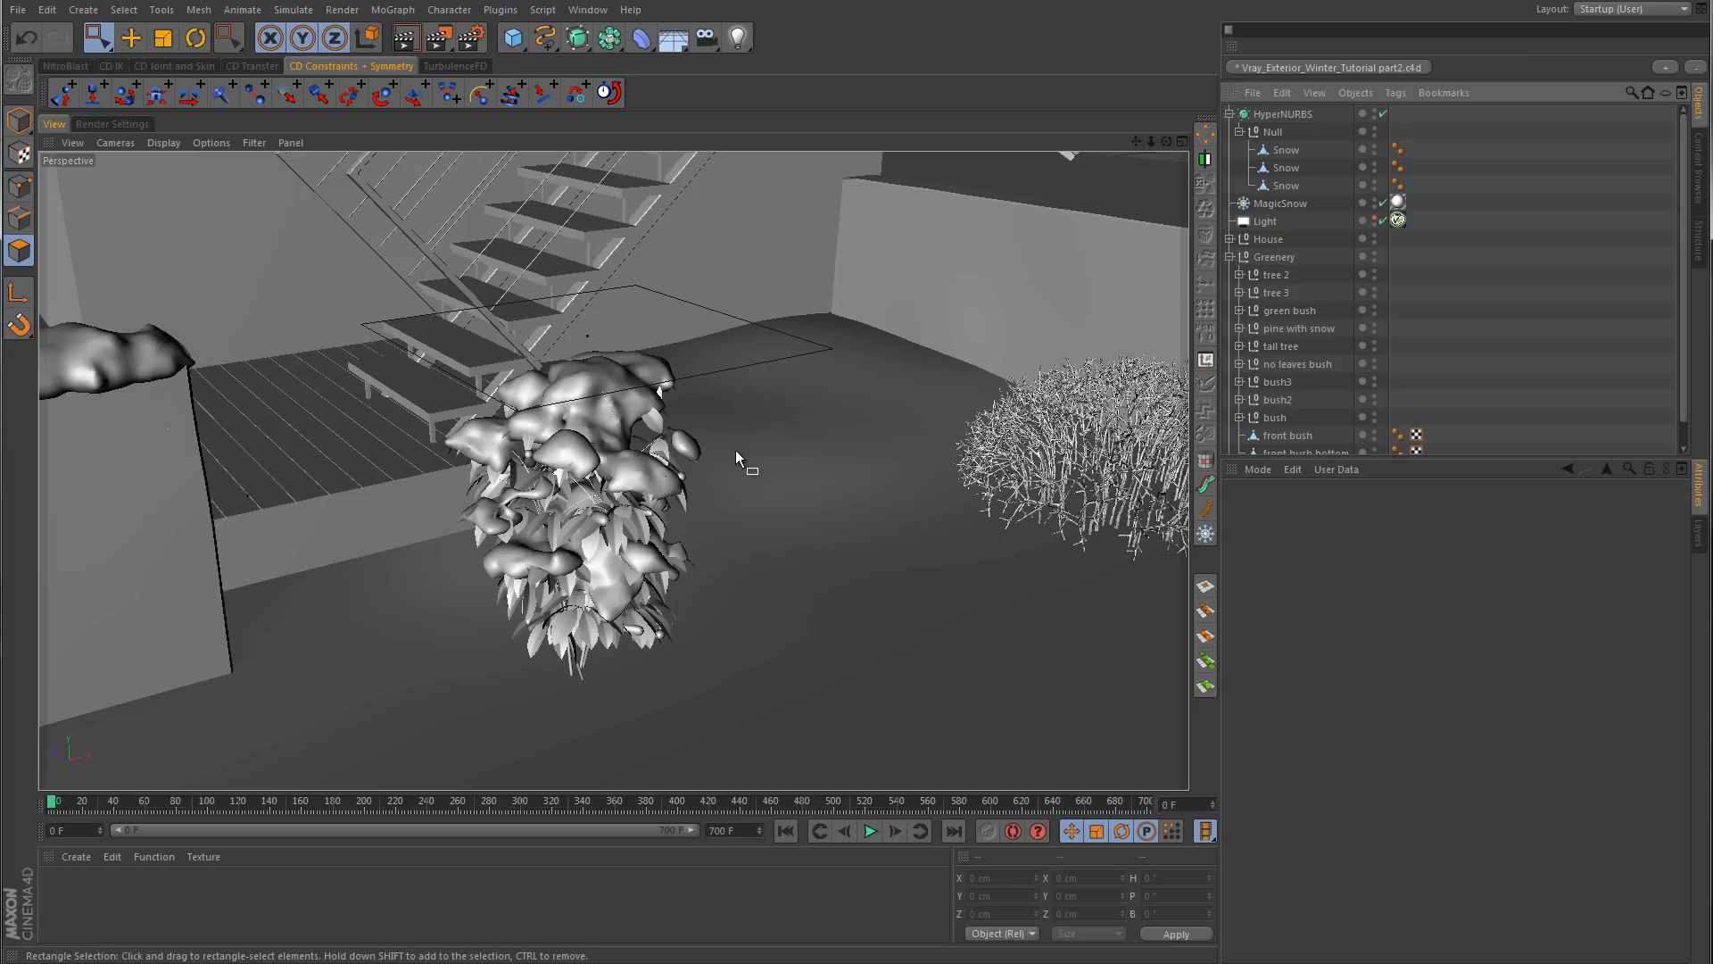
- Examine the side wall, the bushes by the deck and the snow on the front wall and front bush
{"action": "middle_click_drag", "start_coordinate": [619, 523], "coordinate": [272, 647], "text": "alt"}
{"action": "left_click", "coordinate": [20, 115]}
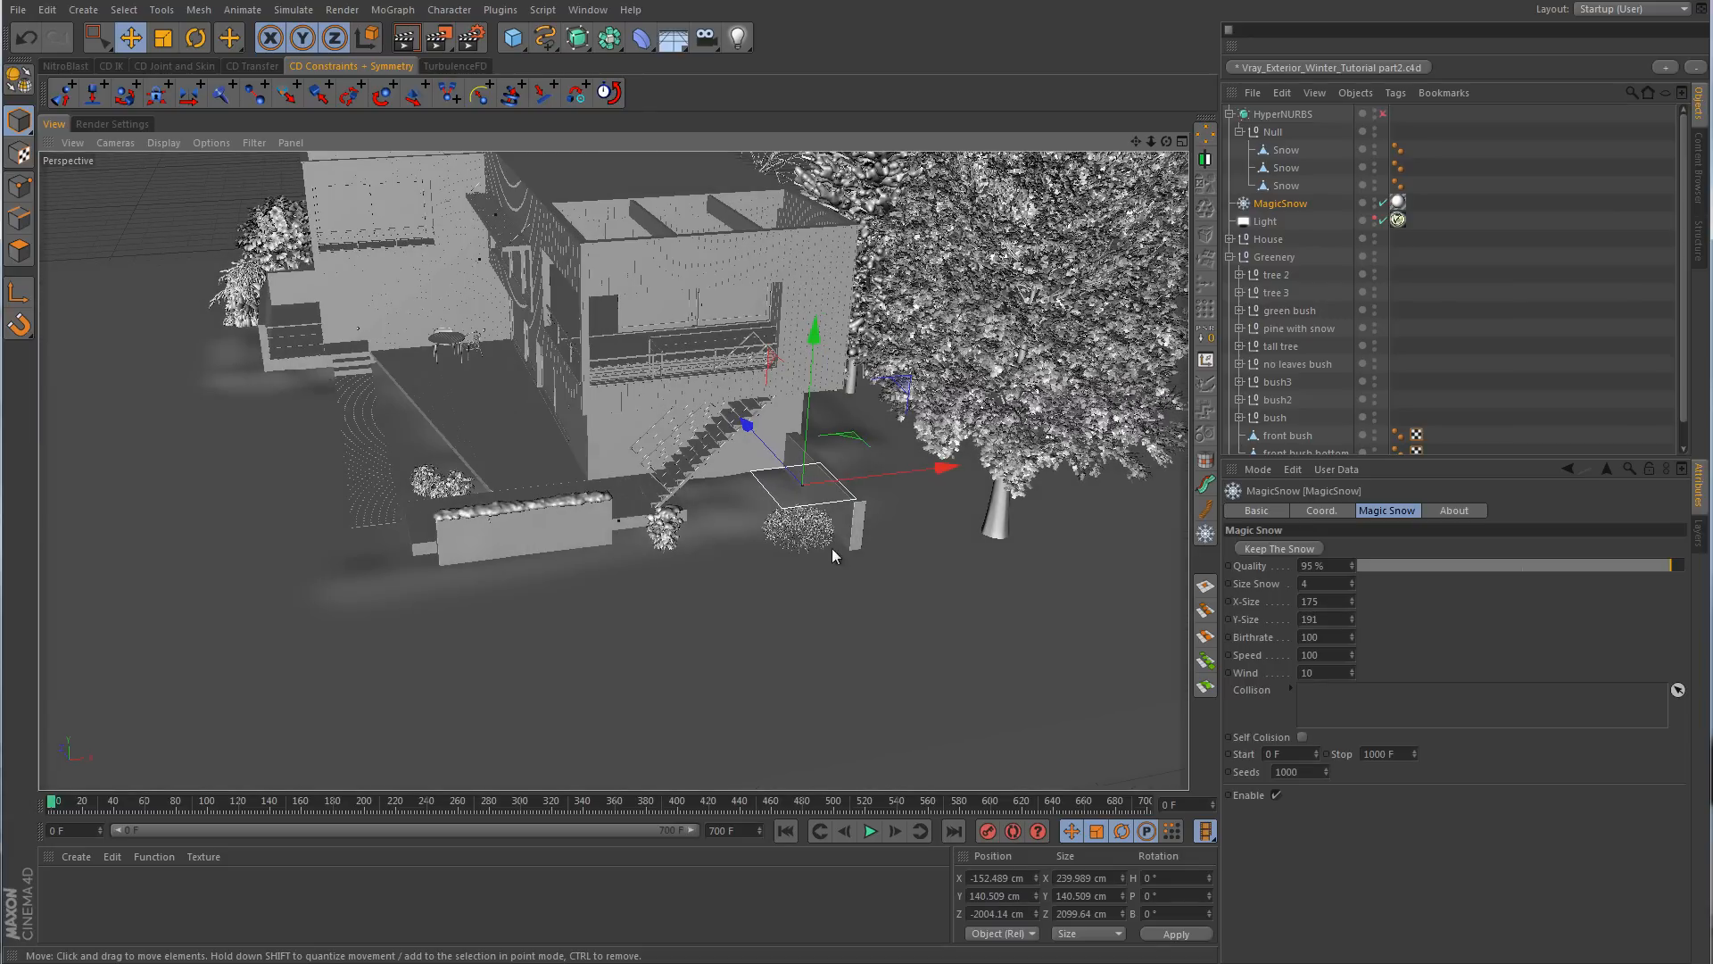
{"action": "left_click", "coordinate": [862, 516]}
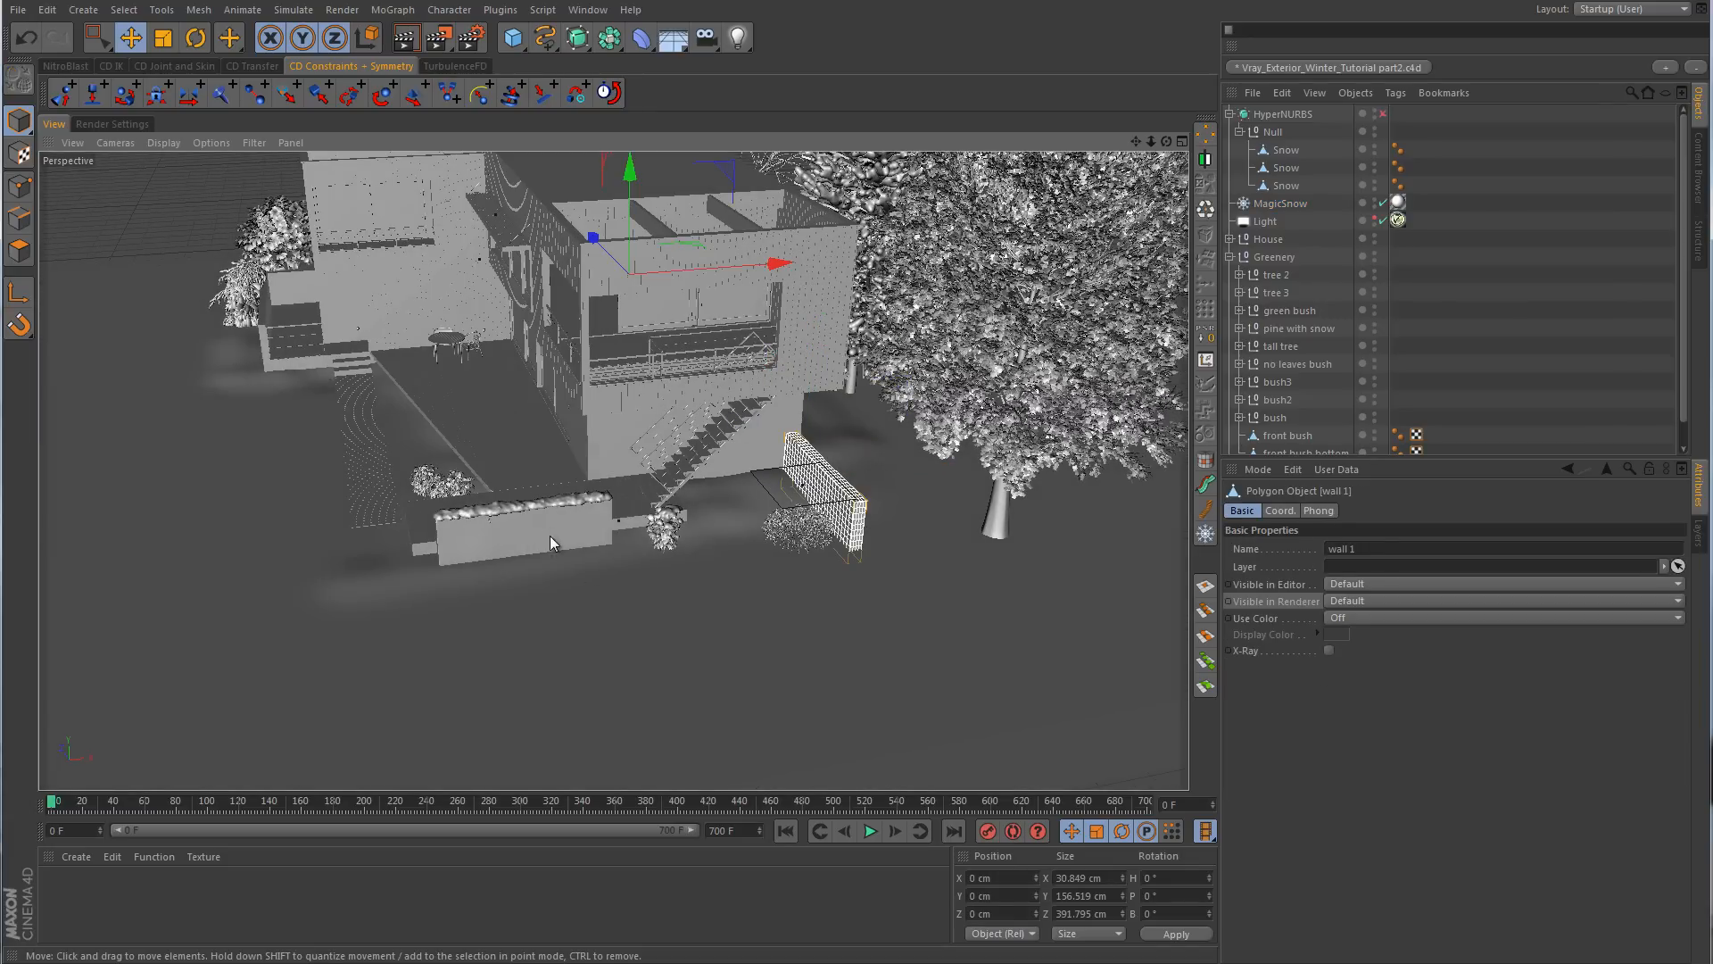
{"action": "left_click_drag", "start_coordinate": [534, 557], "coordinate": [676, 606], "text": "alt"}
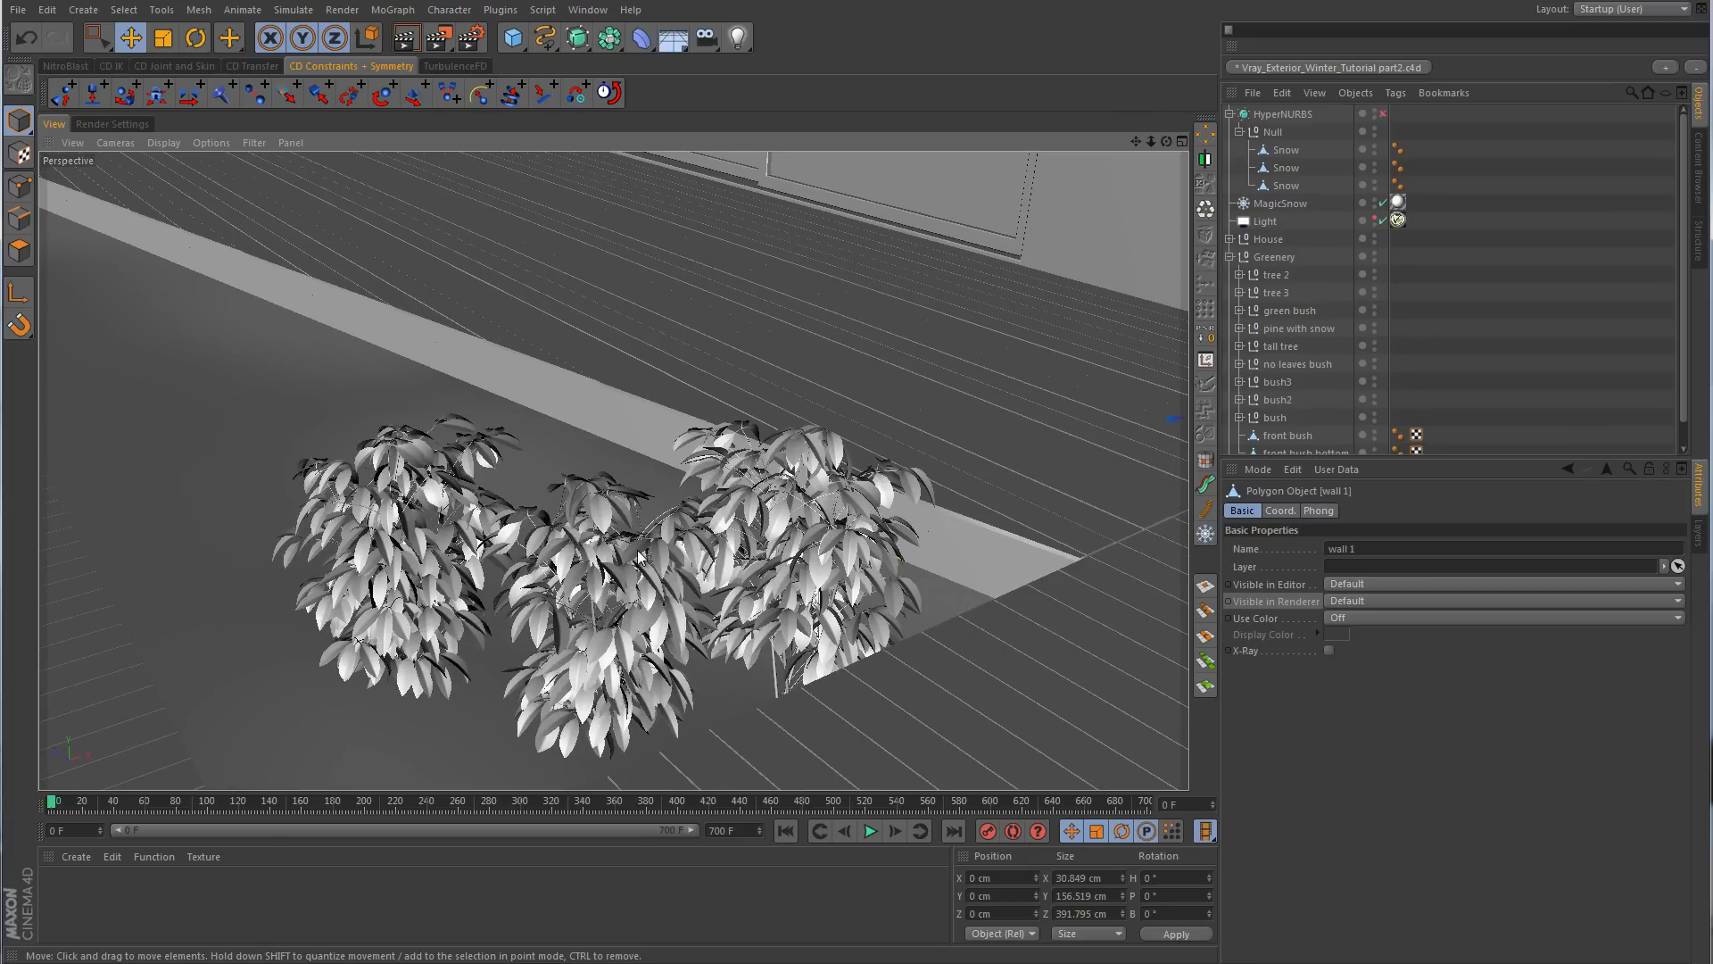
{"action": "right_click_drag", "start_coordinate": [906, 547], "coordinate": [744, 607], "text": "alt"}
{"action": "middle_click_drag", "start_coordinate": [983, 523], "coordinate": [576, 505], "text": "alt"}
{"action": "right_click_drag", "start_coordinate": [623, 578], "coordinate": [826, 535], "text": "alt"}
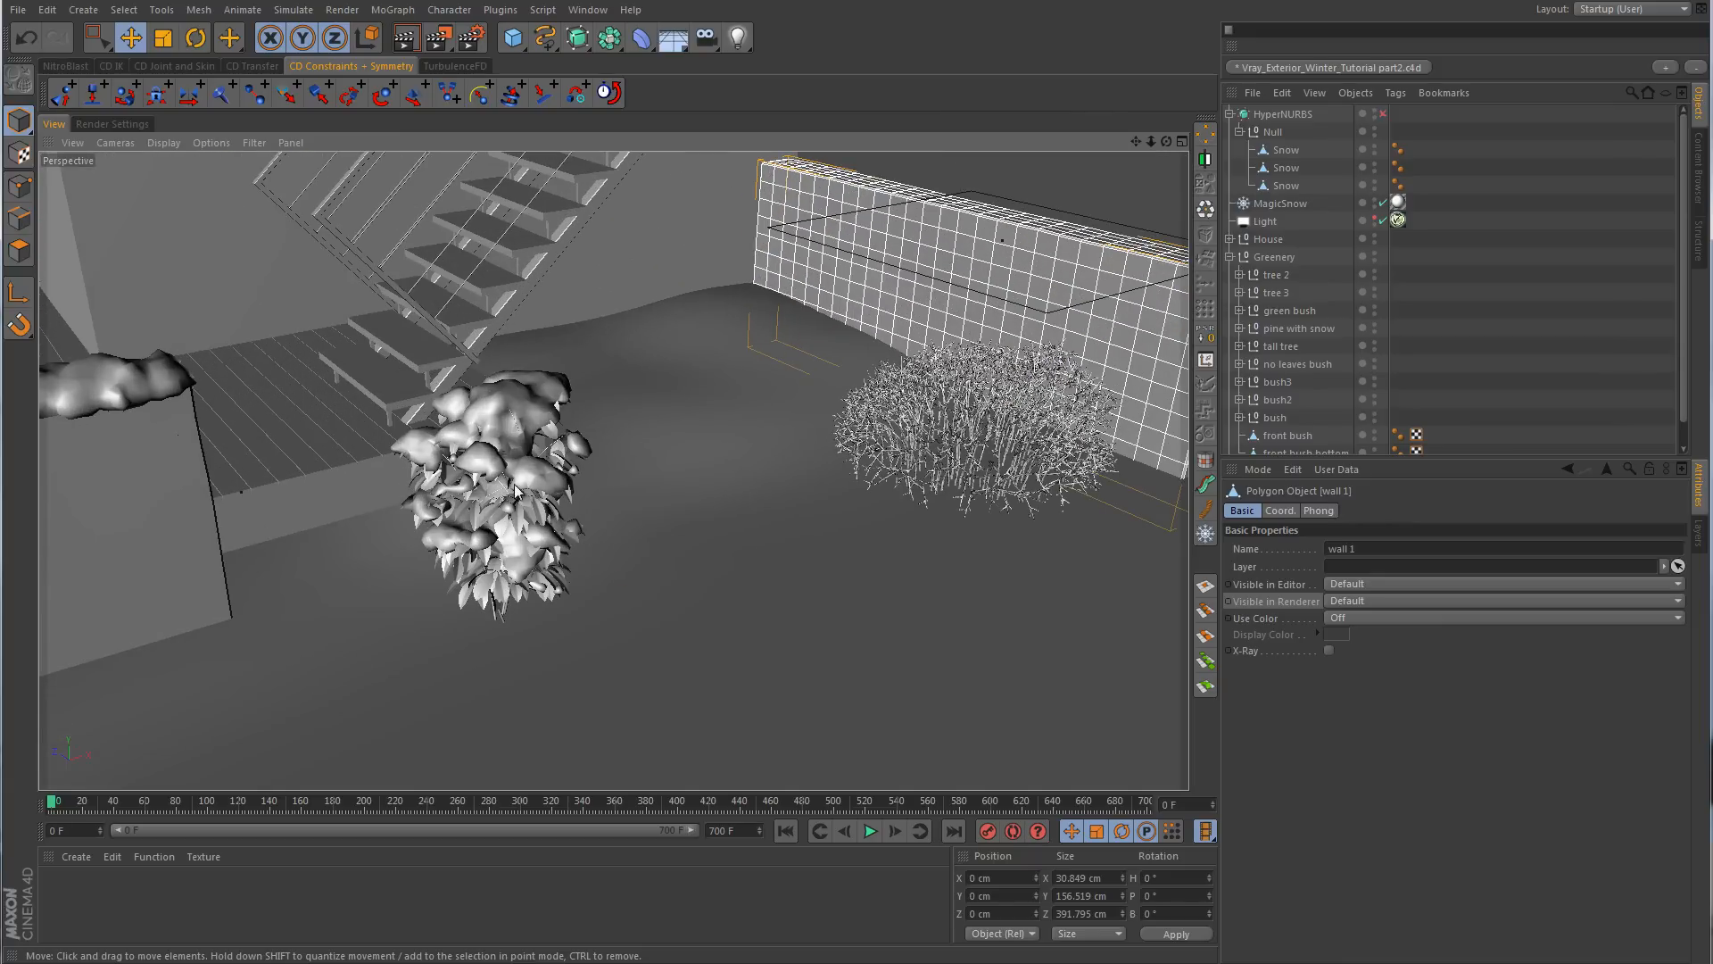
{"action": "right_click_drag", "start_coordinate": [614, 471], "coordinate": [549, 577], "text": "alt"}
{"action": "middle_click_drag", "start_coordinate": [550, 576], "coordinate": [685, 591], "text": "alt"}
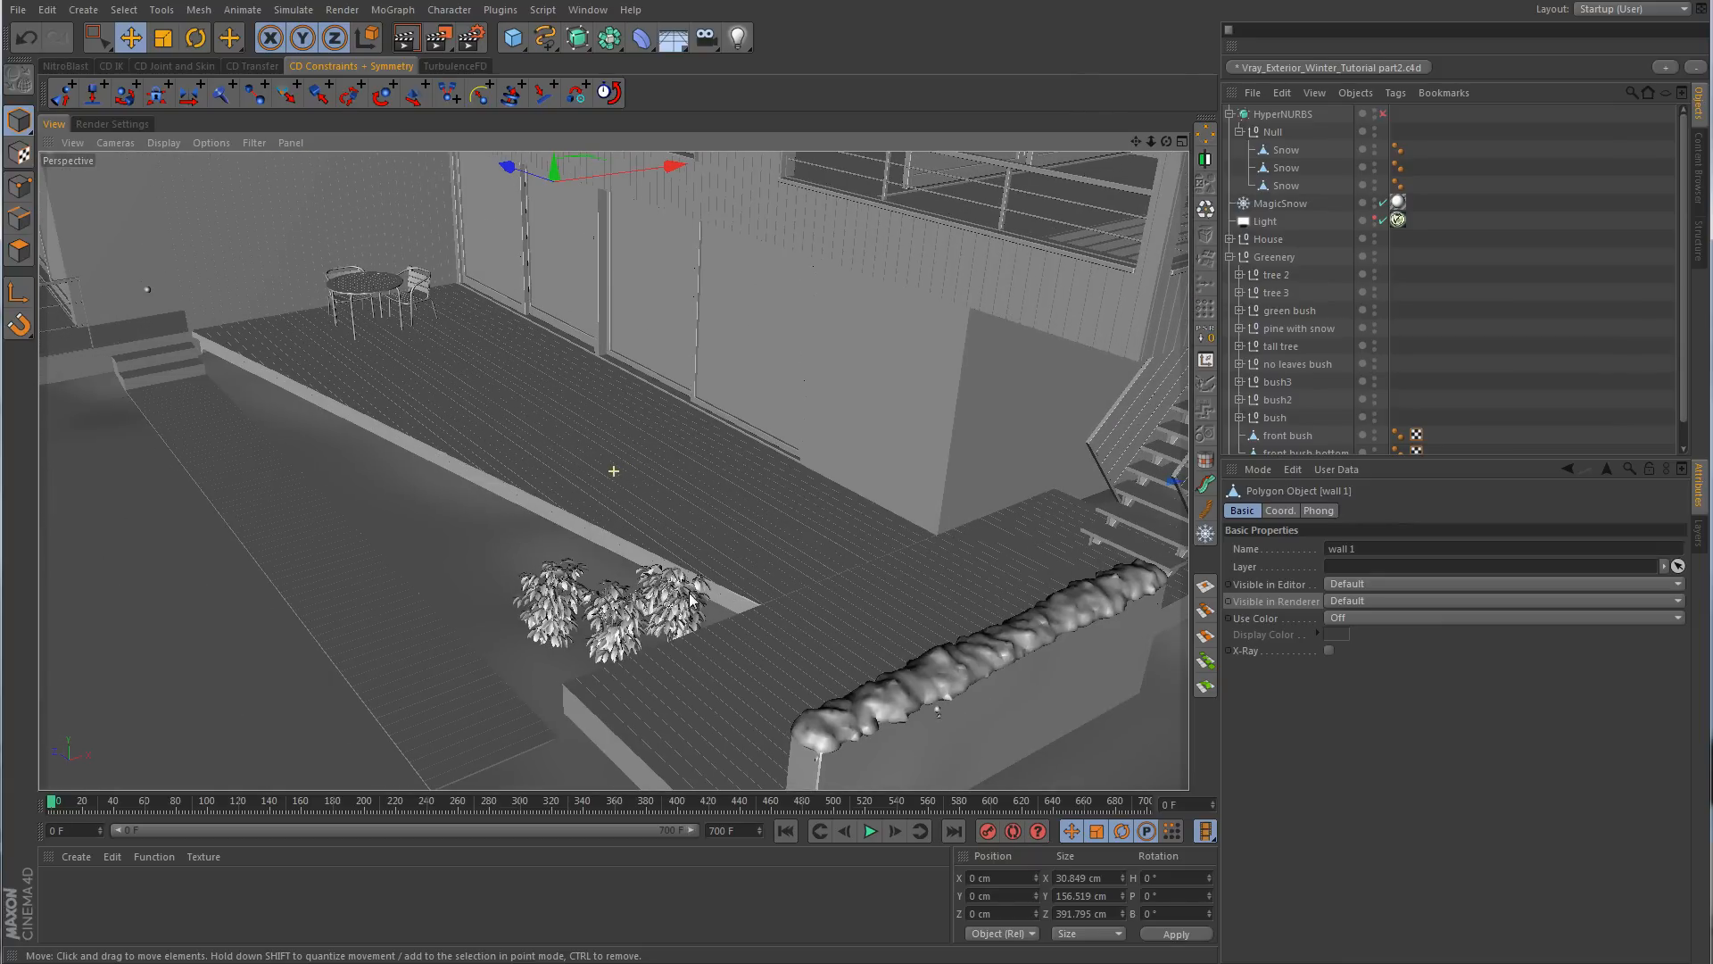
- Select the tabletop of the deck table and locate it in the Yard group, with the Greenery group collapsed
{"action": "right_click_drag", "start_coordinate": [641, 555], "coordinate": [498, 492], "text": "alt"}
{"action": "left_click_drag", "start_coordinate": [498, 492], "coordinate": [574, 505], "text": "alt"}
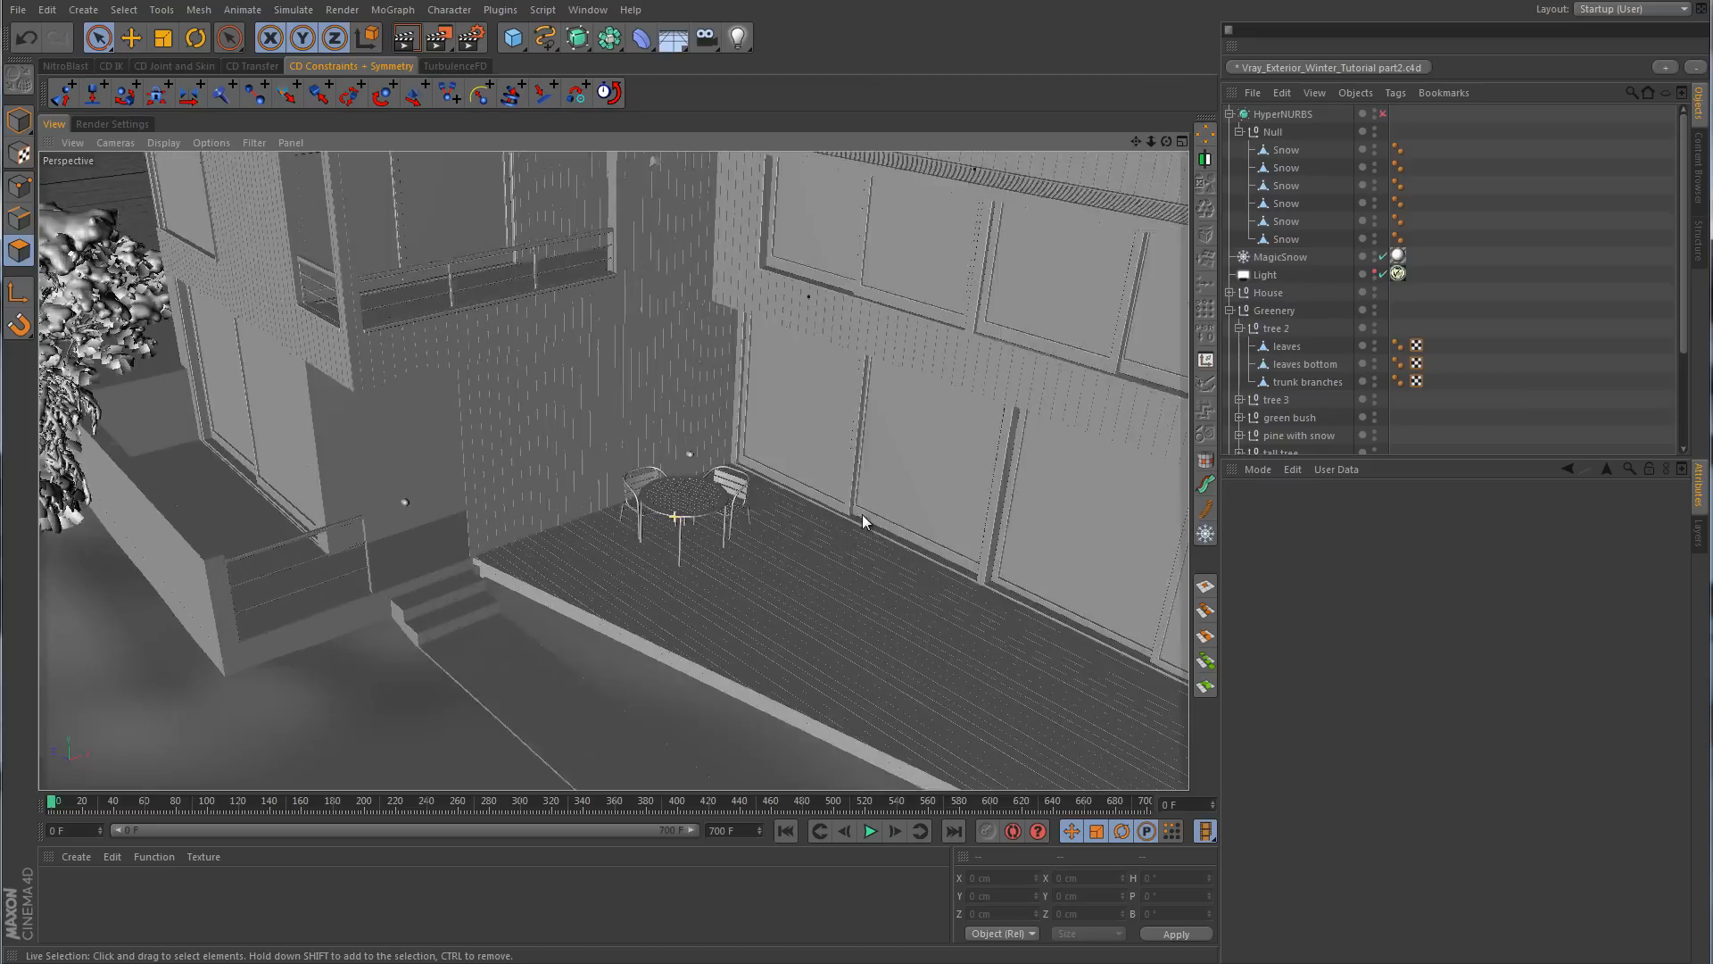
{"action": "right_click_drag", "start_coordinate": [862, 514], "coordinate": [1014, 517], "text": "alt"}
{"action": "left_click_drag", "start_coordinate": [1025, 459], "coordinate": [989, 462], "text": "alt"}
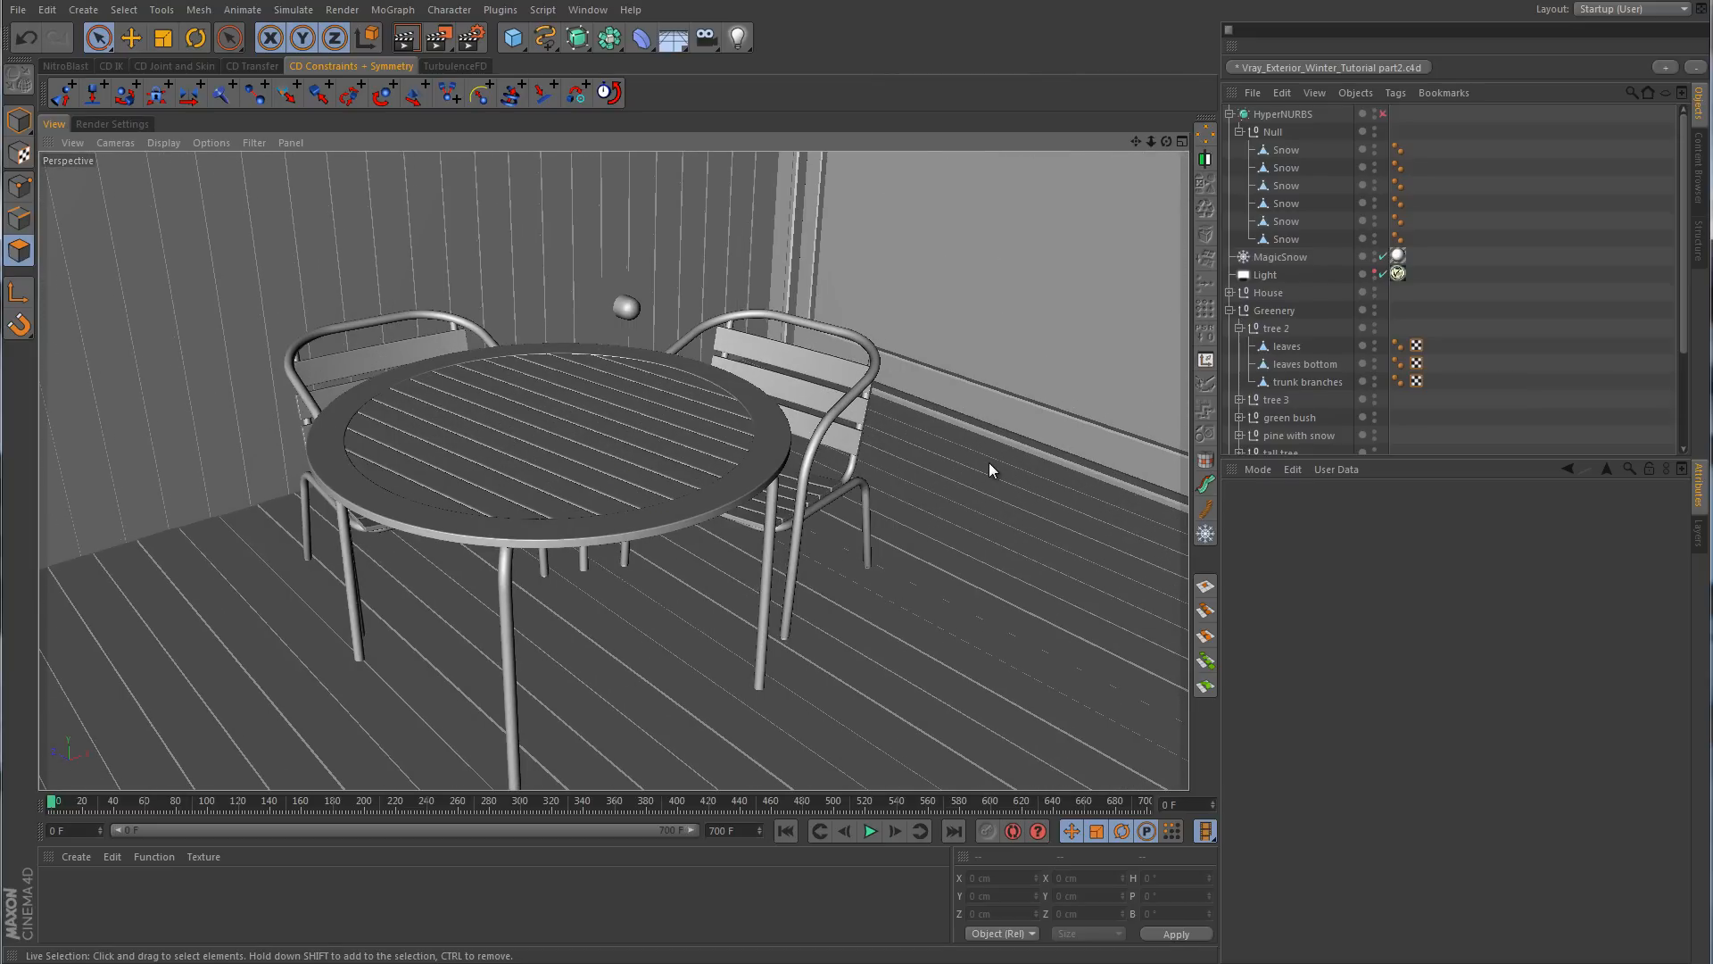
{"action": "left_click", "coordinate": [22, 123]}
{"action": "left_click", "coordinate": [128, 42]}
{"action": "left_click", "coordinate": [760, 484]}
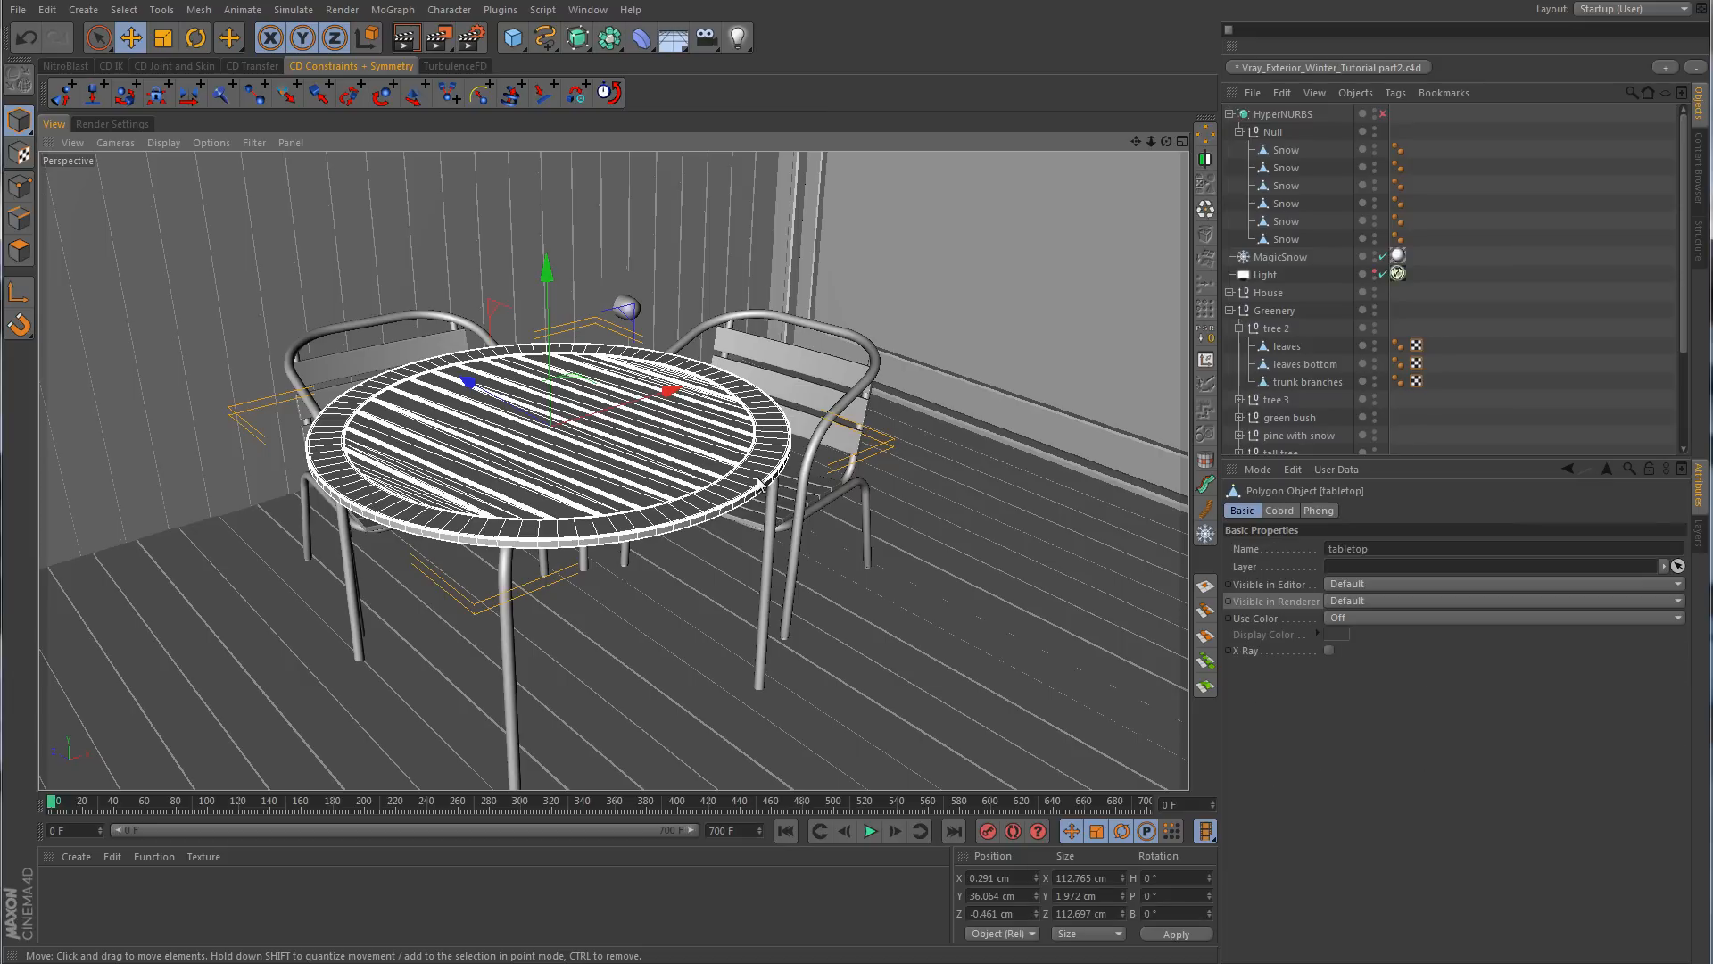
{"action": "left_click", "coordinate": [1230, 310]}
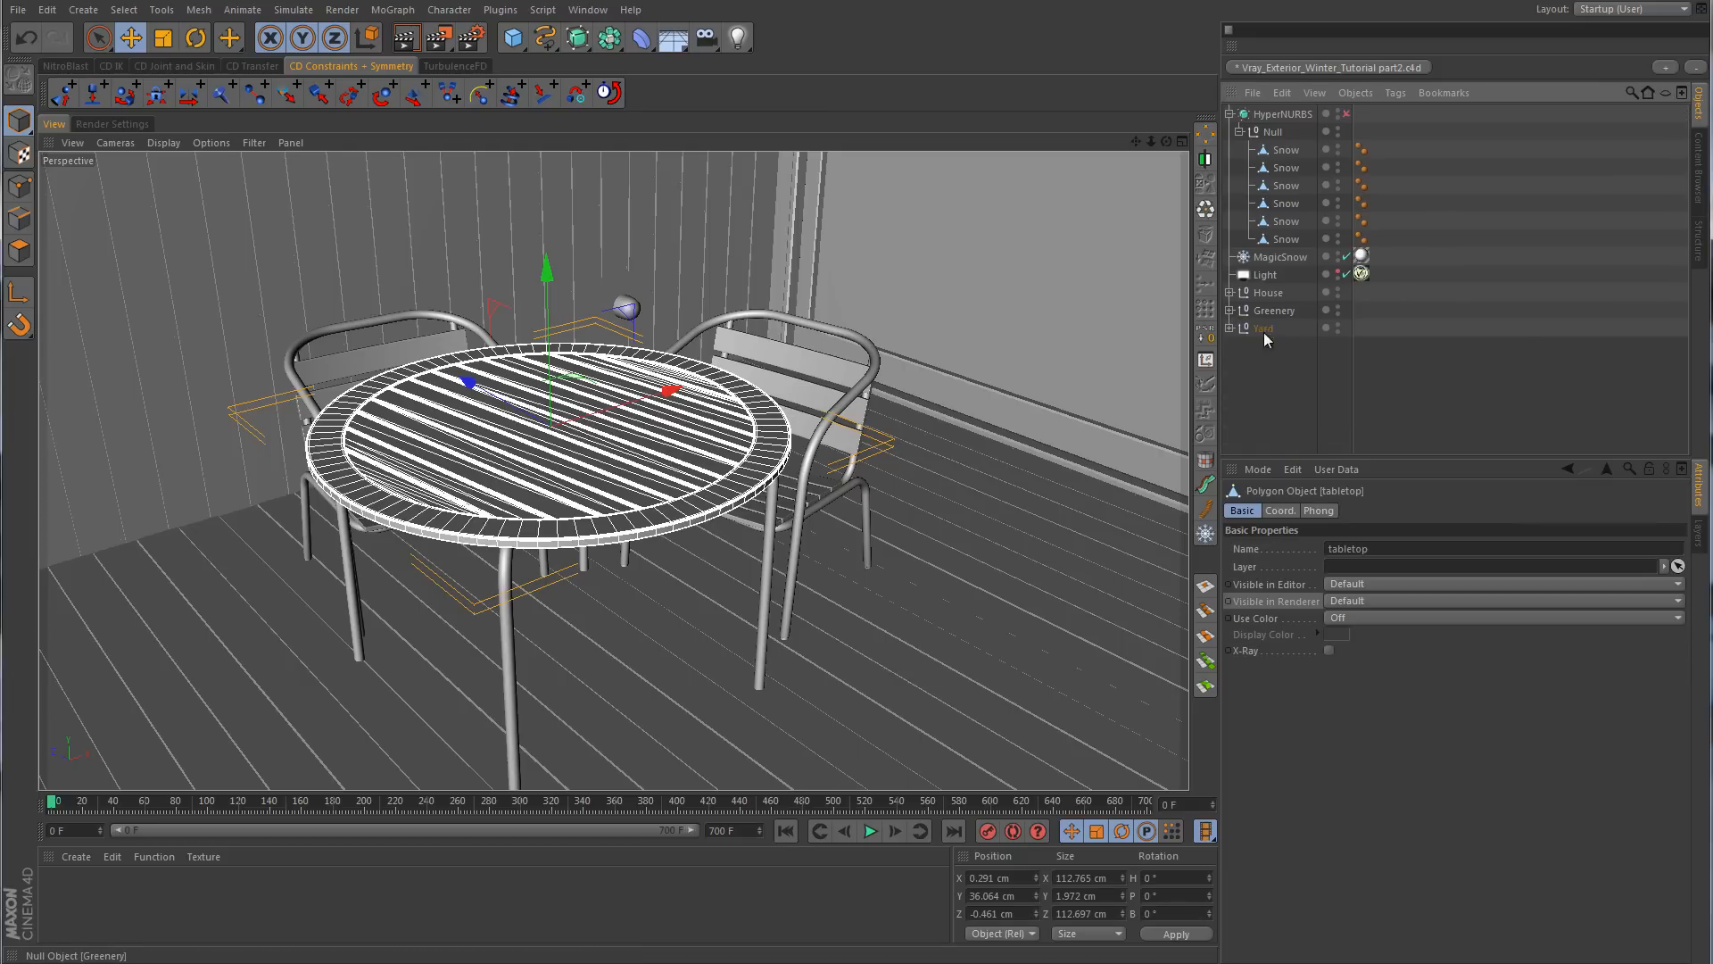
{"action": "left_click", "coordinate": [1229, 328]}
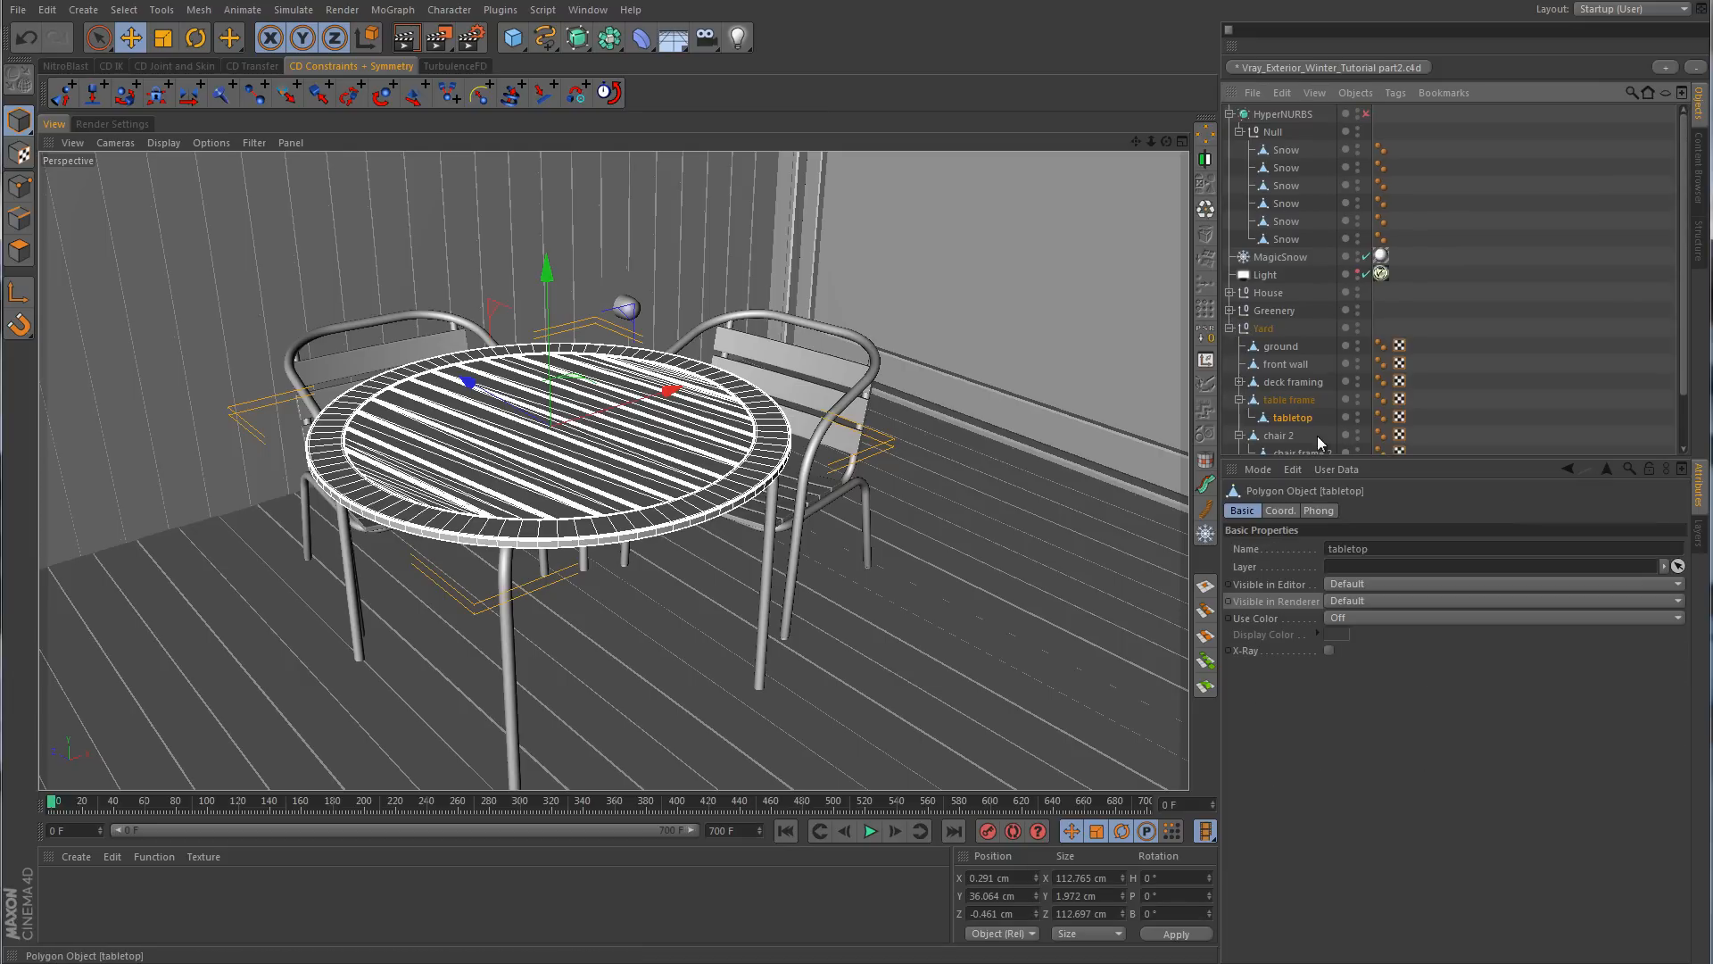
- Replace leaves with tabletop as the MagicSnow collision object
{"action": "left_click", "coordinate": [1290, 256]}
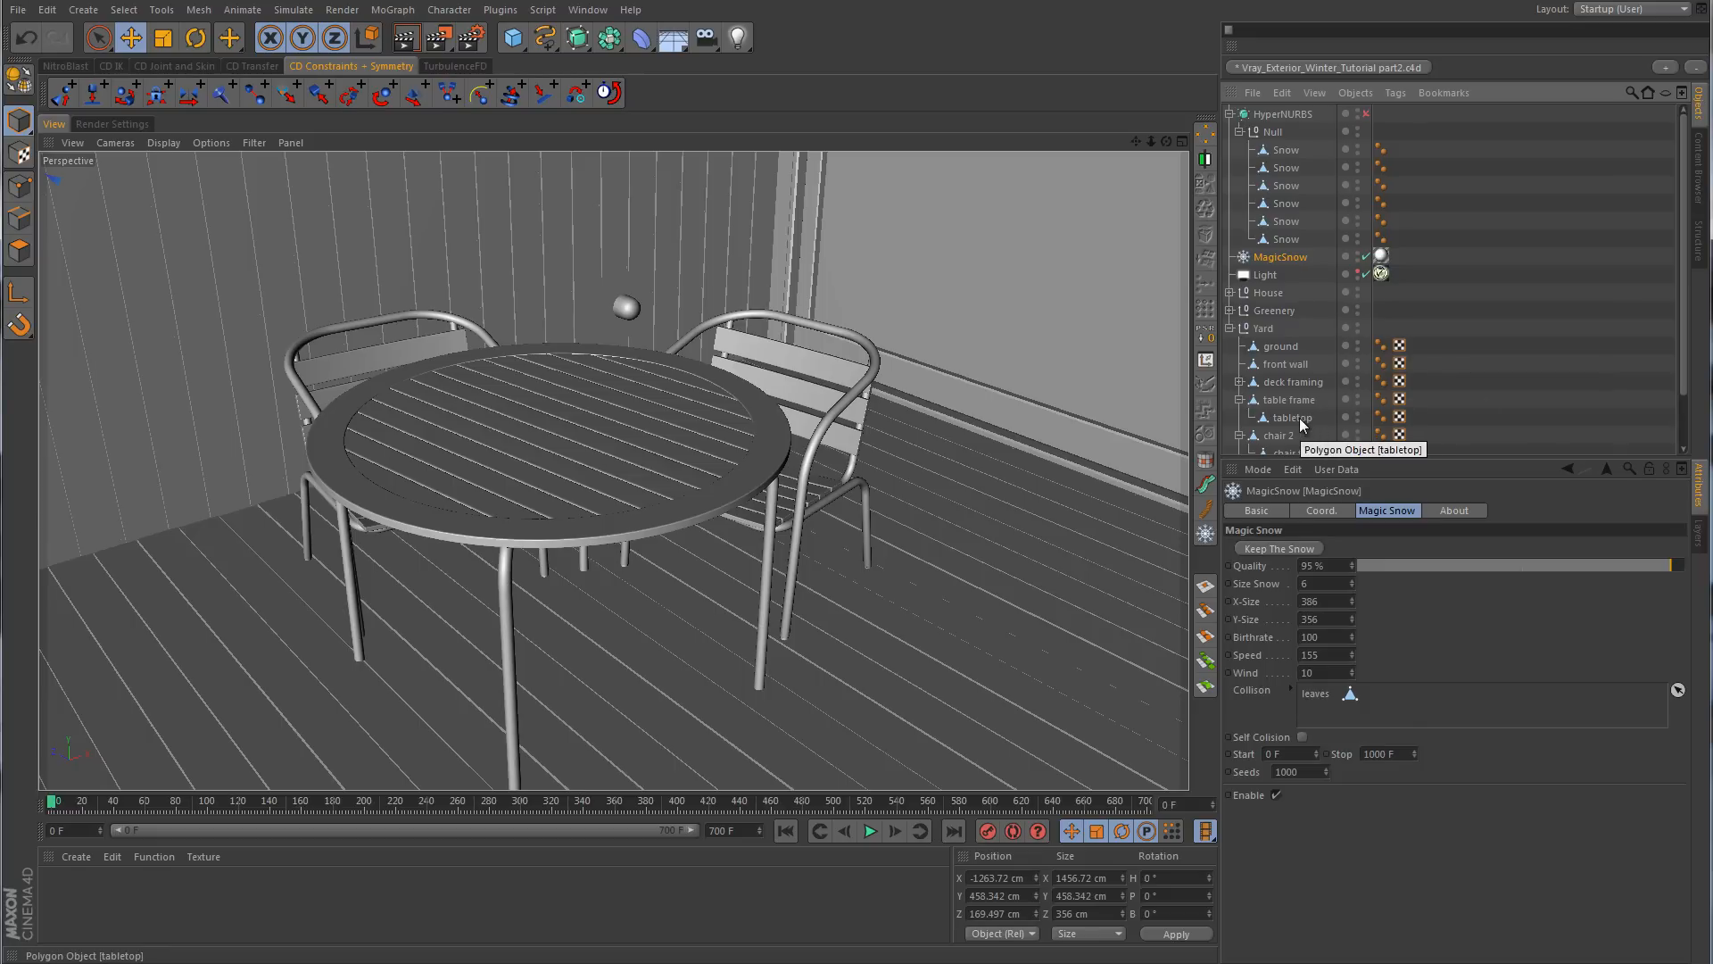
{"action": "left_click_drag", "start_coordinate": [1292, 417], "coordinate": [1375, 707]}
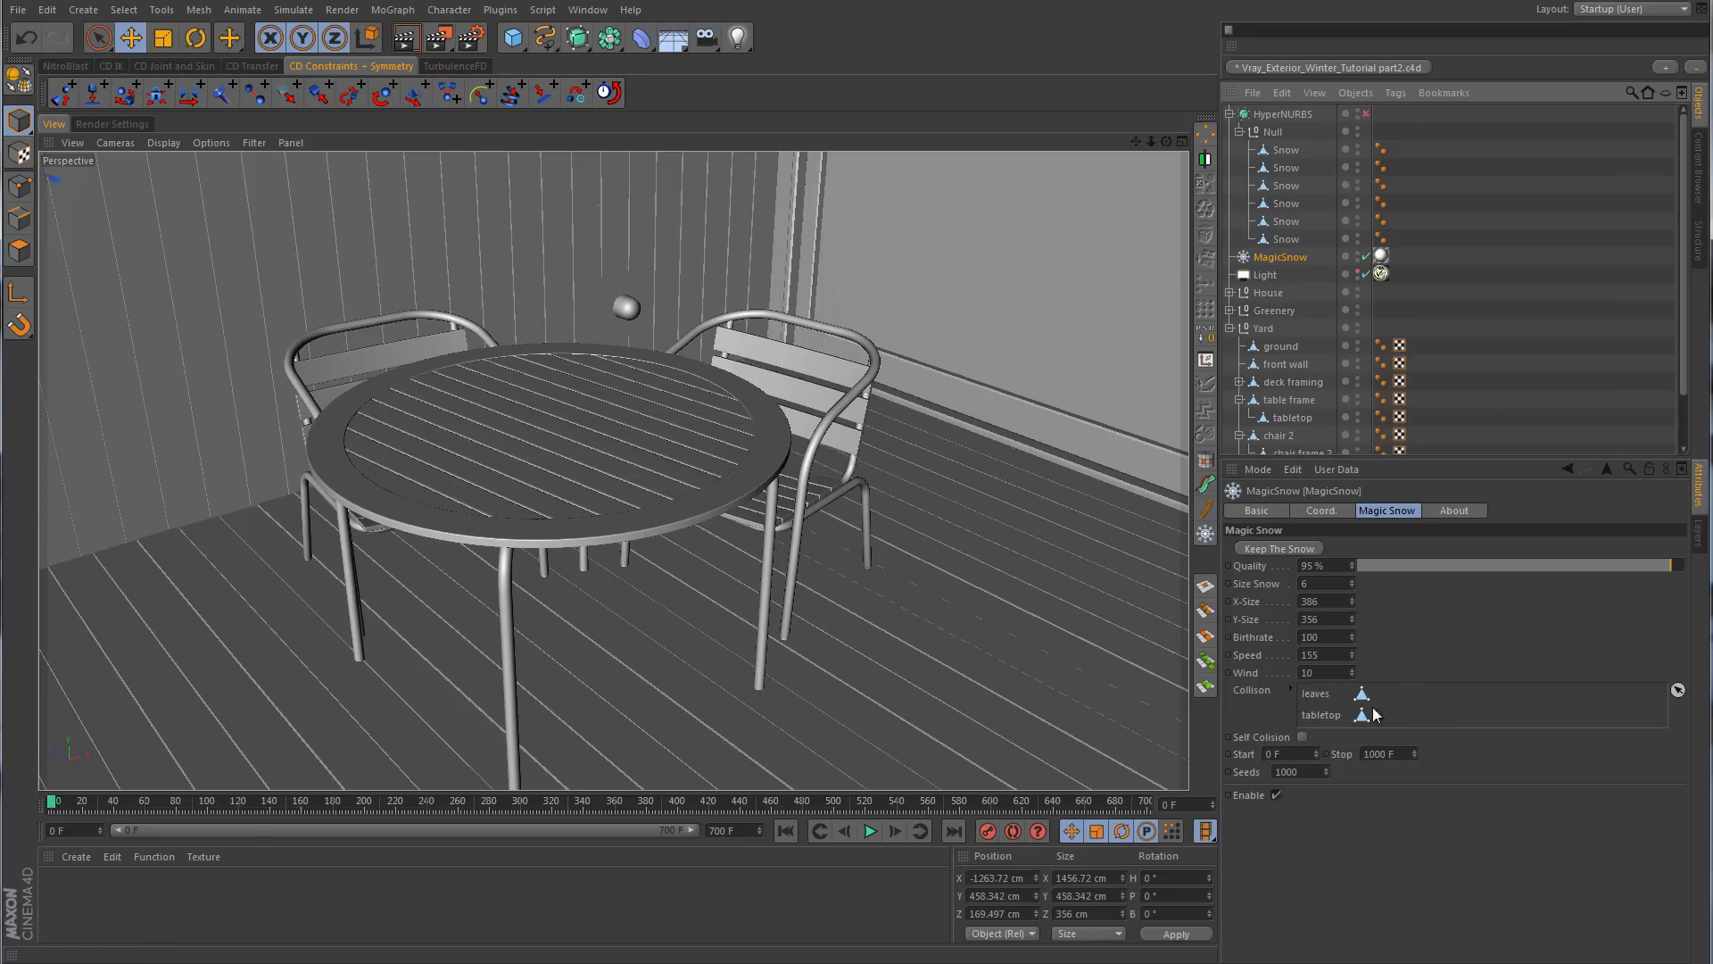
{"action": "right_click", "coordinate": [1317, 703]}
{"action": "left_click", "coordinate": [1338, 747]}
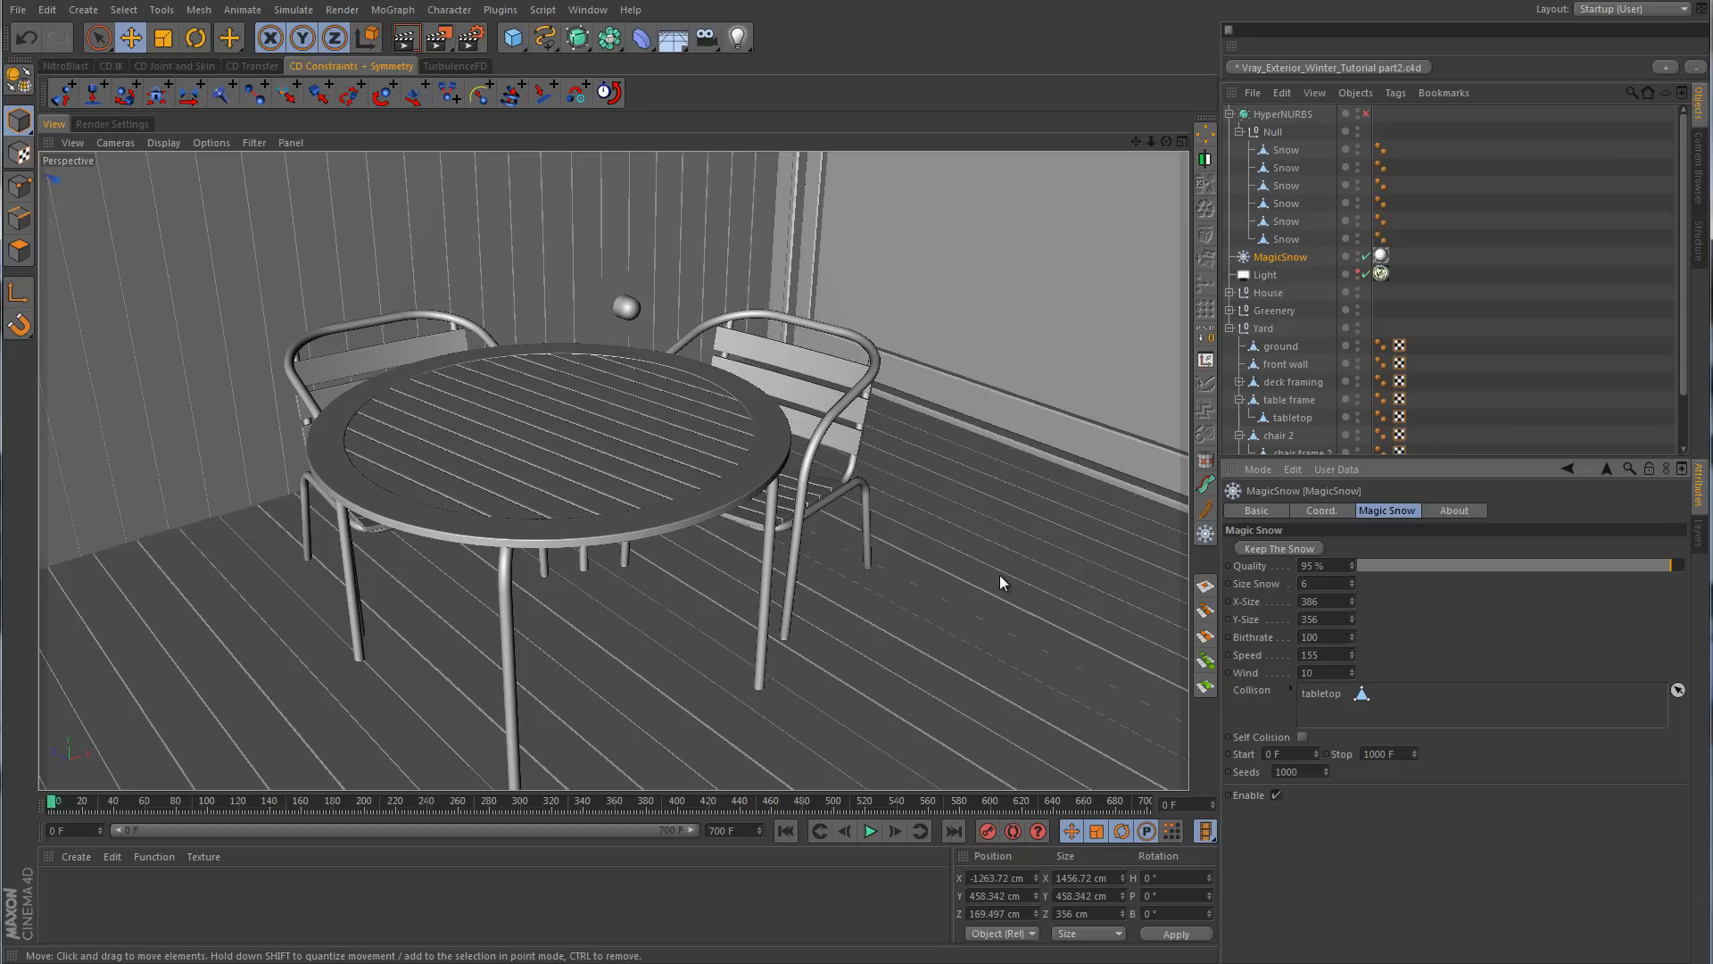
- Select the chair frame beside the table and expand chair and chair 2 in the Yard group, with table frame collapsed
{"action": "left_click", "coordinate": [855, 398]}
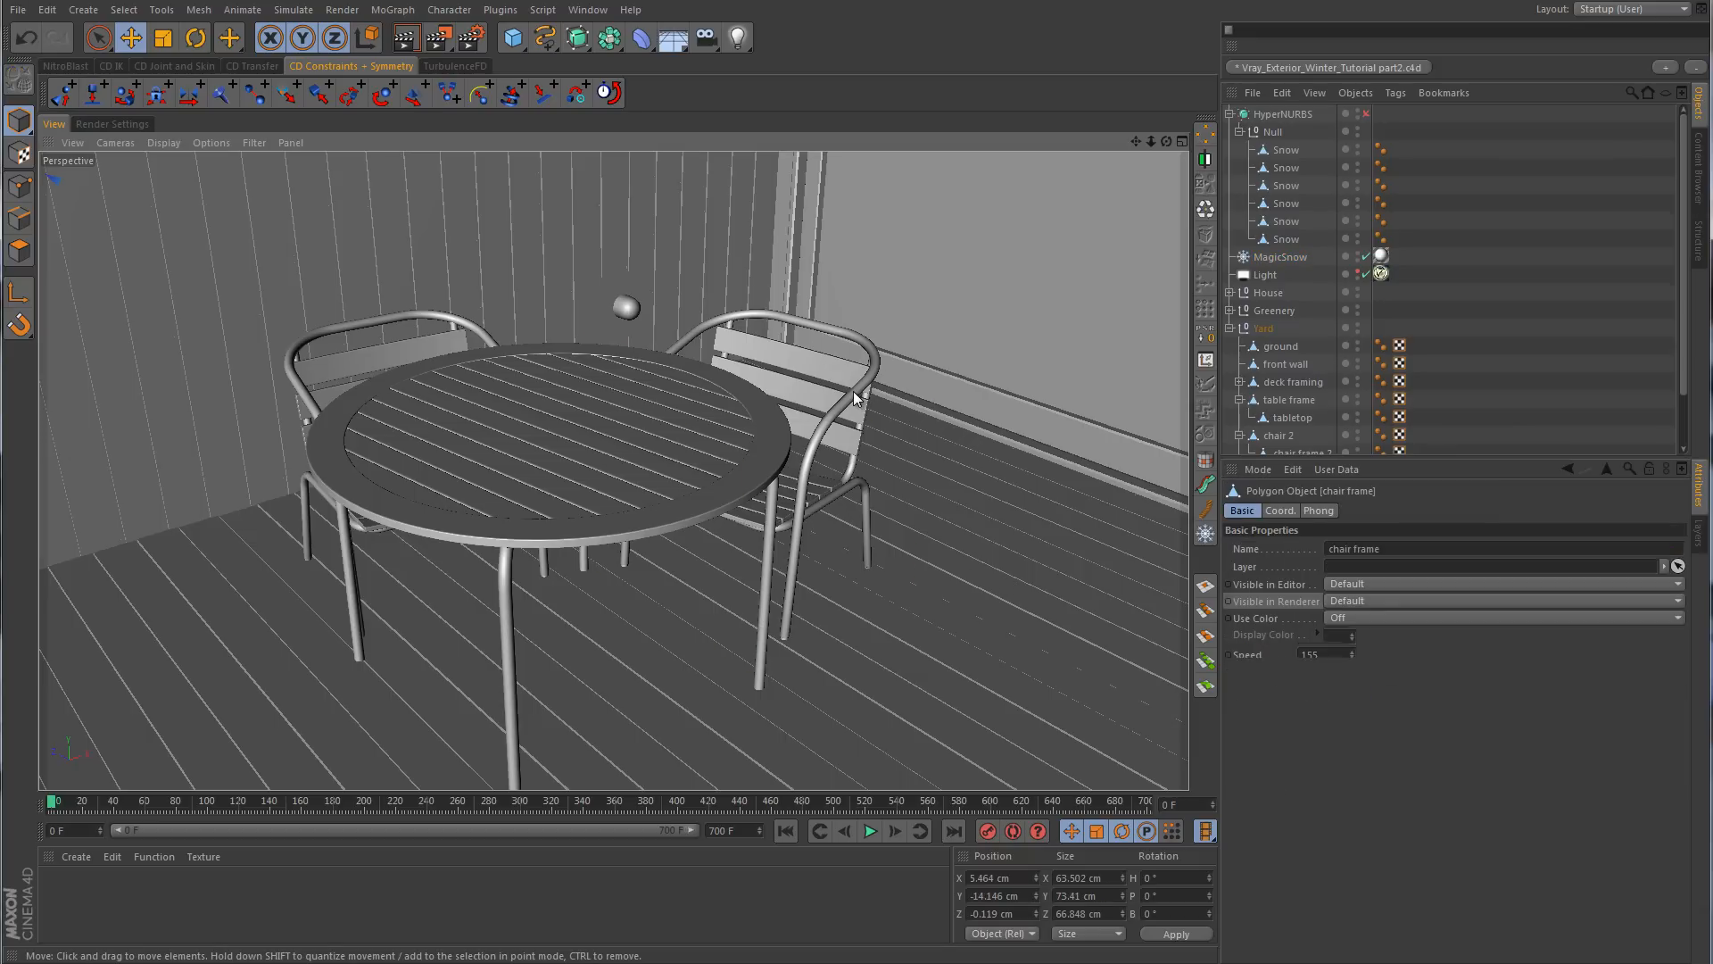
{"action": "left_click", "coordinate": [1239, 400]}
{"action": "left_click", "coordinate": [1240, 418]}
{"action": "scroll", "coordinate": [1333, 373], "scroll_direction": "down", "scroll_amount": 2}
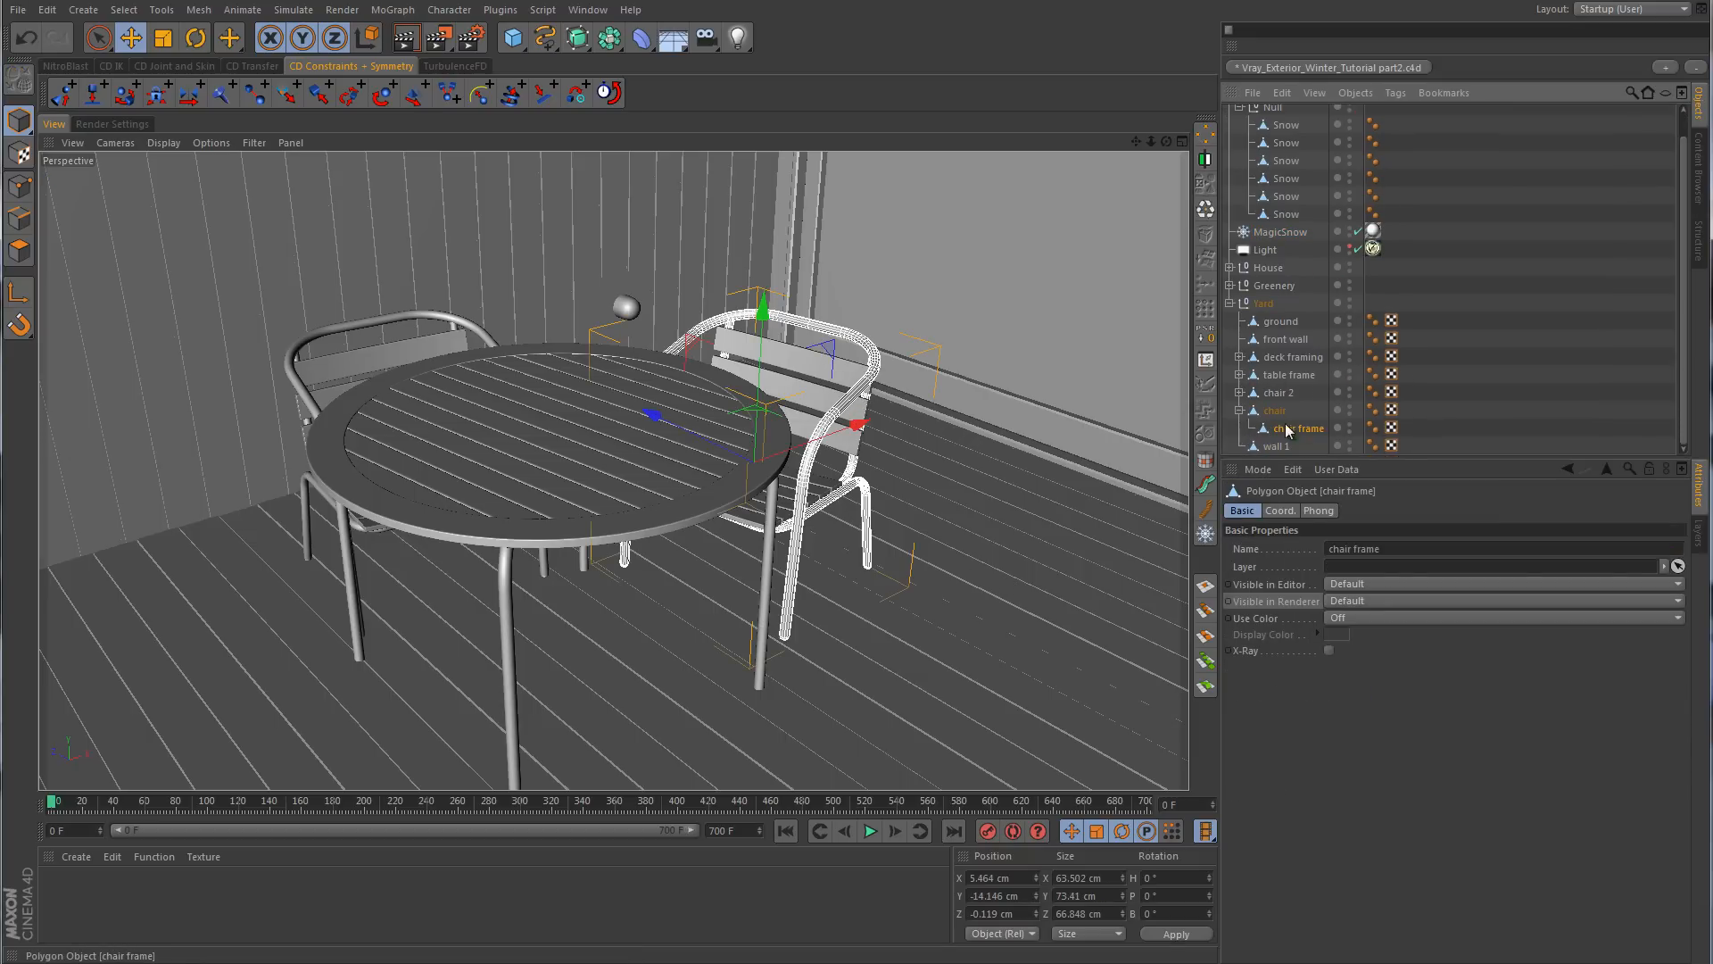
{"action": "left_click", "coordinate": [1240, 393]}
{"action": "scroll", "coordinate": [1386, 357], "scroll_direction": "down", "scroll_amount": 1}
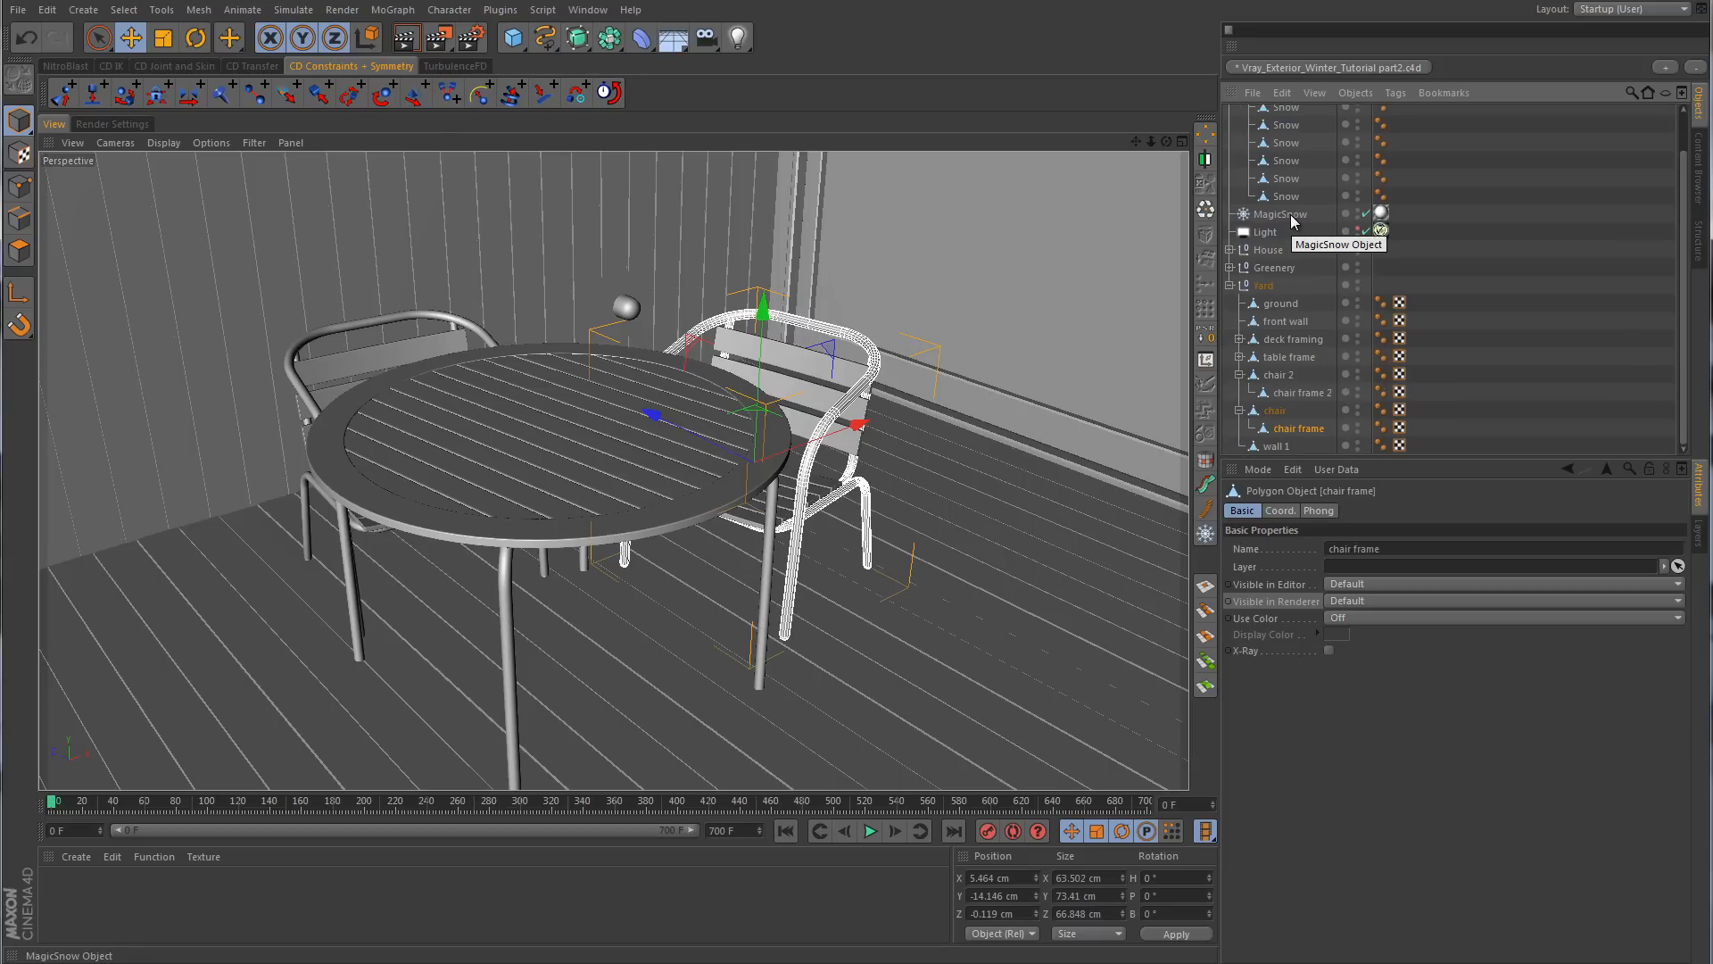
- Add chair 2, chair frame 2, chair and chair frame to the MagicSnow collision list and expand the list
{"action": "left_click", "coordinate": [1285, 214]}
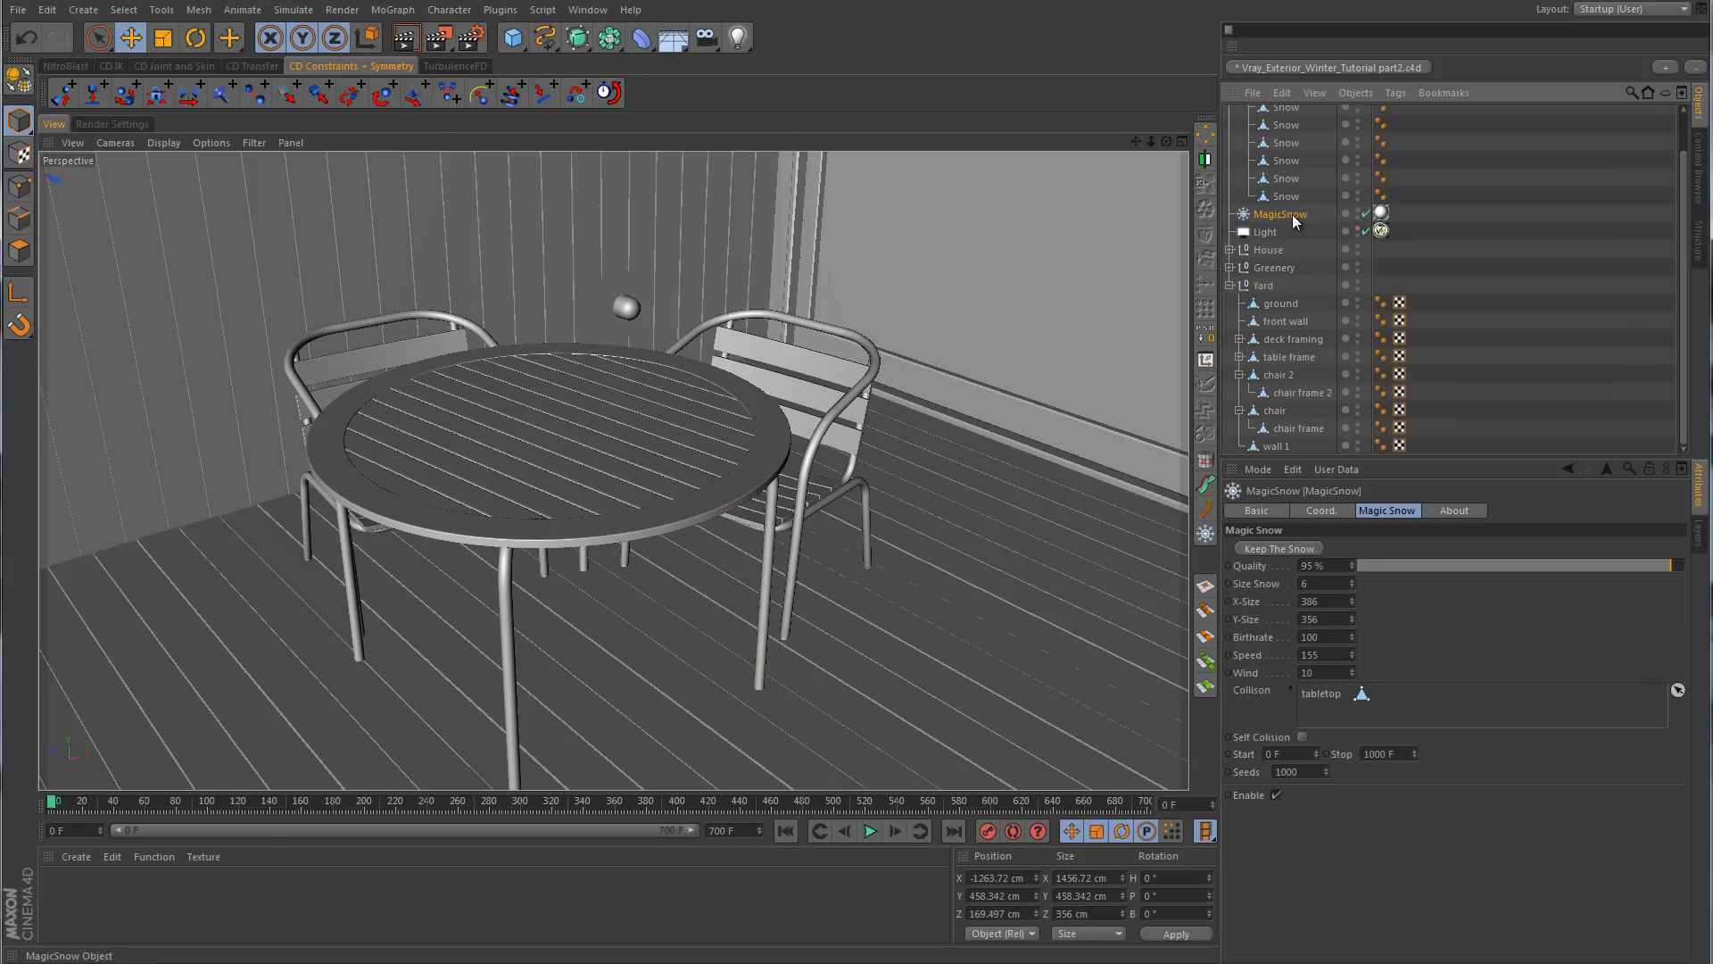
{"action": "left_click", "coordinate": [1677, 691]}
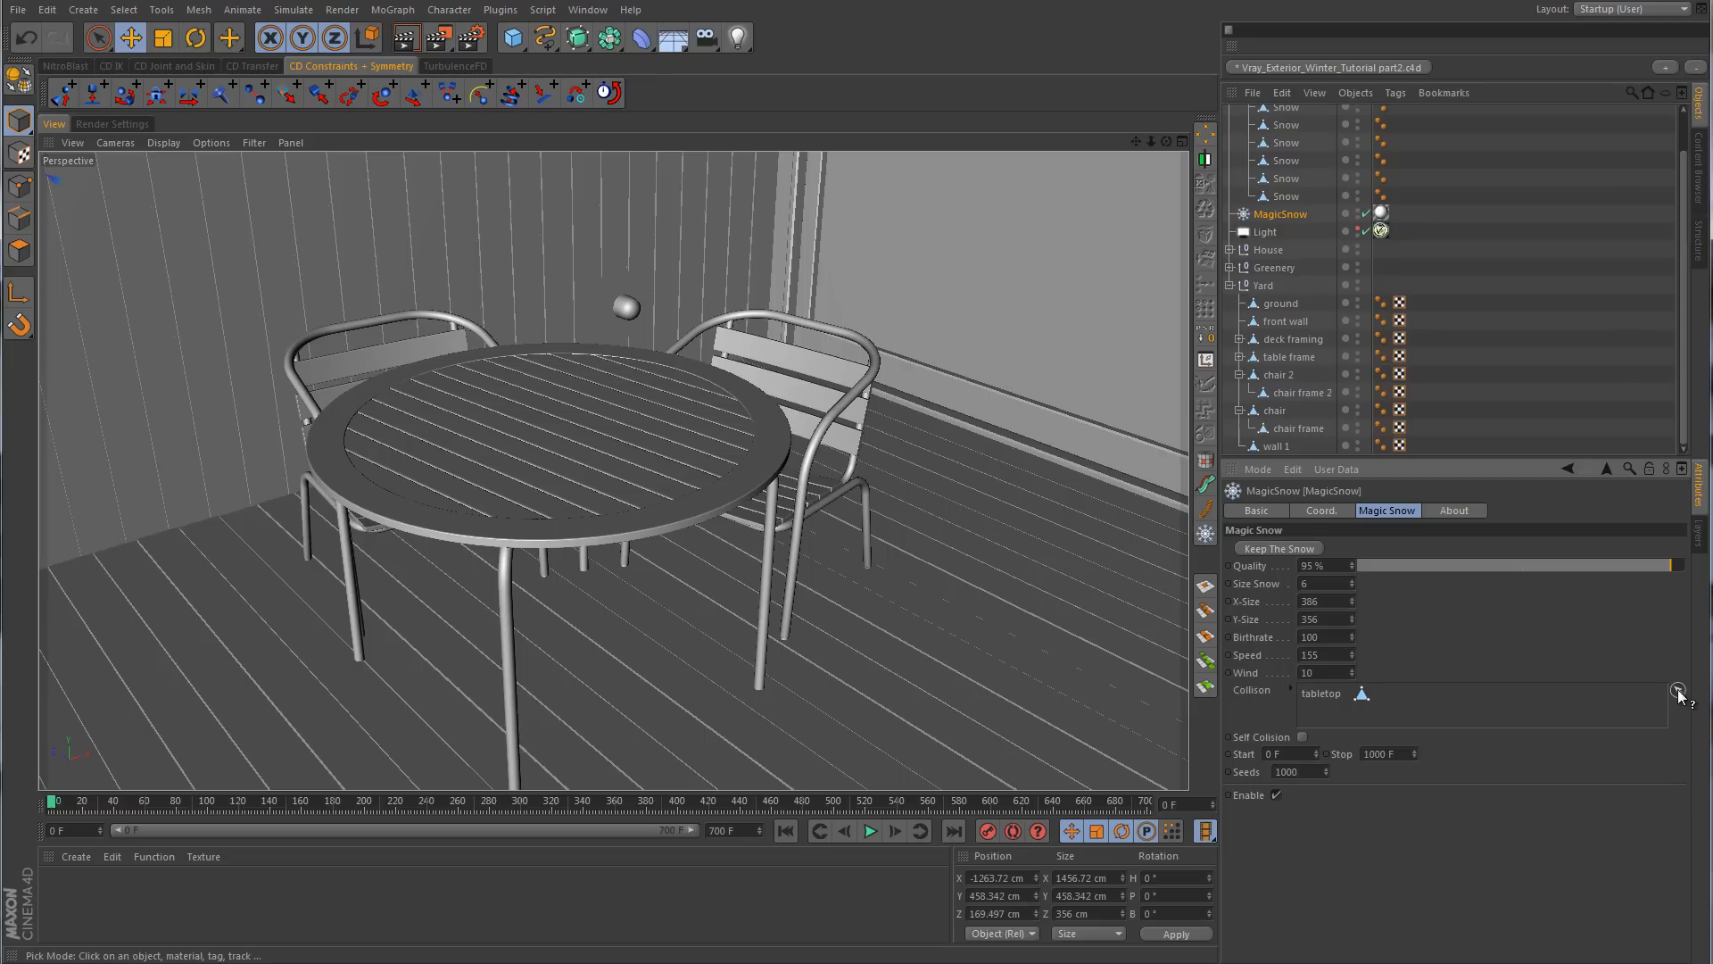
{"action": "left_click", "coordinate": [1288, 375]}
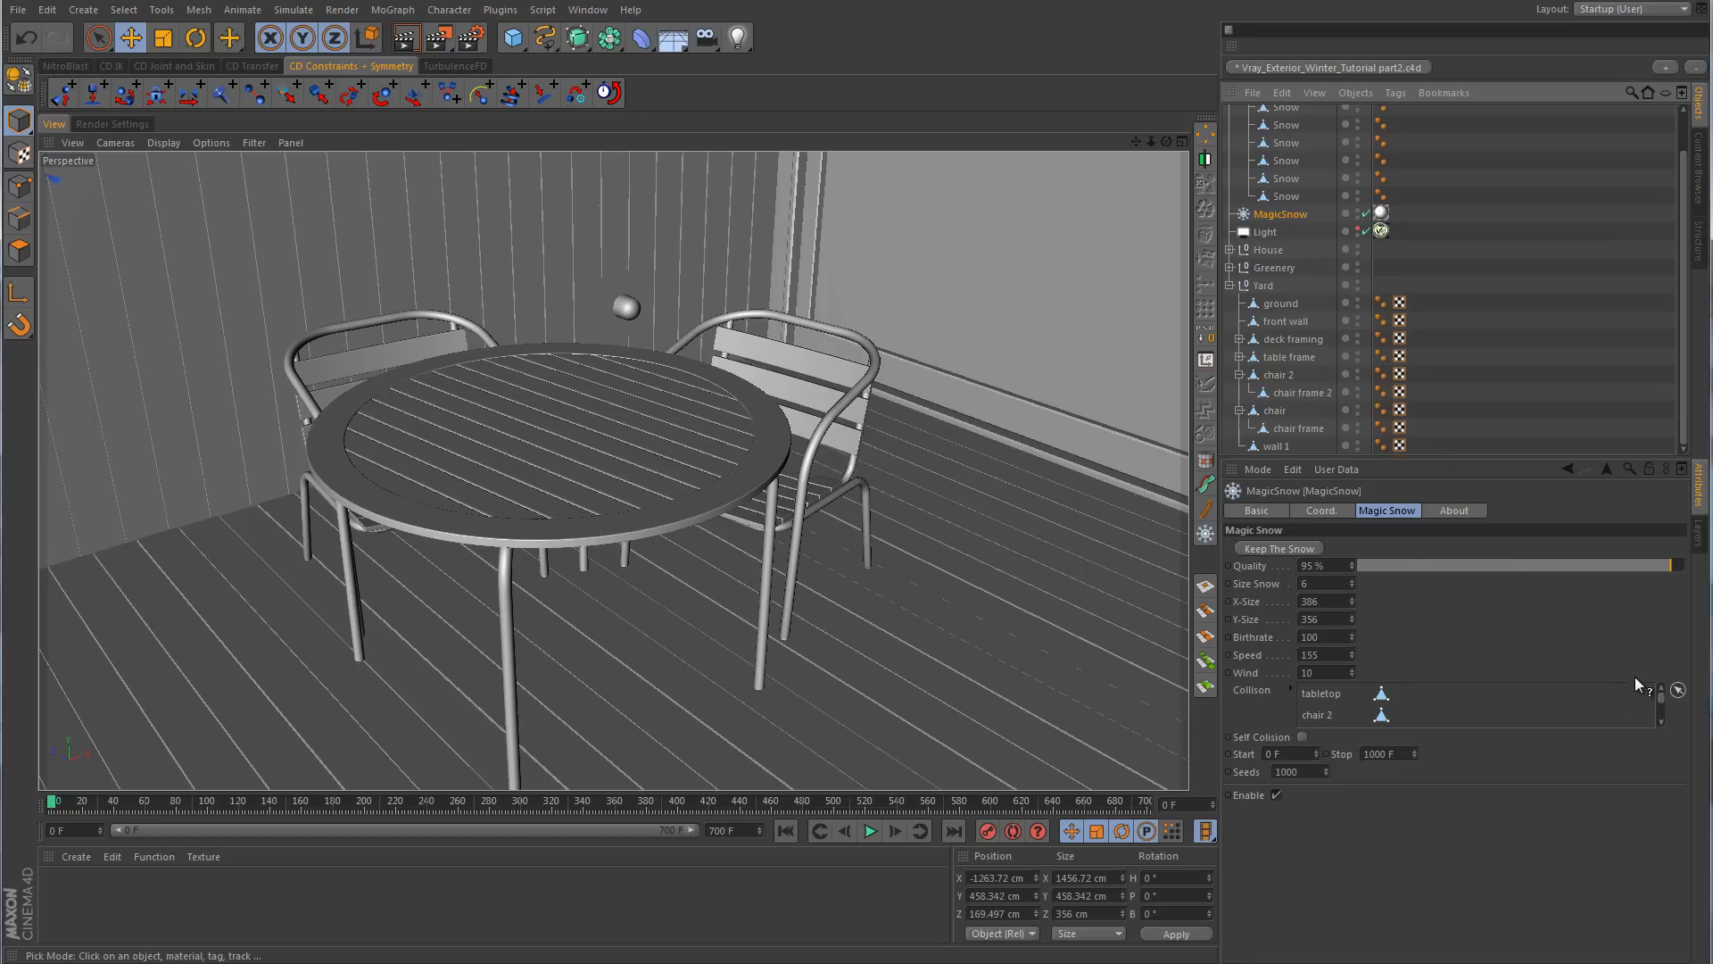
{"action": "left_click", "coordinate": [1679, 691]}
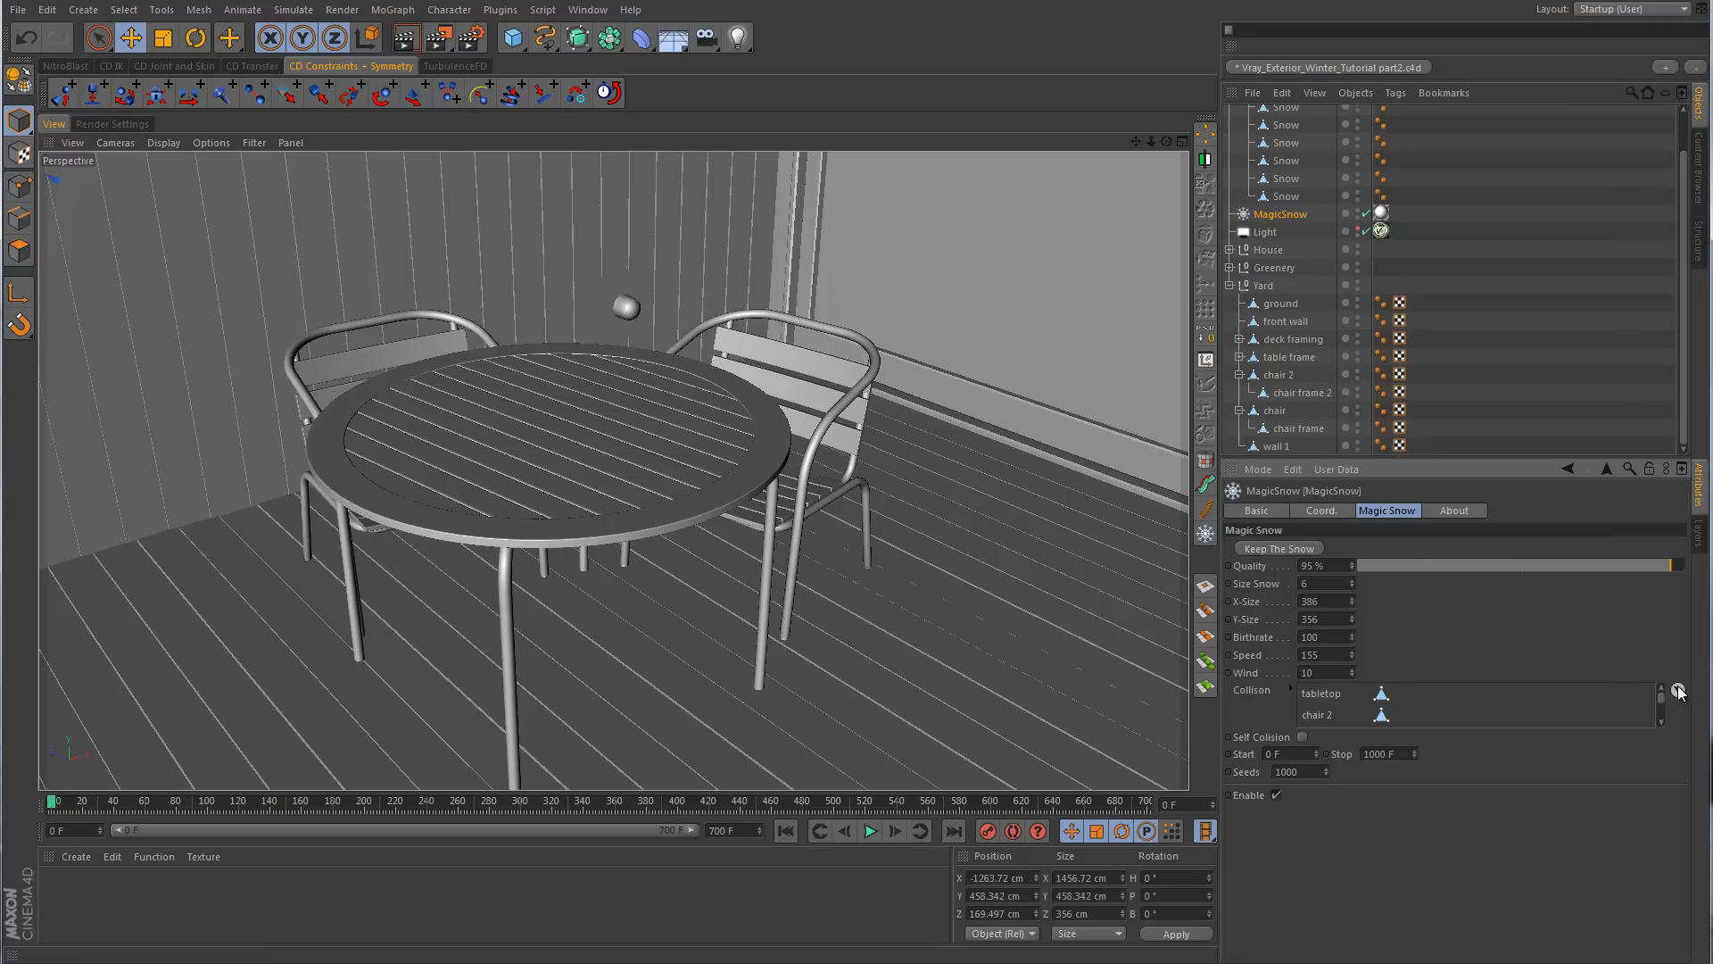
{"action": "left_click", "coordinate": [1291, 688]}
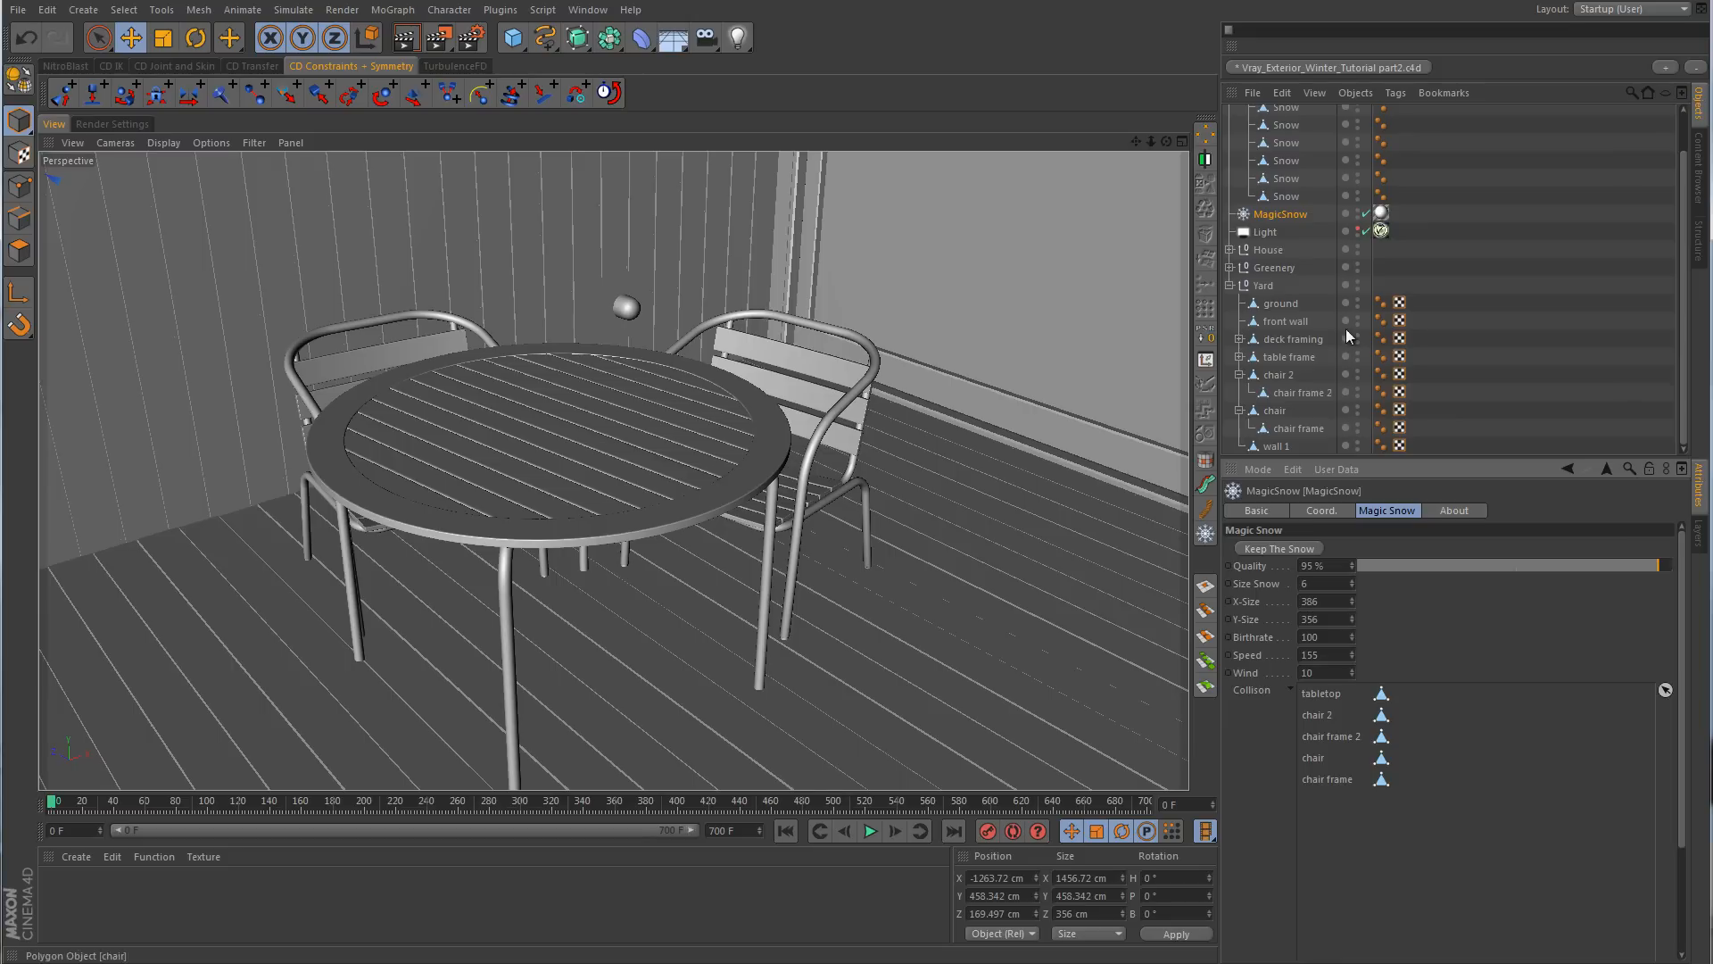
- Move the MagicSnow emitter in the top view until it is centred over the deck table and chairs
{"action": "middle_click", "coordinate": [894, 343]}
{"action": "middle_click", "coordinate": [896, 347]}
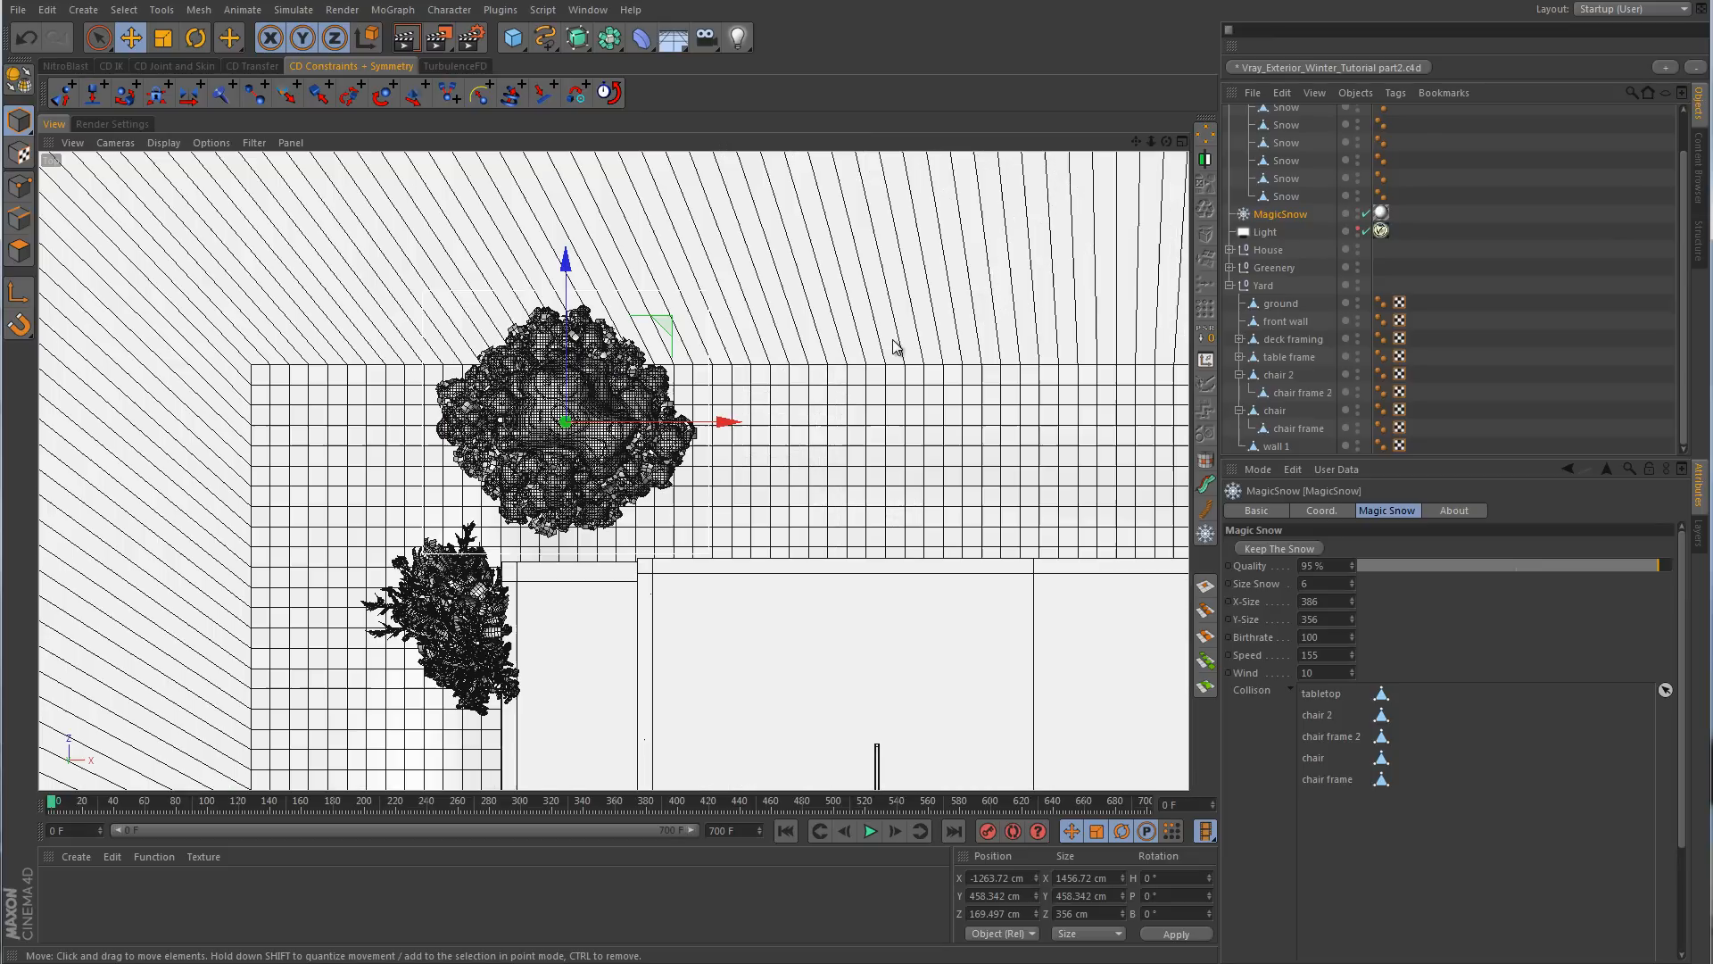
{"action": "left_click_drag", "start_coordinate": [668, 323], "coordinate": [914, 574]}
{"action": "scroll", "coordinate": [1009, 529], "scroll_direction": "down", "scroll_amount": 5}
{"action": "scroll", "coordinate": [1082, 588], "scroll_direction": "up", "scroll_amount": 10}
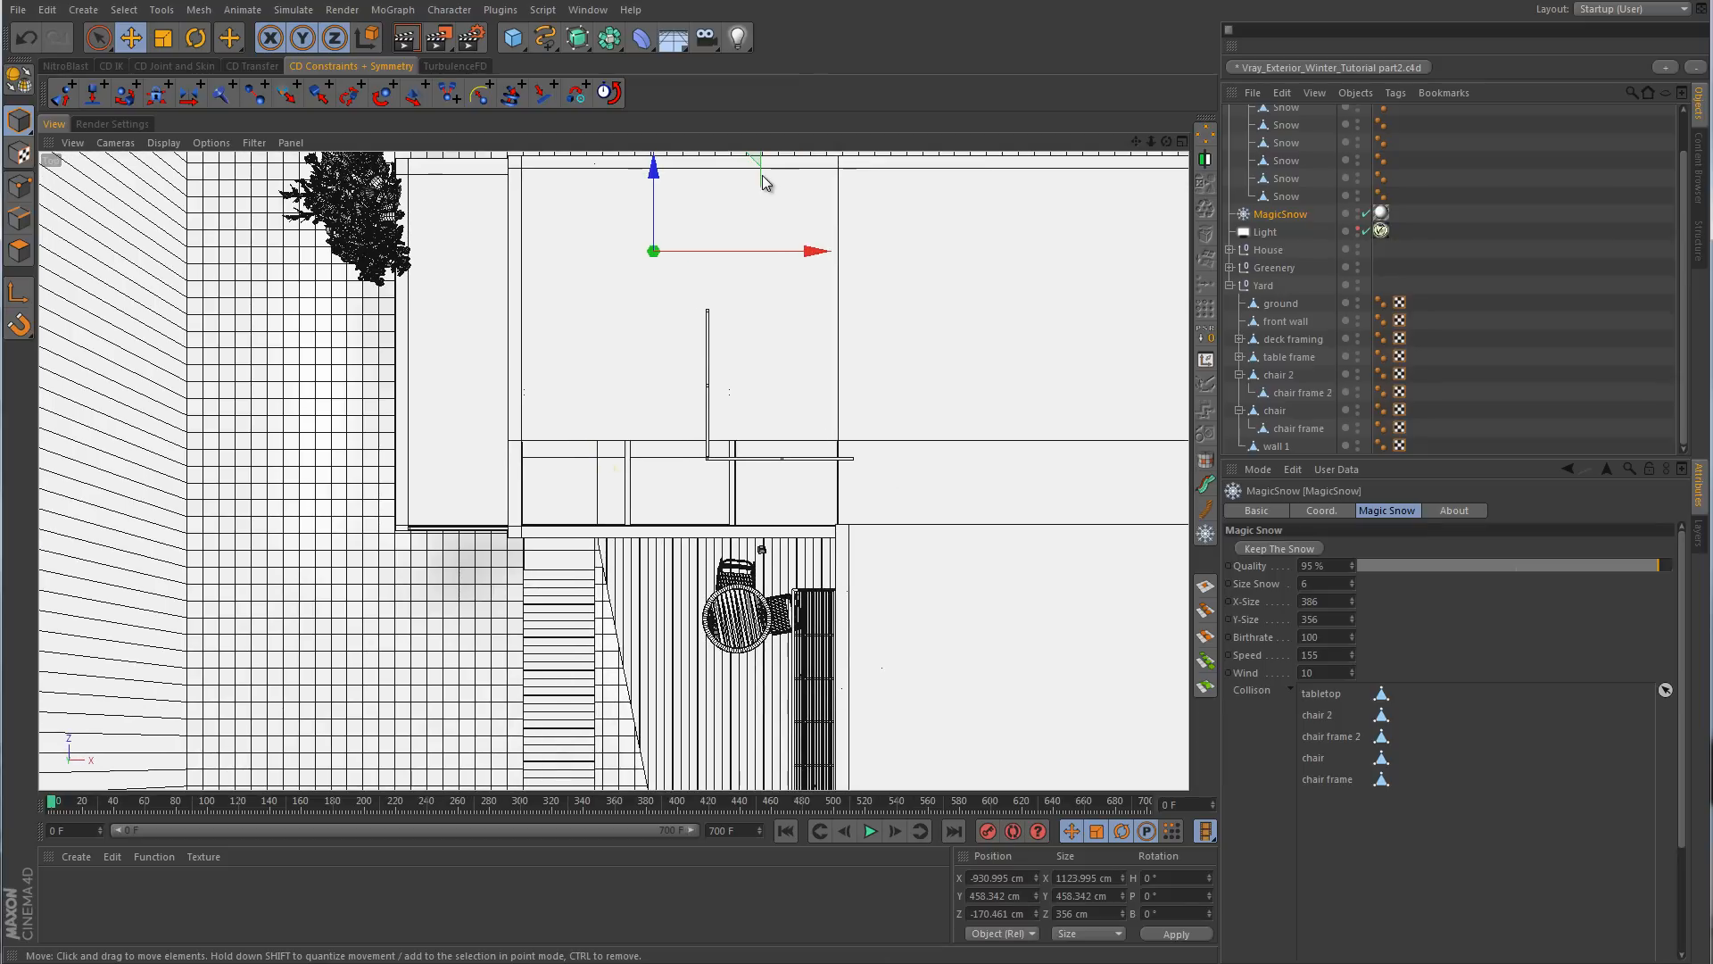
{"action": "left_click_drag", "start_coordinate": [765, 174], "coordinate": [860, 525]}
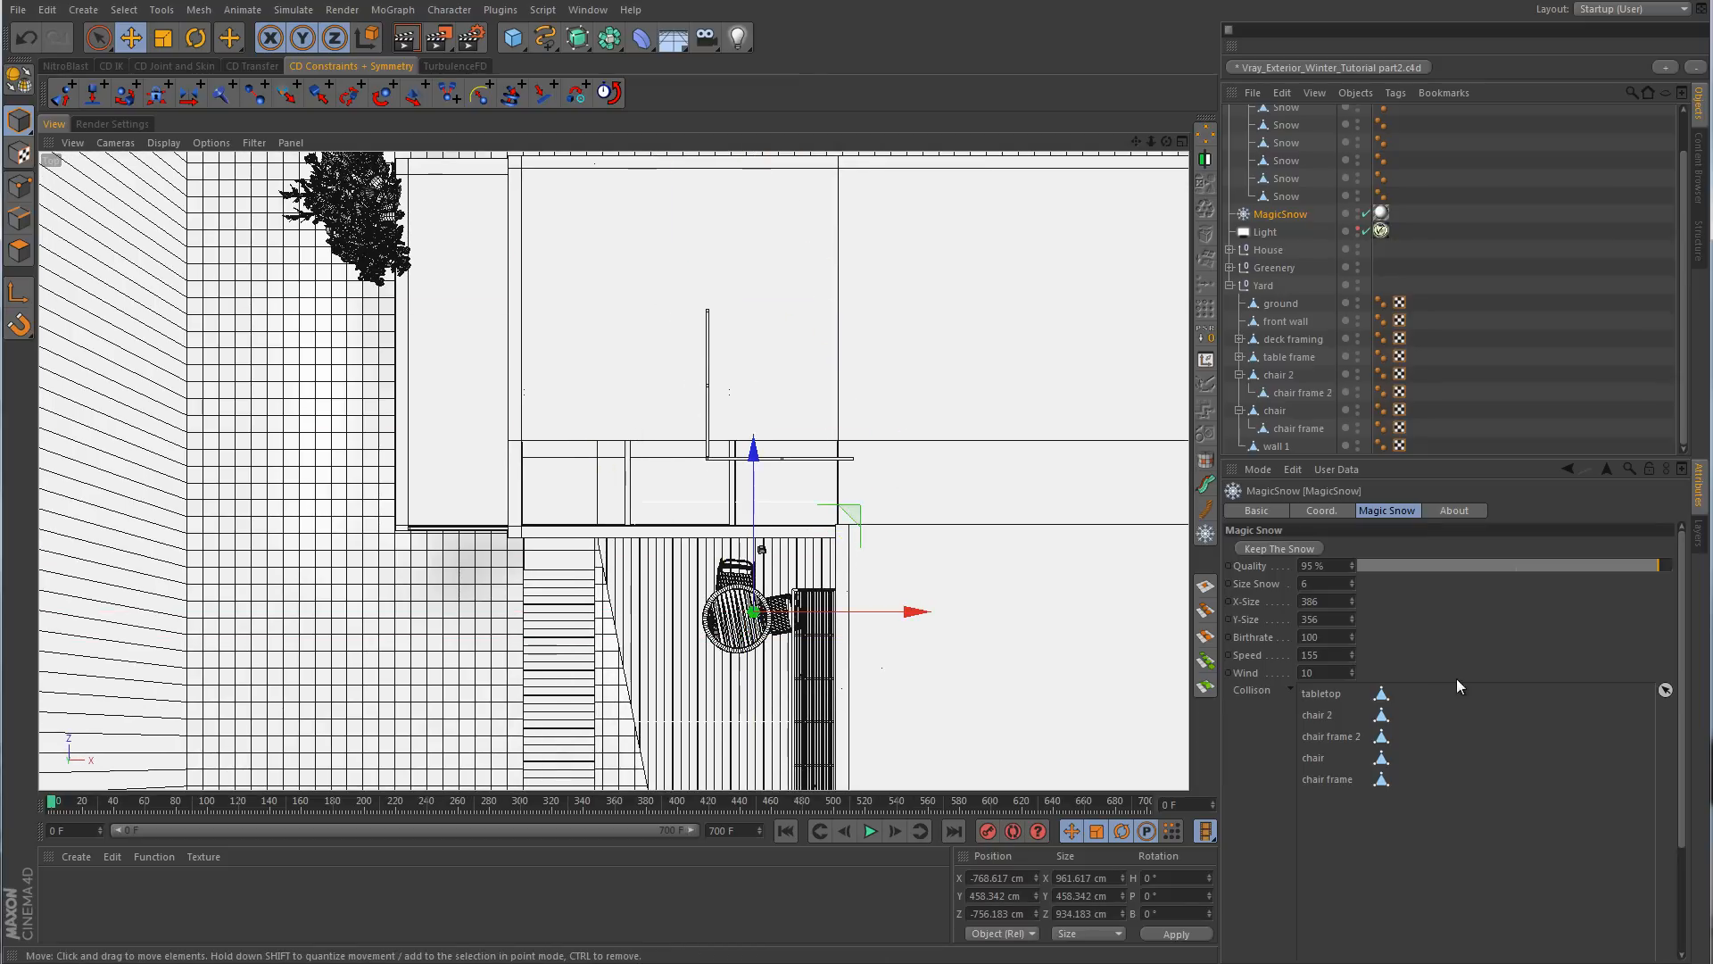
- Set the emitter's X-Size to 211 and Y-Size to 187, nudge it slightly along Z, and return to the perspective view
{"action": "left_click_drag", "start_coordinate": [1352, 602], "coordinate": [1352, 525]}
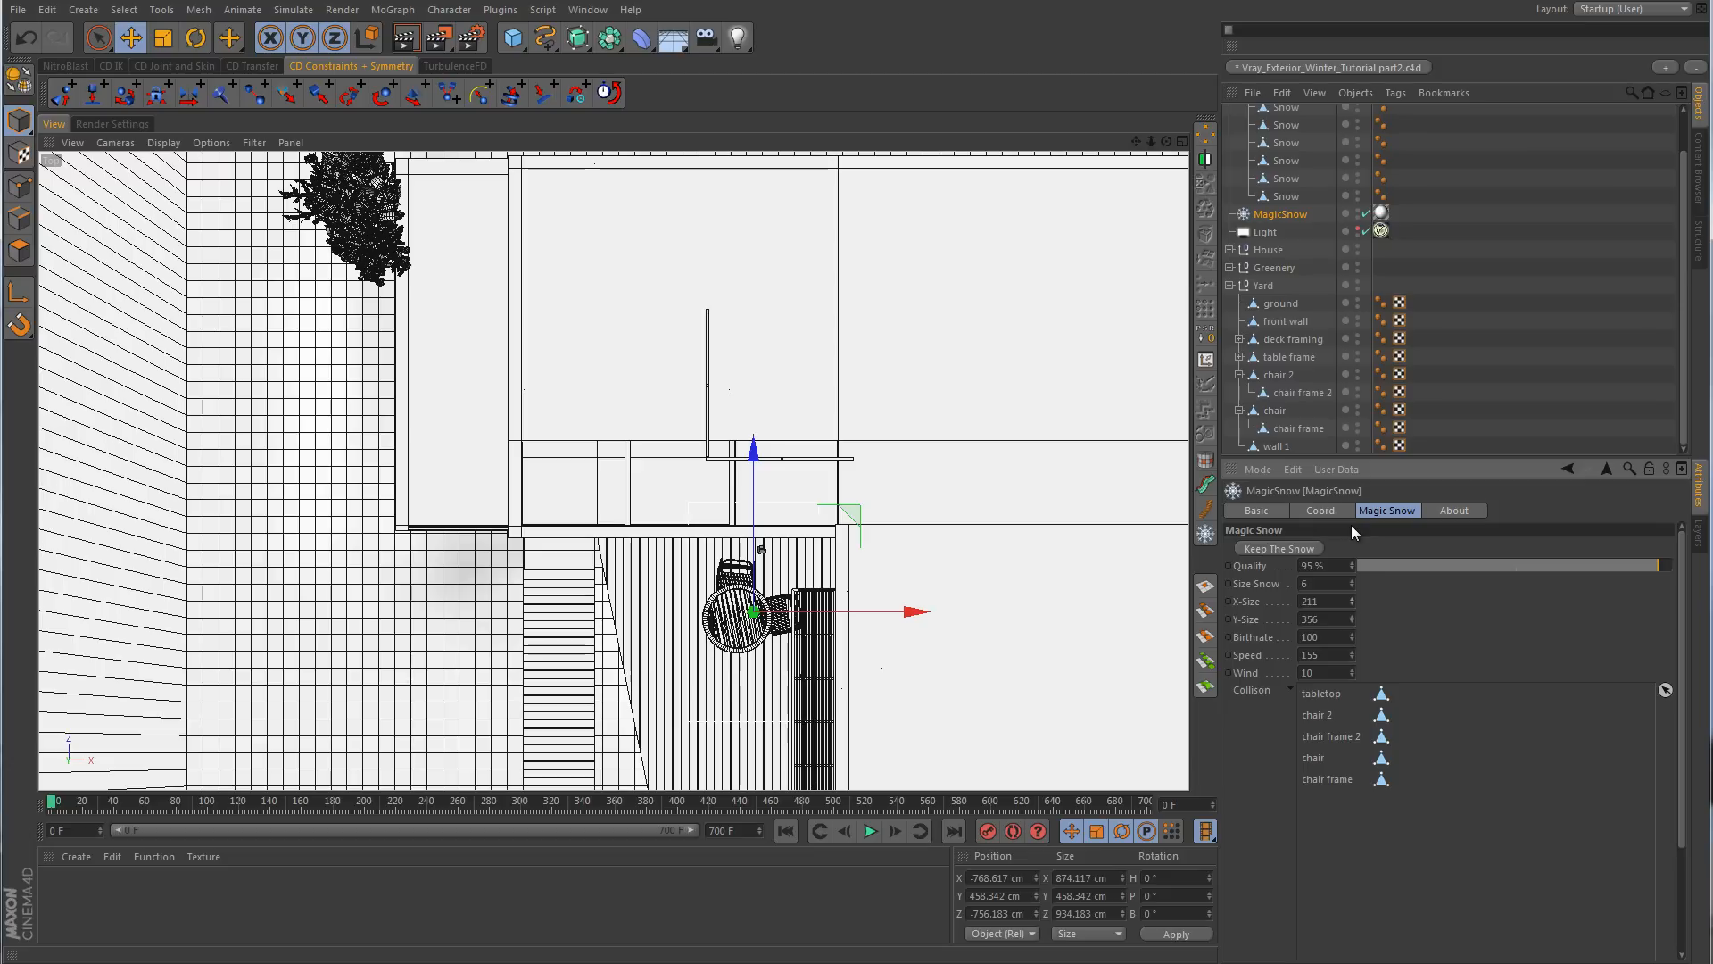
{"action": "mouse_move", "coordinate": [1349, 618]}
{"action": "left_mouse_down"}
{"action": "mouse_move", "coordinate": [1350, 639]}
{"action": "mouse_move", "coordinate": [1349, 609]}
{"action": "left_mouse_up"}
{"action": "left_click_drag", "start_coordinate": [752, 460], "coordinate": [754, 451]}
{"action": "middle_click", "coordinate": [881, 374]}
{"action": "middle_click", "coordinate": [329, 222]}
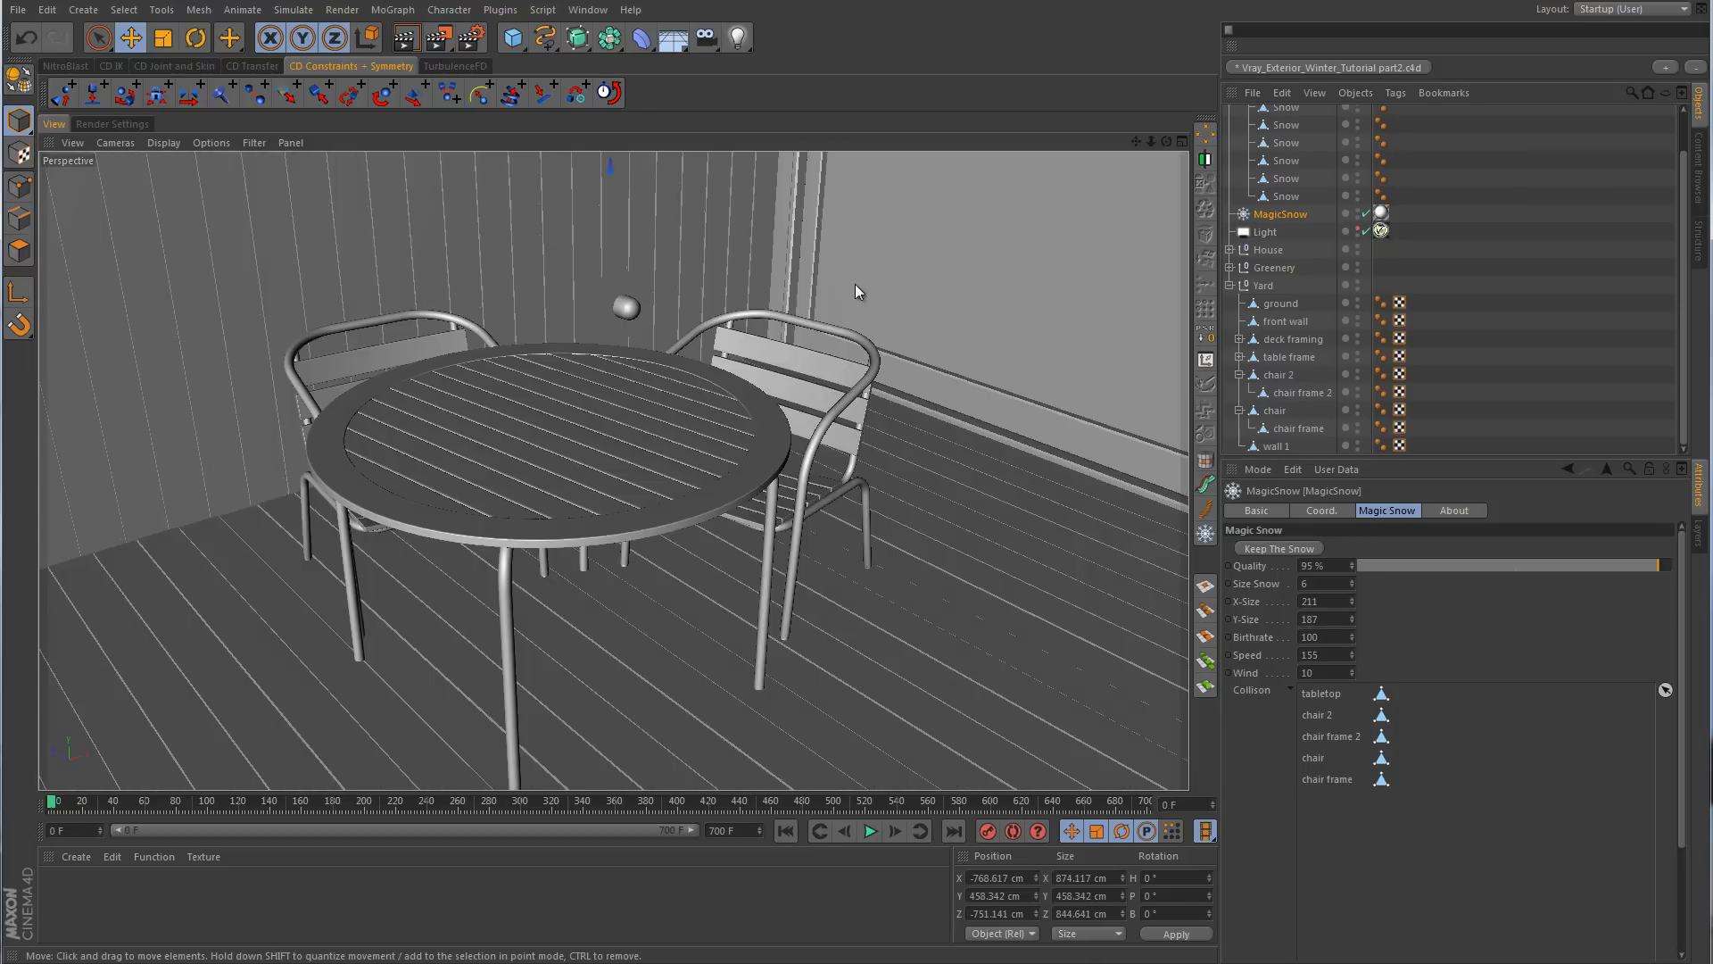
- Lower the MagicSnow emitter along Y to about 179 cm so it sits just above the deck table and chairs
{"action": "right_click_drag", "start_coordinate": [912, 287], "coordinate": [538, 376], "text": "alt"}
{"action": "left_click_drag", "start_coordinate": [538, 376], "coordinate": [540, 434], "text": "alt"}
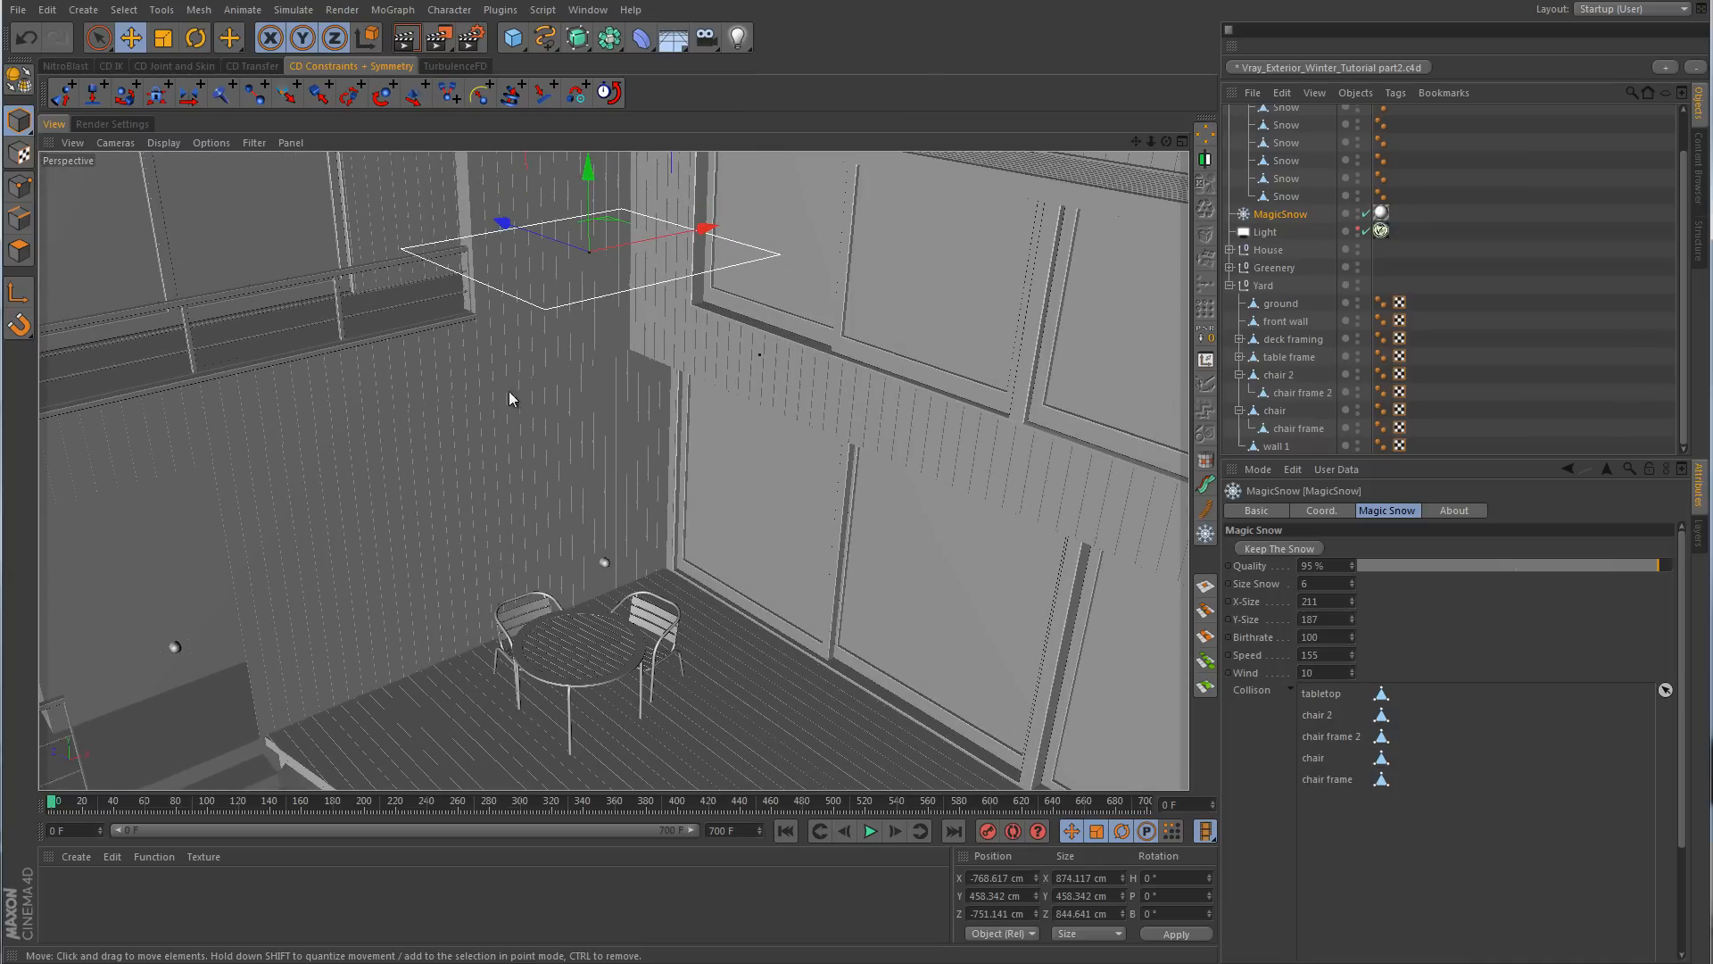
{"action": "left_click_drag", "start_coordinate": [591, 190], "coordinate": [602, 575]}
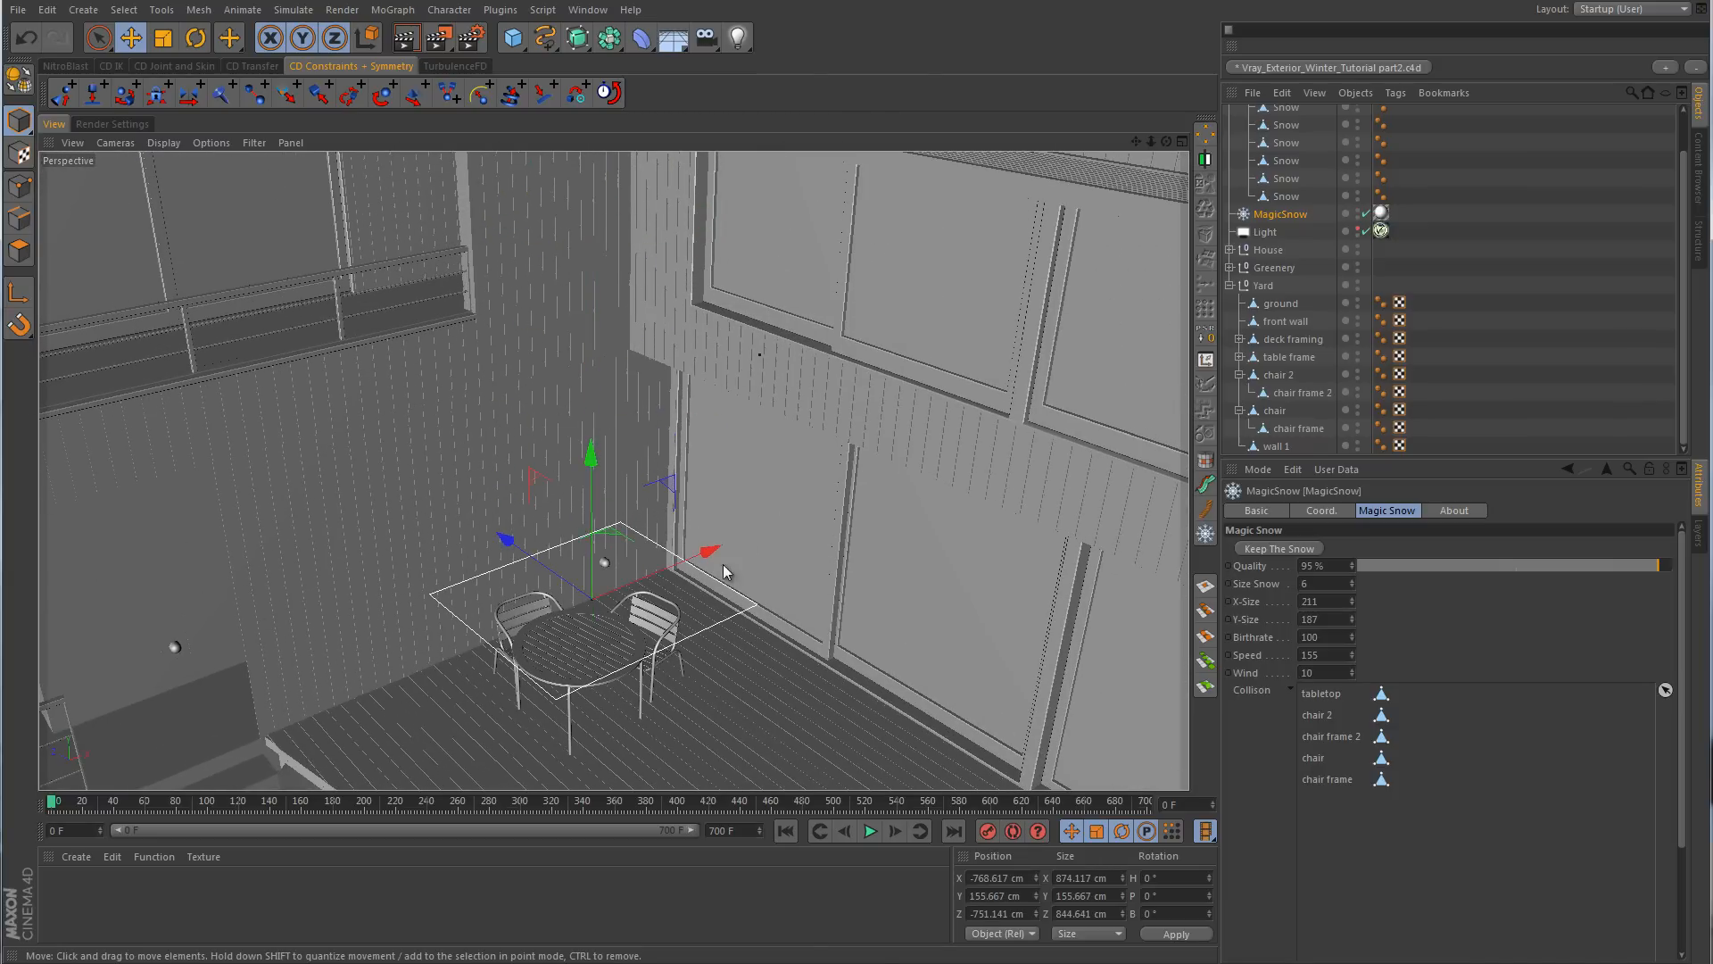
{"action": "middle_click_drag", "start_coordinate": [611, 668], "coordinate": [663, 513], "text": "alt"}
{"action": "left_click_drag", "start_coordinate": [664, 513], "coordinate": [718, 314], "text": "alt"}
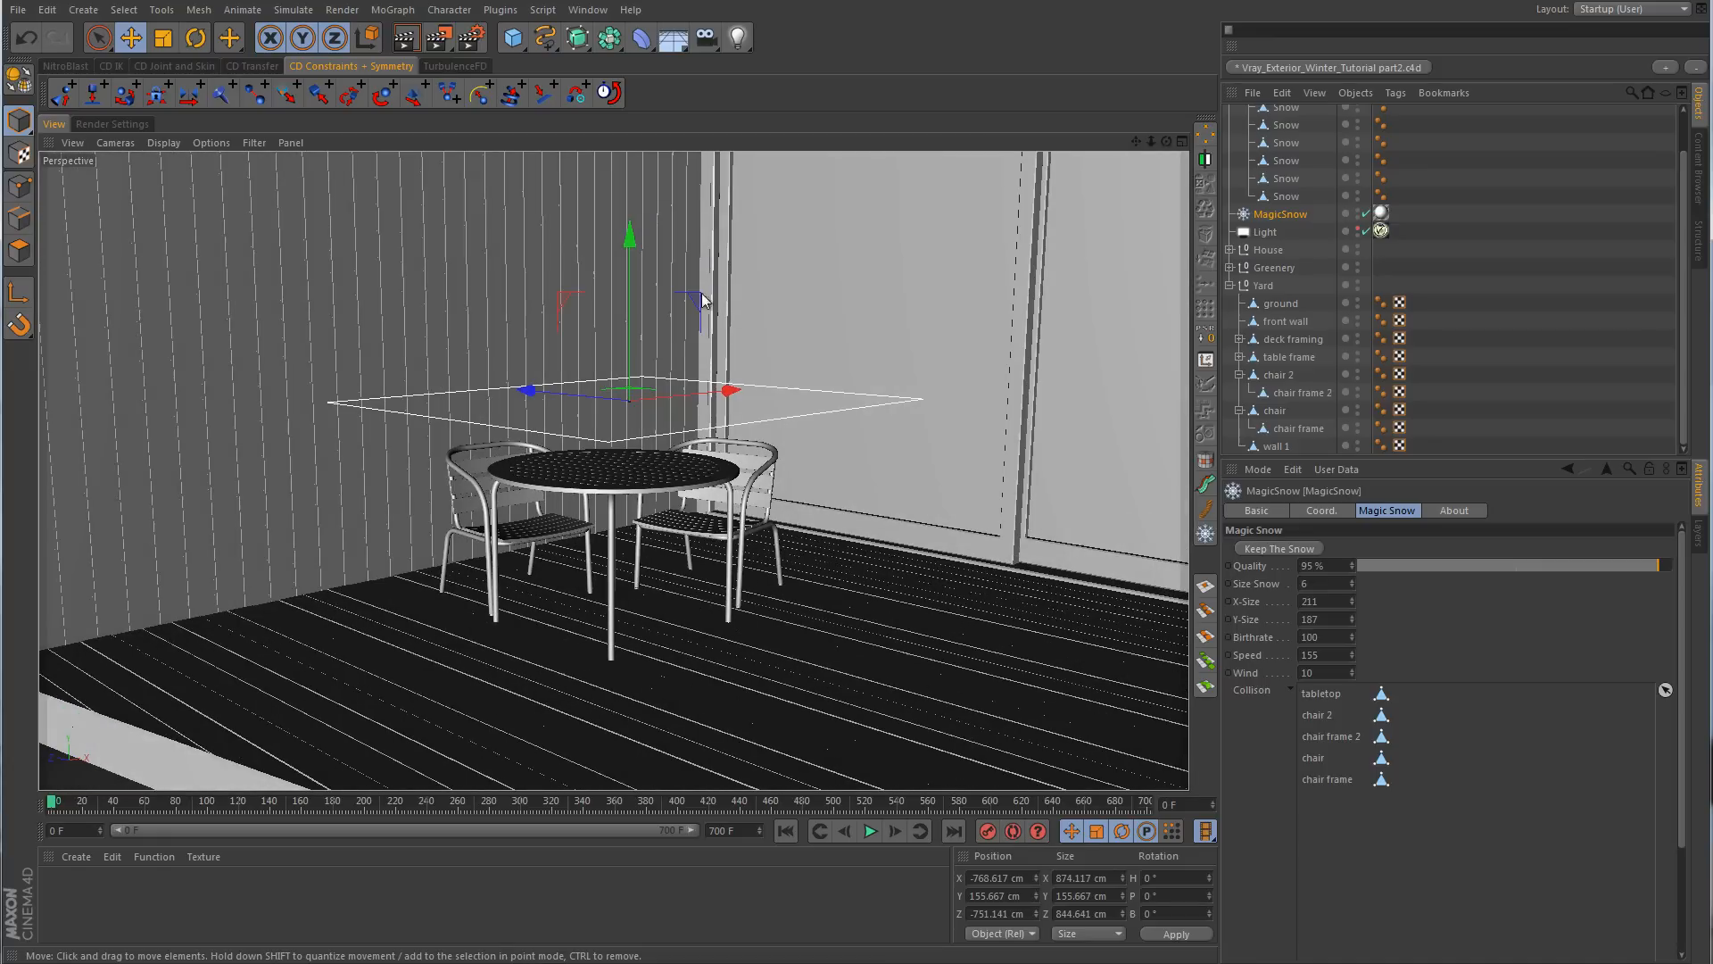
{"action": "left_click_drag", "start_coordinate": [635, 262], "coordinate": [635, 213]}
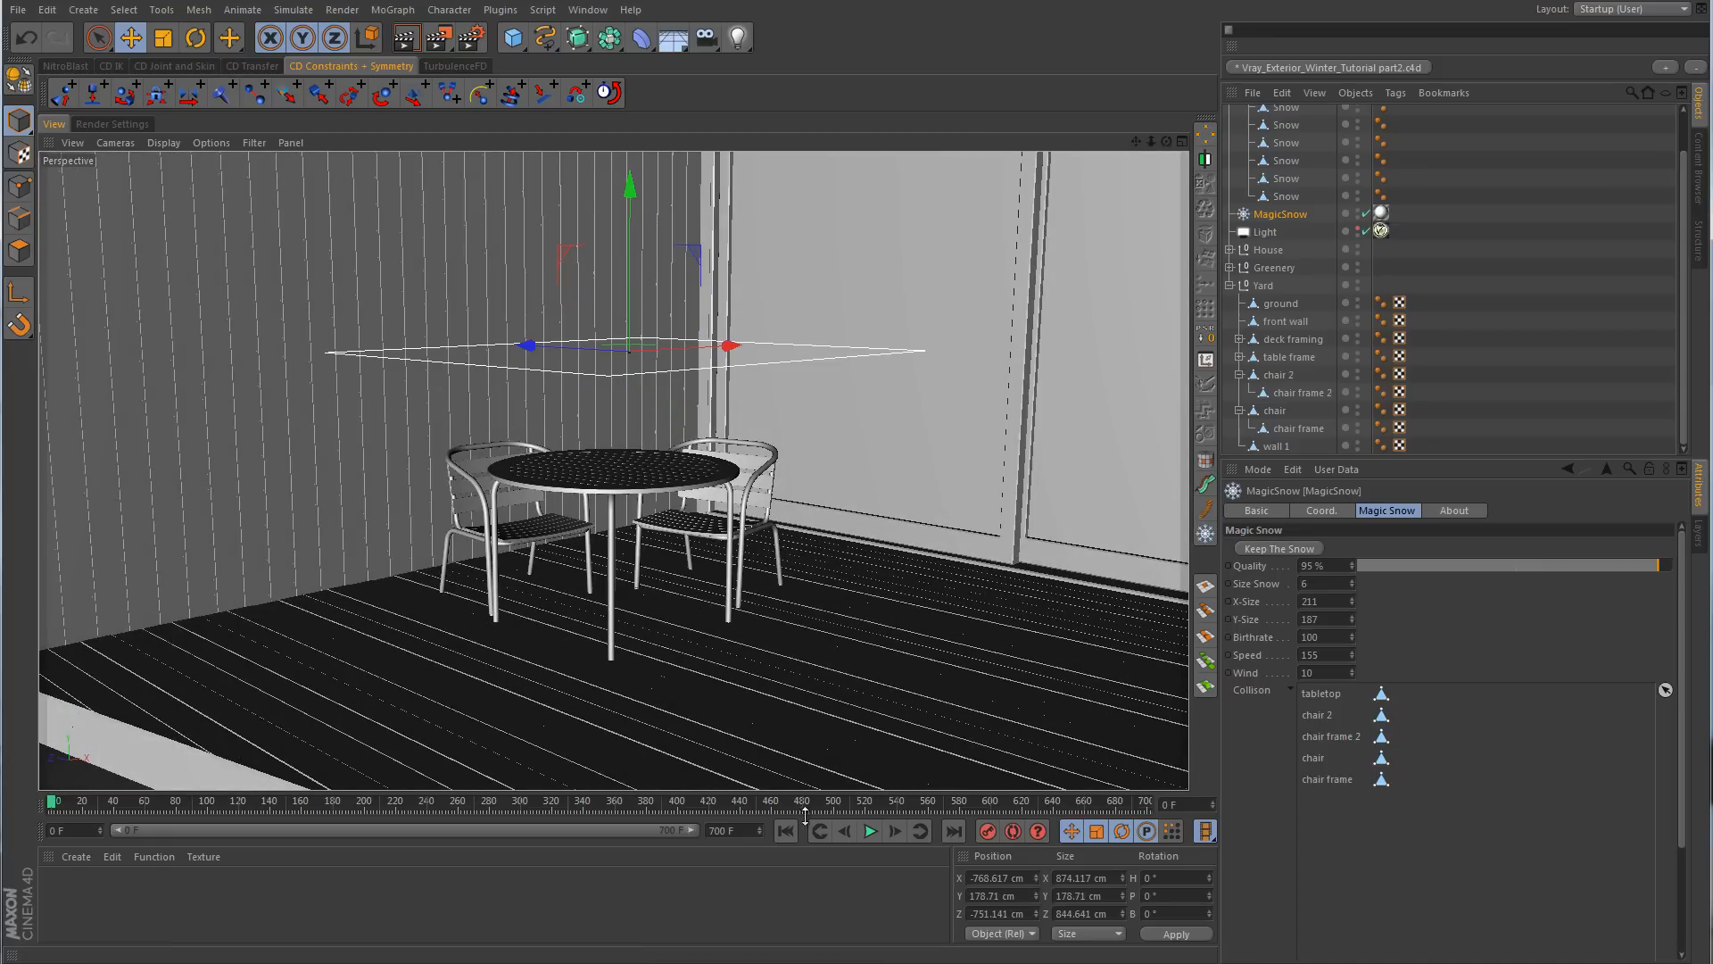
- Test the snowfall on the table and chairs, set Size Snow to 3, and rerun the test before rewinding
{"action": "left_click", "coordinate": [872, 838]}
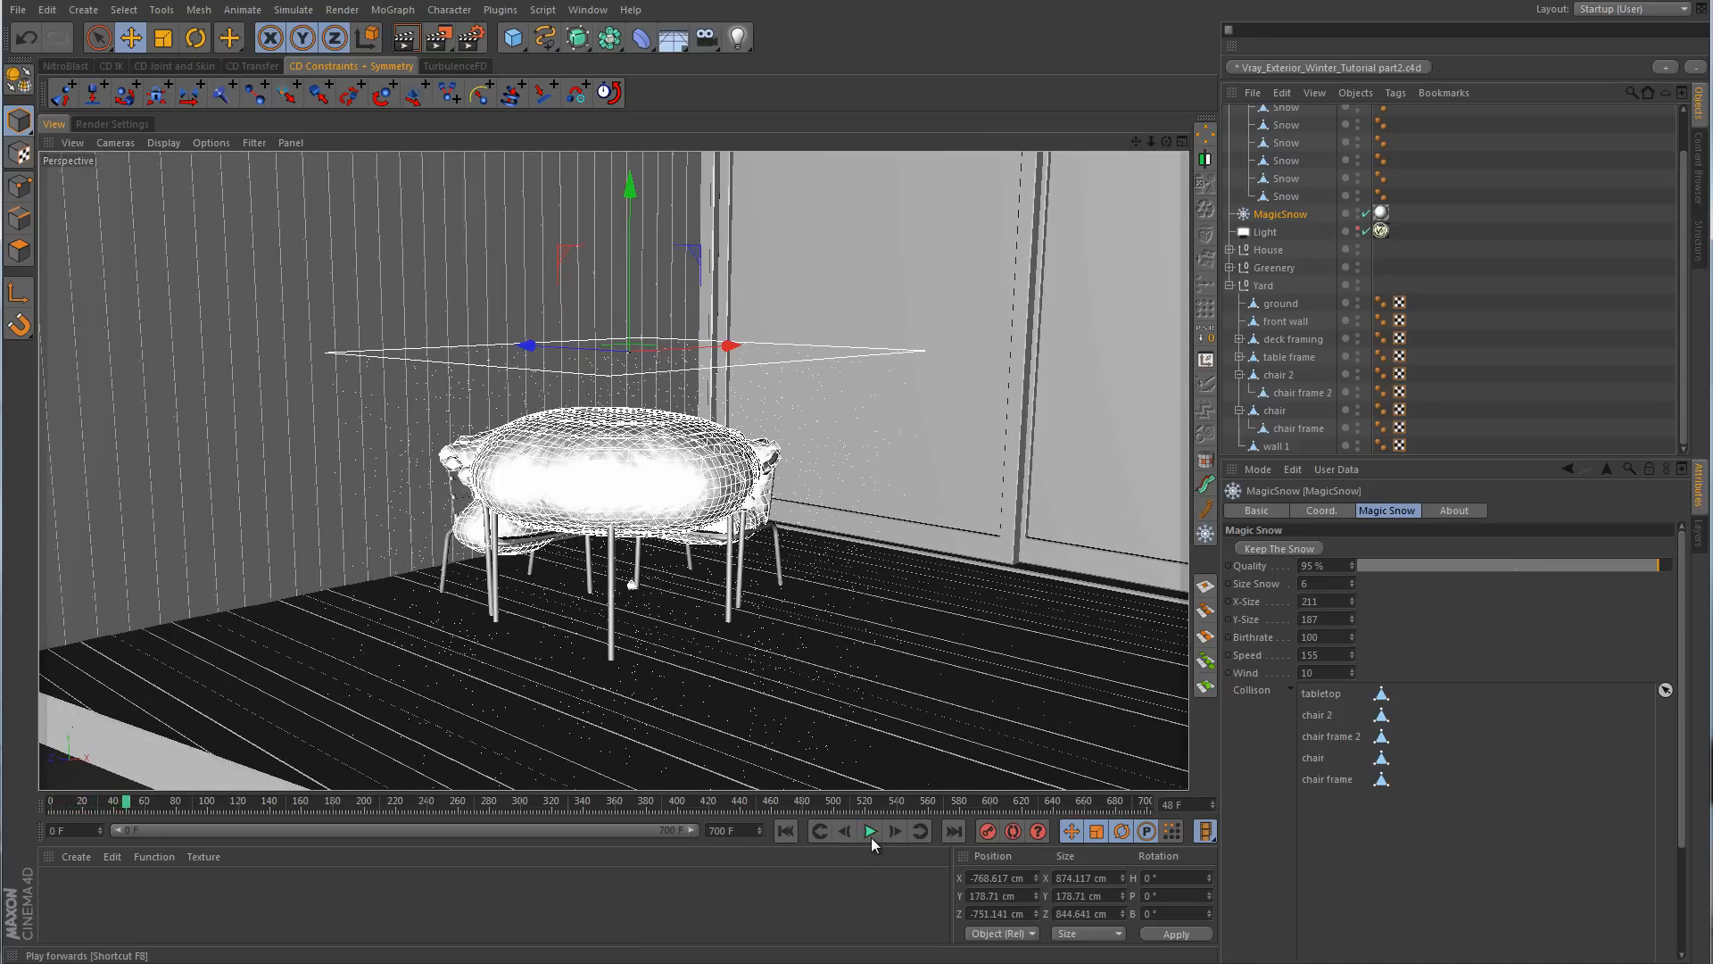
{"action": "left_click", "coordinate": [785, 831]}
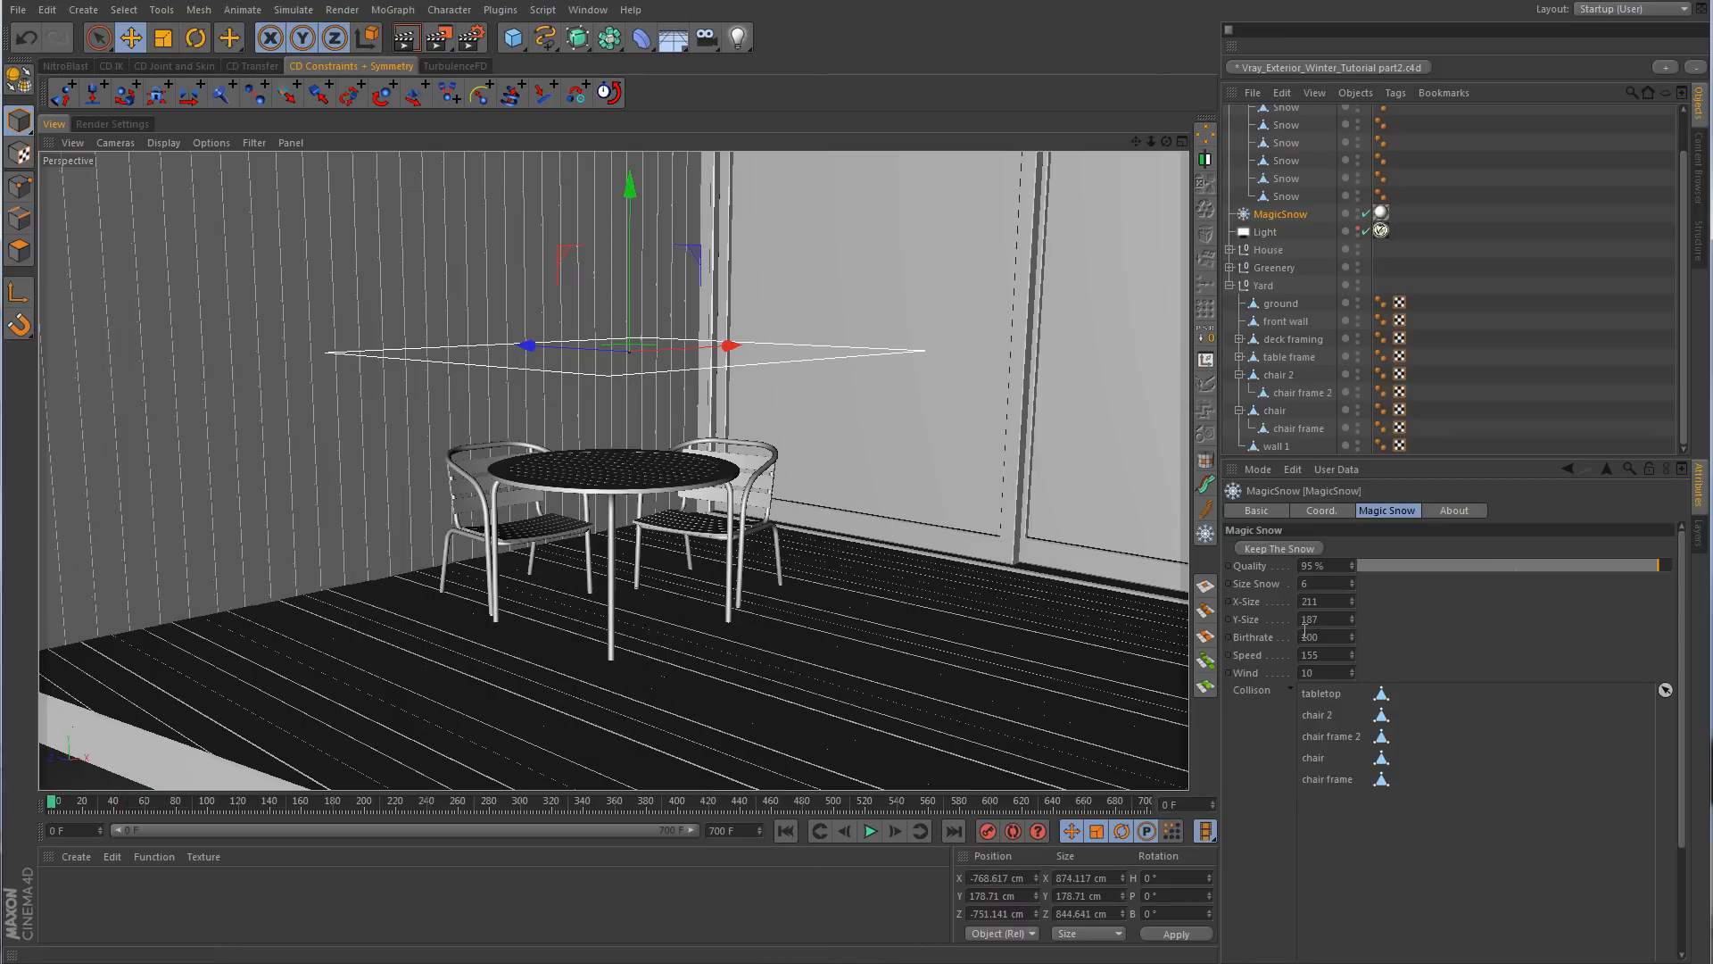
{"action": "left_click", "coordinate": [1353, 587]}
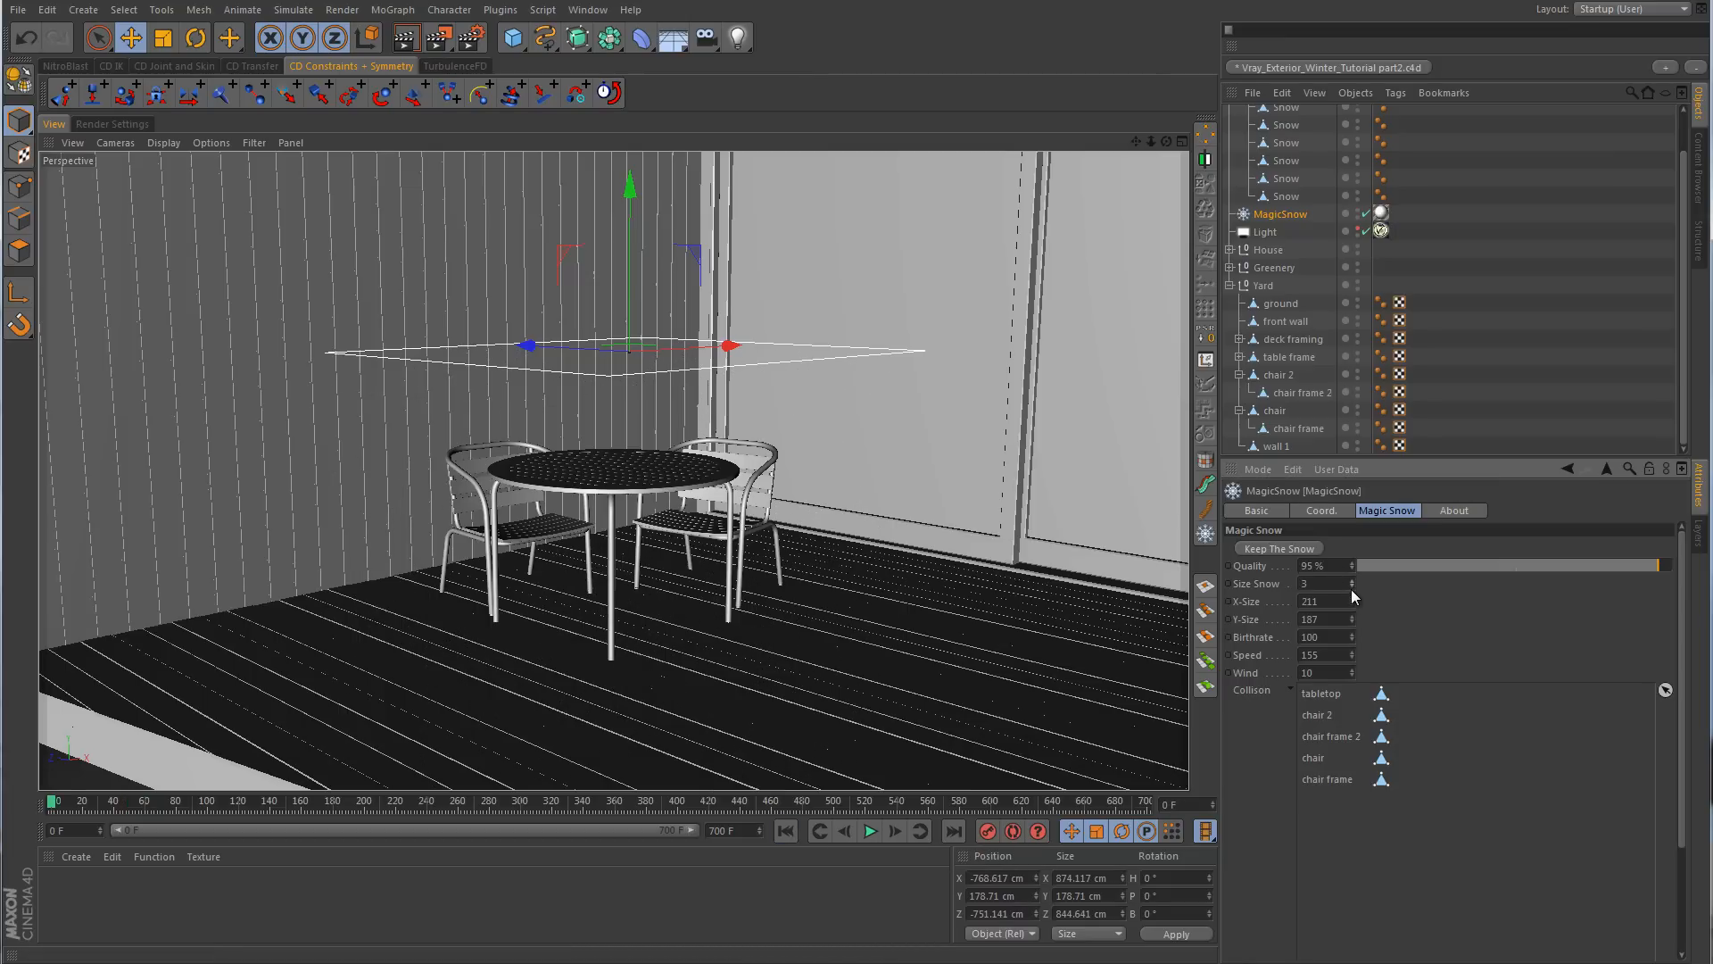
{"action": "left_click", "coordinate": [870, 832]}
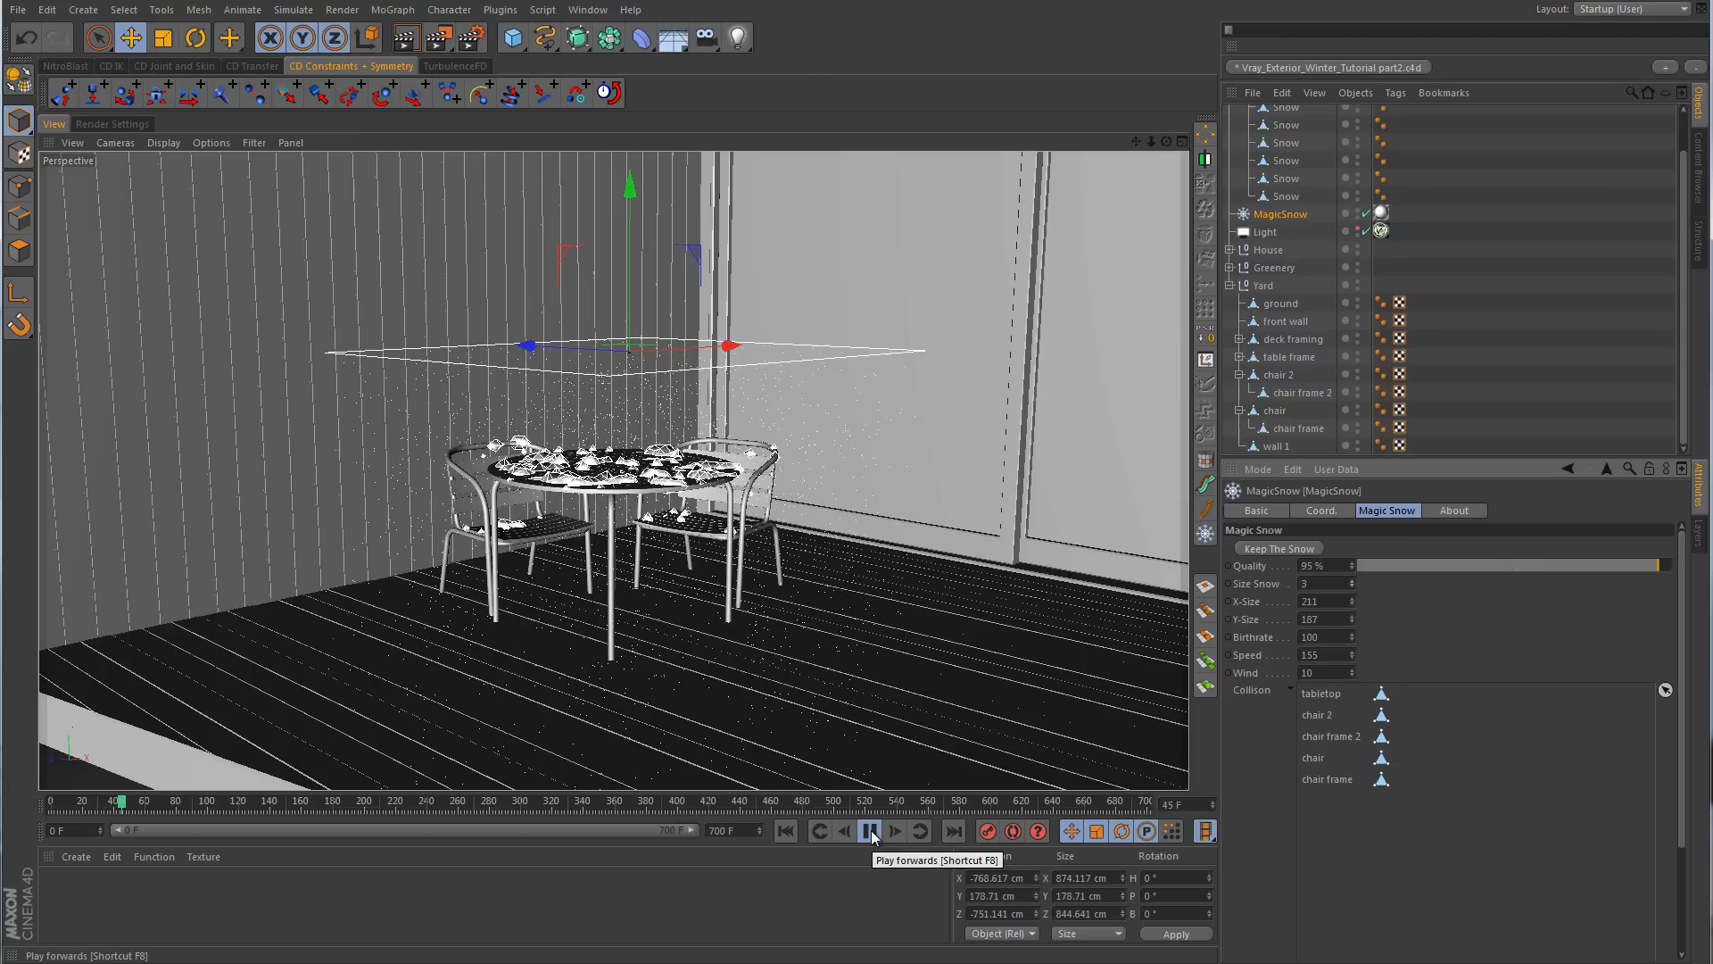
{"action": "left_click", "coordinate": [871, 832]}
{"action": "left_click", "coordinate": [785, 831]}
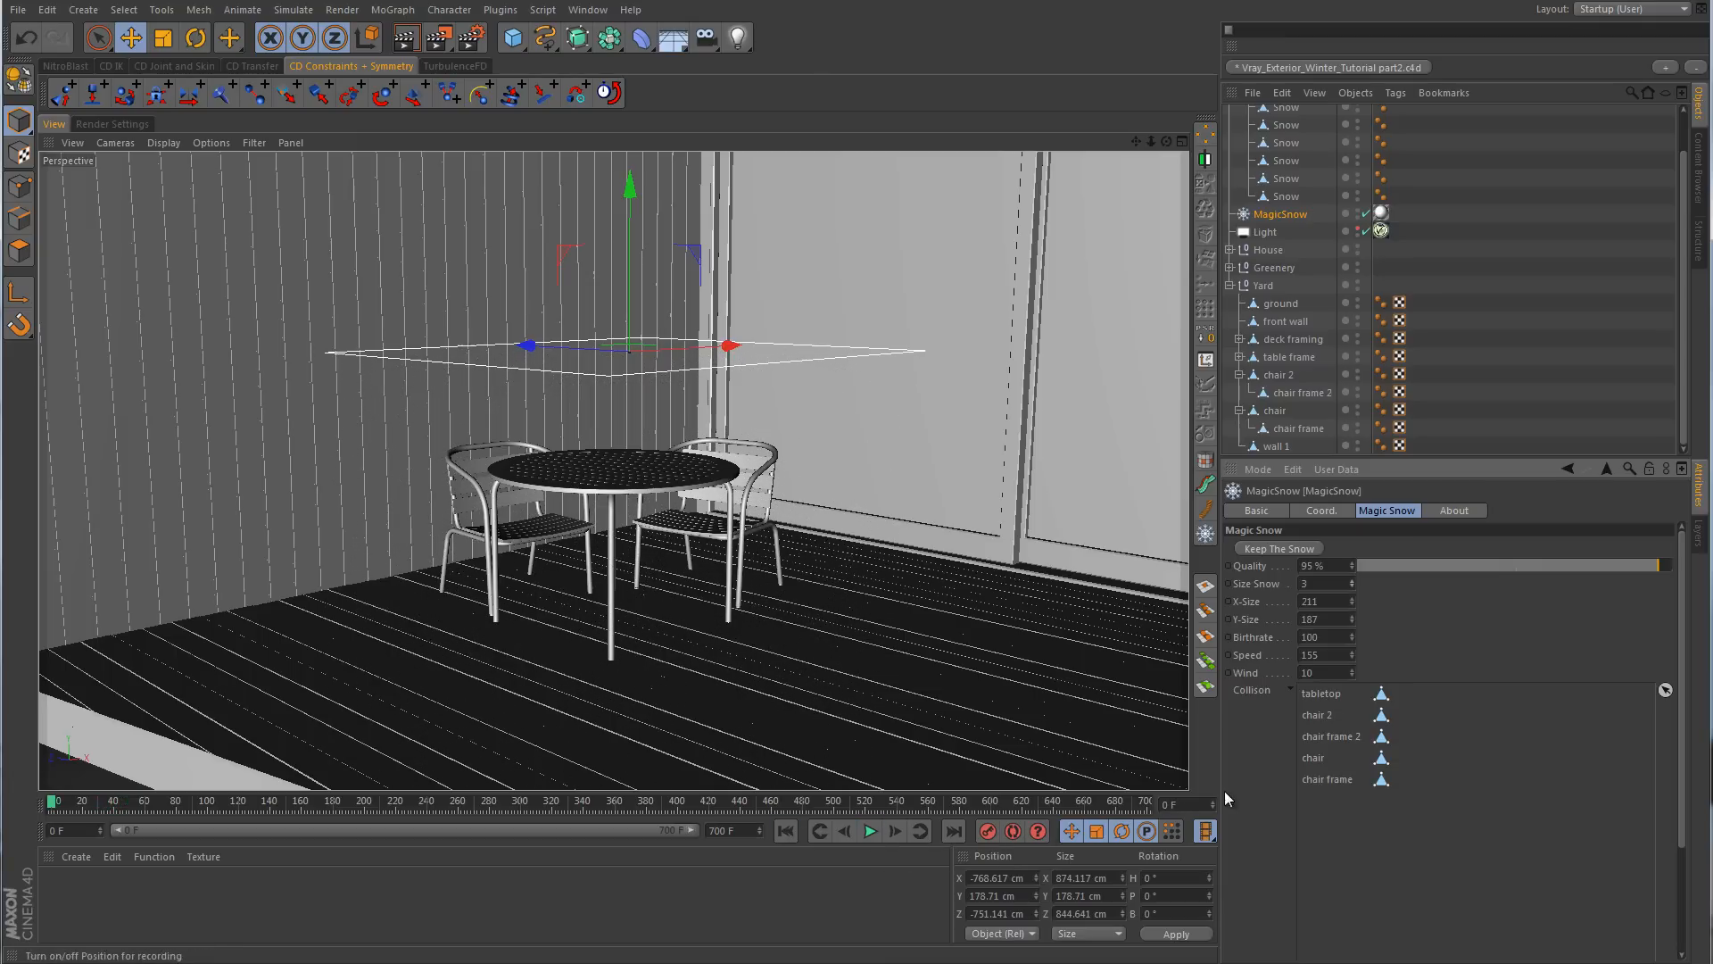
- Enable Self Collision for MagicSnow and run the simulation to frame 71 to examine the snow on the furniture
{"action": "left_click", "coordinate": [1290, 690]}
{"action": "left_click", "coordinate": [1303, 737]}
{"action": "left_click", "coordinate": [871, 831]}
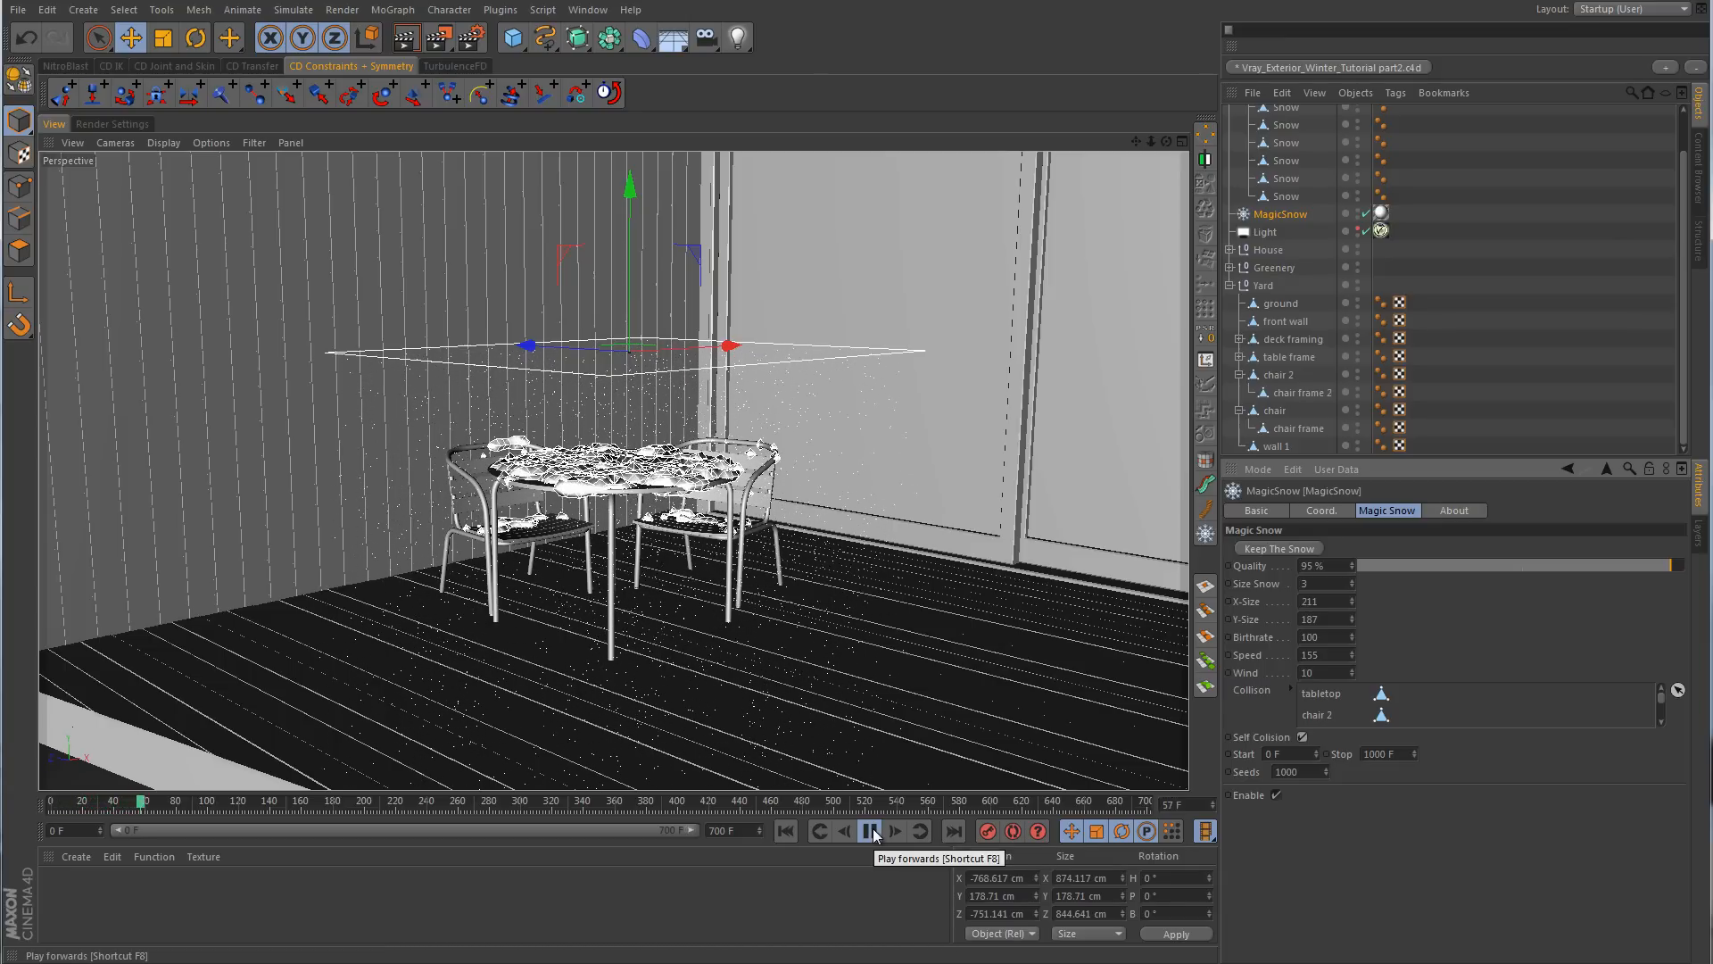
{"action": "left_click", "coordinate": [874, 835]}
{"action": "left_click_drag", "start_coordinate": [941, 455], "coordinate": [946, 507], "text": "alt"}
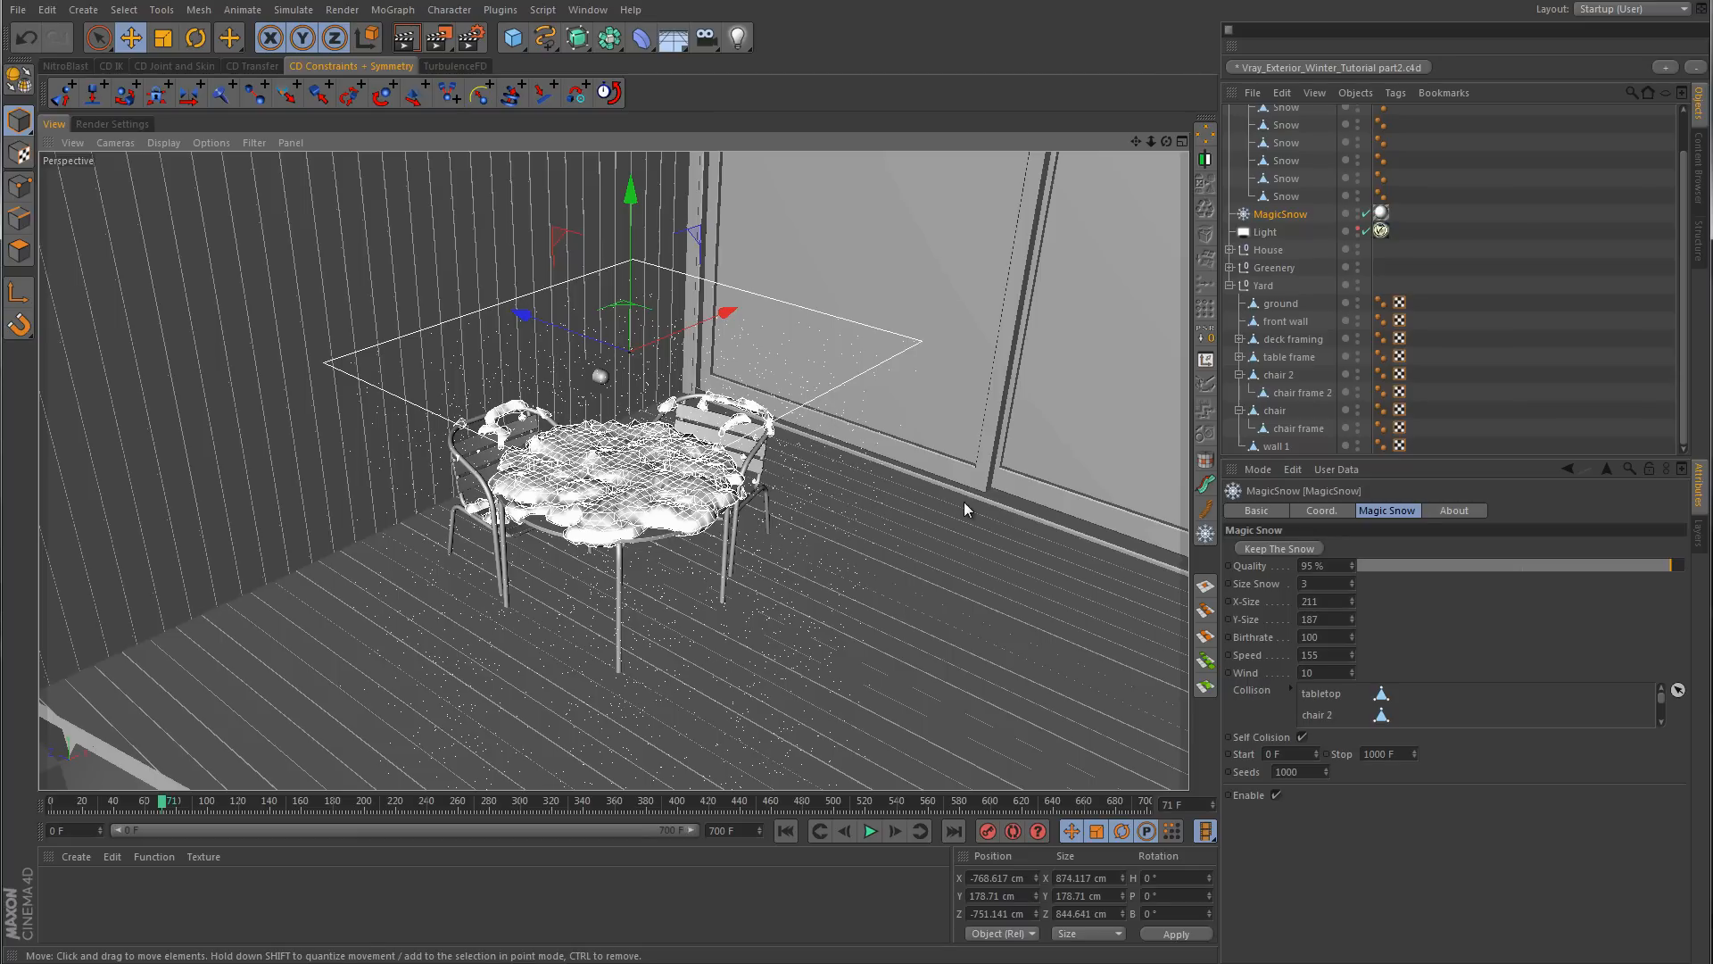
- Remove the chairs and chair frames from the collision list, keeping only tabletop
{"action": "left_click", "coordinate": [1291, 688]}
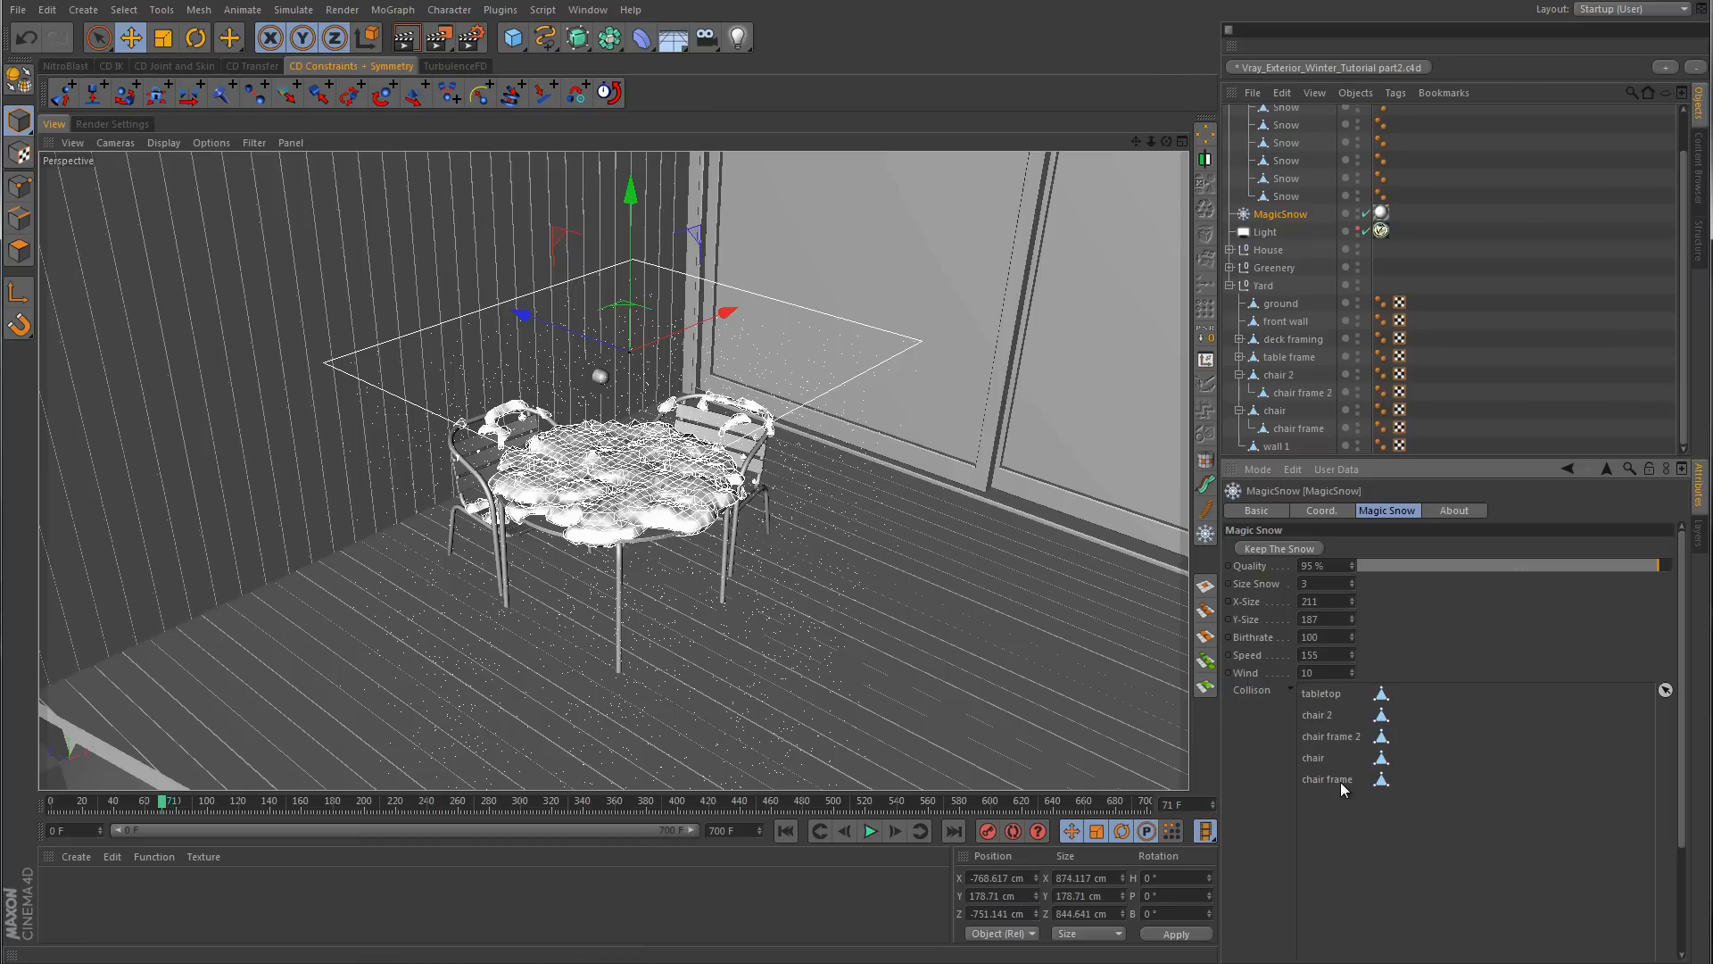
{"action": "left_click_drag", "start_coordinate": [1351, 807], "coordinate": [1319, 728]}
{"action": "key", "text": "Delete"}
- Run the simulation from the start to frame 78, keep the tabletop snow as a mesh, and rewind
{"action": "left_click", "coordinate": [785, 831]}
{"action": "left_click", "coordinate": [870, 831]}
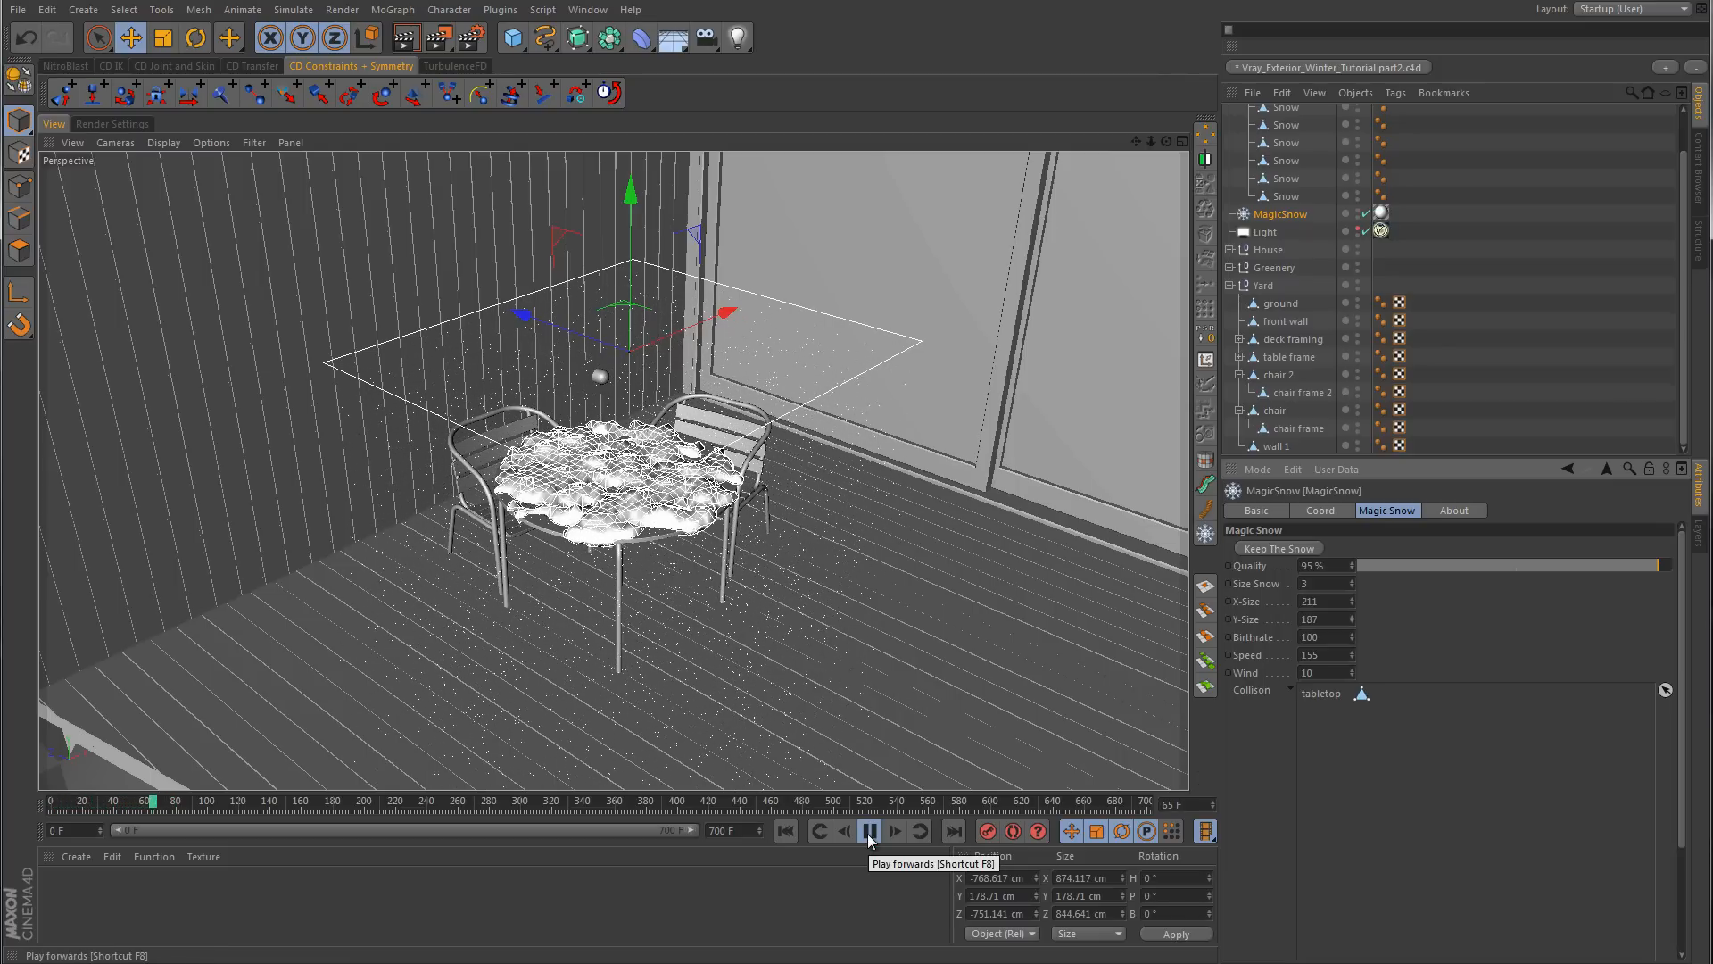
{"action": "left_click", "coordinate": [870, 830]}
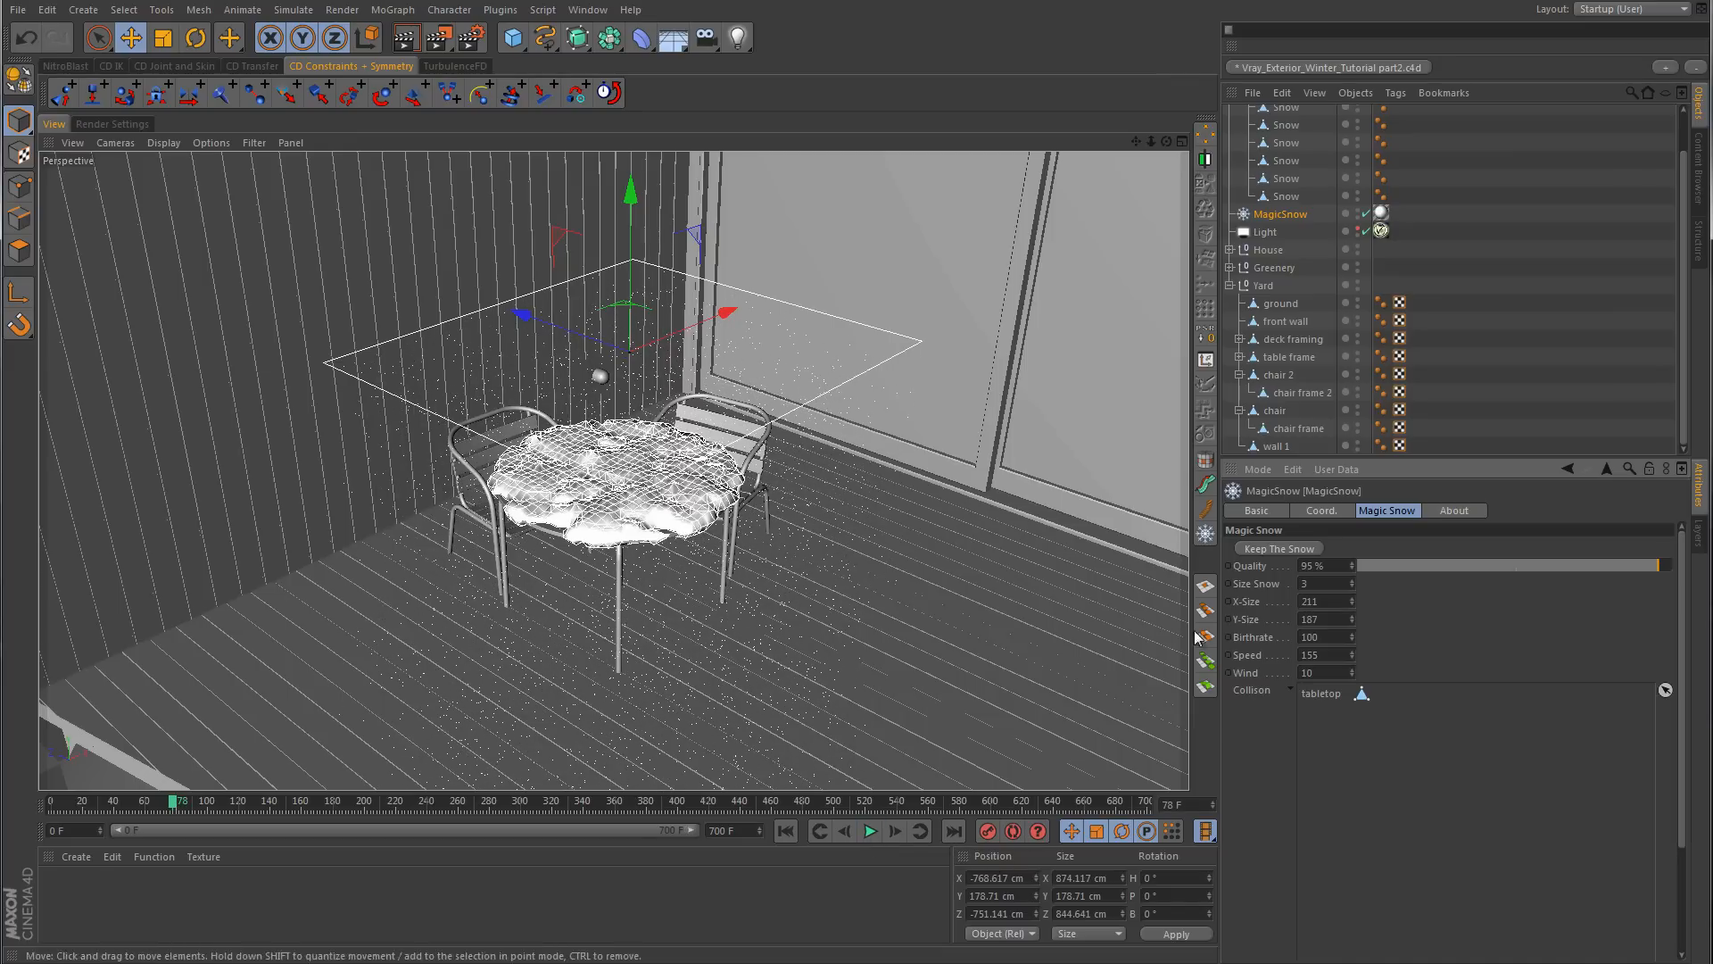
{"action": "left_click", "coordinate": [1300, 548]}
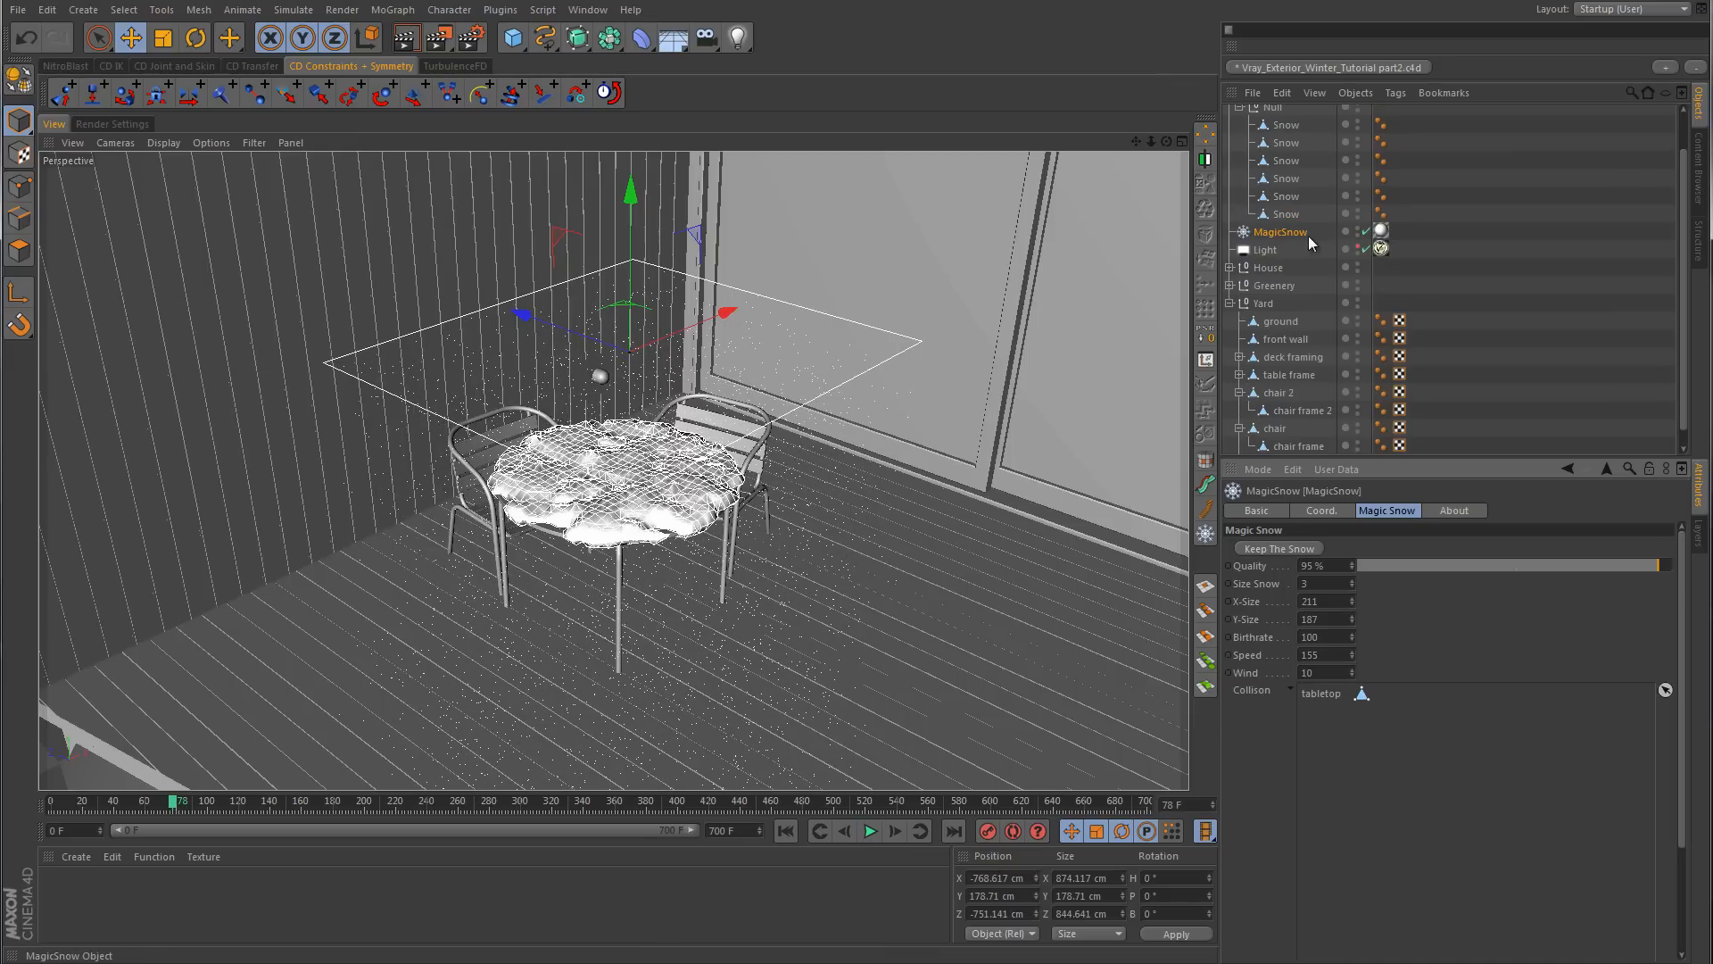
{"action": "left_click", "coordinate": [785, 831]}
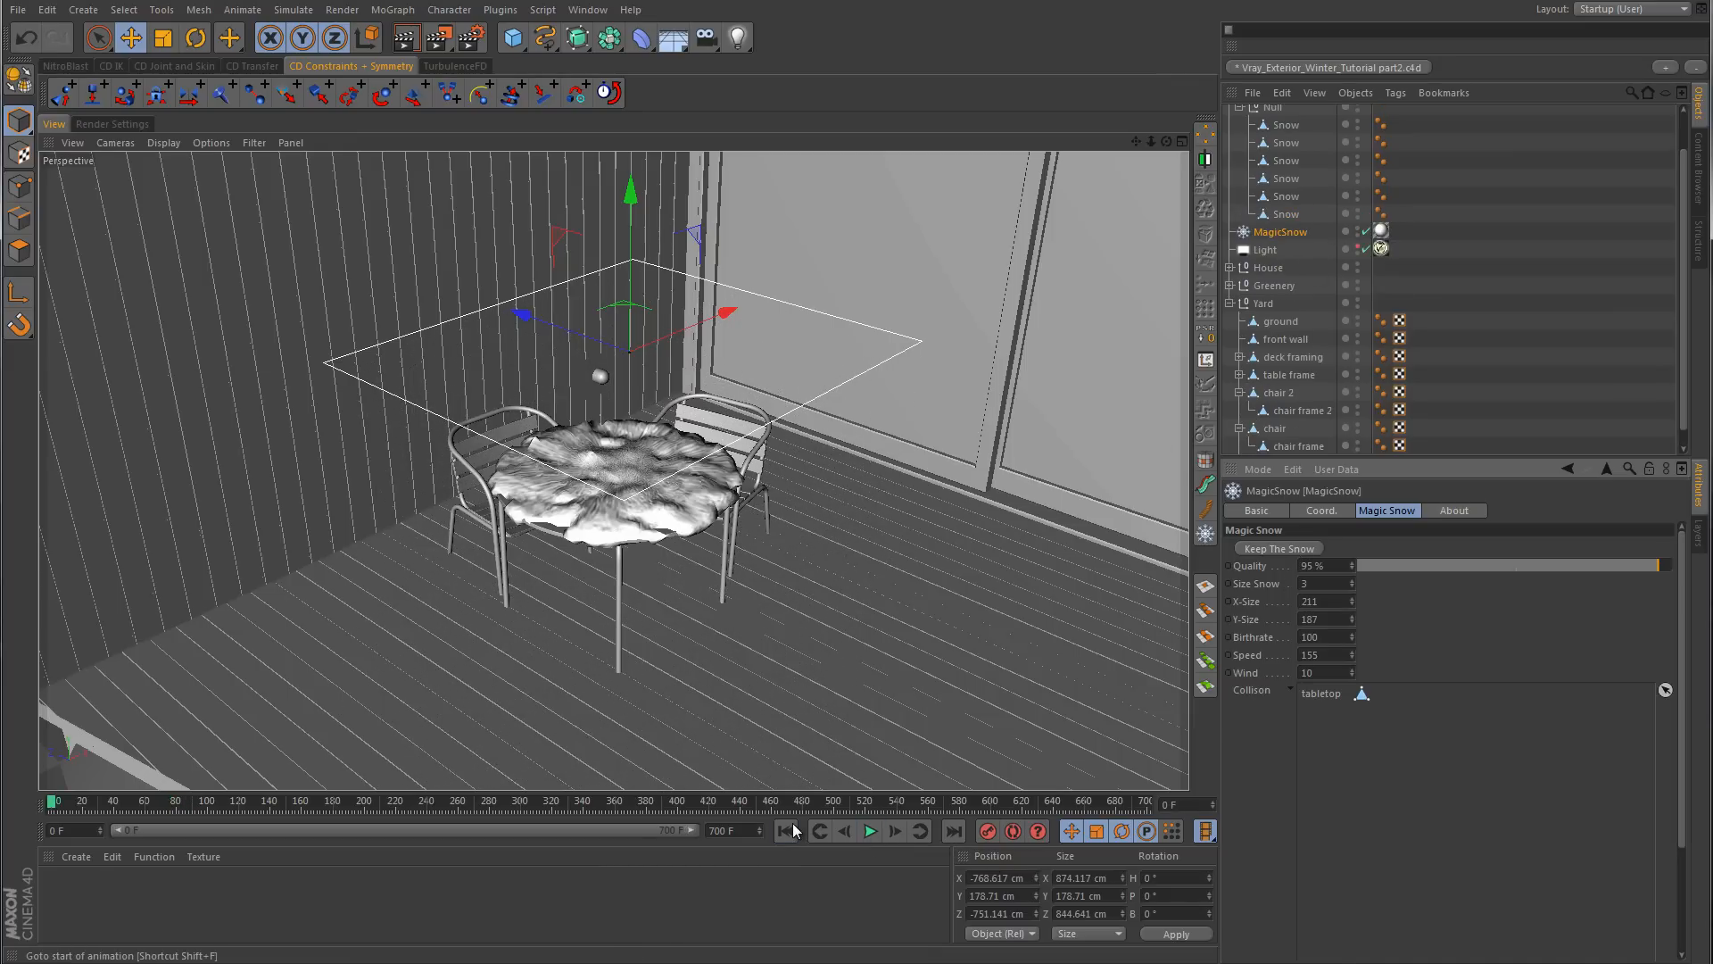
- Empty the collision list and add chair, chair frame, chair 2 and chair frame 2 to it
{"action": "right_click", "coordinate": [1339, 702]}
{"action": "left_click", "coordinate": [1379, 748]}
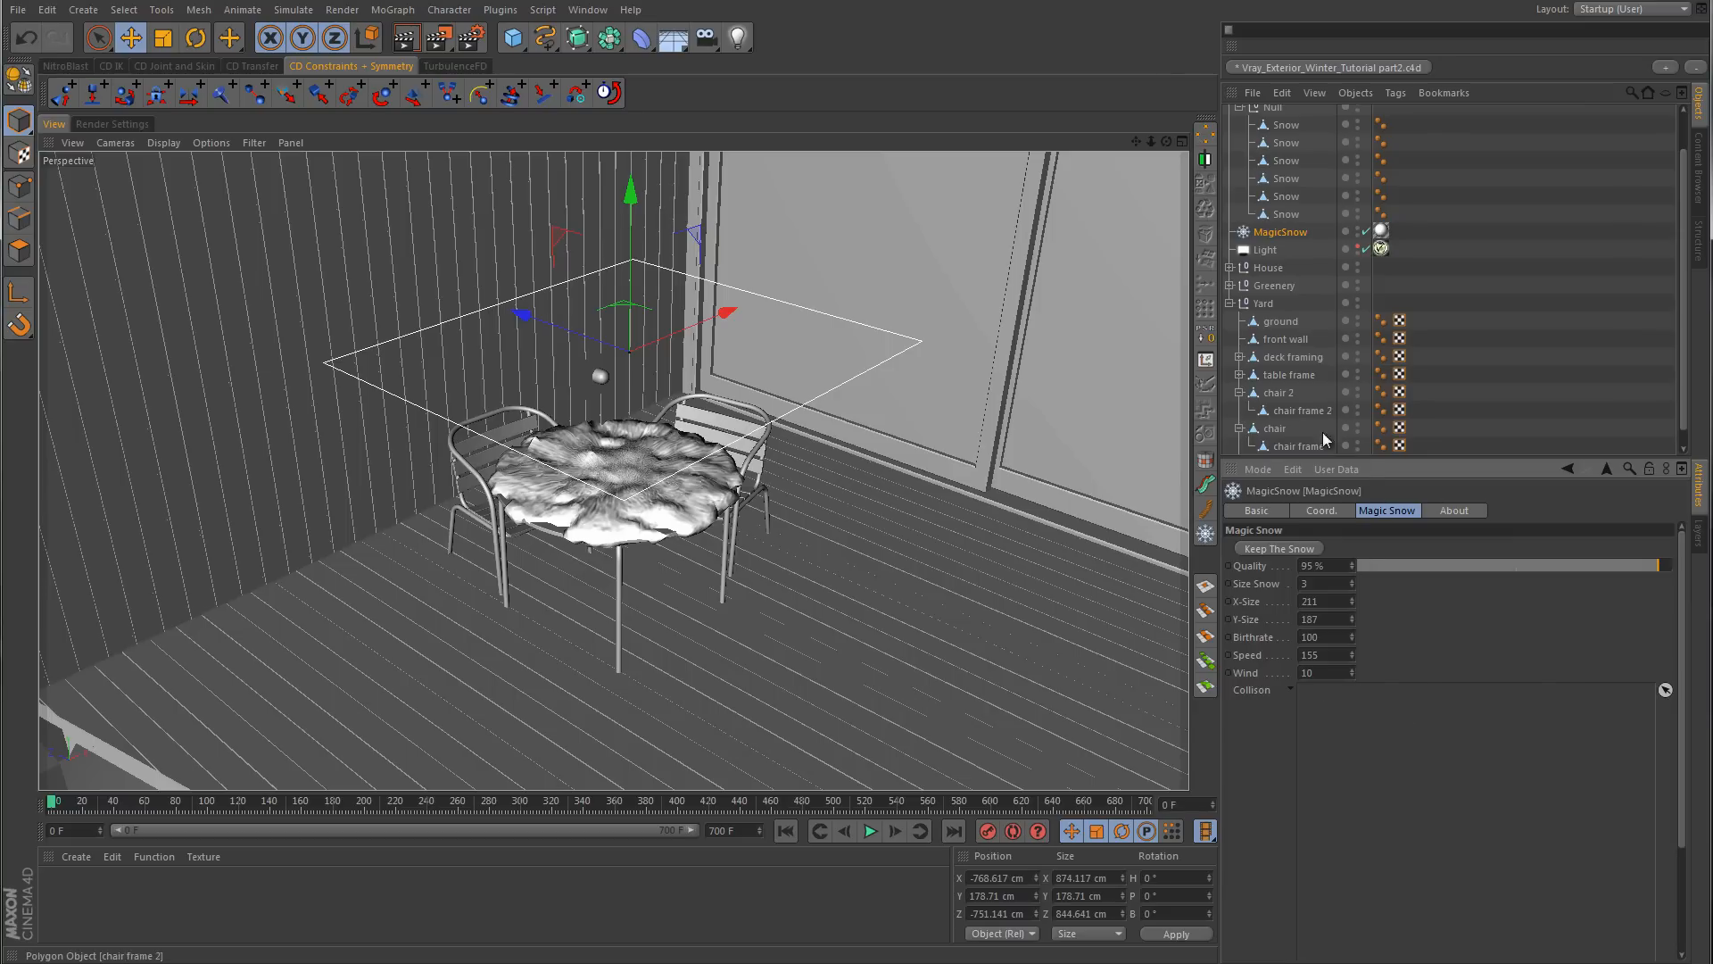
{"action": "left_click", "coordinate": [1666, 690]}
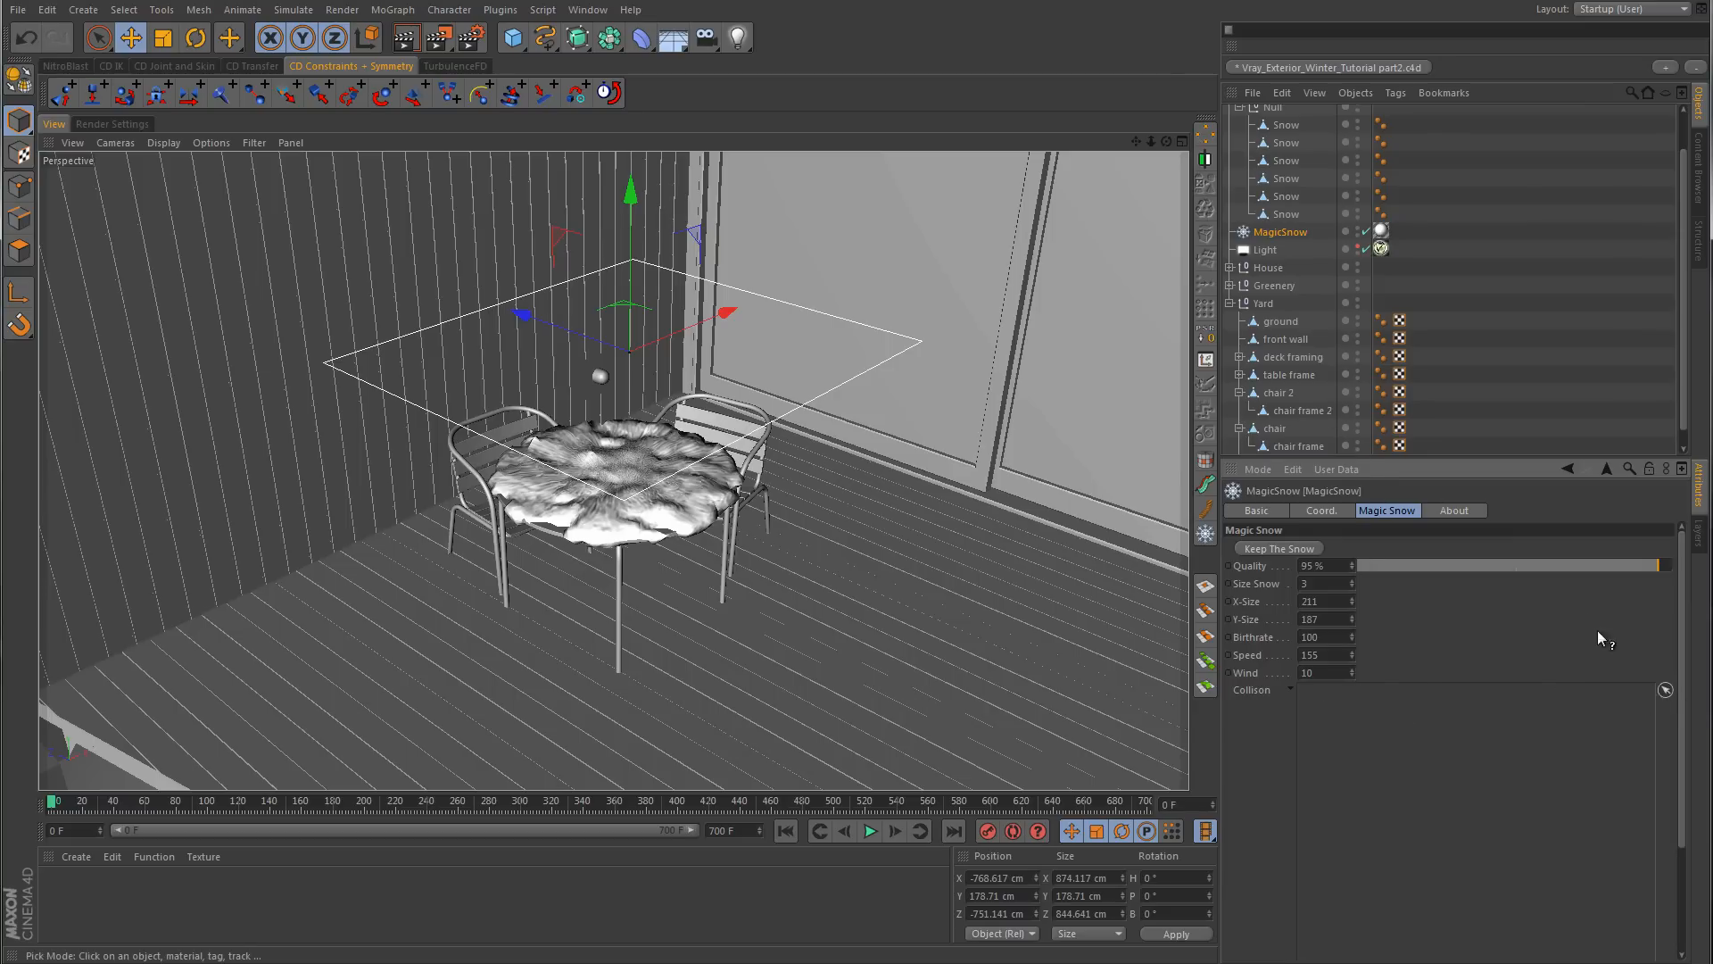
{"action": "left_click", "coordinate": [1278, 429]}
{"action": "left_click", "coordinate": [1295, 447]}
{"action": "left_click", "coordinate": [1283, 399]}
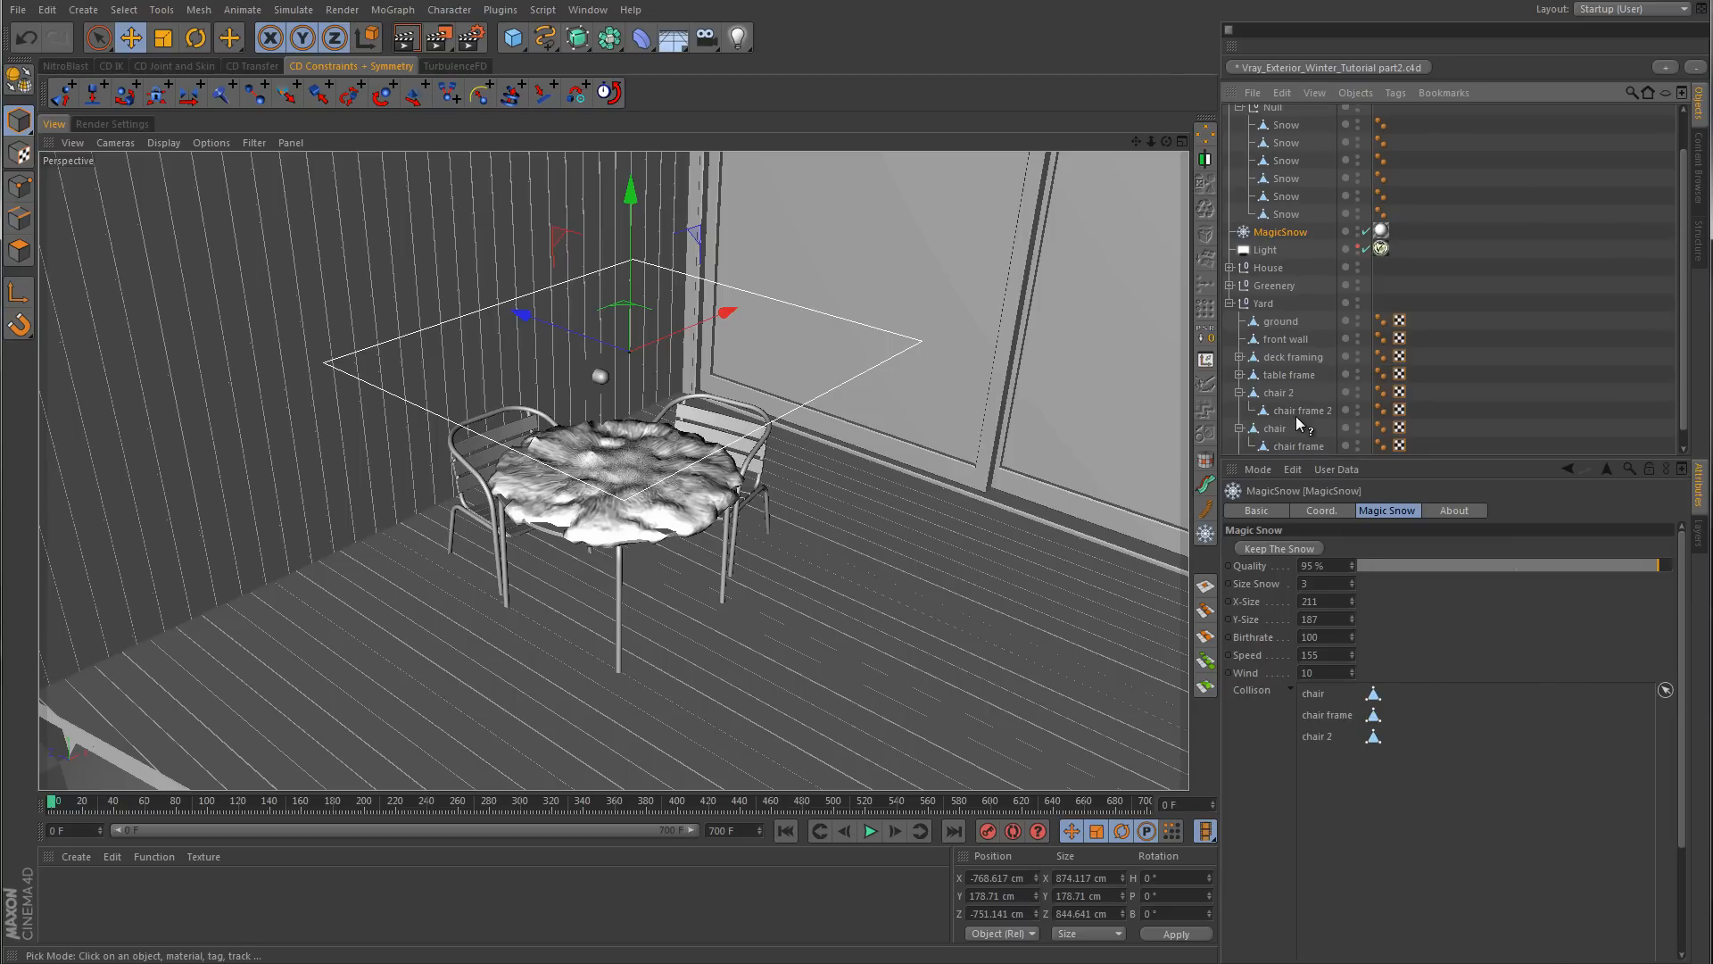
{"action": "left_click", "coordinate": [1301, 410]}
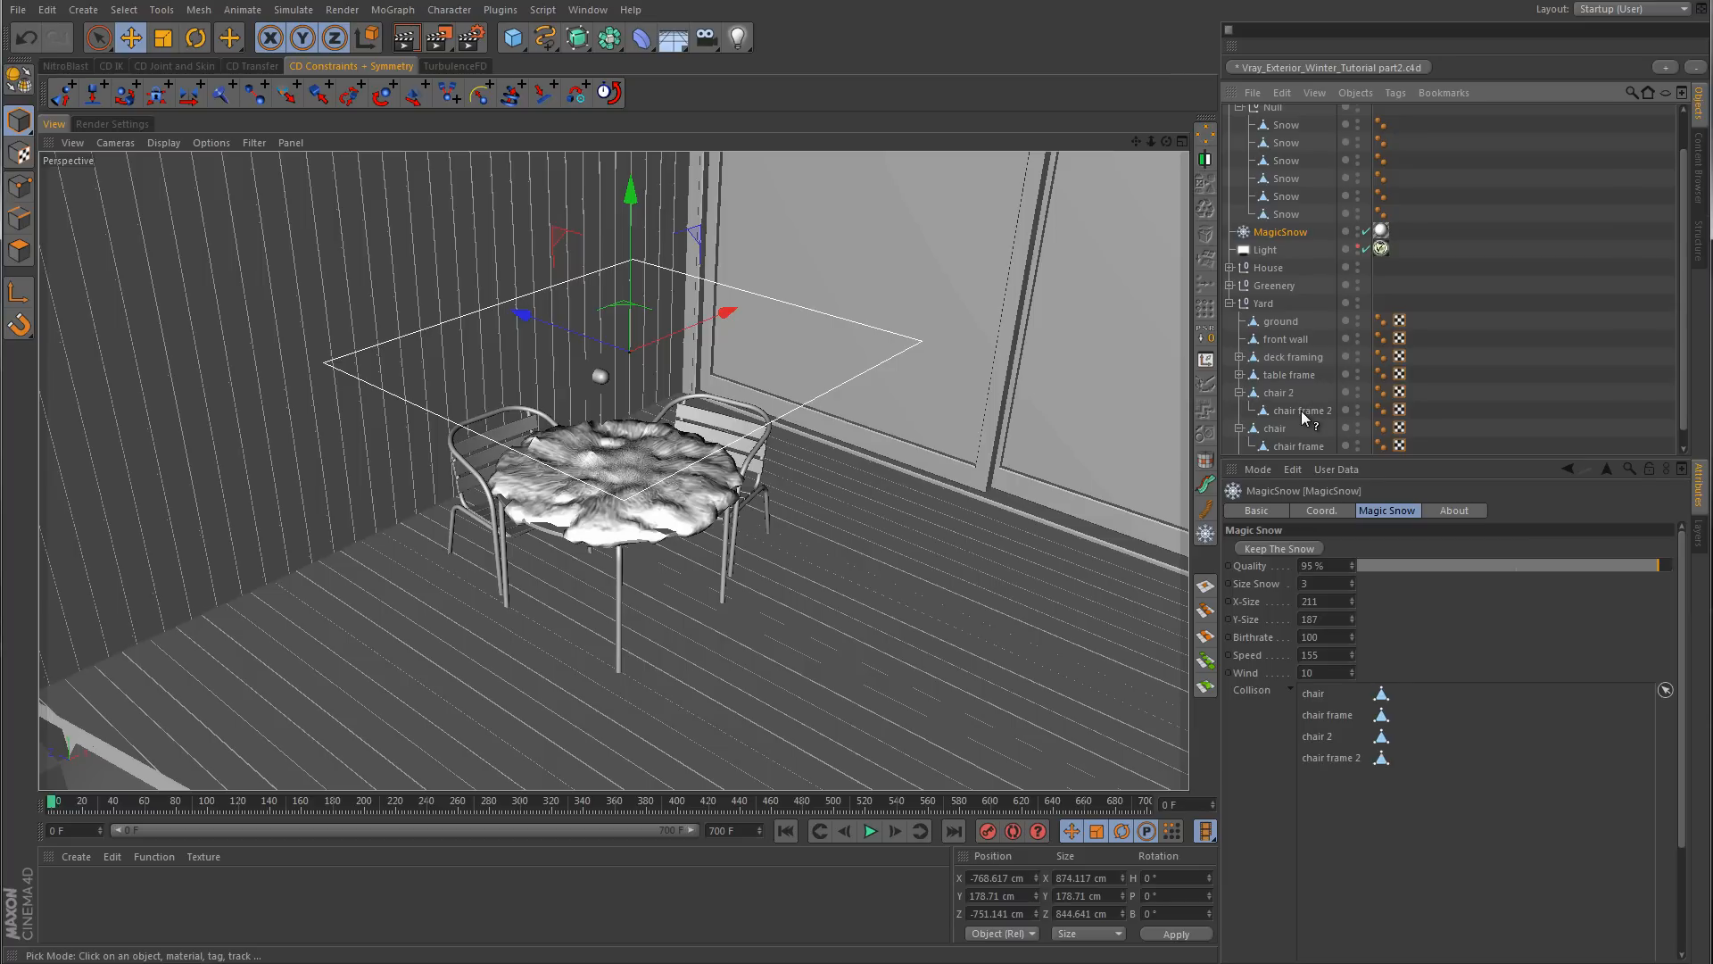
{"action": "left_click", "coordinate": [1667, 691]}
- Shrink the emitter to X-Size 96 and Y-Size 88 and move it in the top view over the chair nearest the house wall
{"action": "middle_click", "coordinate": [962, 339]}
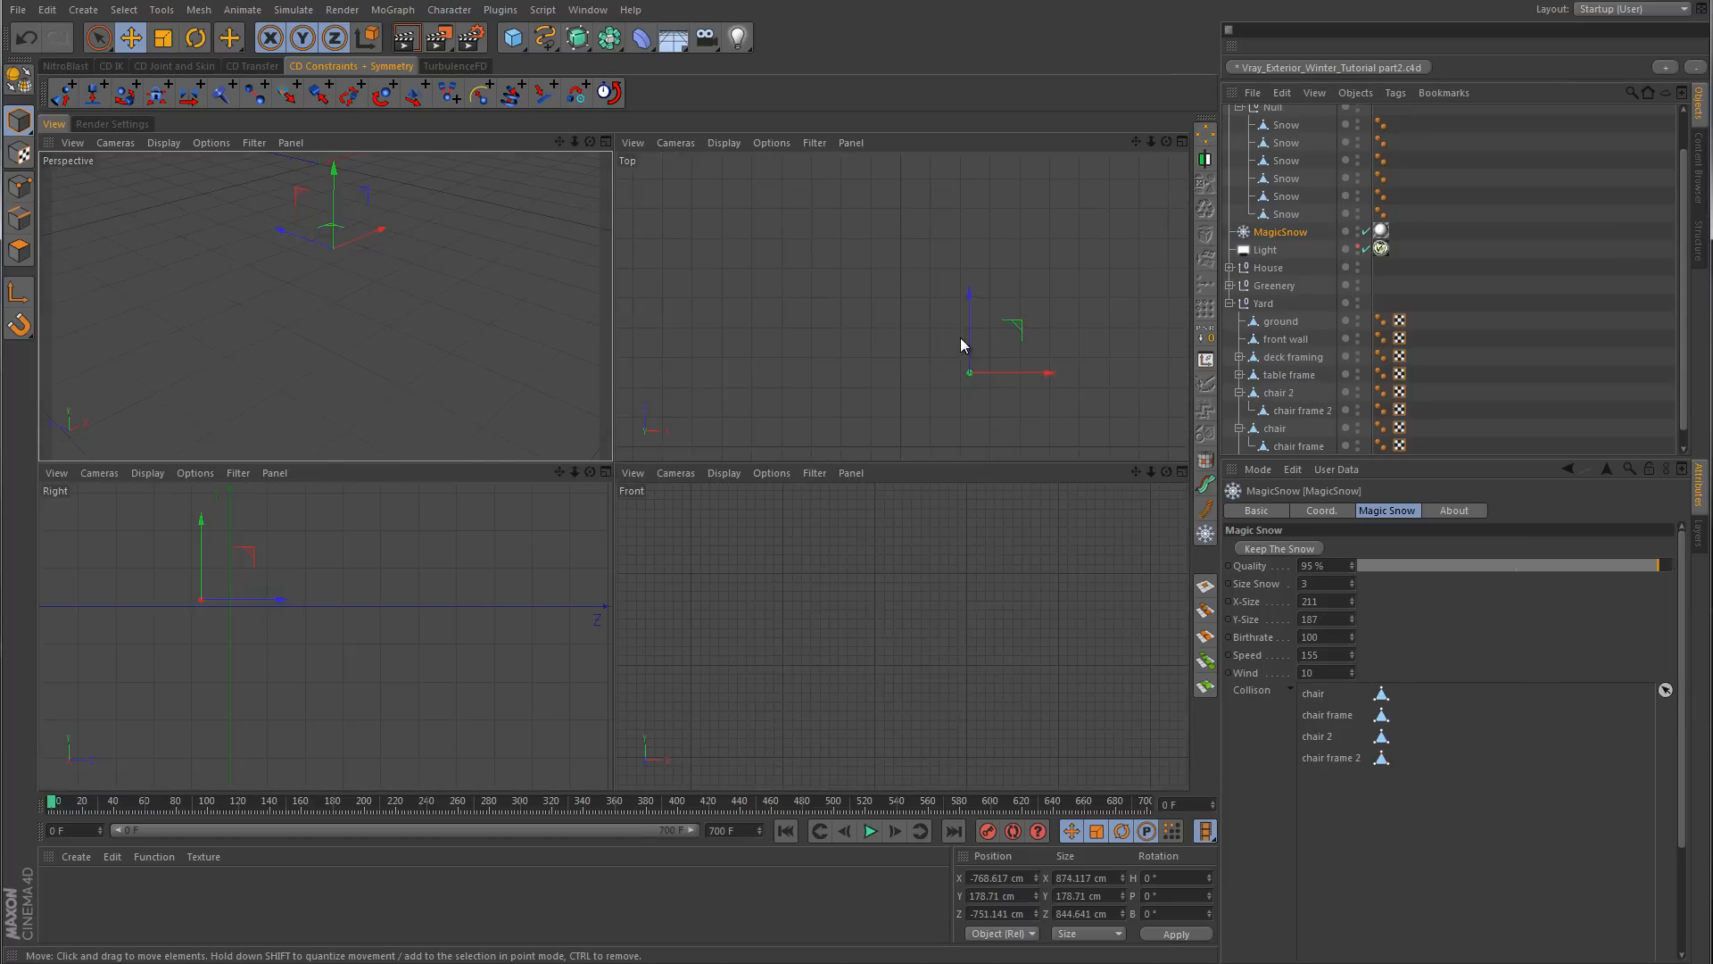
{"action": "middle_click", "coordinate": [910, 374]}
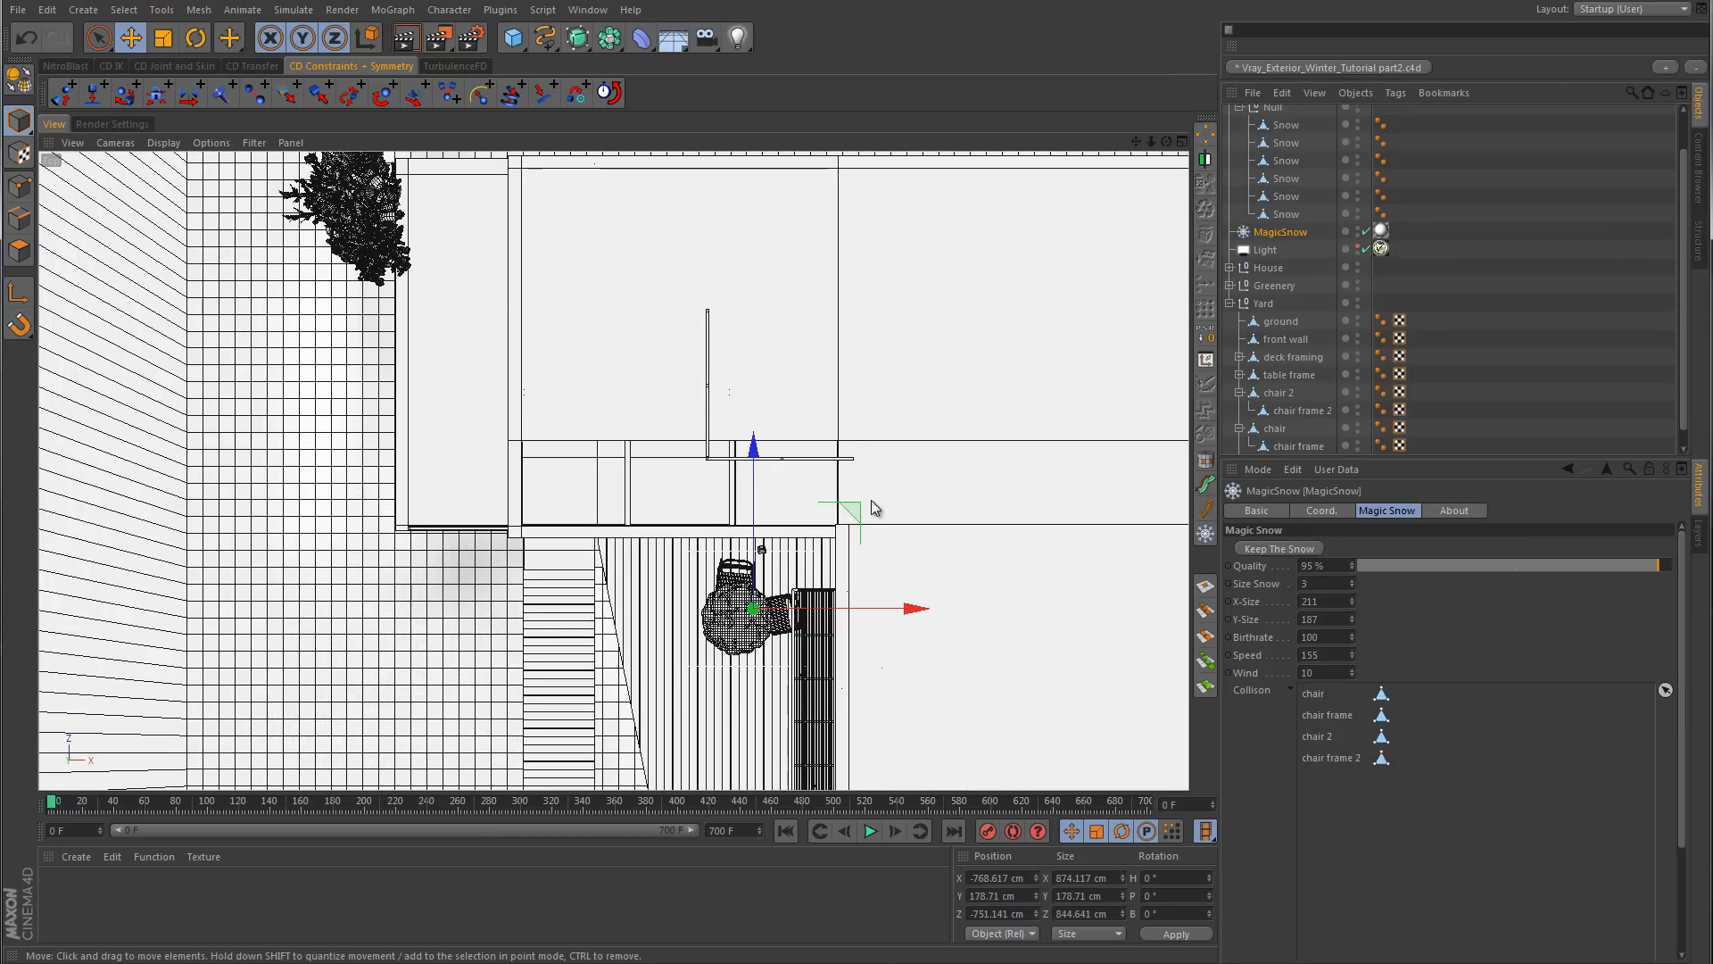
{"action": "scroll", "coordinate": [919, 415], "scroll_direction": "up", "scroll_amount": 5}
{"action": "left_click_drag", "start_coordinate": [804, 450], "coordinate": [765, 388]}
{"action": "mouse_move", "coordinate": [1355, 601]}
{"action": "left_mouse_down"}
{"action": "mouse_move", "coordinate": [1355, 632]}
{"action": "mouse_move", "coordinate": [1357, 613]}
{"action": "left_mouse_up"}
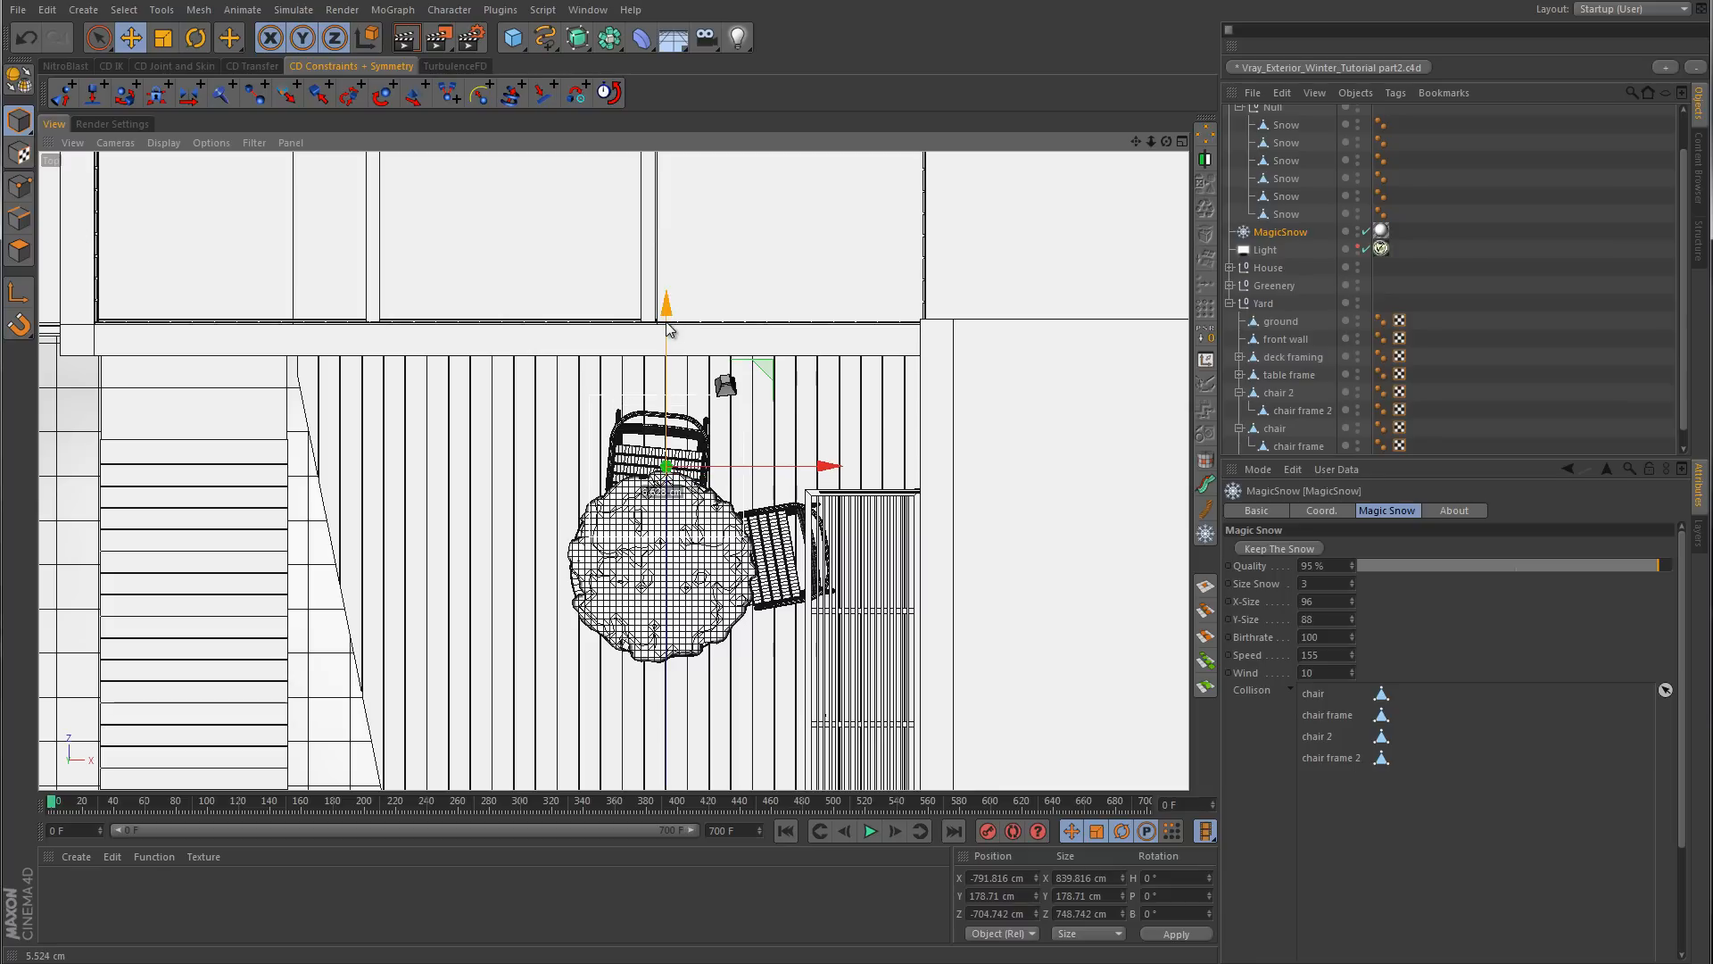
{"action": "middle_click", "coordinate": [791, 350]}
{"action": "middle_click", "coordinate": [473, 343]}
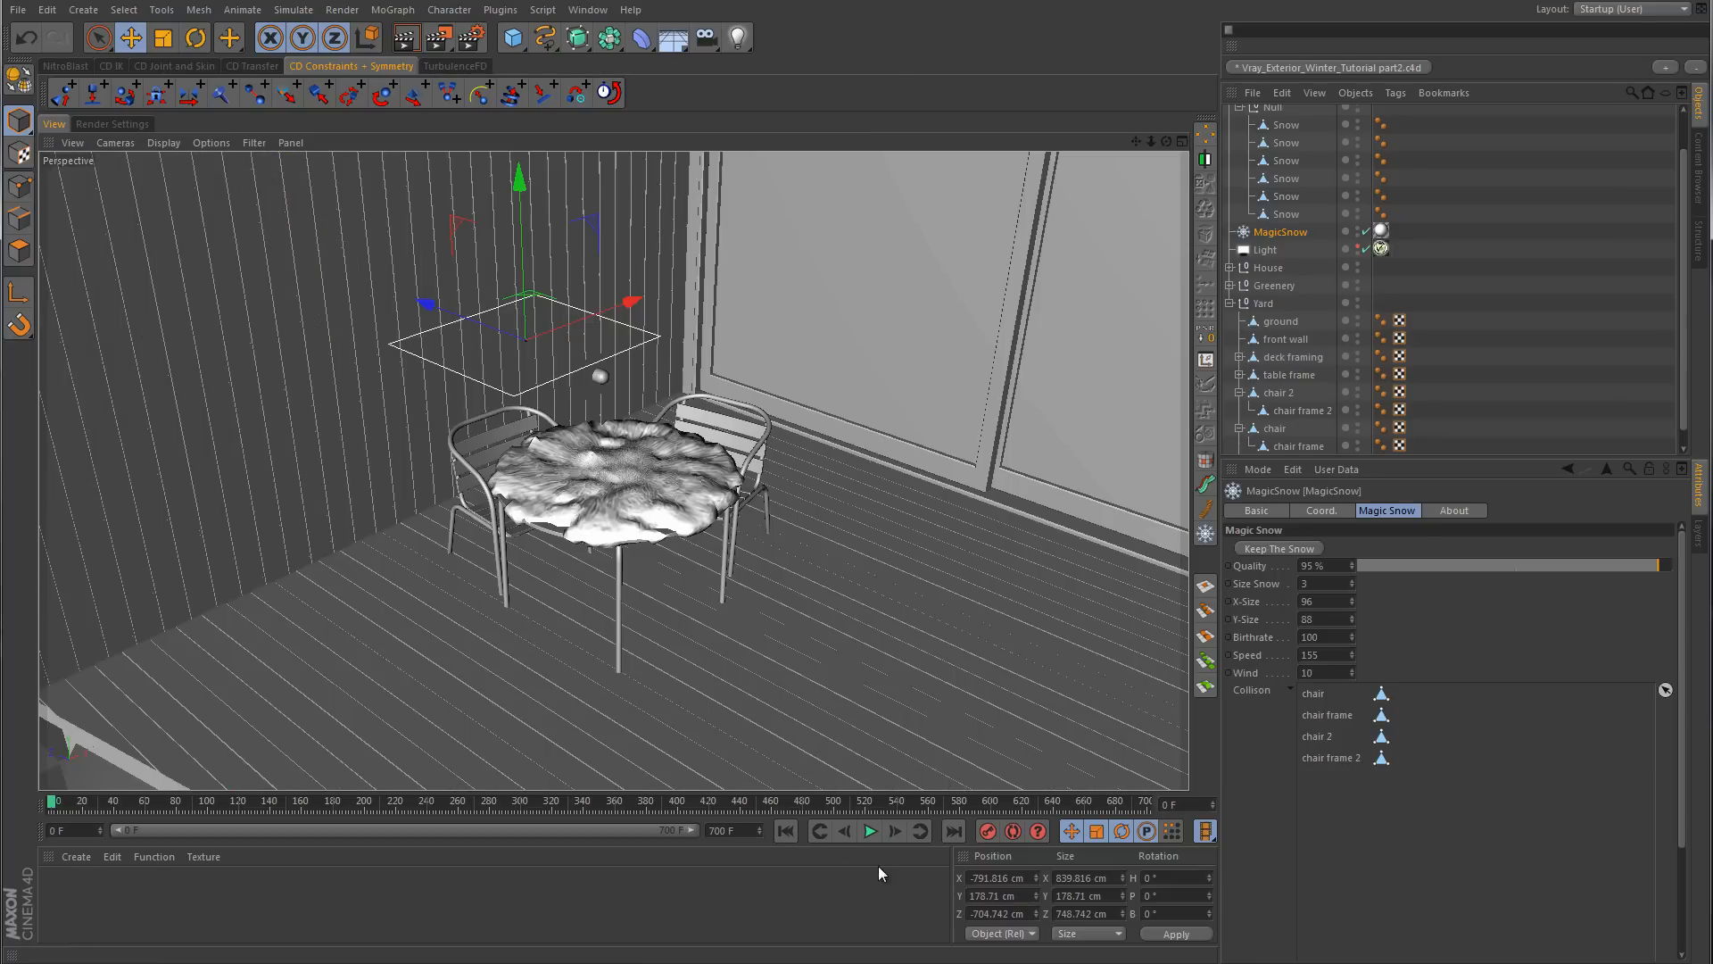
- Run the simulation to frame 41, keep the snow on the first chair as a mesh, and rewind
{"action": "left_click", "coordinate": [871, 831]}
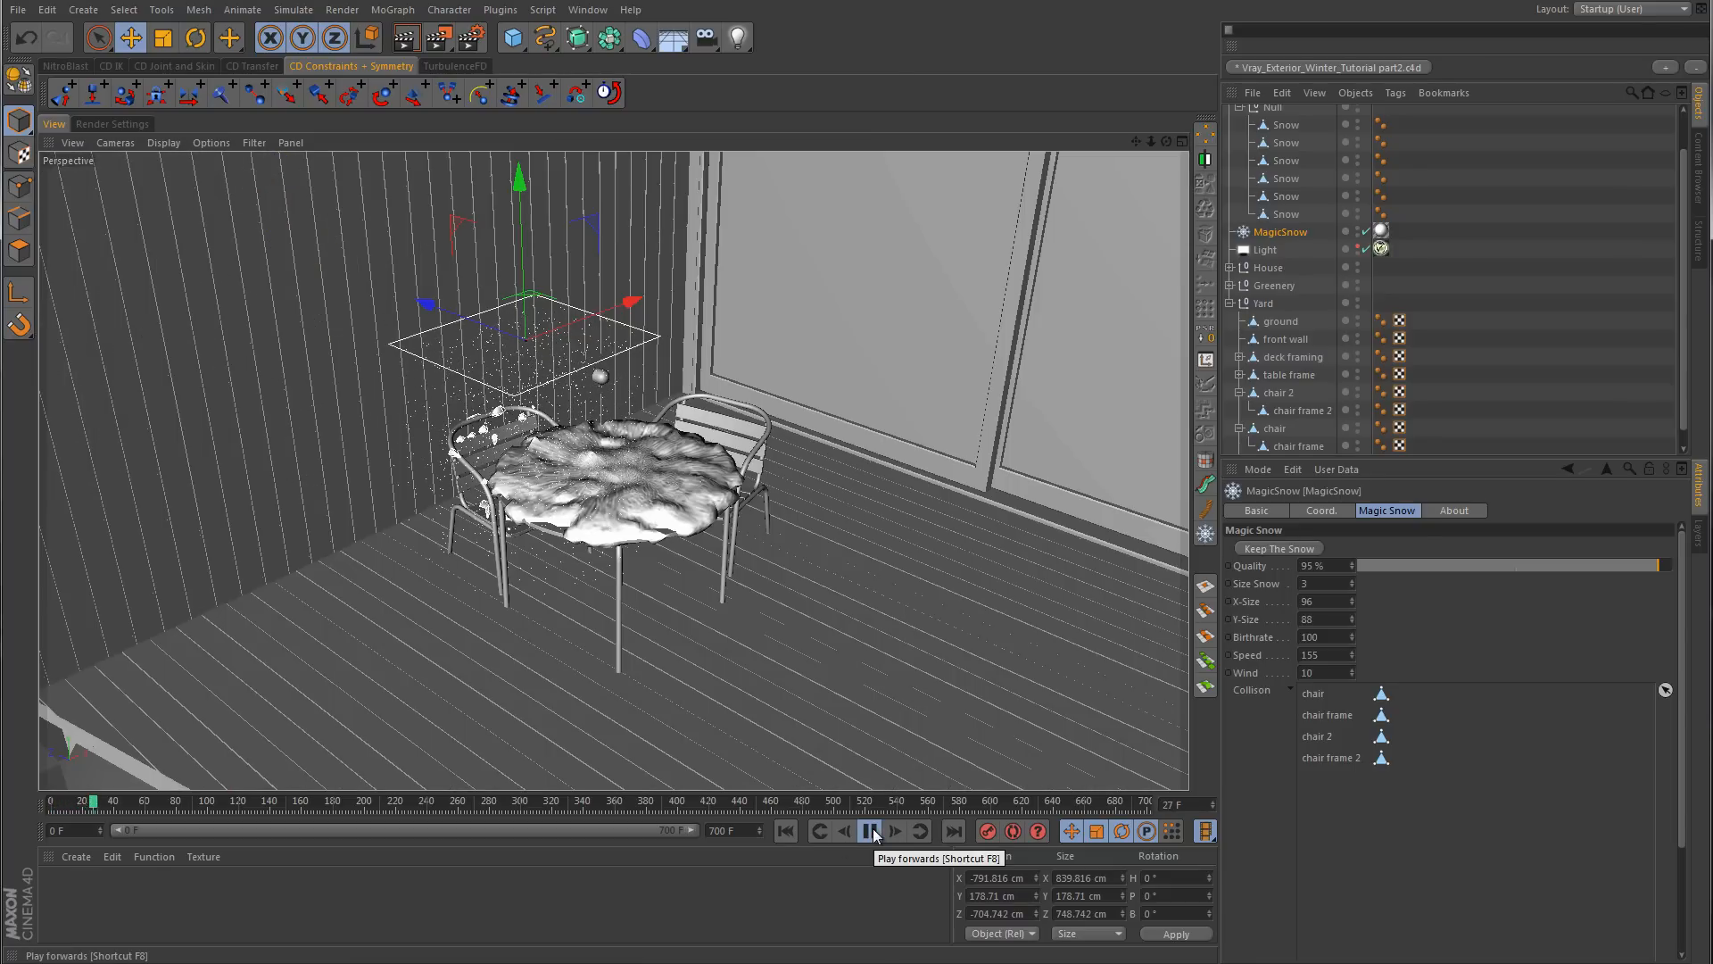
{"action": "left_click", "coordinate": [872, 831]}
{"action": "left_click_drag", "start_coordinate": [698, 586], "coordinate": [602, 591], "text": "alt"}
{"action": "left_click", "coordinate": [1292, 548]}
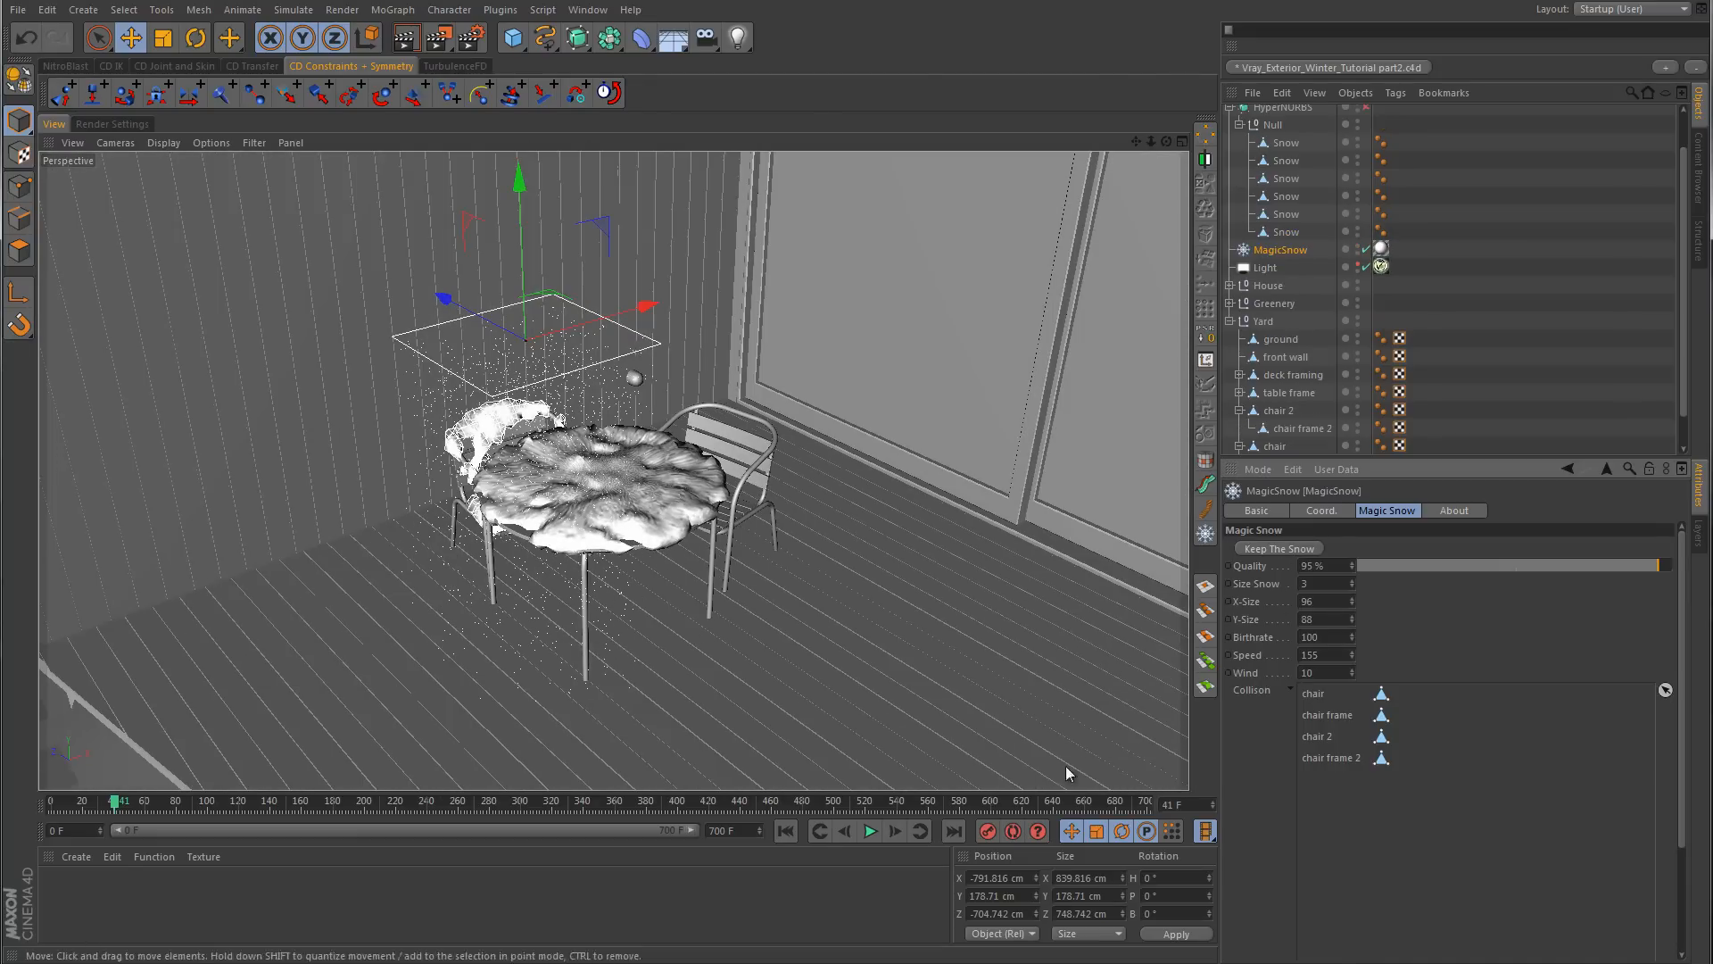
{"action": "left_click", "coordinate": [785, 830]}
- Move the emitter in the top view over the other chair, to about X -720 cm and Z -761 cm, and return to perspective
{"action": "key", "text": "F5"}
{"action": "middle_click", "coordinate": [996, 453]}
{"action": "left_click_drag", "start_coordinate": [931, 444], "coordinate": [892, 463]}
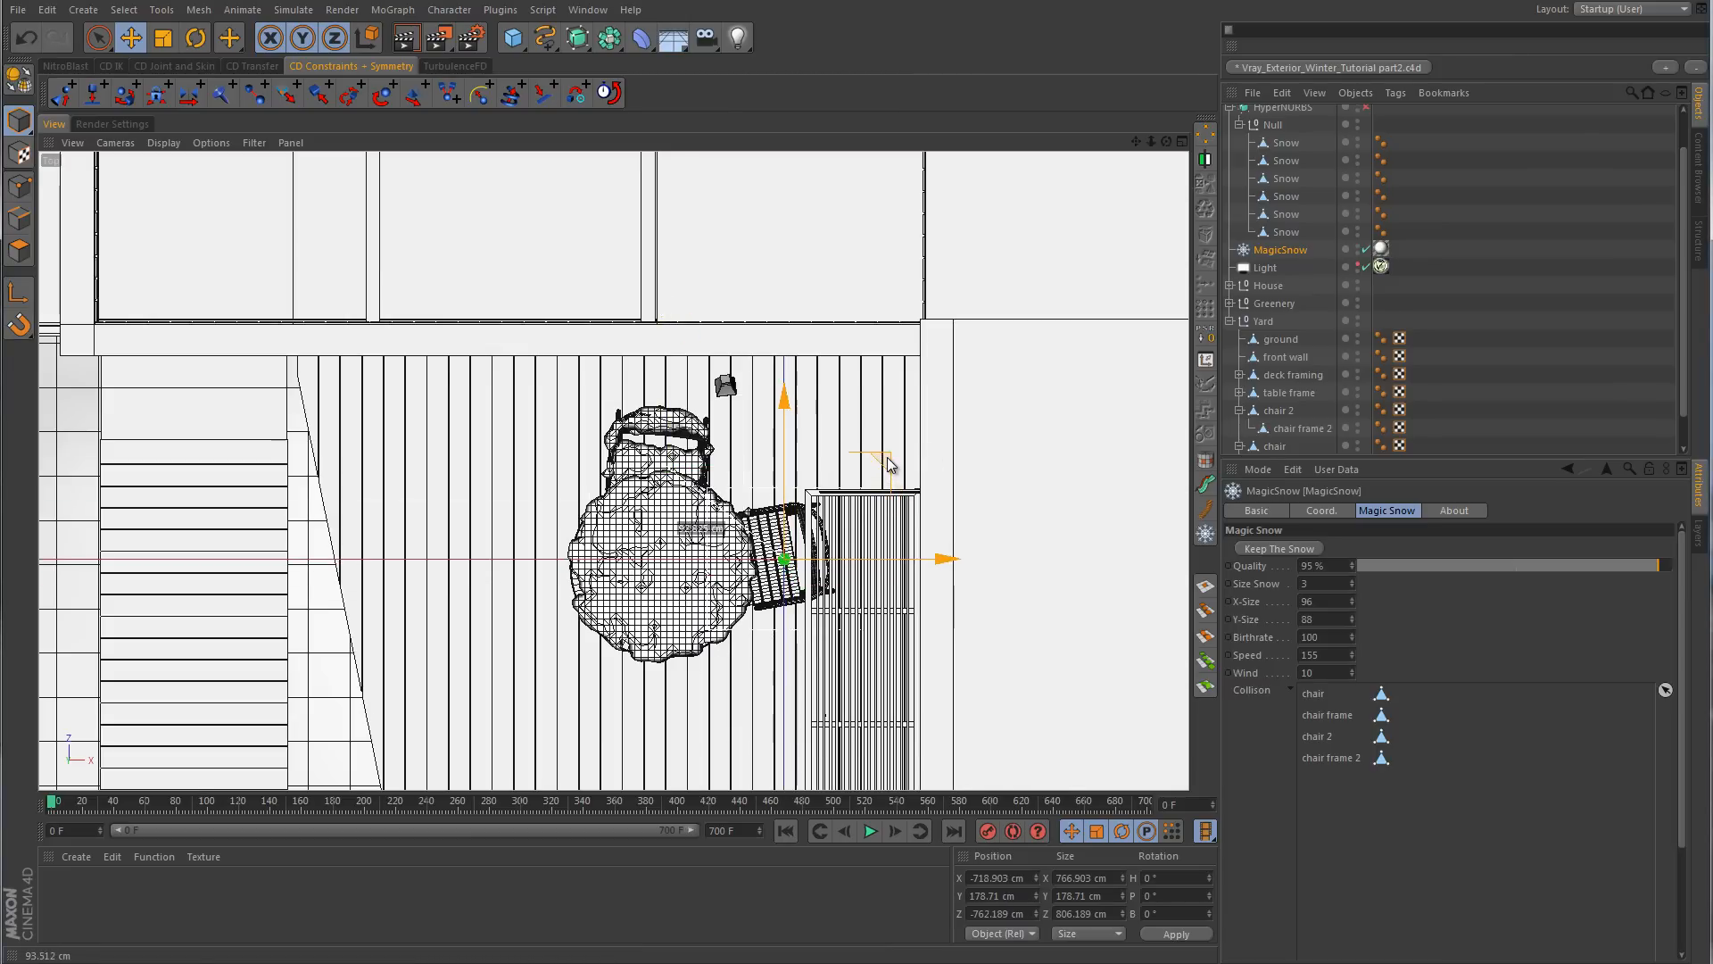
{"action": "middle_click", "coordinate": [952, 413]}
{"action": "middle_click", "coordinate": [475, 373]}
- Run the simulation to frame 49 and keep the snow on the second chair as a mesh
{"action": "left_click", "coordinate": [870, 831]}
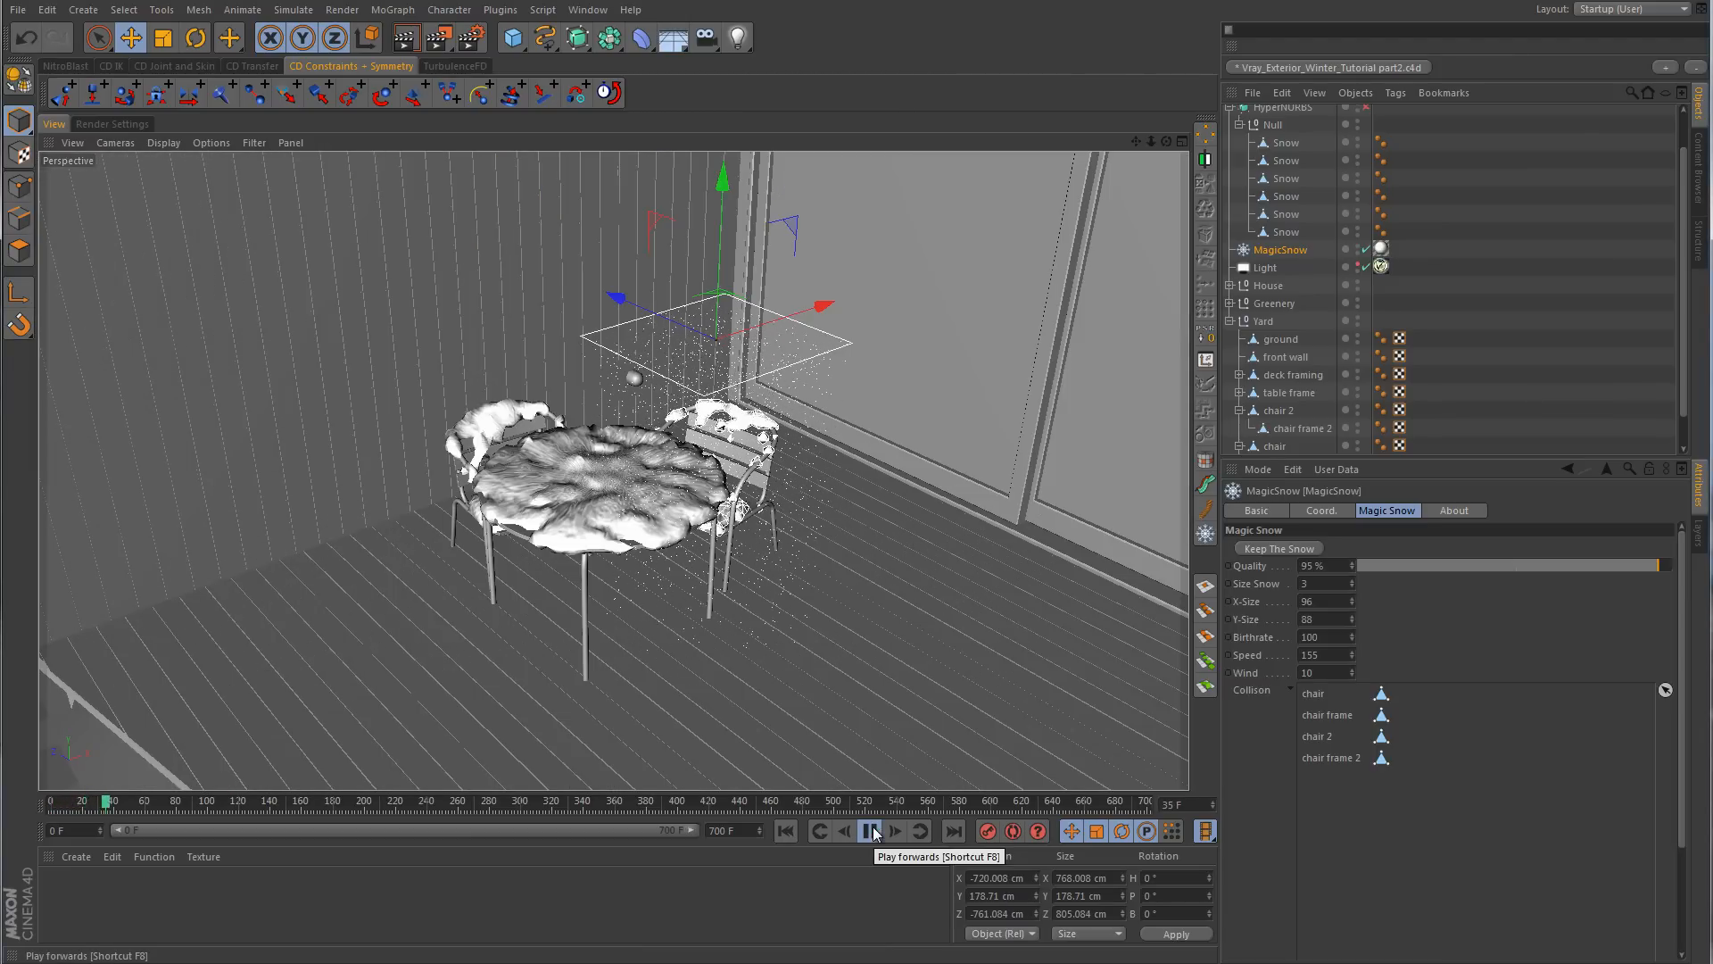
{"action": "left_click", "coordinate": [870, 830]}
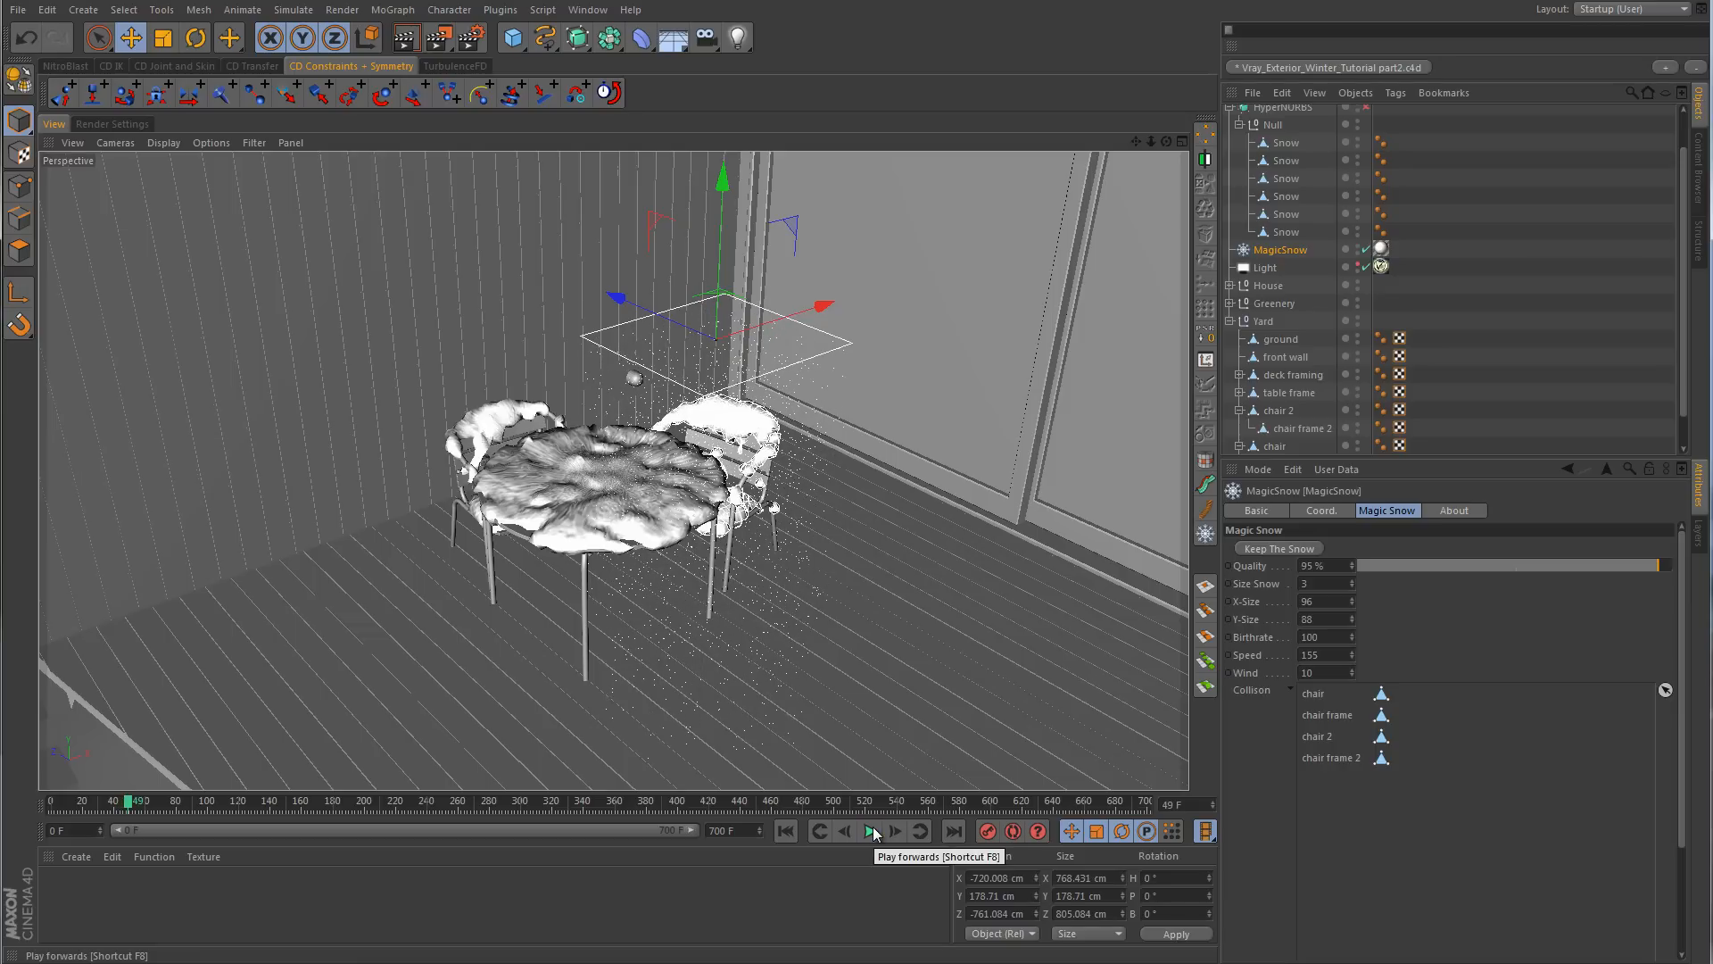
{"action": "left_click", "coordinate": [1299, 548]}
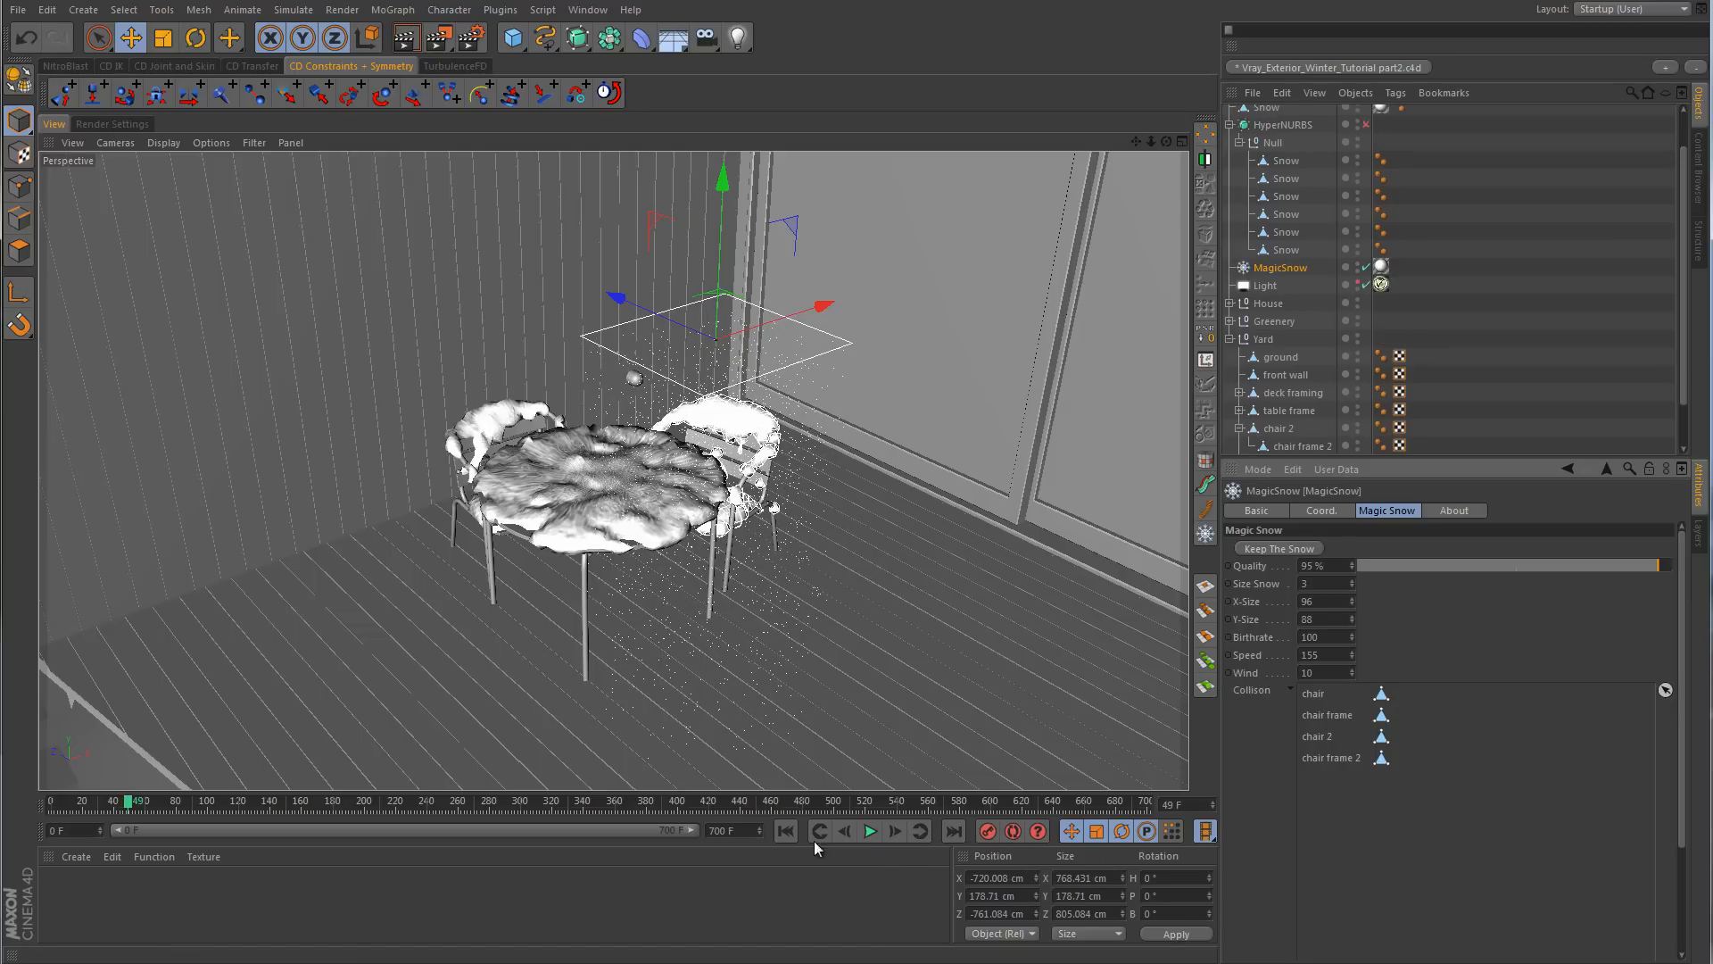
- Rewind the timeline and remove all objects from the MagicSnow collision list
{"action": "left_click", "coordinate": [784, 831]}
{"action": "right_click", "coordinate": [1313, 692]}
{"action": "left_click", "coordinate": [1355, 765]}
- Move the three new Snow meshes into the Null under HyperNURBS and delete their MGSnow texture tags
{"action": "scroll", "coordinate": [1315, 150], "scroll_direction": "up", "scroll_amount": 2}
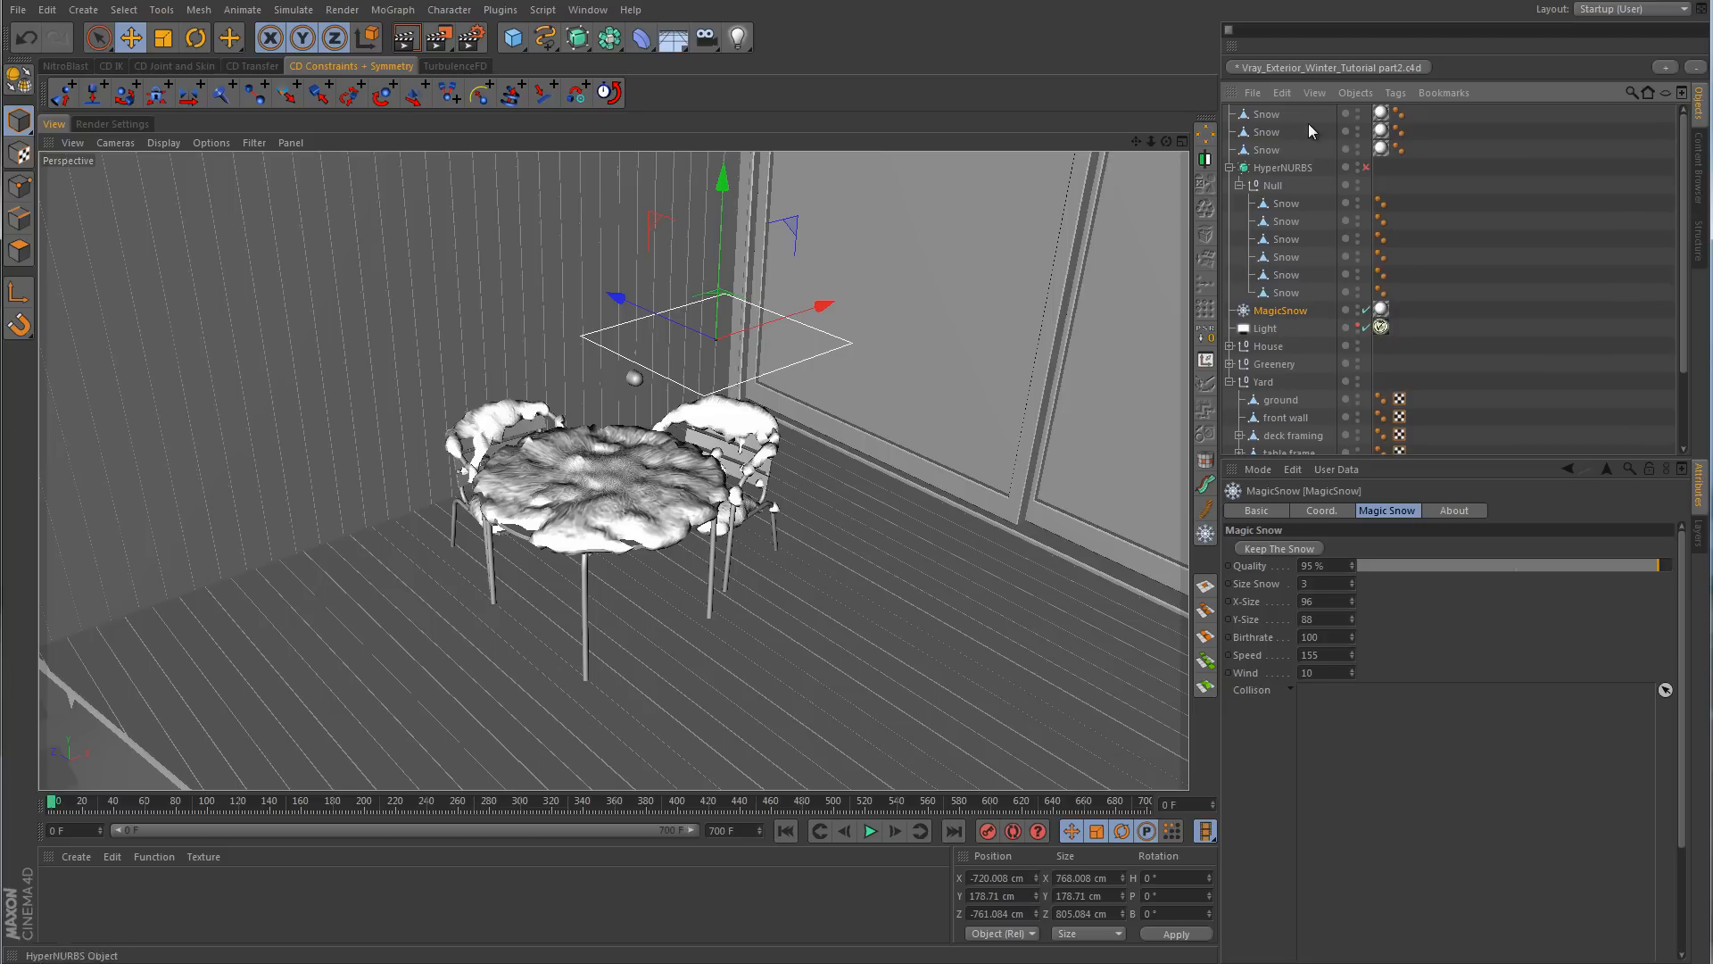
{"action": "left_click_drag", "start_coordinate": [1295, 107], "coordinate": [1277, 186]}
{"action": "left_click", "coordinate": [1381, 149]}
{"action": "left_click", "coordinate": [1381, 167], "text": "ctrl"}
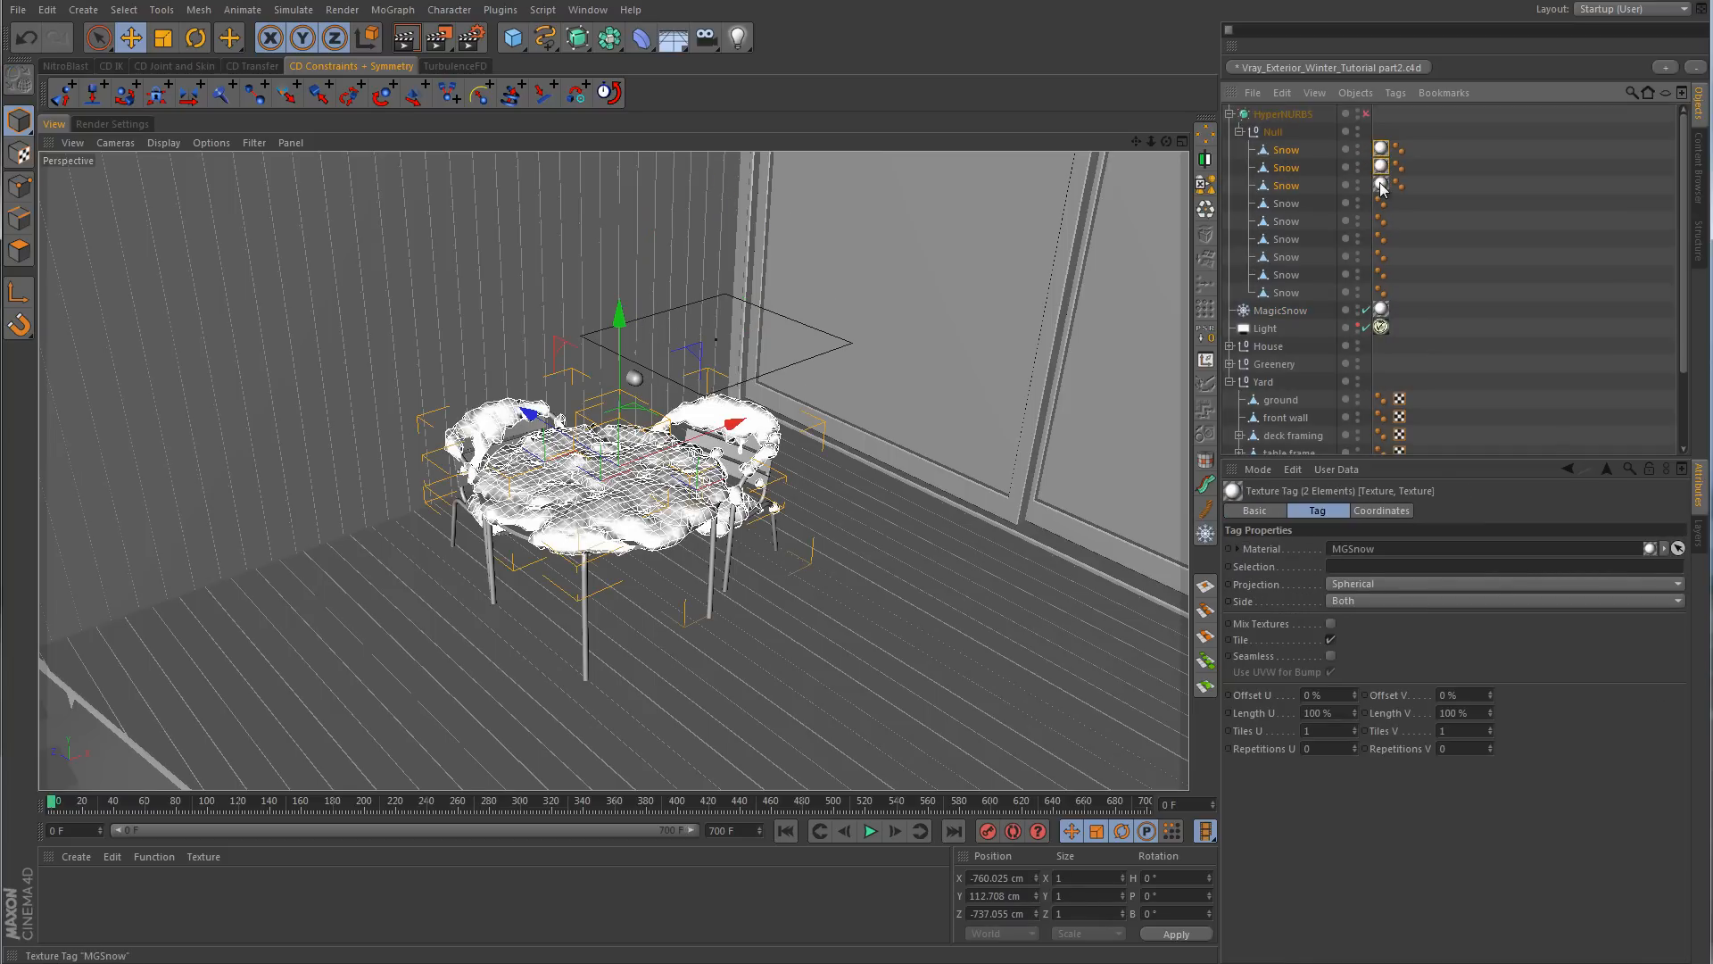
{"action": "key", "text": "Delete"}
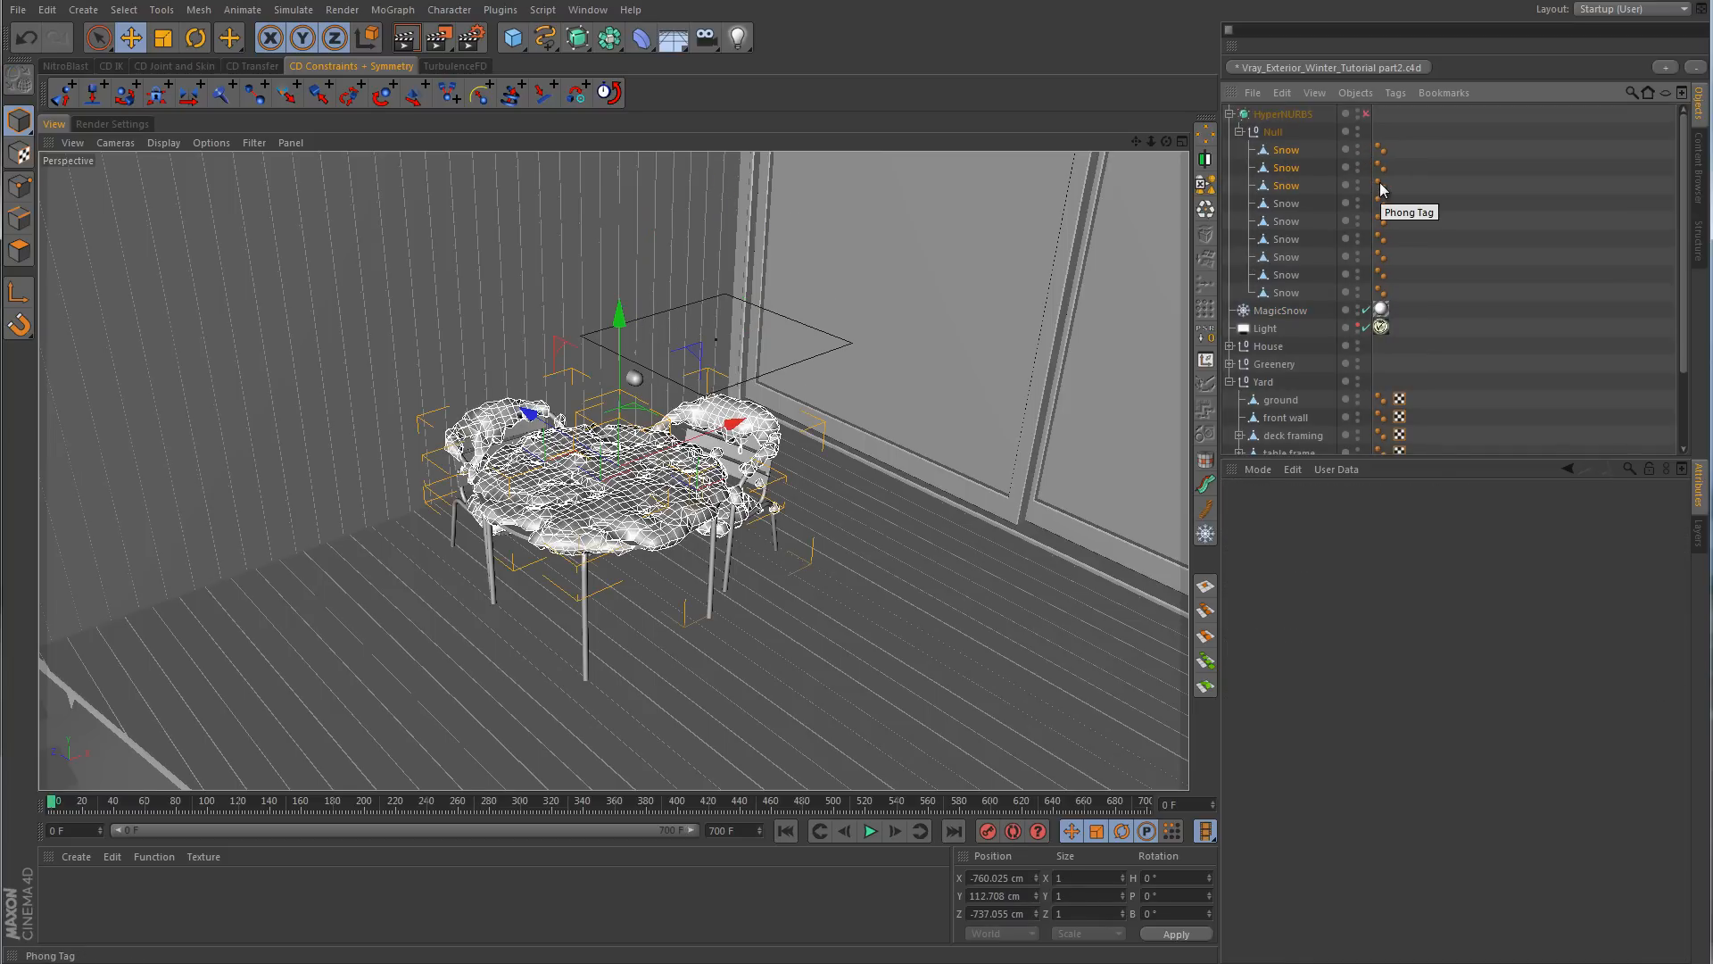
{"action": "left_click", "coordinate": [1519, 265]}
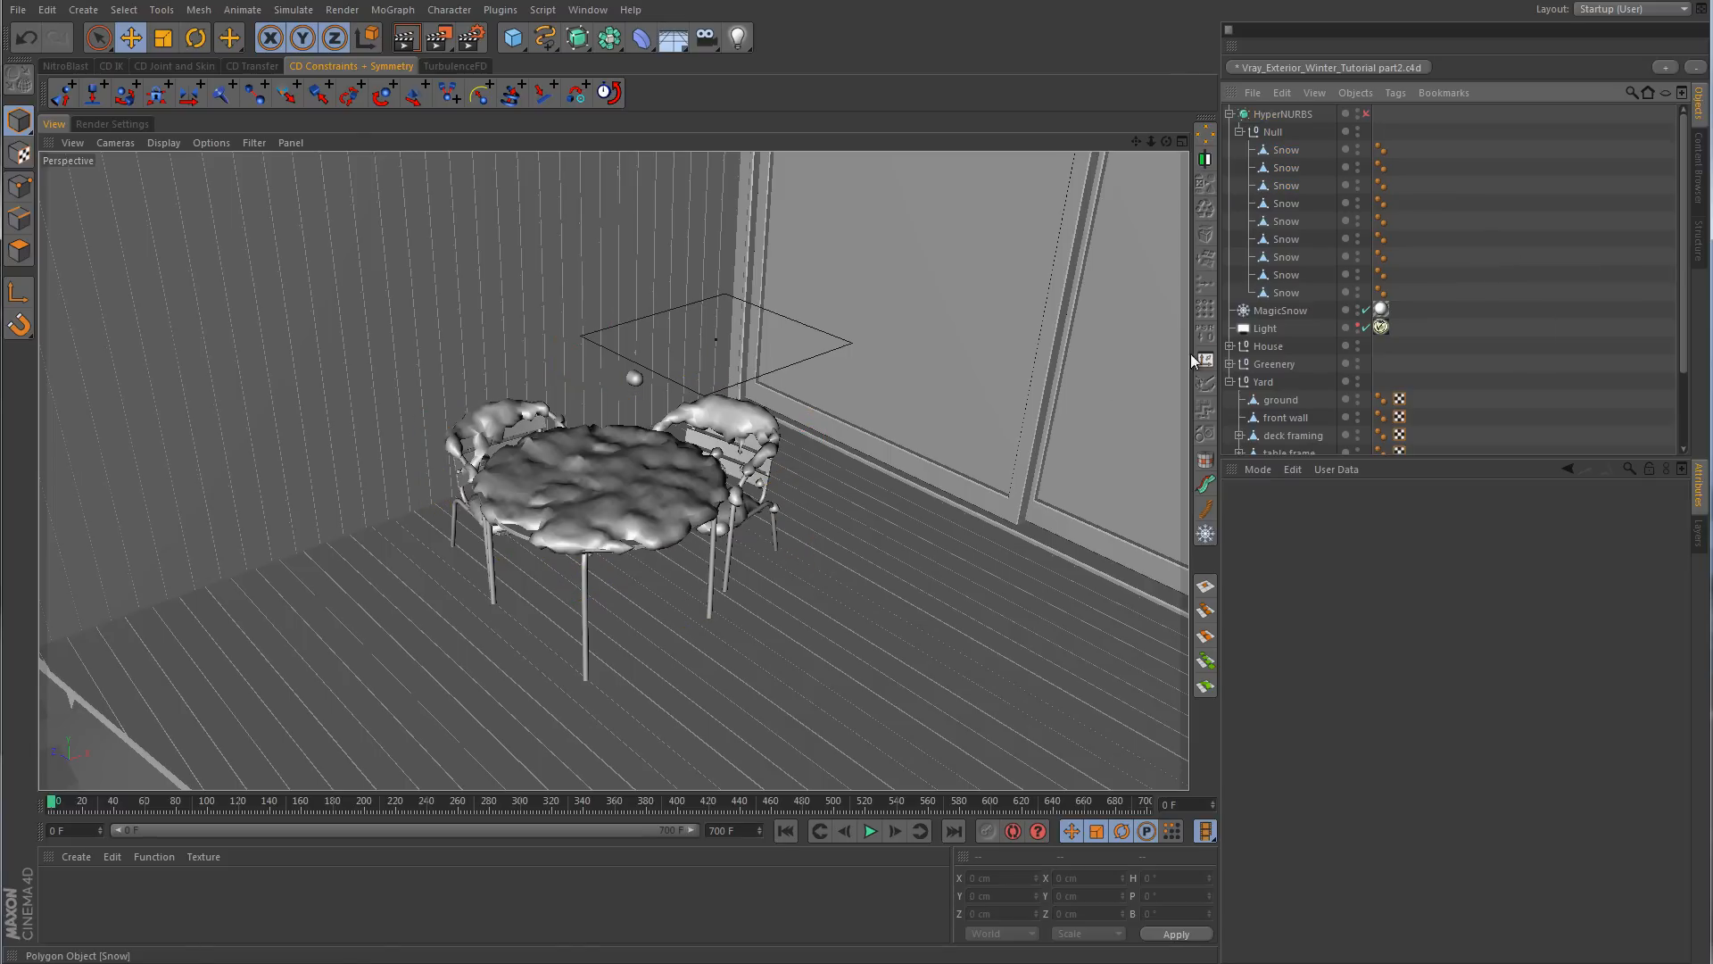
- Toggle HyperNURBS to check the smoothed furniture snow, and review the whole deck and house exterior
{"action": "left_click", "coordinate": [1367, 115]}
{"action": "right_click_drag", "start_coordinate": [911, 502], "coordinate": [711, 569], "text": "alt"}
{"action": "middle_click_drag", "start_coordinate": [863, 496], "coordinate": [734, 396], "text": "alt"}
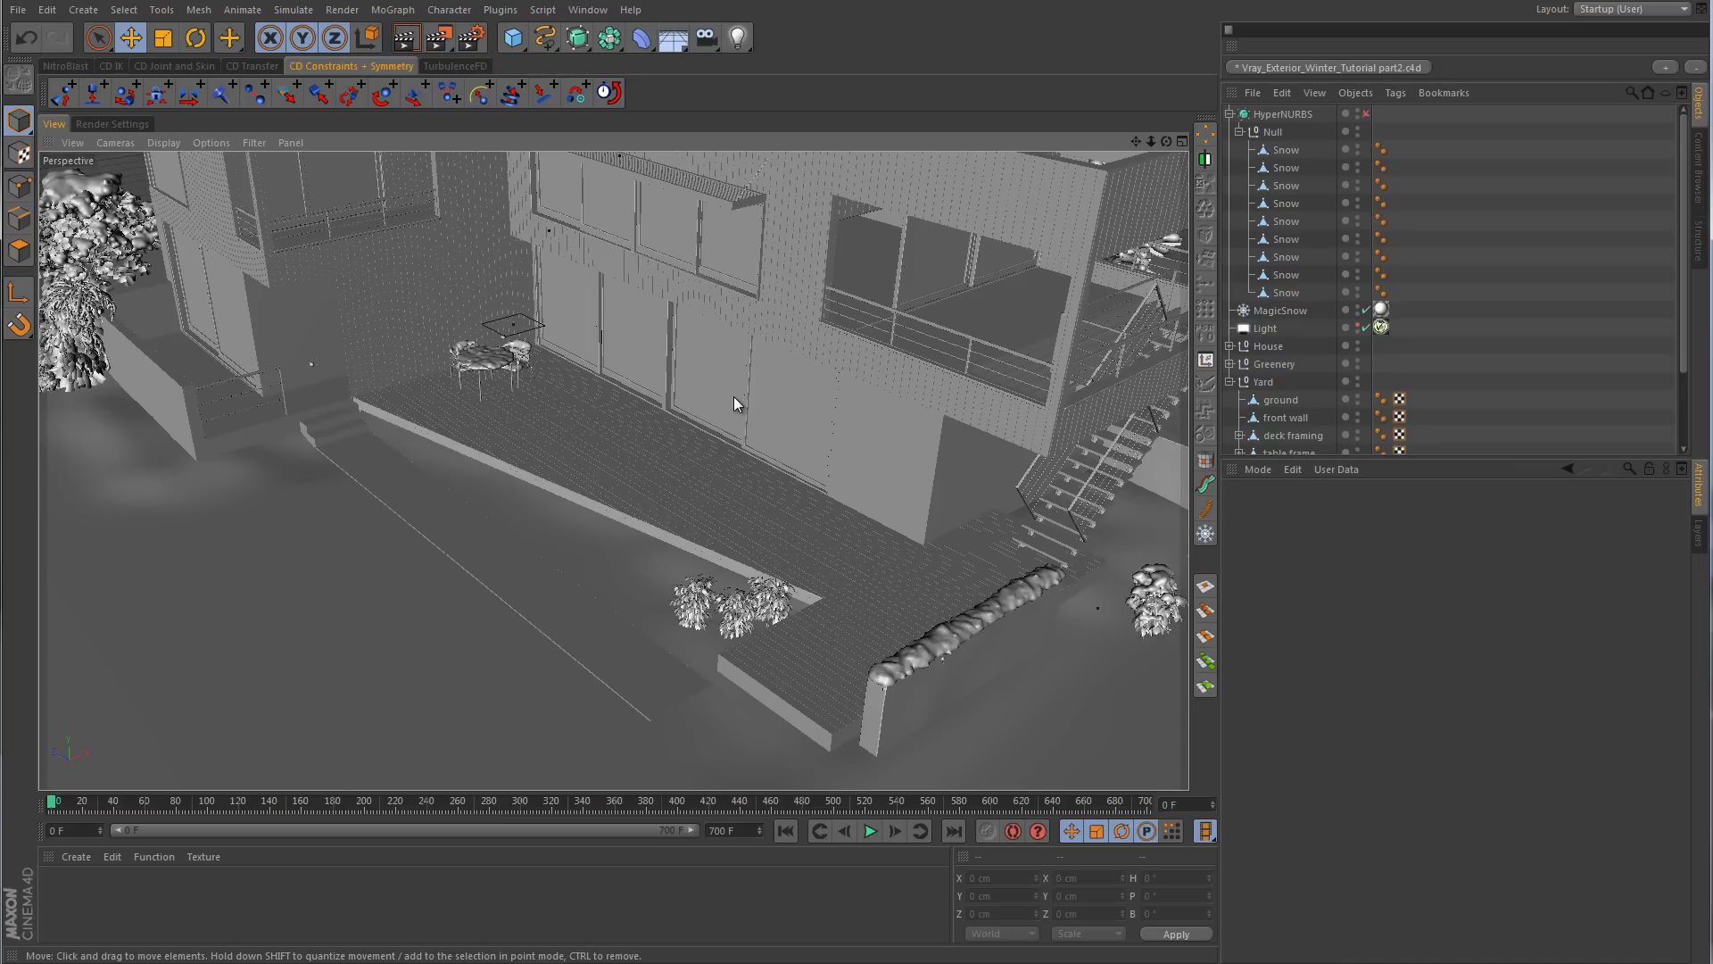
- Inspect the trees, the flat roof, the deck and the yard walls around the house from several angles
{"action": "left_click_drag", "start_coordinate": [734, 396], "coordinate": [955, 367], "text": "alt"}
{"action": "middle_click_drag", "start_coordinate": [1062, 327], "coordinate": [756, 387], "text": "alt"}
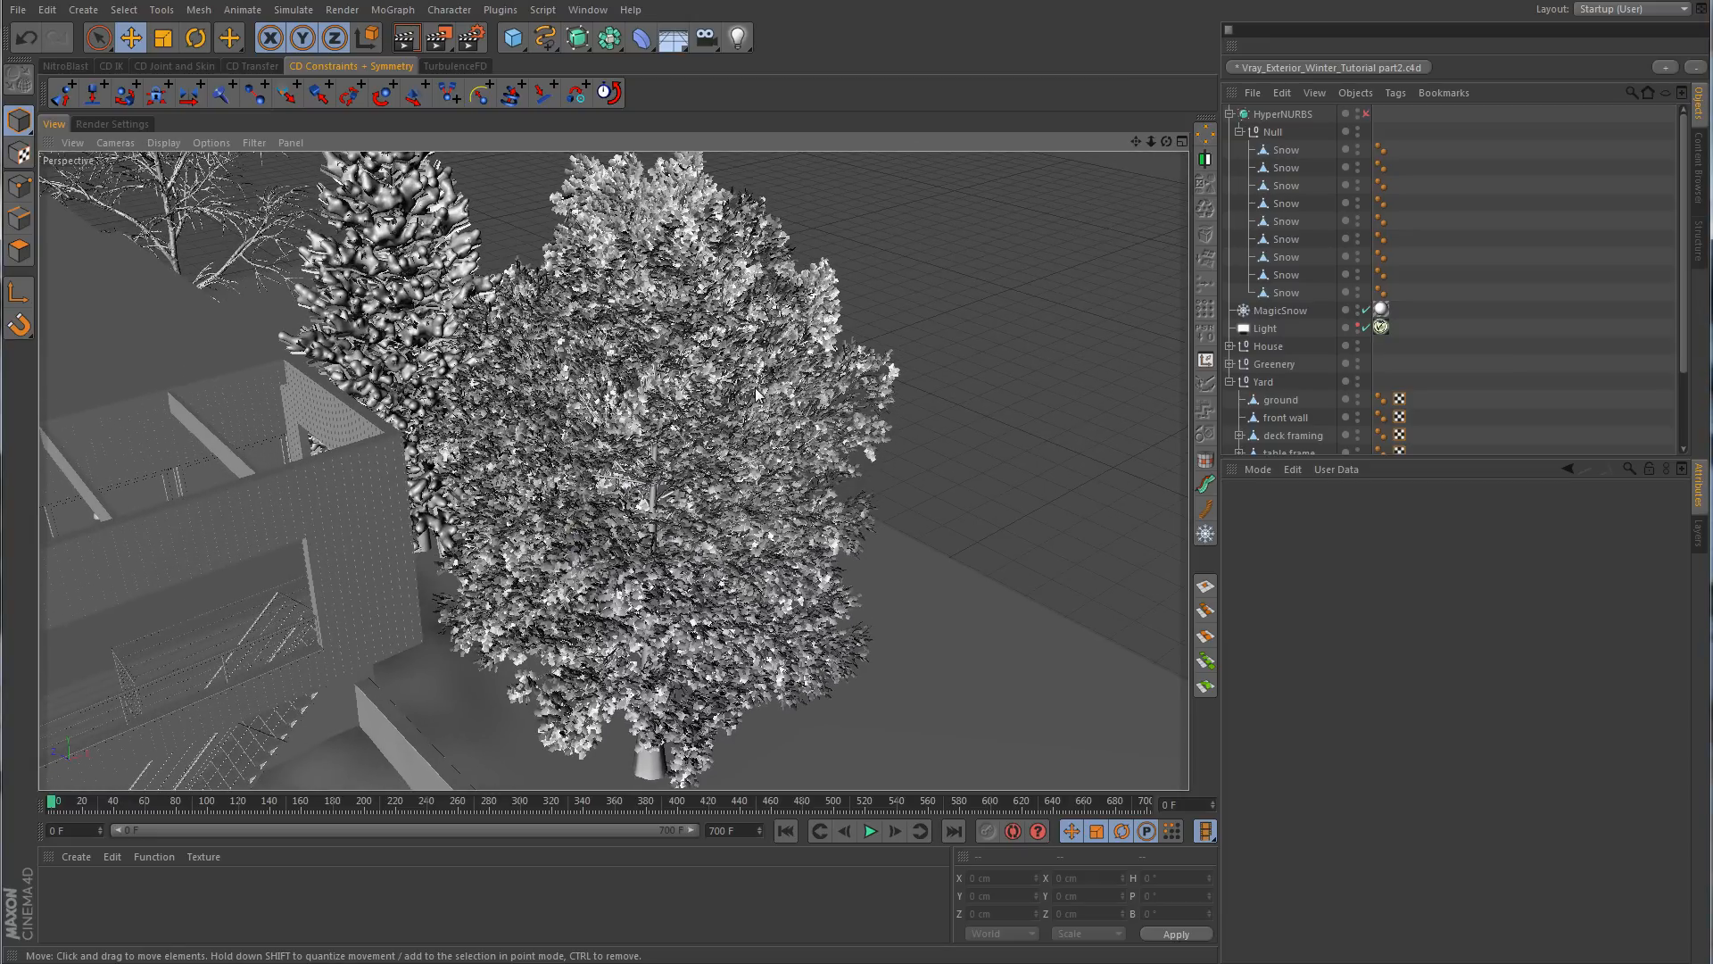
{"action": "left_click", "coordinate": [734, 390]}
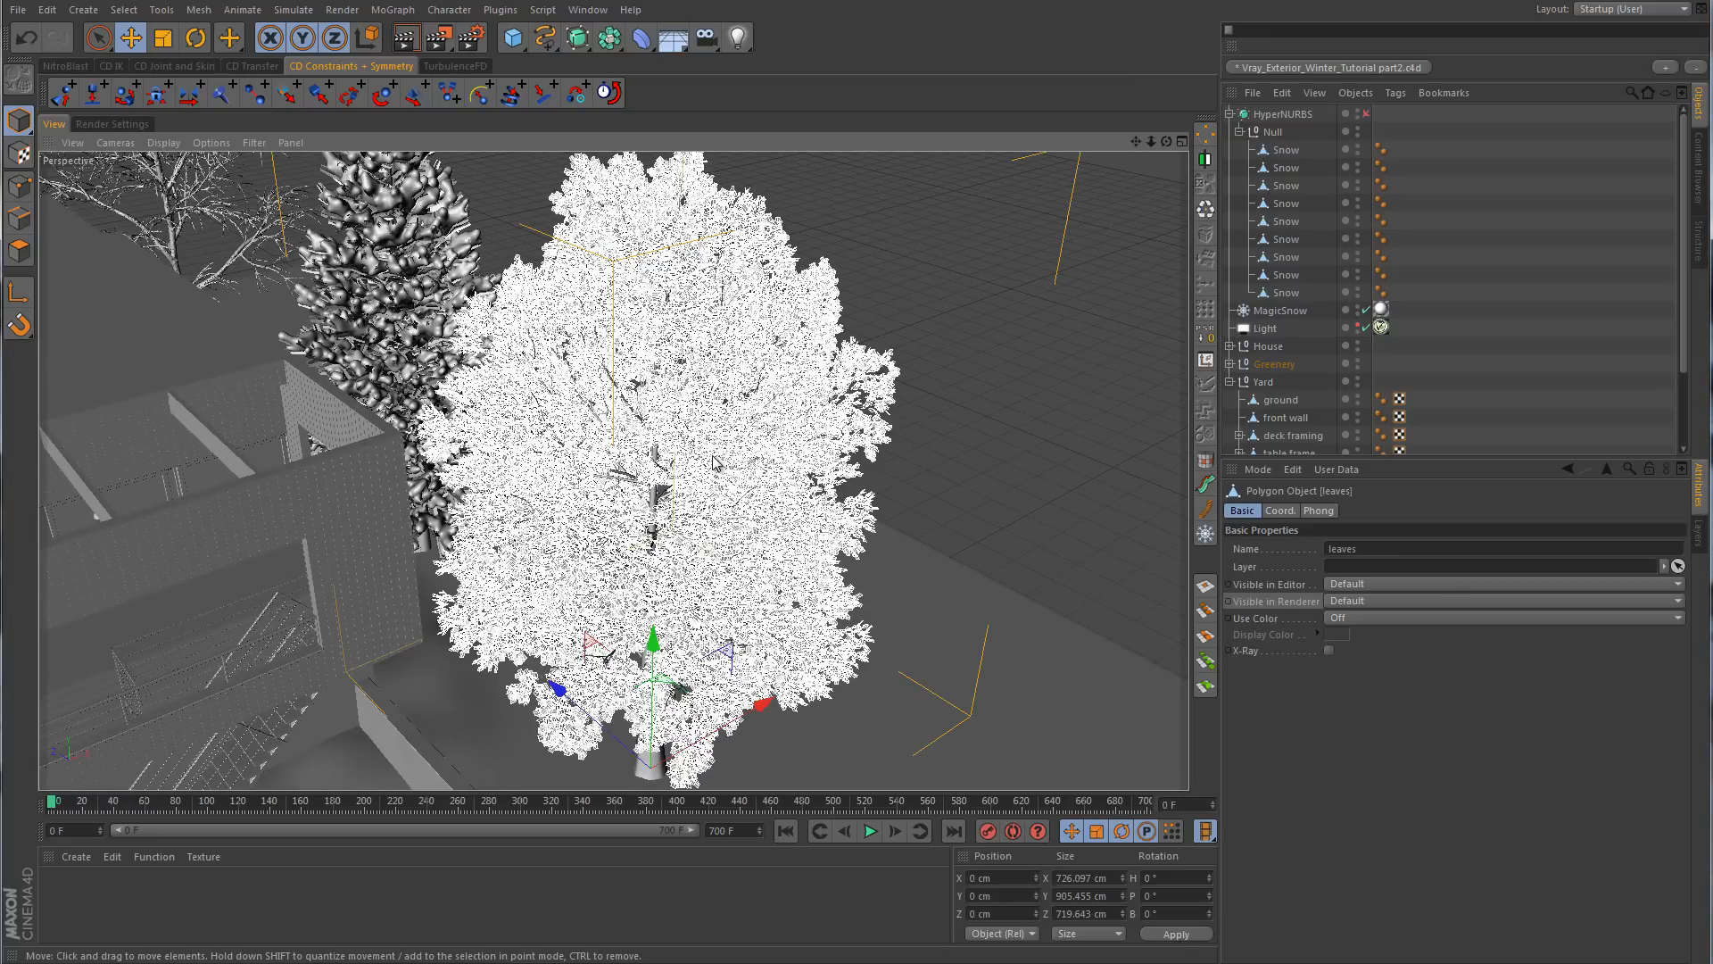
{"action": "middle_click_drag", "start_coordinate": [694, 567], "coordinate": [966, 222], "text": "alt"}
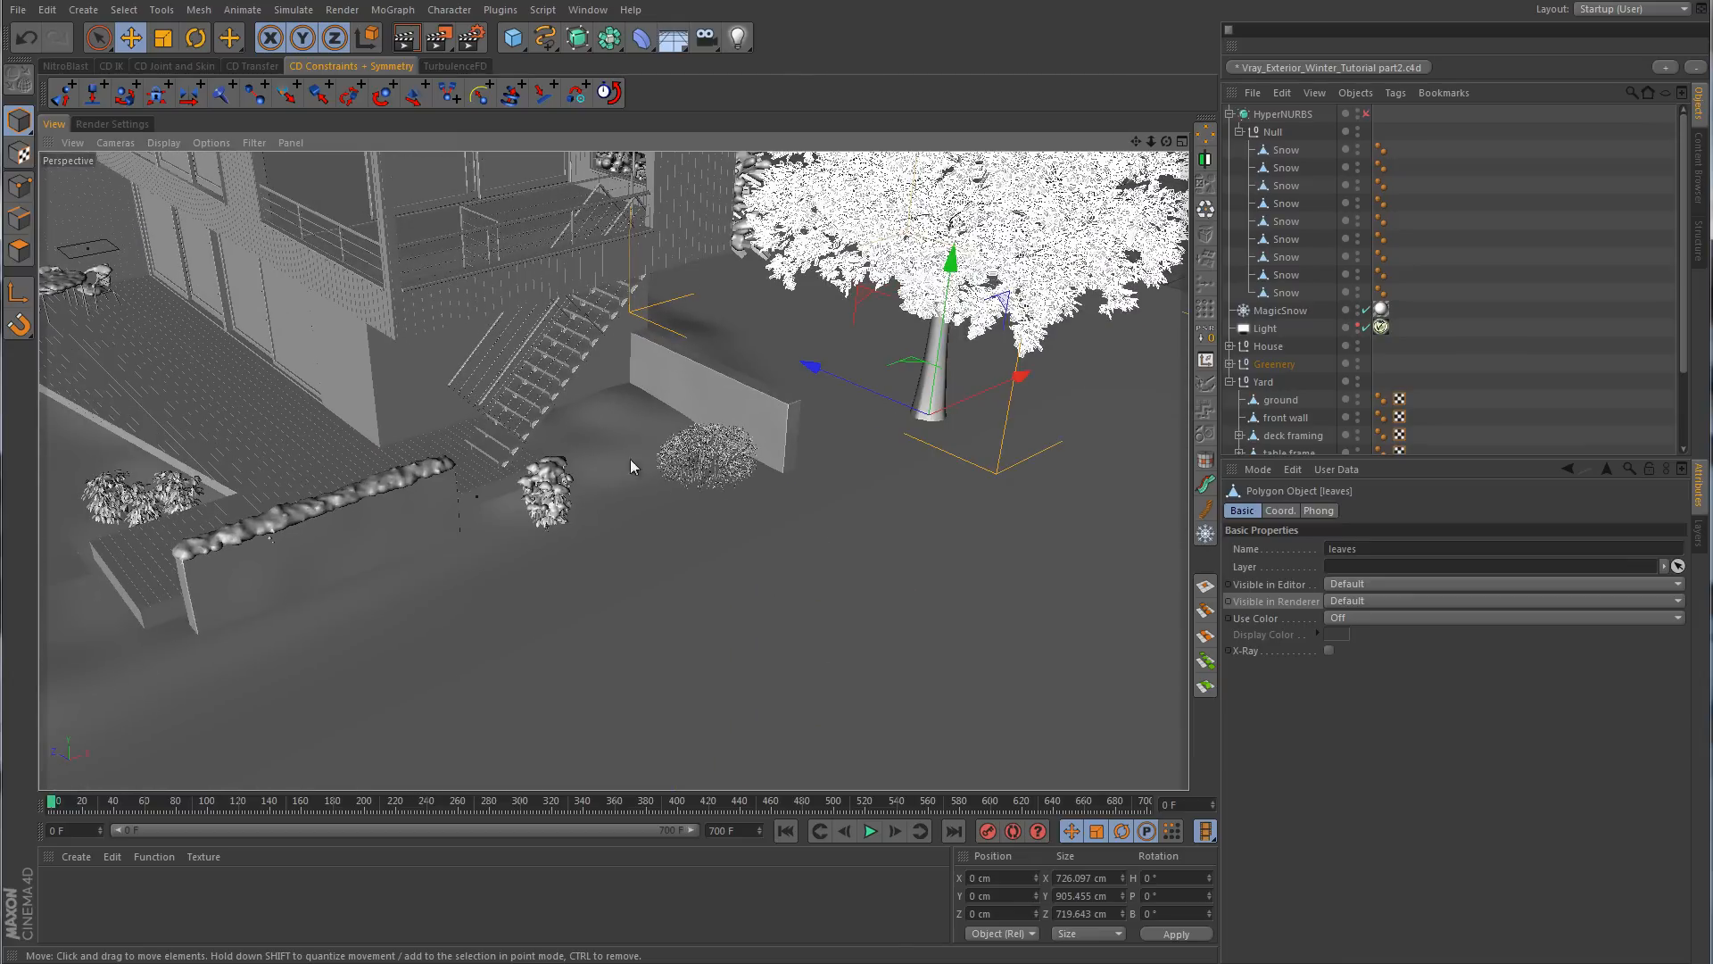
{"action": "middle_click_drag", "start_coordinate": [300, 349], "coordinate": [143, 673], "text": "alt"}
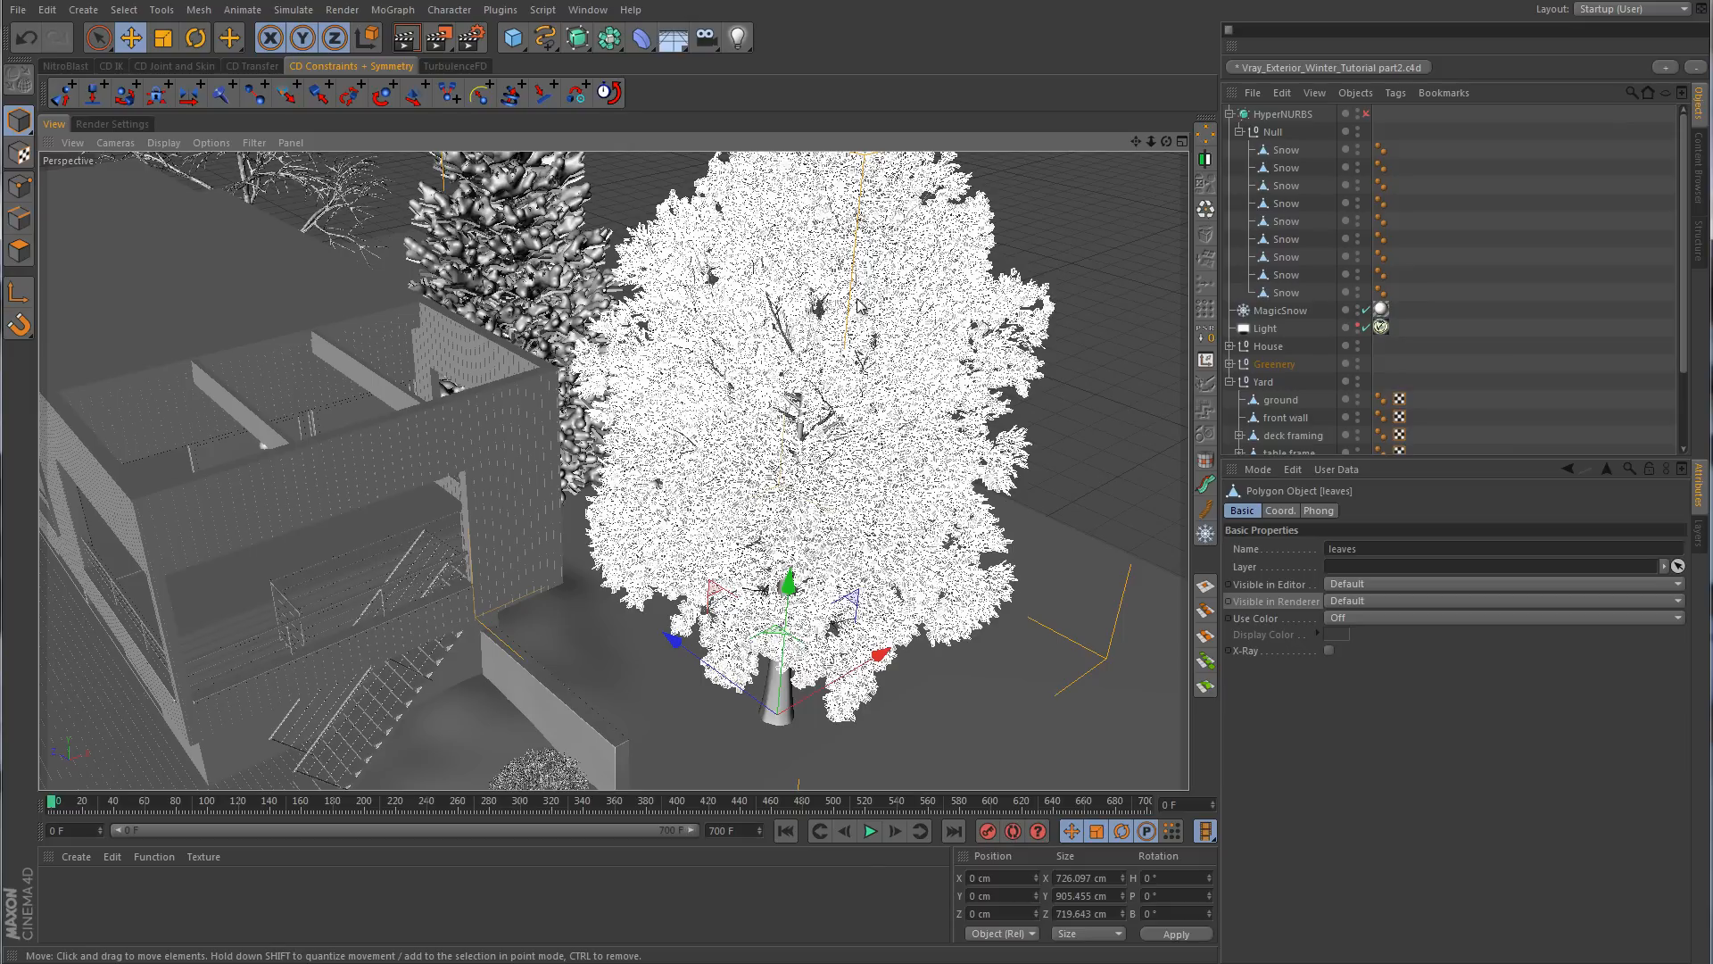
{"action": "left_click_drag", "start_coordinate": [614, 319], "coordinate": [622, 412], "text": "alt"}
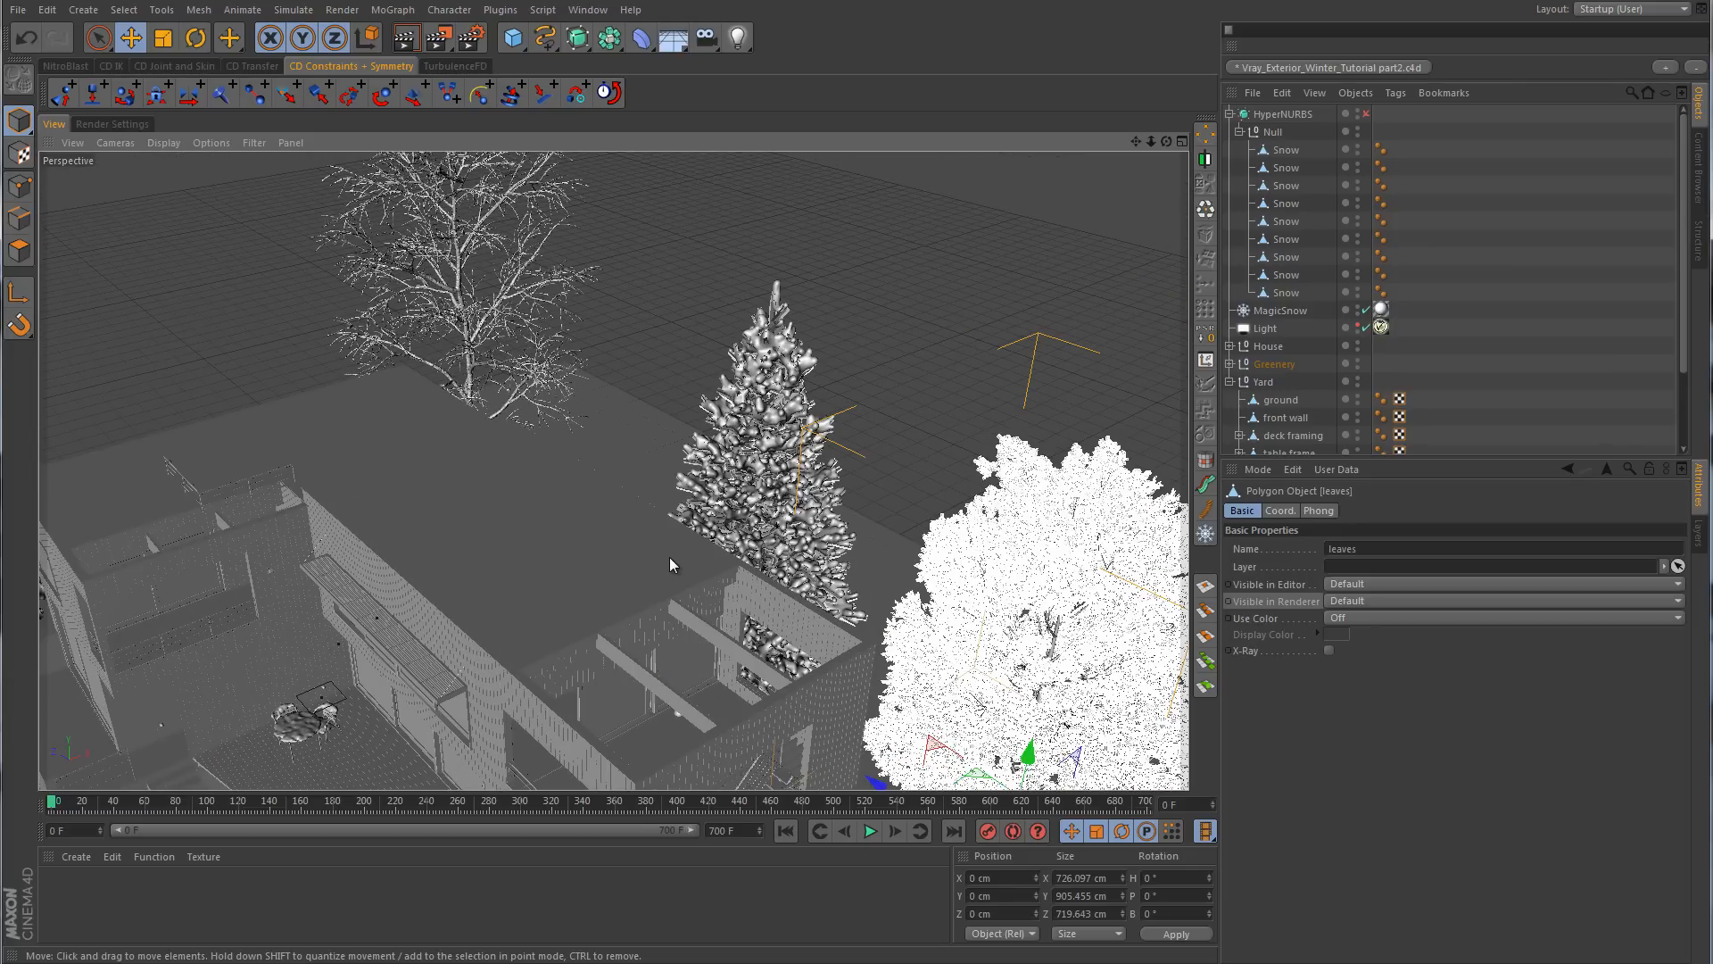
{"action": "left_click_drag", "start_coordinate": [687, 547], "coordinate": [798, 350], "text": "alt"}
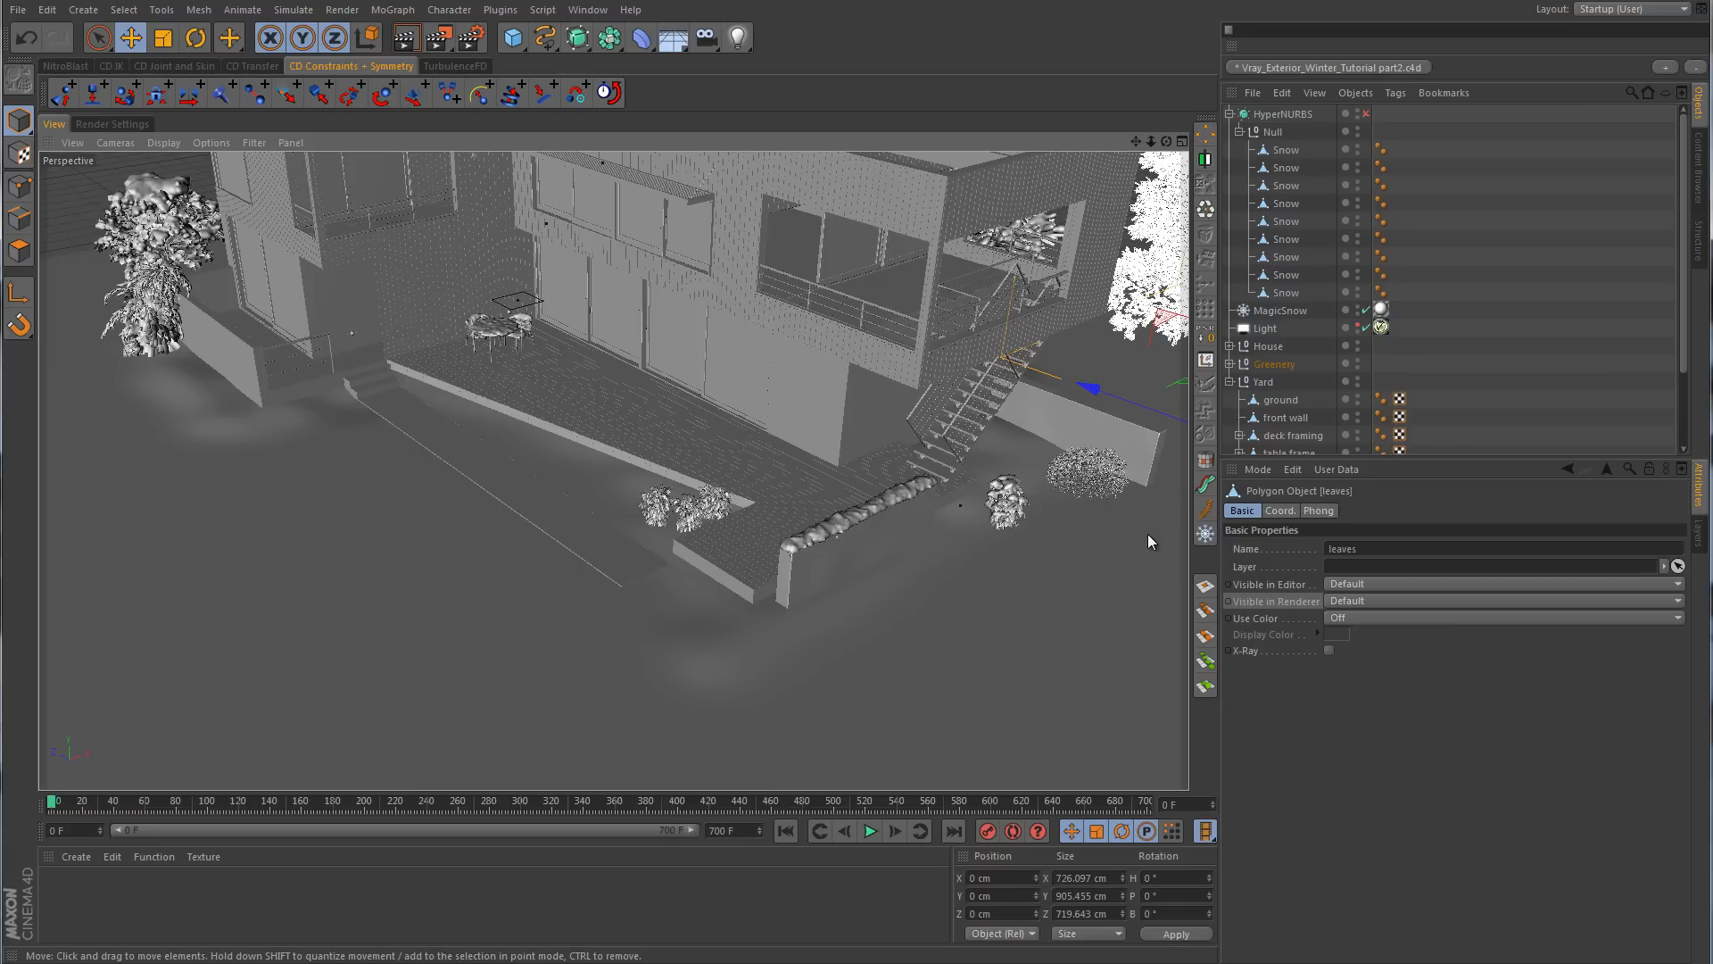
- Move the MagicSnow emitter over the open front yard and enlarge it to about 1169 by 1107
{"action": "middle_click", "coordinate": [1039, 331]}
{"action": "middle_click", "coordinate": [953, 318]}
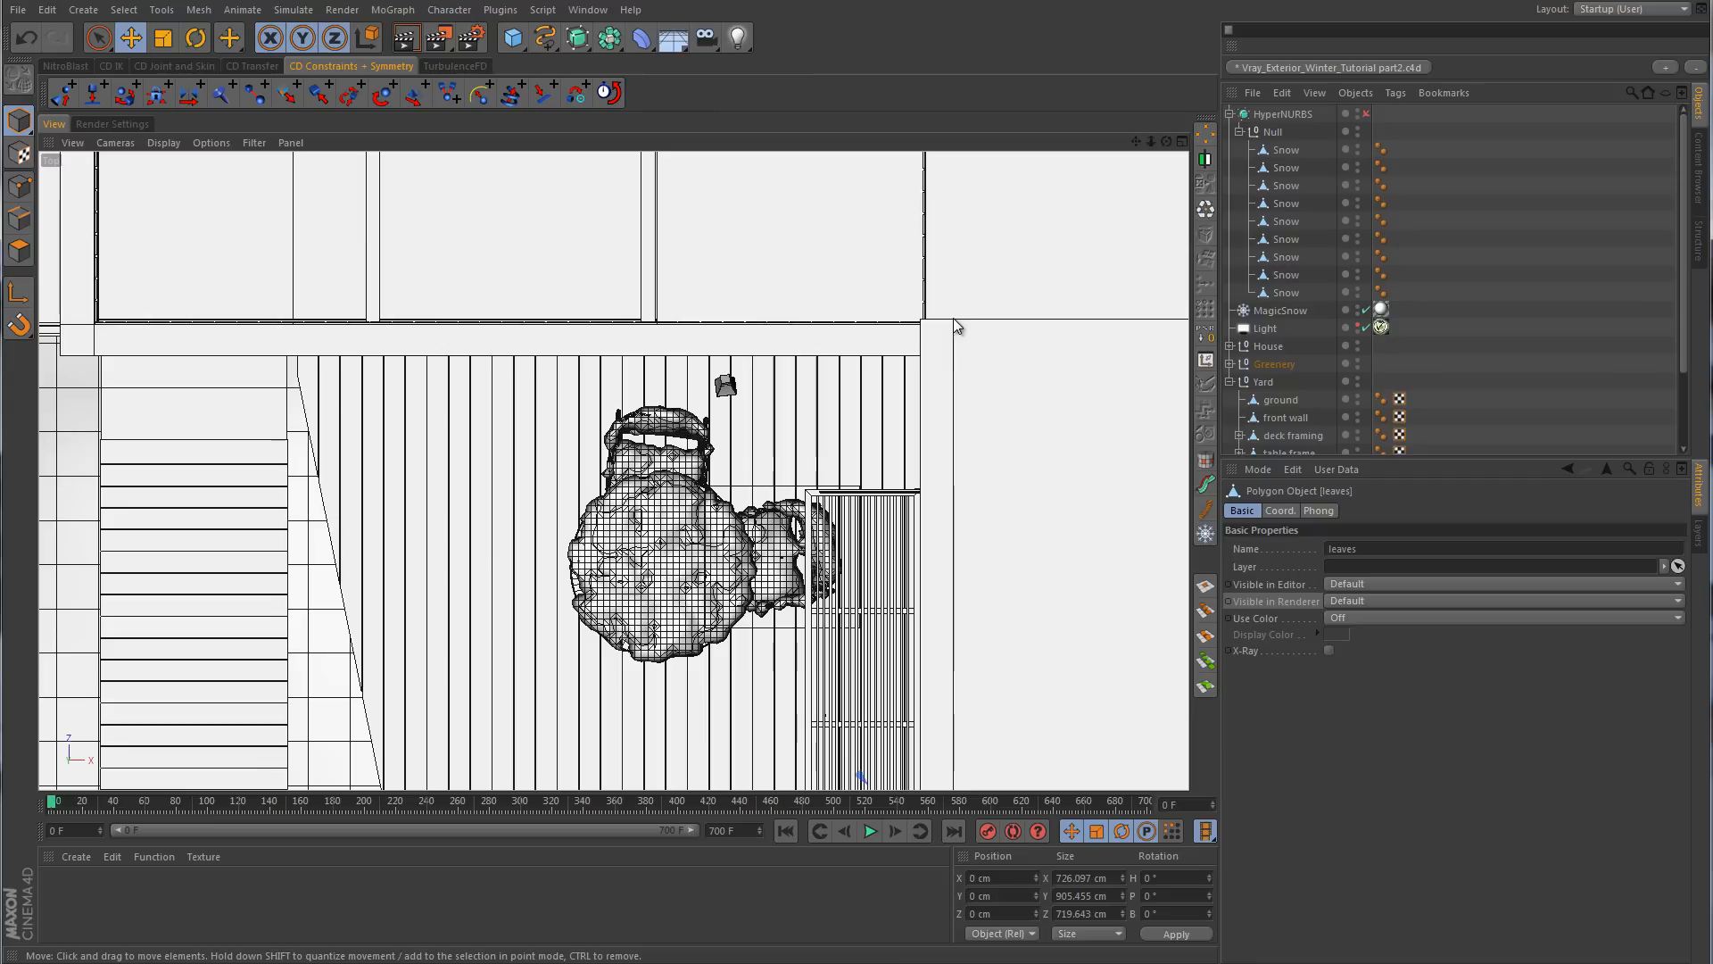
{"action": "left_click", "coordinate": [1285, 311]}
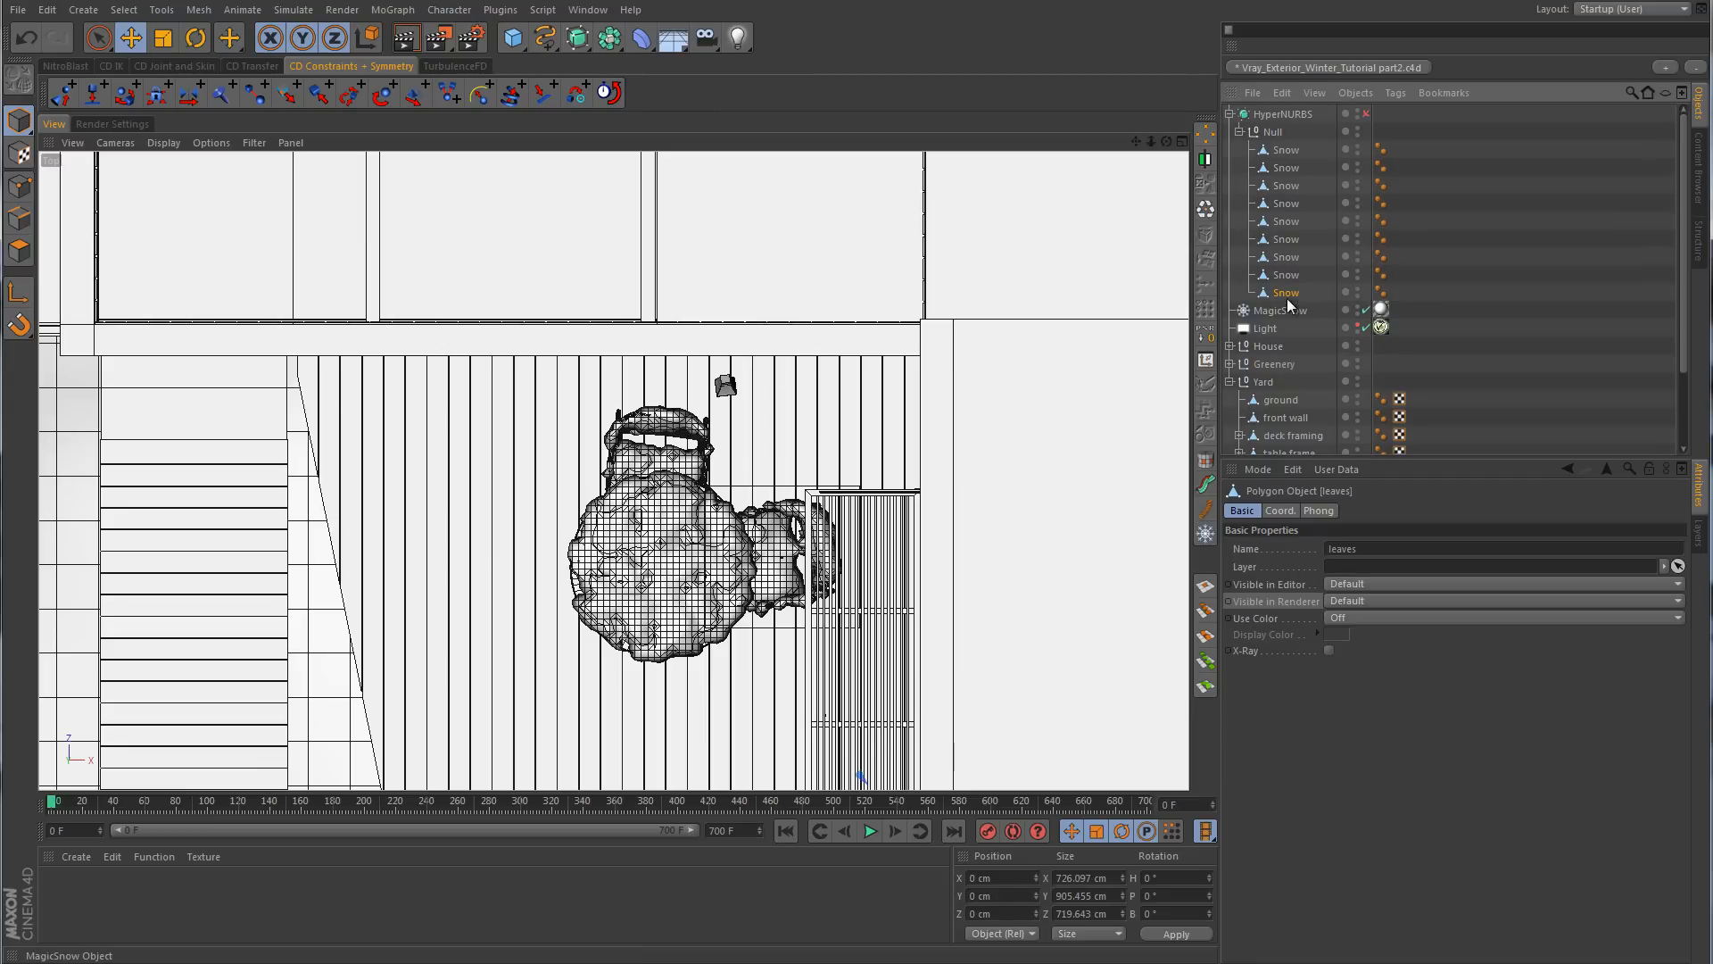
{"action": "scroll", "coordinate": [987, 495], "scroll_direction": "down", "scroll_amount": 6}
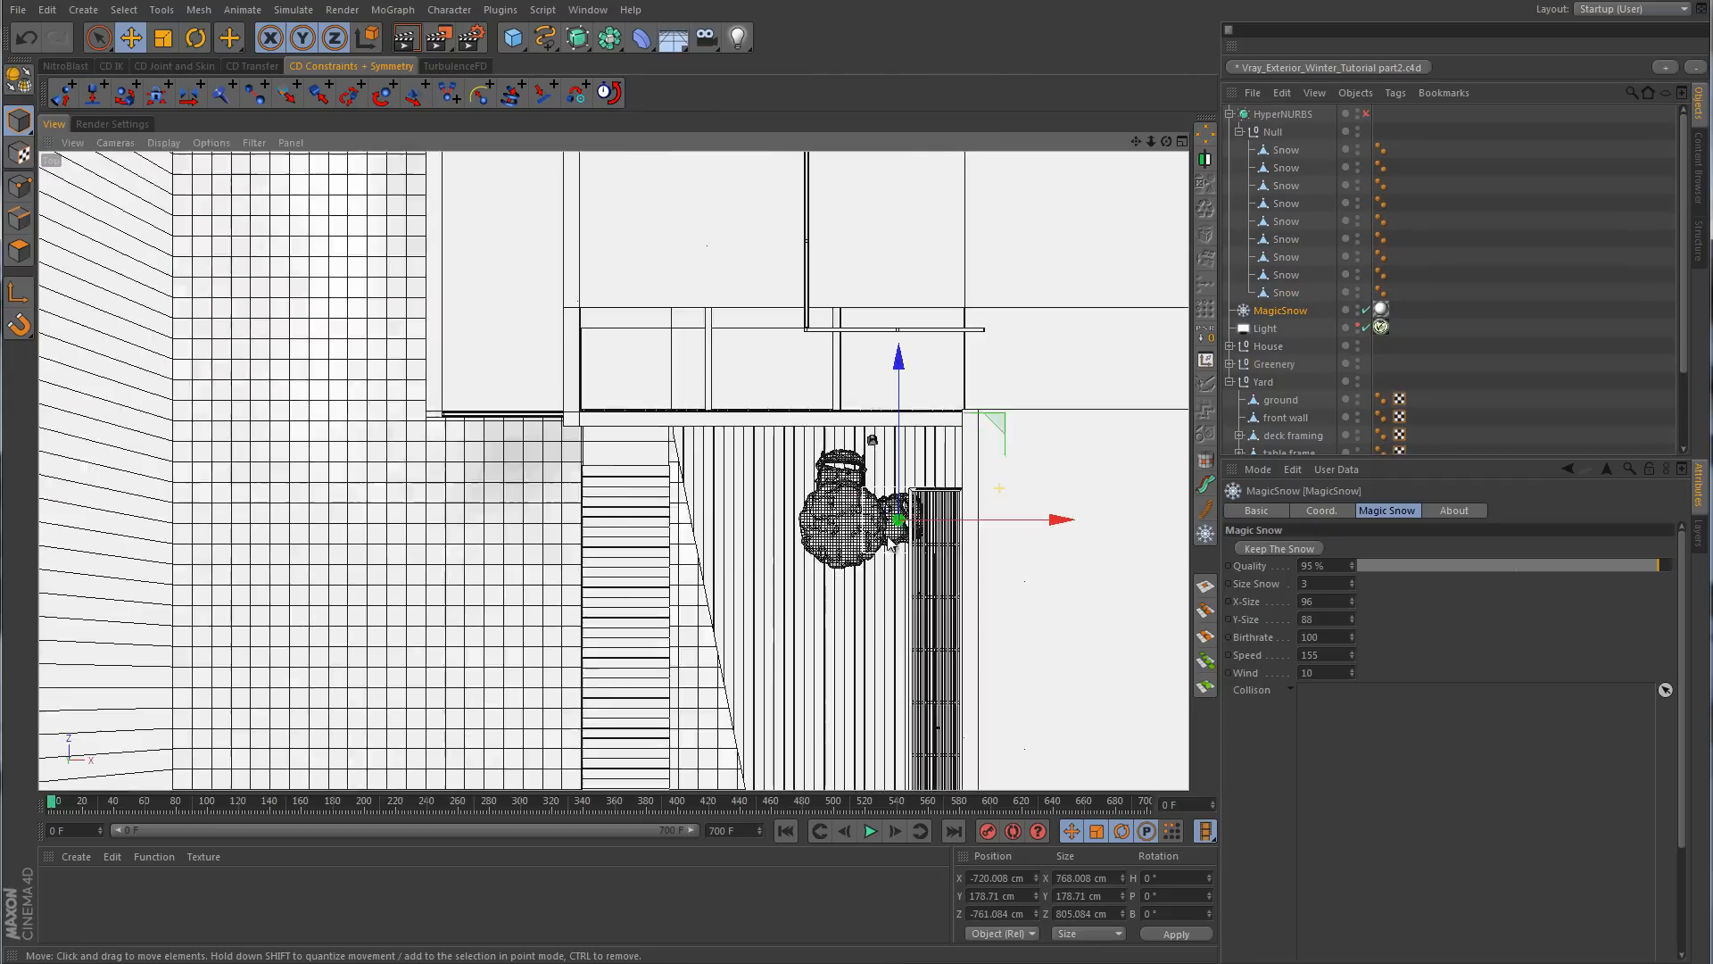
{"action": "left_click_drag", "start_coordinate": [1031, 426], "coordinate": [832, 630]}
{"action": "middle_click_drag", "start_coordinate": [885, 701], "coordinate": [671, 496], "text": "alt"}
{"action": "scroll", "coordinate": [606, 598], "scroll_direction": "up", "scroll_amount": 5}
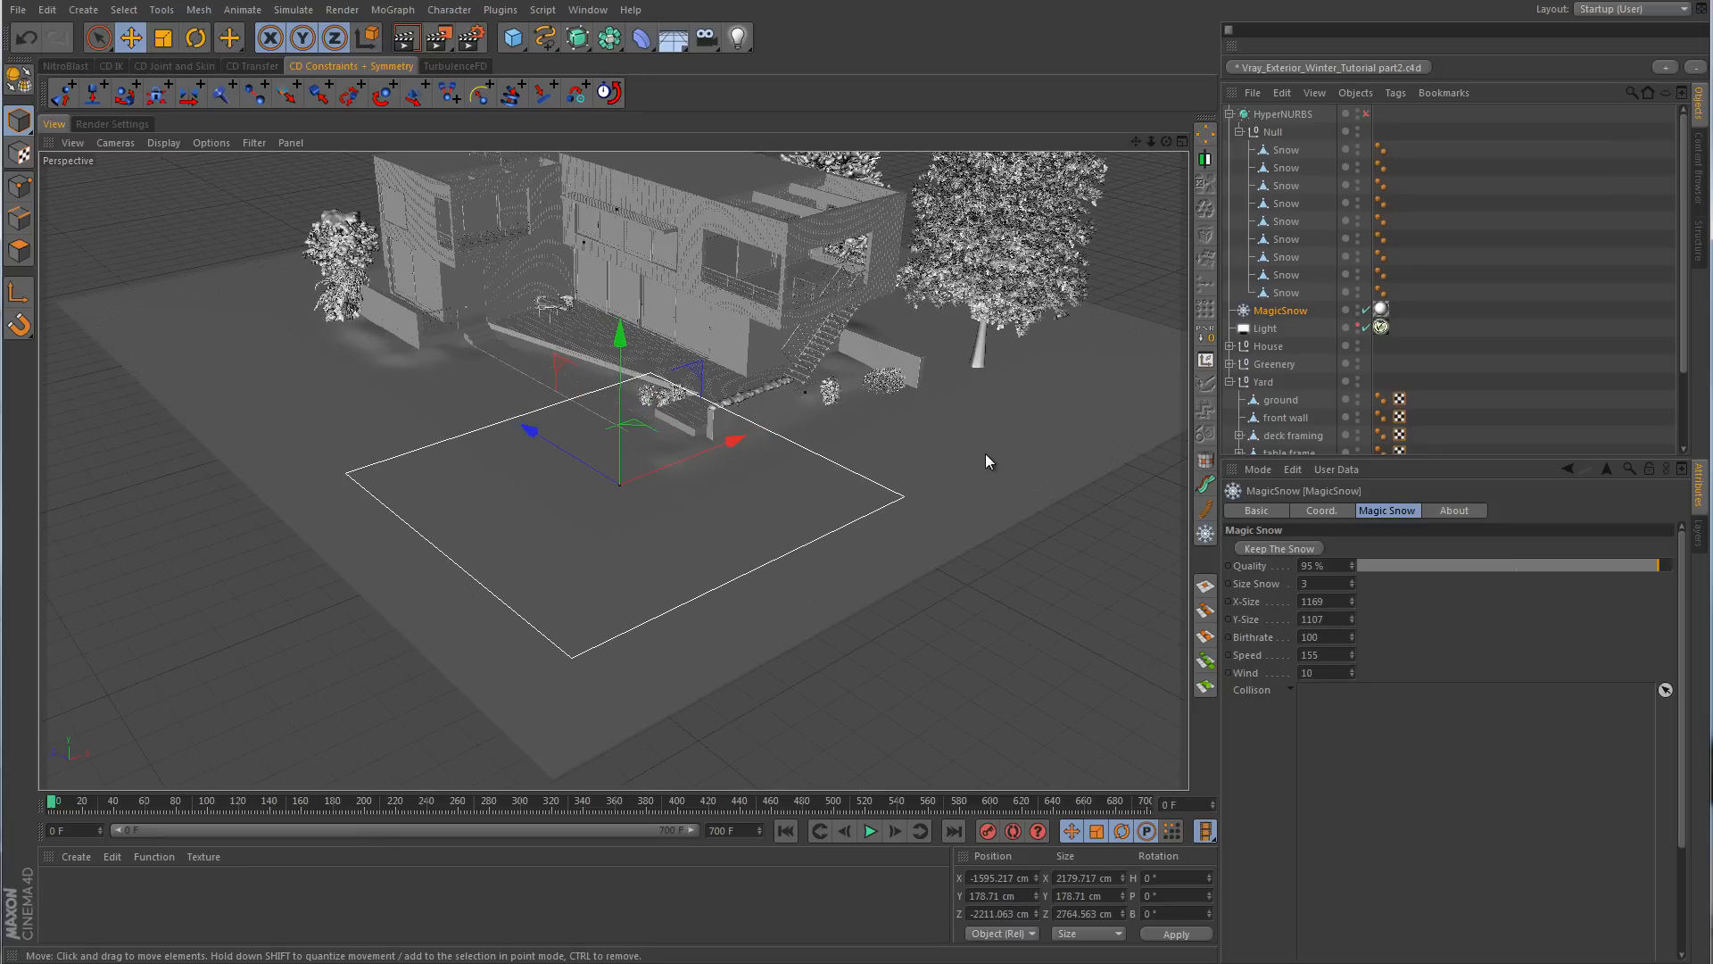
- Add the ground object to the MagicSnow collision list
{"action": "left_click", "coordinate": [987, 451]}
{"action": "left_click", "coordinate": [1496, 368]}
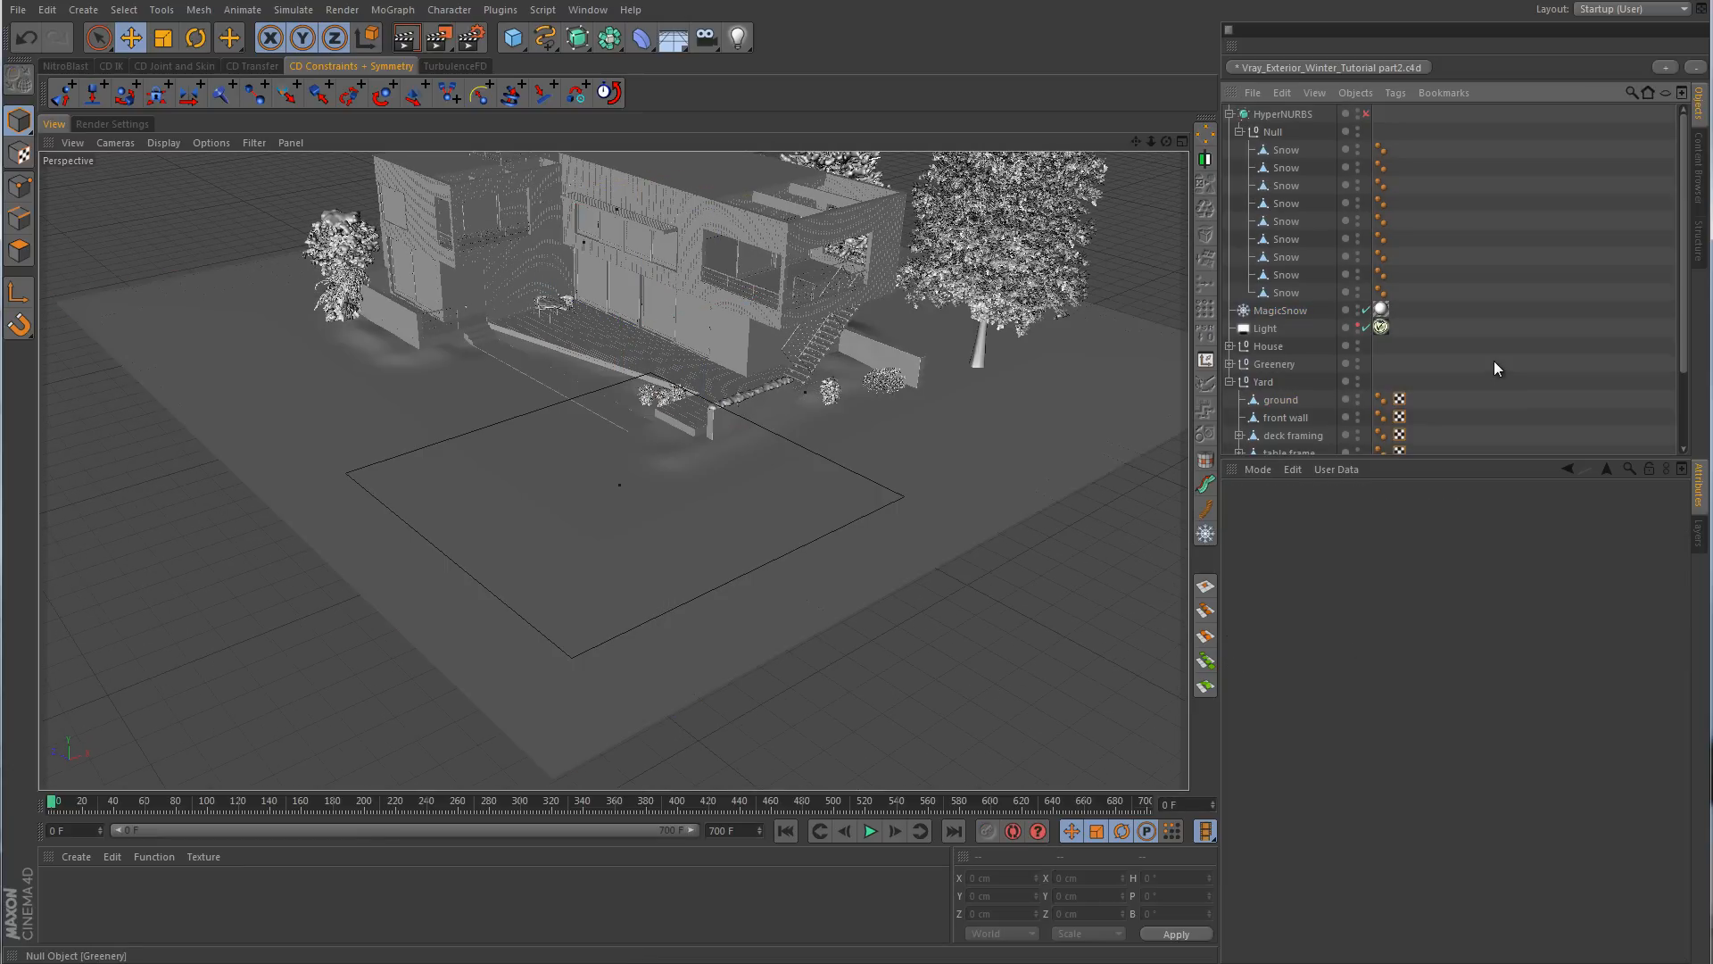
{"action": "left_click", "coordinate": [1277, 311]}
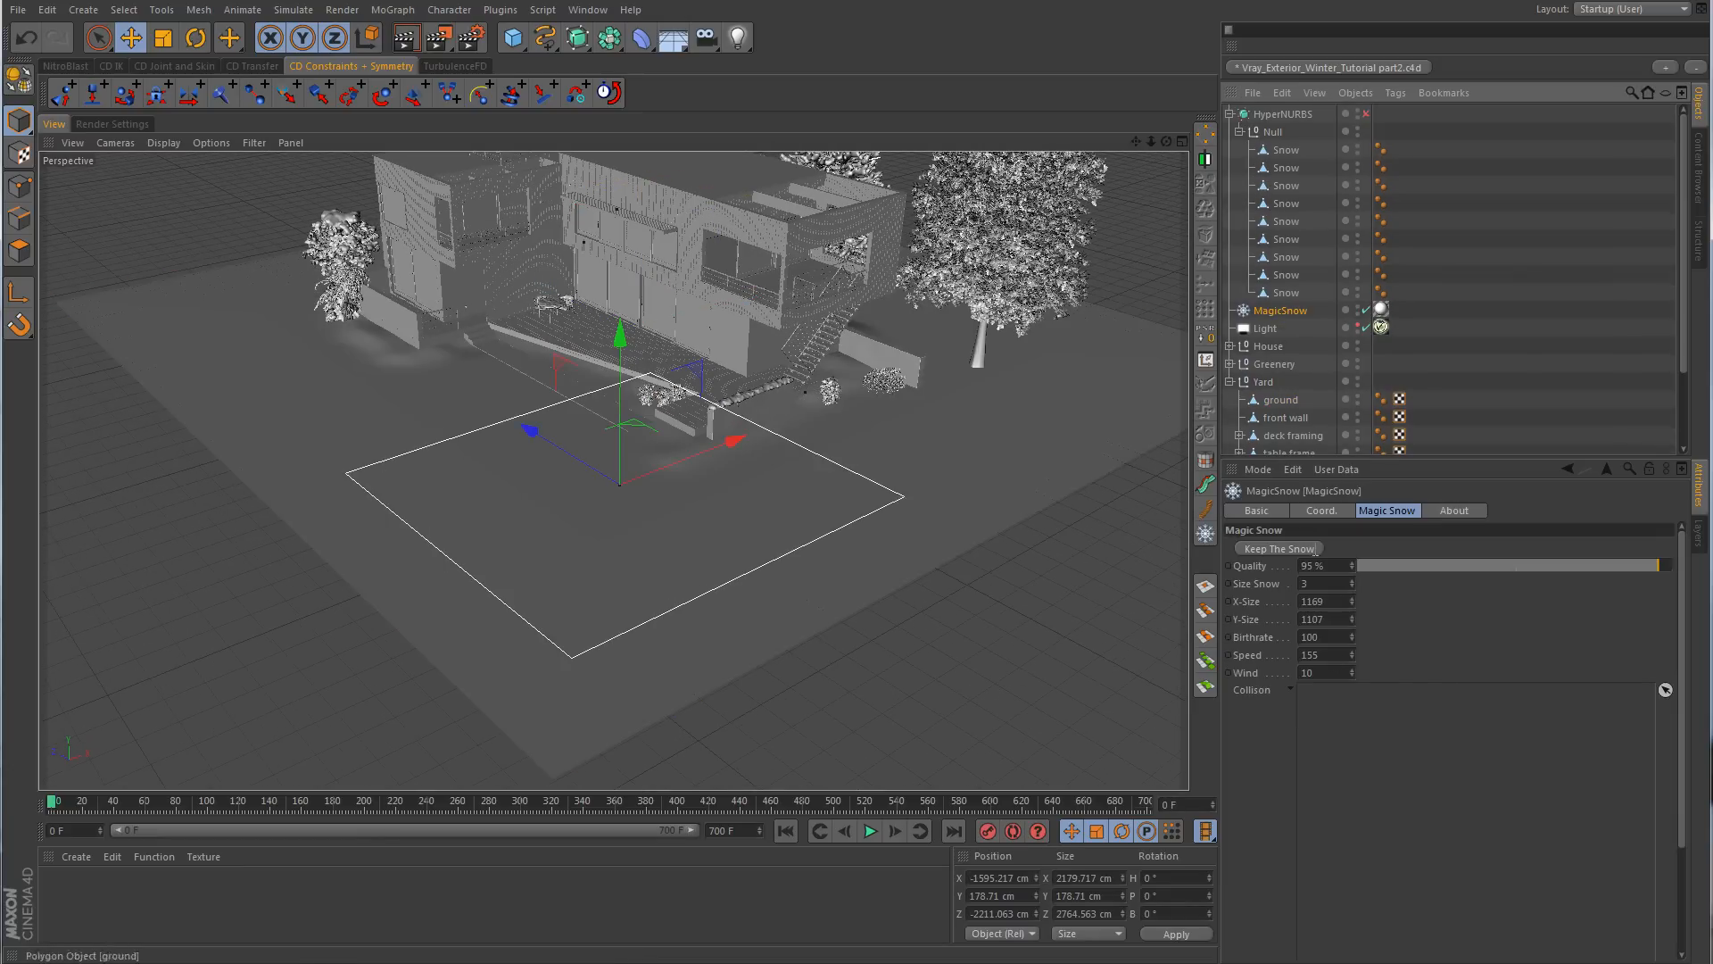
{"action": "left_click", "coordinate": [1666, 690]}
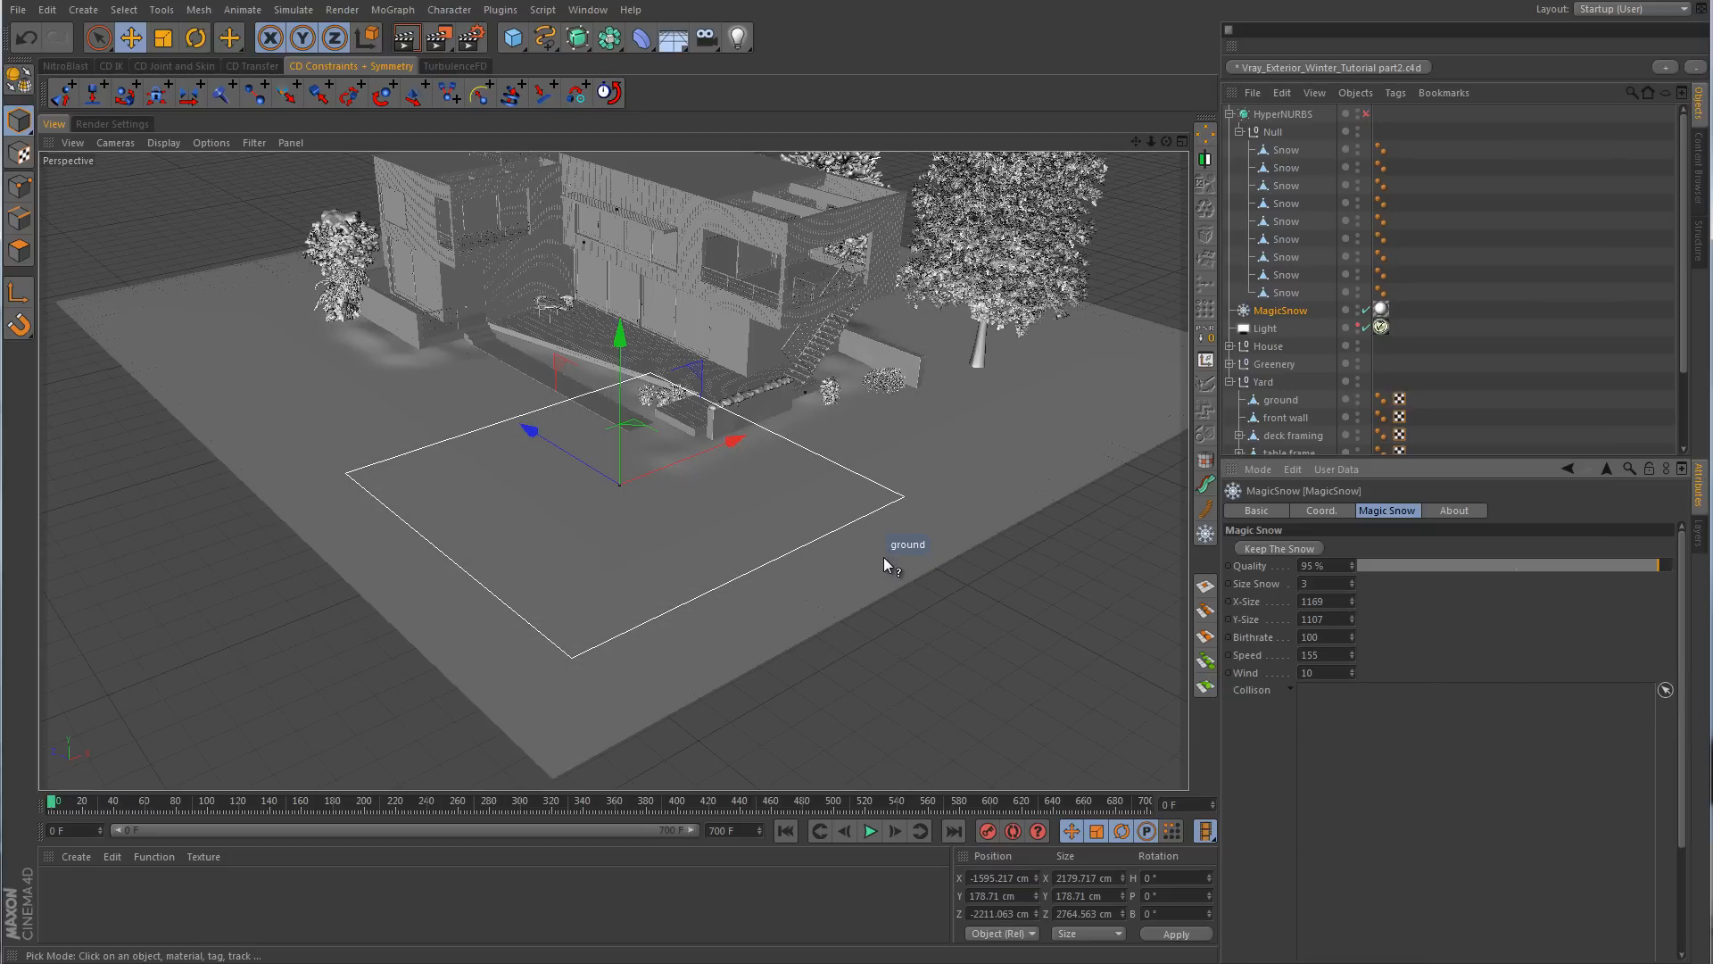
{"action": "left_click", "coordinate": [884, 557]}
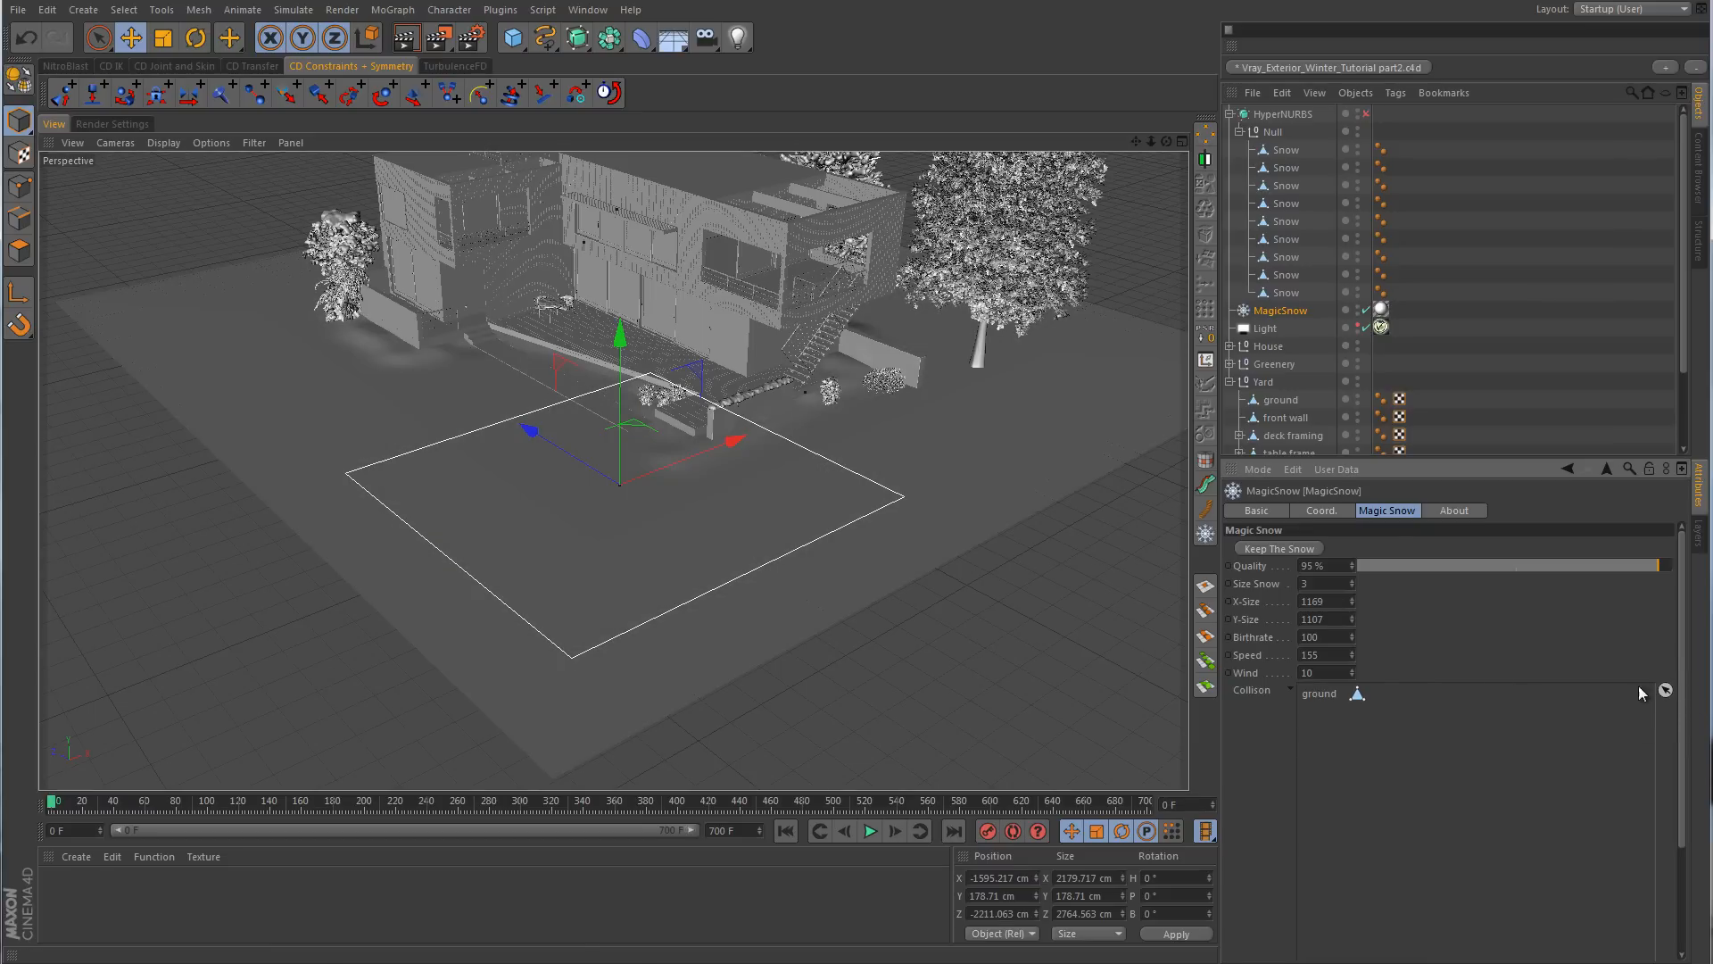
- Test the snow simulation, rewind it, and lower the emitter to a height of about 51 cm above the yard
{"action": "key", "text": "F8"}
{"action": "left_click", "coordinate": [870, 831]}
{"action": "left_click", "coordinate": [785, 831]}
{"action": "left_click_drag", "start_coordinate": [812, 730], "coordinate": [897, 583], "text": "alt"}
{"action": "left_click_drag", "start_coordinate": [628, 331], "coordinate": [629, 382]}
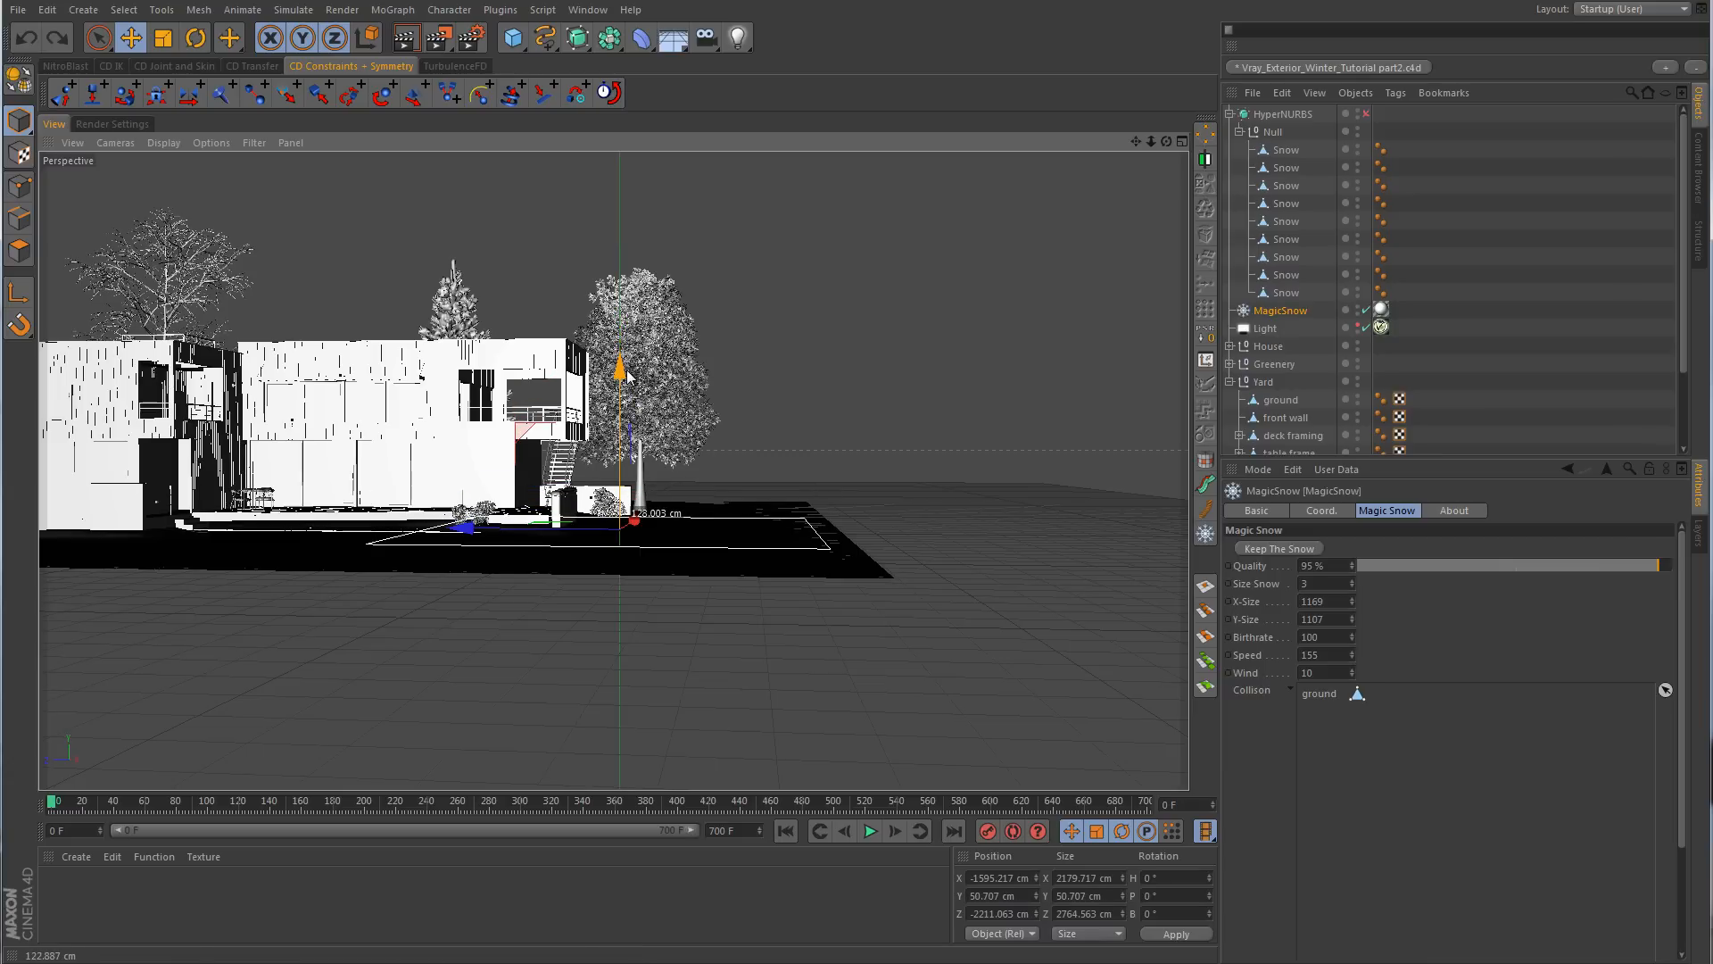
- Run the simulation again to frame 38 to check the snowfall over the front yard
{"action": "left_click_drag", "start_coordinate": [927, 398], "coordinate": [776, 509], "text": "alt"}
{"action": "left_click", "coordinate": [870, 831]}
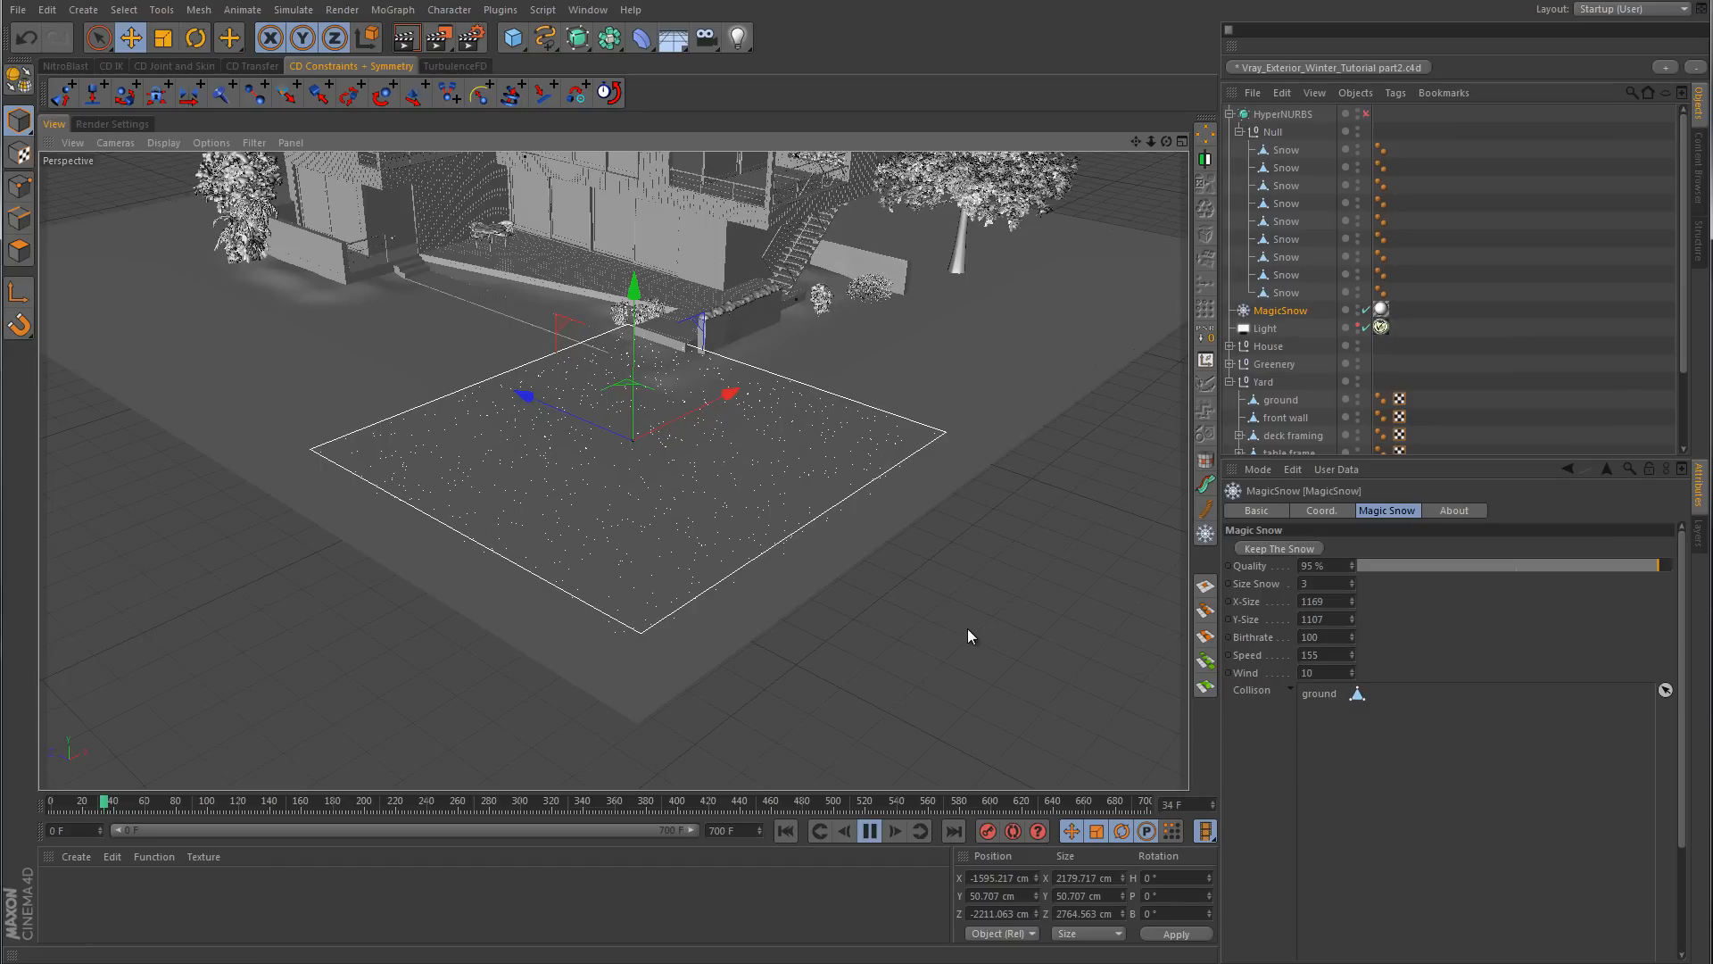
{"action": "left_click_drag", "start_coordinate": [967, 635], "coordinate": [924, 709], "text": "alt"}
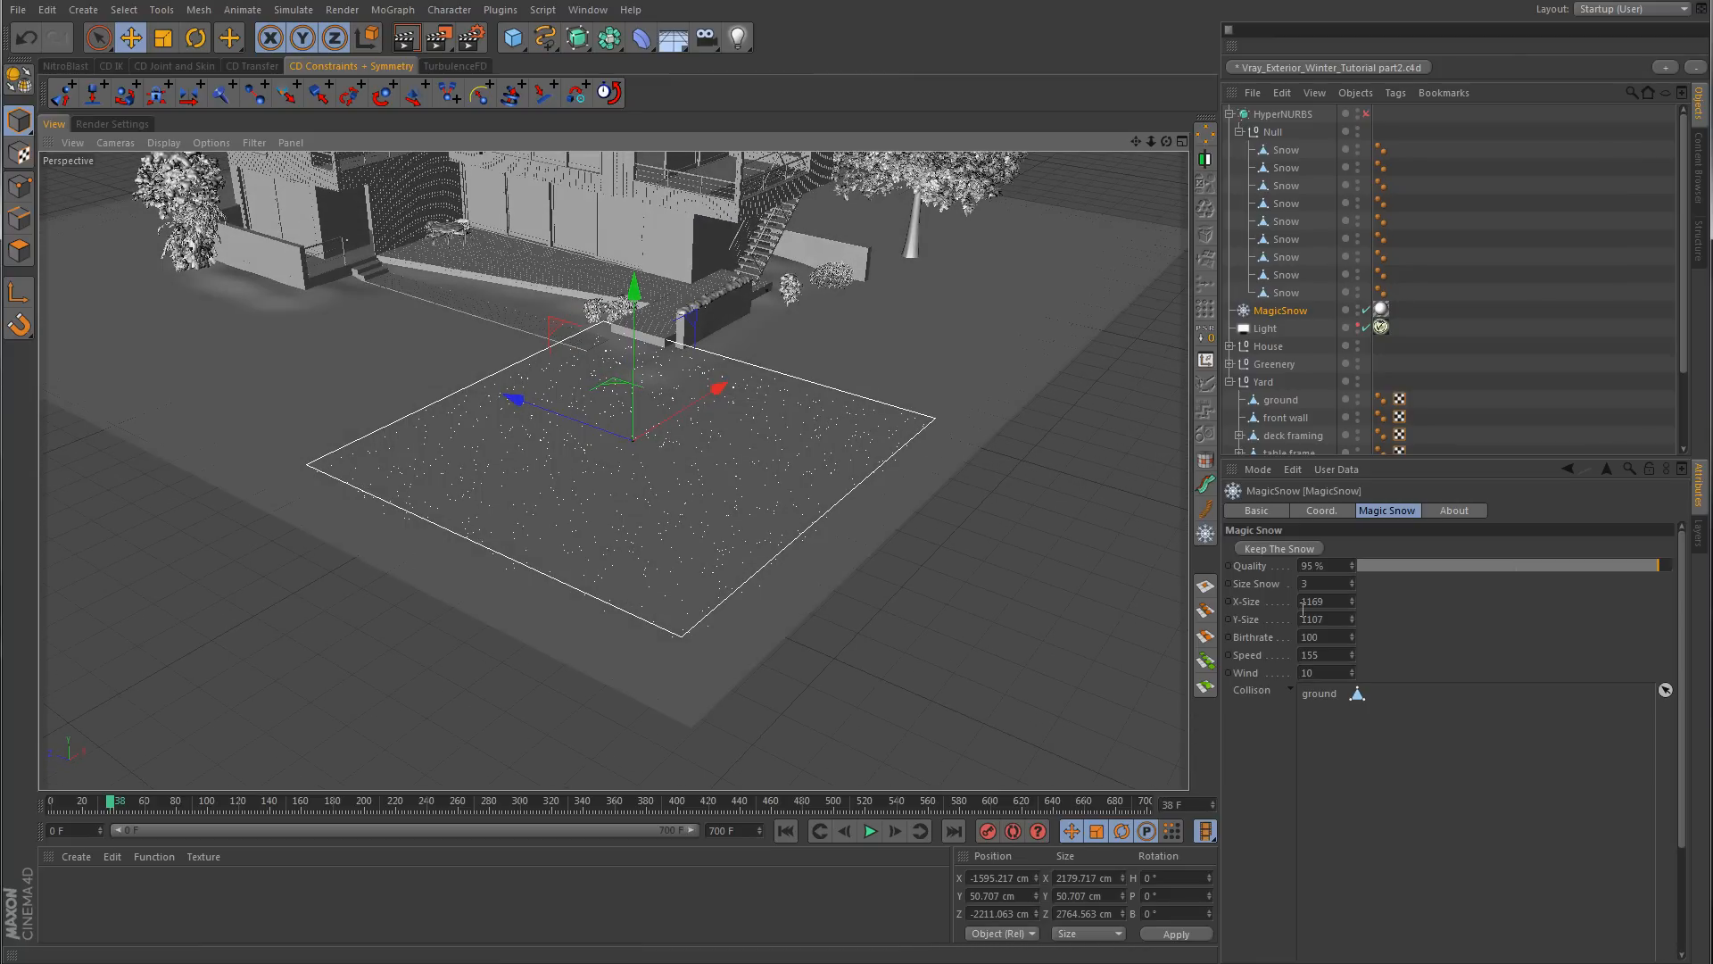
- Set the MagicSnow emitter's X-Size and Y-Size to 300 and rewind the timeline
{"action": "left_click_drag", "start_coordinate": [1346, 604], "coordinate": [1228, 612]}
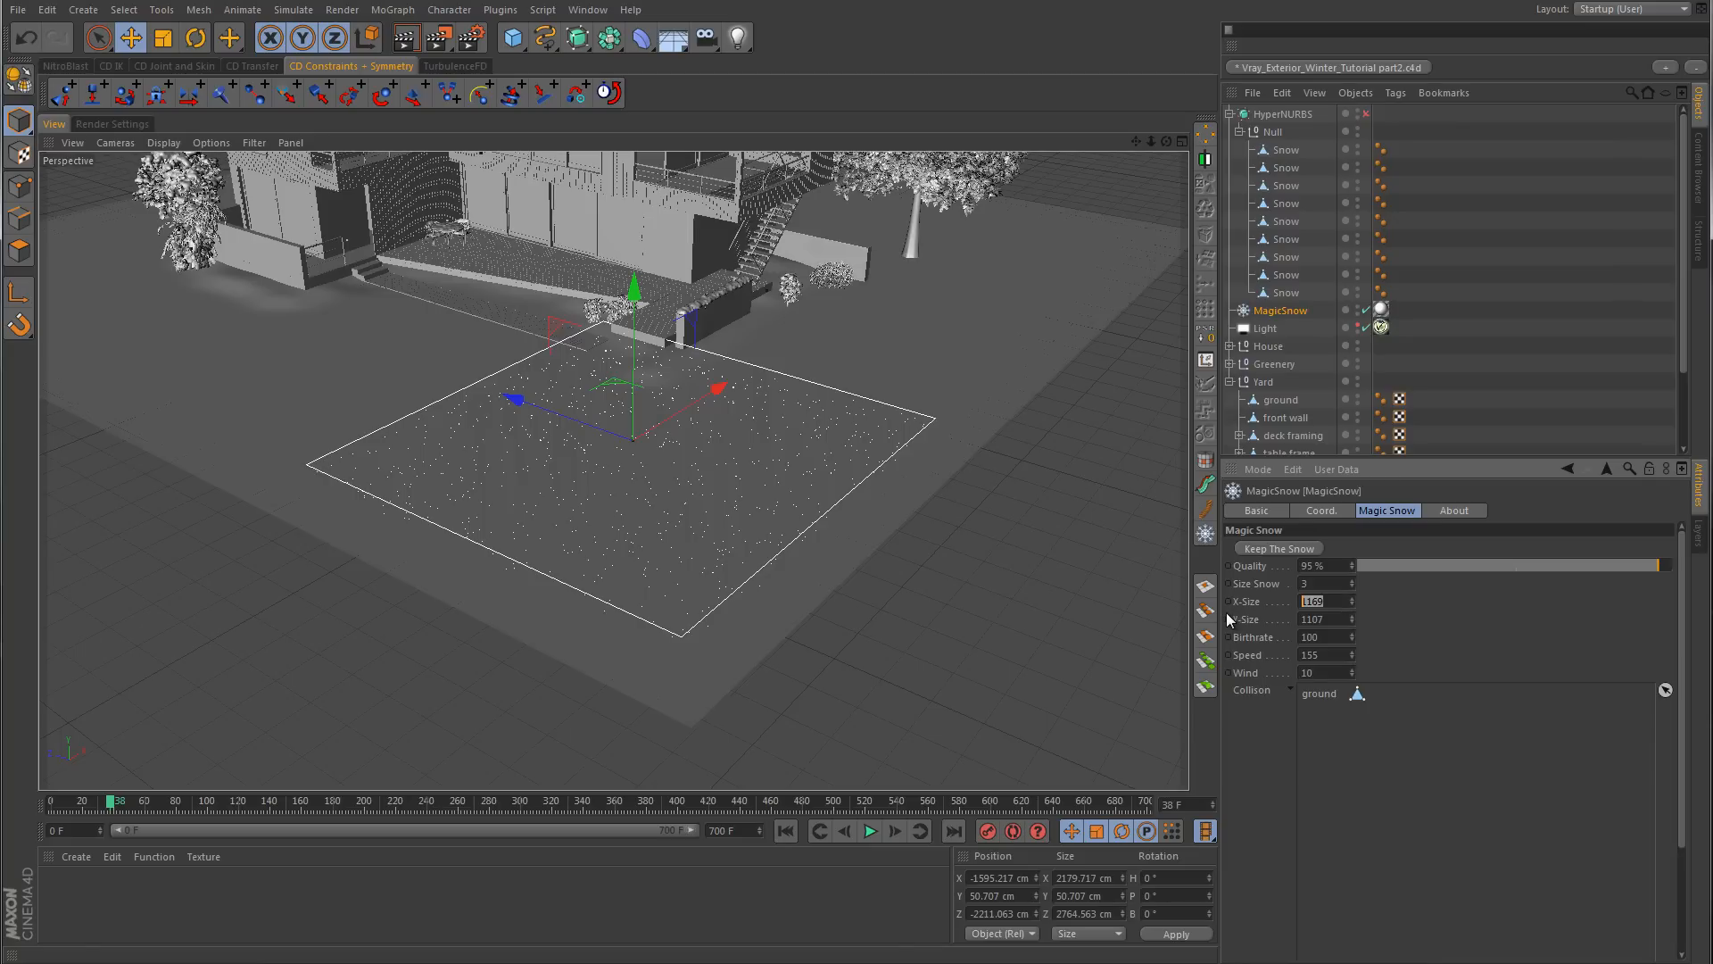
{"action": "type", "text": "30"}
{"action": "type", "text": "300"}
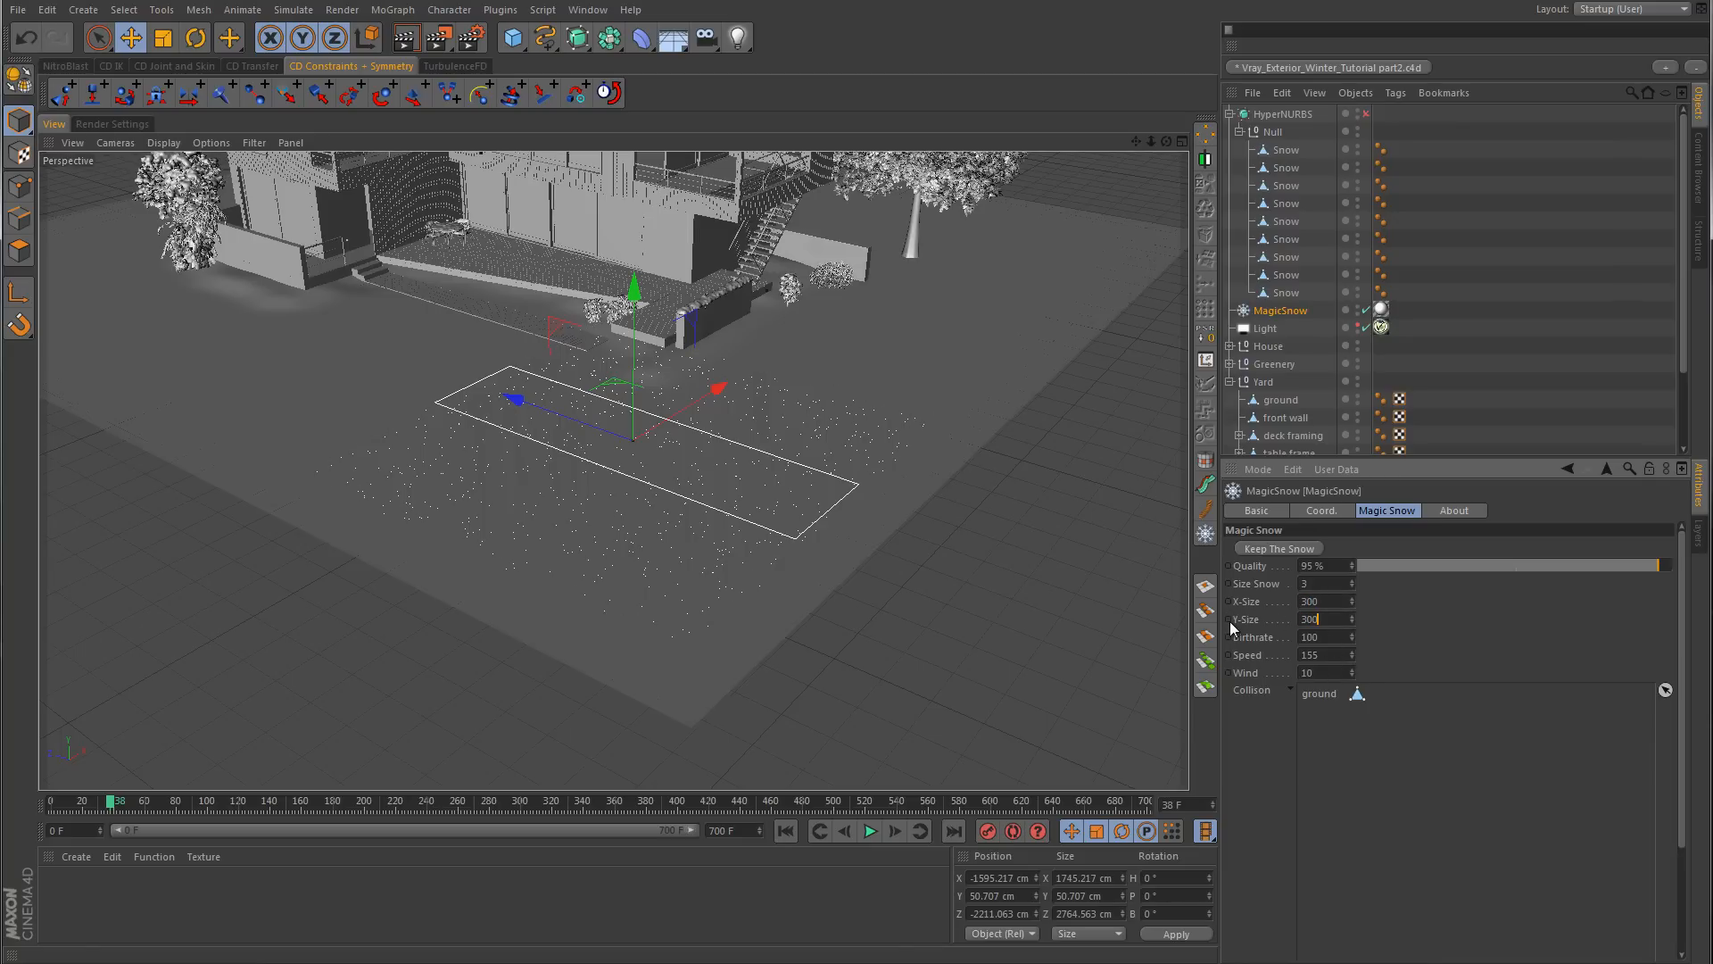
{"action": "key", "text": "Return"}
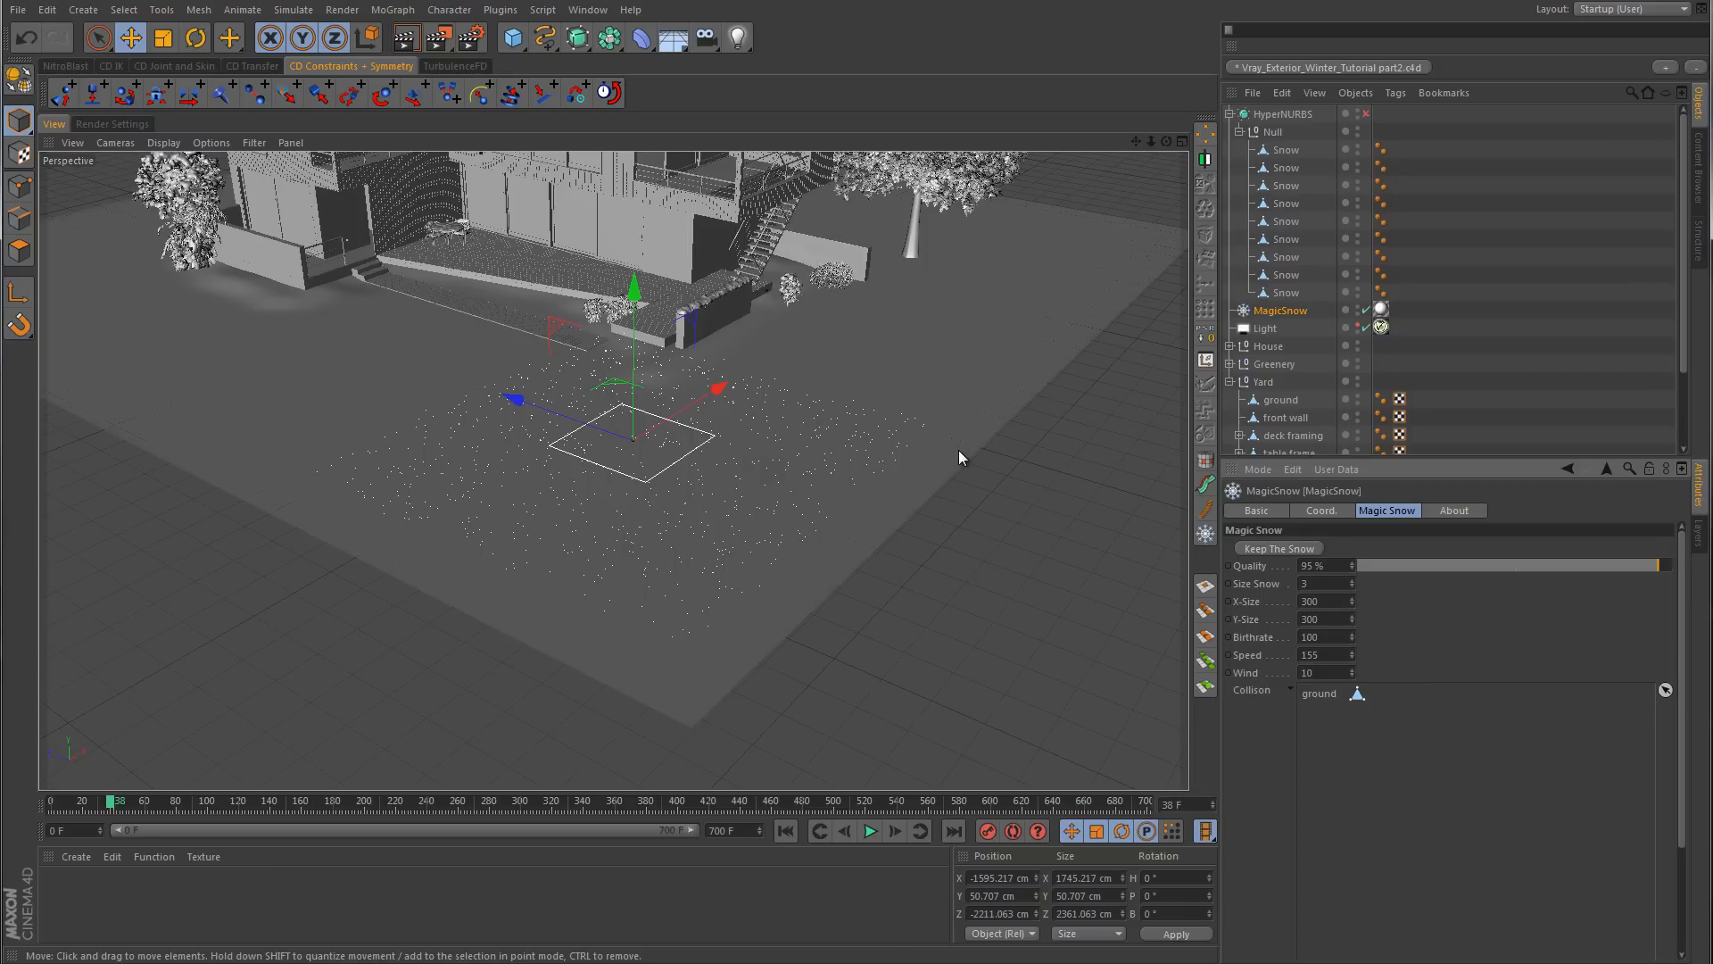
{"action": "left_click", "coordinate": [786, 831]}
- Place the emitter over the ground beside the snow-capped front wall and raise it to a height of about 111 cm
{"action": "middle_click", "coordinate": [973, 396]}
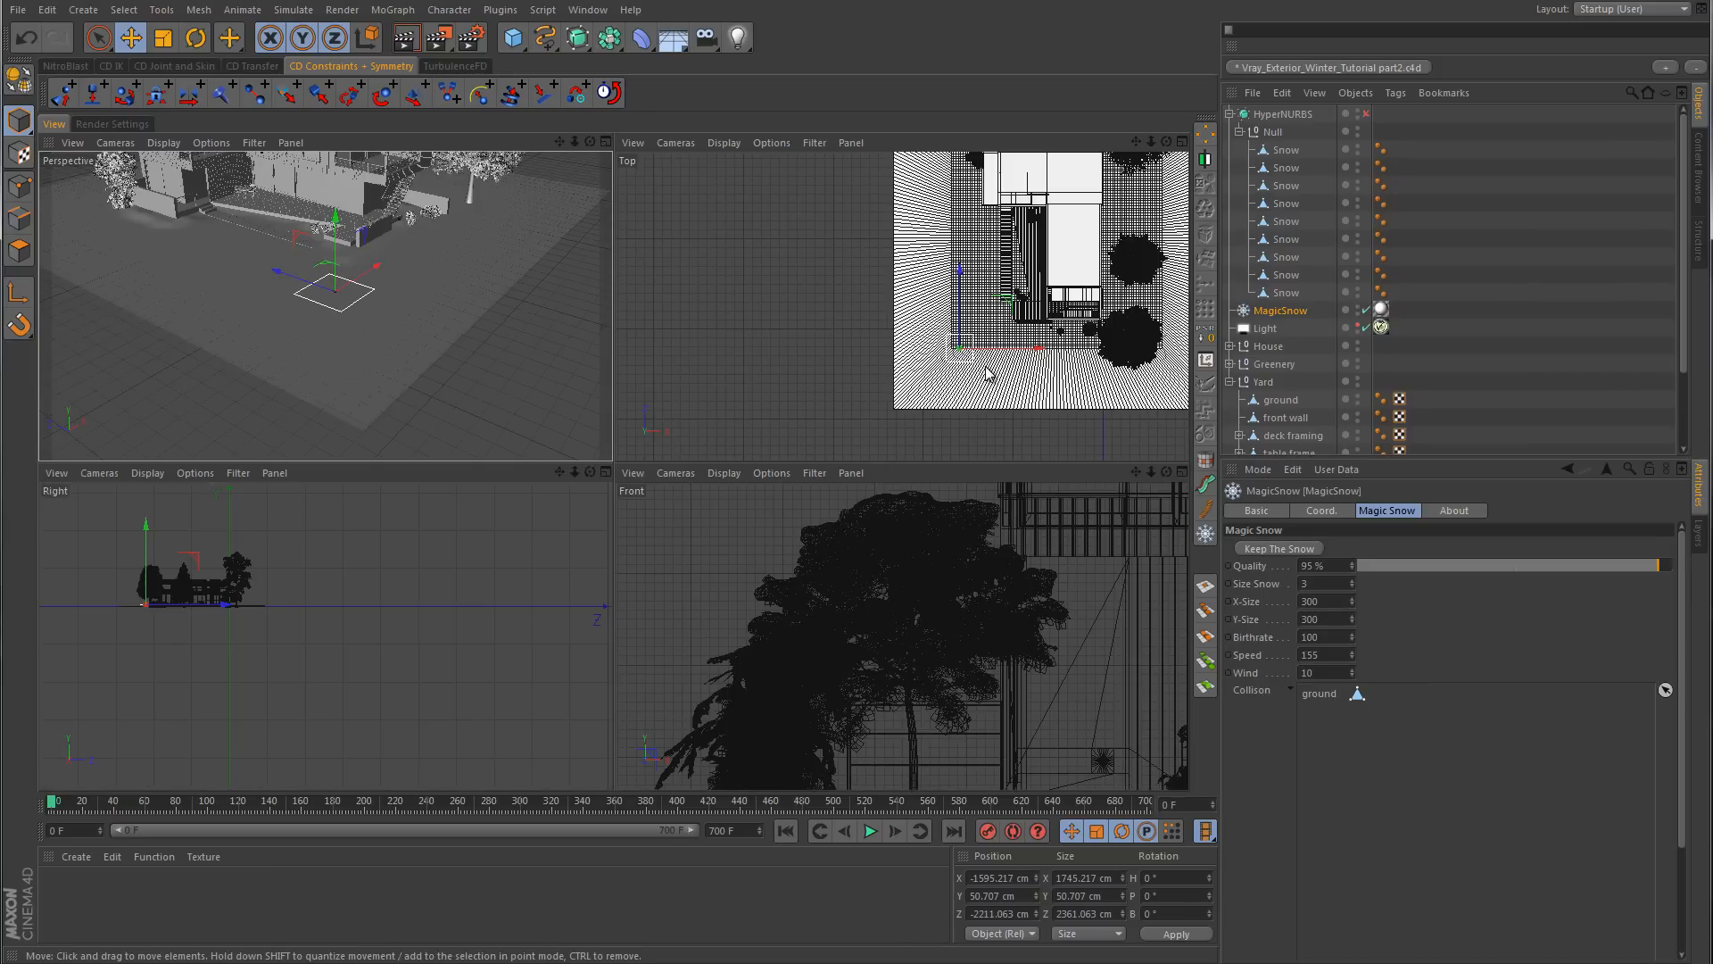
{"action": "middle_click", "coordinate": [986, 386]}
{"action": "scroll", "coordinate": [891, 517], "scroll_direction": "up", "scroll_amount": 5}
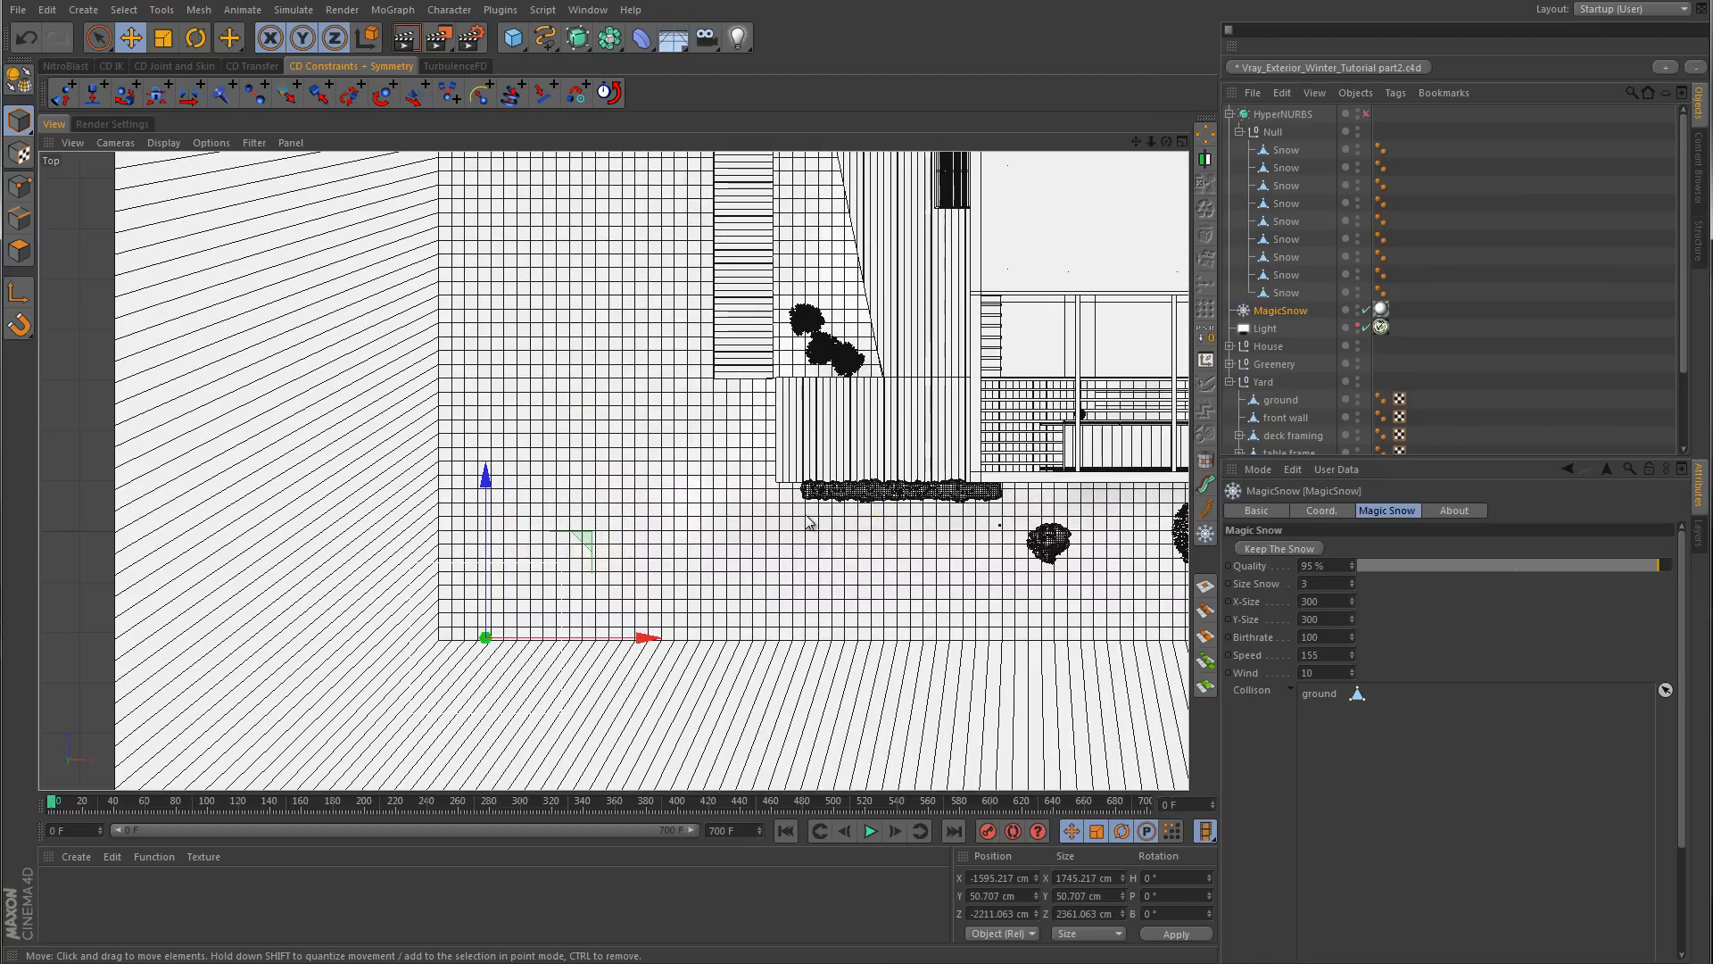
{"action": "left_click_drag", "start_coordinate": [588, 540], "coordinate": [982, 476]}
{"action": "middle_click", "coordinate": [986, 413]}
{"action": "middle_click", "coordinate": [445, 361]}
{"action": "right_click_drag", "start_coordinate": [788, 323], "coordinate": [1161, 315], "text": "alt"}
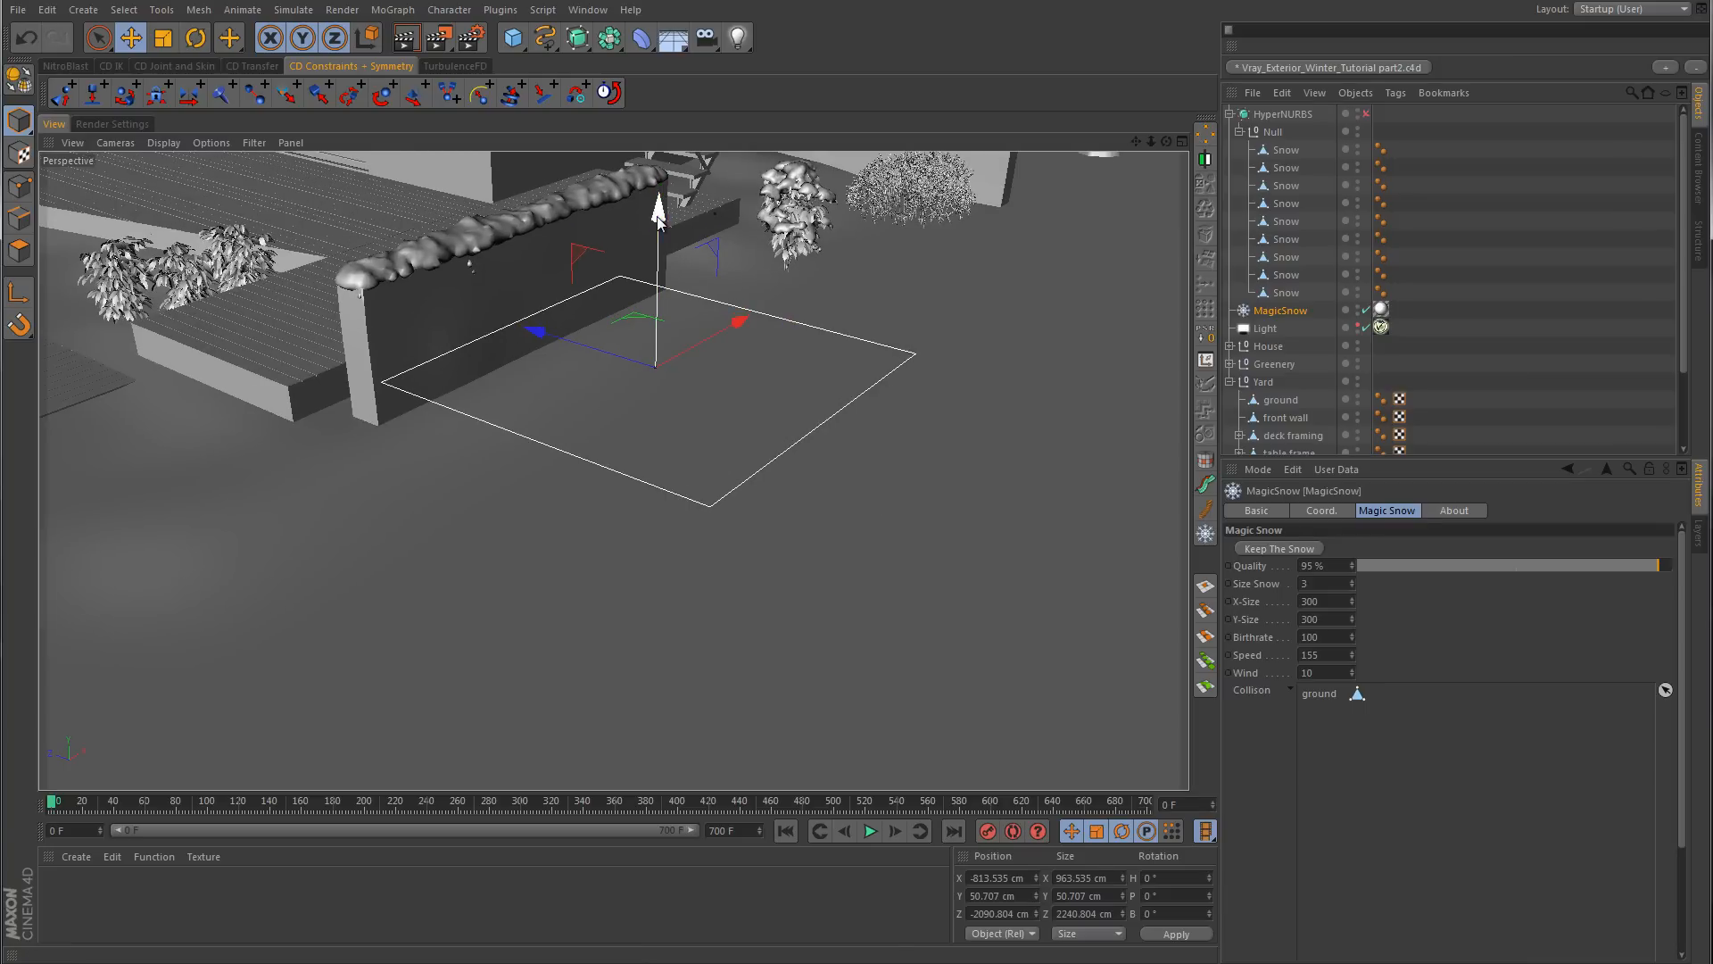
{"action": "left_click_drag", "start_coordinate": [658, 217], "coordinate": [659, 148]}
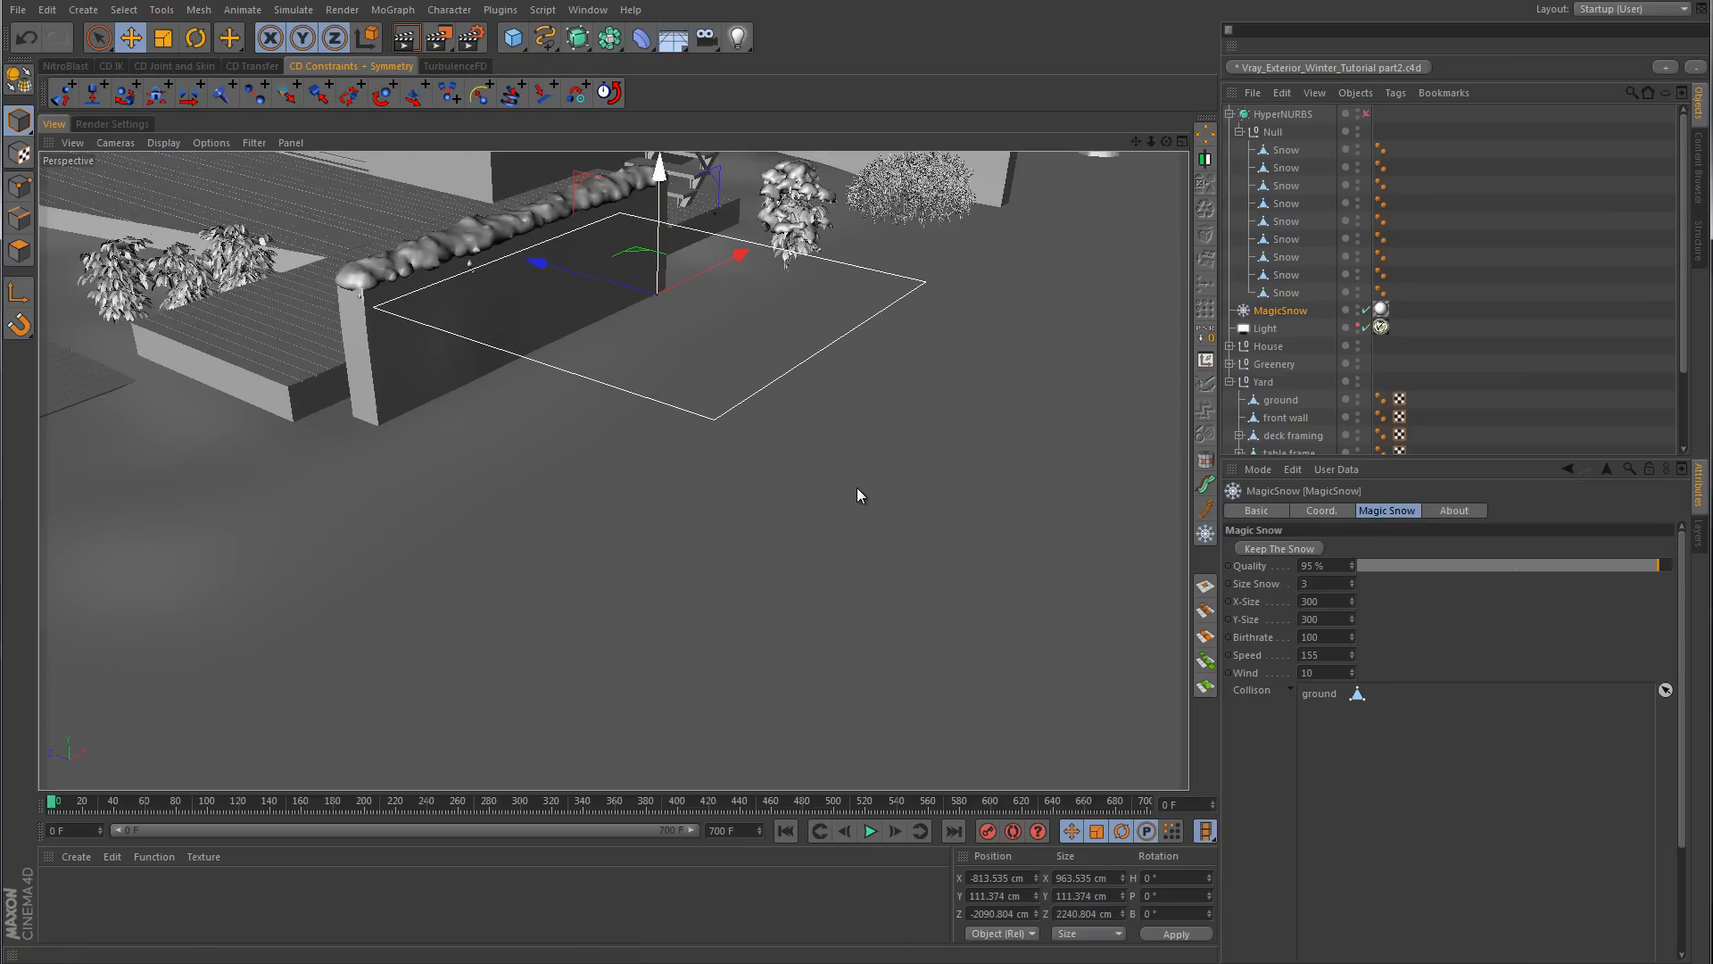
- Set Size Snow to 7 and run the snow simulation on the ground to frame 65
{"action": "left_click", "coordinate": [1353, 580]}
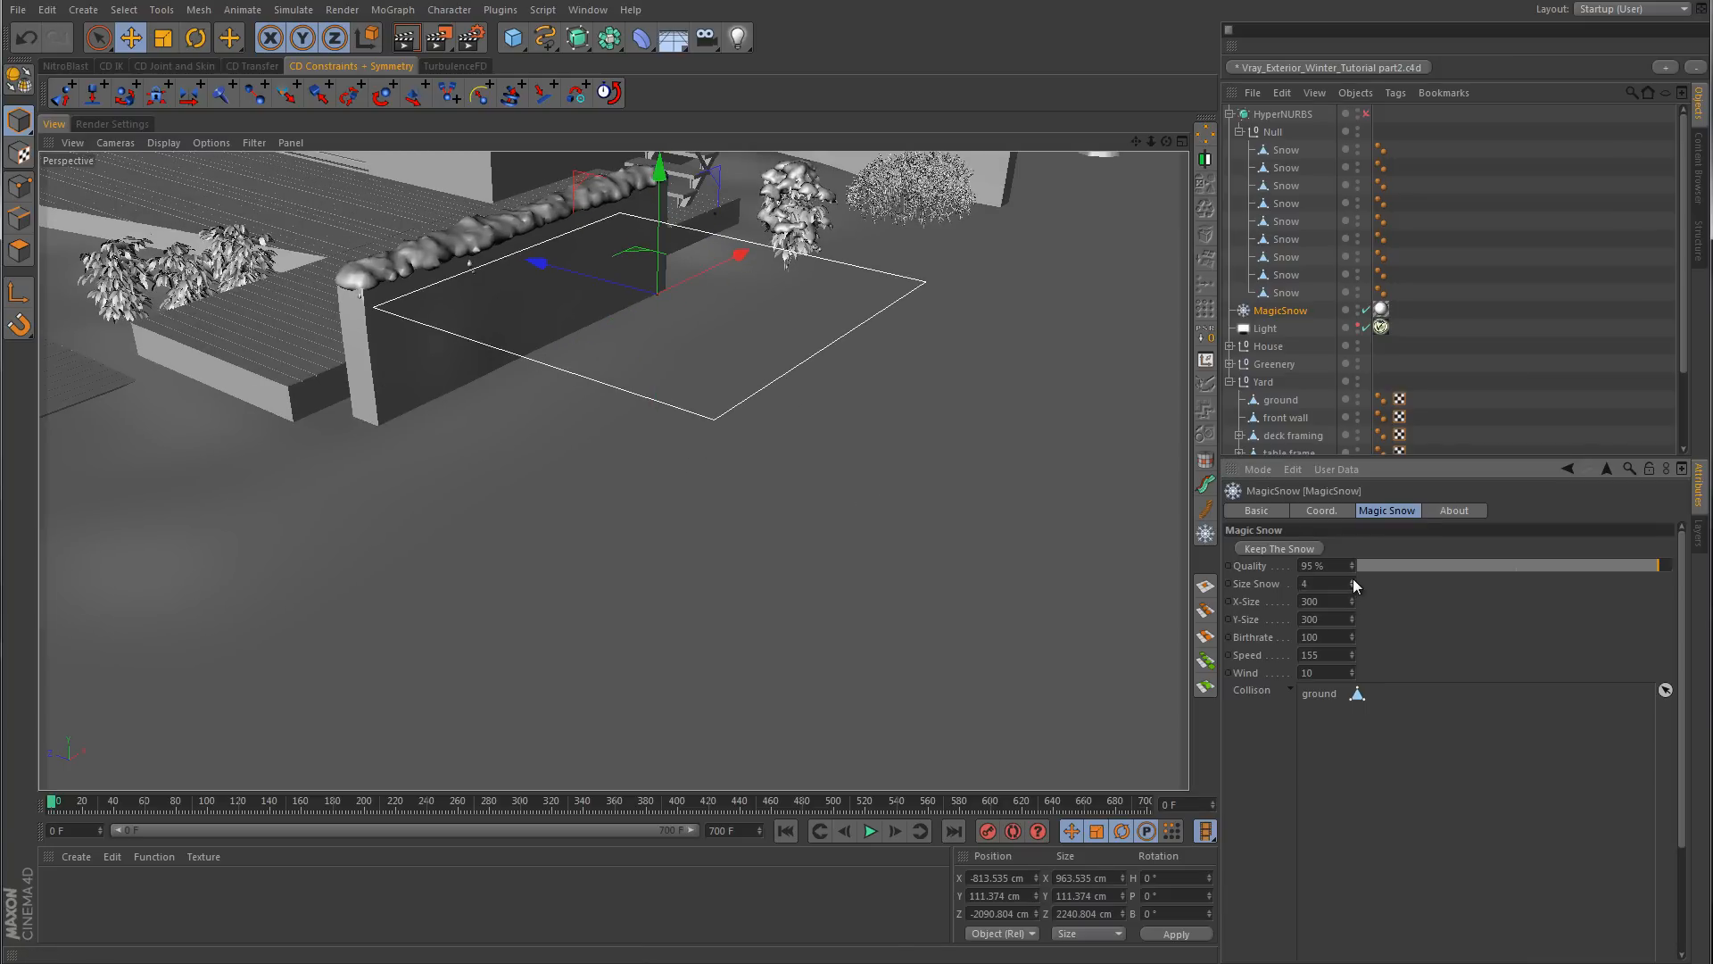
{"action": "left_click", "coordinate": [870, 831]}
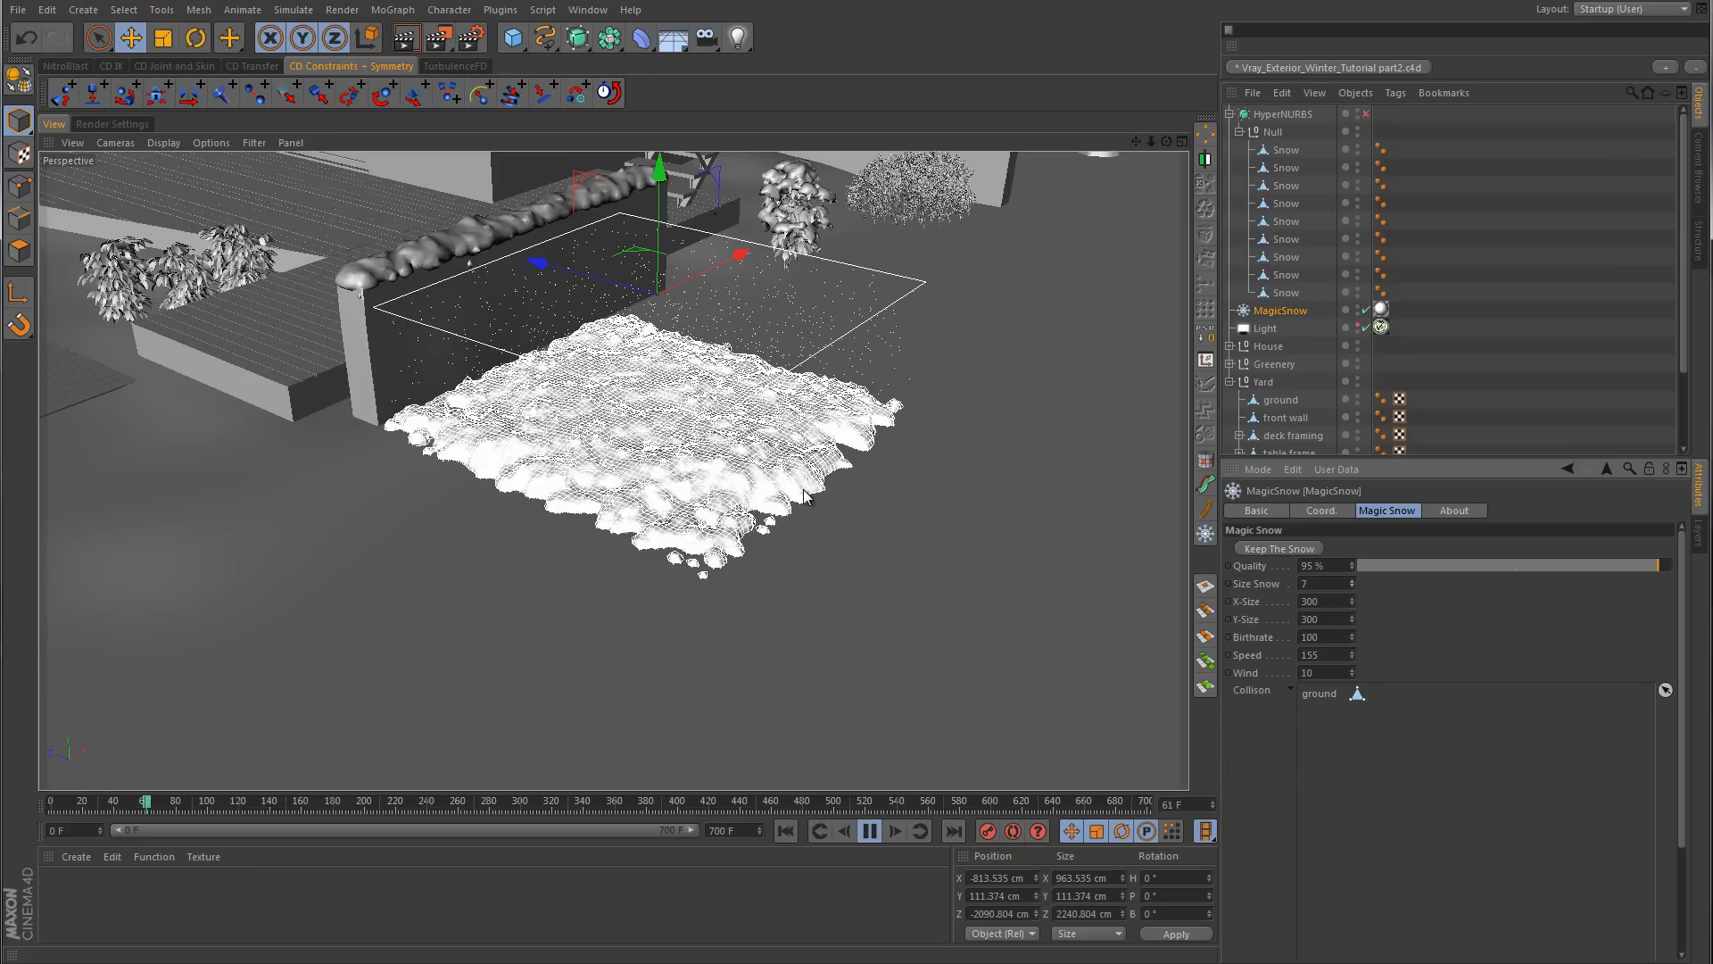
{"action": "left_click", "coordinate": [870, 831]}
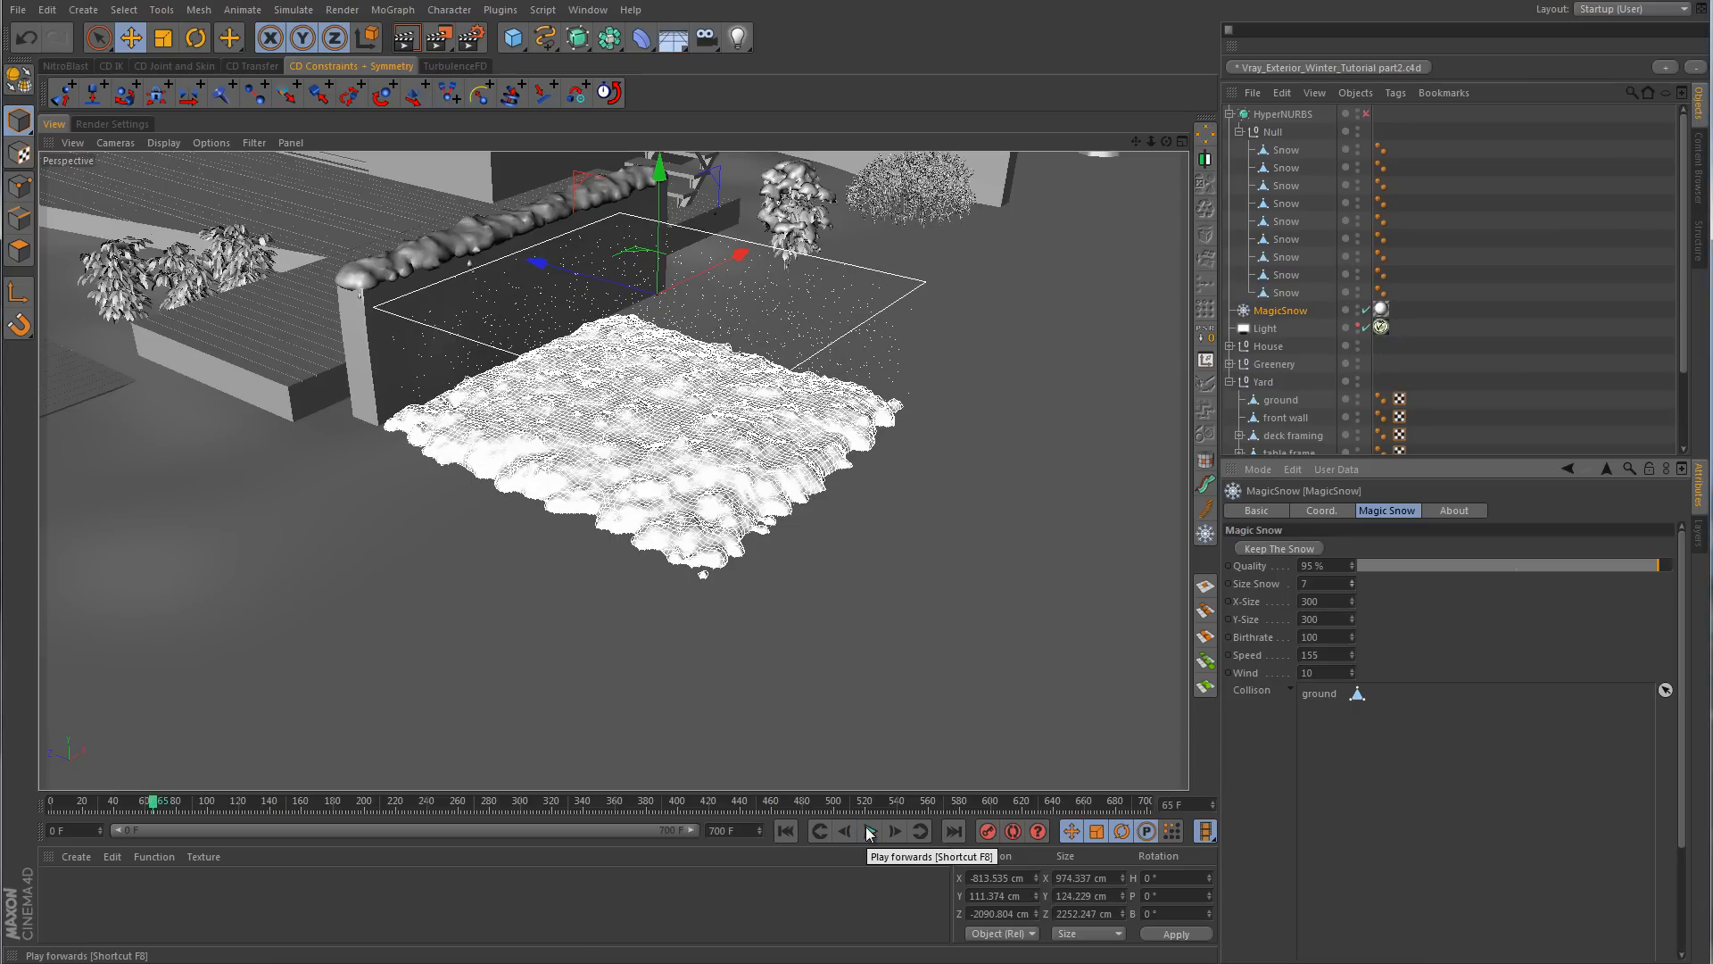
- Keep the simulated ground snow patch as a mesh and rewind the timeline
{"action": "mouse_move", "coordinate": [914, 477]}
{"action": "left_mouse_down", "text": "alt"}
{"action": "mouse_move", "coordinate": [865, 634]}
{"action": "mouse_move", "coordinate": [822, 650]}
{"action": "mouse_move", "coordinate": [563, 562]}
{"action": "mouse_move", "coordinate": [678, 558]}
{"action": "mouse_move", "coordinate": [899, 474]}
{"action": "left_mouse_up", "text": "alt"}
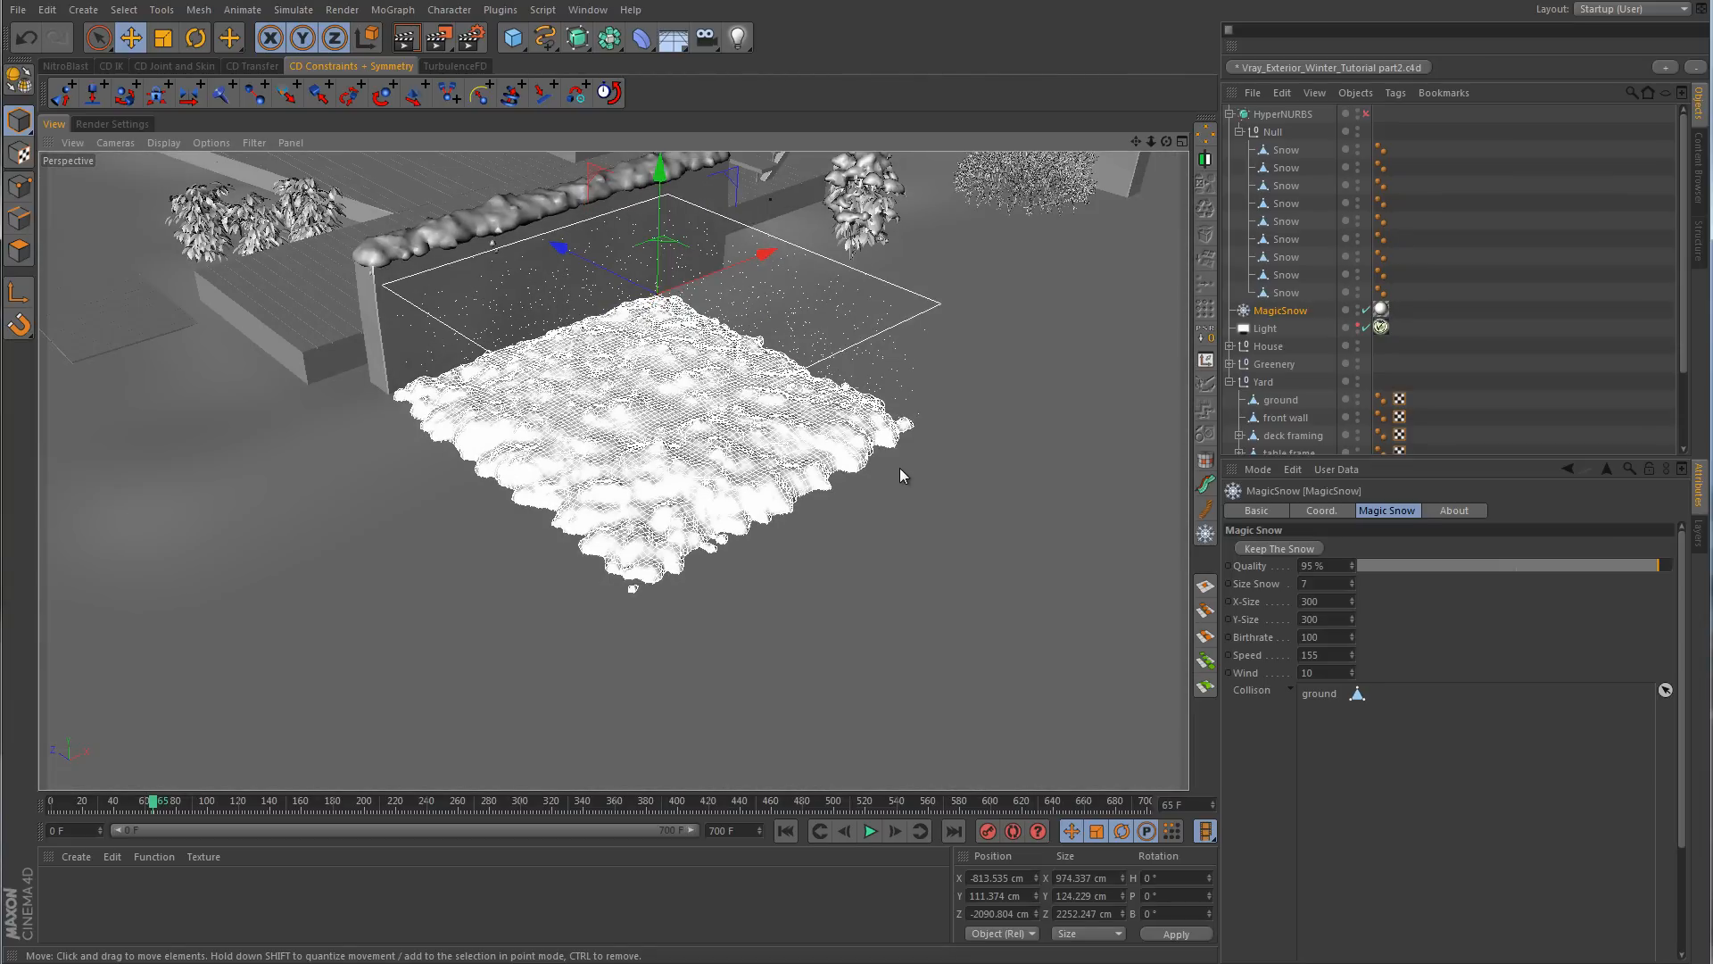
{"action": "left_click", "coordinate": [1297, 549]}
{"action": "left_click", "coordinate": [787, 830]}
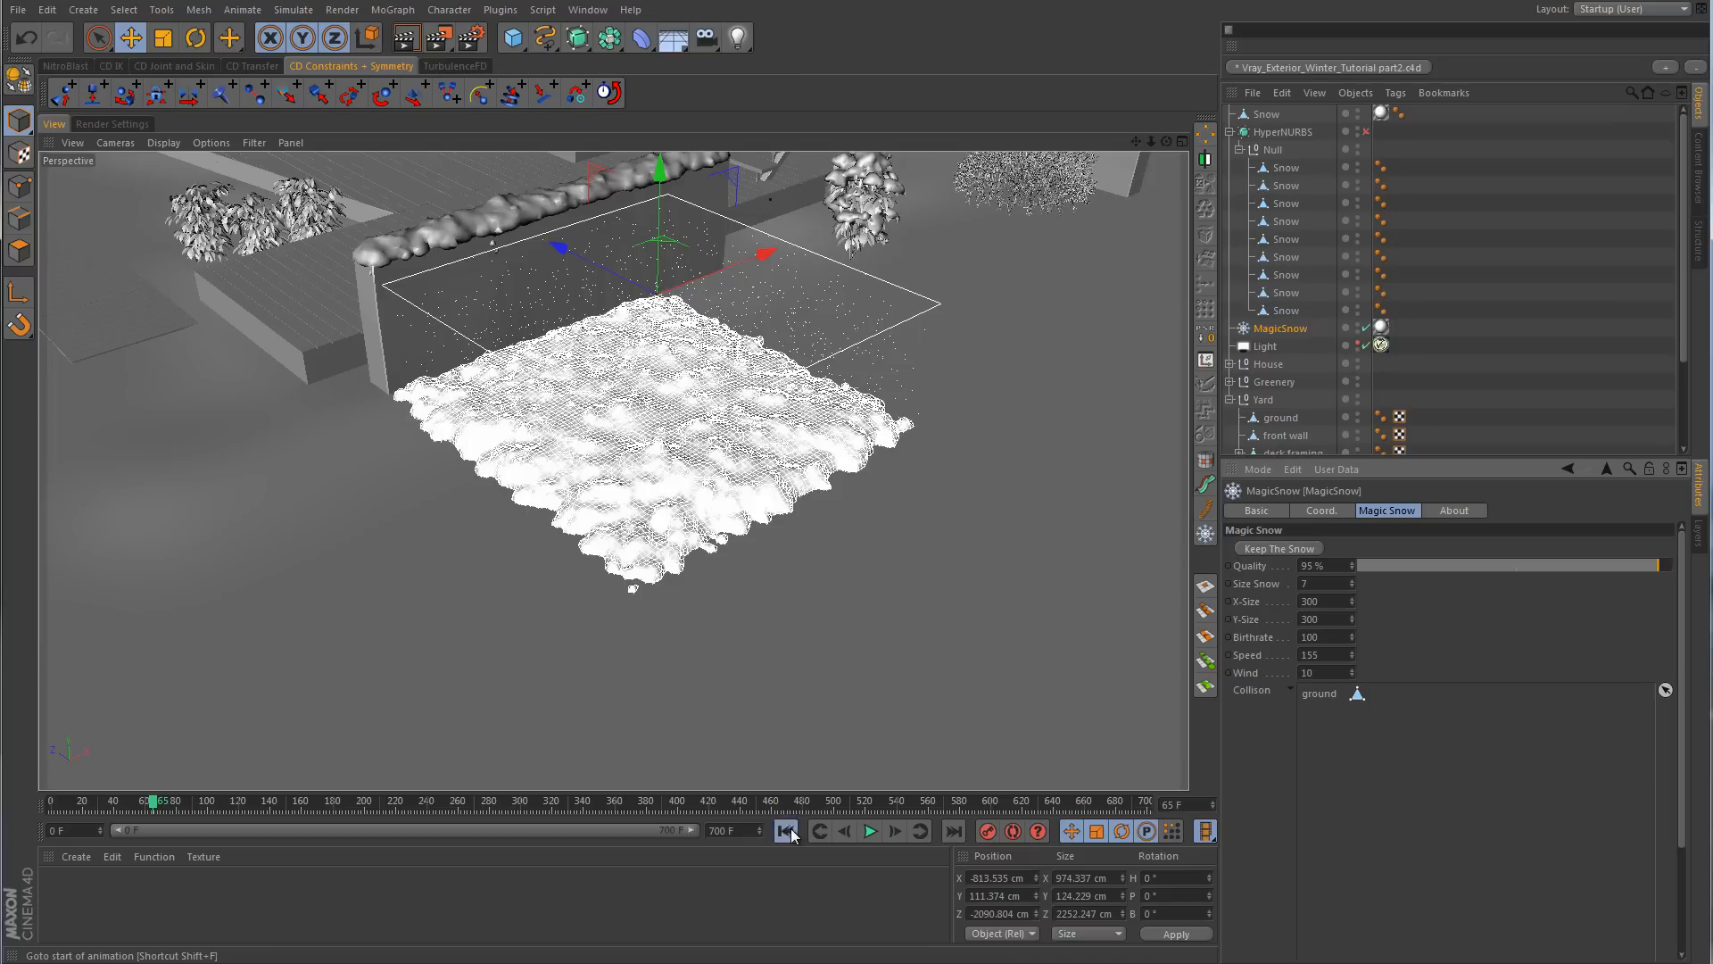
- Move the MagicSnow emitter along Z to about -2407 cm, just beyond the front edge of the kept ground snow patch
{"action": "middle_click", "coordinate": [956, 371]}
{"action": "middle_click", "coordinate": [957, 371]}
{"action": "middle_click_drag", "start_coordinate": [959, 596], "coordinate": [745, 428], "text": "alt"}
{"action": "right_click_drag", "start_coordinate": [740, 426], "coordinate": [854, 370], "text": "alt"}
{"action": "left_click_drag", "start_coordinate": [530, 226], "coordinate": [532, 531]}
{"action": "middle_click_drag", "start_coordinate": [758, 450], "coordinate": [855, 264], "text": "alt"}
{"action": "left_click_drag", "start_coordinate": [625, 354], "coordinate": [625, 506]}
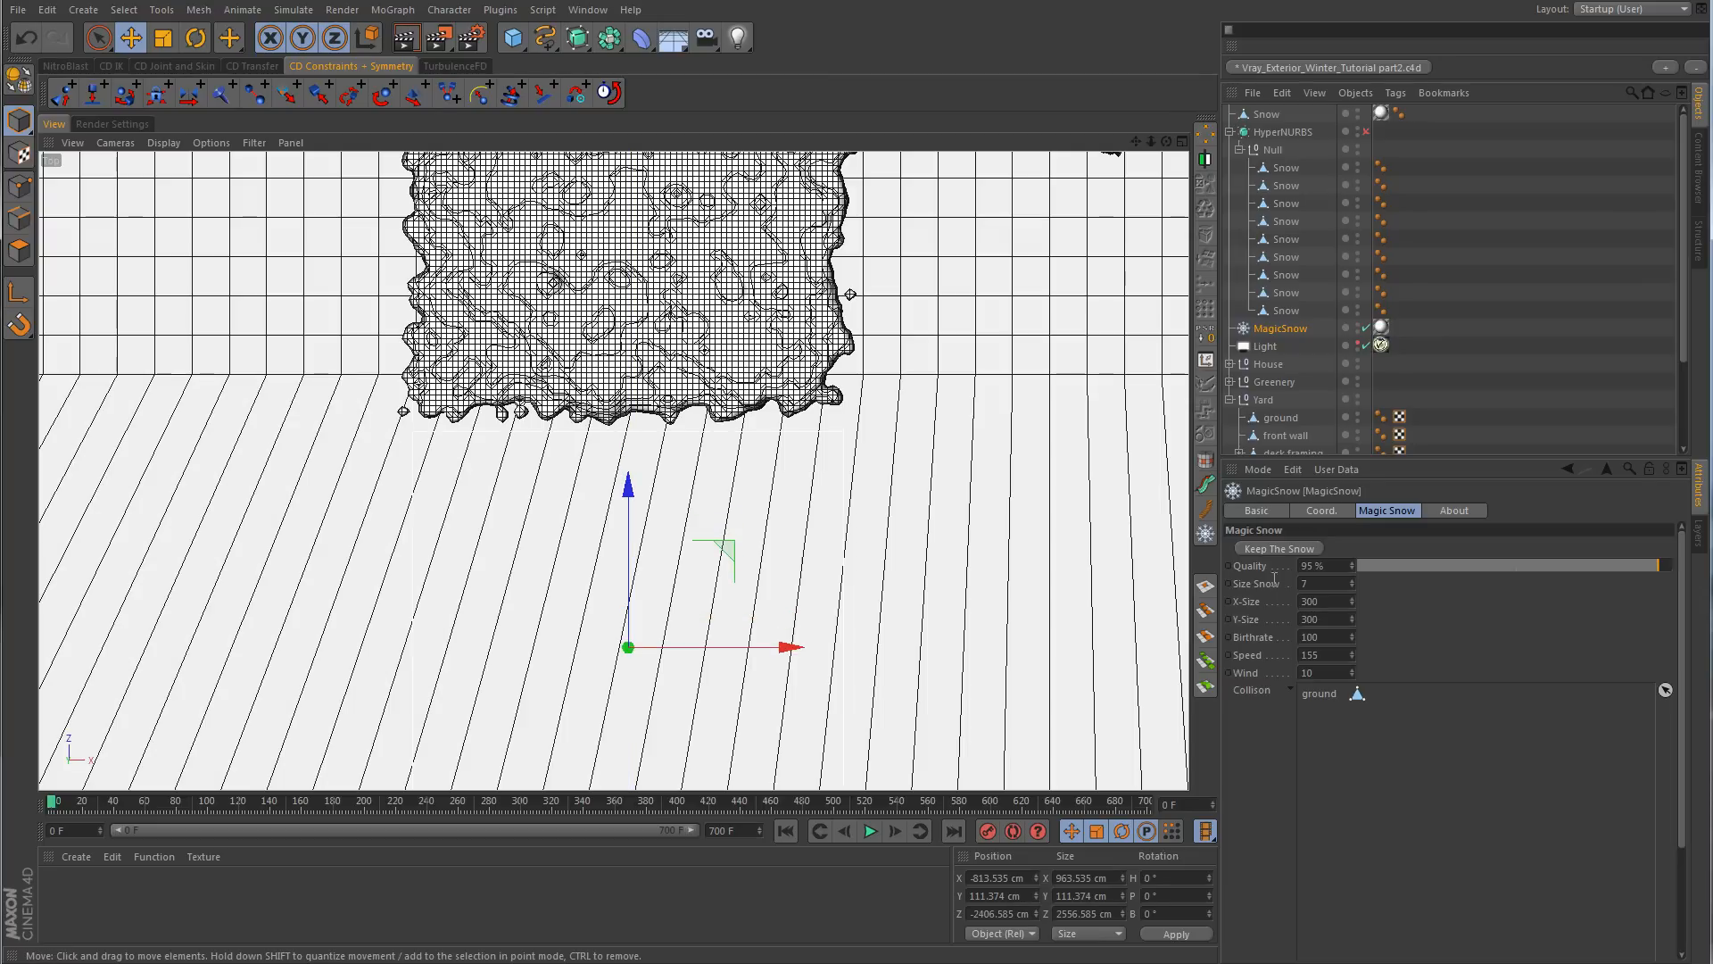
- Turn on Use Color for MagicSnow, set its display color to red, and check the emitter outline against the ground
{"action": "left_click", "coordinate": [1257, 511]}
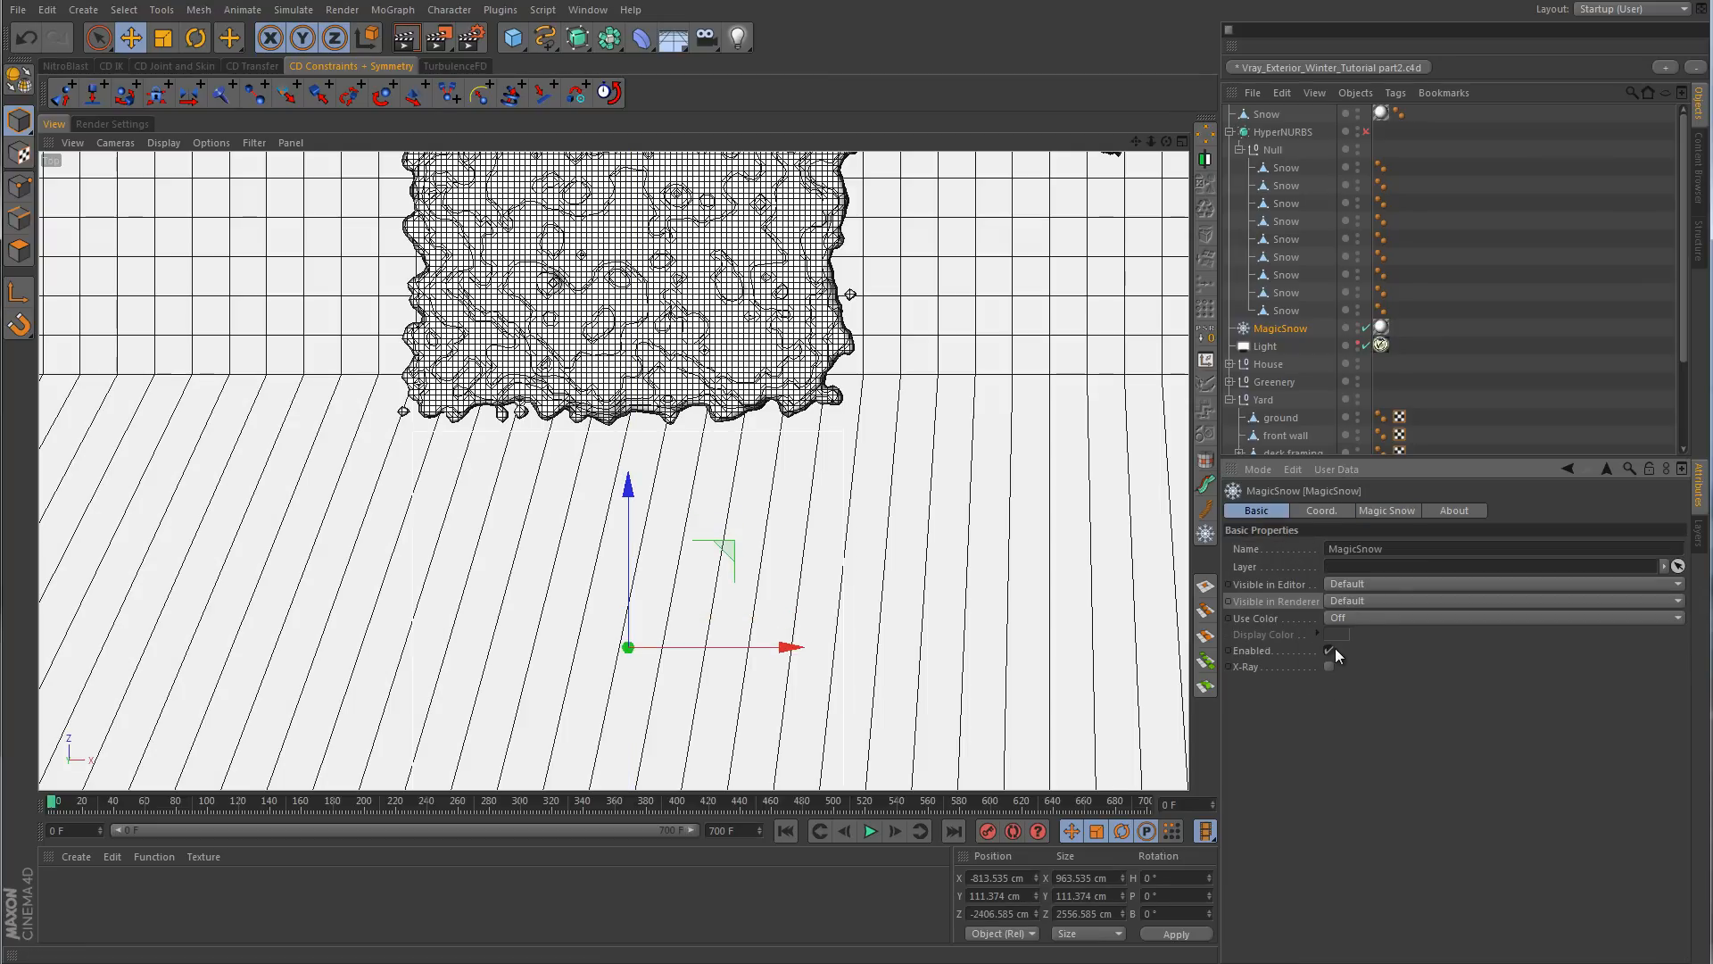
{"action": "left_click", "coordinate": [1343, 618]}
{"action": "left_click", "coordinate": [1336, 644]}
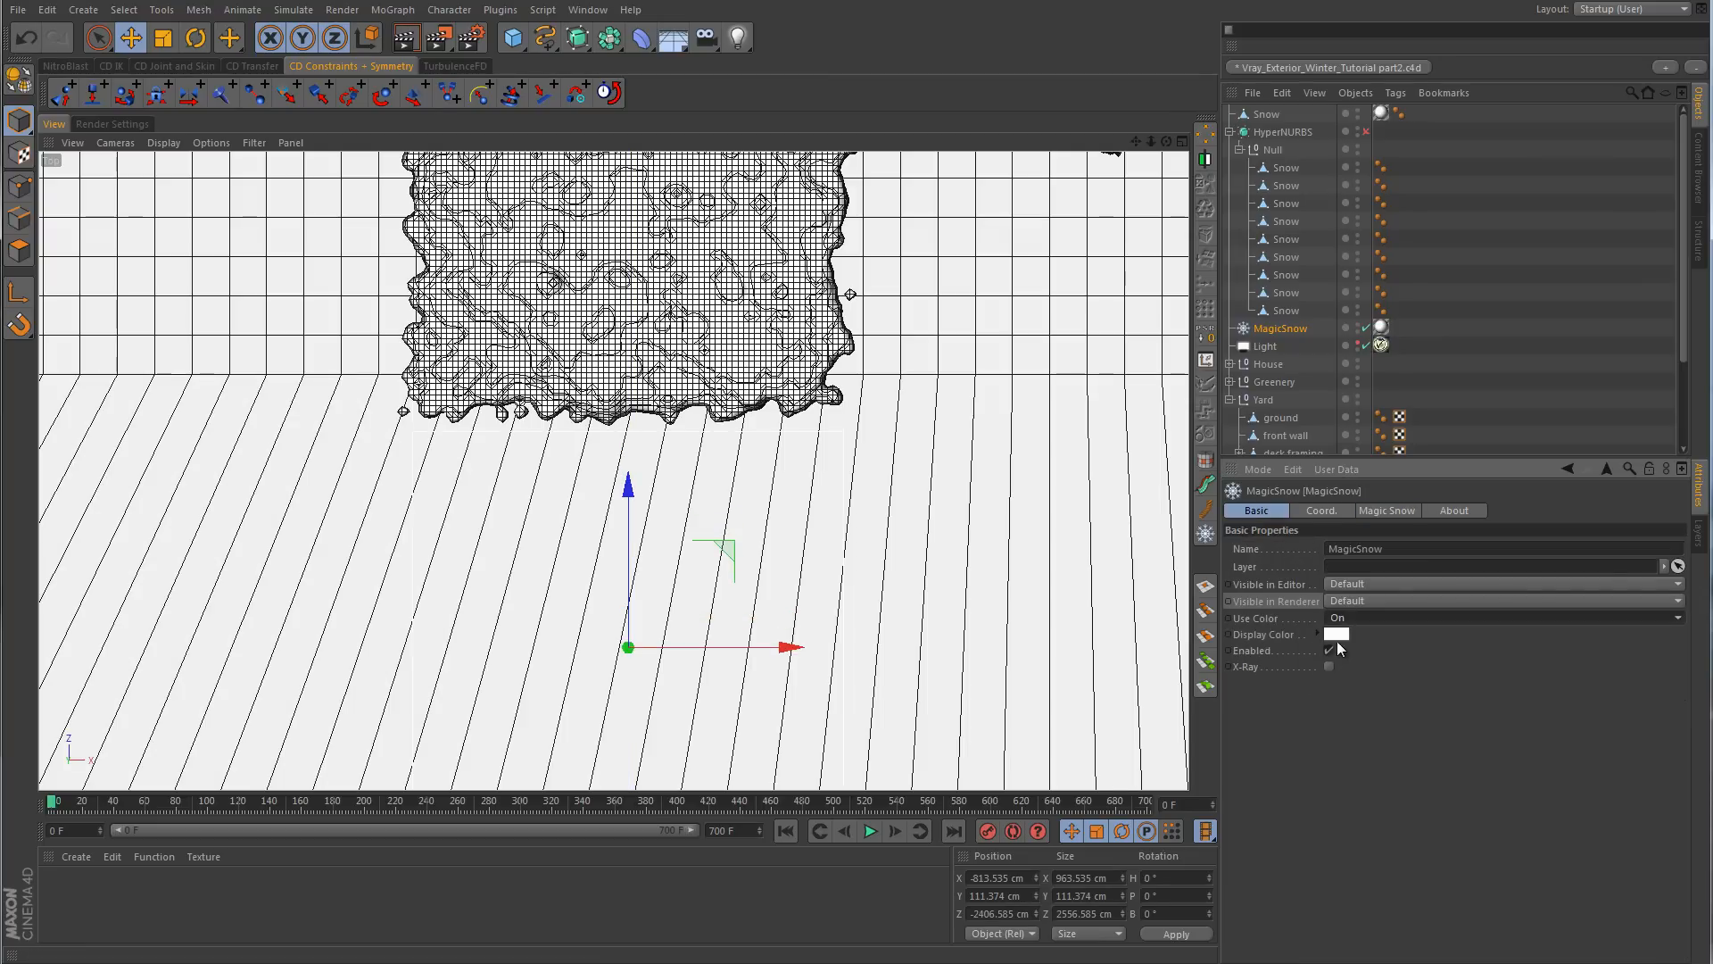
{"action": "left_click", "coordinate": [1336, 633]}
{"action": "left_click", "coordinate": [1296, 720]}
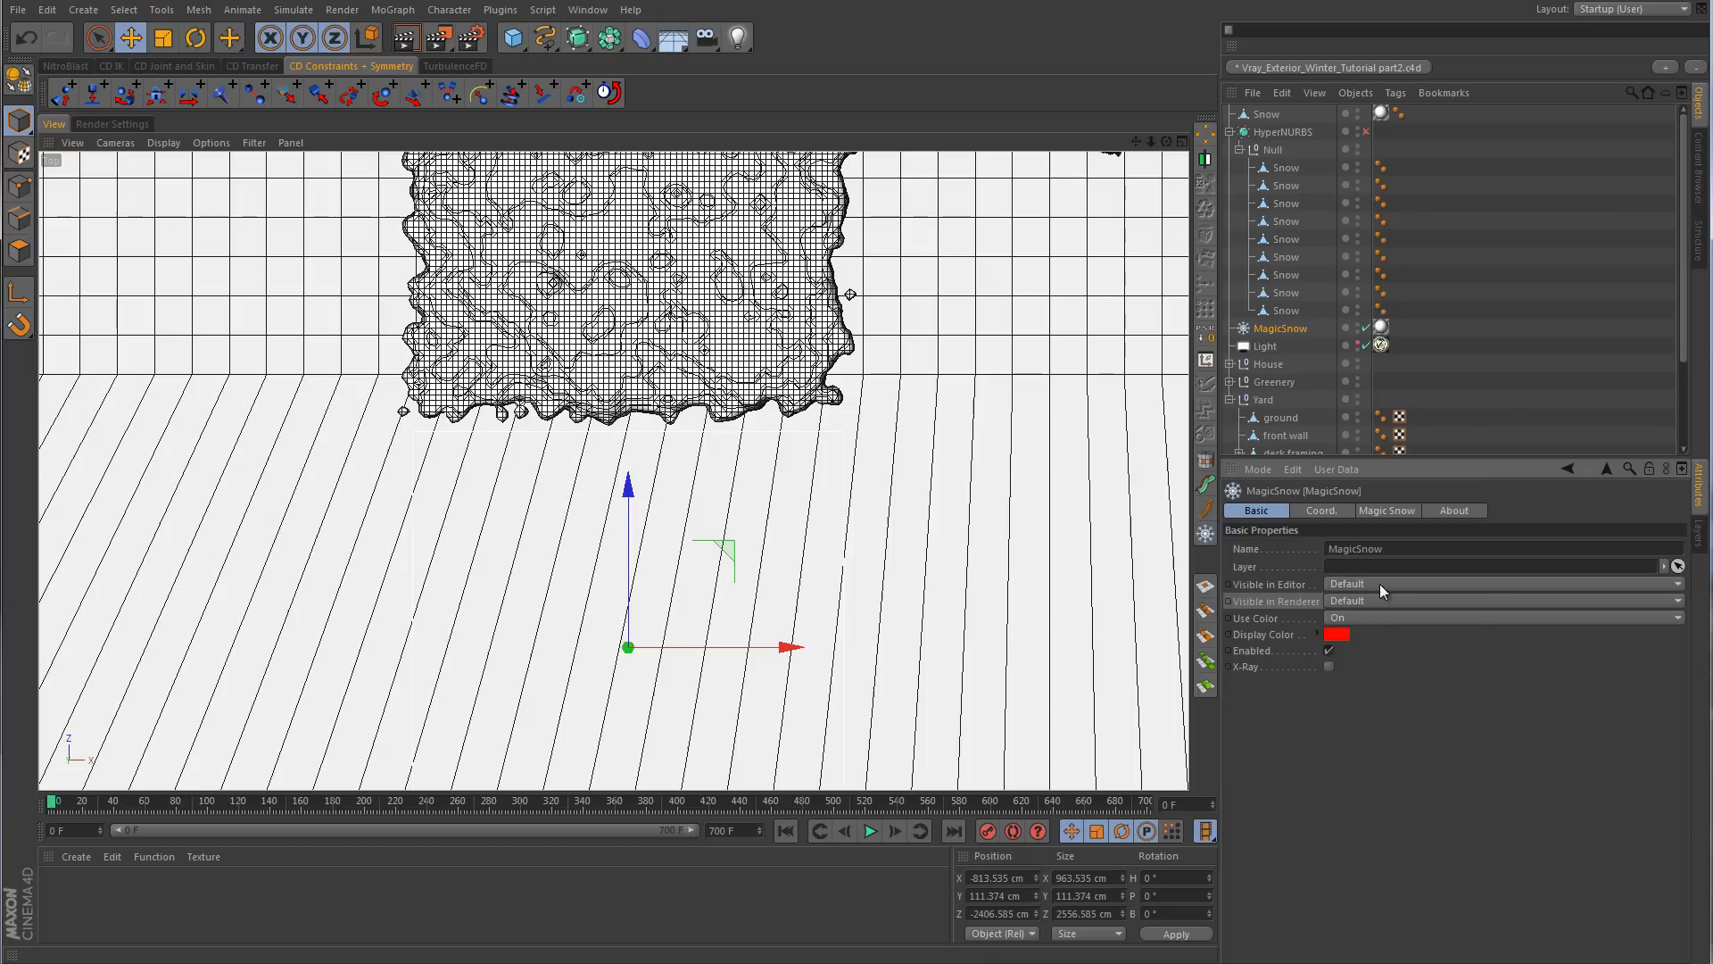
{"action": "left_click", "coordinate": [1497, 392]}
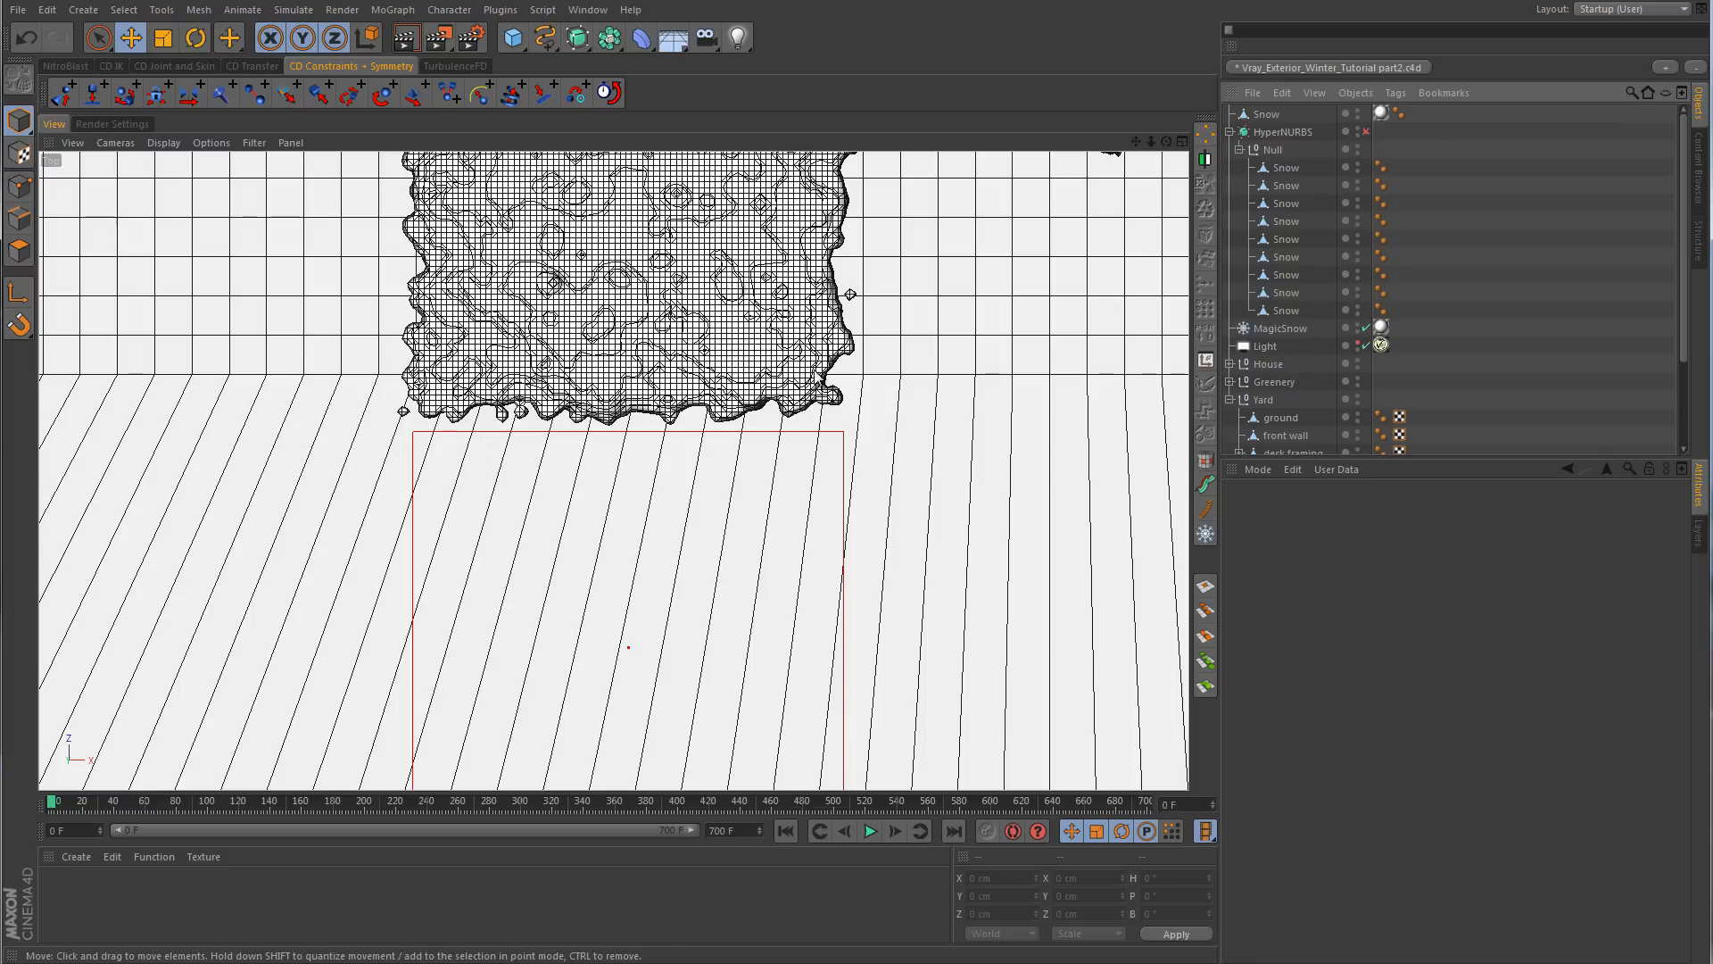
{"action": "left_click", "coordinate": [1280, 331]}
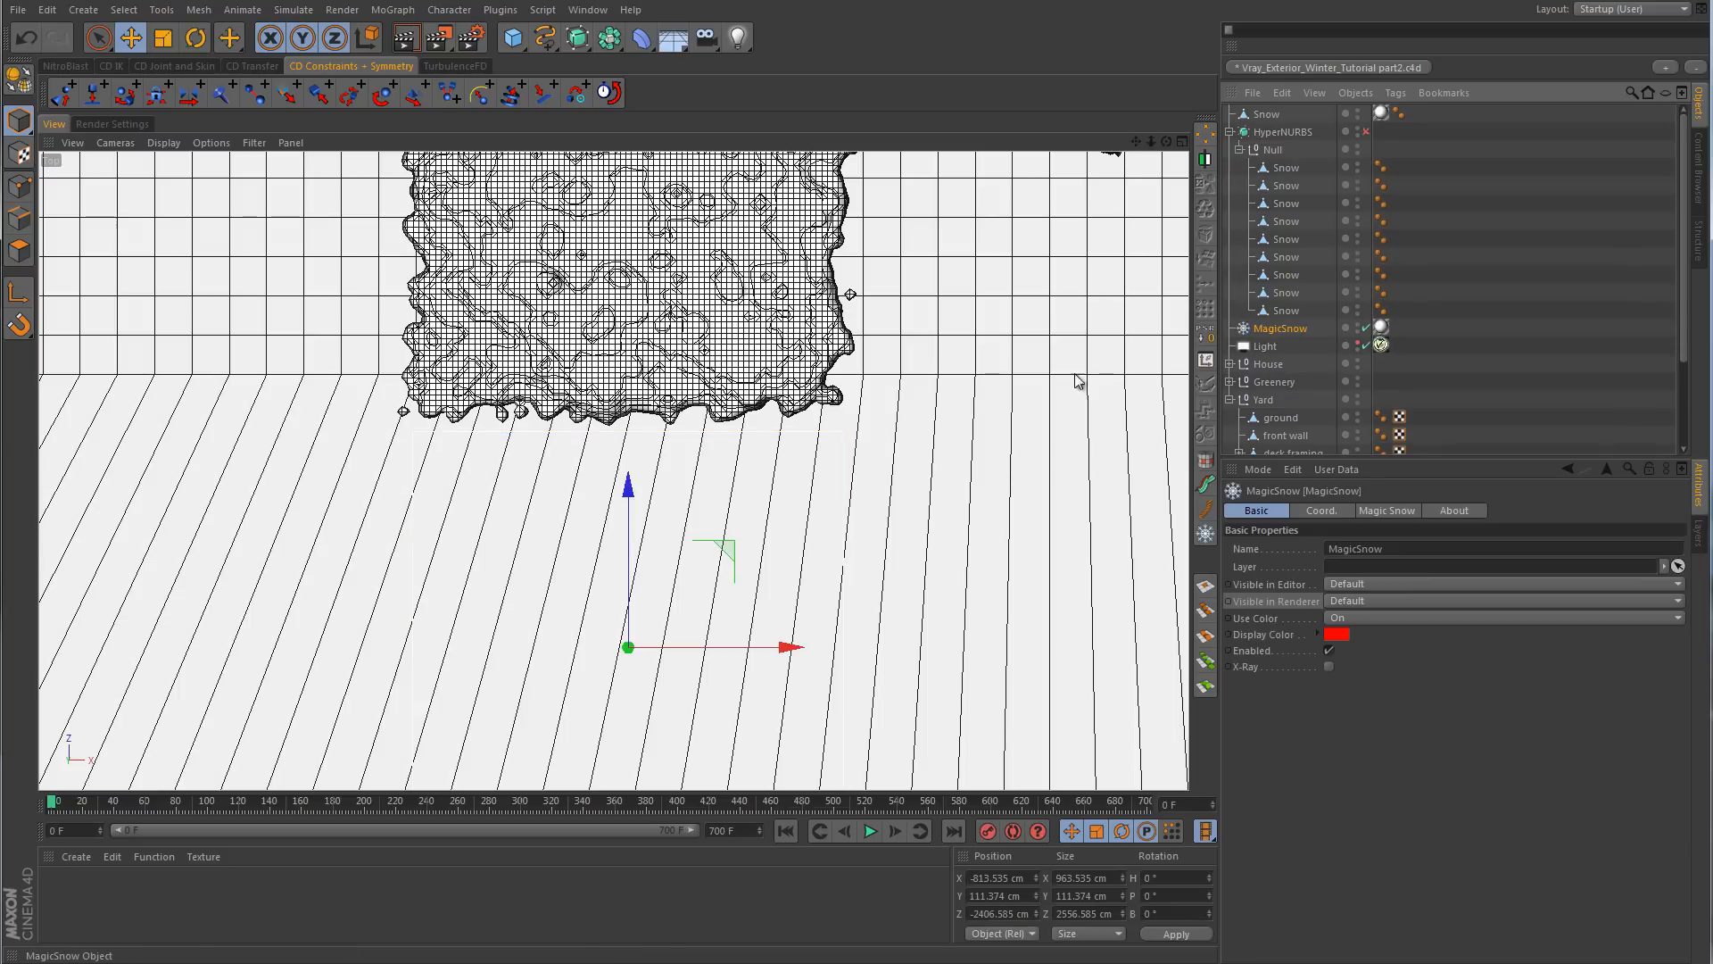
- Move the MagicSnow emitter along Z to about -2376 cm and run the ground snow simulation to frame 63
{"action": "left_click_drag", "start_coordinate": [631, 503], "coordinate": [633, 459]}
{"action": "left_click", "coordinate": [779, 457]}
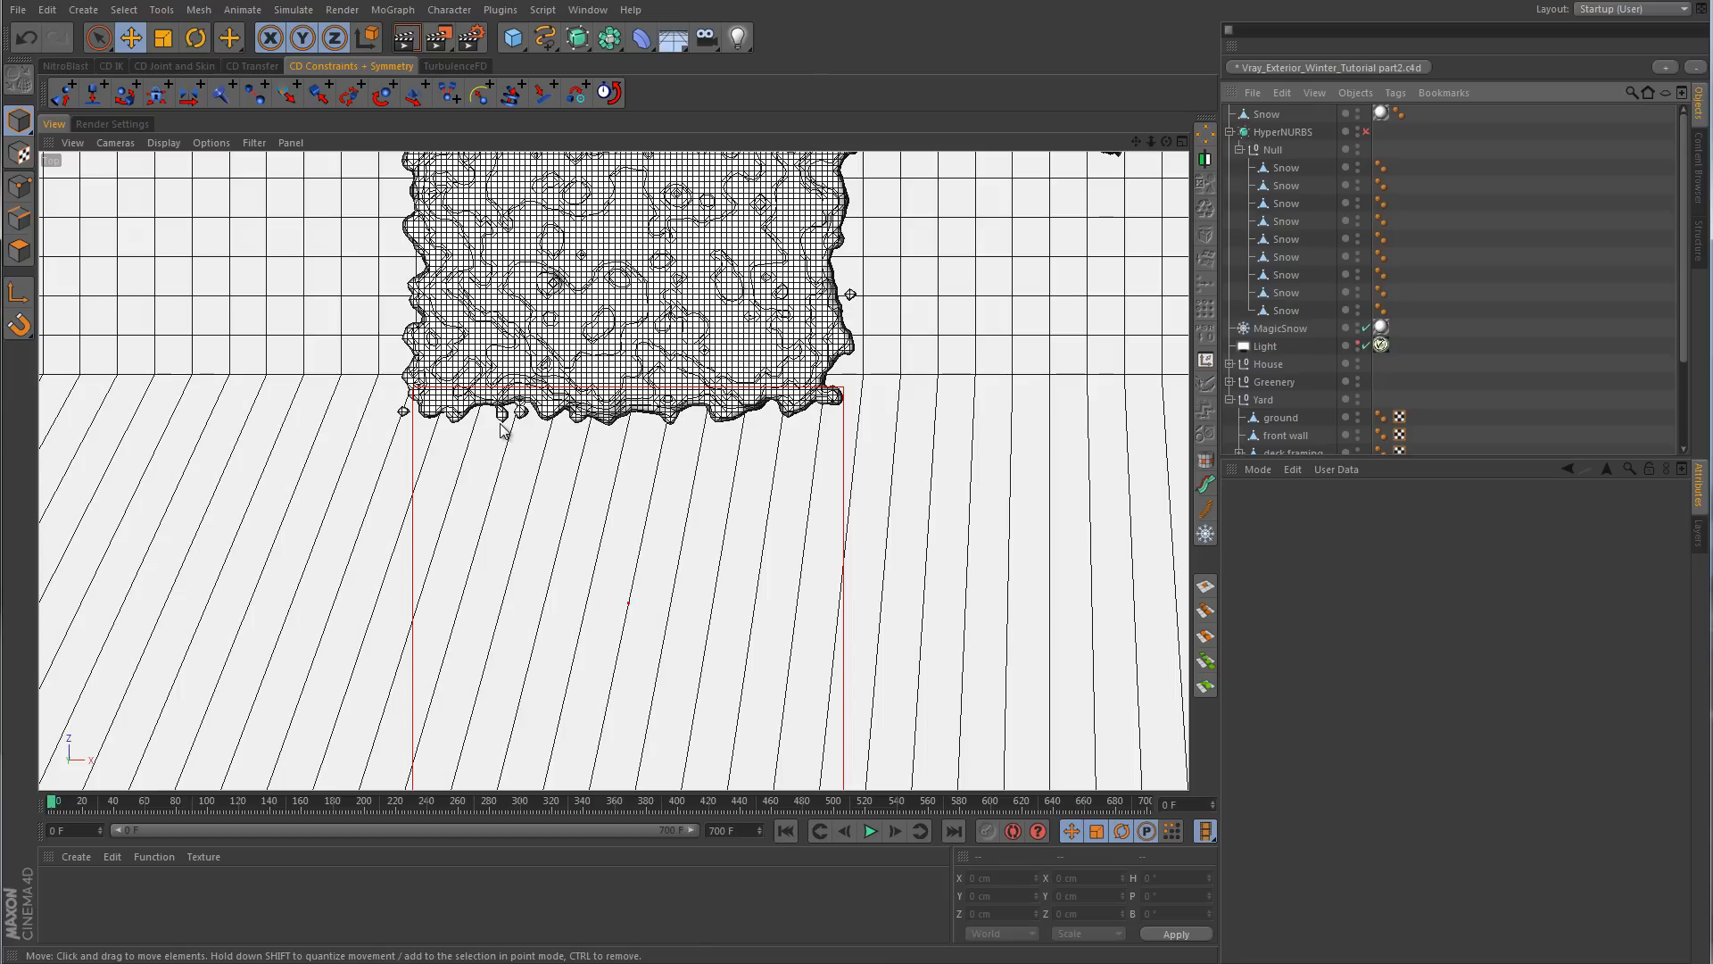
{"action": "middle_click", "coordinate": [925, 287]}
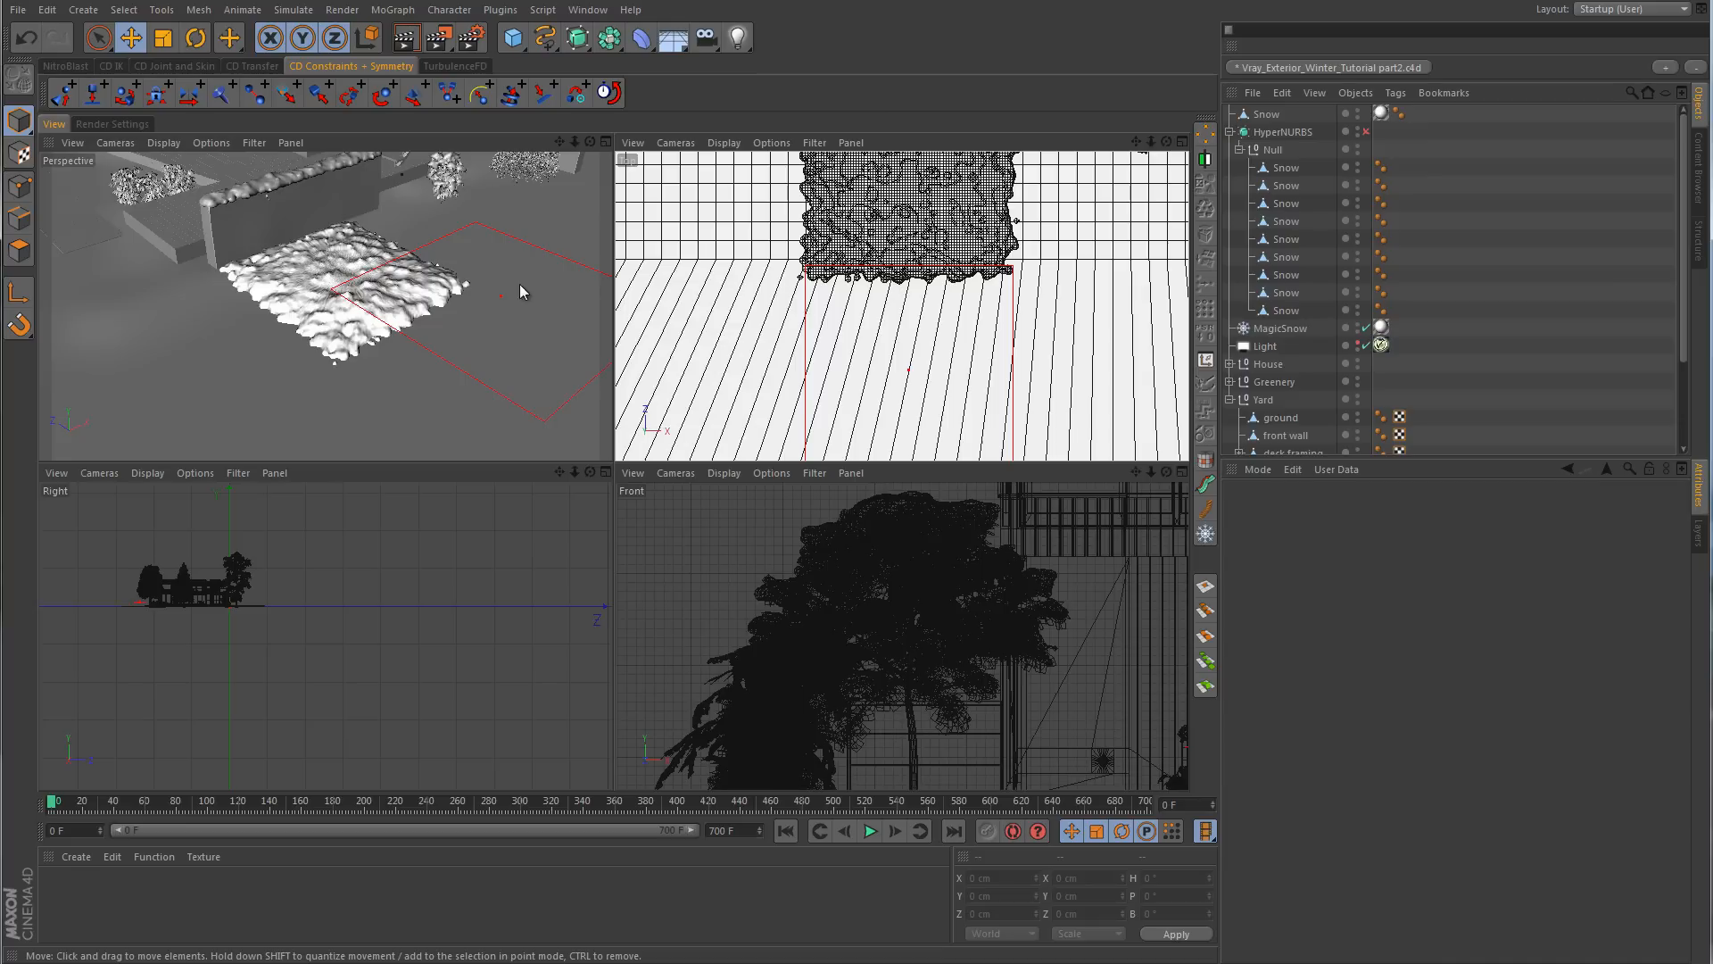
{"action": "middle_click", "coordinate": [478, 287]}
{"action": "left_click", "coordinate": [872, 832]}
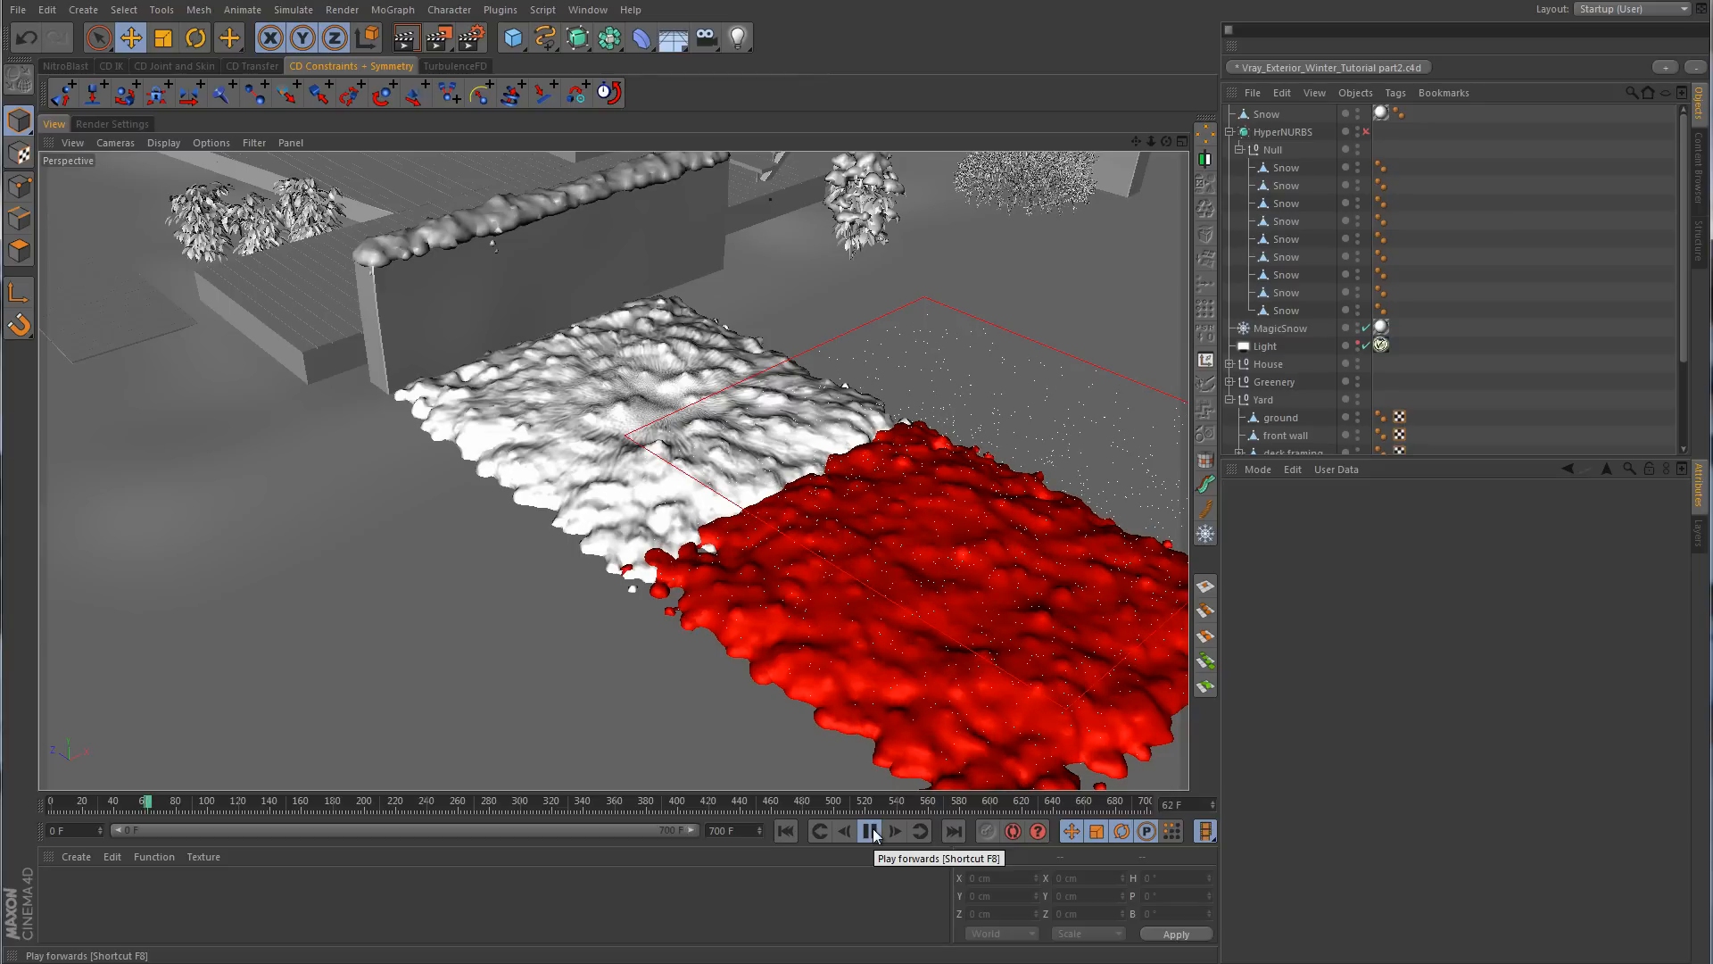
{"action": "left_click", "coordinate": [871, 831]}
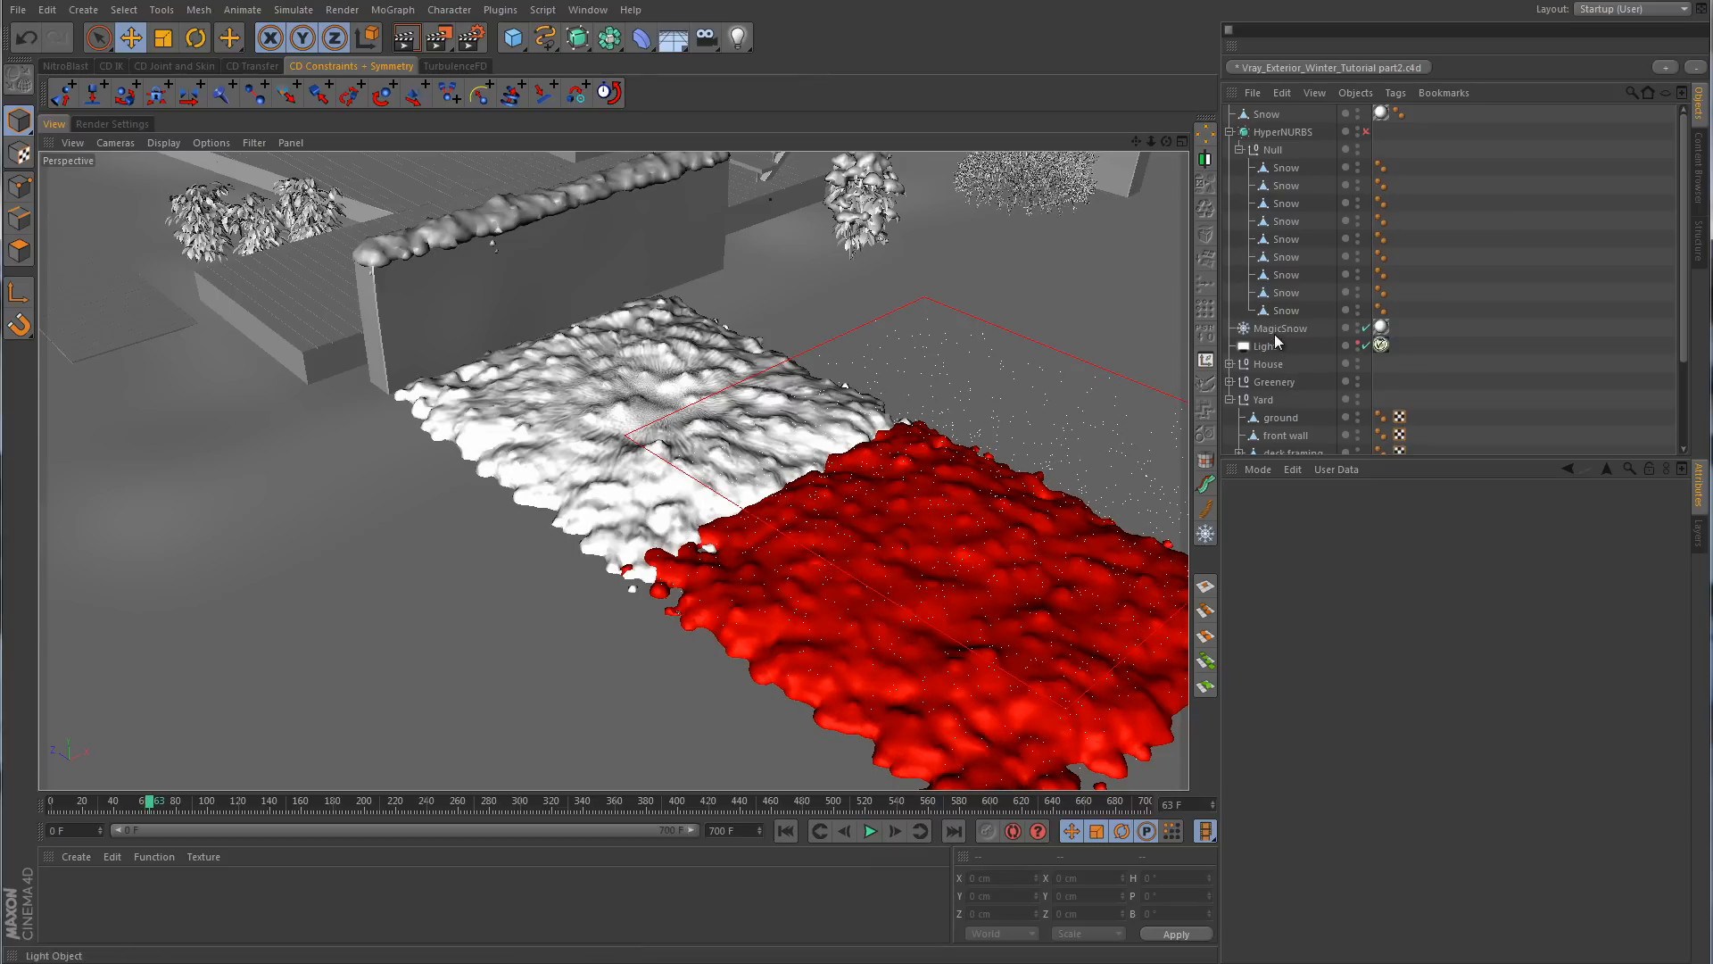
- Keep the newly simulated red ground snow as a mesh and rewind the timeline to the start
{"action": "left_click", "coordinate": [1280, 329]}
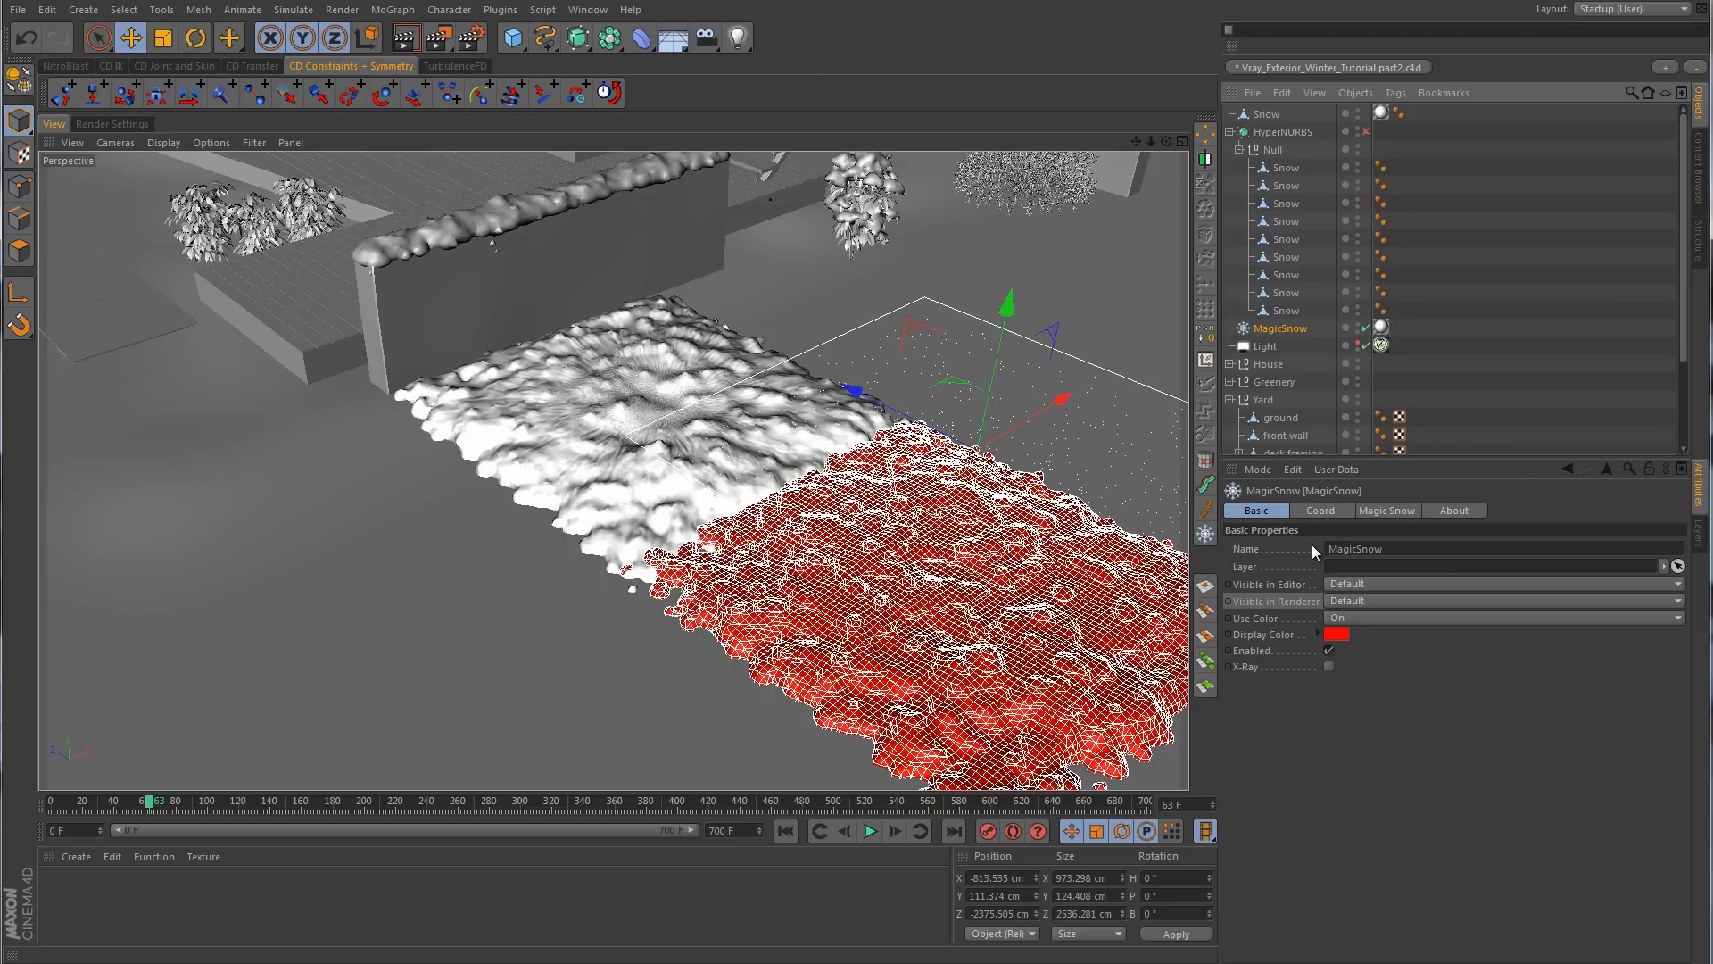
{"action": "left_click", "coordinate": [1381, 508]}
{"action": "left_click", "coordinate": [1291, 548]}
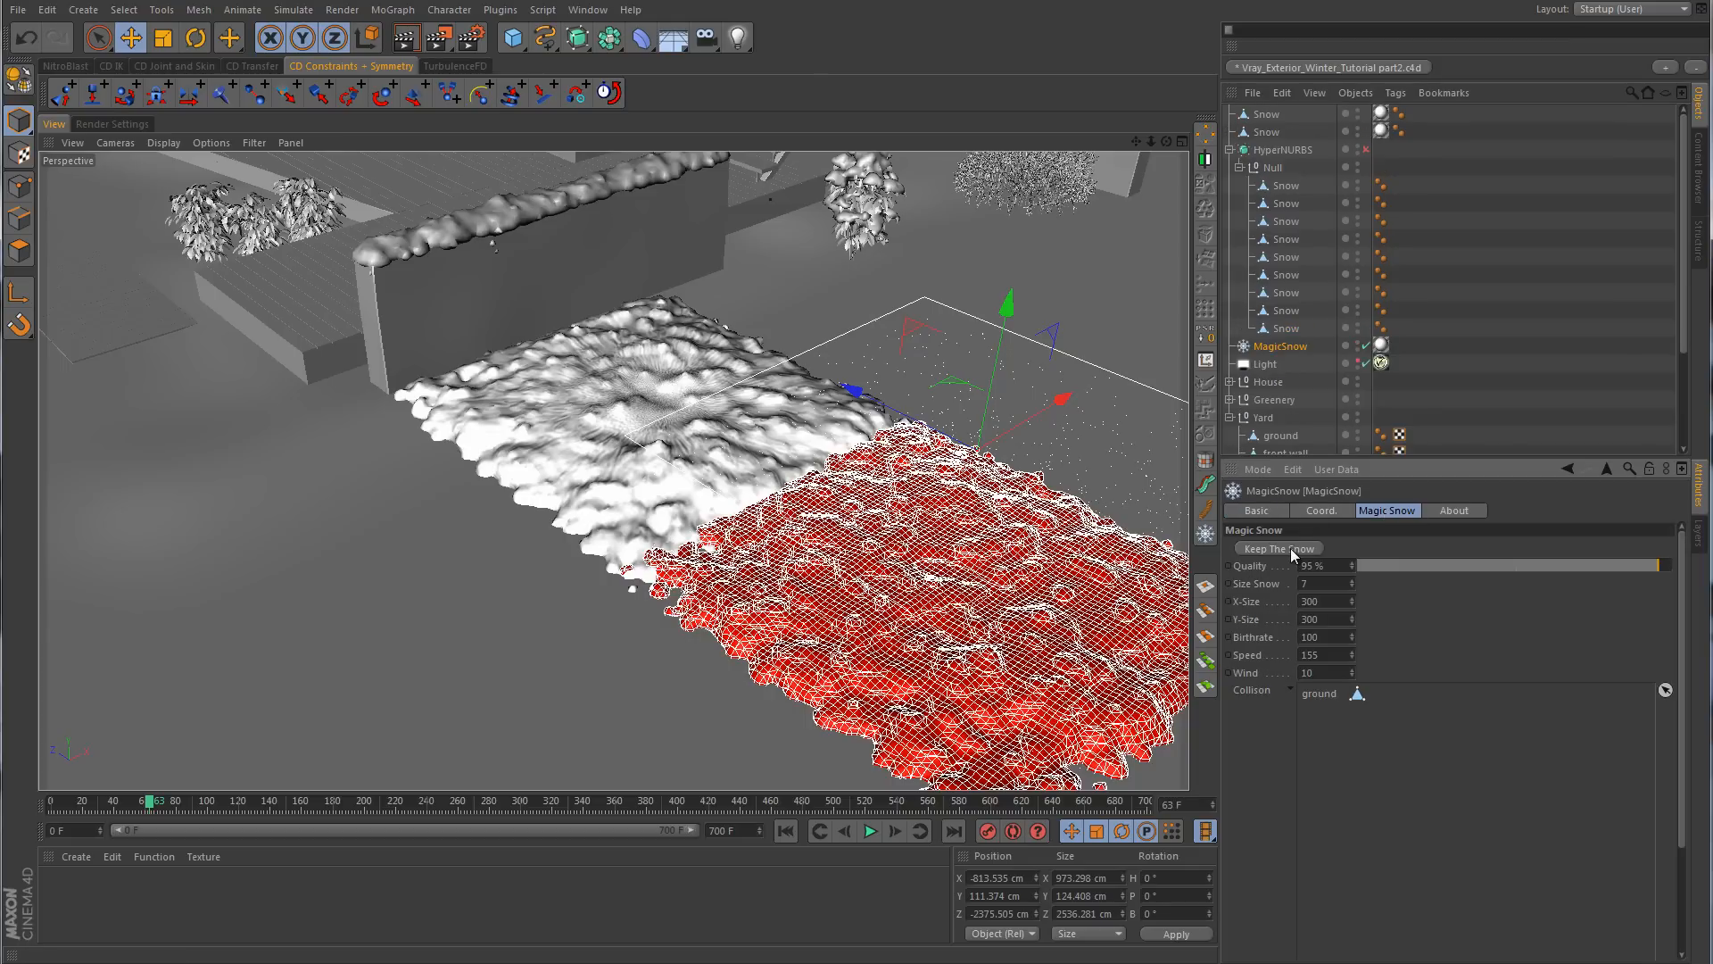
{"action": "left_click", "coordinate": [792, 828]}
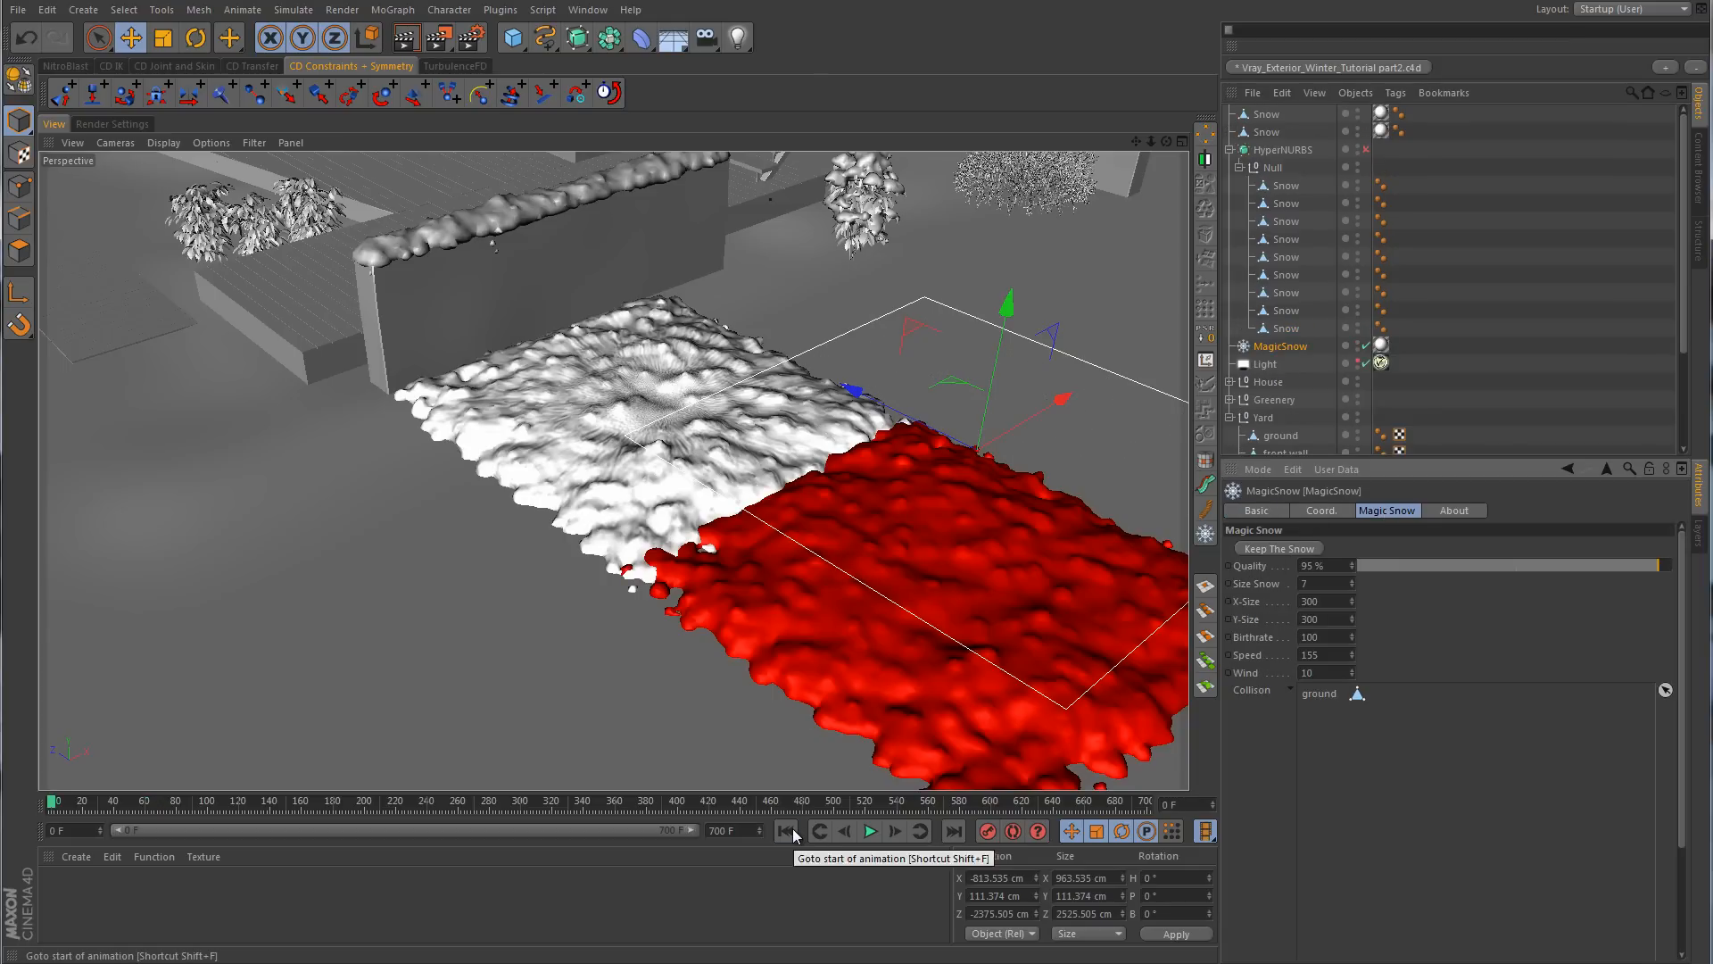
- Delete the MGSnow texture tags from the two kept ground Snow meshes
{"action": "left_click", "coordinate": [1382, 115]}
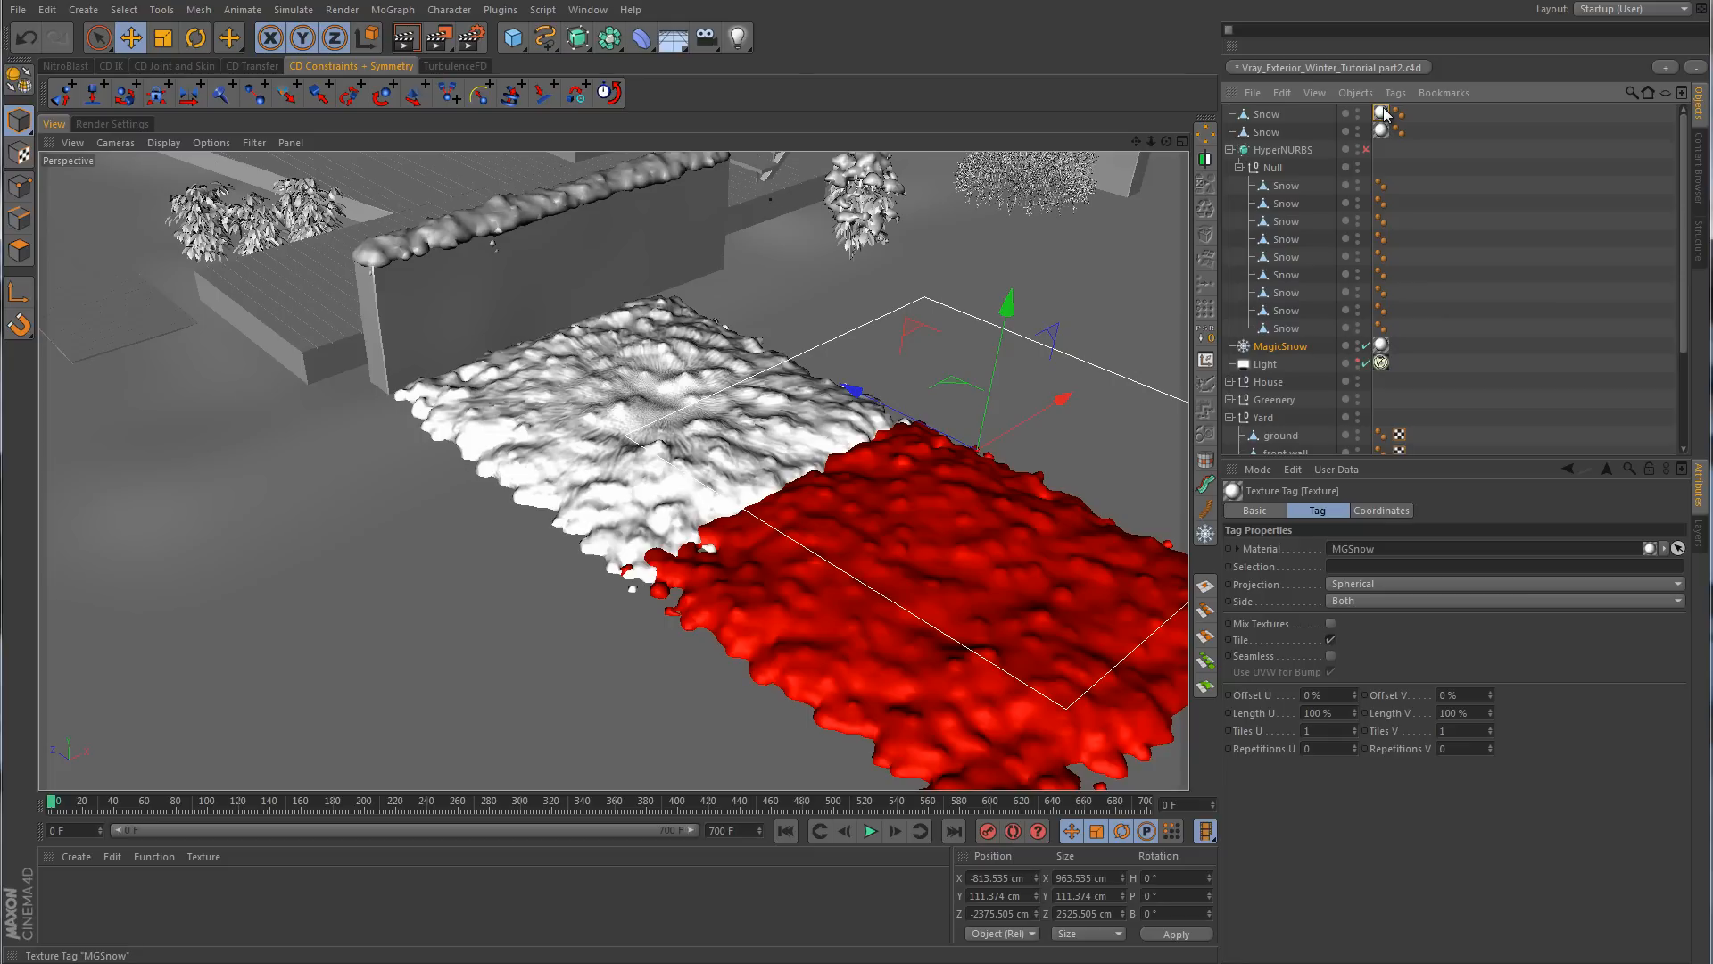
{"action": "key", "text": "Delete"}
{"action": "left_click", "coordinate": [1380, 132]}
{"action": "key", "text": "Delete"}
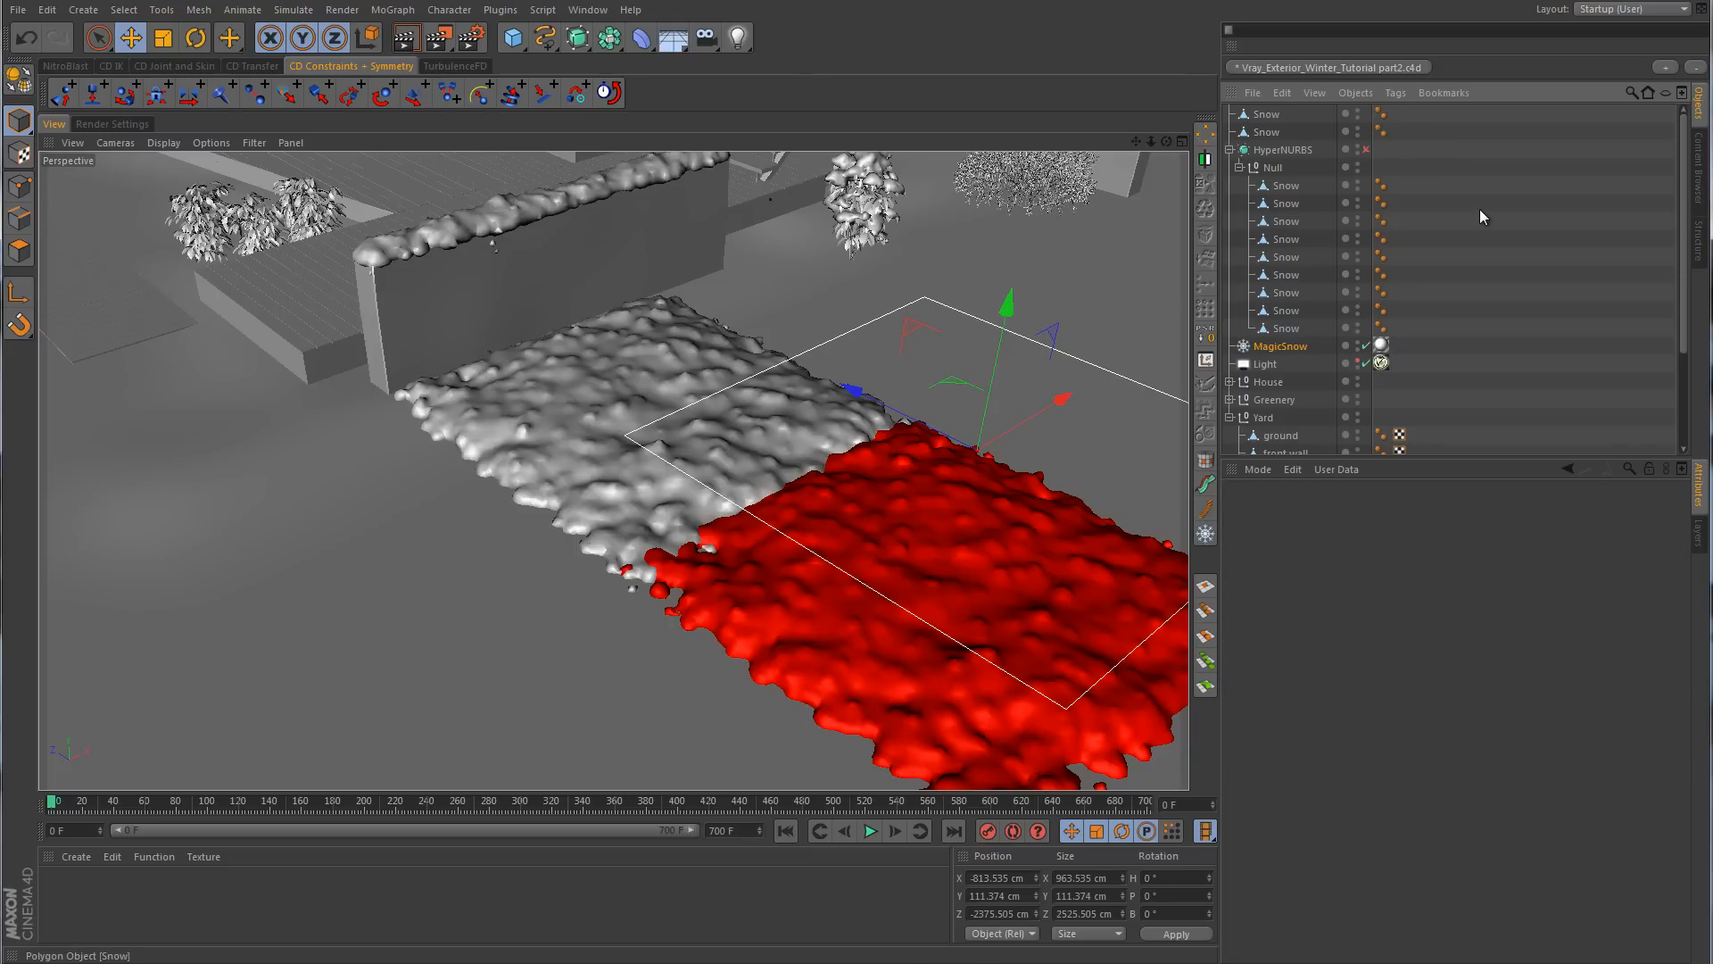
- Set Use Color to Off for the newly kept red Snow mesh and deselect it
{"action": "left_click", "coordinate": [1270, 115]}
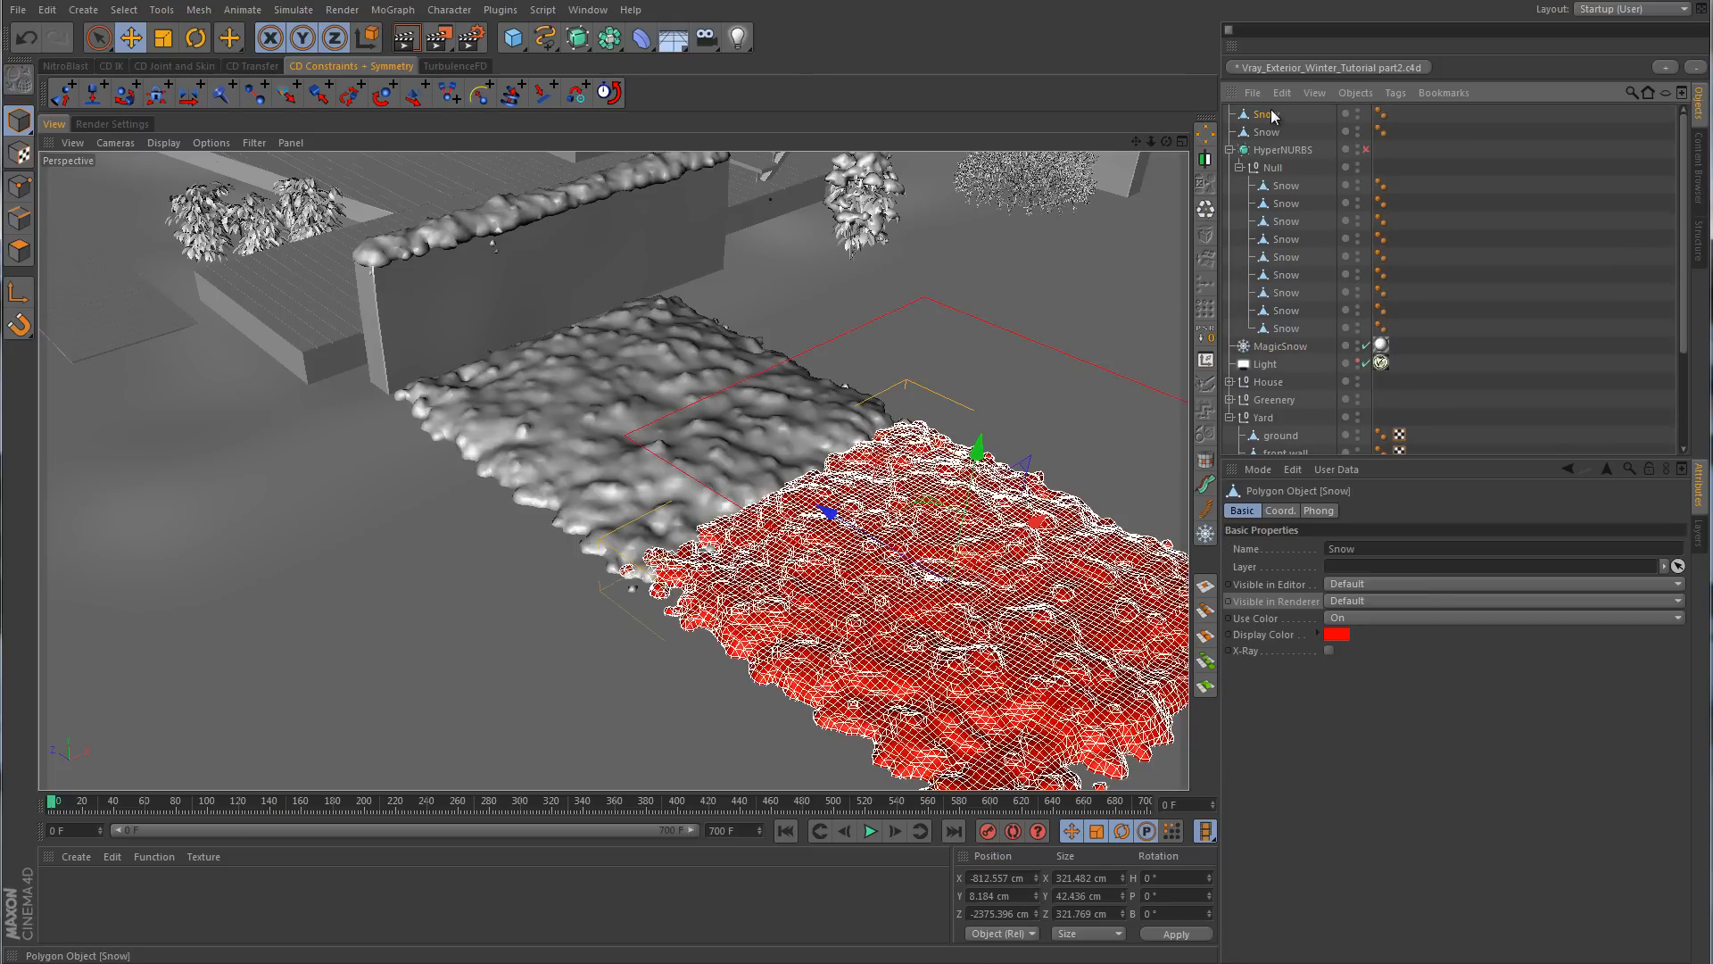
{"action": "left_click", "coordinate": [1340, 620]}
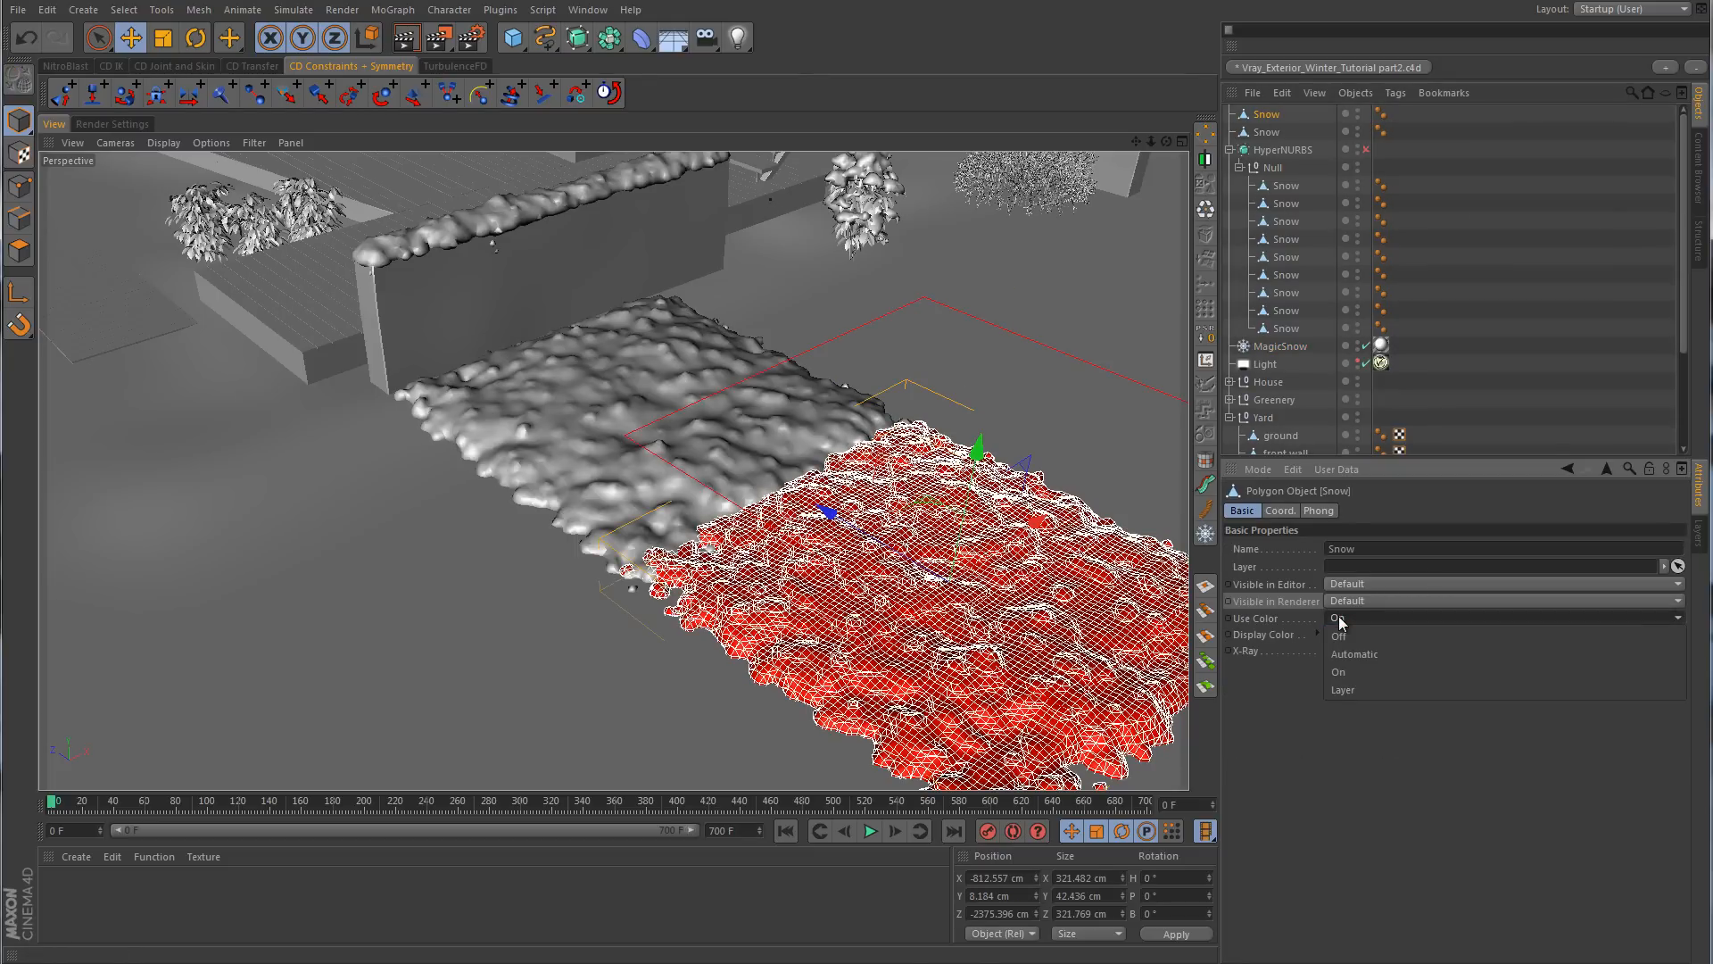
{"action": "left_click", "coordinate": [1341, 635]}
{"action": "left_click", "coordinate": [1485, 298]}
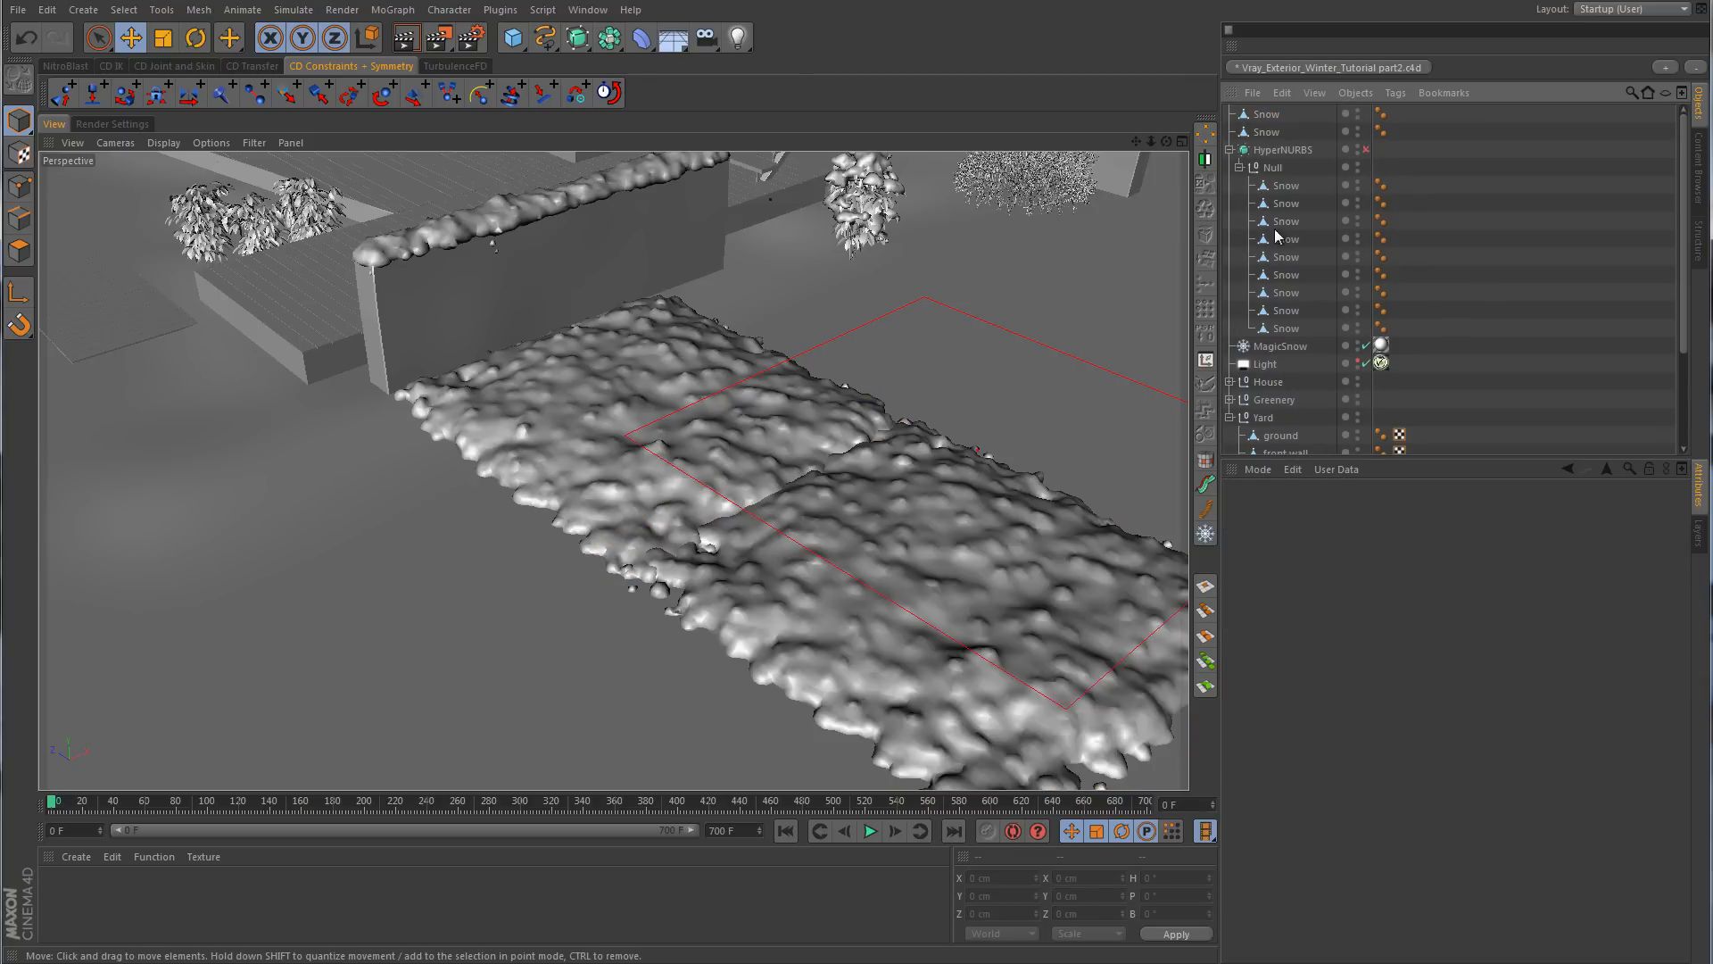
- Set Use Color to Off for the MagicSnow emitter and deselect it
{"action": "left_click", "coordinate": [1285, 348]}
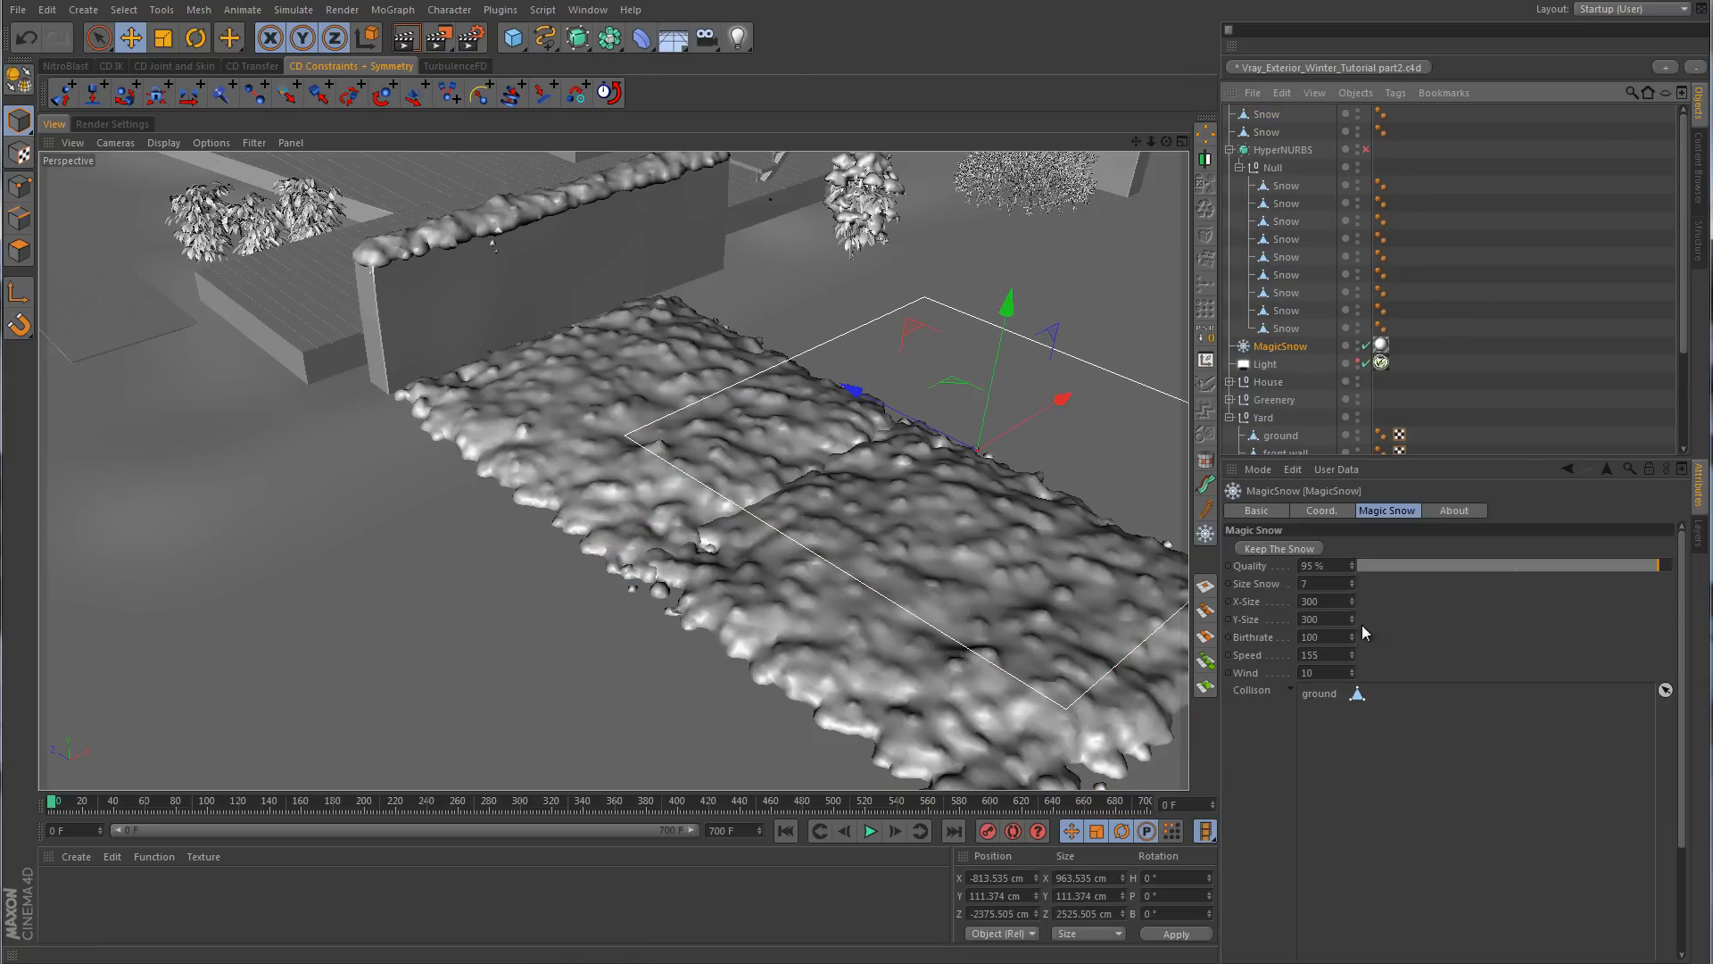
{"action": "left_click", "coordinate": [1258, 511]}
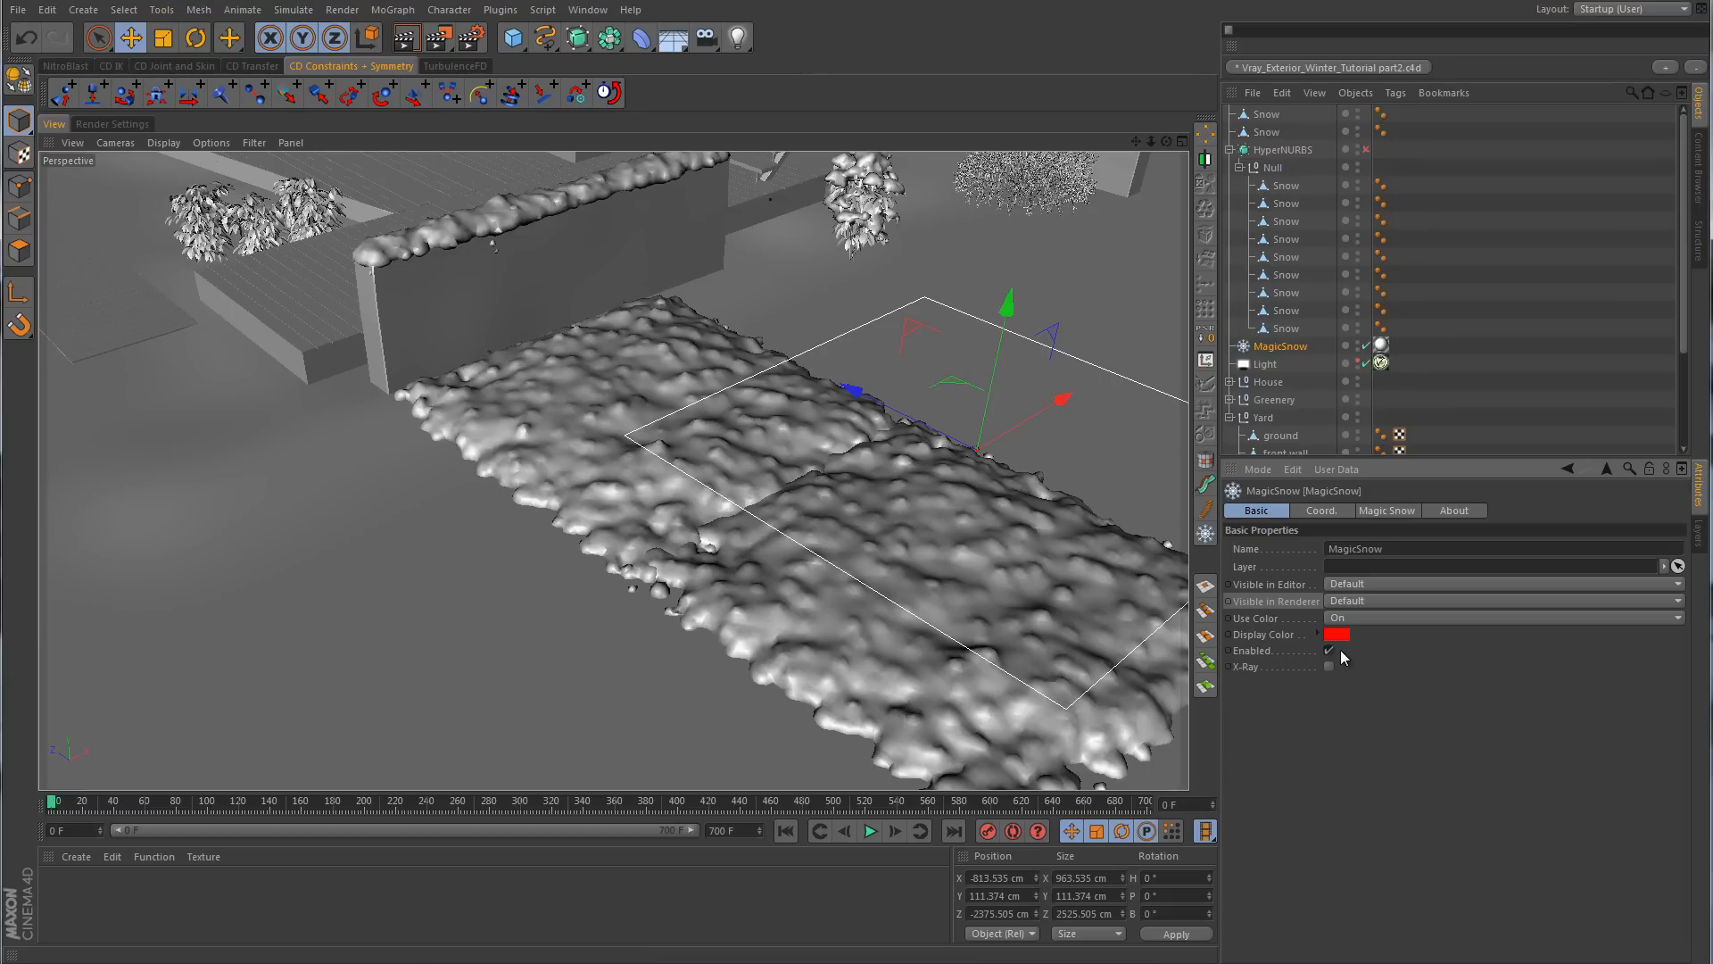
{"action": "left_click", "coordinate": [1345, 619]}
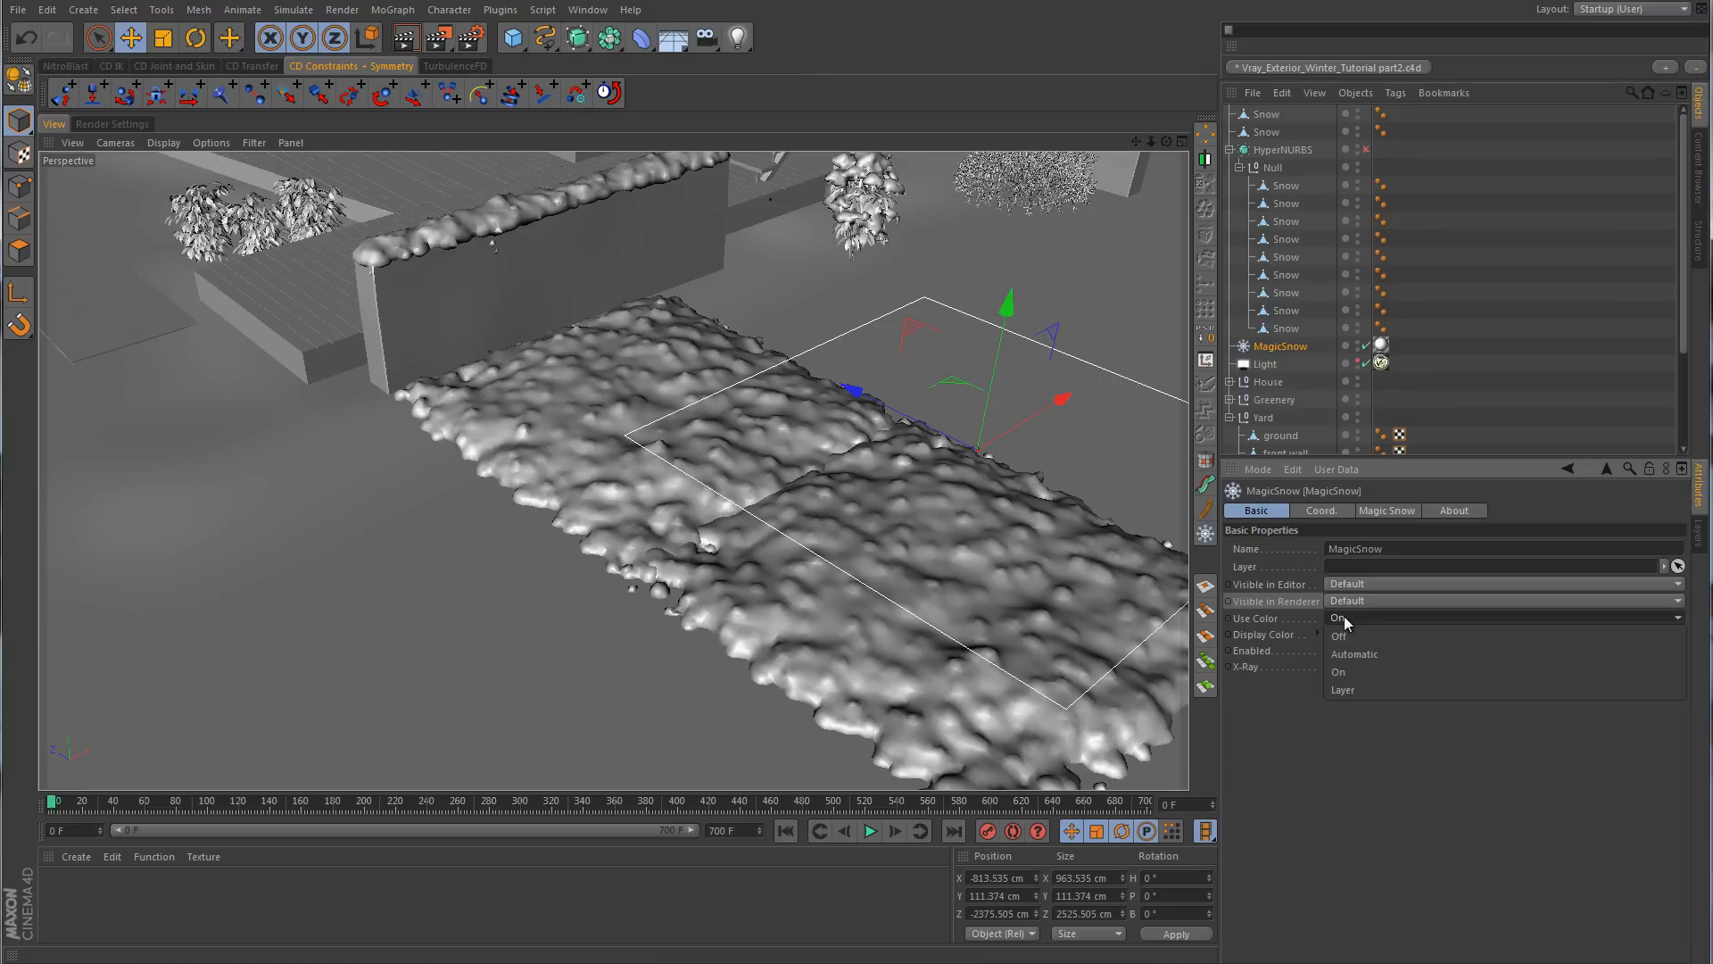
{"action": "left_click", "coordinate": [1351, 635]}
{"action": "left_click", "coordinate": [1511, 325]}
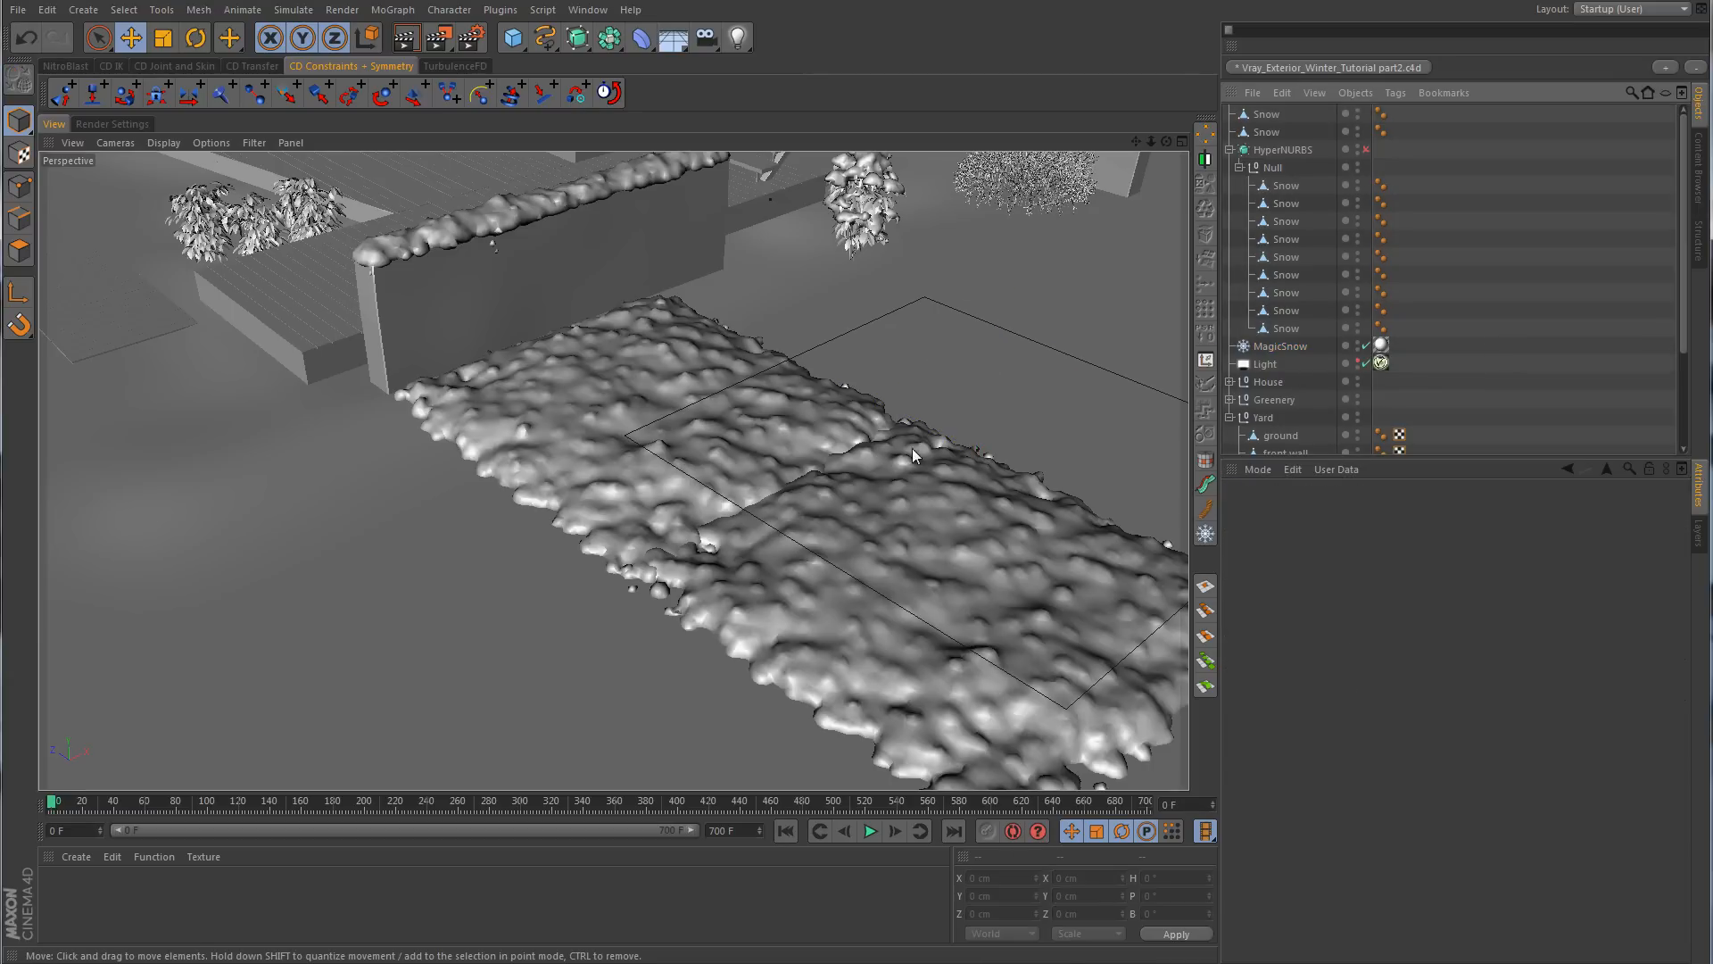
- Move both kept ground Snow meshes into the Null with the other snow meshes under HyperNURBS
{"action": "scroll", "coordinate": [906, 454], "scroll_direction": "down", "scroll_amount": 10}
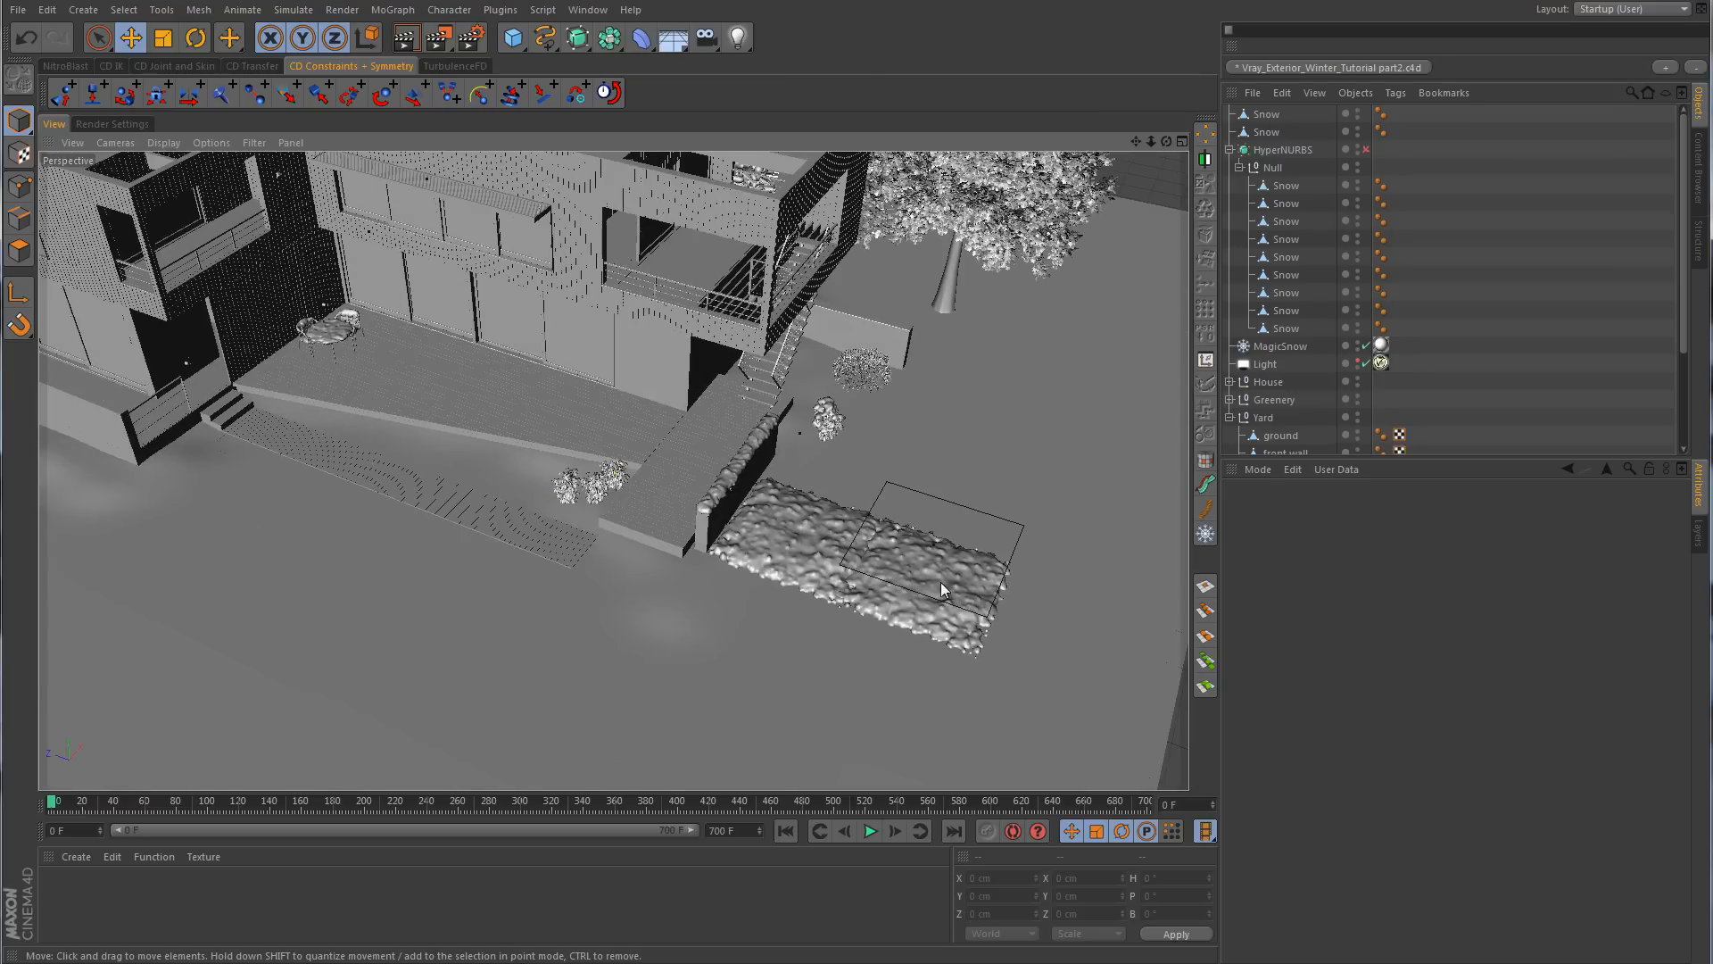
{"action": "right_click_drag", "start_coordinate": [938, 582], "coordinate": [1071, 544], "text": "alt"}
{"action": "left_click_drag", "start_coordinate": [1053, 527], "coordinate": [1122, 420], "text": "alt"}
{"action": "middle_click_drag", "start_coordinate": [1122, 419], "coordinate": [1033, 487], "text": "alt"}
{"action": "right_click_drag", "start_coordinate": [908, 481], "coordinate": [882, 417], "text": "alt"}
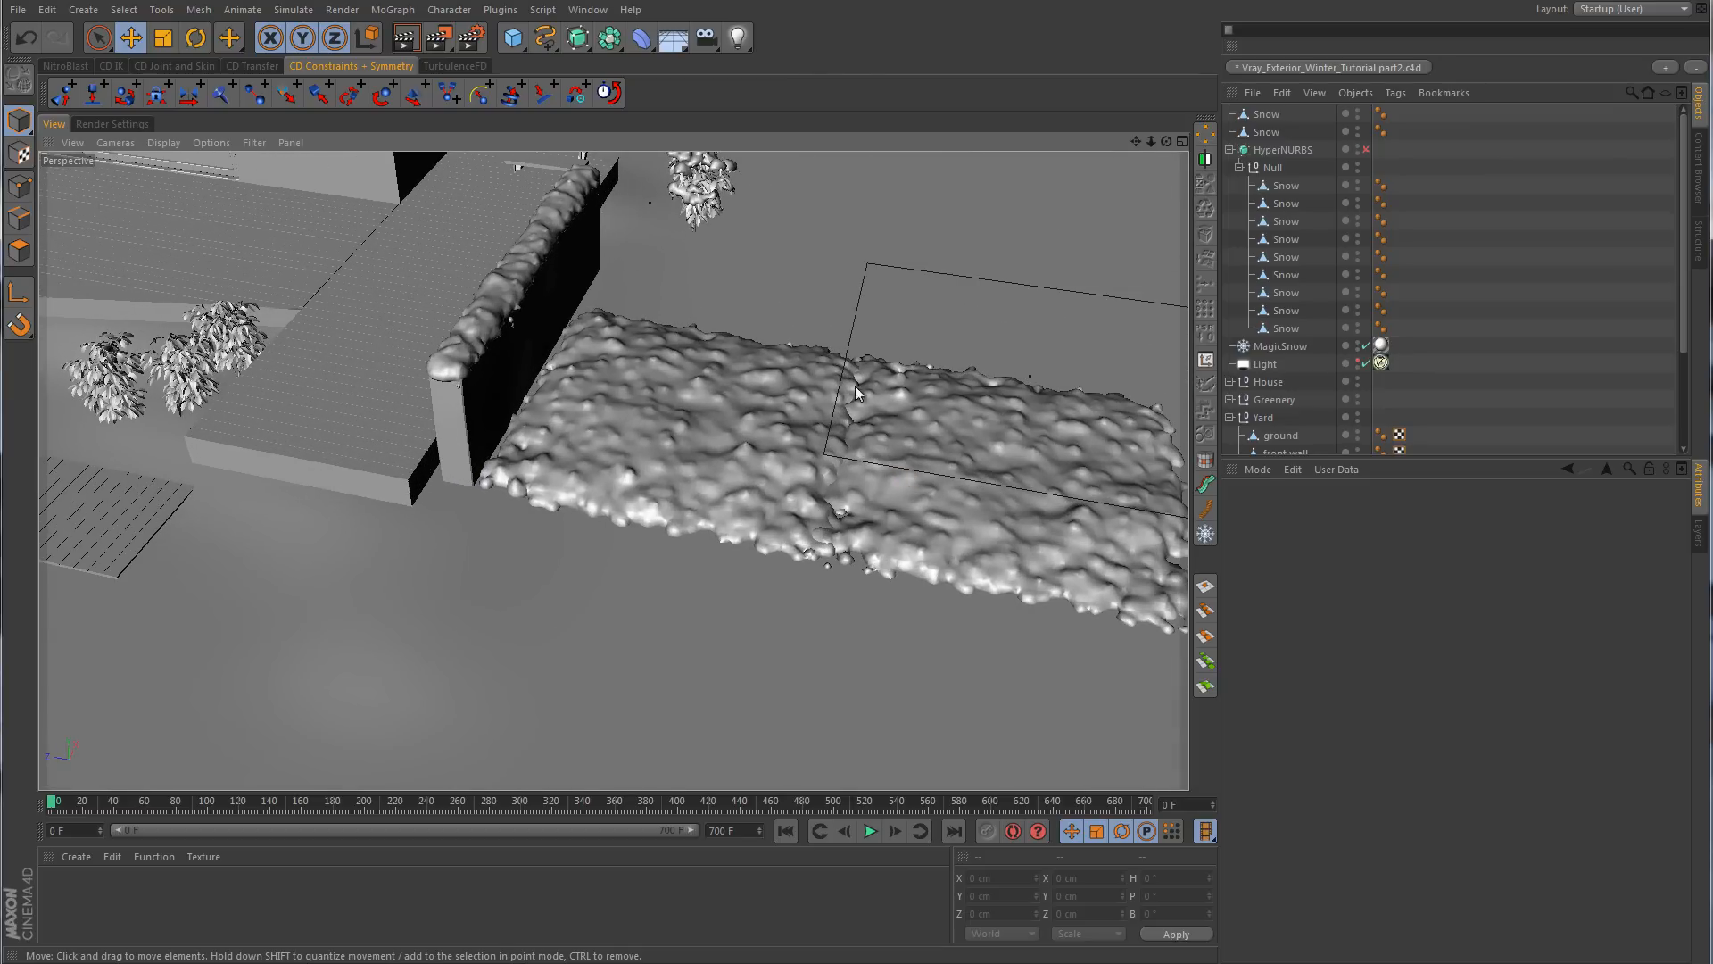
{"action": "left_click", "coordinate": [866, 471]}
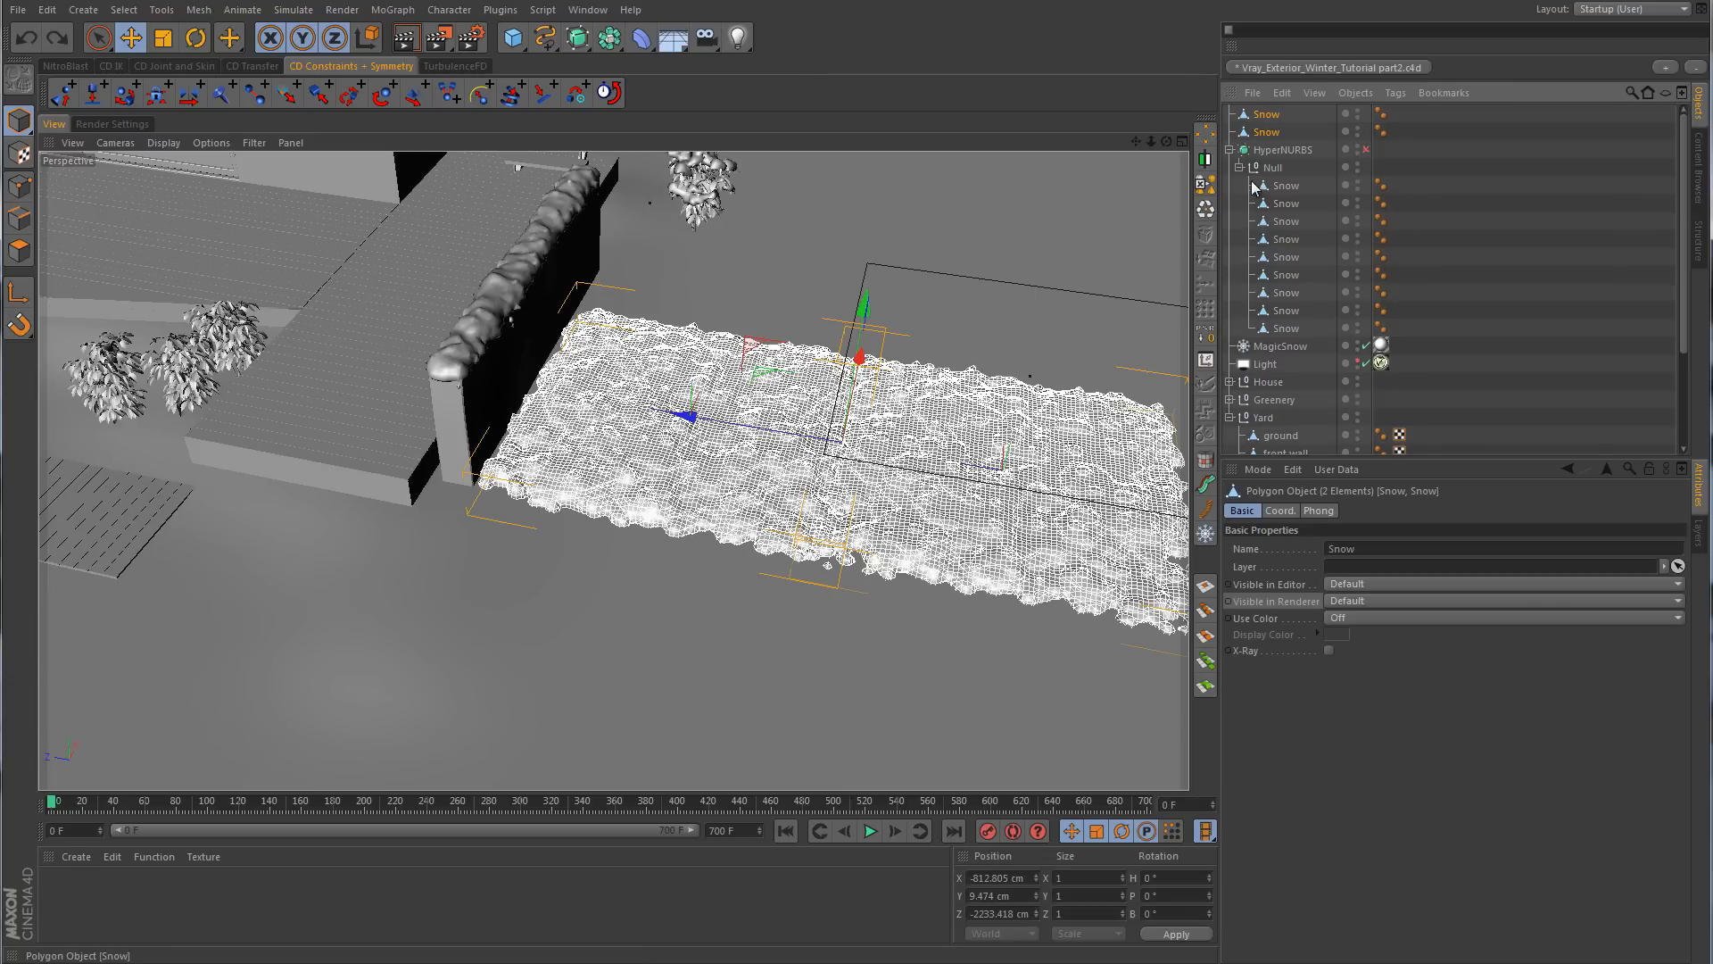
{"action": "left_click_drag", "start_coordinate": [1276, 161], "coordinate": [1276, 167]}
{"action": "left_click", "coordinate": [1464, 184]}
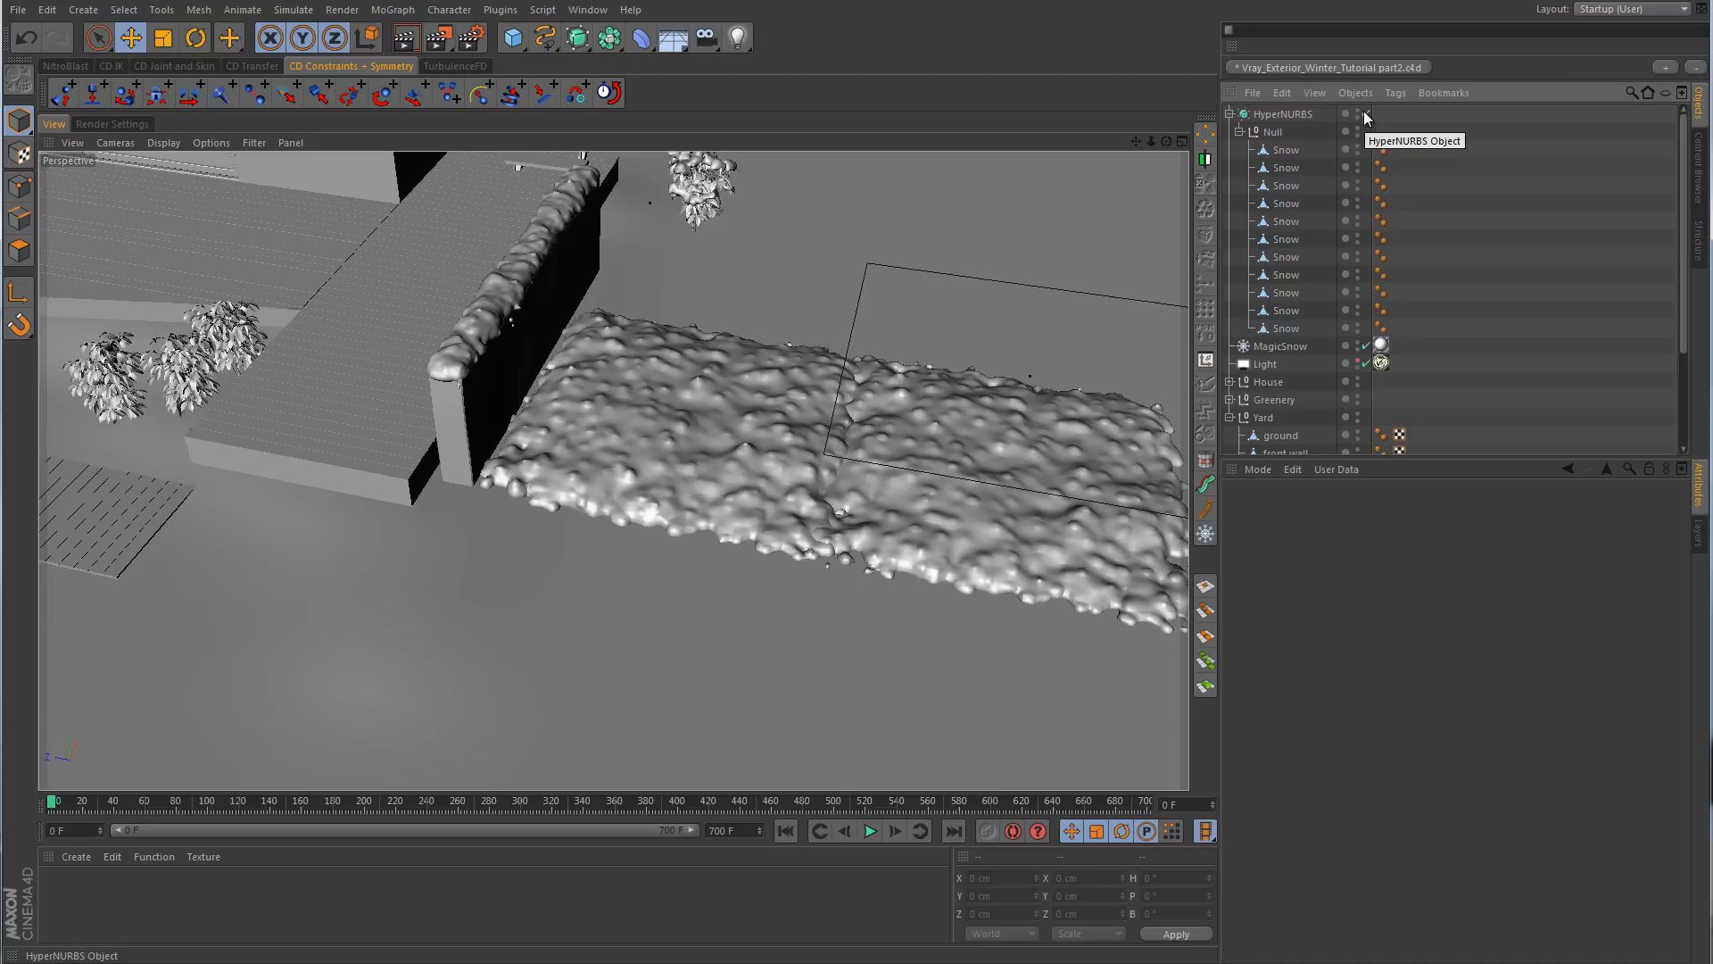
- Select the newest ground Snow mesh in point mode and set up the Brush in Smear mode with a 20 cm radius
{"action": "left_click", "coordinate": [1366, 113]}
{"action": "left_click", "coordinate": [1287, 151]}
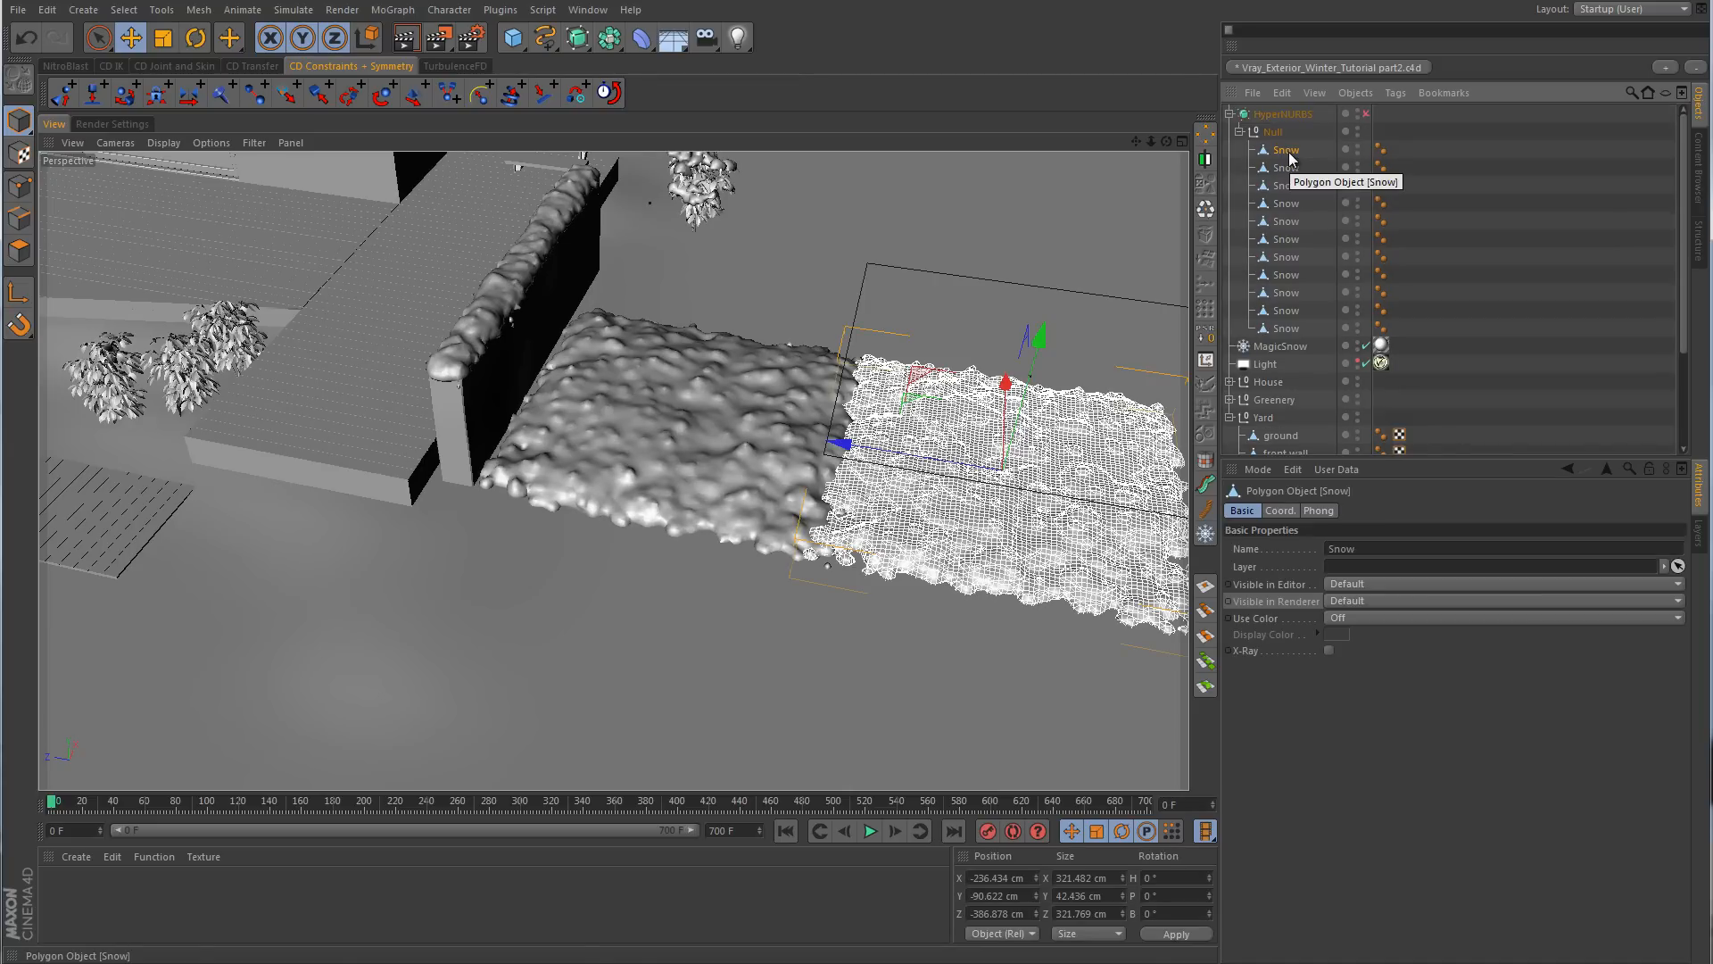
{"action": "middle_click", "coordinate": [994, 329]}
{"action": "middle_click", "coordinate": [993, 330]}
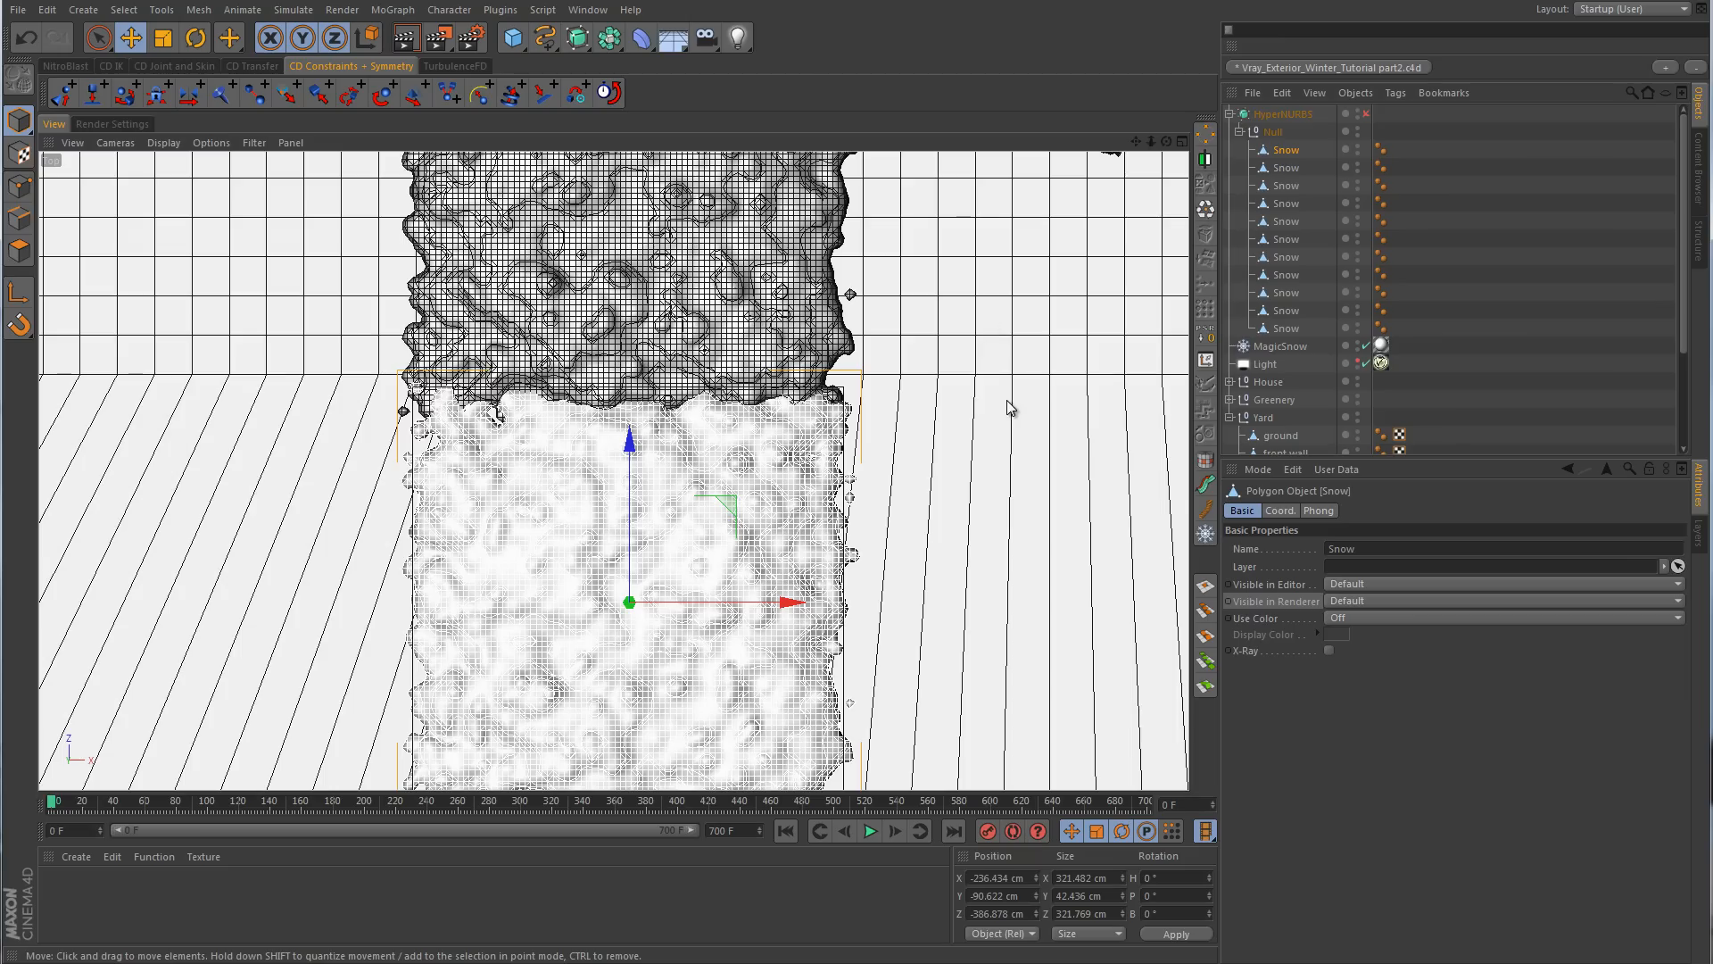
{"action": "left_click", "coordinate": [19, 186]}
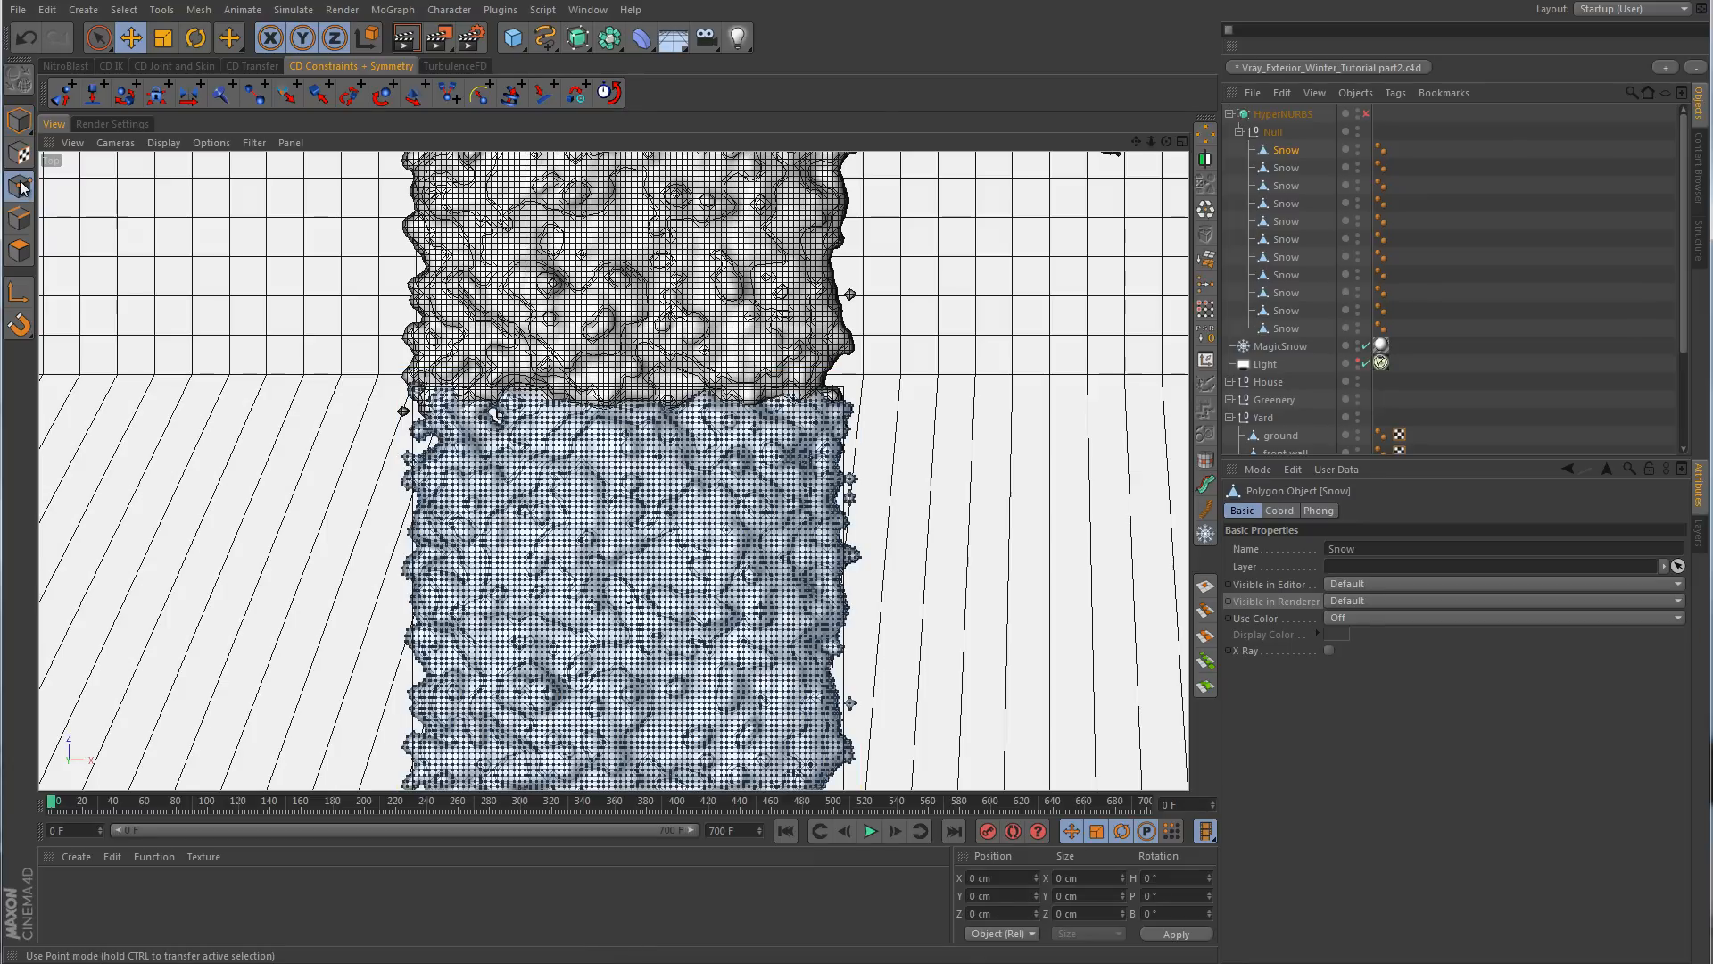
{"action": "right_click", "coordinate": [993, 439]}
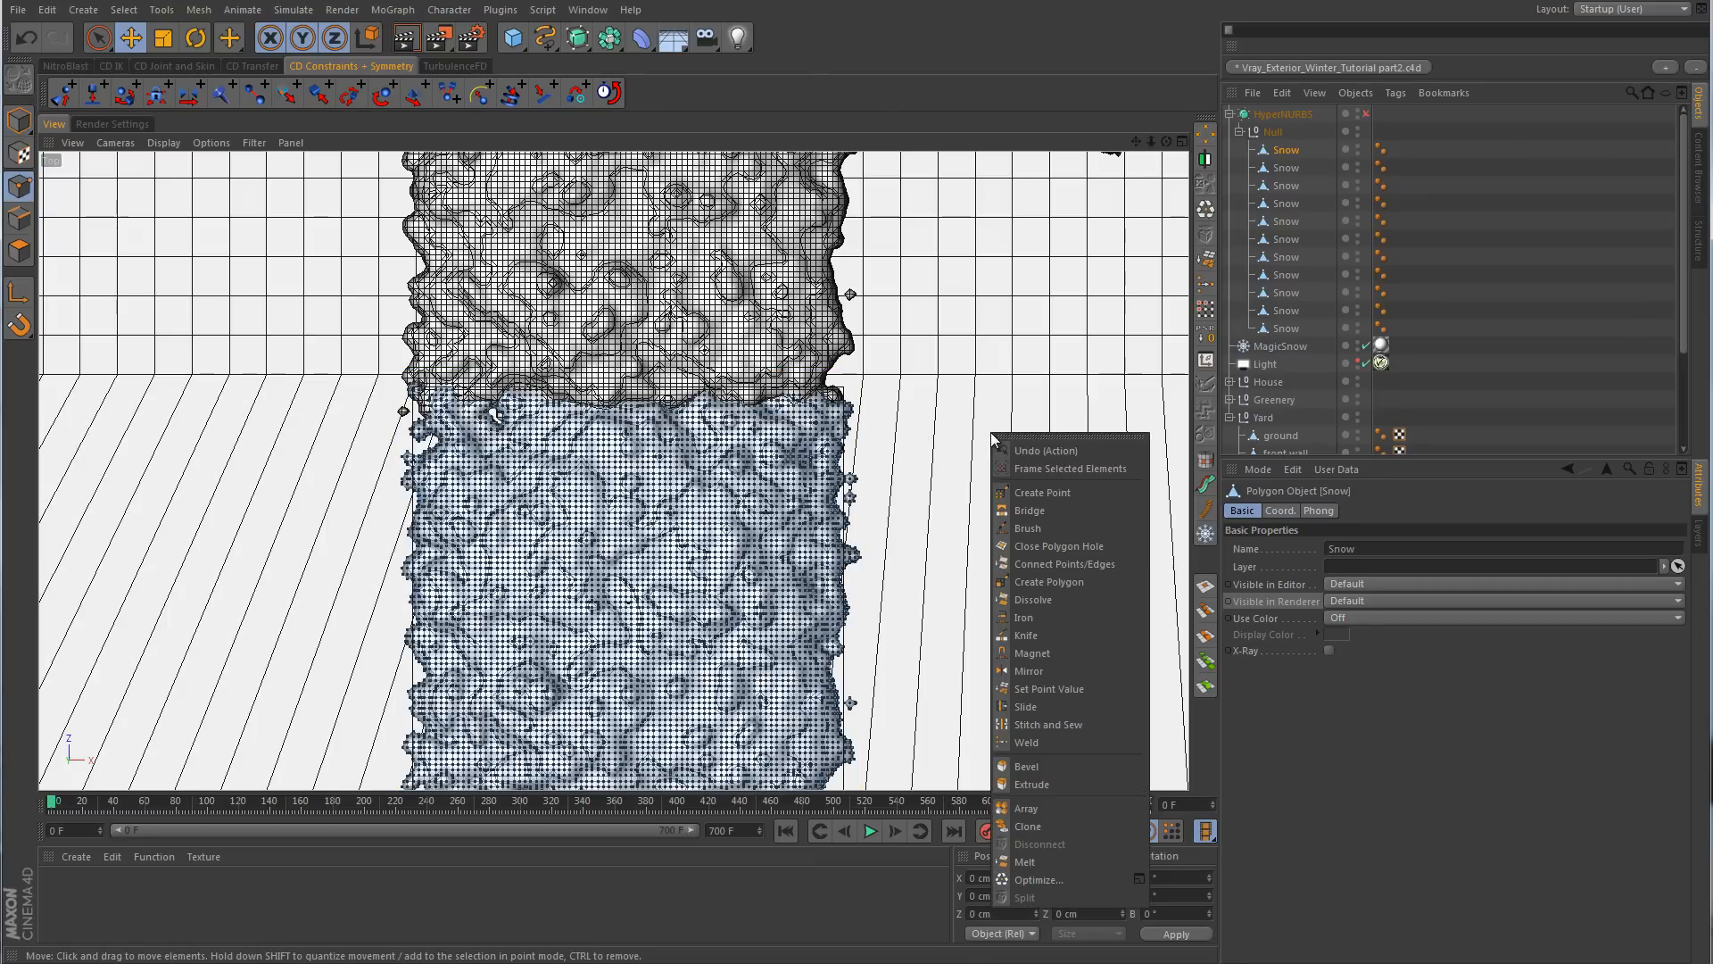
{"action": "left_click", "coordinate": [1040, 530]}
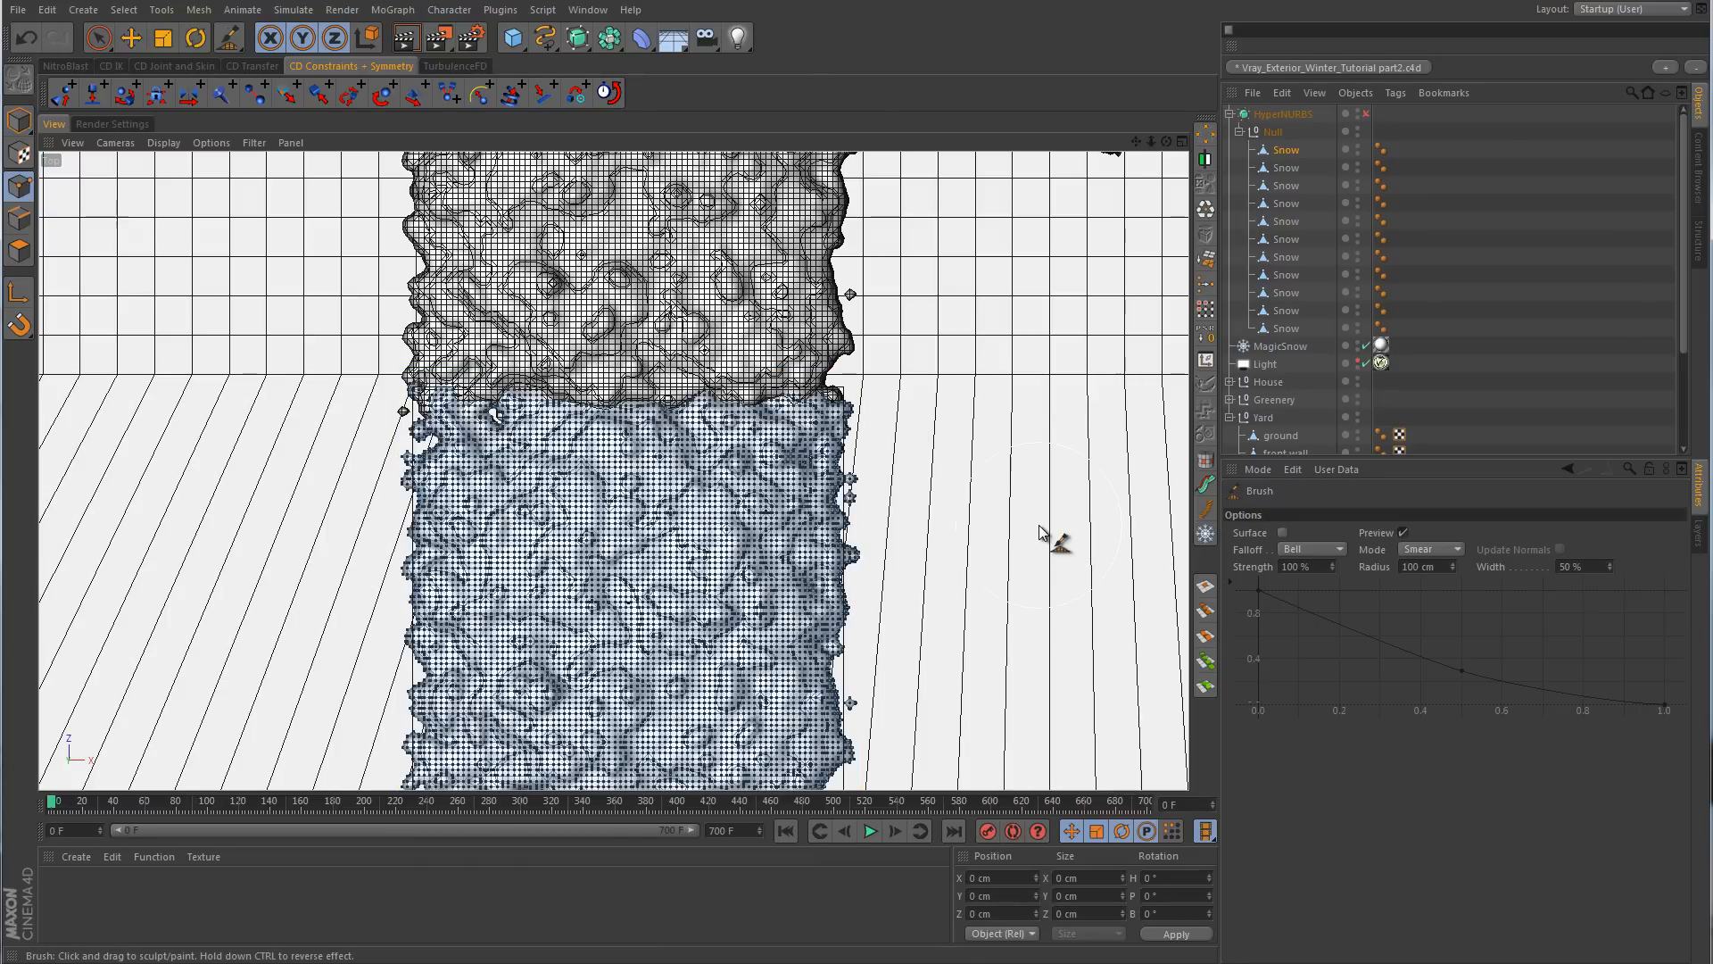
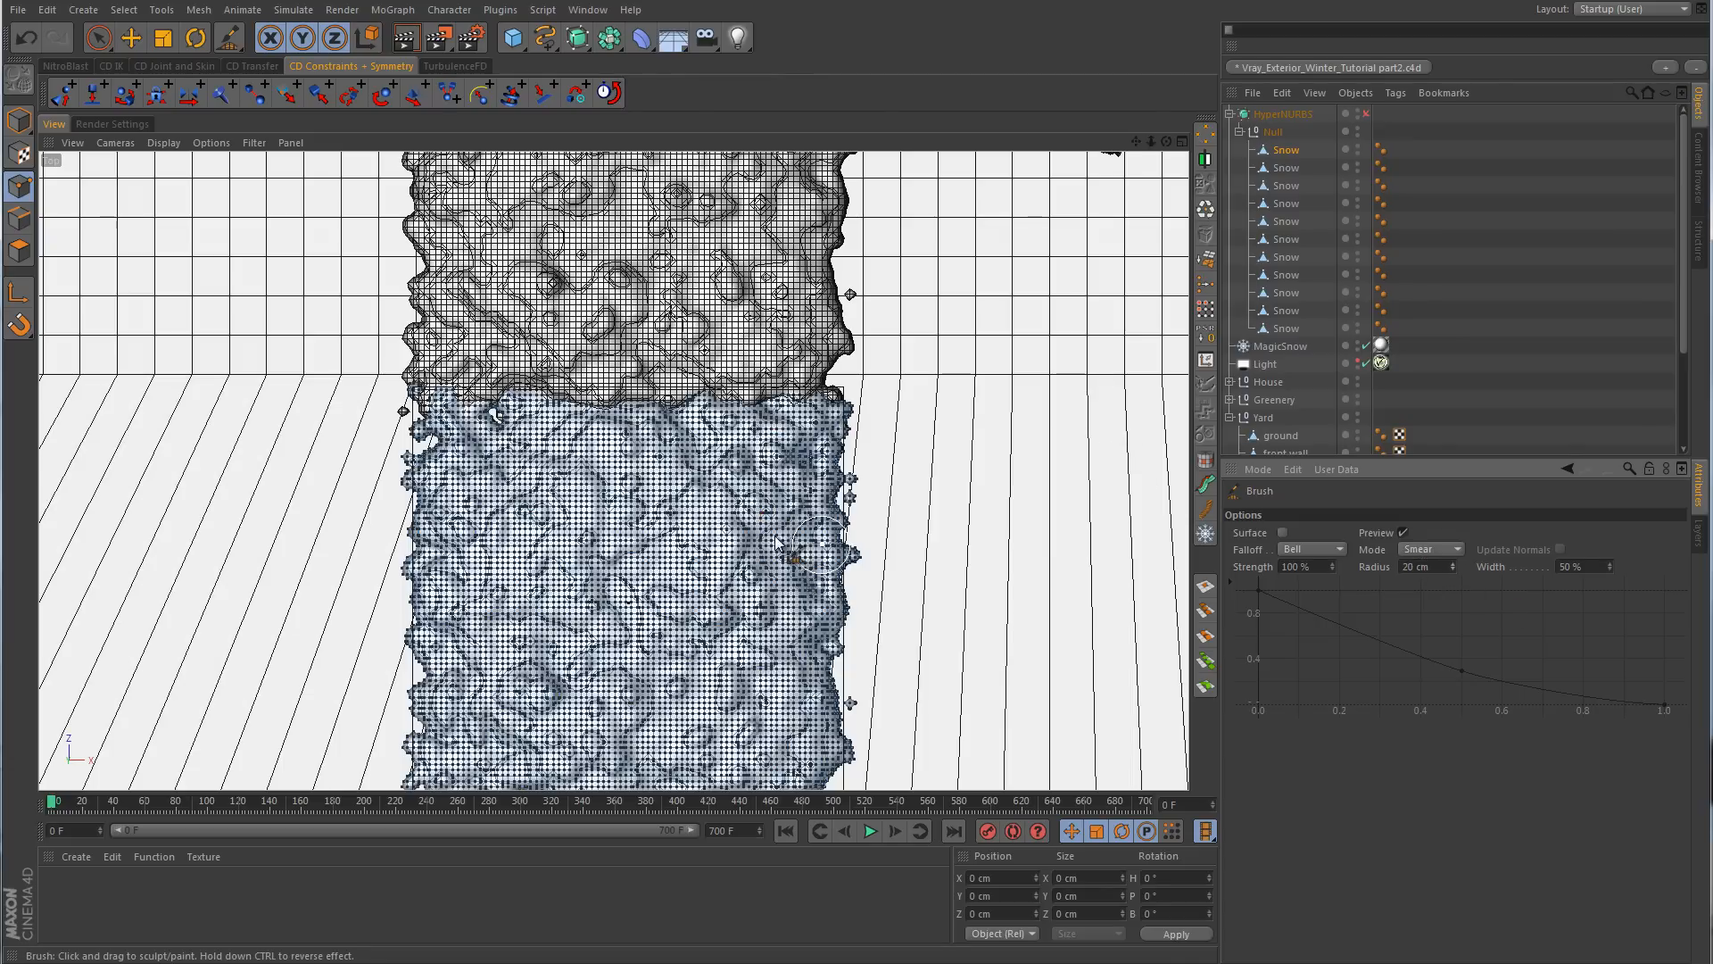
- Try smearing swirling Brush strokes across the newest ground snow patch, inspect them in perspective, and undo them
{"action": "mouse_move", "coordinate": [765, 479]}
{"action": "left_mouse_down"}
{"action": "mouse_move", "coordinate": [709, 617]}
{"action": "mouse_move", "coordinate": [594, 570]}
{"action": "mouse_move", "coordinate": [621, 469]}
{"action": "mouse_move", "coordinate": [547, 564]}
{"action": "mouse_move", "coordinate": [568, 689]}
{"action": "mouse_move", "coordinate": [732, 682]}
{"action": "mouse_move", "coordinate": [725, 665]}
{"action": "left_mouse_up"}
{"action": "middle_click", "coordinate": [959, 471]}
{"action": "middle_click", "coordinate": [459, 400]}
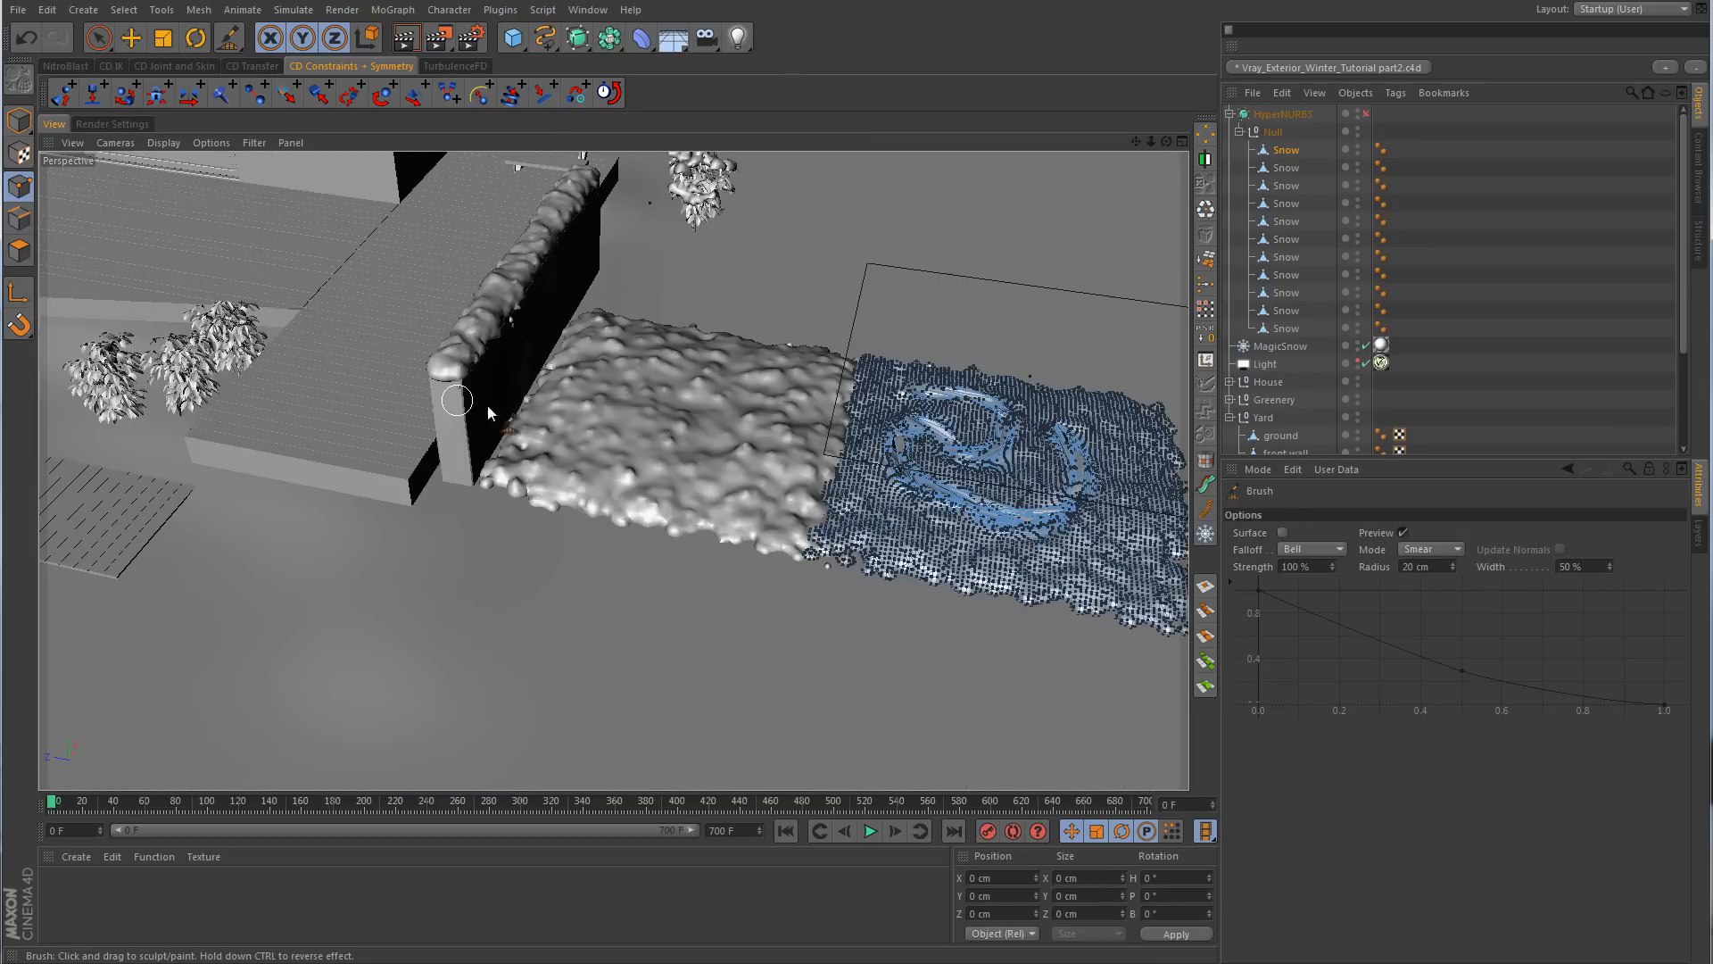
{"action": "left_click", "coordinate": [1570, 332]}
{"action": "middle_click_drag", "start_coordinate": [993, 477], "coordinate": [681, 532], "text": "alt"}
{"action": "right_click_drag", "start_coordinate": [682, 532], "coordinate": [751, 525], "text": "alt"}
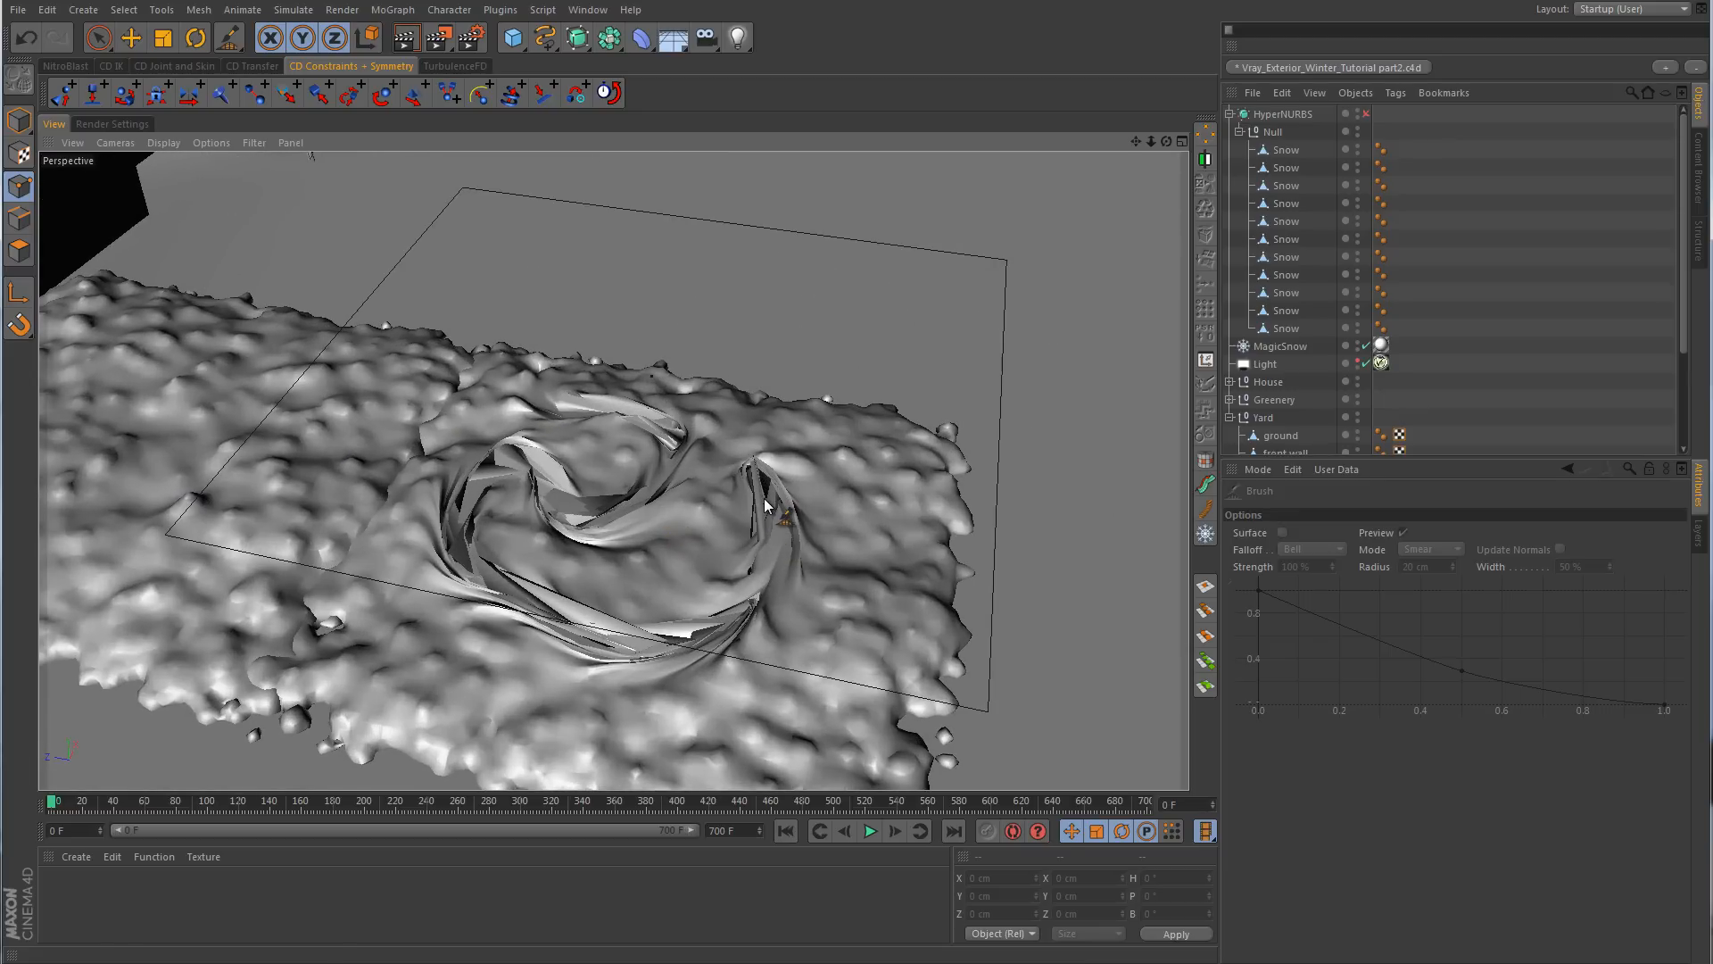
{"action": "key", "text": "ctrl+z"}
{"action": "key", "text": "ctrl+z"}
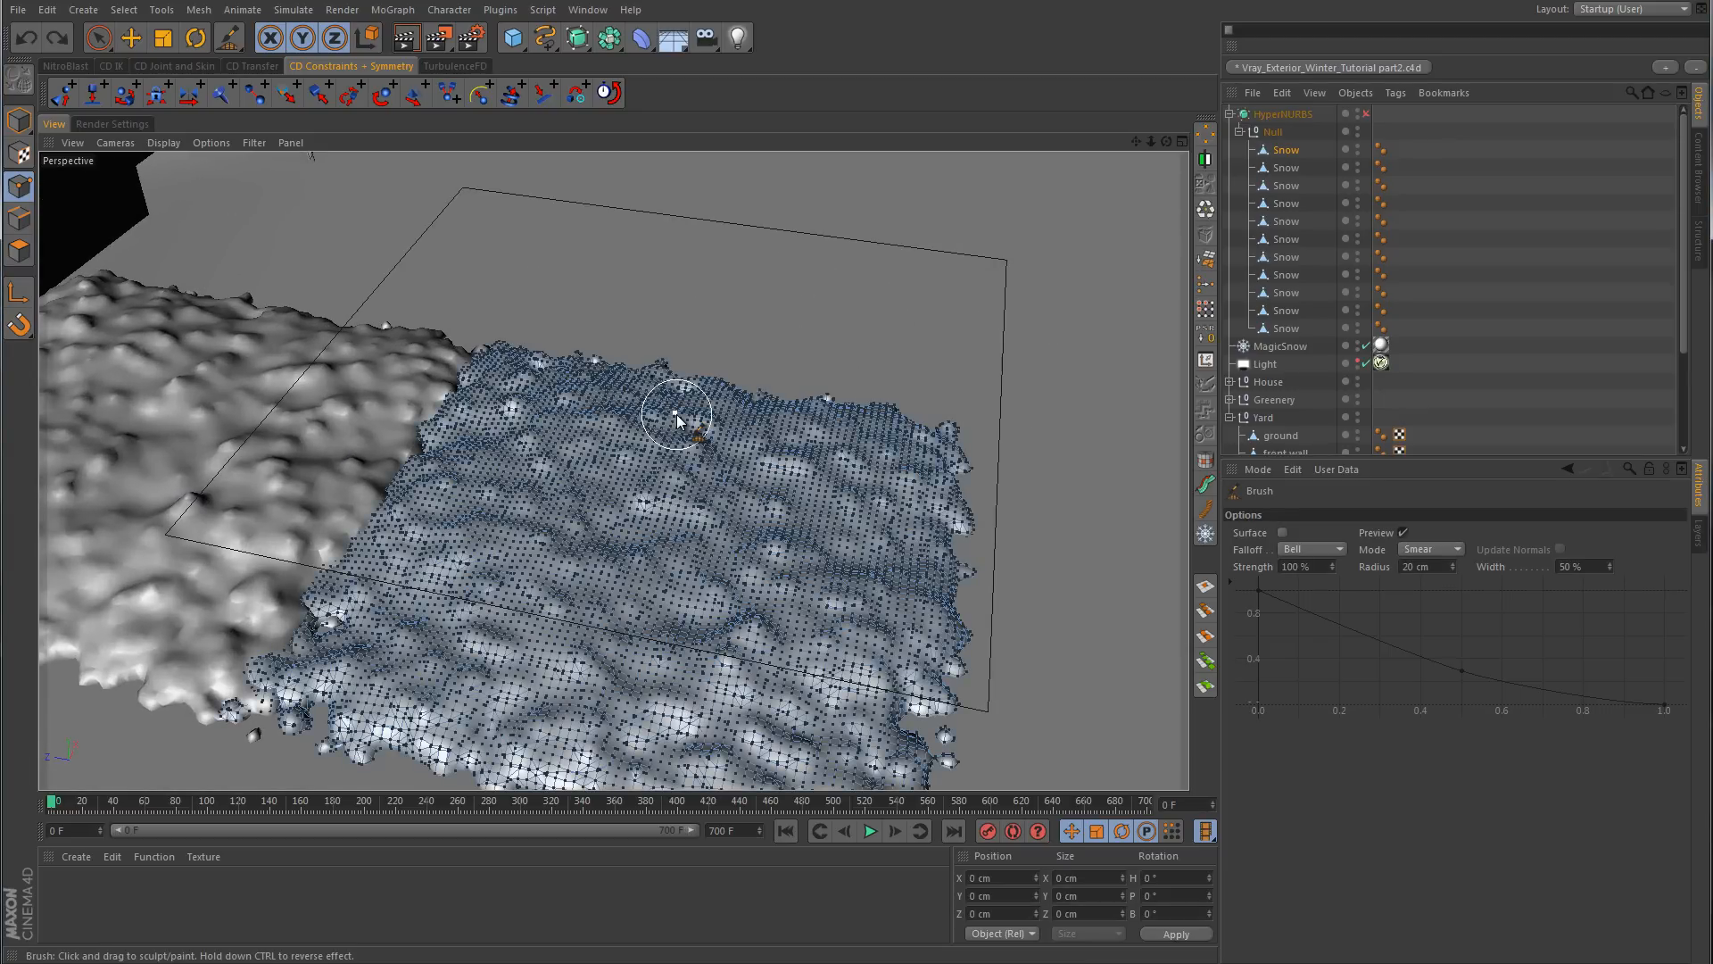
- Set the Brush mode to Surface, sculpt winding raised drifts across the newest ground snow patch, and inspect them in perspective
{"action": "middle_click", "coordinate": [804, 464]}
{"action": "middle_click", "coordinate": [815, 402]}
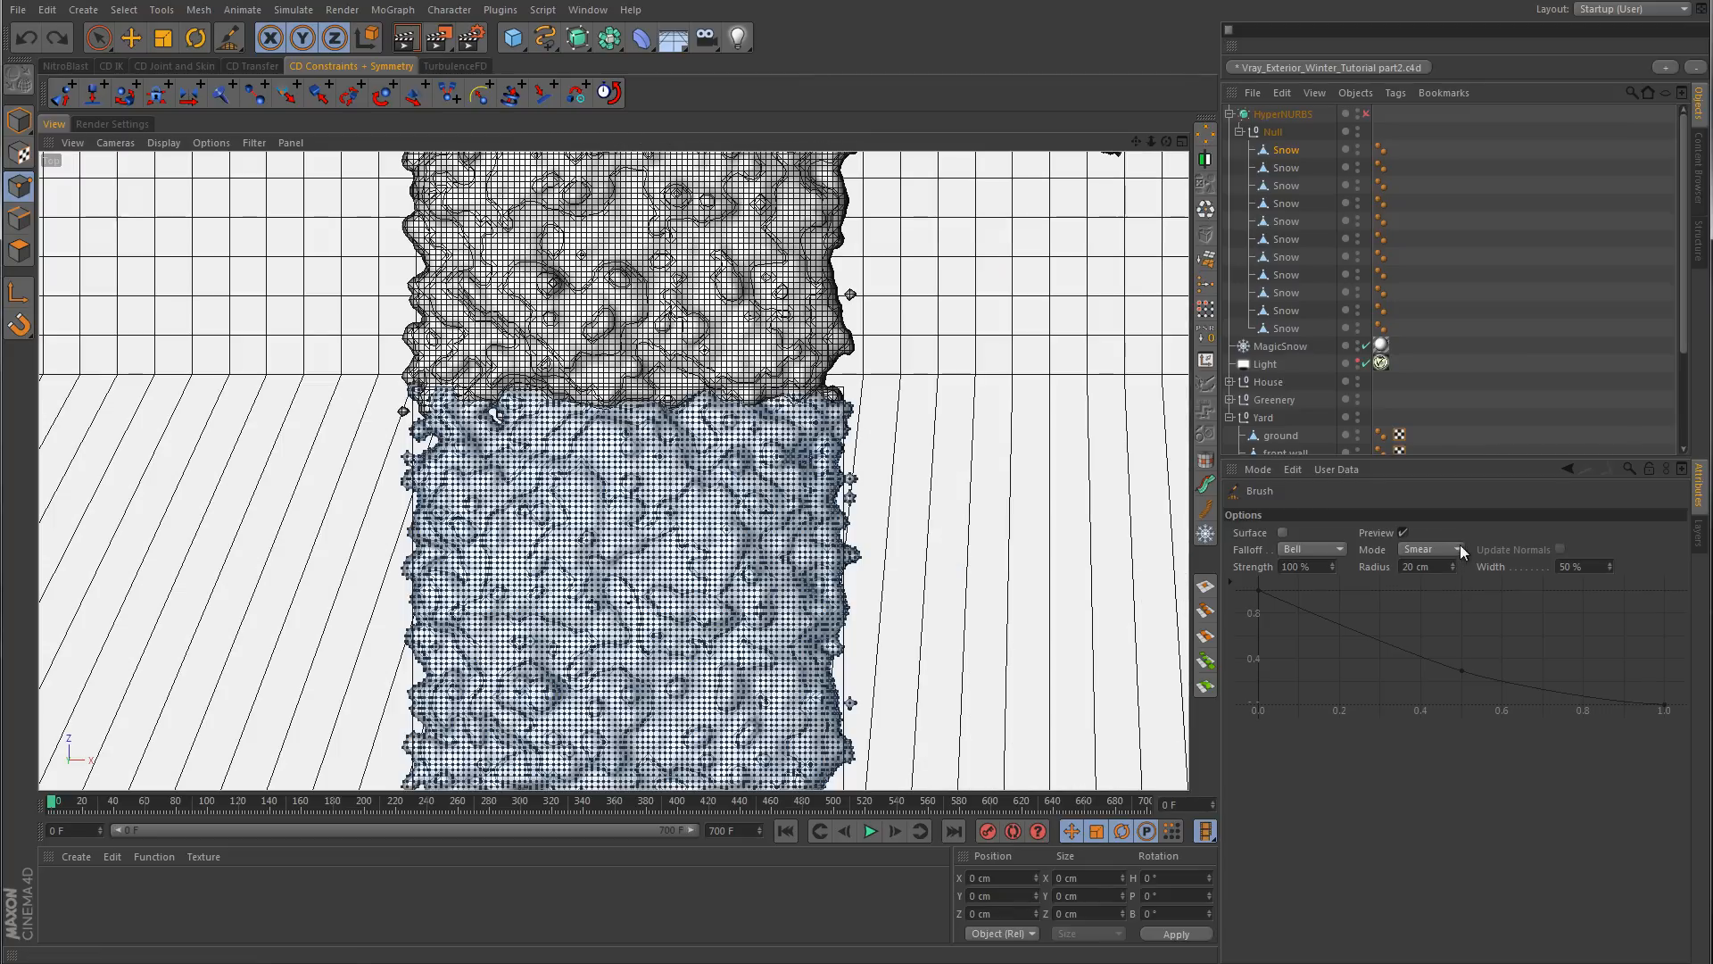
{"action": "left_click", "coordinate": [1458, 549]}
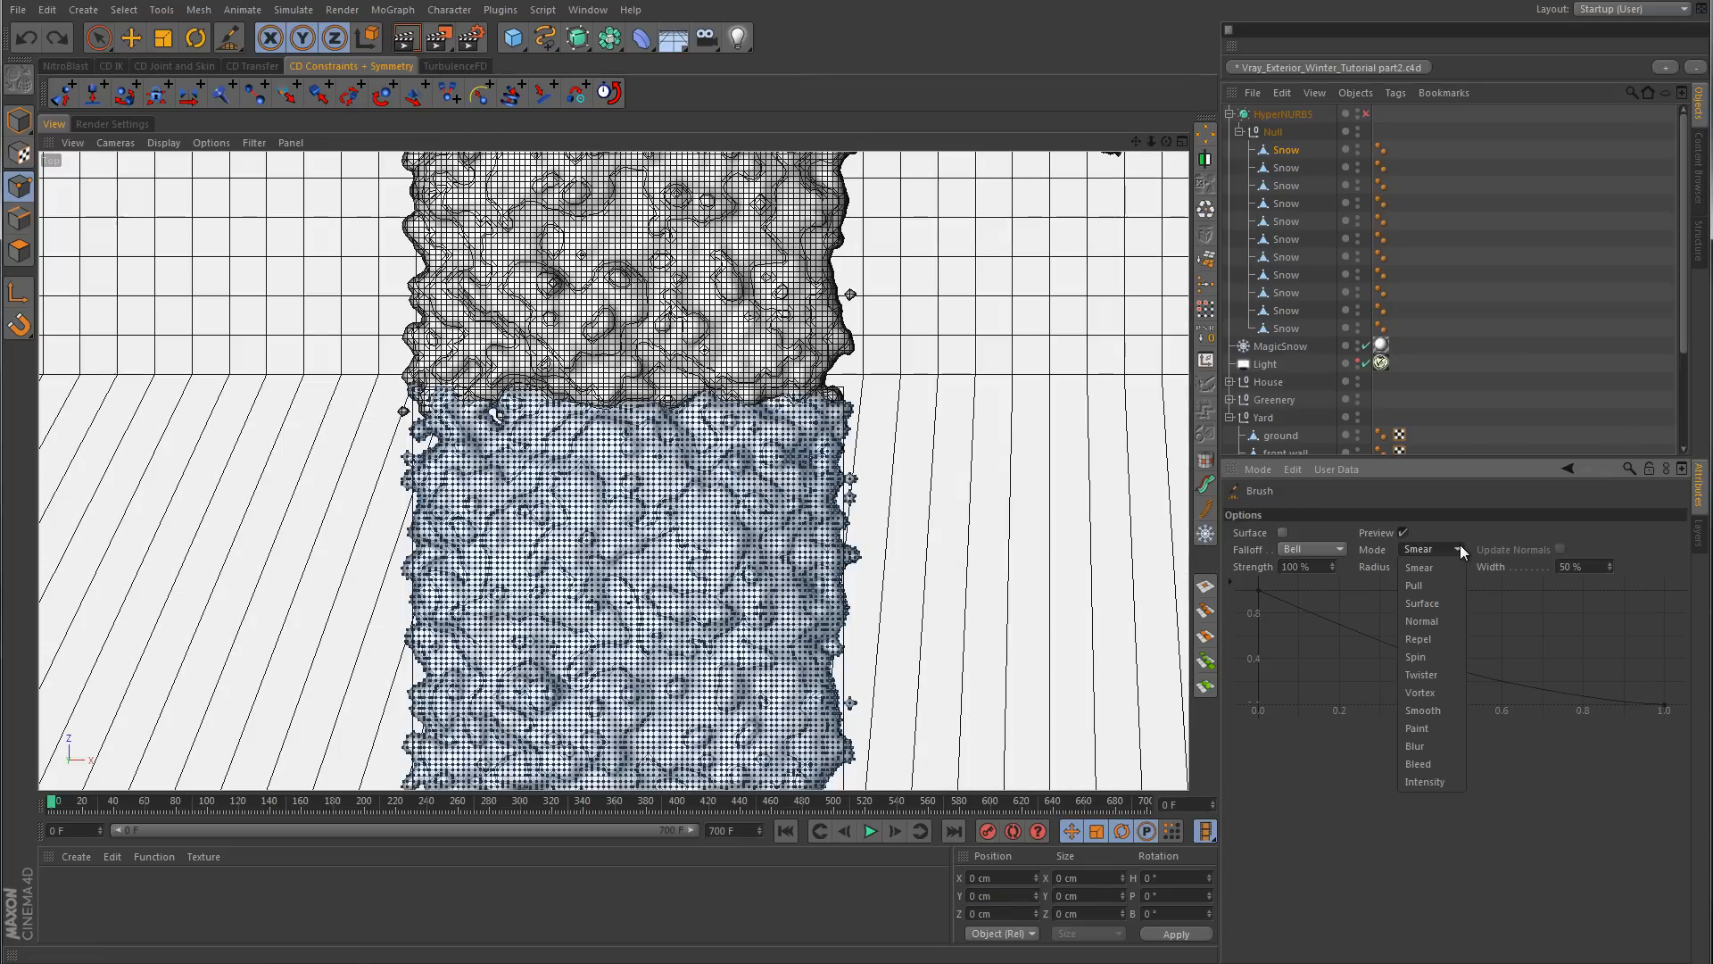
{"action": "left_click", "coordinate": [1444, 604]}
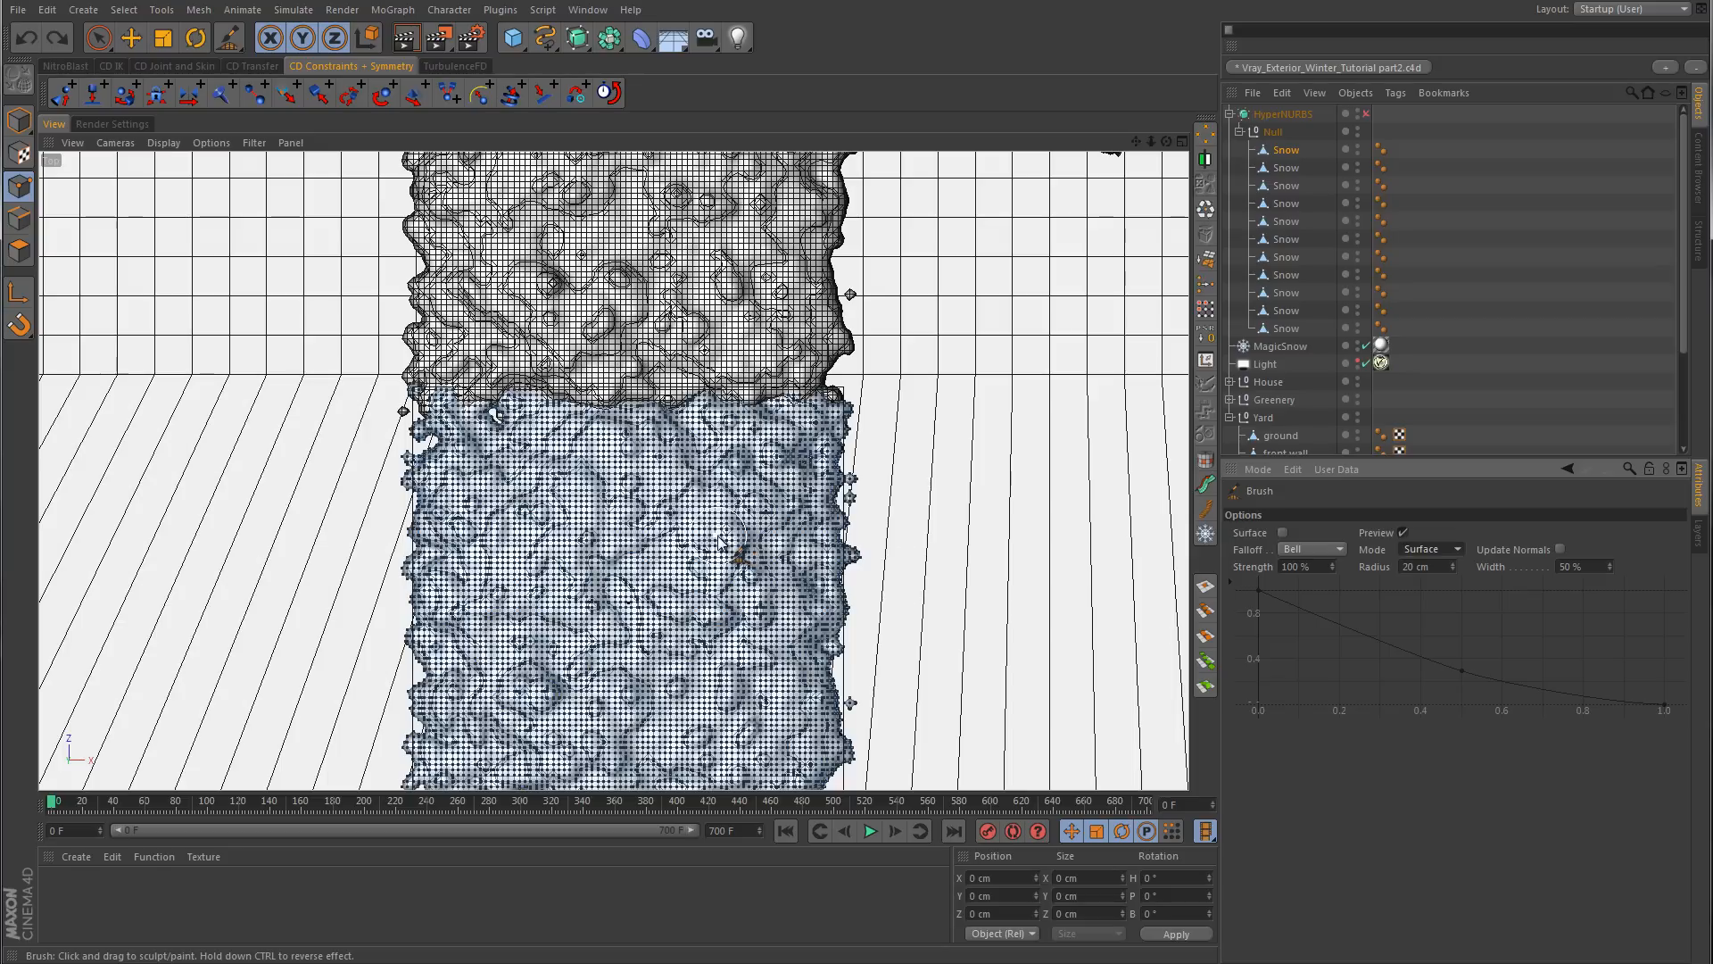
{"action": "mouse_move", "coordinate": [770, 473]}
{"action": "left_mouse_down"}
{"action": "mouse_move", "coordinate": [694, 594]}
{"action": "mouse_move", "coordinate": [728, 739]}
{"action": "mouse_move", "coordinate": [636, 700]}
{"action": "mouse_move", "coordinate": [555, 607]}
{"action": "mouse_move", "coordinate": [629, 482]}
{"action": "mouse_move", "coordinate": [509, 500]}
{"action": "mouse_move", "coordinate": [489, 551]}
{"action": "left_mouse_up"}
{"action": "middle_click", "coordinate": [852, 400]}
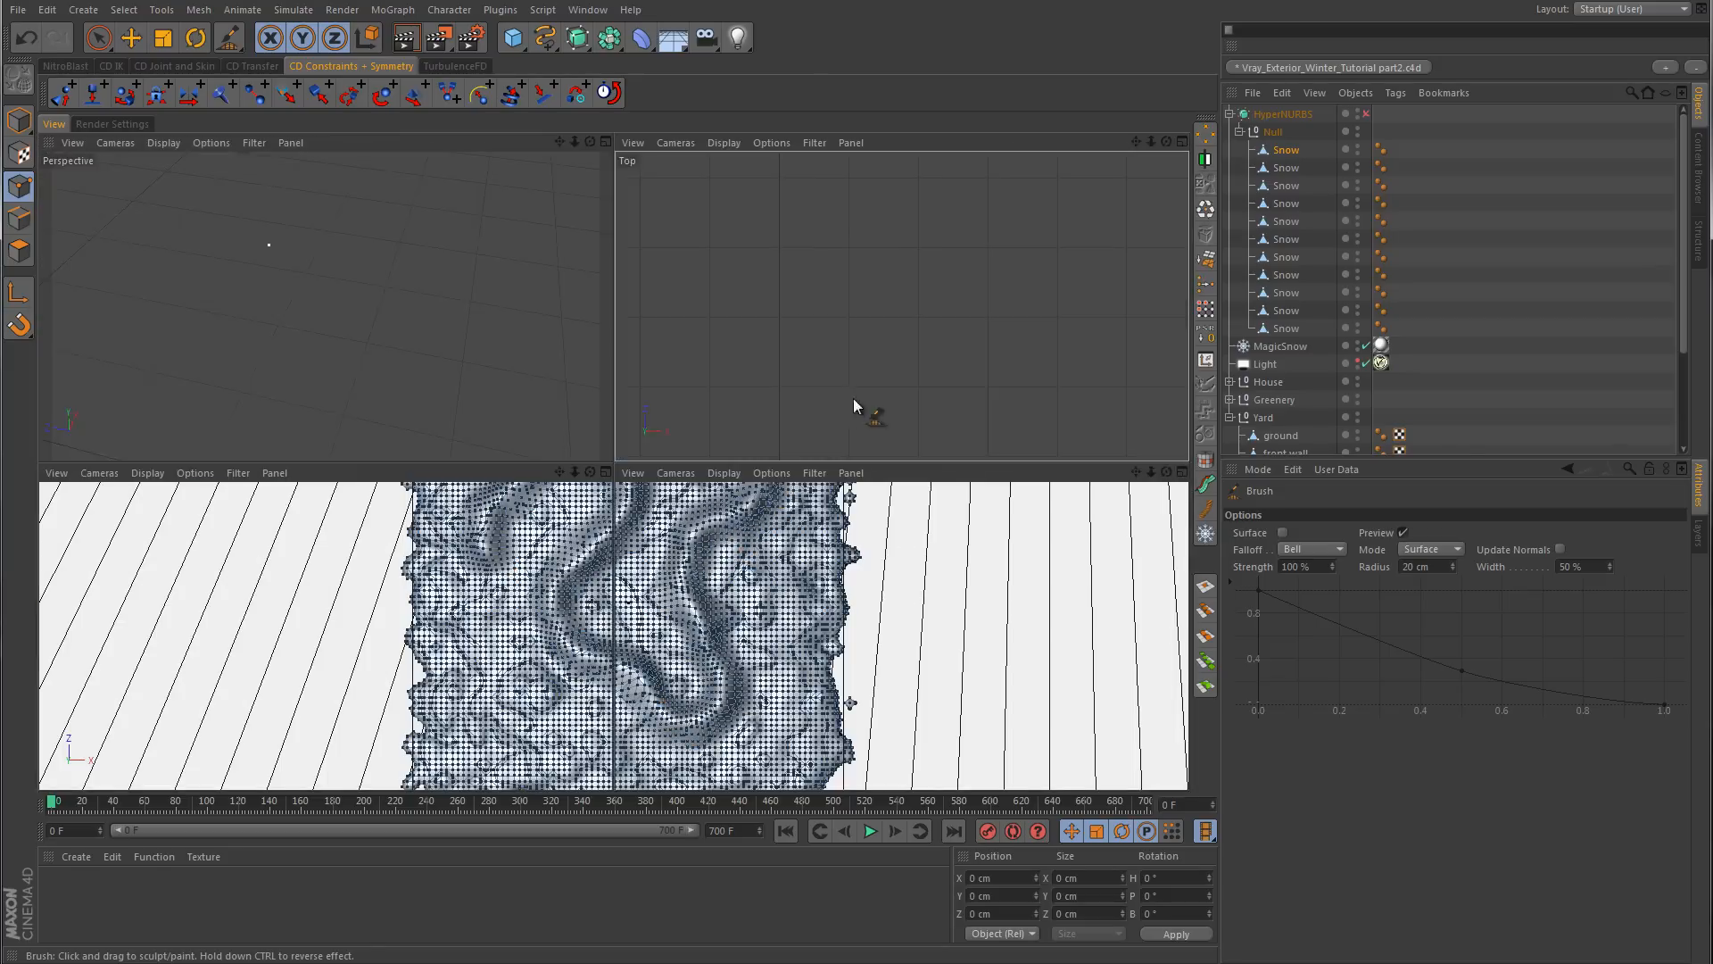
{"action": "middle_click", "coordinate": [486, 390]}
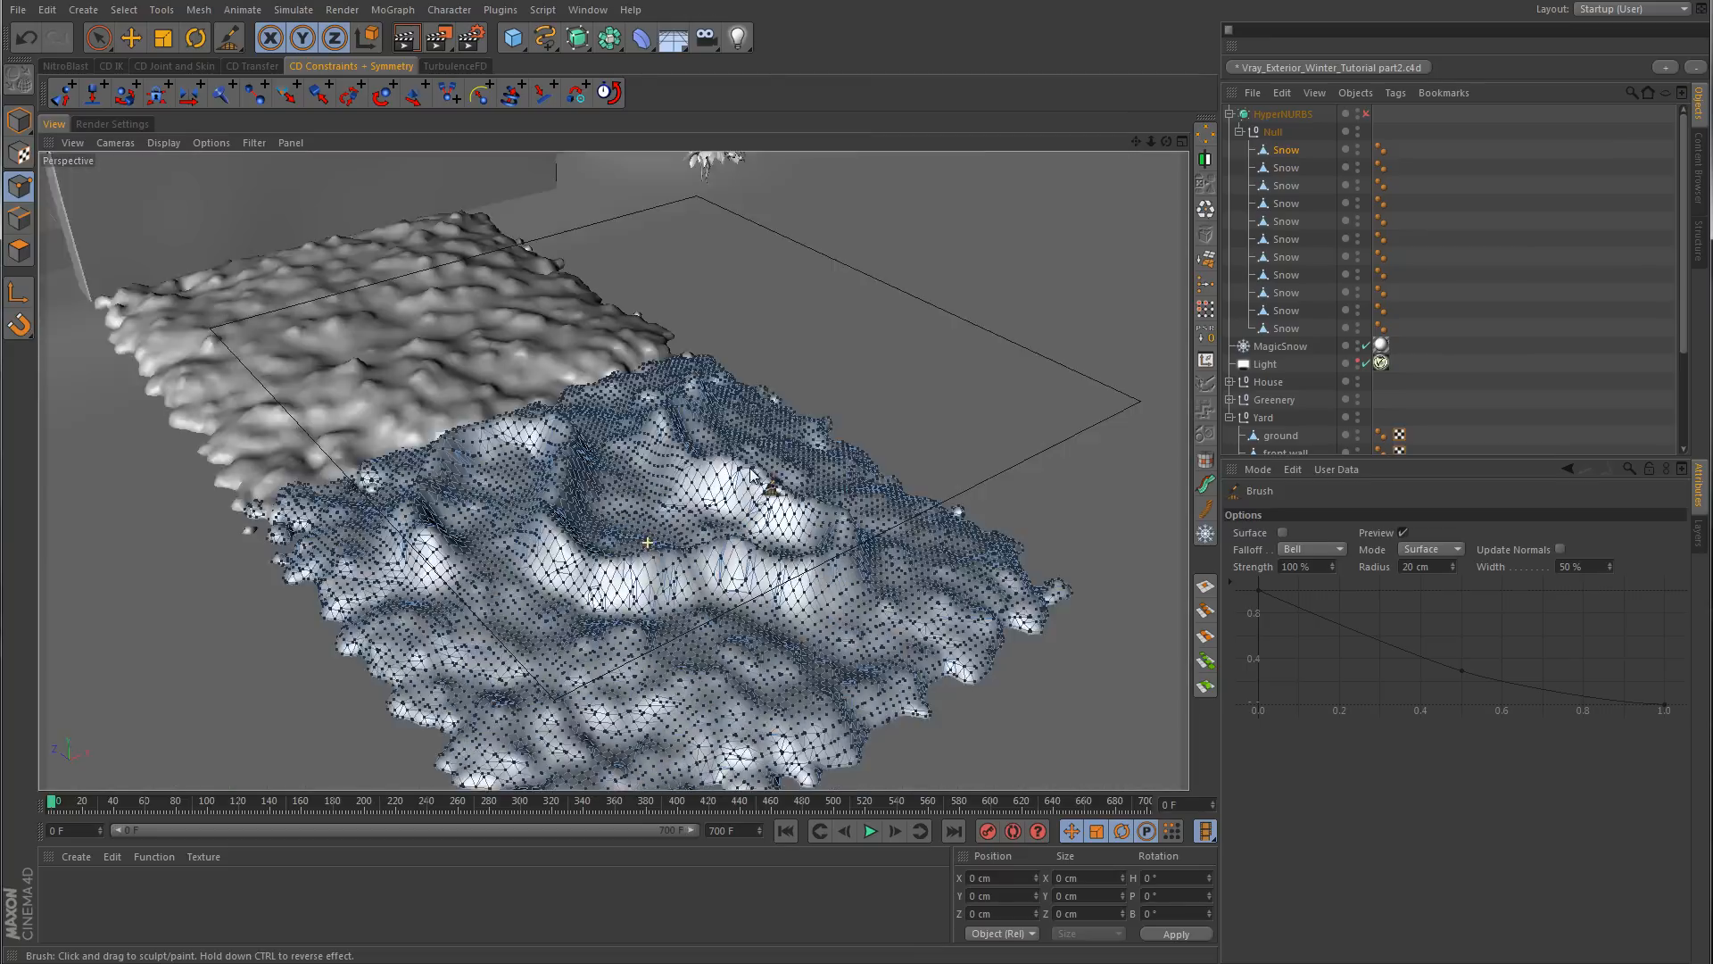
{"action": "left_click_drag", "start_coordinate": [753, 475], "coordinate": [828, 432], "text": "alt"}
{"action": "left_click", "coordinate": [1514, 373]}
{"action": "middle_click_drag", "start_coordinate": [827, 432], "coordinate": [830, 431], "text": "alt"}
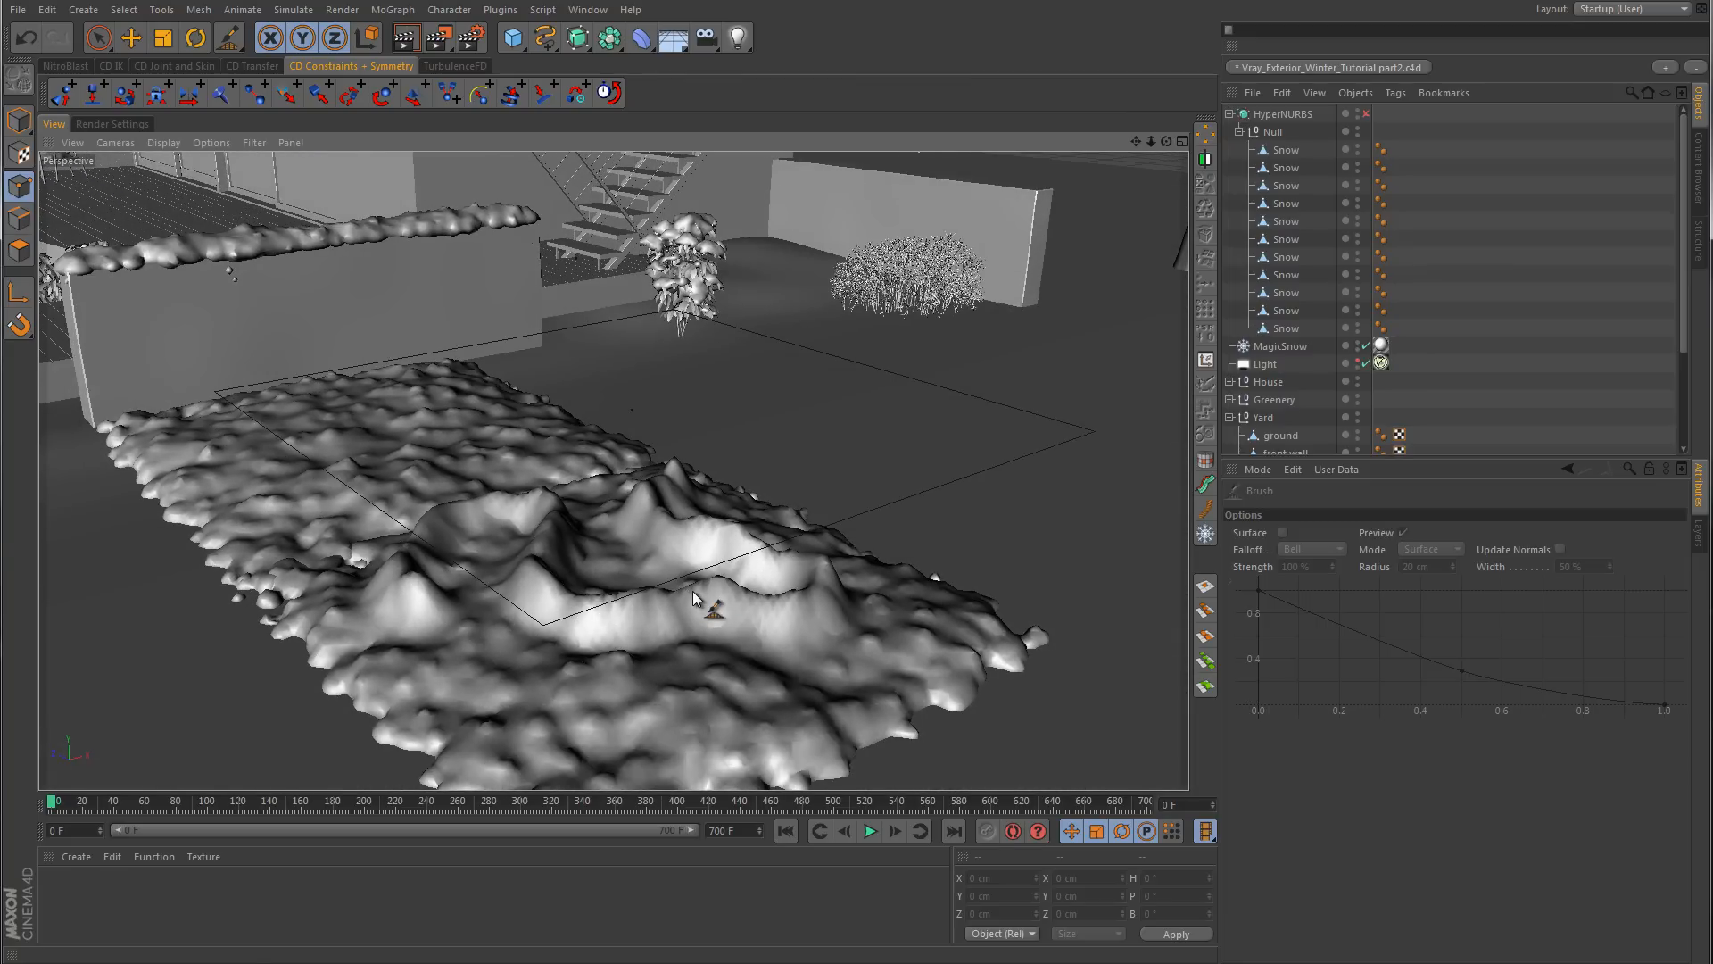
- Undo the raised drifts on the newest ground snow patch and set the Brush strength to -25%
{"action": "key", "text": "ctrl+z"}
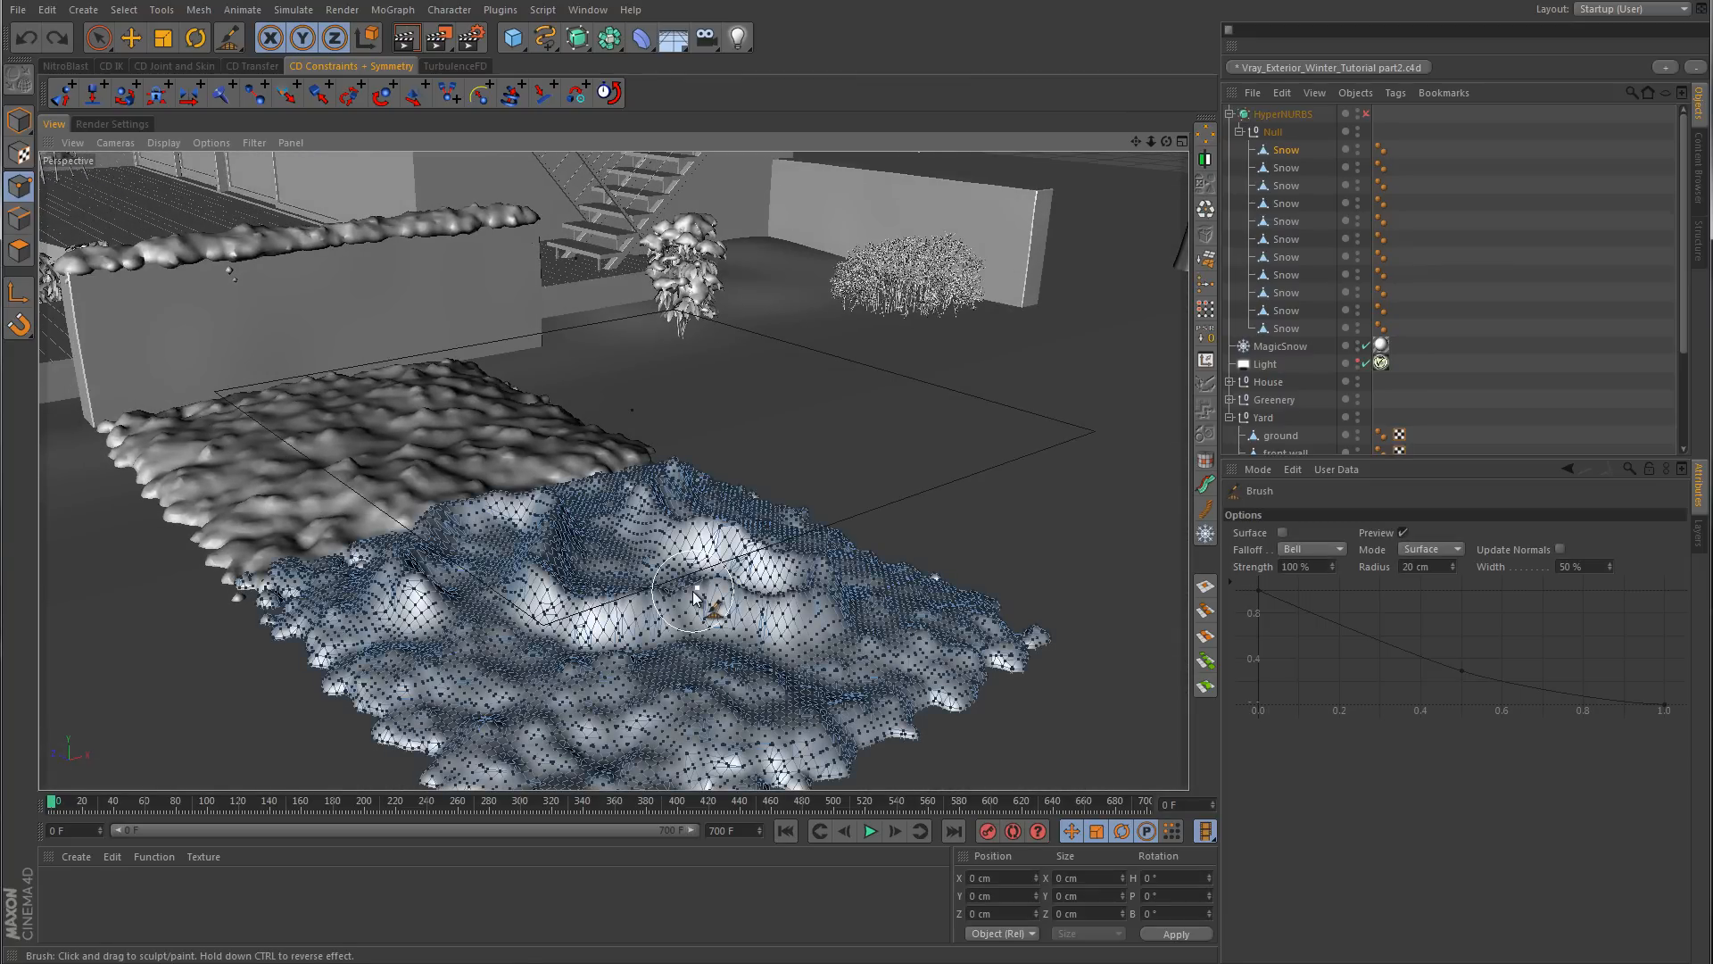
{"action": "key", "text": "ctrl+z"}
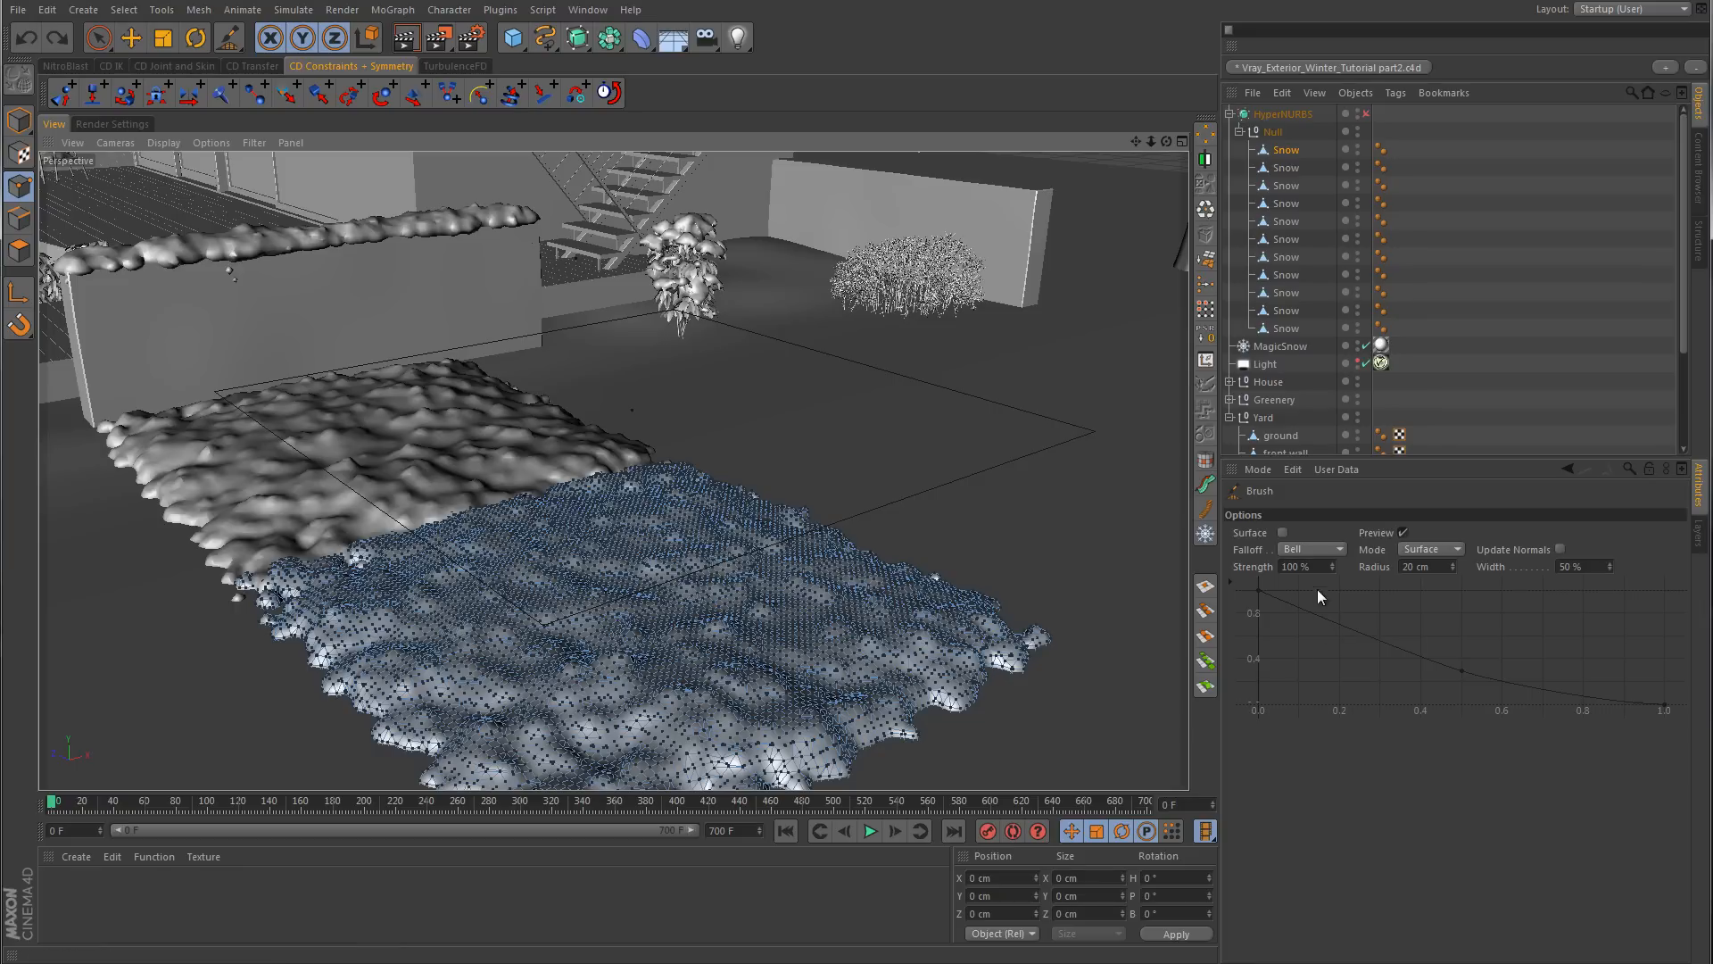
{"action": "left_click_drag", "start_coordinate": [1324, 567], "coordinate": [1230, 571]}
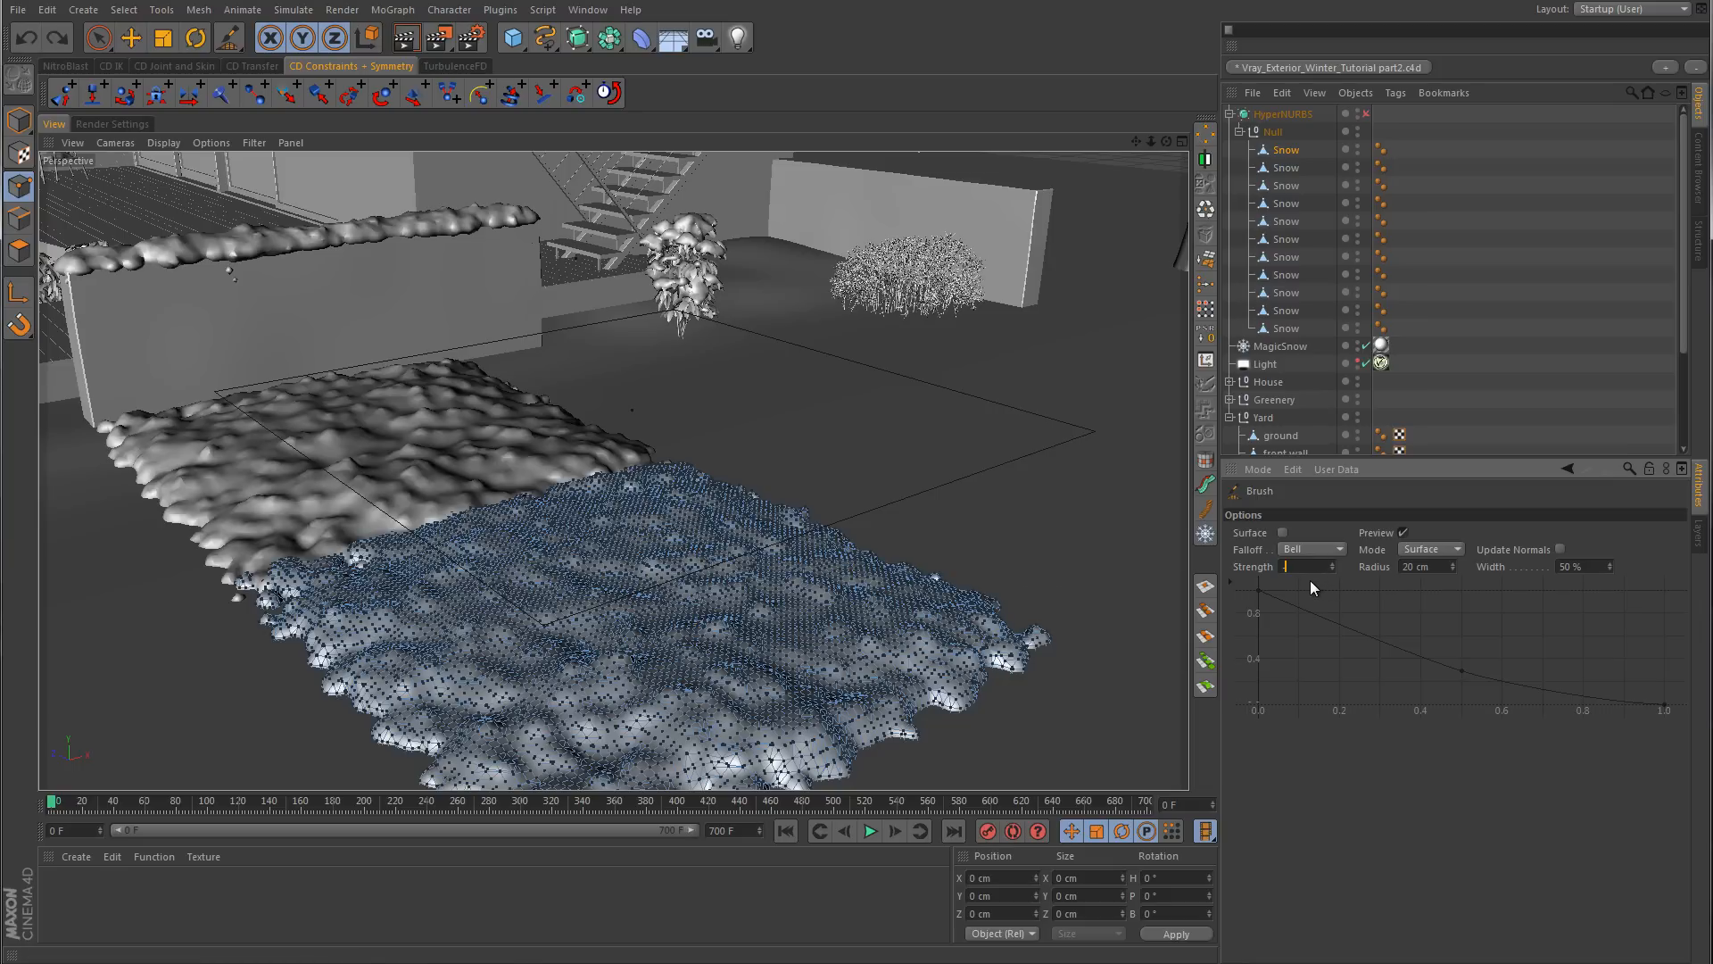
{"action": "type", "text": "-25"}
- Reselect the newest ground Snow mesh and brush a short stroke near its middle in the top view
{"action": "left_click", "coordinate": [1536, 361]}
{"action": "middle_click", "coordinate": [933, 457]}
{"action": "middle_click", "coordinate": [979, 329]}
{"action": "left_click", "coordinate": [1286, 150]}
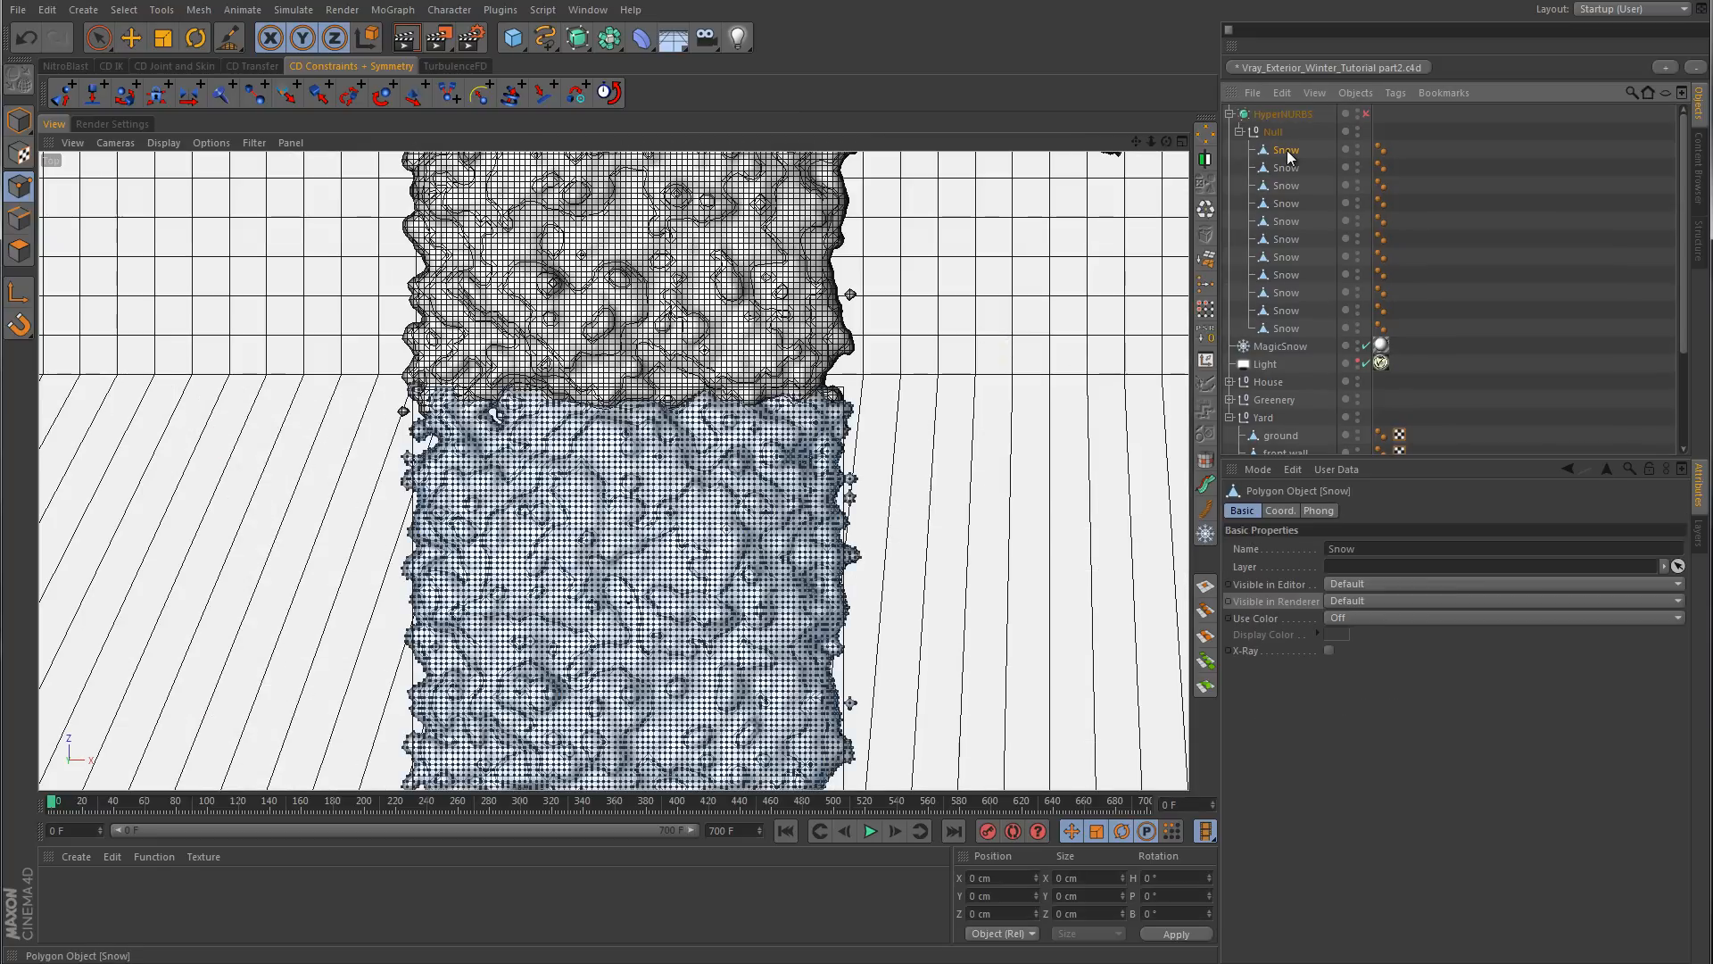
{"action": "scroll", "coordinate": [721, 556], "scroll_direction": "up", "scroll_amount": 5}
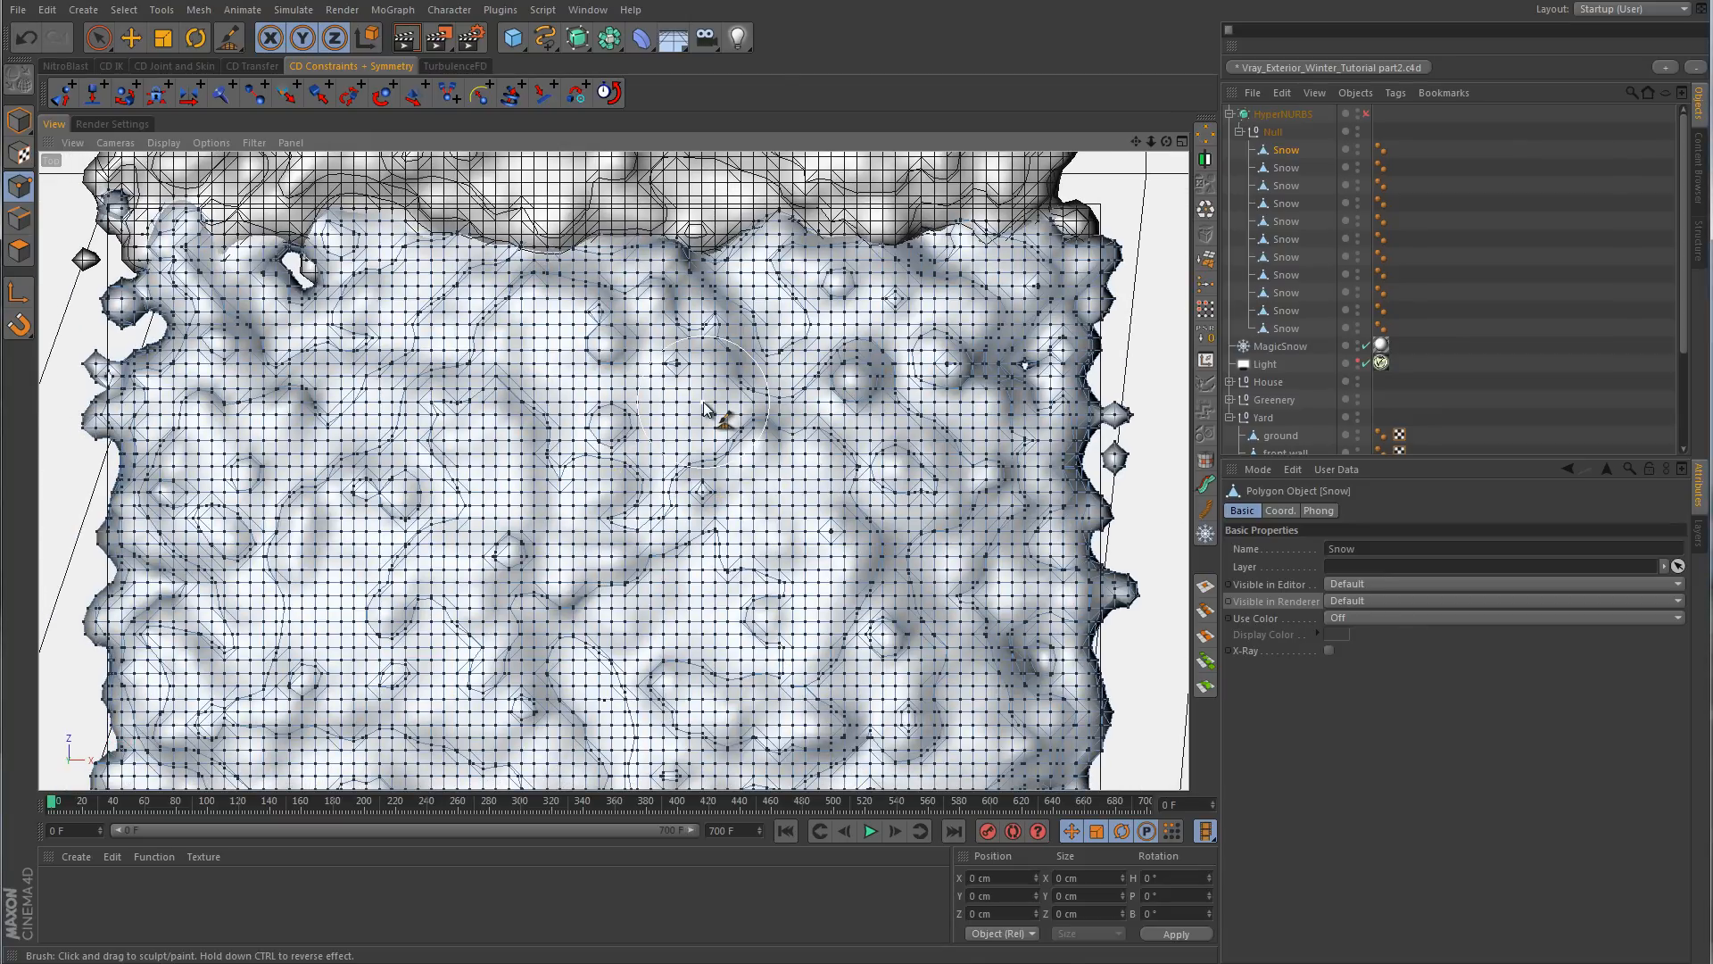
{"action": "mouse_move", "coordinate": [705, 409]}
{"action": "left_mouse_down"}
{"action": "mouse_move", "coordinate": [710, 457]}
{"action": "mouse_move", "coordinate": [751, 486]}
{"action": "mouse_move", "coordinate": [763, 623]}
{"action": "mouse_move", "coordinate": [790, 678]}
{"action": "mouse_move", "coordinate": [762, 593]}
{"action": "mouse_move", "coordinate": [740, 603]}
{"action": "mouse_move", "coordinate": [791, 592]}
{"action": "mouse_move", "coordinate": [903, 479]}
{"action": "mouse_move", "coordinate": [758, 592]}
{"action": "mouse_move", "coordinate": [758, 657]}
{"action": "mouse_move", "coordinate": [741, 584]}
{"action": "left_mouse_up"}
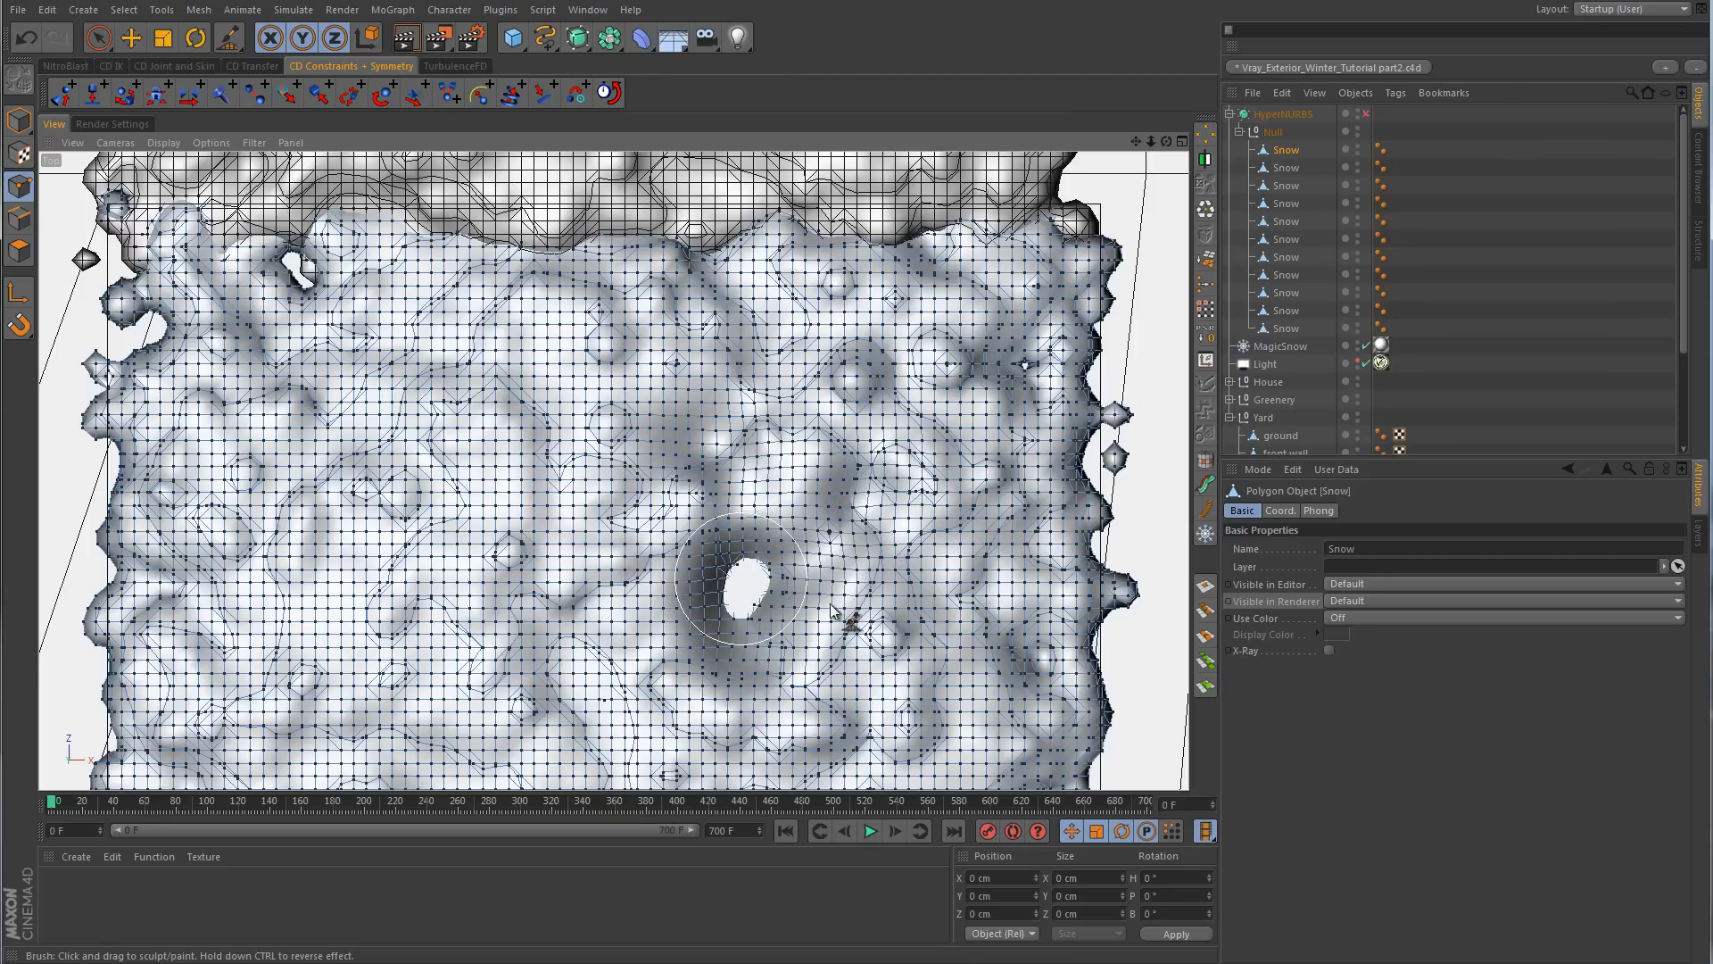
- Inspect the brushed hollow in perspective, try another short stroke on the snow patch, and undo the strokes
{"action": "middle_click", "coordinate": [794, 493]}
{"action": "middle_click", "coordinate": [479, 398]}
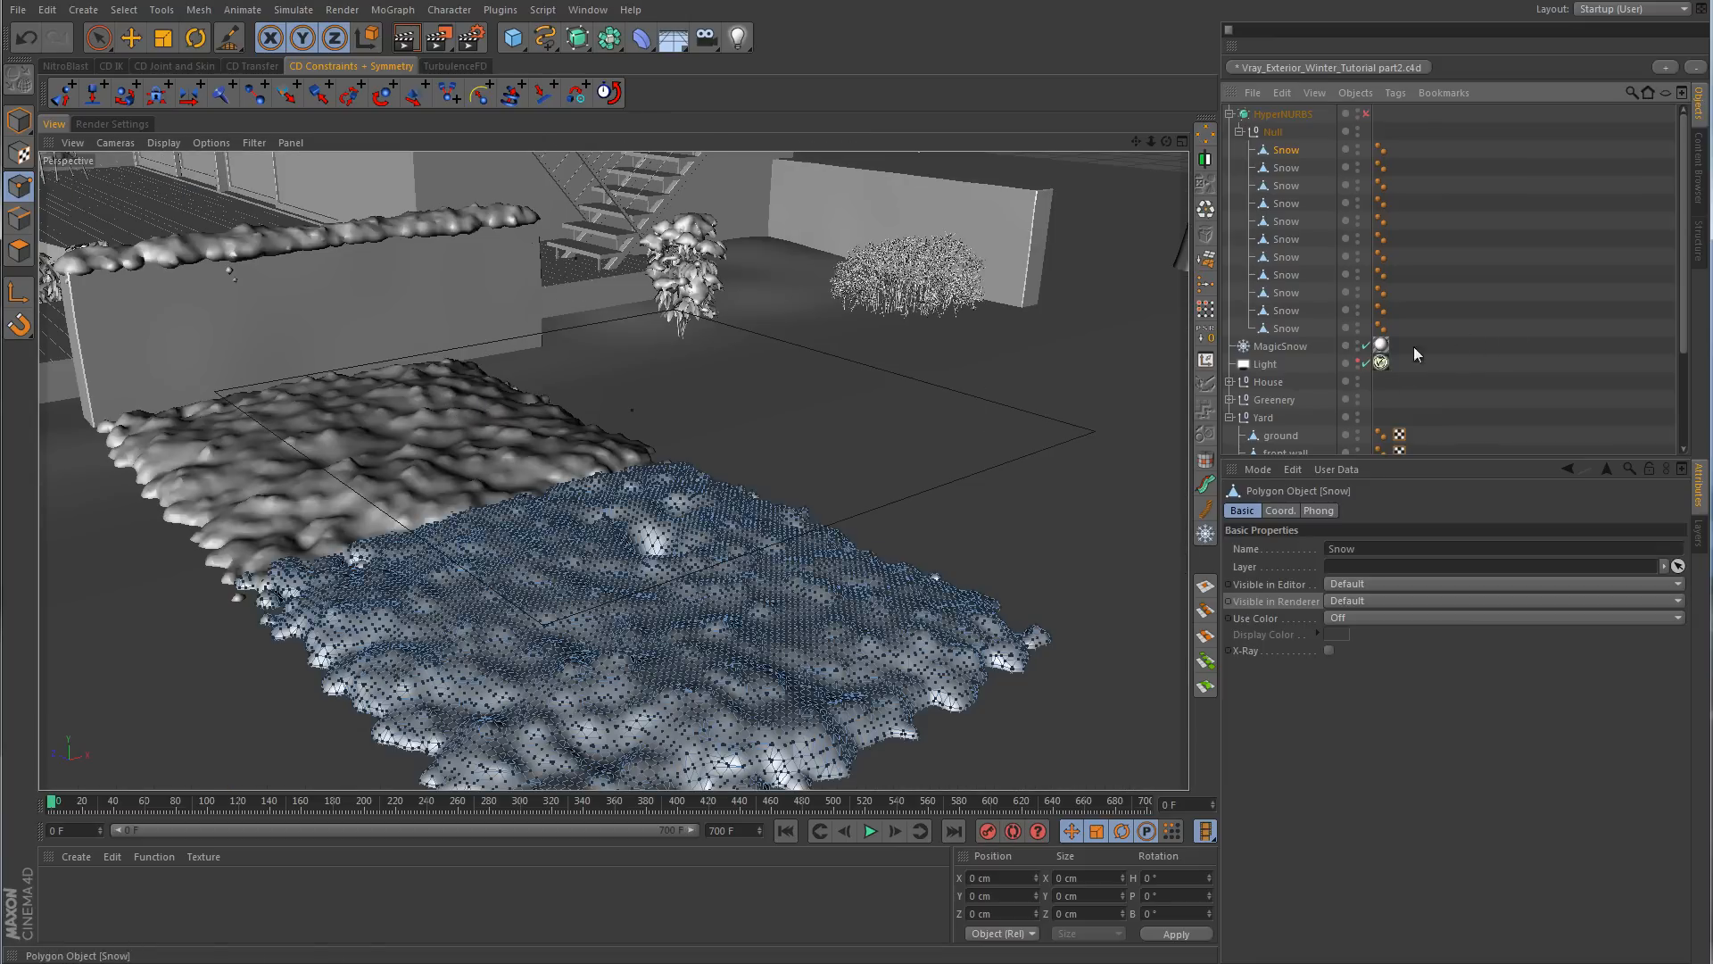
{"action": "left_click", "coordinate": [1471, 334]}
{"action": "scroll", "coordinate": [671, 580], "scroll_direction": "up", "scroll_amount": 5}
{"action": "scroll", "coordinate": [830, 508], "scroll_direction": "down", "scroll_amount": 4}
{"action": "left_click_drag", "start_coordinate": [874, 507], "coordinate": [732, 514], "text": "alt"}
{"action": "right_click_drag", "start_coordinate": [732, 514], "coordinate": [768, 516], "text": "alt"}
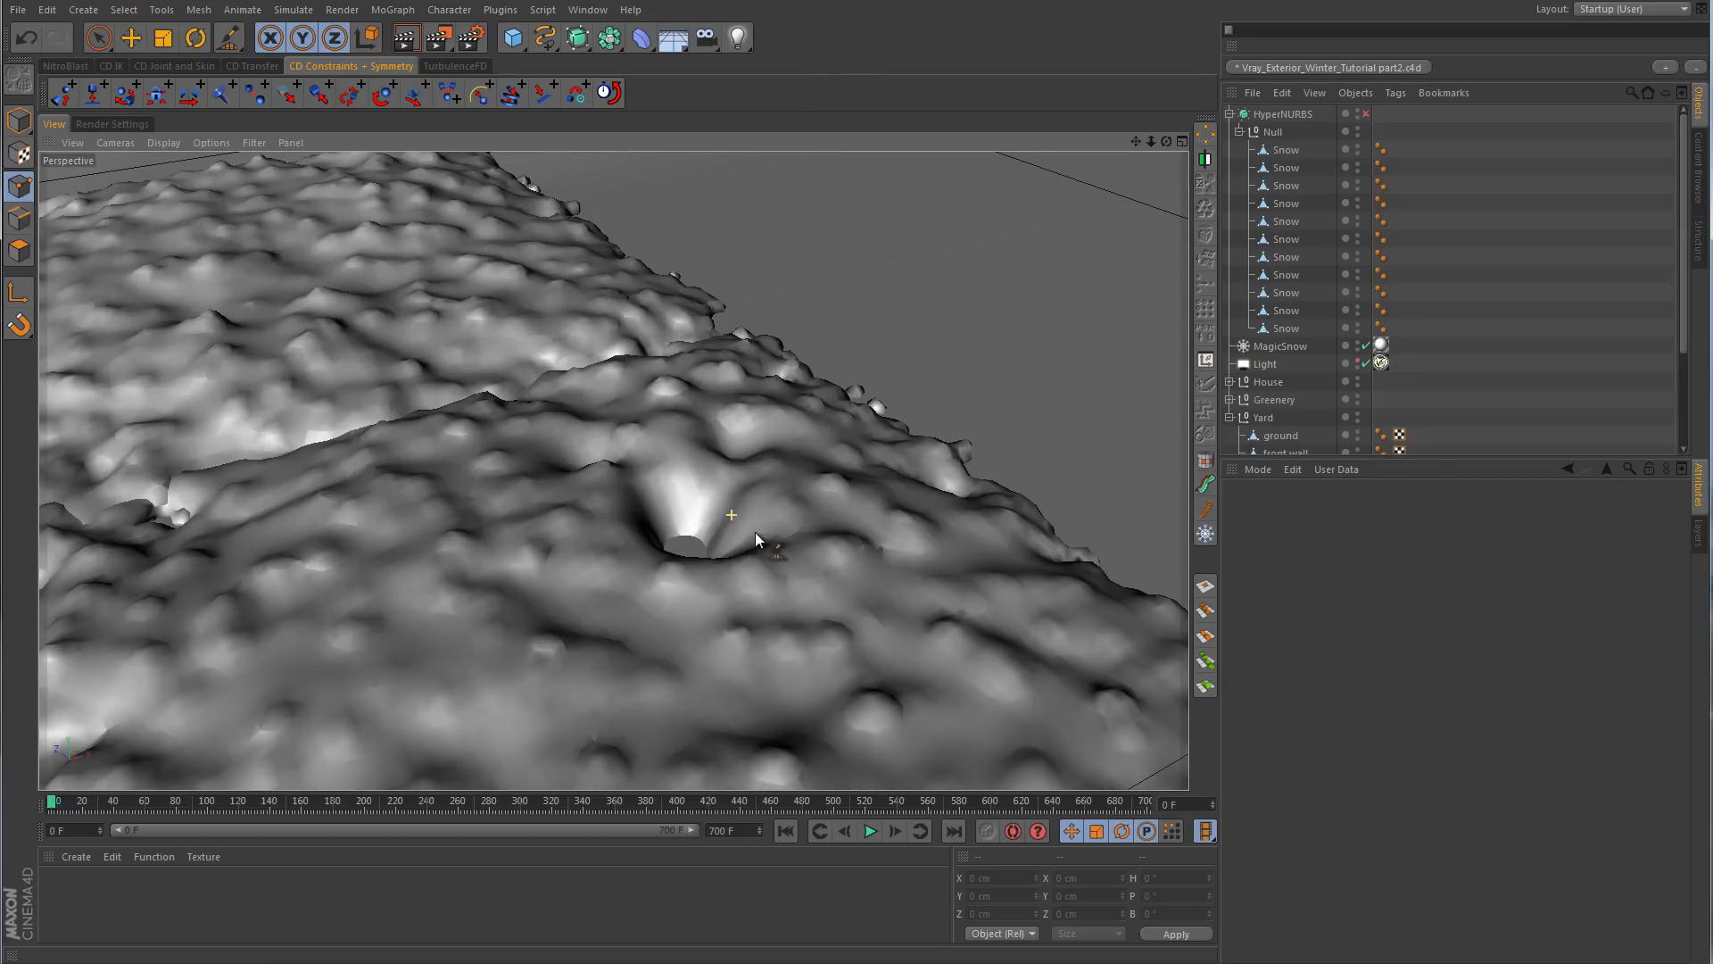
{"action": "left_click", "coordinate": [692, 540]}
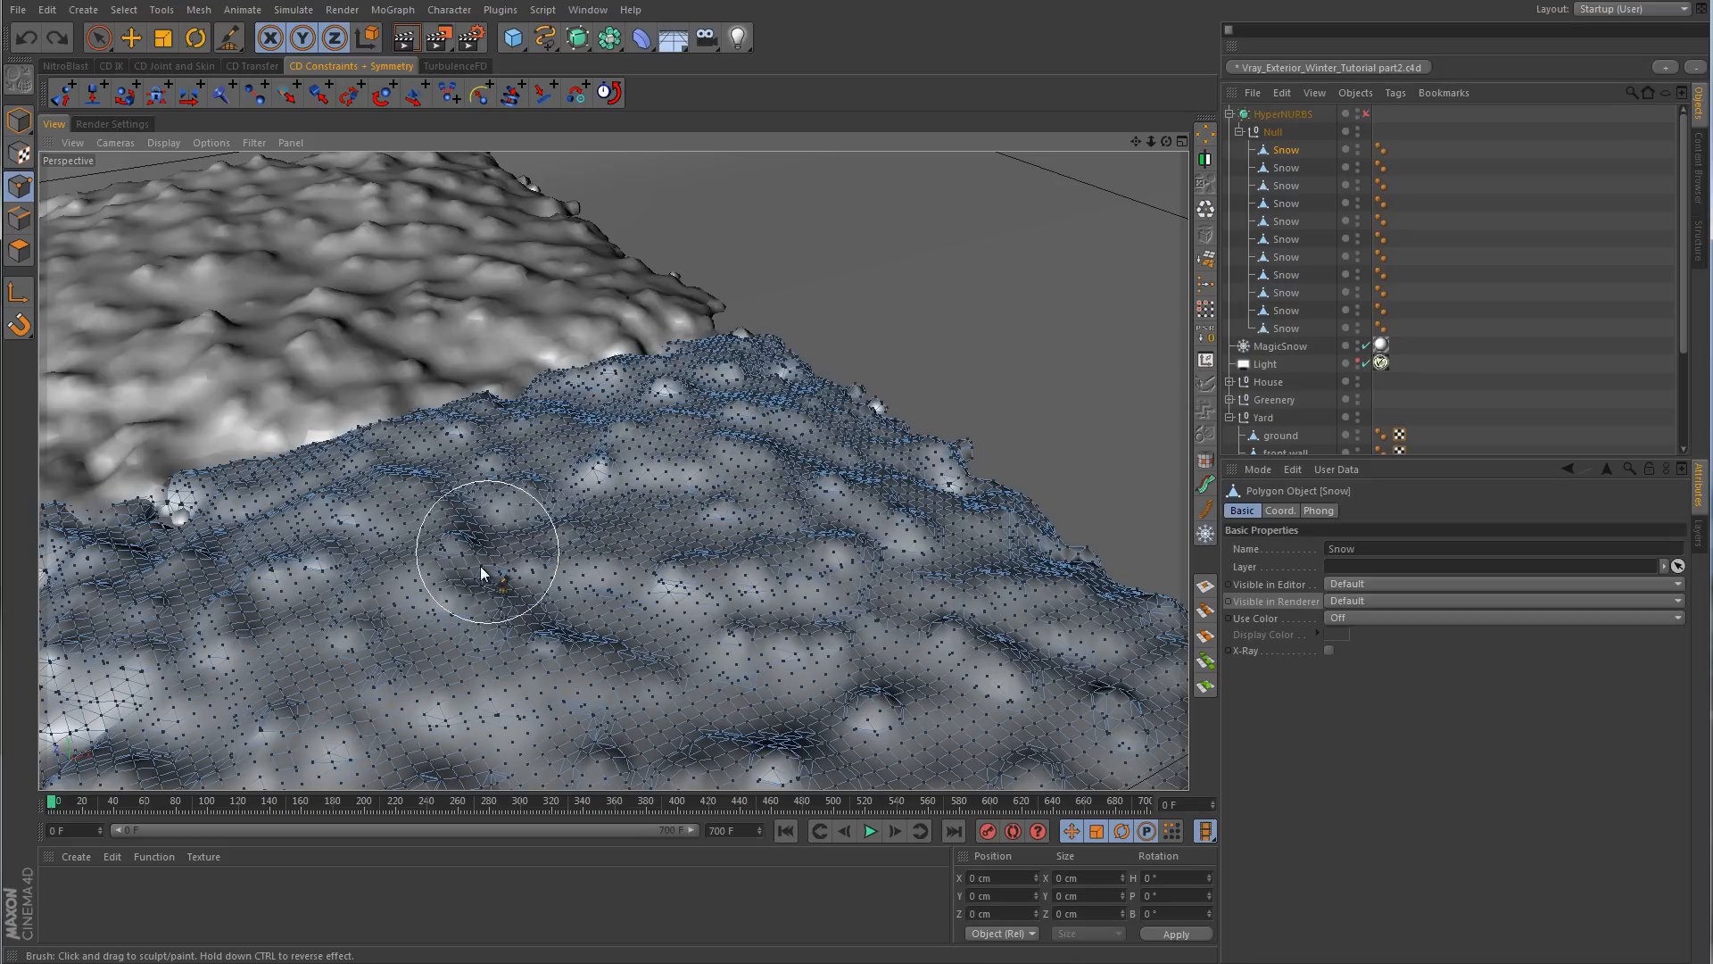
{"action": "mouse_move", "coordinate": [458, 615]}
{"action": "left_mouse_down"}
{"action": "mouse_move", "coordinate": [535, 521]}
{"action": "mouse_move", "coordinate": [635, 494]}
{"action": "mouse_move", "coordinate": [703, 528]}
{"action": "mouse_move", "coordinate": [614, 507]}
{"action": "mouse_move", "coordinate": [514, 569]}
{"action": "mouse_move", "coordinate": [645, 535]}
{"action": "mouse_move", "coordinate": [521, 581]}
{"action": "left_mouse_up"}
{"action": "key", "text": "ctrl+z"}
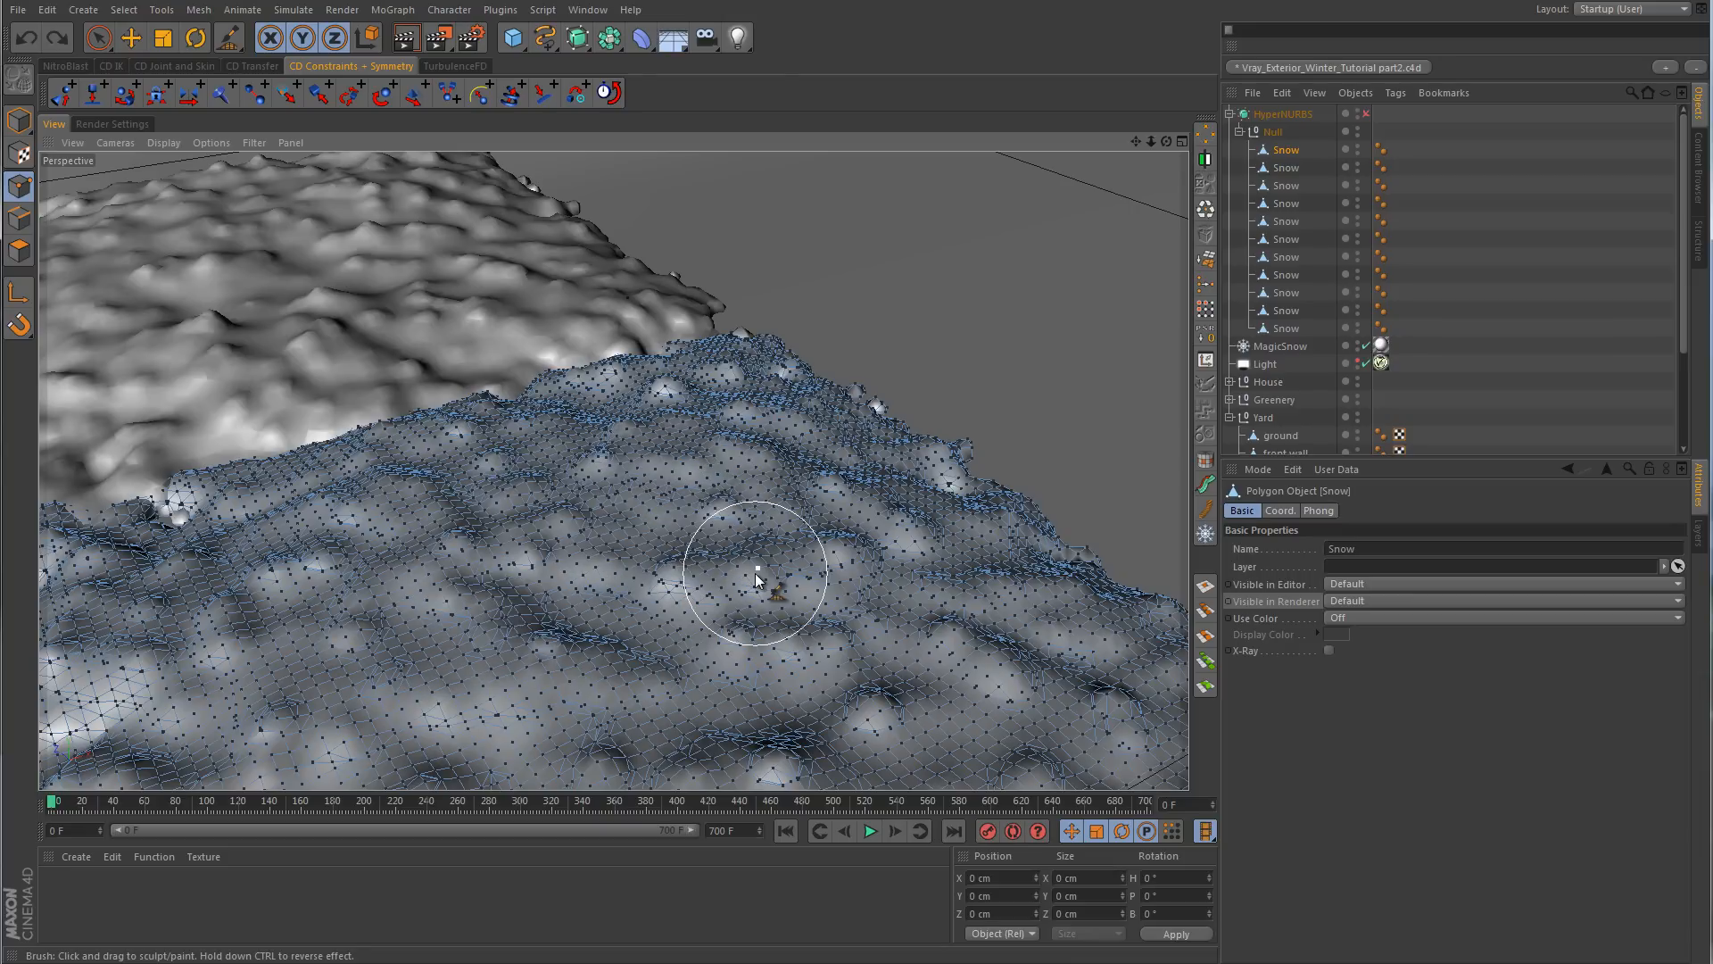
- Select both ground Snow meshes and connect them into one mesh, deleting the originals
{"action": "right_click_drag", "start_coordinate": [813, 395], "coordinate": [669, 439], "text": "alt"}
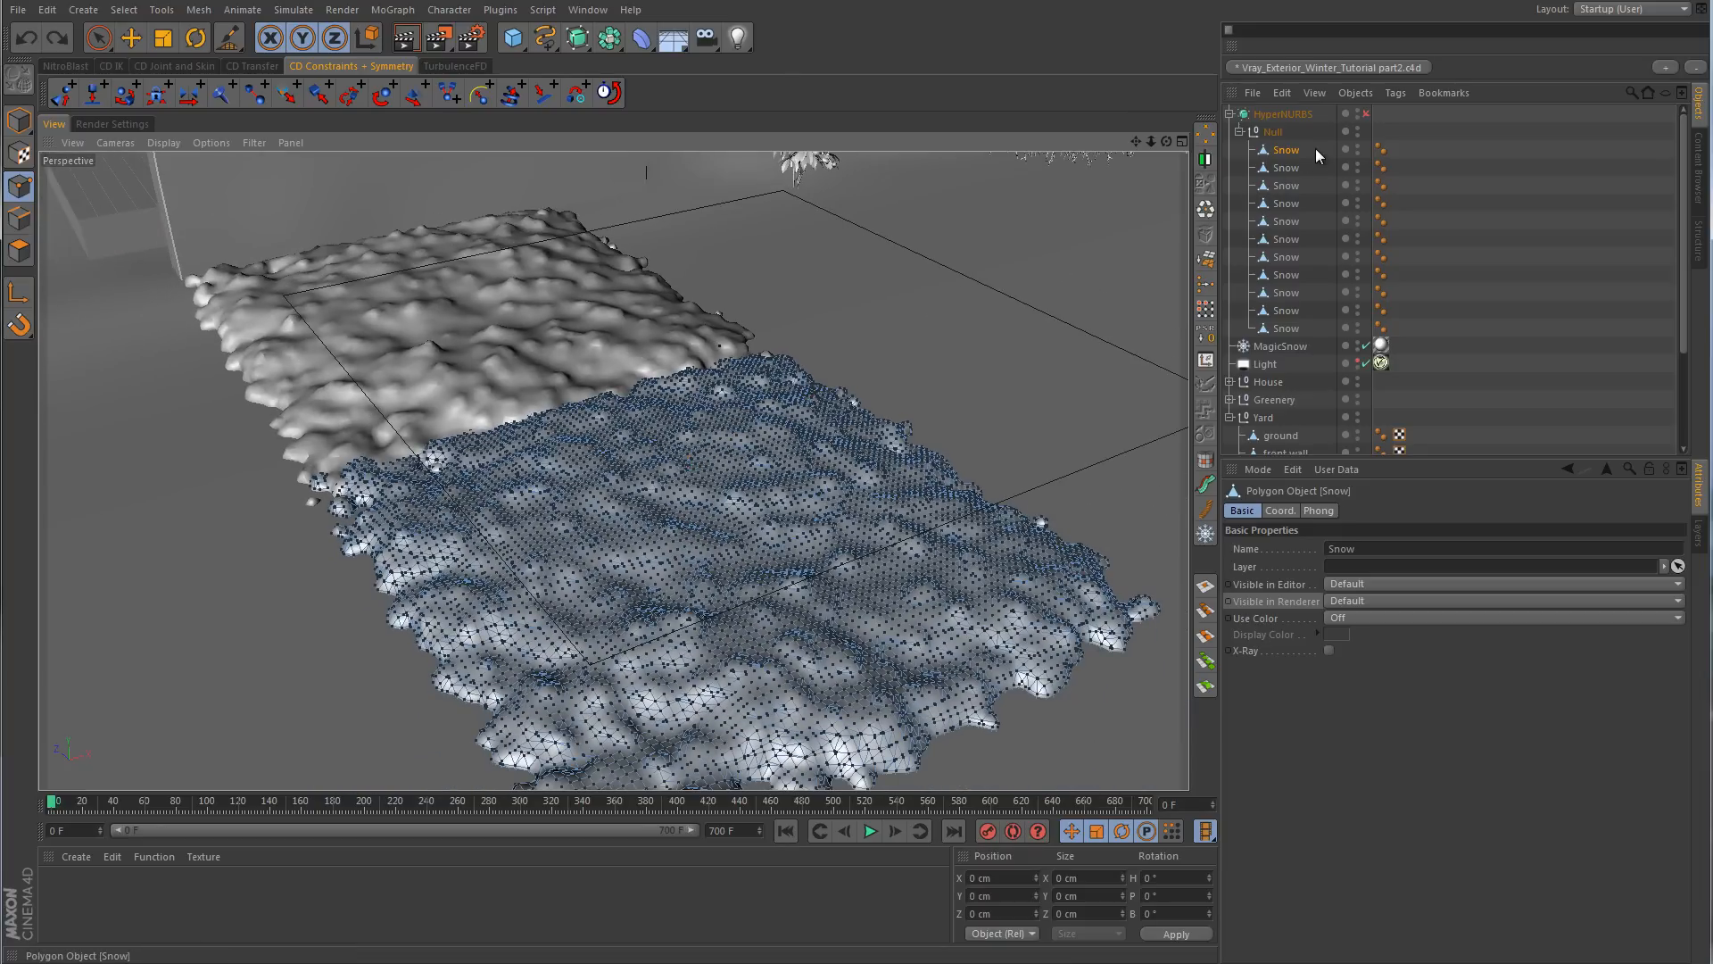
{"action": "left_click", "coordinate": [1285, 169], "text": "ctrl"}
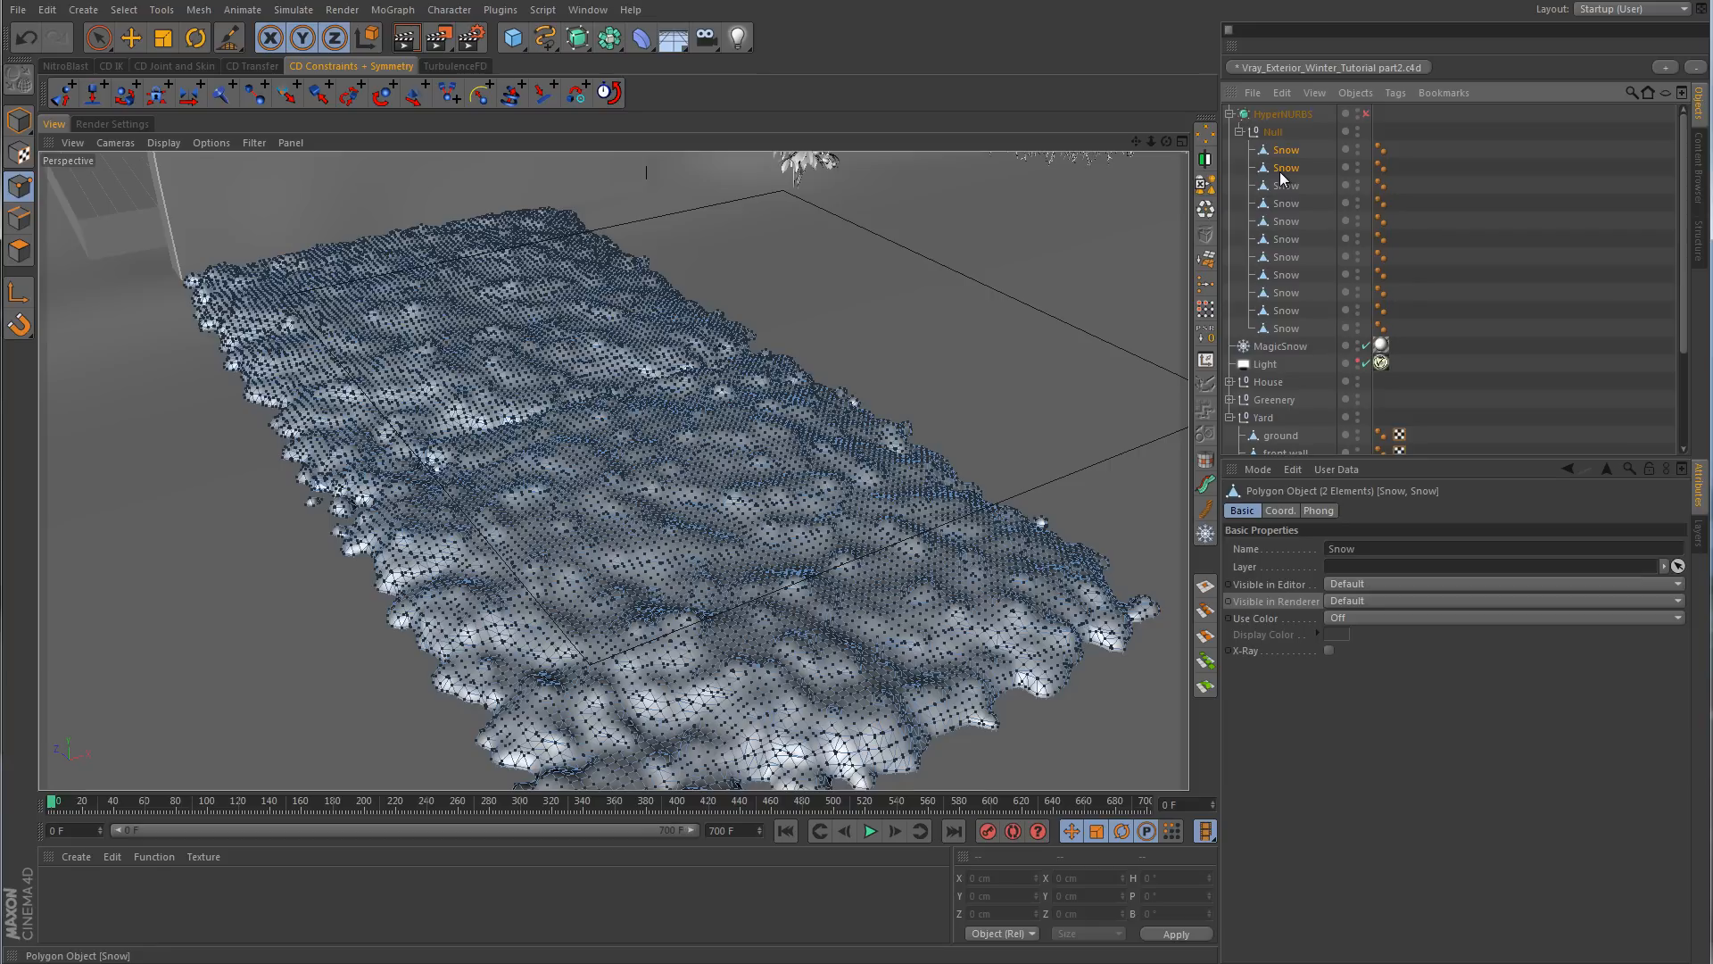
{"action": "left_click", "coordinate": [1206, 189]}
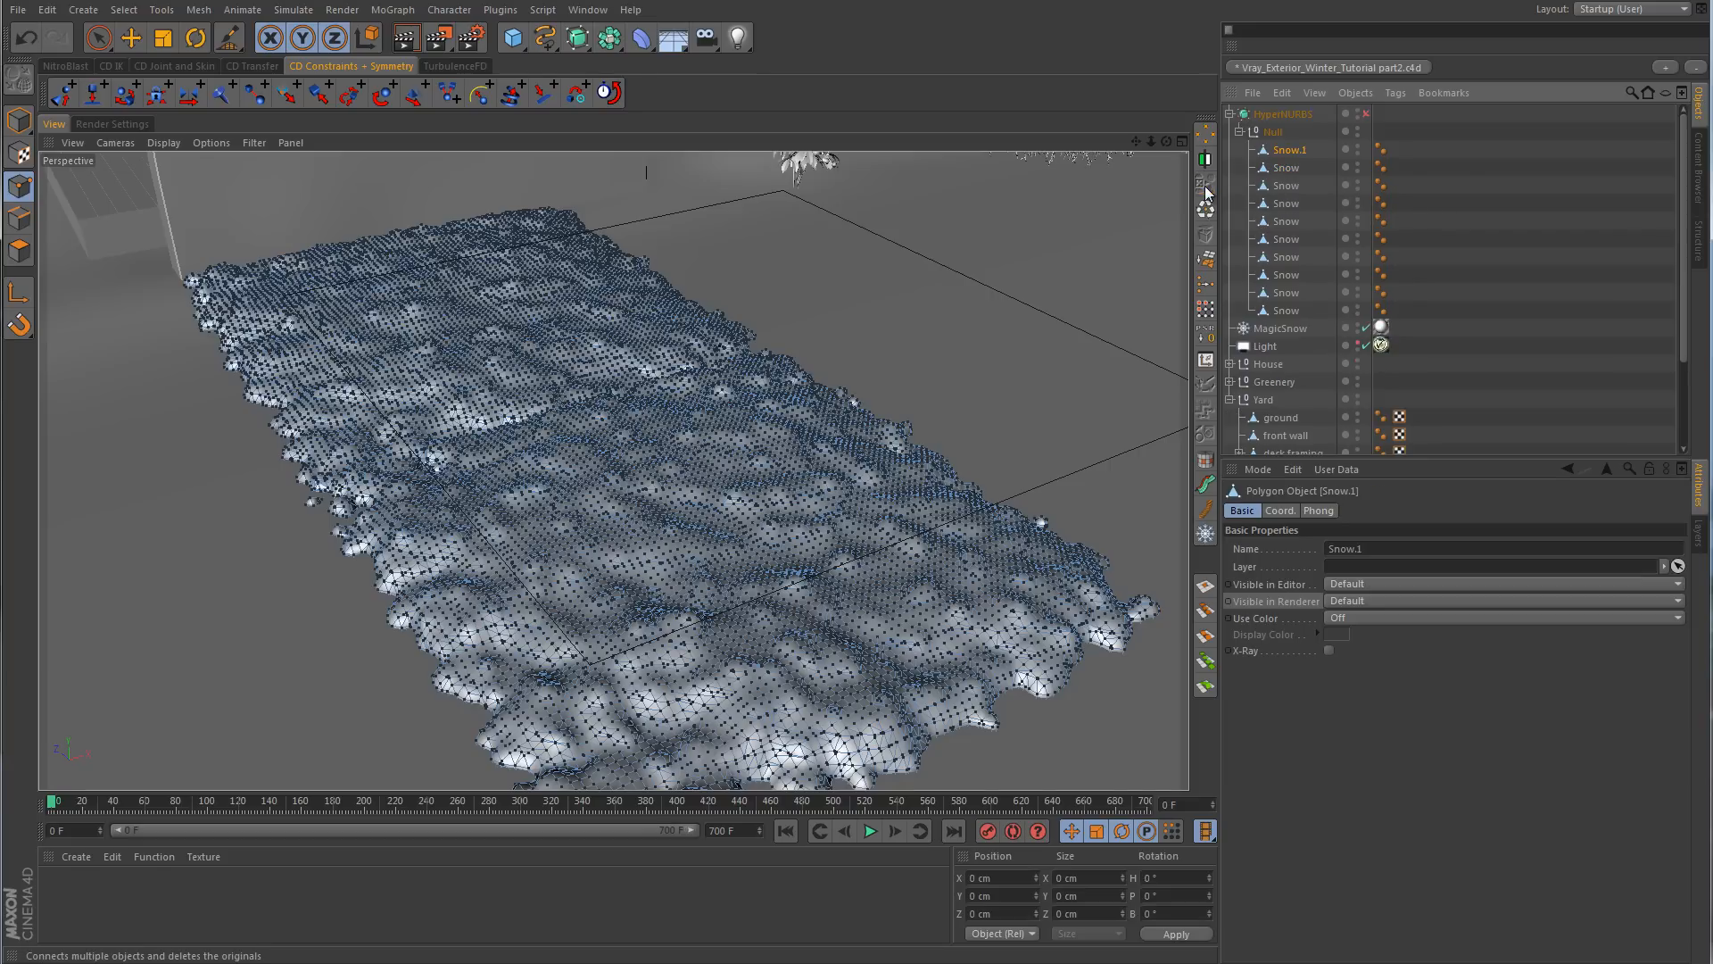
- Brush across the seam between the two merged snow patches in the top view and inspect it in perspective
{"action": "middle_click", "coordinate": [1021, 313]}
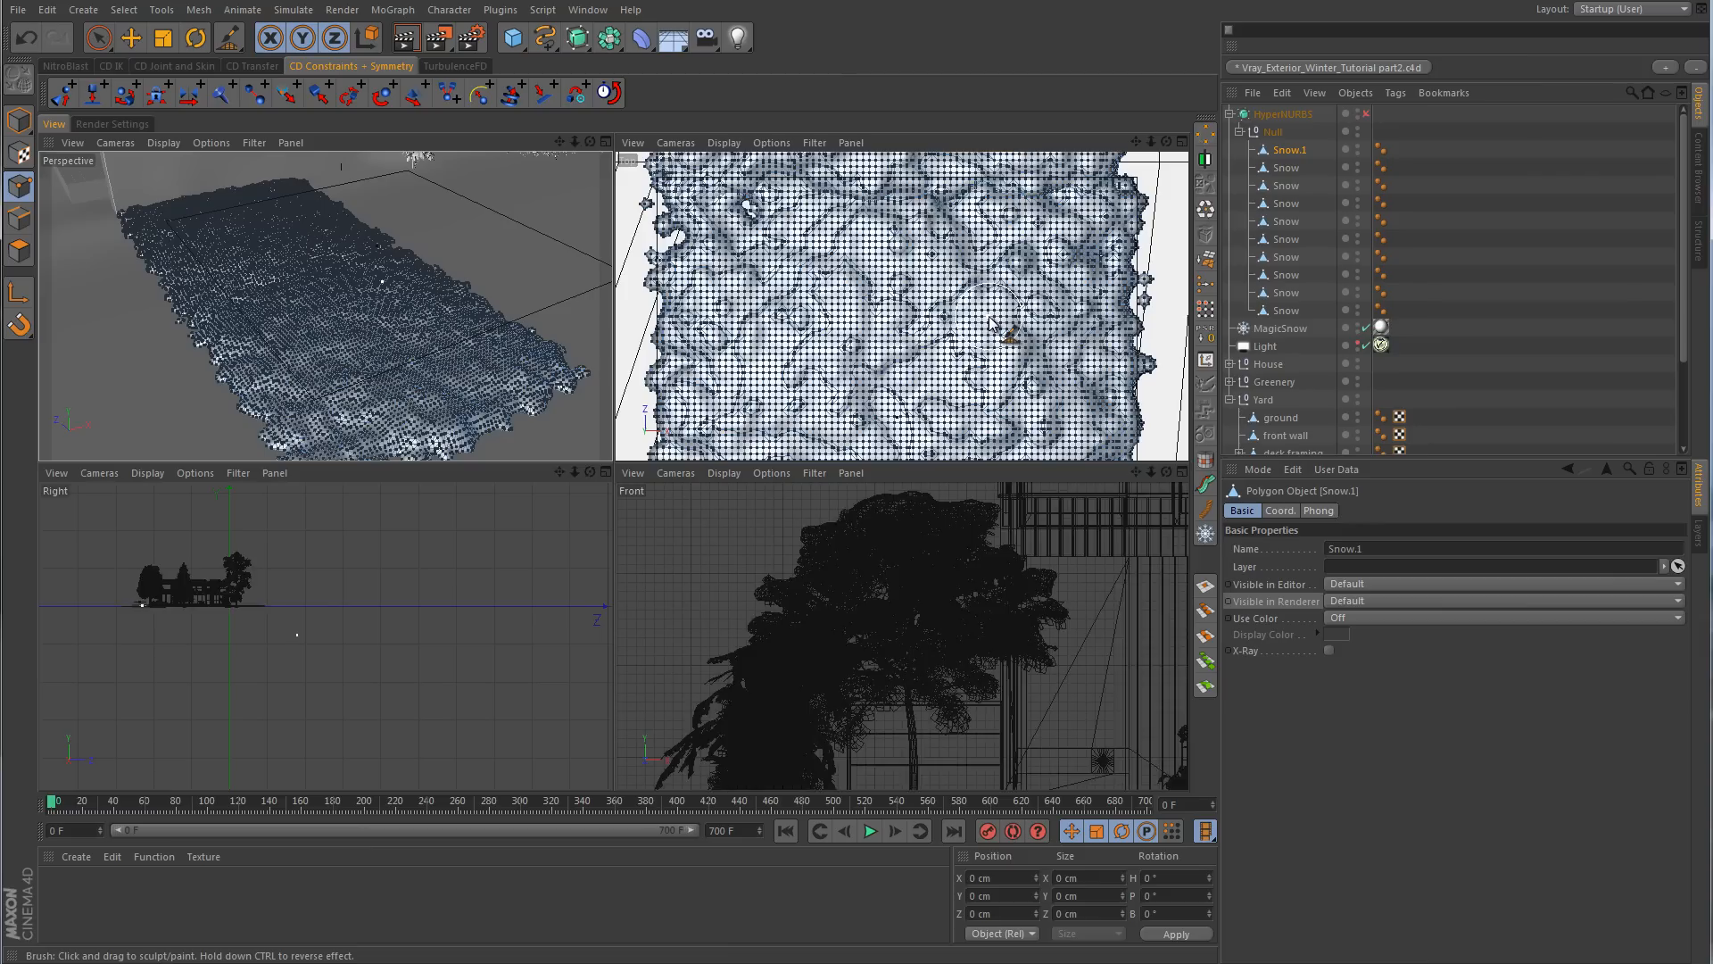
{"action": "middle_click", "coordinate": [969, 348]}
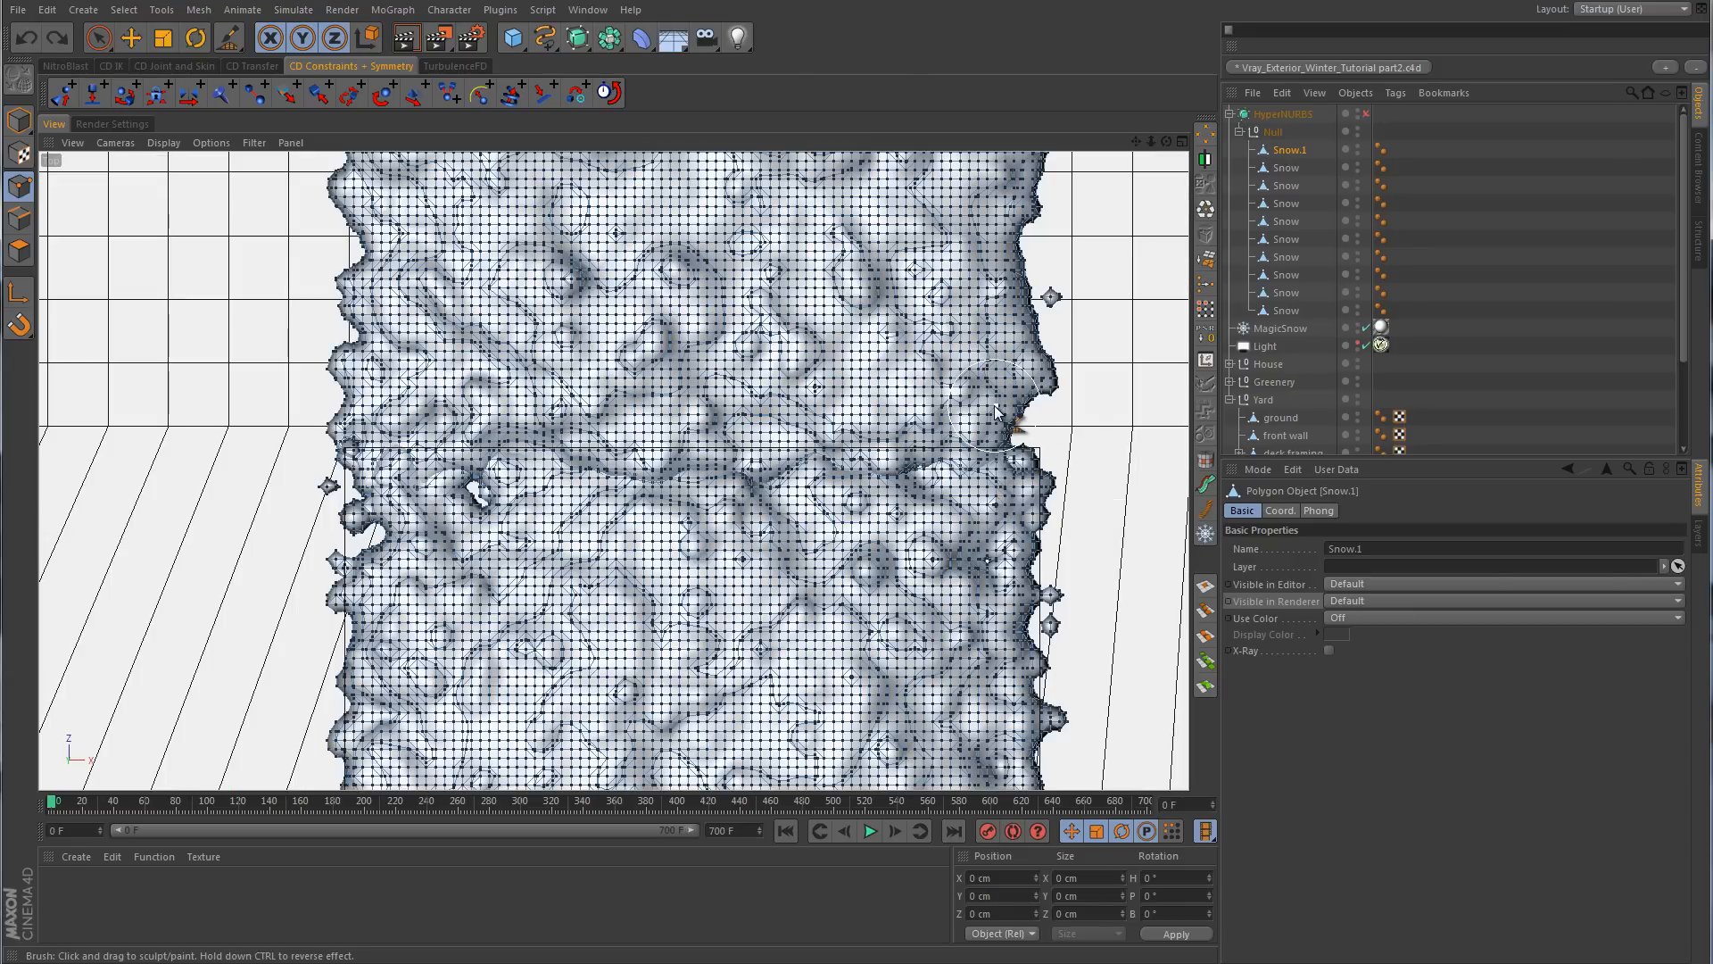
{"action": "mouse_move", "coordinate": [973, 384]}
{"action": "left_mouse_down"}
{"action": "mouse_move", "coordinate": [785, 413]}
{"action": "mouse_move", "coordinate": [540, 496]}
{"action": "mouse_move", "coordinate": [382, 474]}
{"action": "left_mouse_up"}
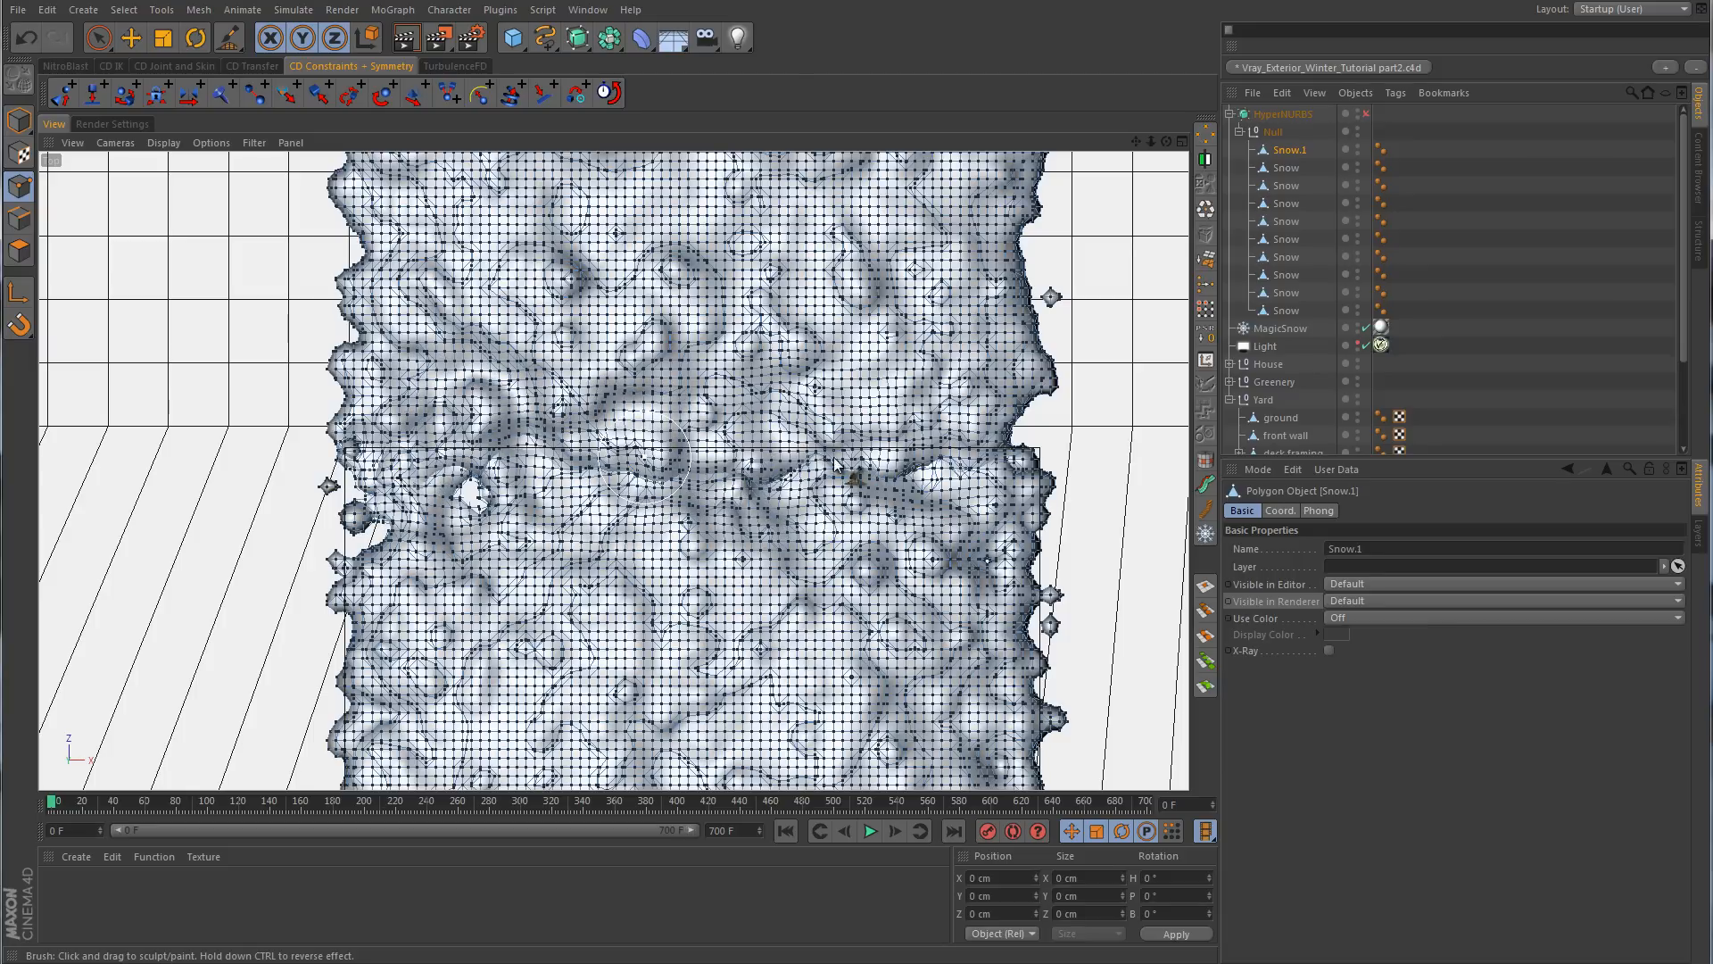
{"action": "middle_click", "coordinate": [775, 401]}
{"action": "middle_click", "coordinate": [383, 334]}
{"action": "left_click", "coordinate": [1478, 393]}
{"action": "right_click_drag", "start_coordinate": [787, 416], "coordinate": [748, 445], "text": "alt"}
{"action": "left_click_drag", "start_coordinate": [747, 445], "coordinate": [944, 346], "text": "alt"}
{"action": "middle_click_drag", "start_coordinate": [944, 346], "coordinate": [796, 527], "text": "alt"}
{"action": "right_click_drag", "start_coordinate": [758, 460], "coordinate": [914, 420], "text": "alt"}
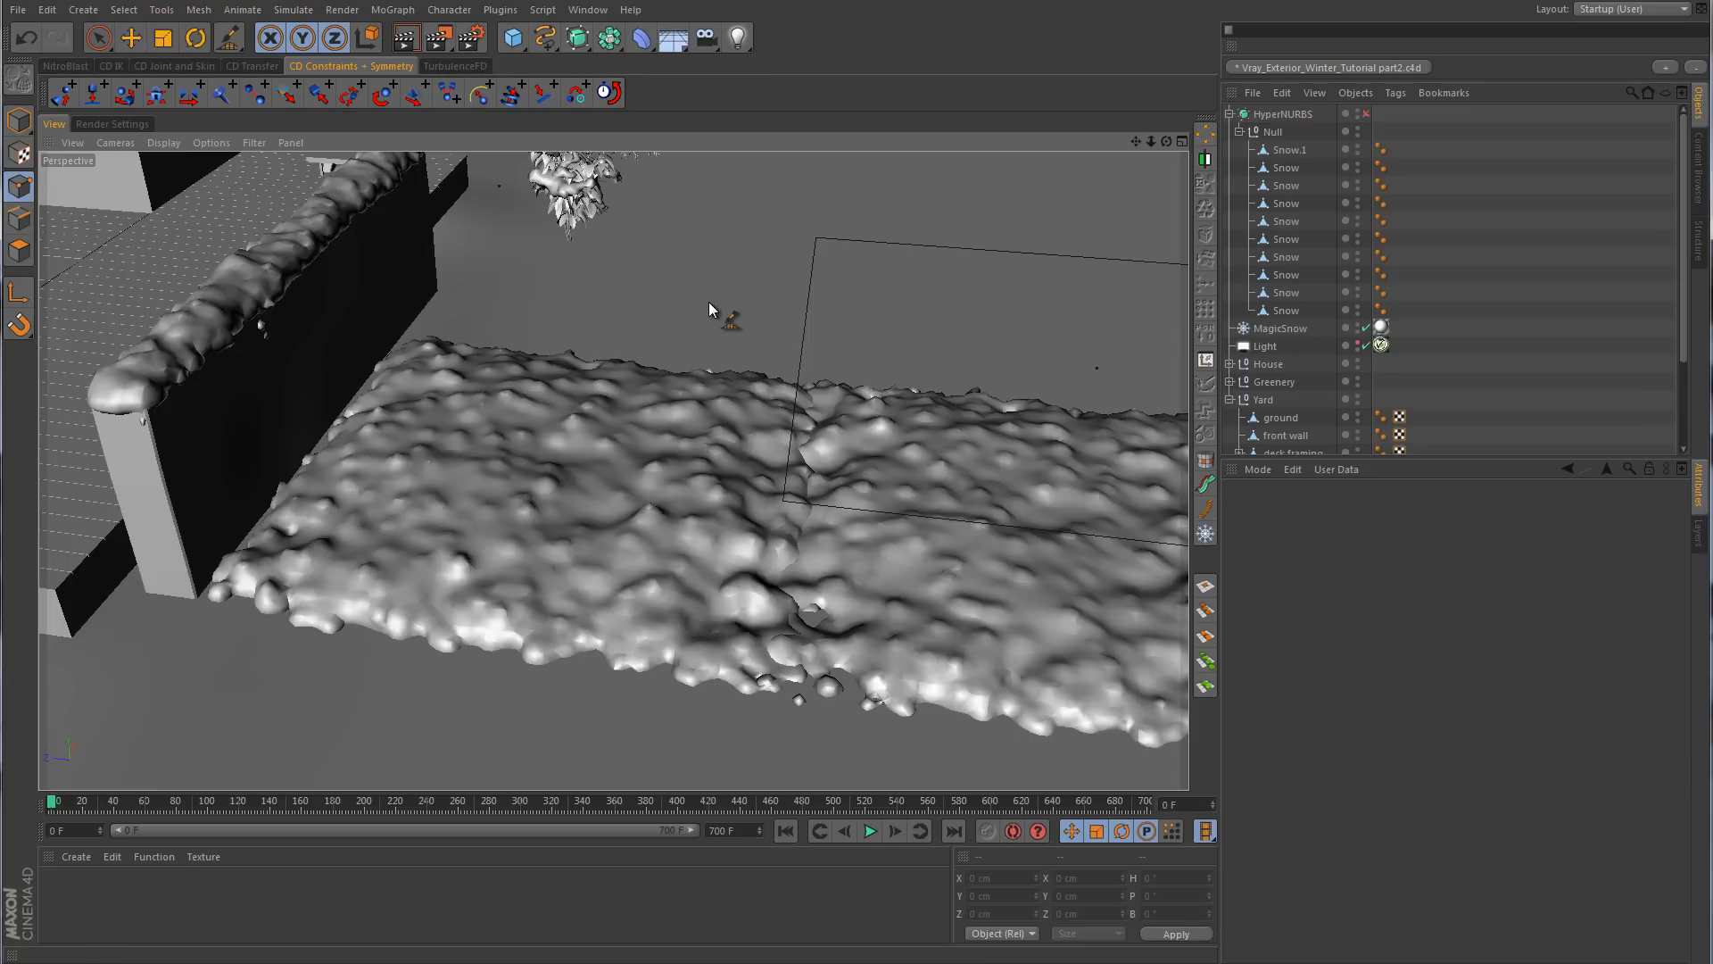
- Set the Brush strength to 35%, brush along the merged ground snow mesh's seam in perspective, and check the result deselected
{"action": "left_click", "coordinate": [1289, 150]}
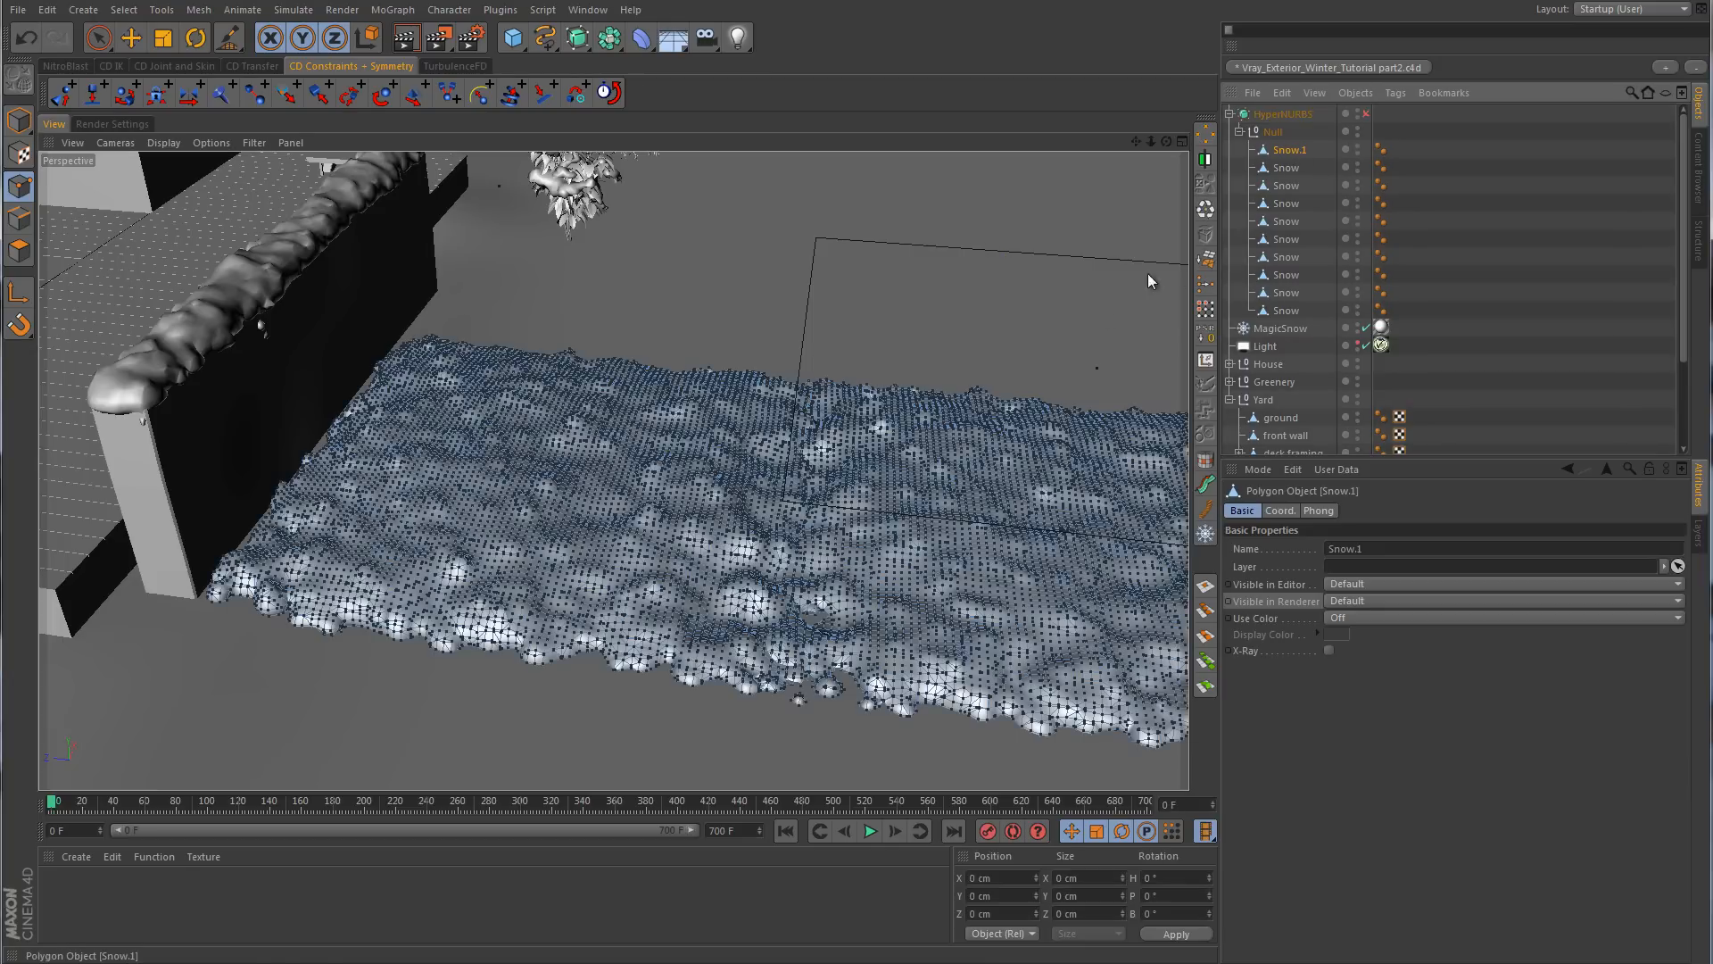
{"action": "right_click", "coordinate": [854, 446]}
{"action": "left_click", "coordinate": [901, 531]}
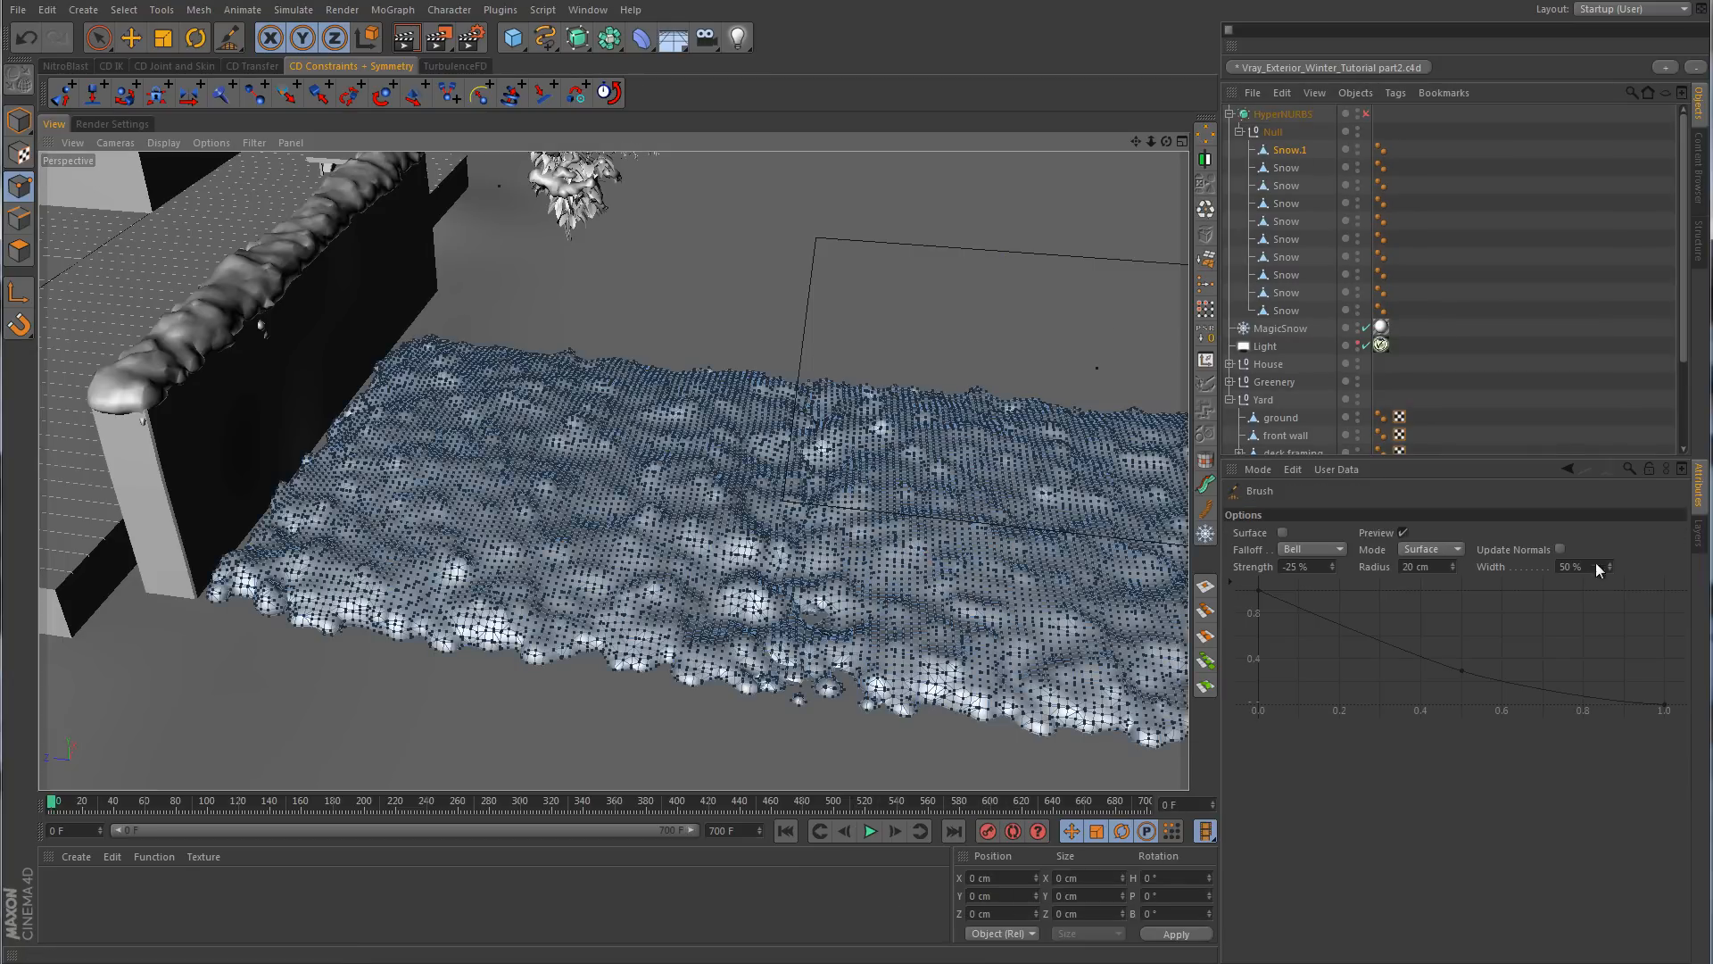
{"action": "left_click", "coordinate": [1324, 566]}
{"action": "type", "text": "-35"}
{"action": "key", "text": "BackSpace"}
{"action": "key", "text": "BackSpace"}
{"action": "key", "text": "BackSpace"}
{"action": "type", "text": "35"}
{"action": "key", "text": "Return"}
{"action": "mouse_move", "coordinate": [804, 390]}
{"action": "left_mouse_down"}
{"action": "mouse_move", "coordinate": [798, 630]}
{"action": "mouse_move", "coordinate": [815, 720]}
{"action": "left_mouse_up"}
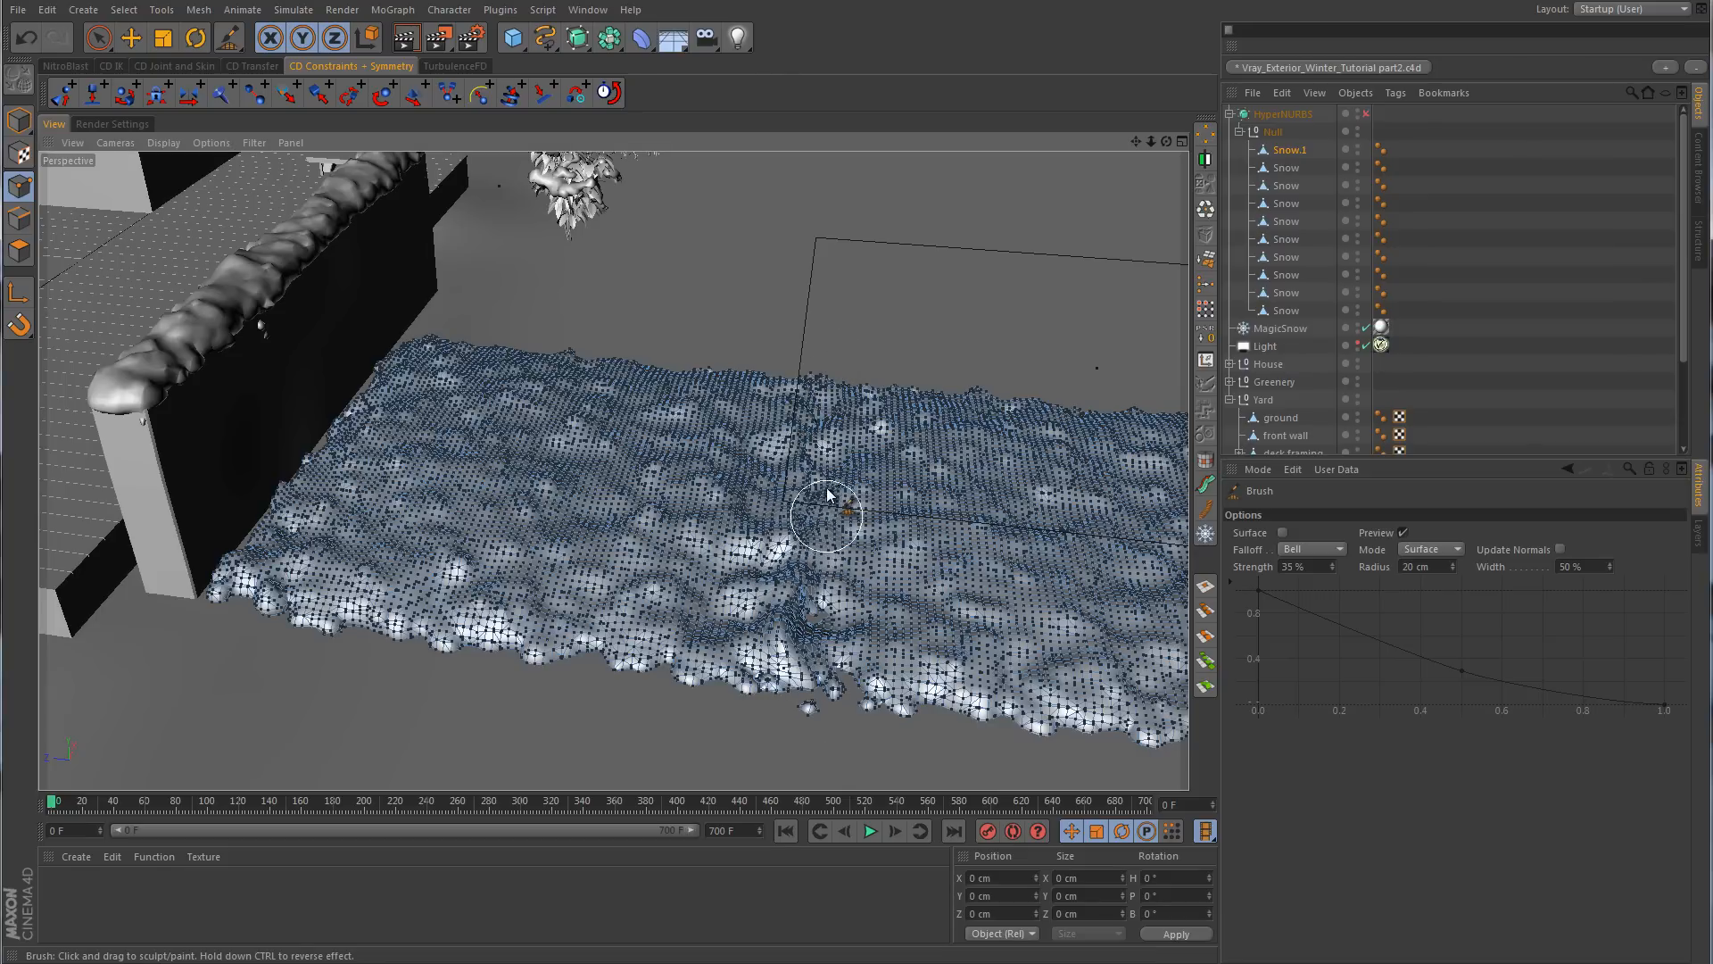
{"action": "left_click_drag", "start_coordinate": [925, 352], "coordinate": [933, 277], "text": "alt"}
{"action": "left_click", "coordinate": [1547, 372]}
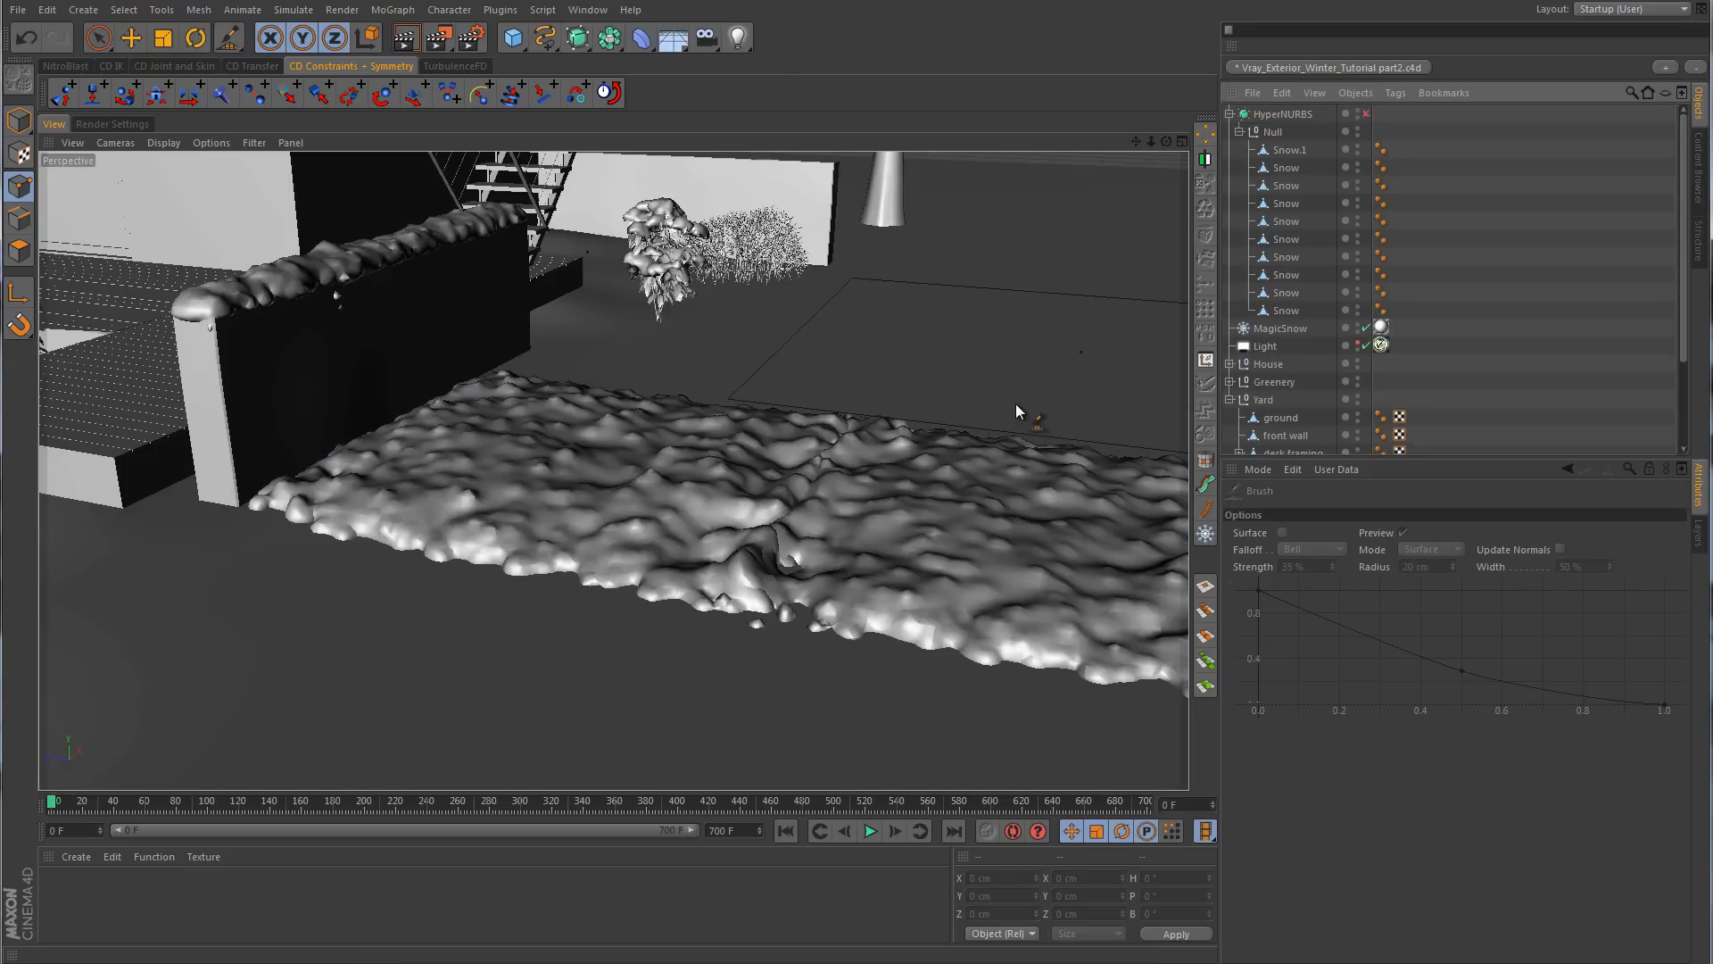
- Examine the whole house and yard from above, and select the ground object with the Move tool in model mode
{"action": "scroll", "coordinate": [1012, 403], "scroll_direction": "down", "scroll_amount": 5}
{"action": "left_click_drag", "start_coordinate": [987, 423], "coordinate": [832, 384], "text": "alt"}
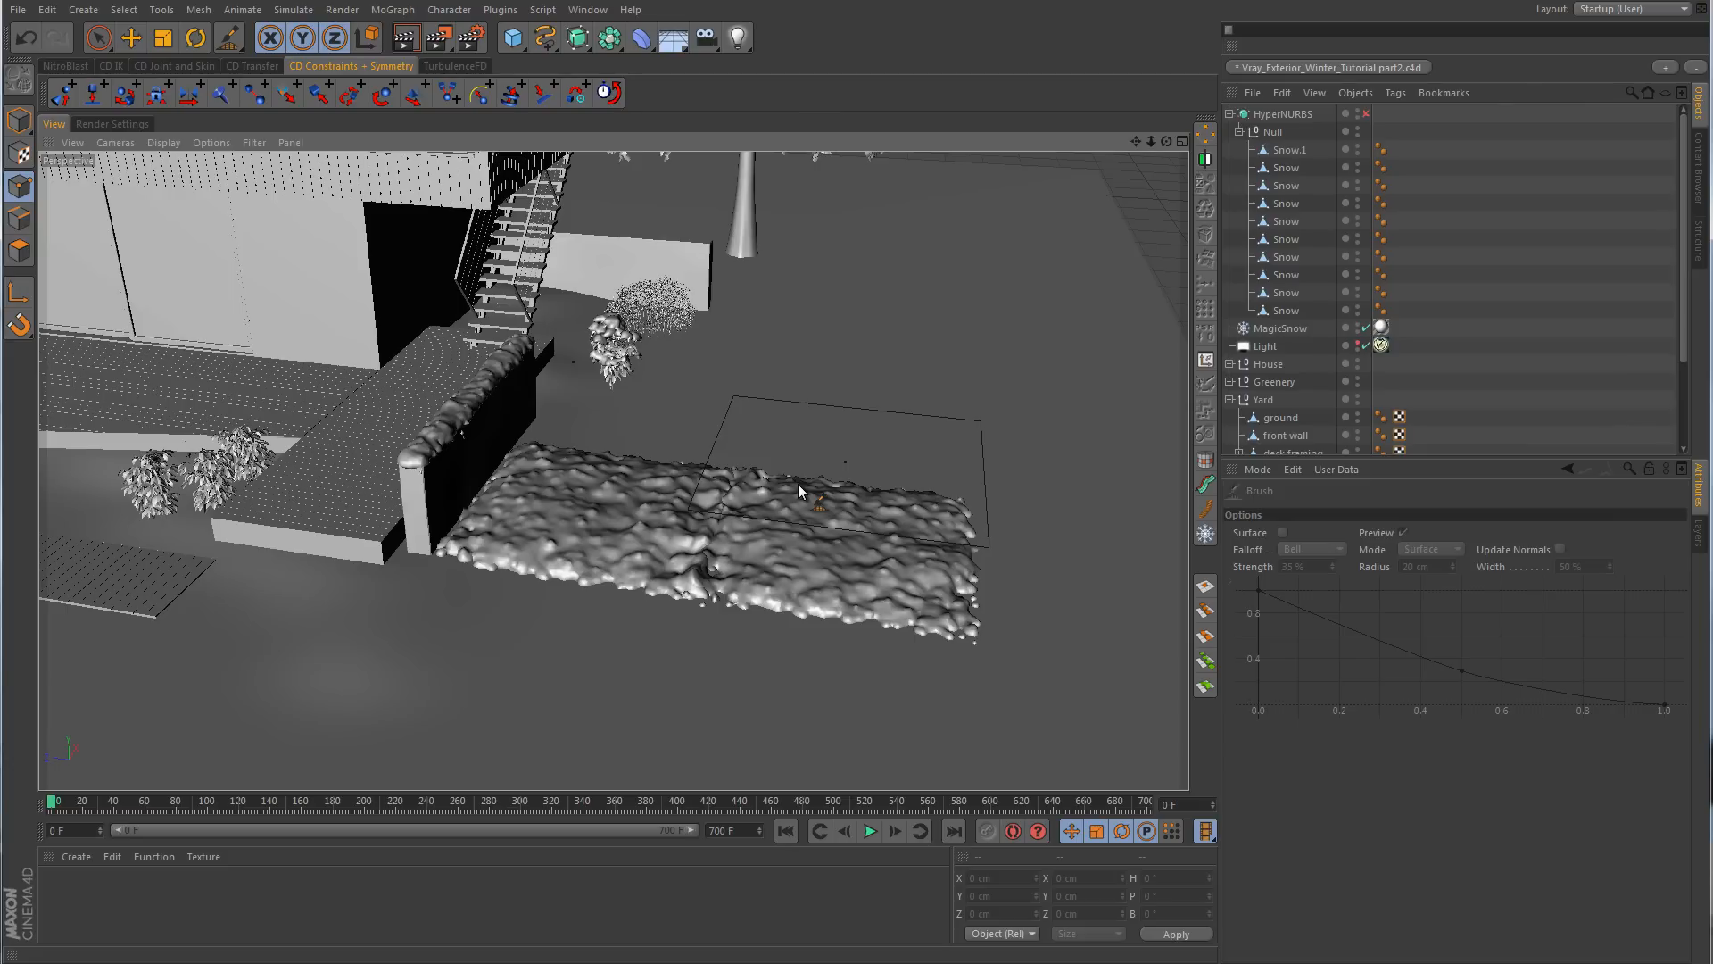
{"action": "scroll", "coordinate": [826, 464], "scroll_direction": "down", "scroll_amount": 10}
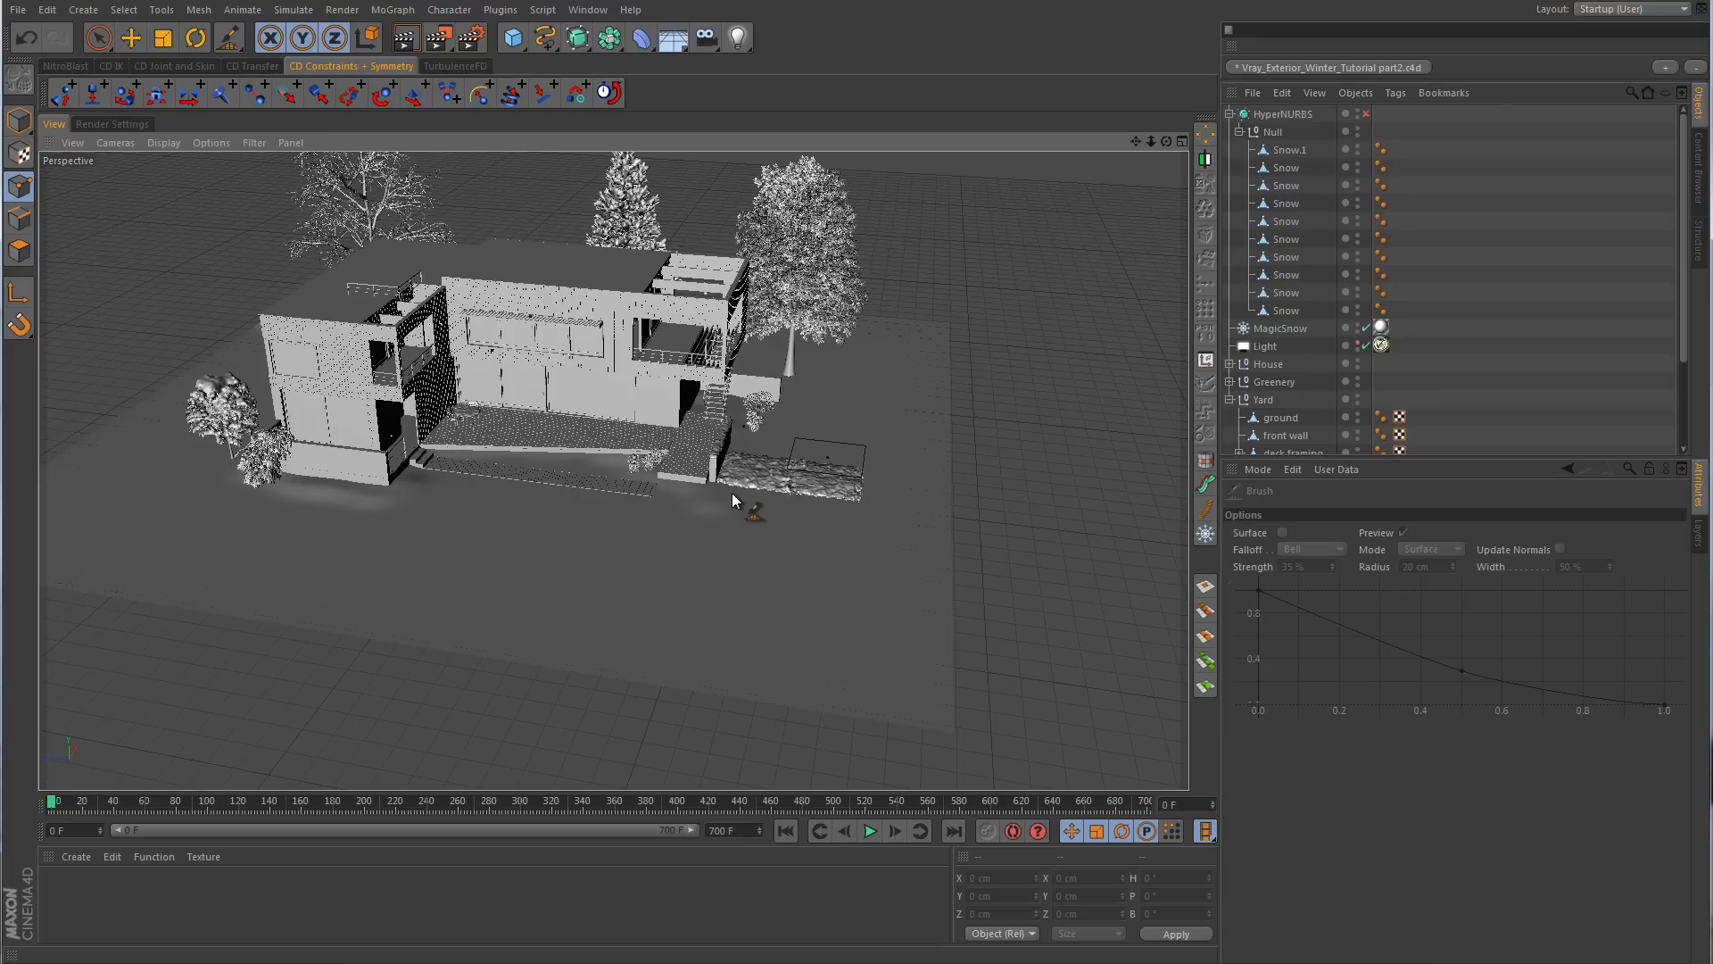
{"action": "left_click_drag", "start_coordinate": [892, 398], "coordinate": [718, 428], "text": "alt"}
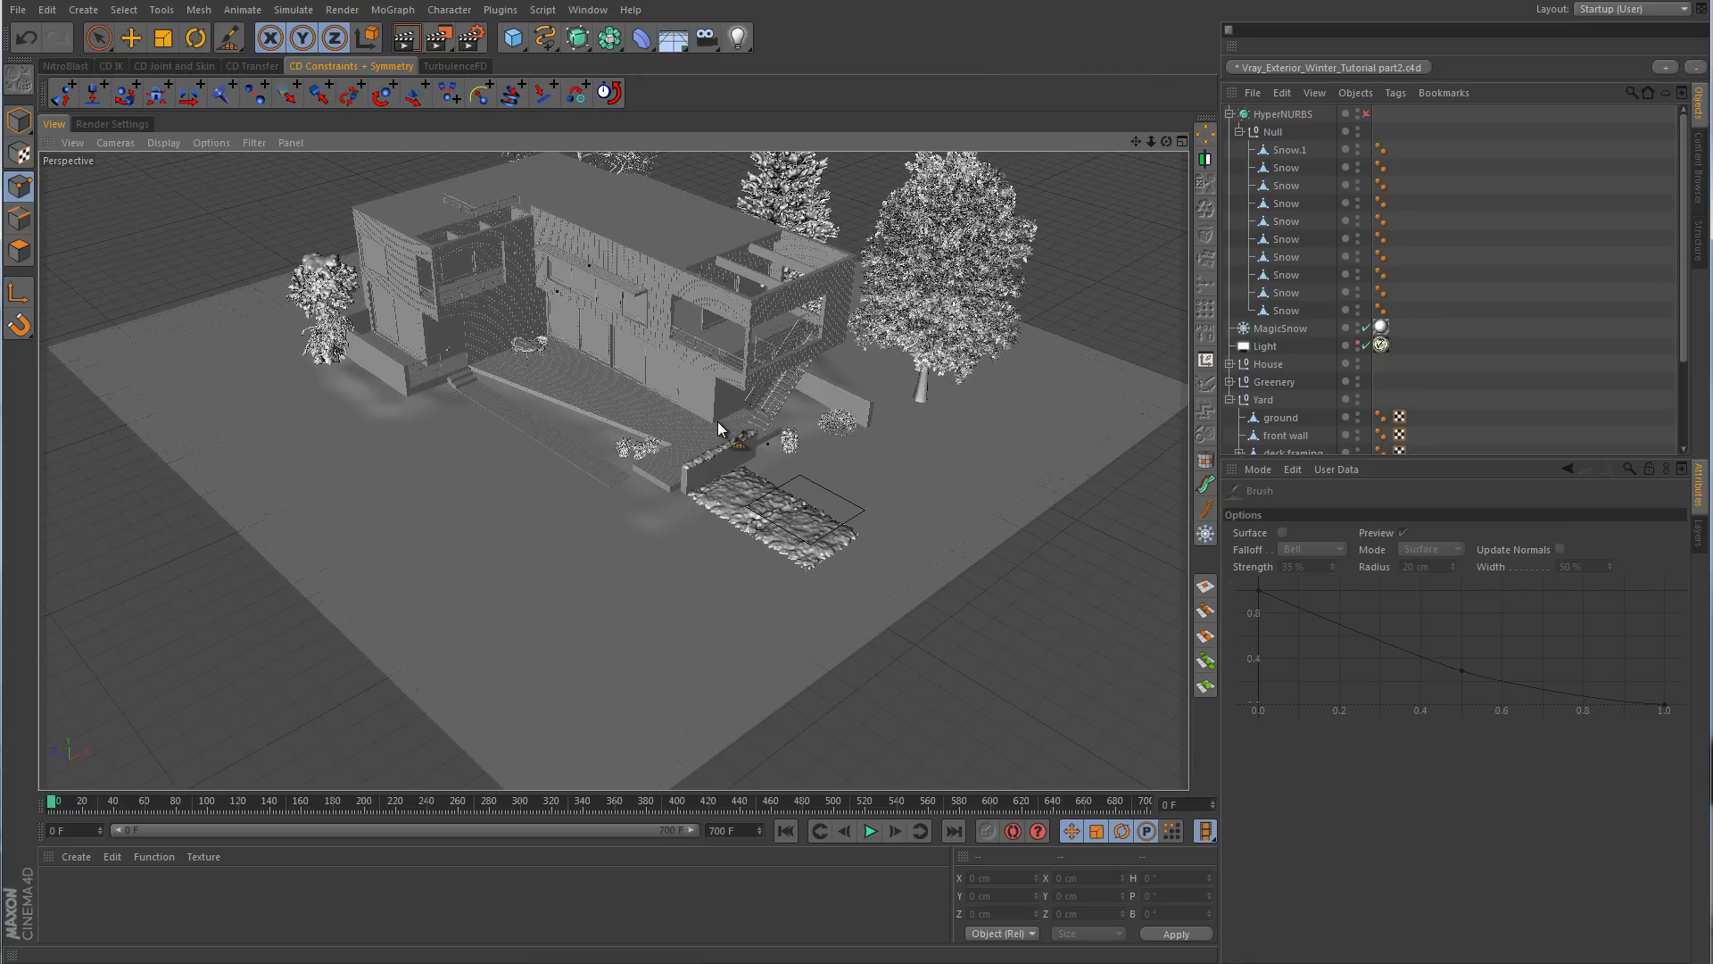
{"action": "left_click", "coordinate": [19, 121]}
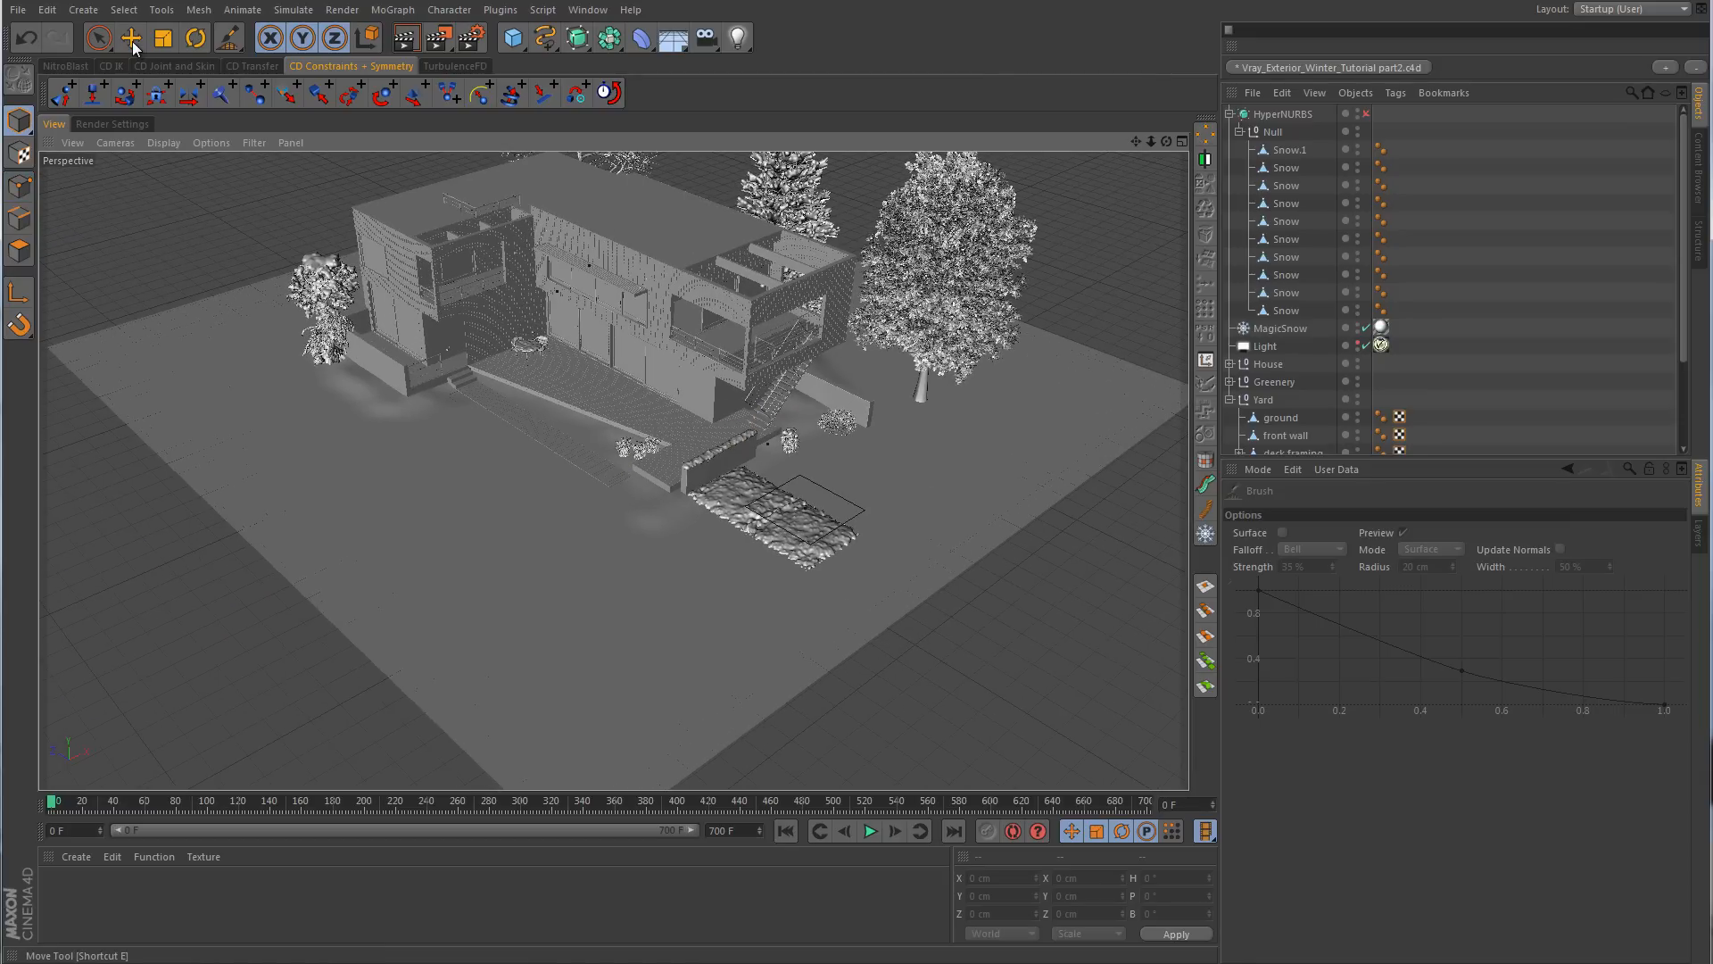
{"action": "left_click", "coordinate": [132, 43]}
{"action": "left_click", "coordinate": [520, 520]}
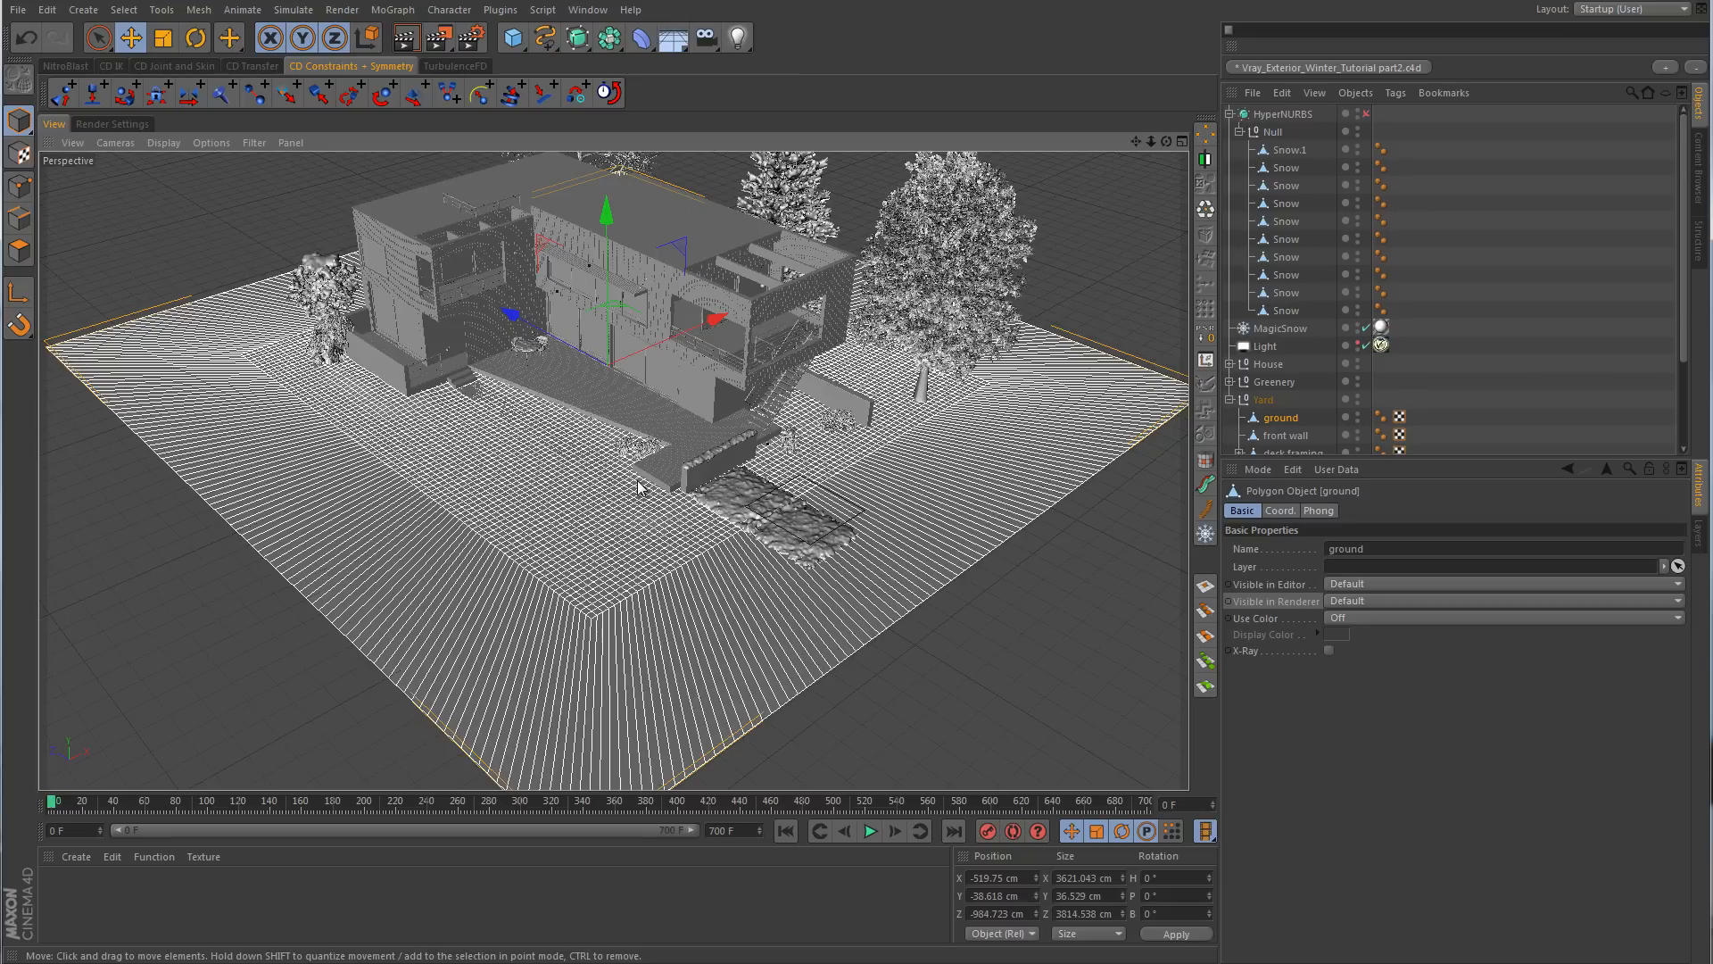
- Create a new project and set its default object color to 80% Gray
{"action": "left_click", "coordinate": [17, 9]}
{"action": "left_click", "coordinate": [39, 36]}
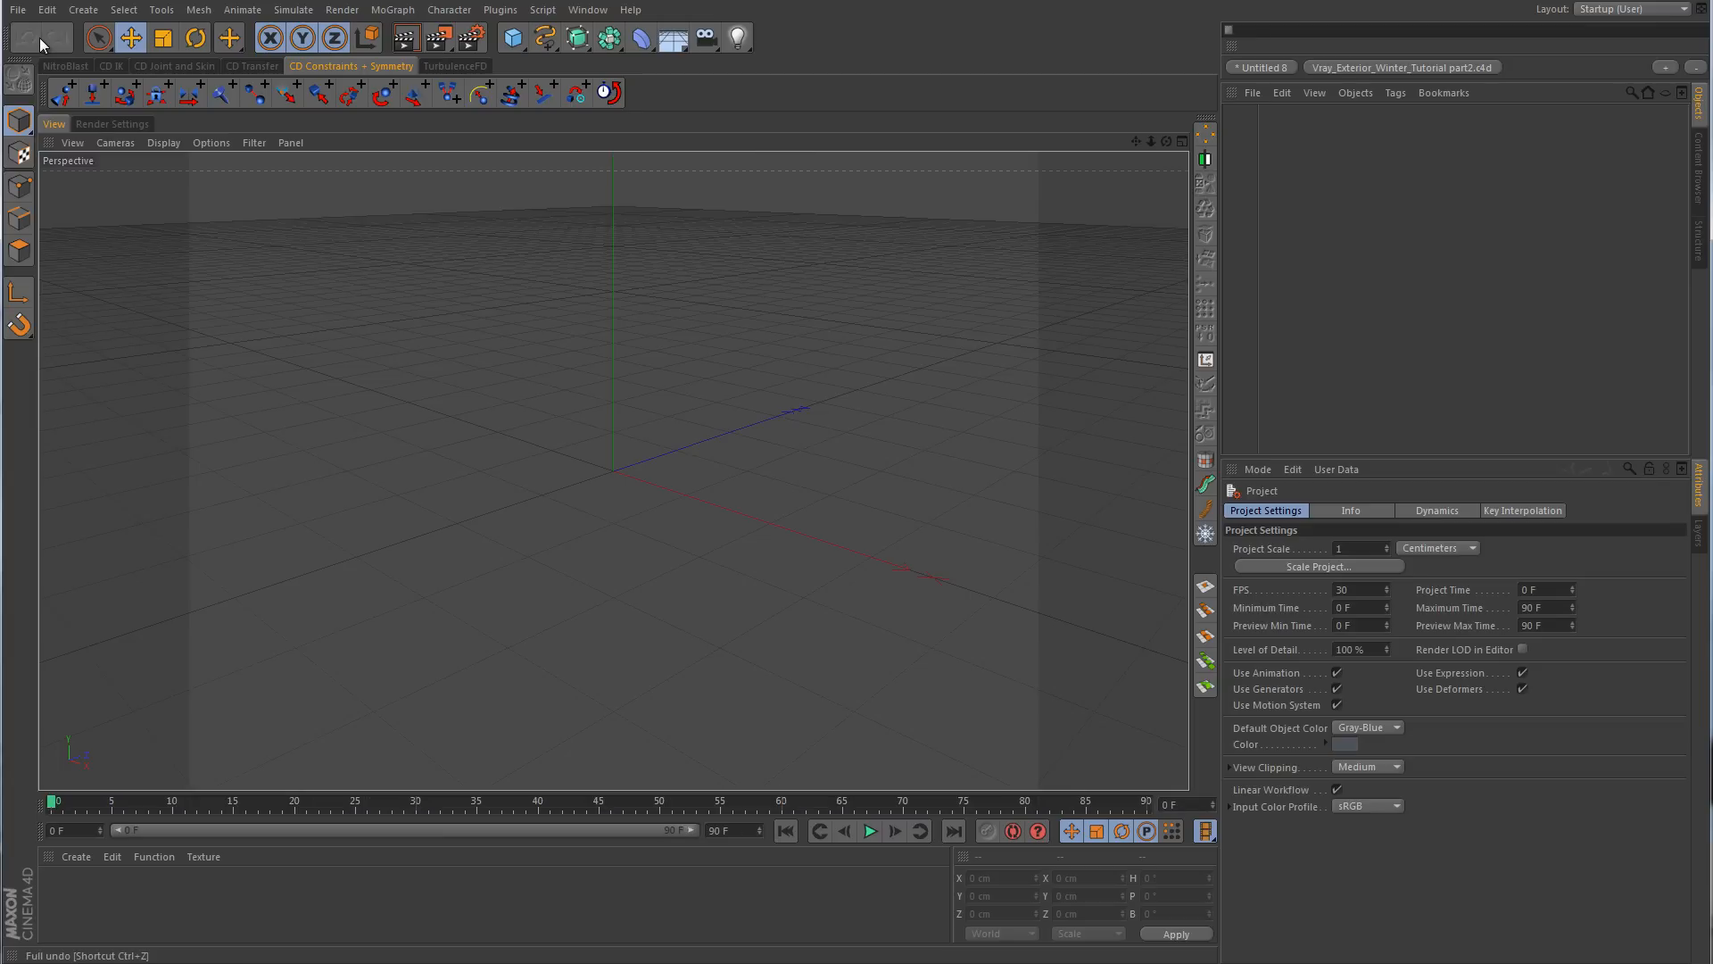
{"action": "left_click", "coordinate": [1378, 728]}
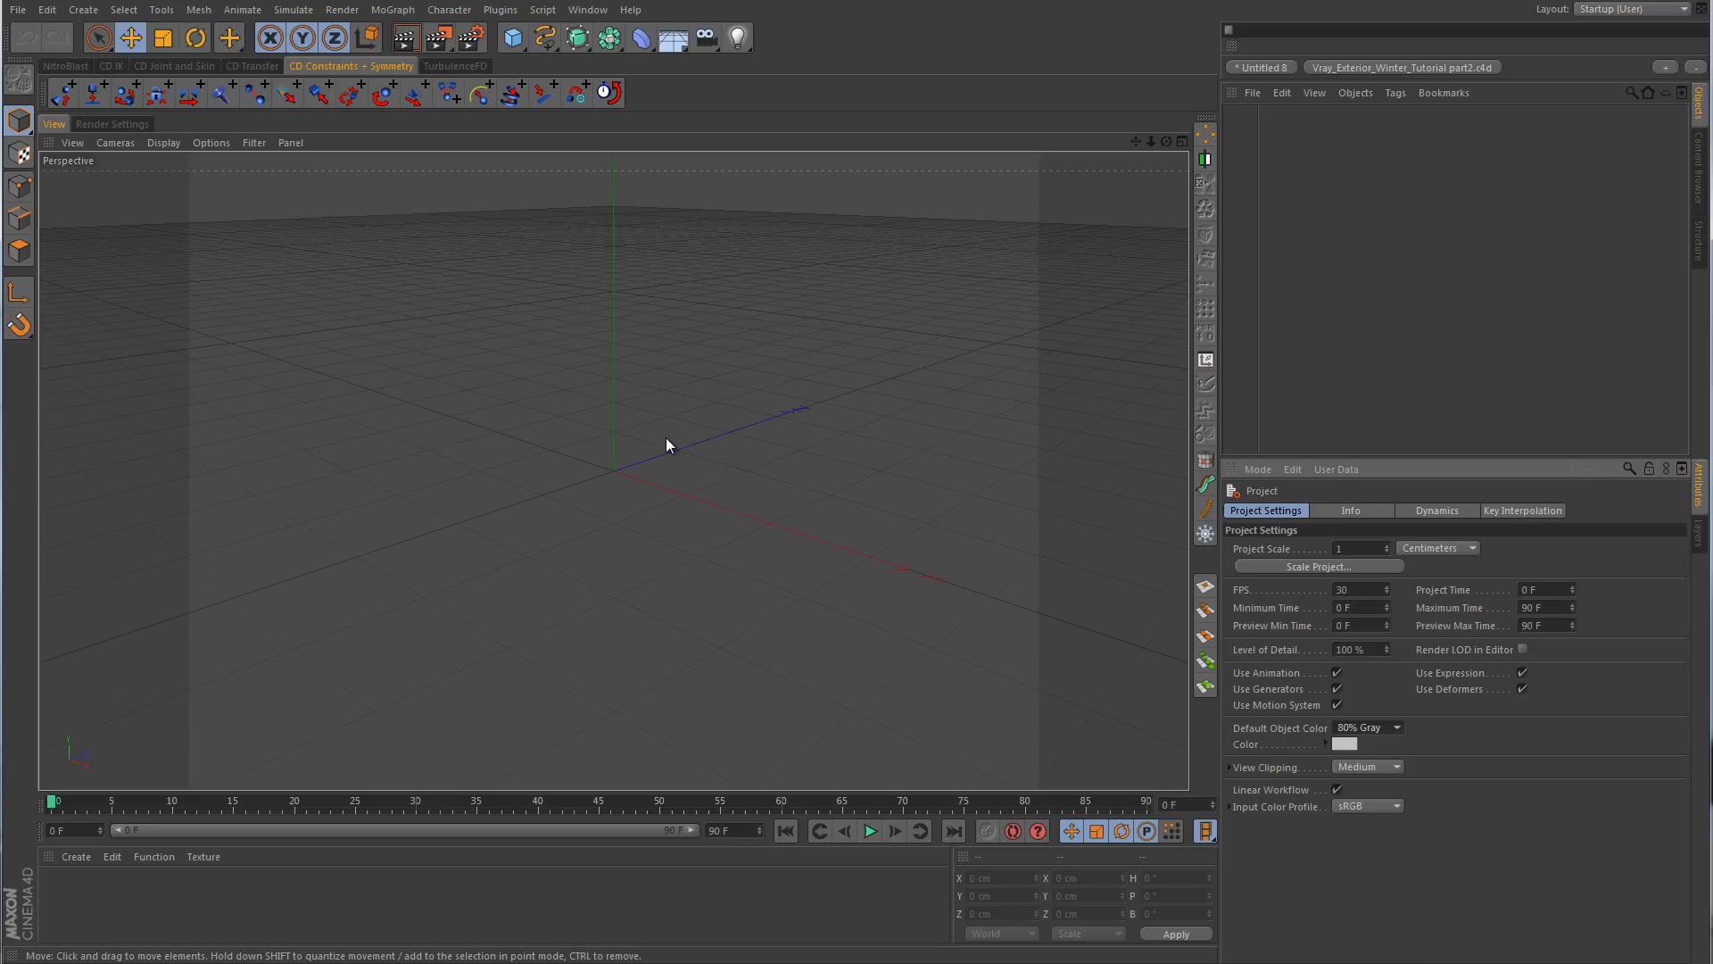
- Add a Plane to the new project with a width and height of 800 cm
{"action": "left_click", "coordinate": [514, 39]}
{"action": "left_click", "coordinate": [666, 96]}
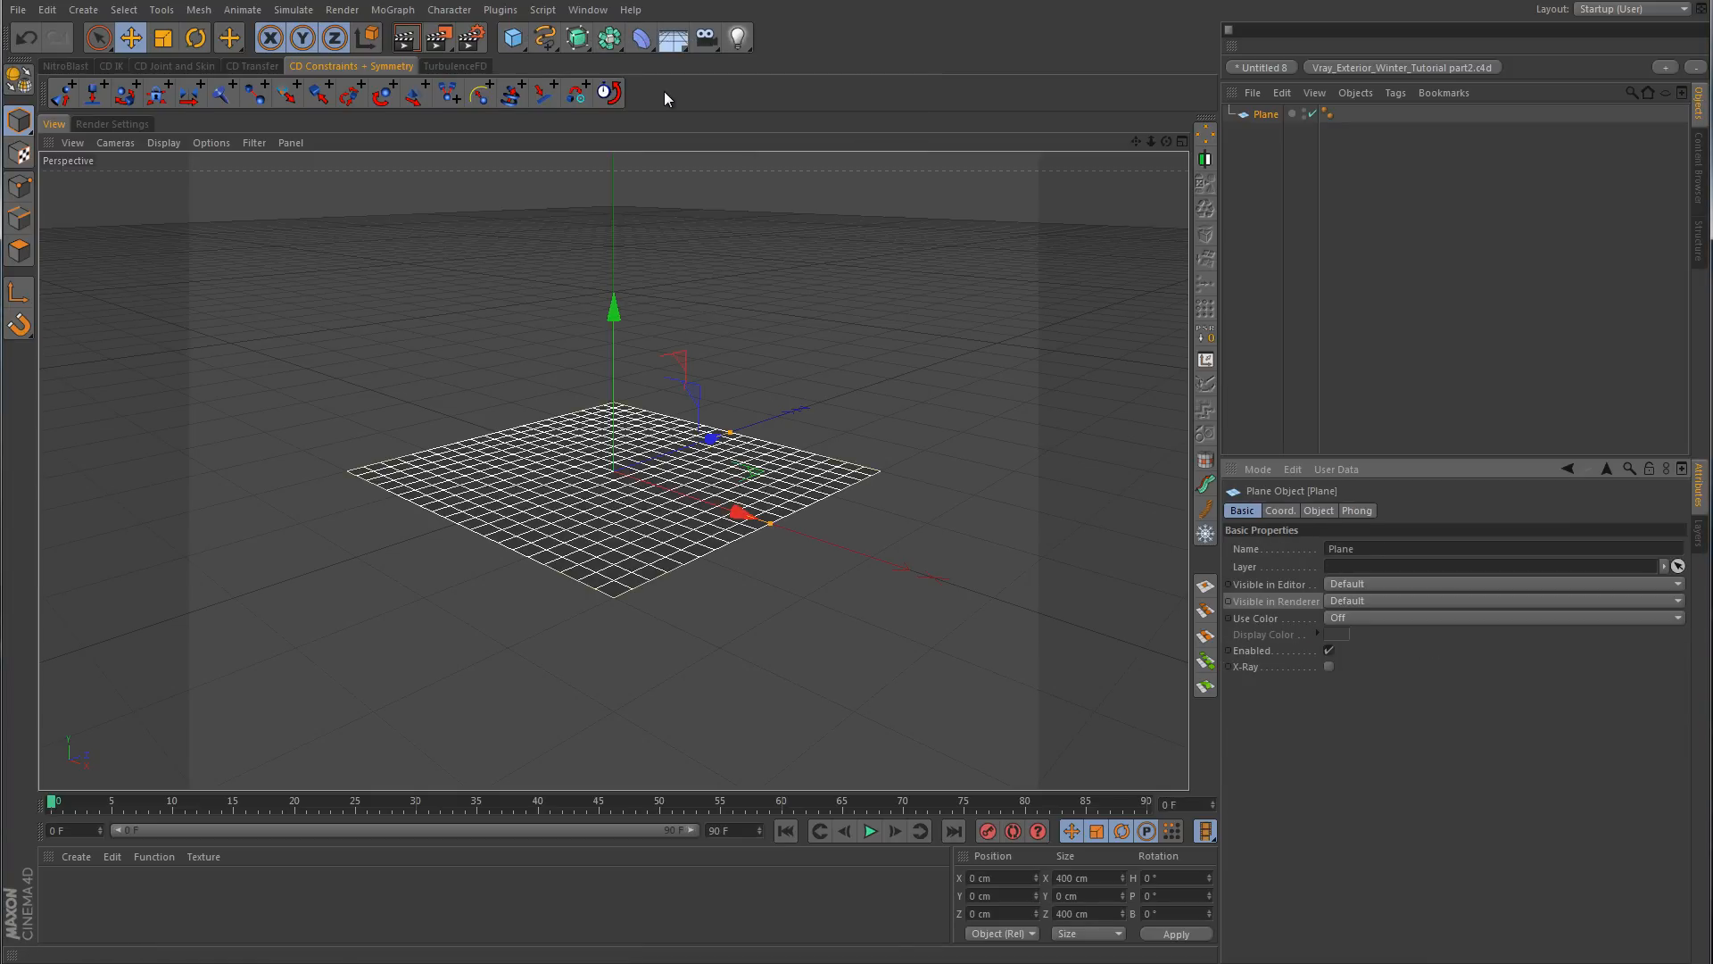
{"action": "left_click", "coordinate": [1319, 510]}
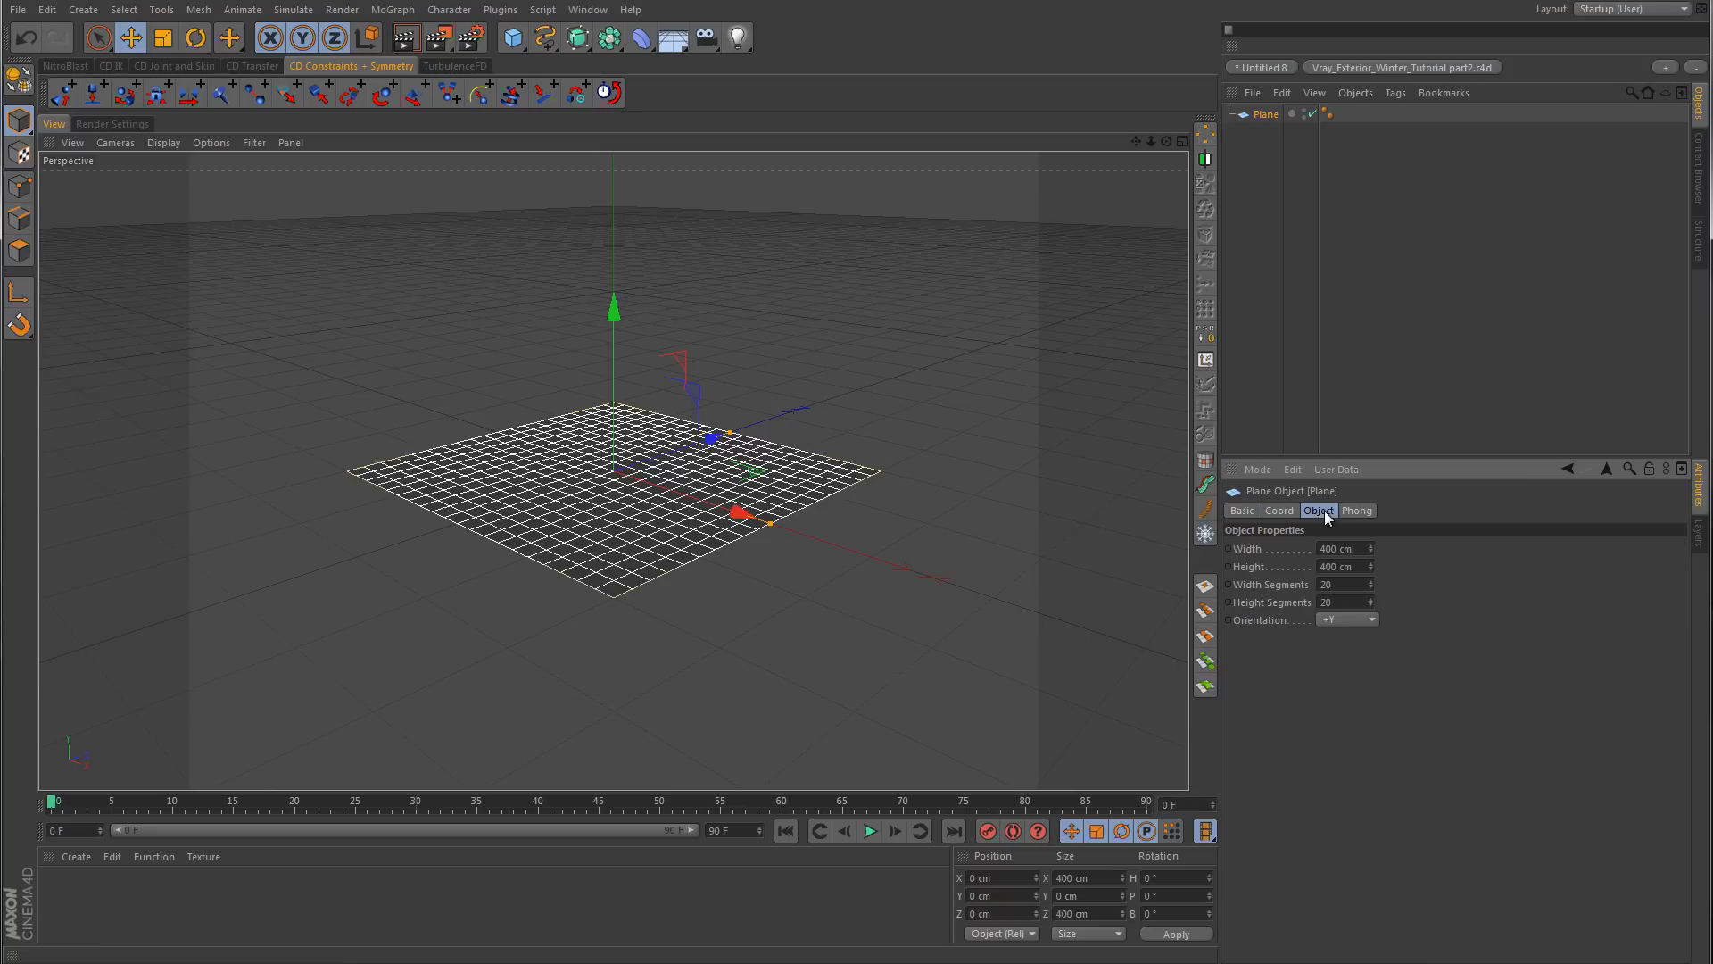
{"action": "left_click_drag", "start_coordinate": [1358, 549], "coordinate": [1240, 552]}
{"action": "type", "text": "800"}
{"action": "key", "text": "Tab"}
{"action": "type", "text": "800"}
{"action": "key", "text": "Return"}
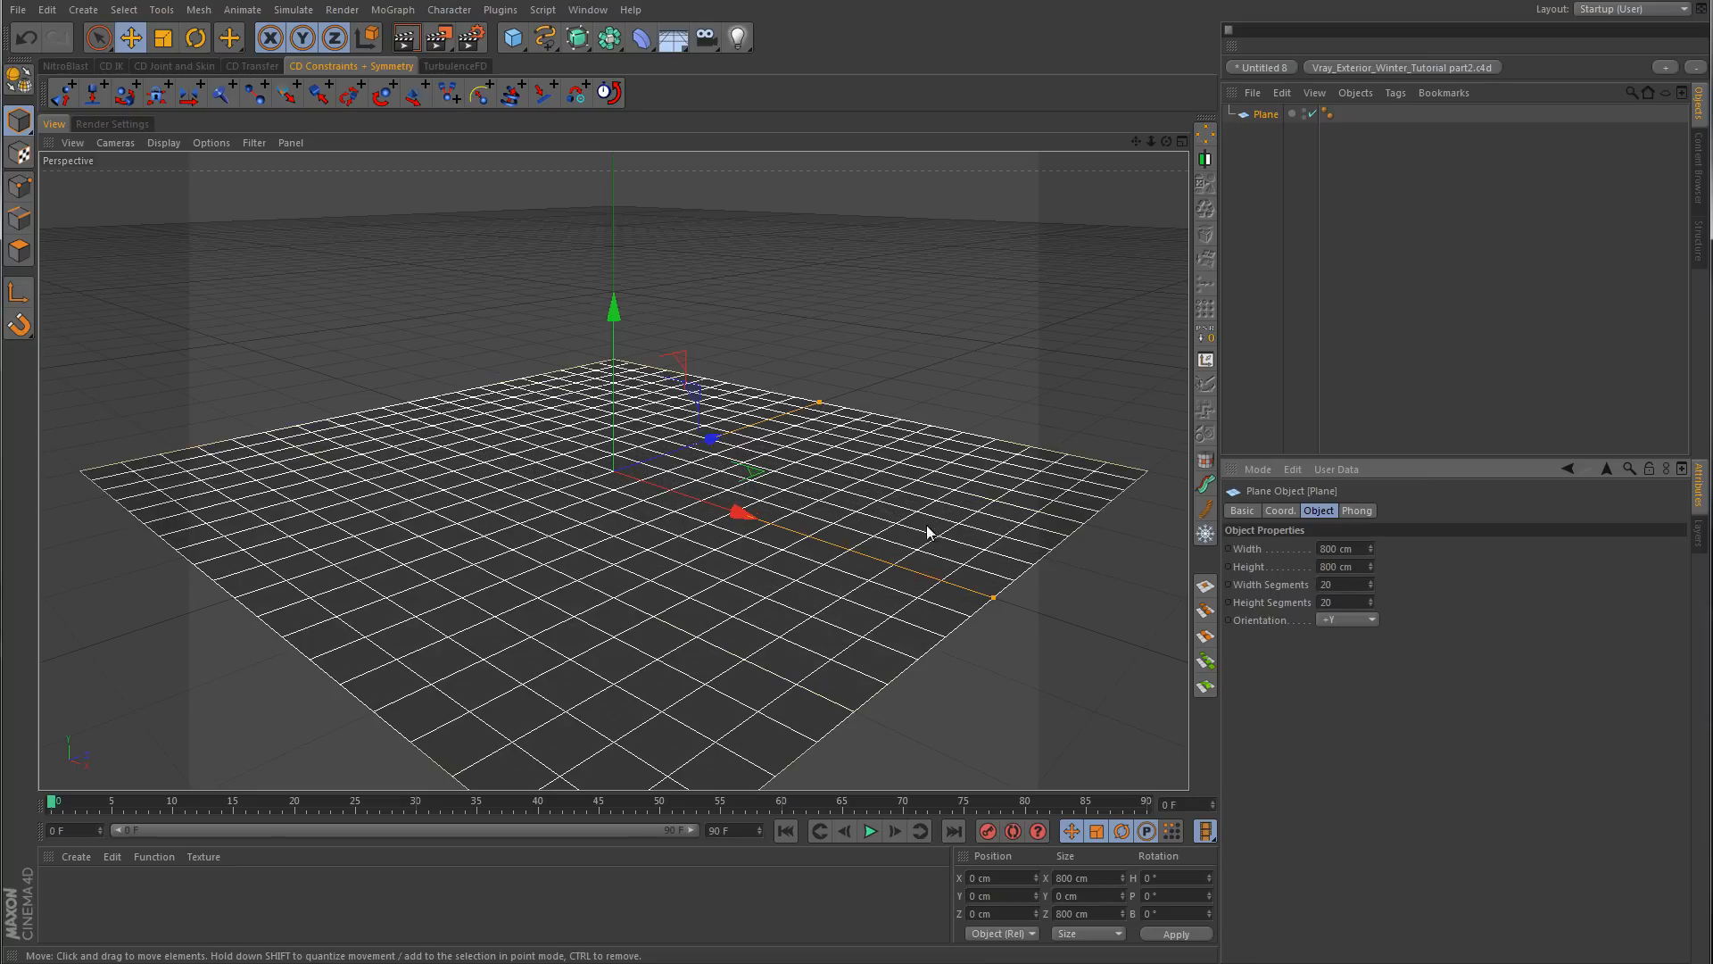
- Set the plane's width and height segments to 130 and make it editable
{"action": "right_click_drag", "start_coordinate": [938, 539], "coordinate": [838, 554], "text": "alt"}
{"action": "middle_click_drag", "start_coordinate": [838, 555], "coordinate": [796, 501], "text": "alt"}
{"action": "left_click_drag", "start_coordinate": [796, 502], "coordinate": [797, 557], "text": "alt"}
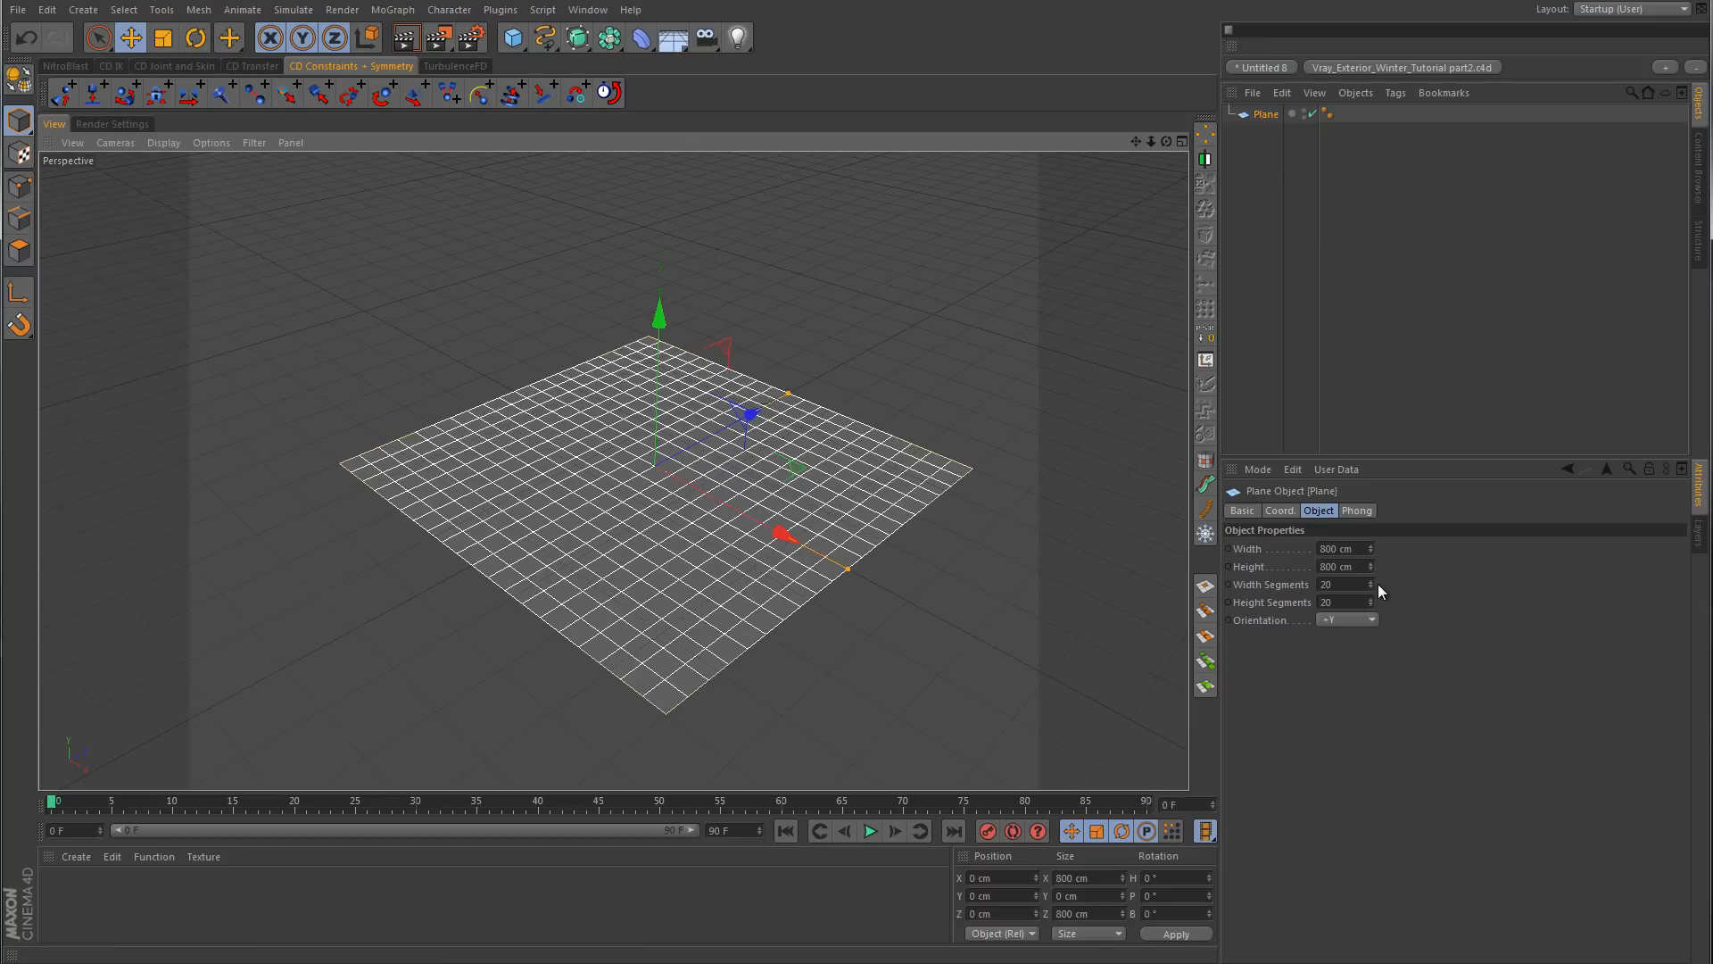
{"action": "left_click_drag", "start_coordinate": [1370, 586], "coordinate": [1371, 601]}
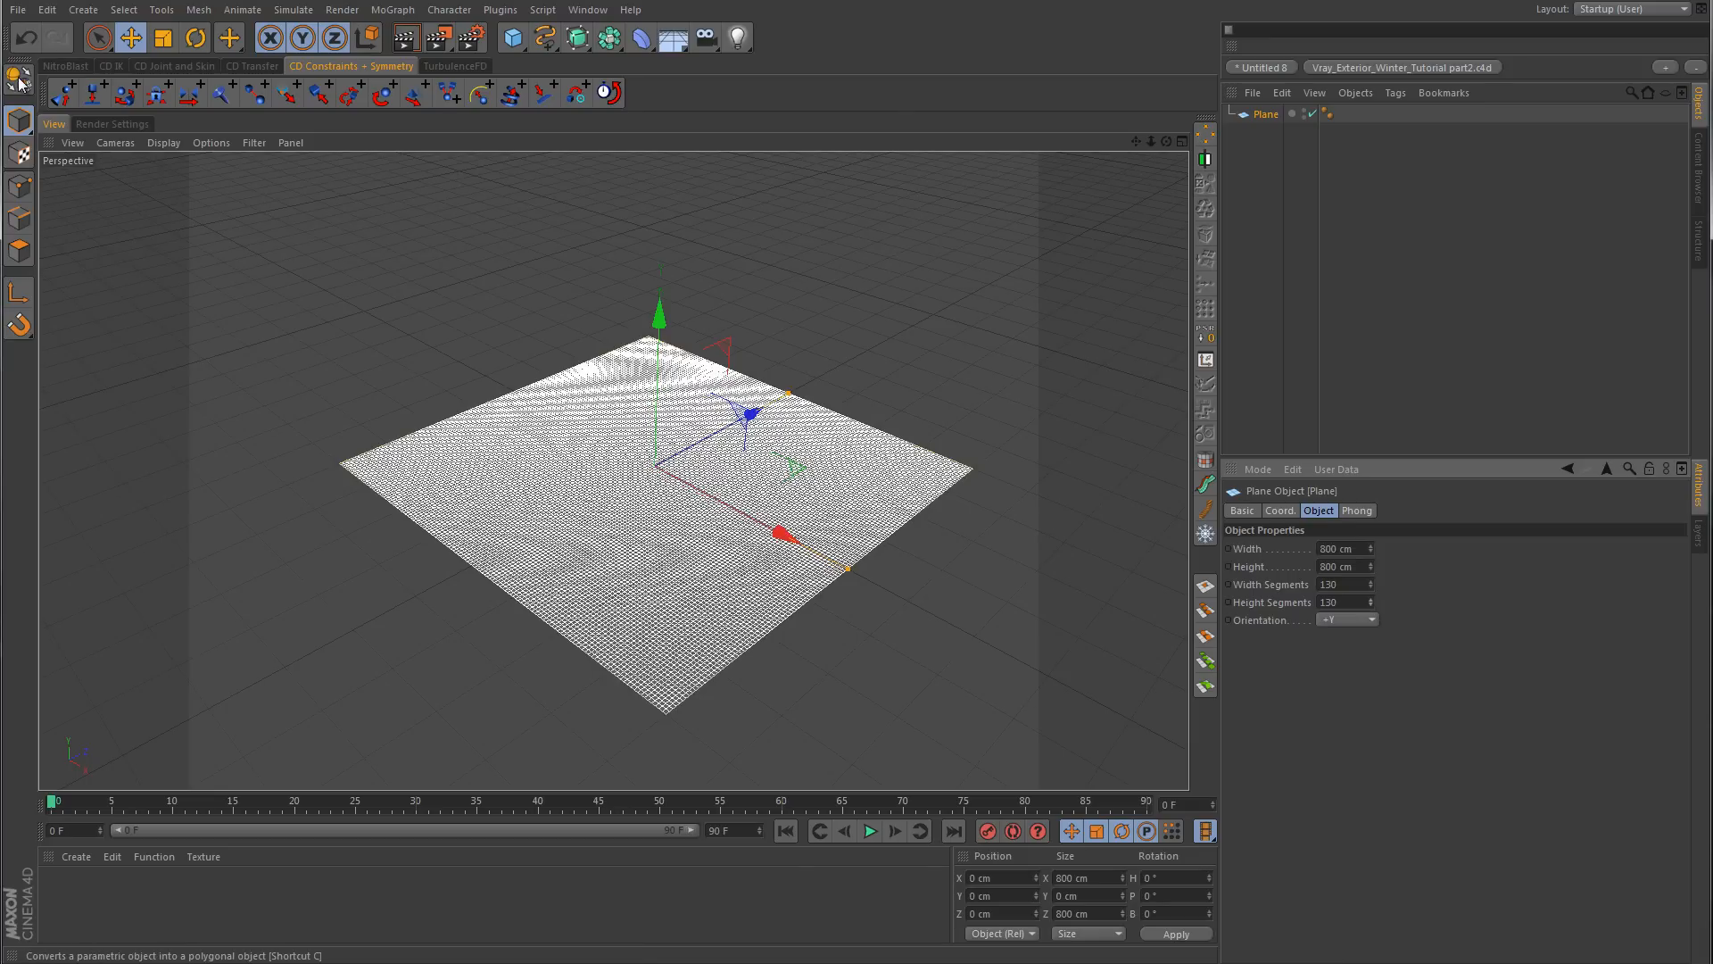
{"action": "key", "text": "c"}
- Set up the Brush tool in point mode for the plane with a strength of -75% and Surface mode
{"action": "left_click", "coordinate": [18, 186]}
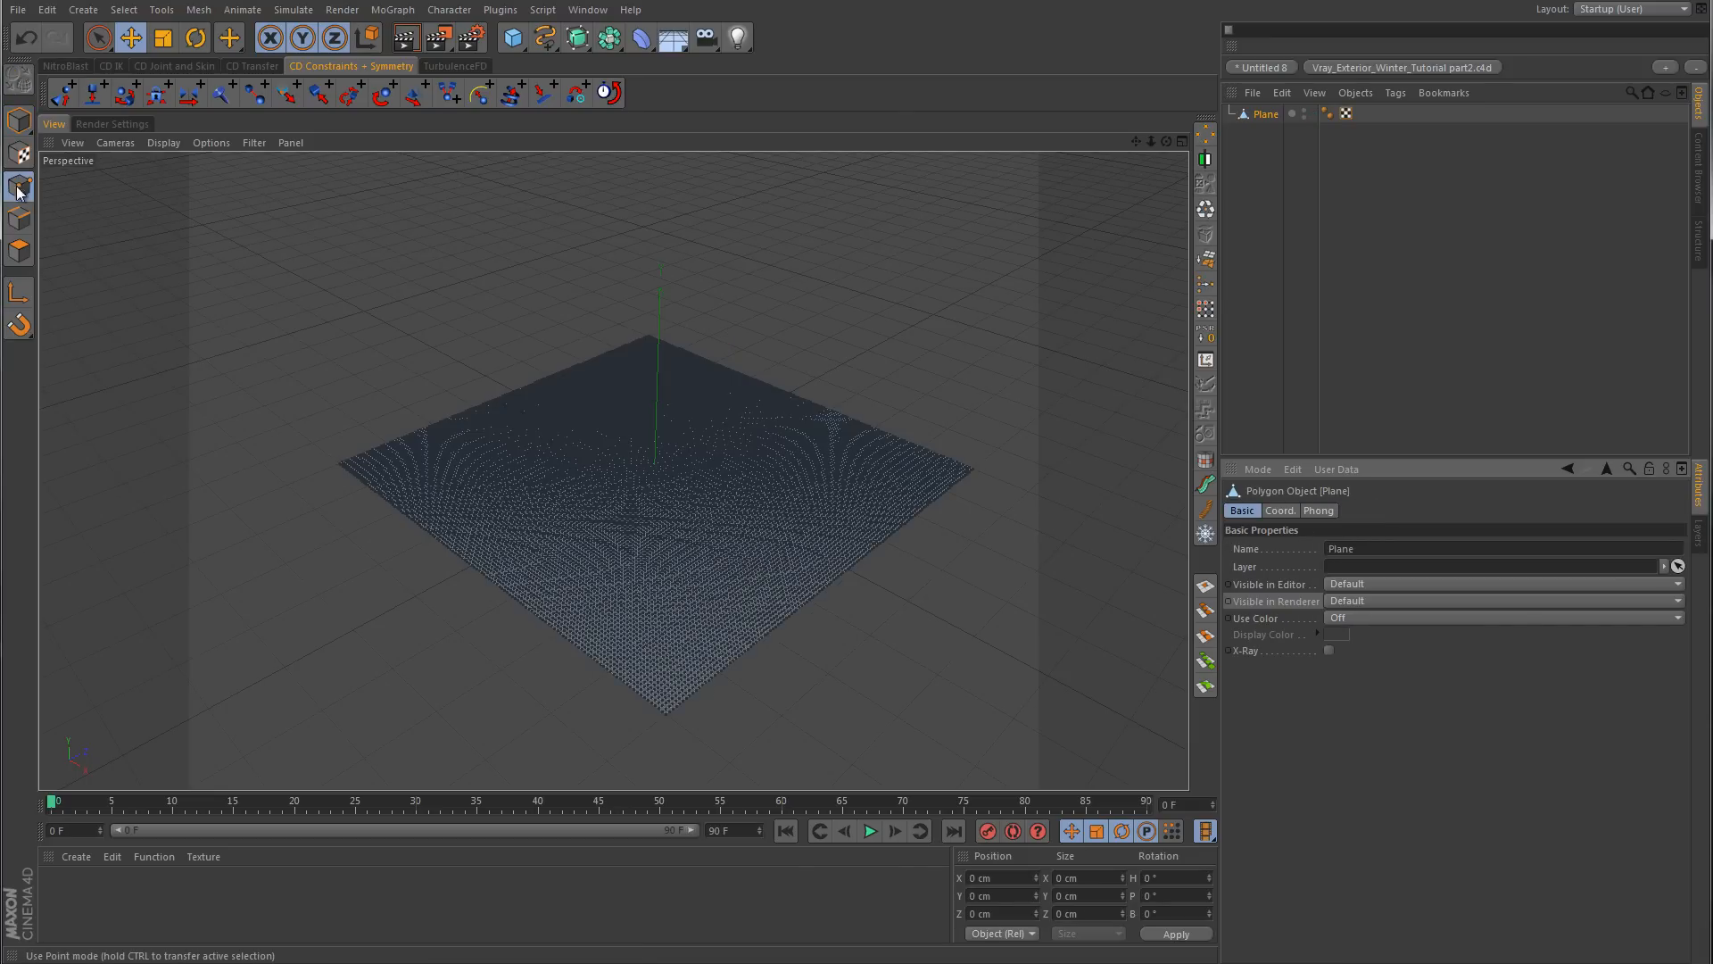
{"action": "right_click", "coordinate": [837, 332]}
{"action": "left_click", "coordinate": [879, 429]}
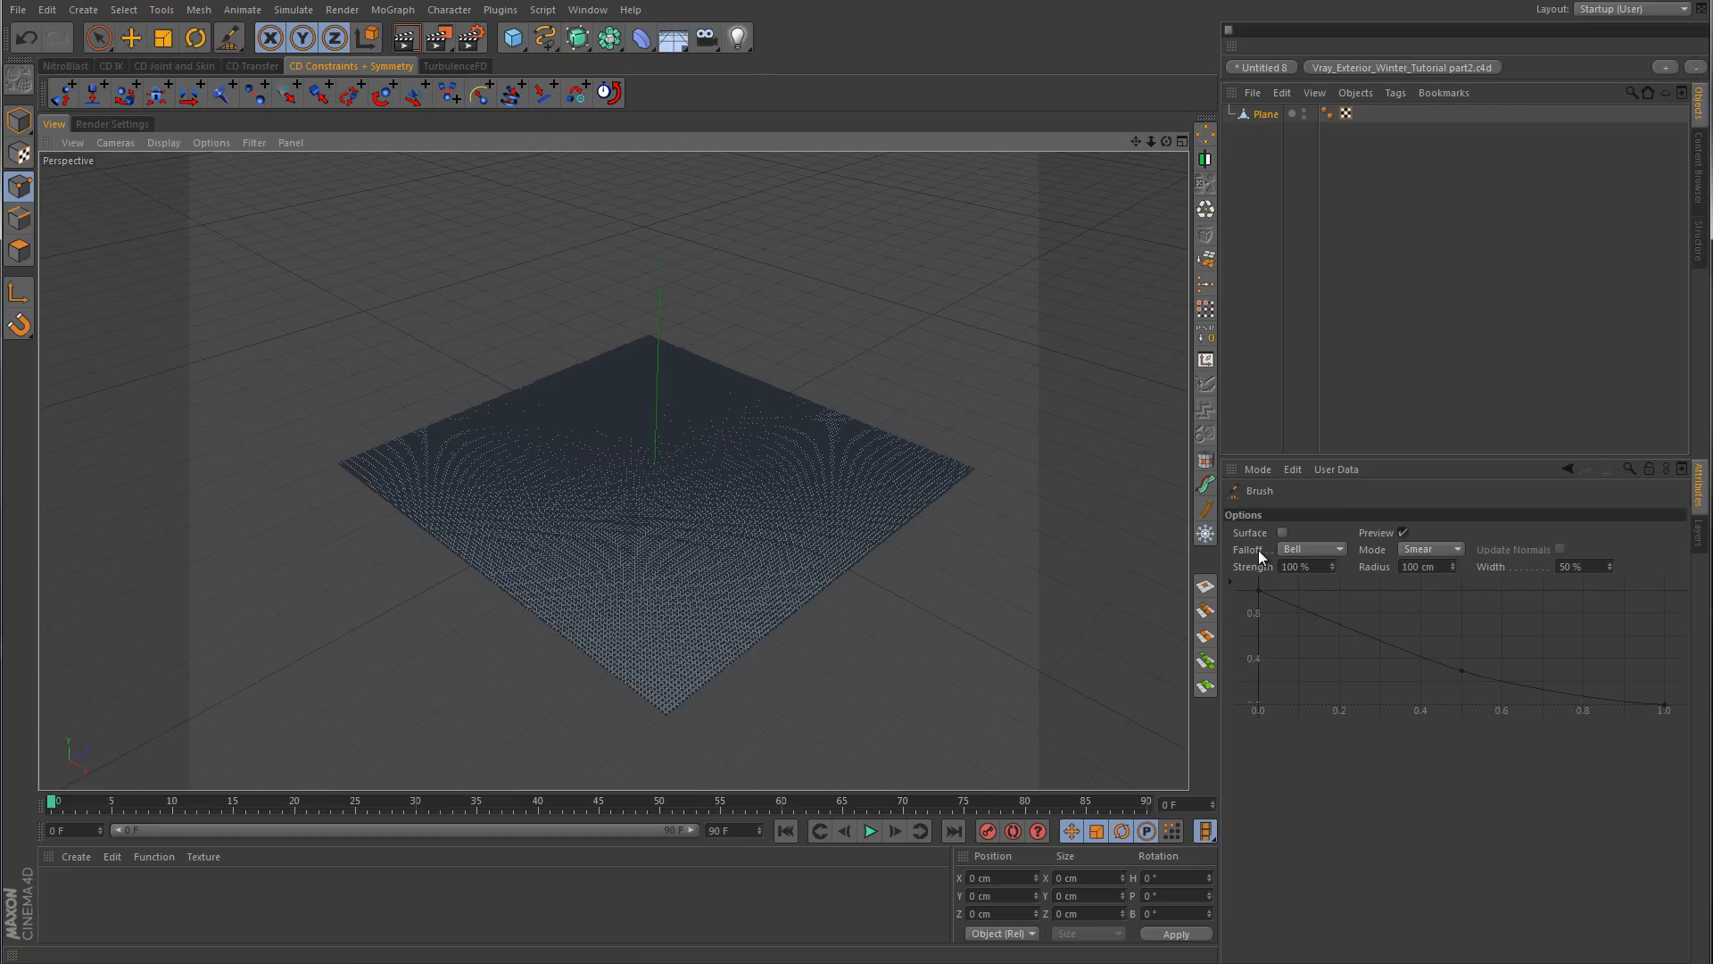
{"action": "left_click", "coordinate": [1323, 566]}
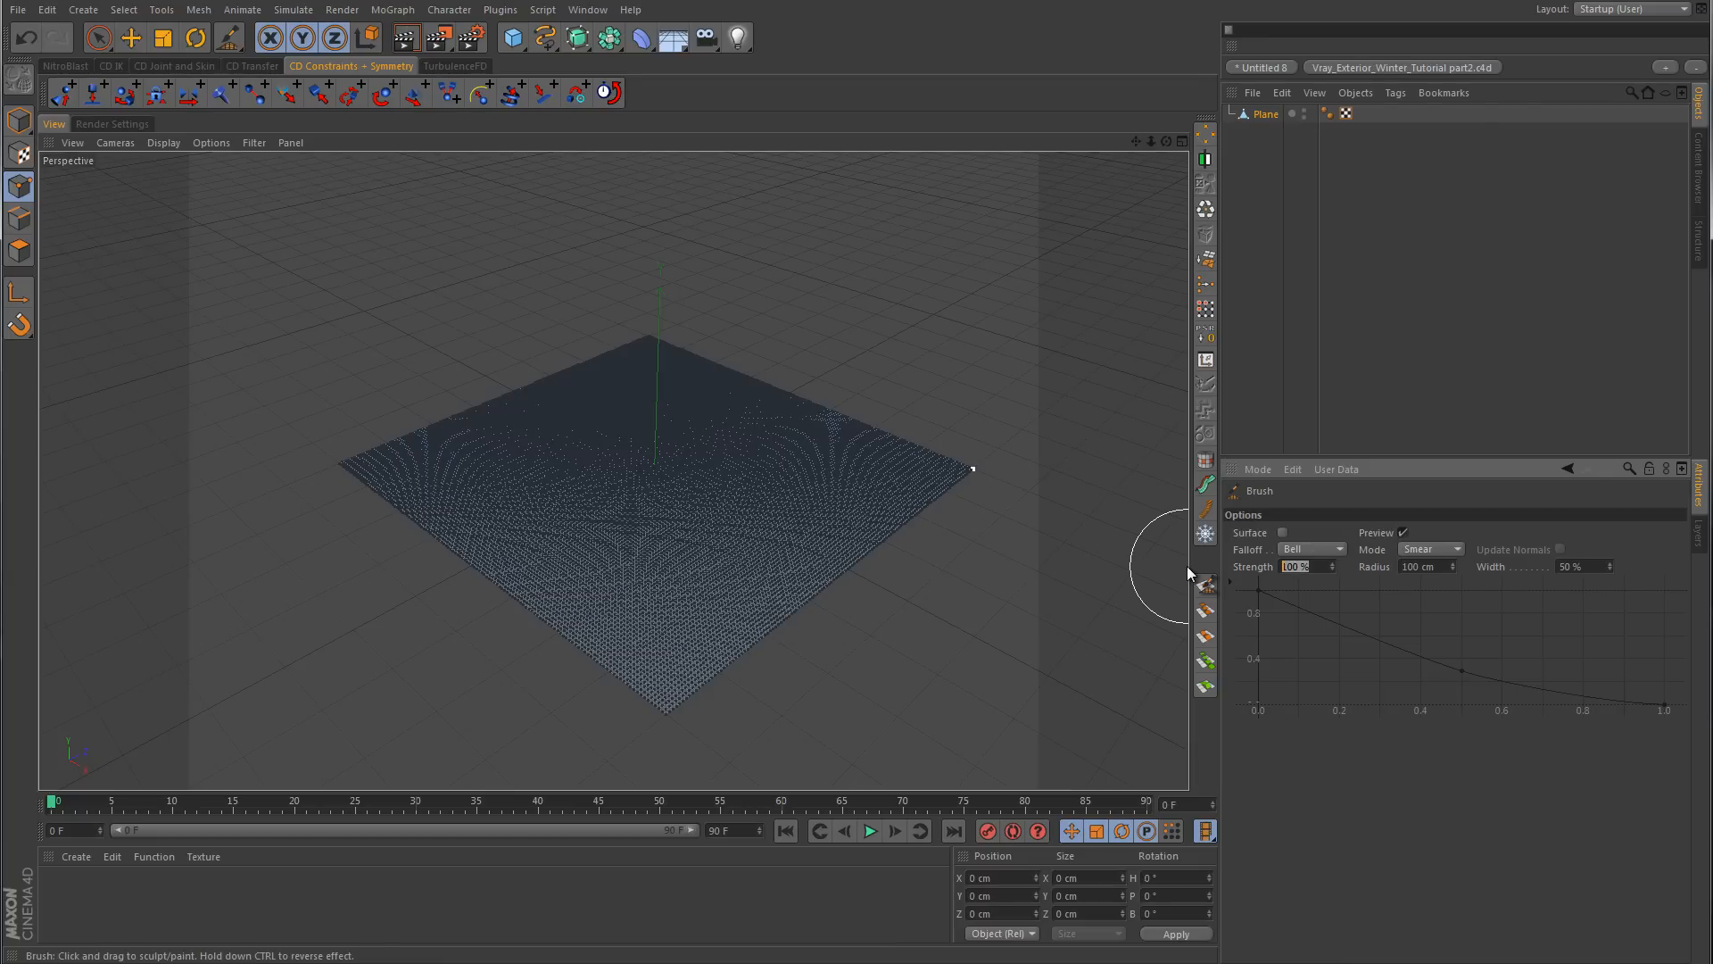
{"action": "key", "text": "BackSpace"}
{"action": "type", "text": "-75"}
{"action": "key", "text": "Return"}
{"action": "left_click", "coordinate": [1460, 550]}
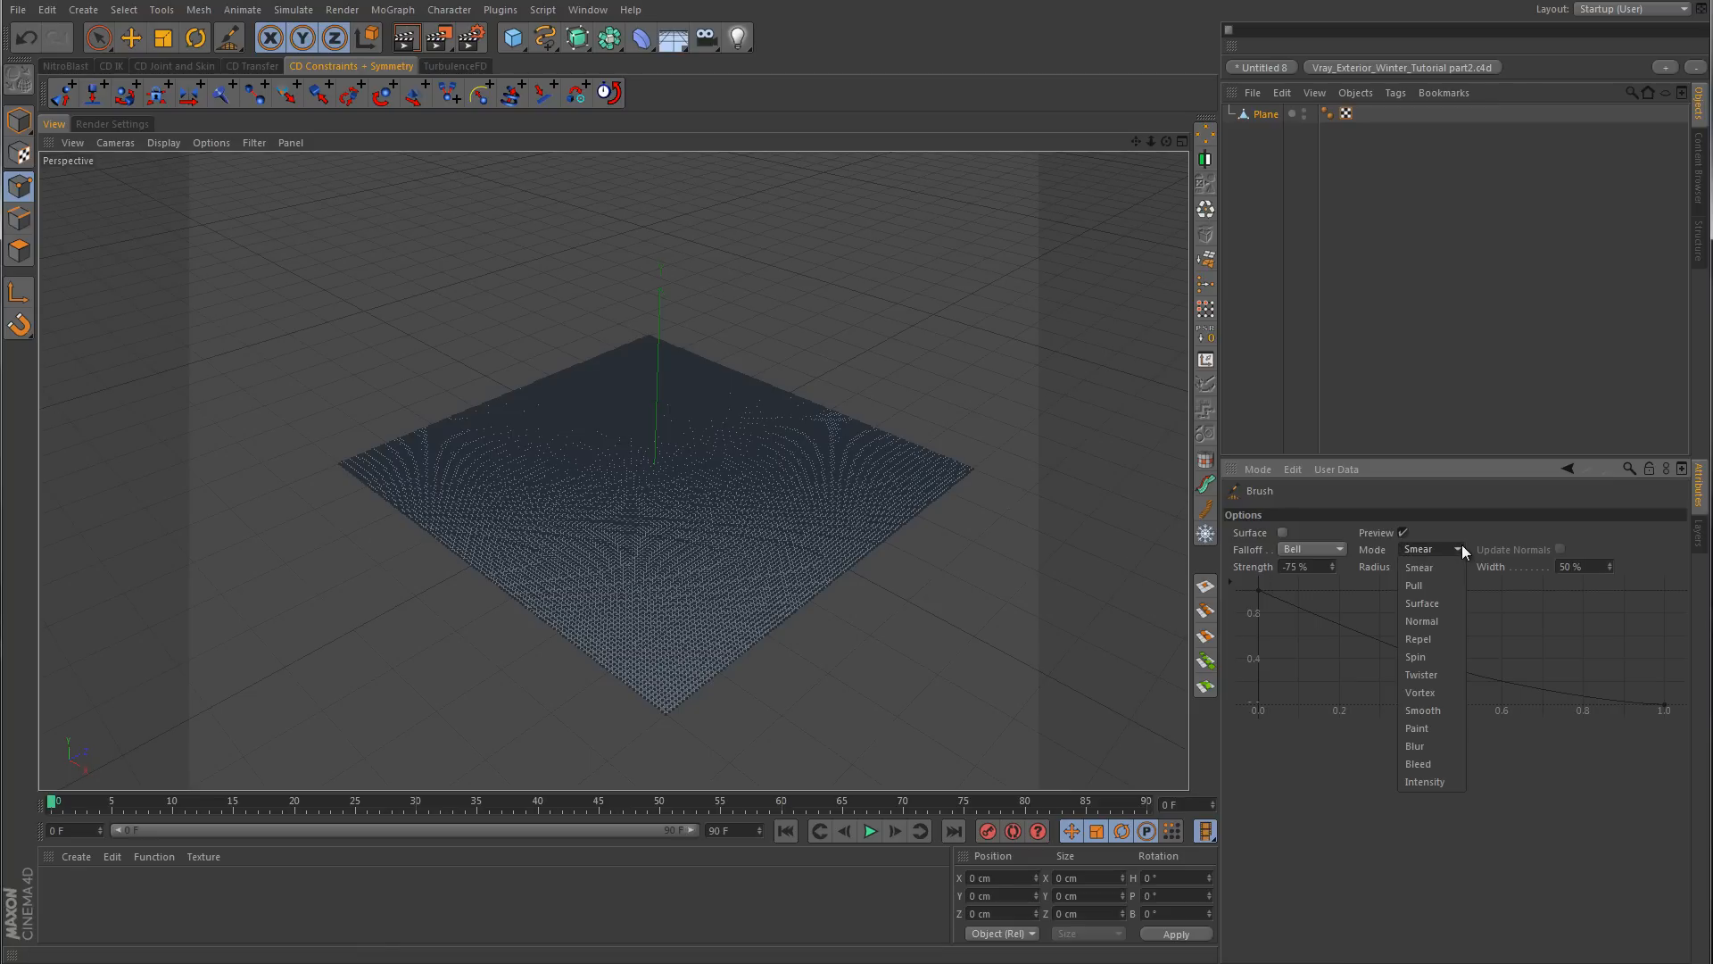
{"action": "left_click", "coordinate": [1440, 603]}
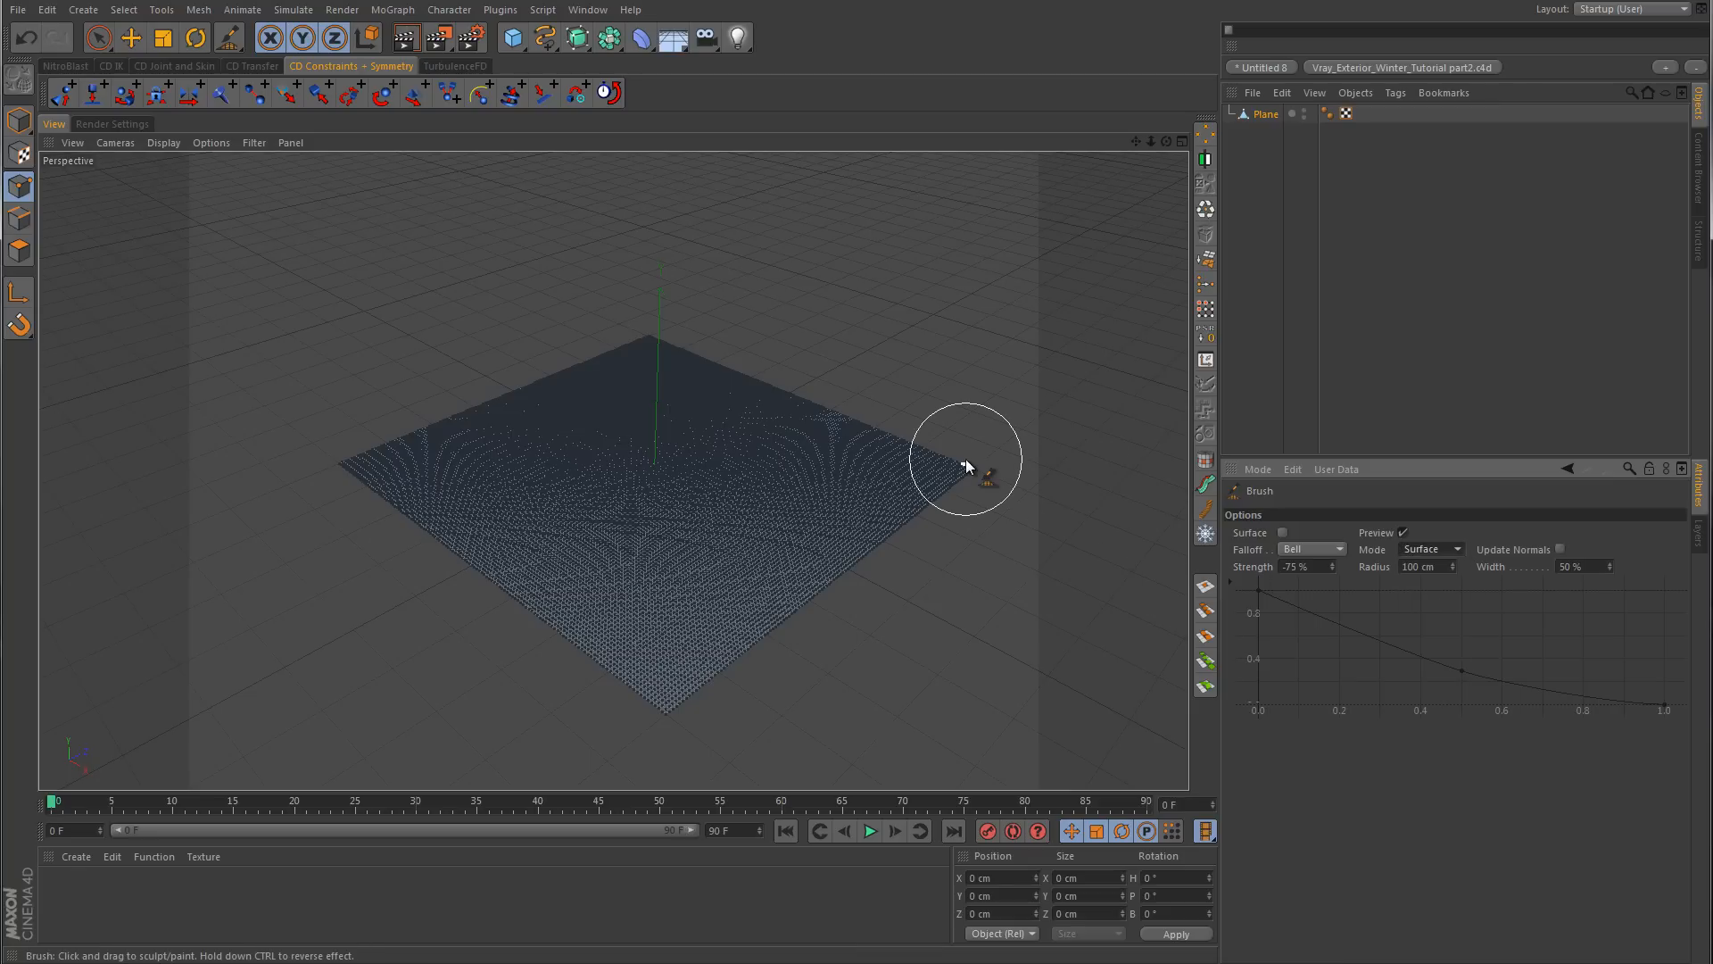
- Set the Brush radius to 65 cm and sculpt a winding channel across the plane from the top view
{"action": "middle_click", "coordinate": [986, 400]}
{"action": "middle_click", "coordinate": [904, 404]}
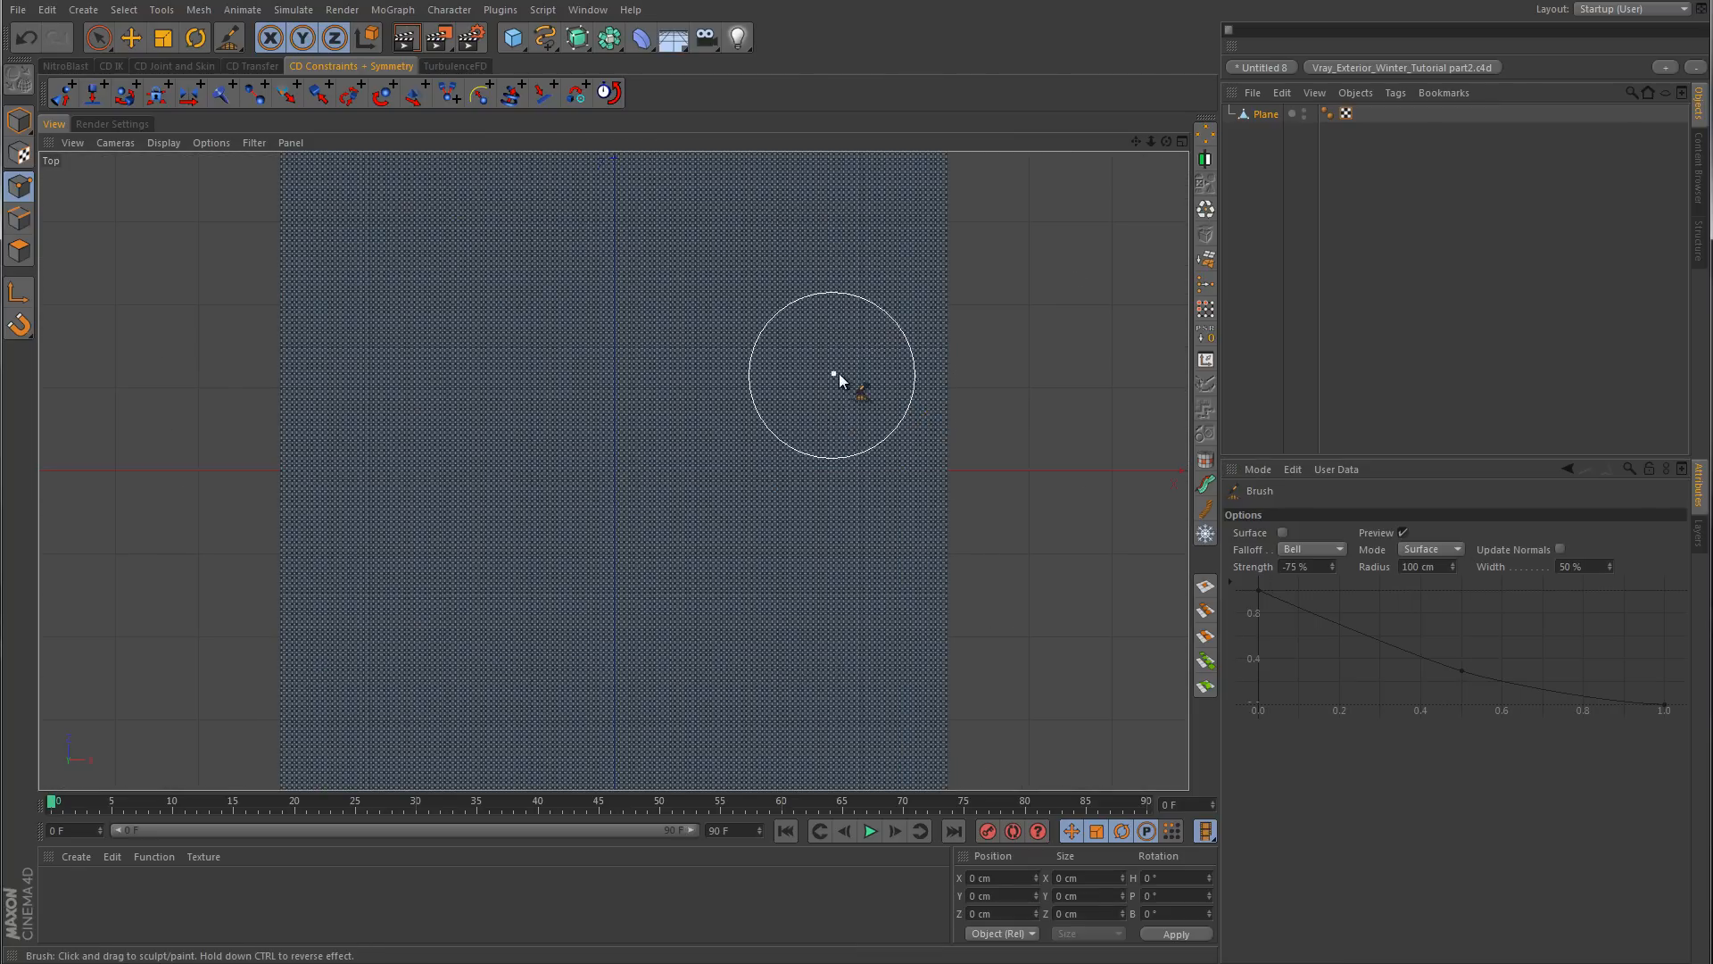
{"action": "scroll", "coordinate": [803, 411], "scroll_direction": "down", "scroll_amount": 2}
{"action": "scroll", "coordinate": [785, 409], "scroll_direction": "down", "scroll_amount": 2}
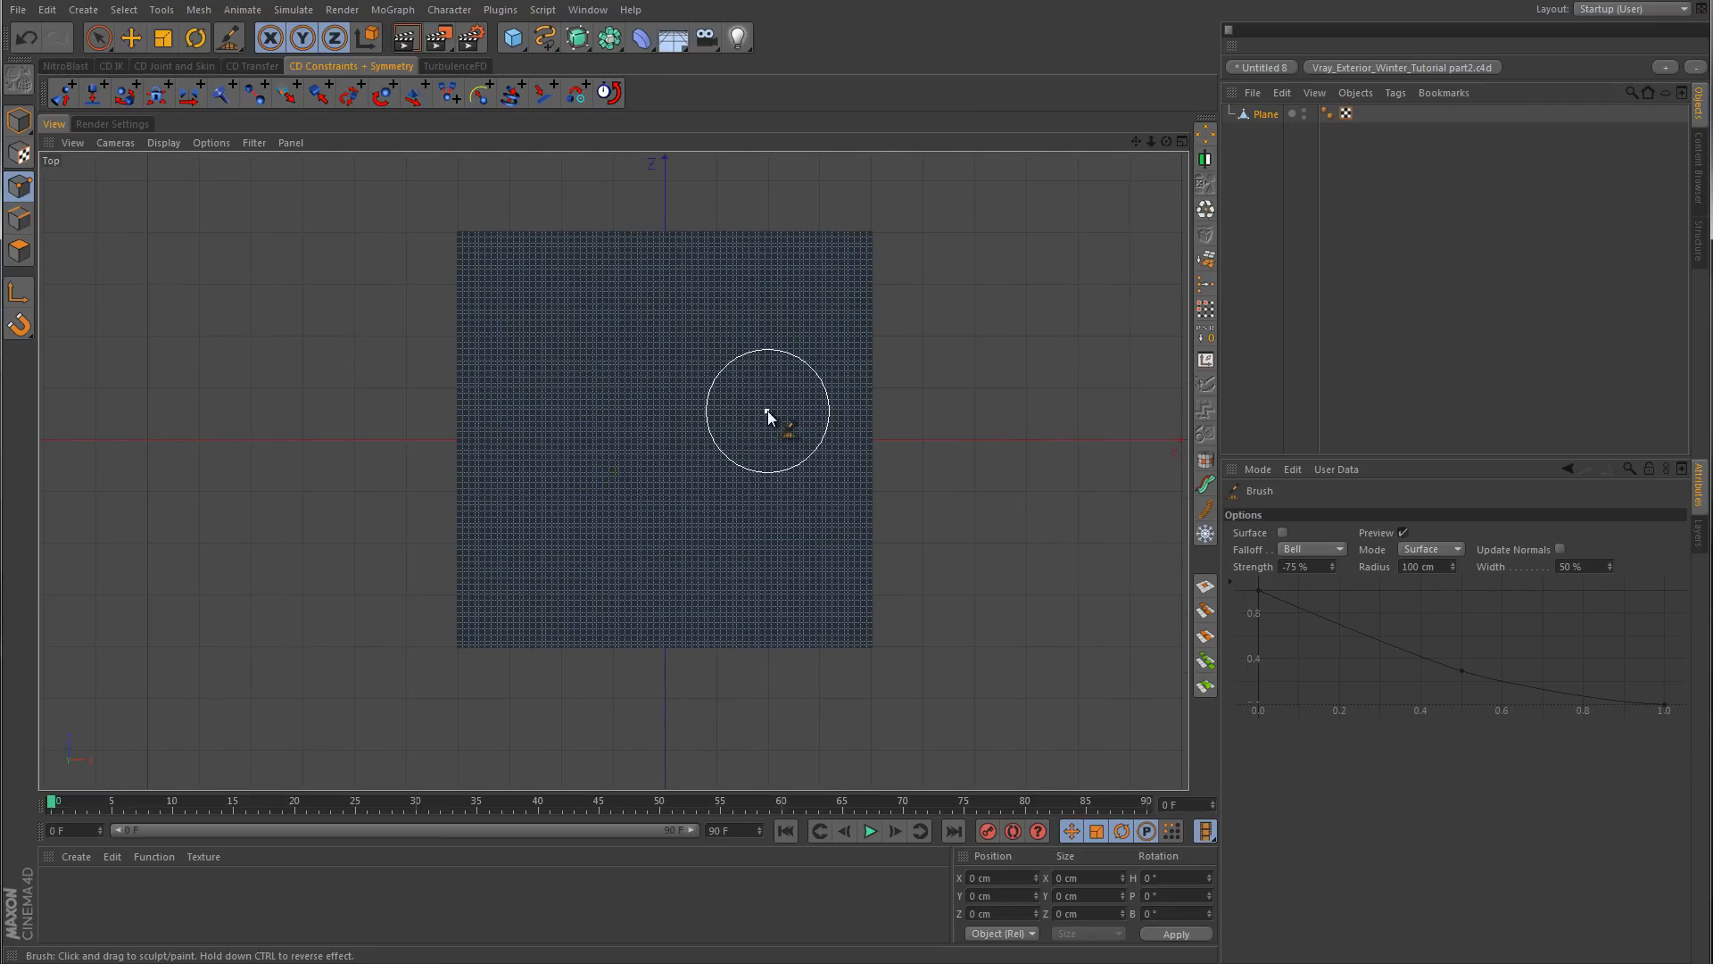
{"action": "middle_click_drag", "start_coordinate": [989, 309], "coordinate": [1004, 343], "text": "alt"}
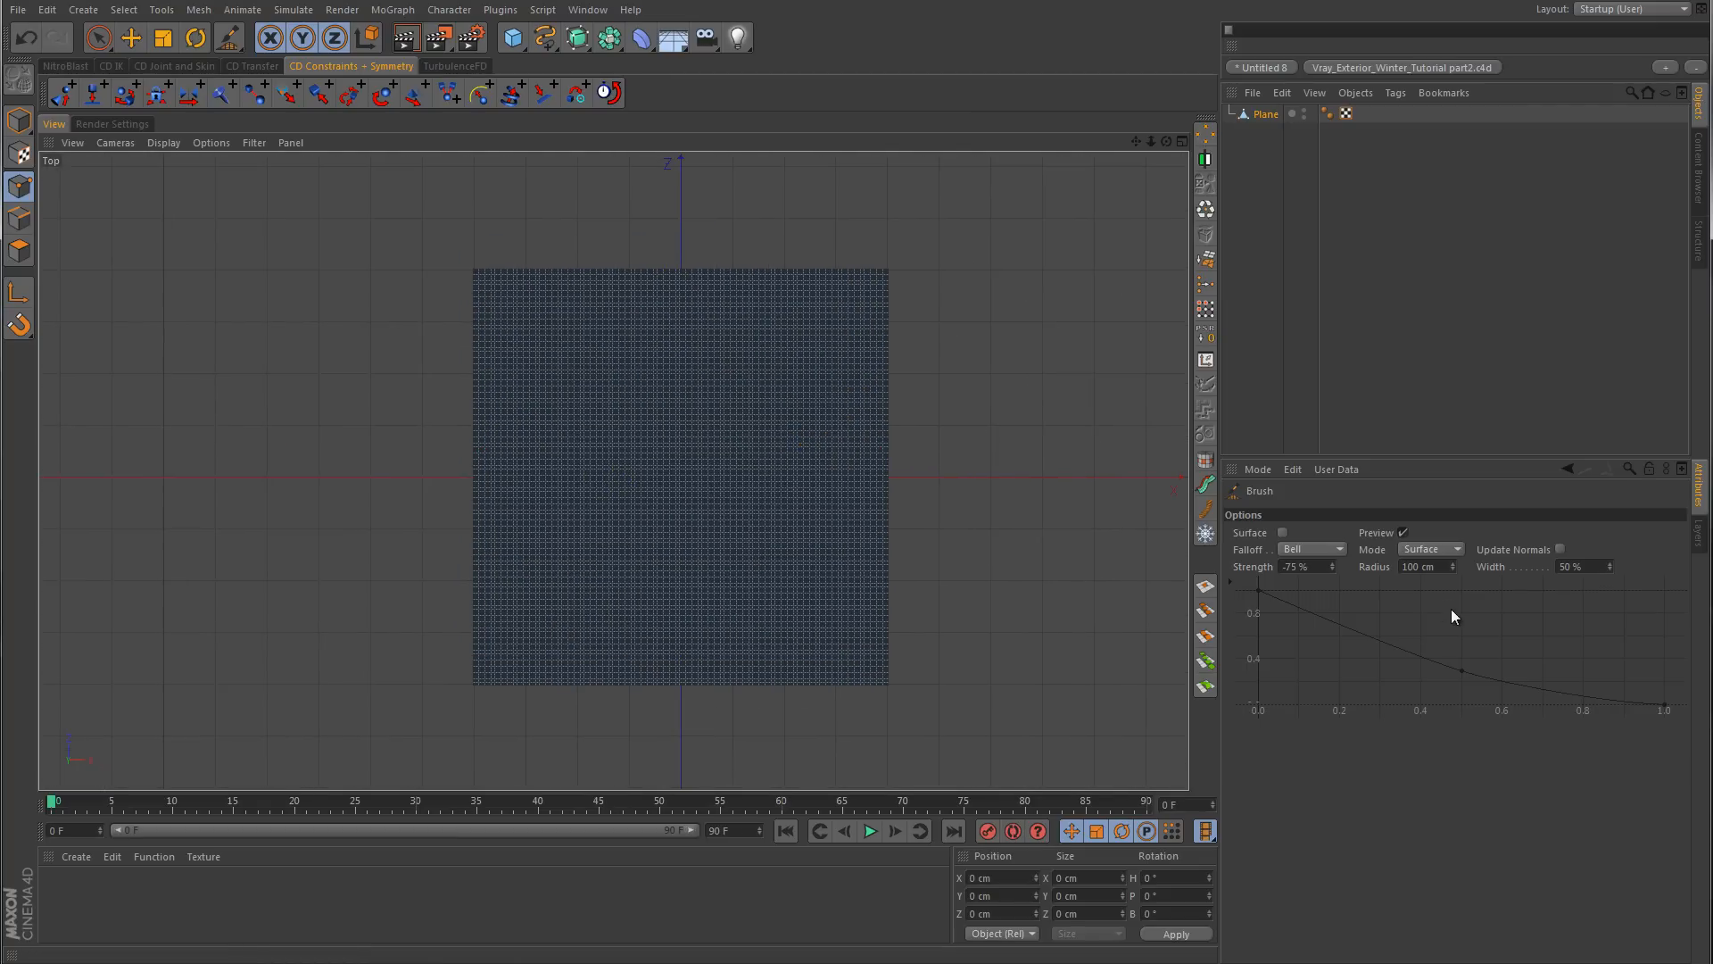
{"action": "left_click", "coordinate": [1454, 569]}
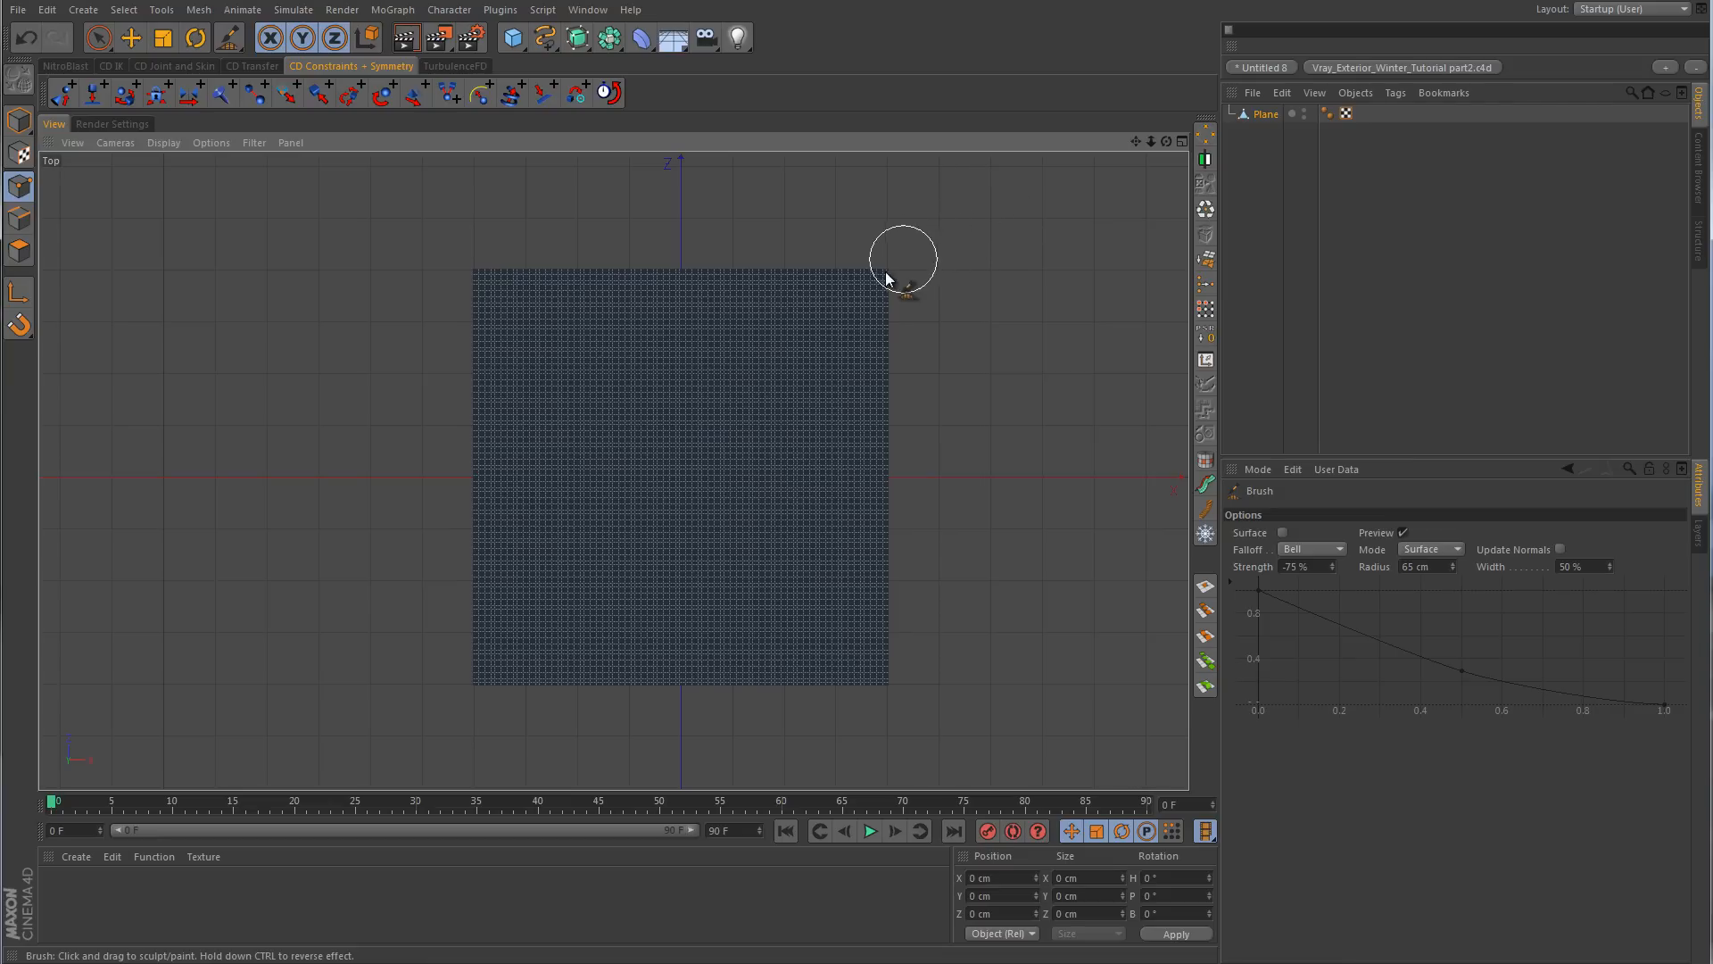
{"action": "mouse_move", "coordinate": [820, 306]}
{"action": "left_mouse_down"}
{"action": "mouse_move", "coordinate": [761, 357]}
{"action": "mouse_move", "coordinate": [785, 462]}
{"action": "mouse_move", "coordinate": [711, 547]}
{"action": "mouse_move", "coordinate": [624, 323]}
{"action": "mouse_move", "coordinate": [547, 463]}
{"action": "mouse_move", "coordinate": [547, 554]}
{"action": "mouse_move", "coordinate": [611, 637]}
{"action": "mouse_move", "coordinate": [987, 718]}
{"action": "left_mouse_up"}
{"action": "middle_click", "coordinate": [1002, 409]}
{"action": "middle_click", "coordinate": [413, 392]}
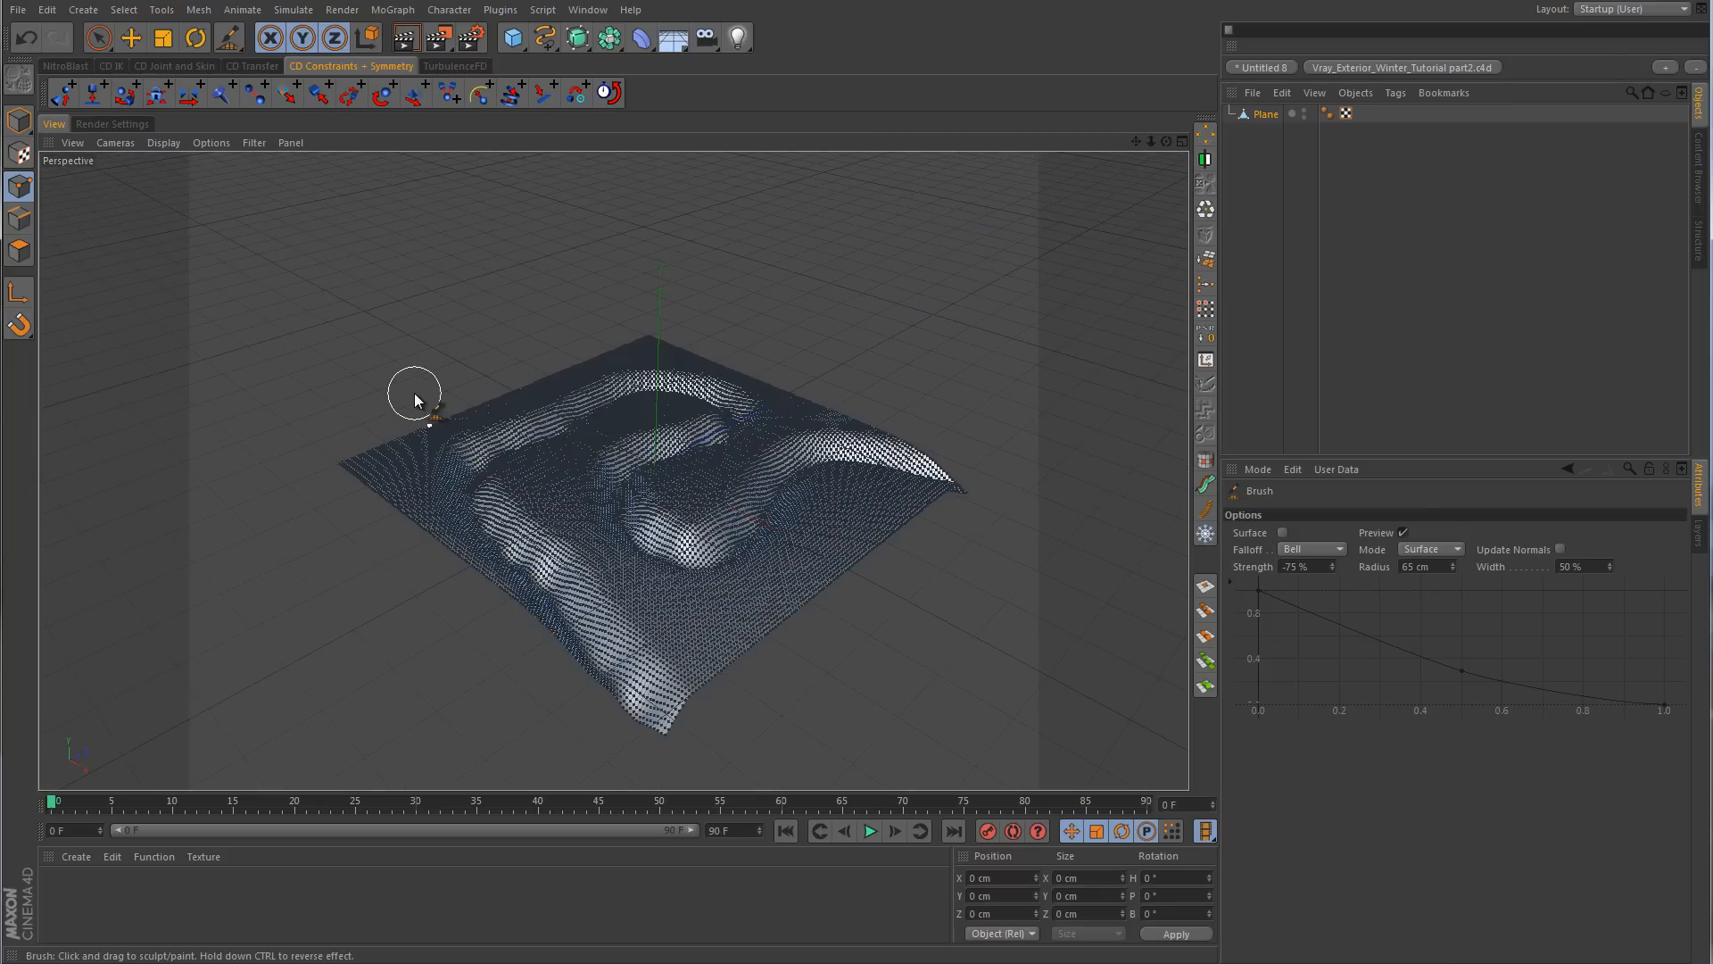
{"action": "left_click", "coordinate": [1473, 312]}
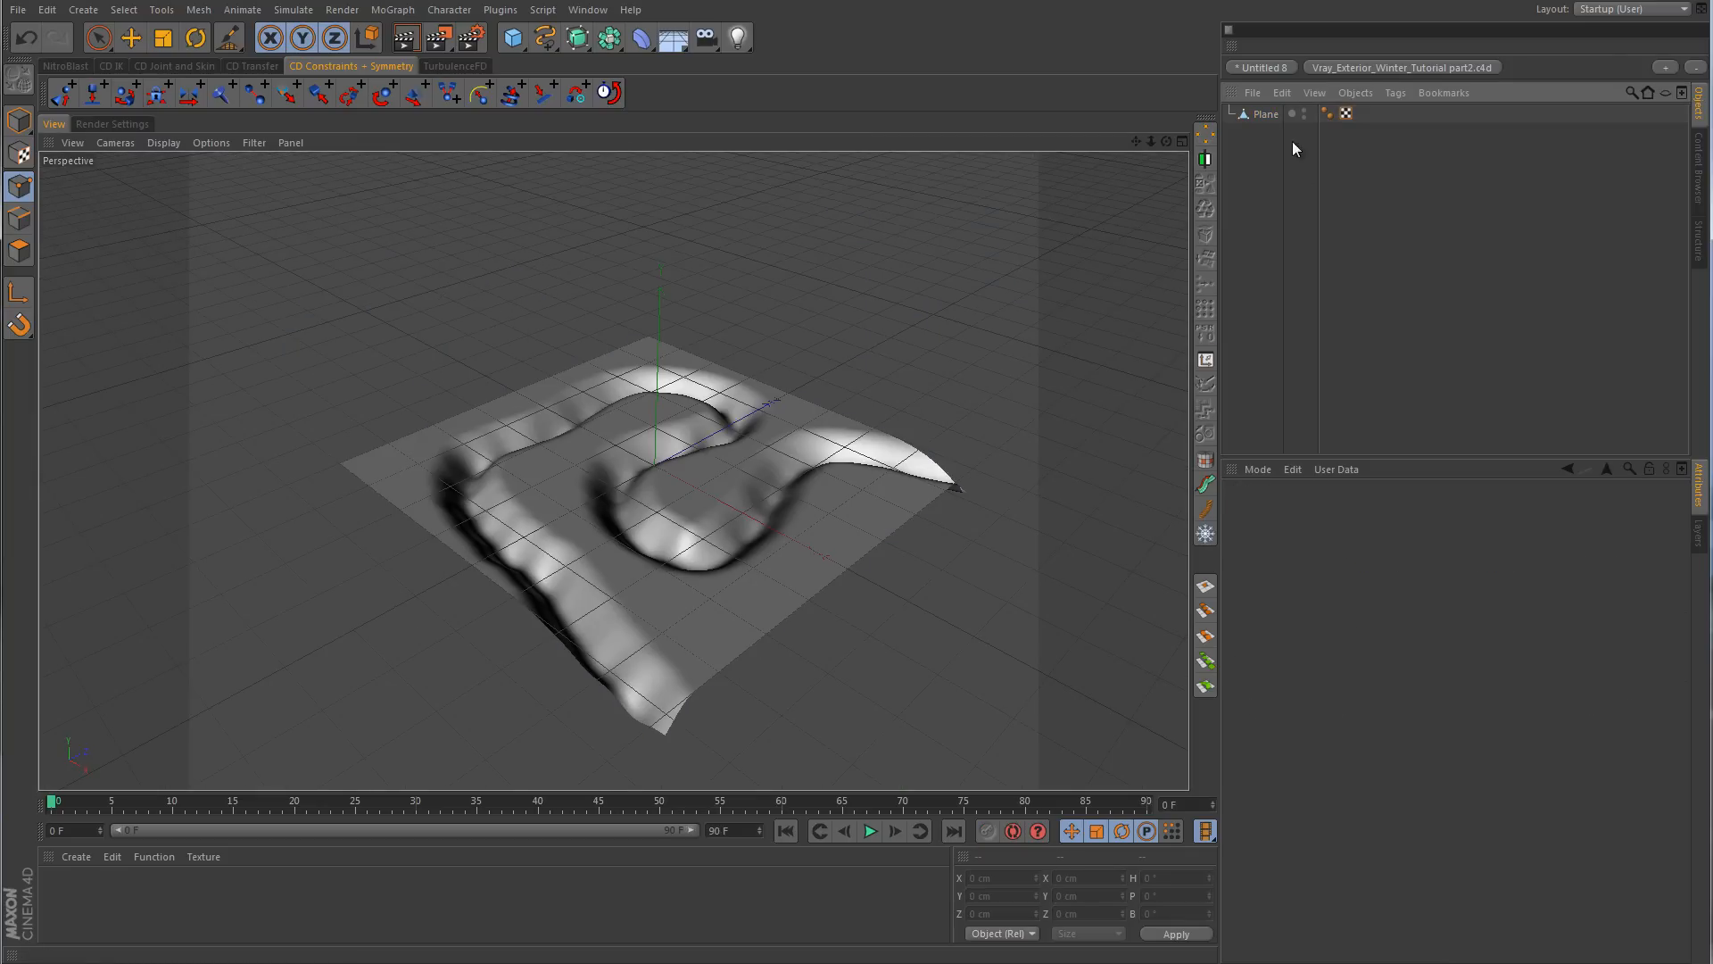
- Raise the whole plane about 235 cm along the Y axis in model mode and inspect its shading
{"action": "left_click", "coordinate": [1268, 113]}
{"action": "key", "text": "e"}
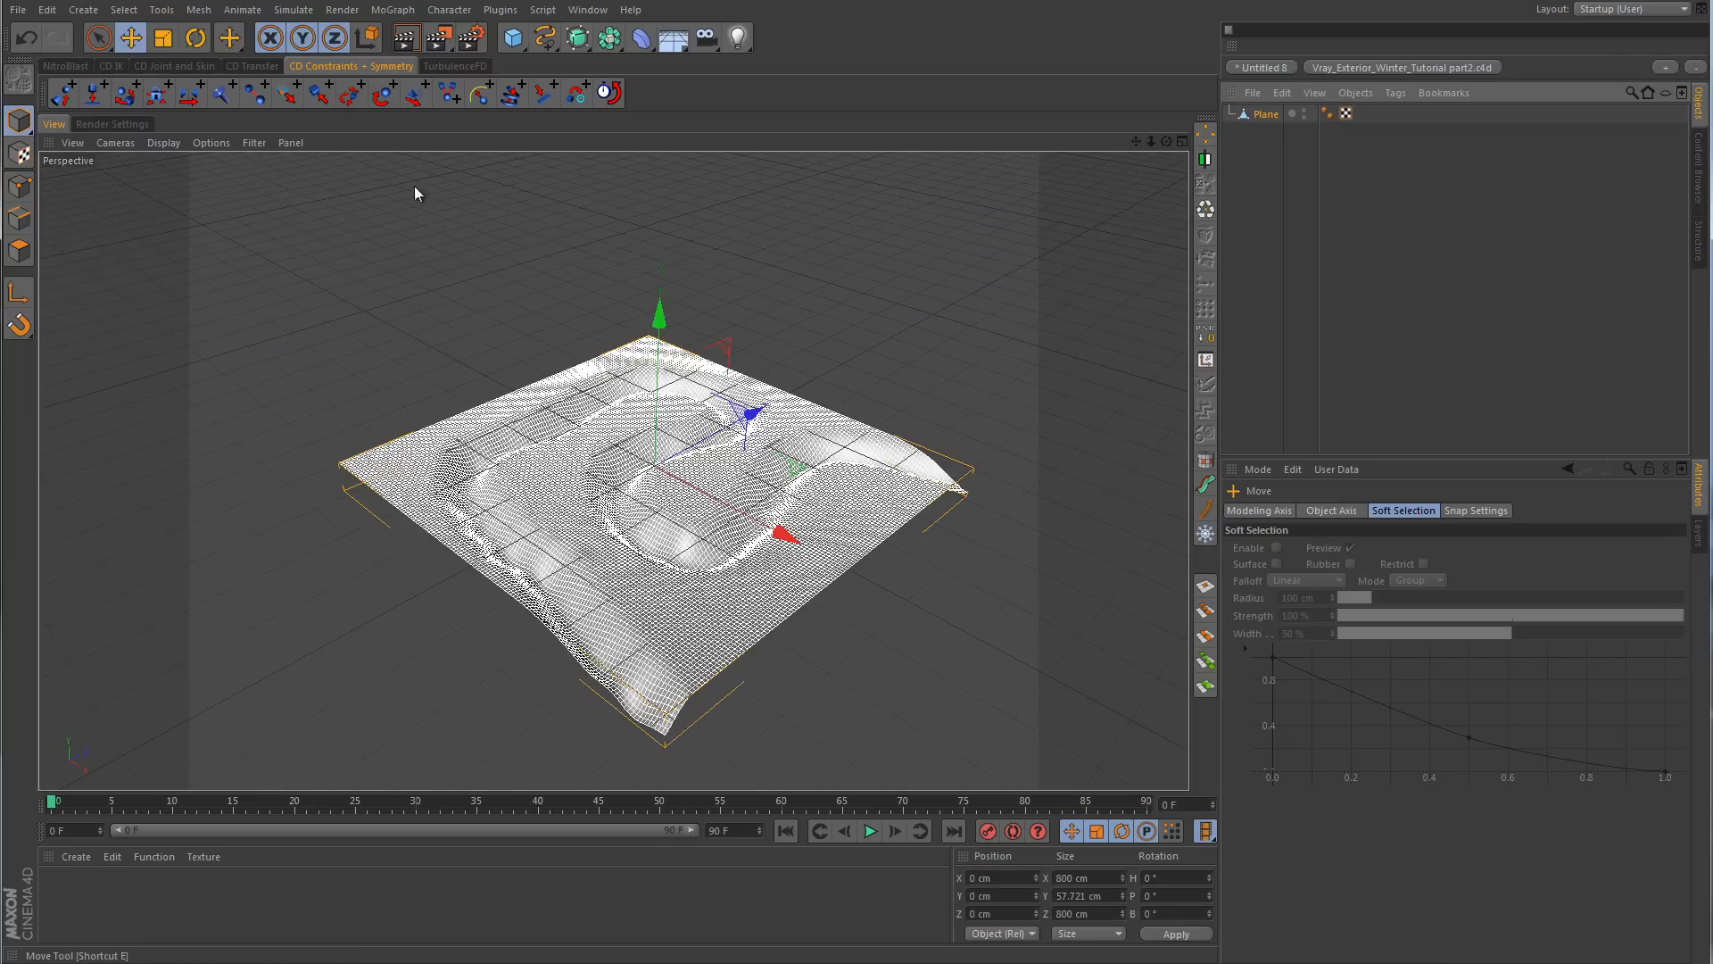
{"action": "left_click_drag", "start_coordinate": [660, 319], "coordinate": [651, 162]}
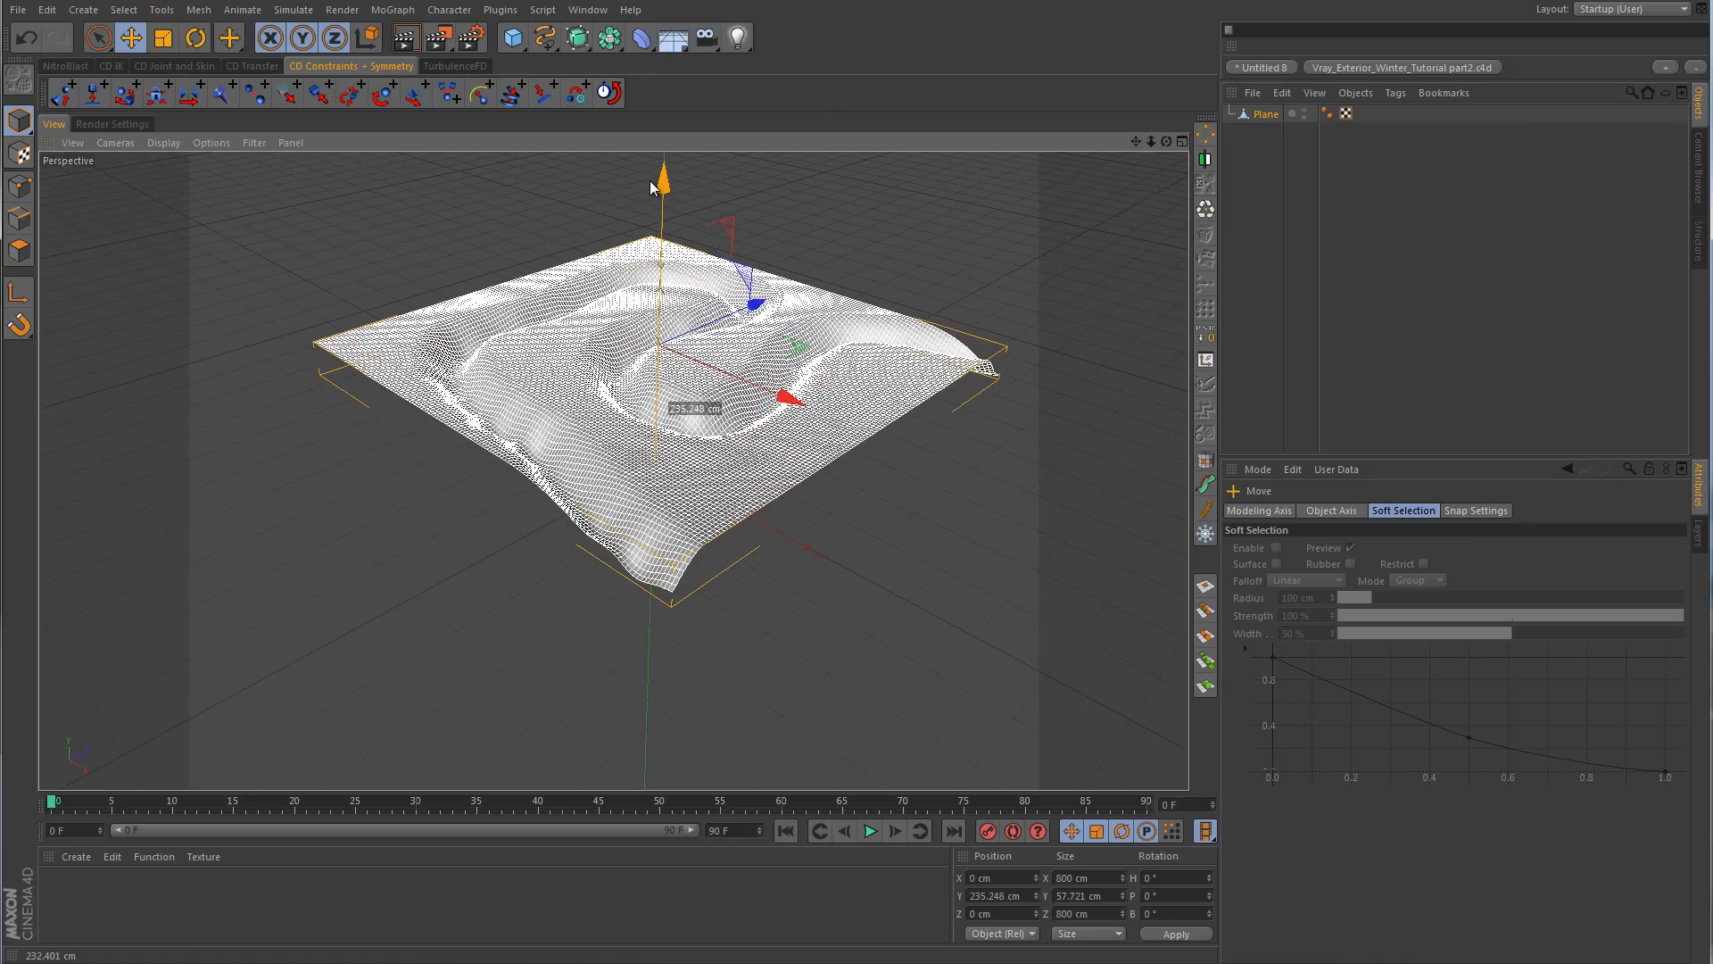
{"action": "left_click", "coordinate": [1492, 262]}
{"action": "left_click_drag", "start_coordinate": [714, 396], "coordinate": [763, 400], "text": "alt"}
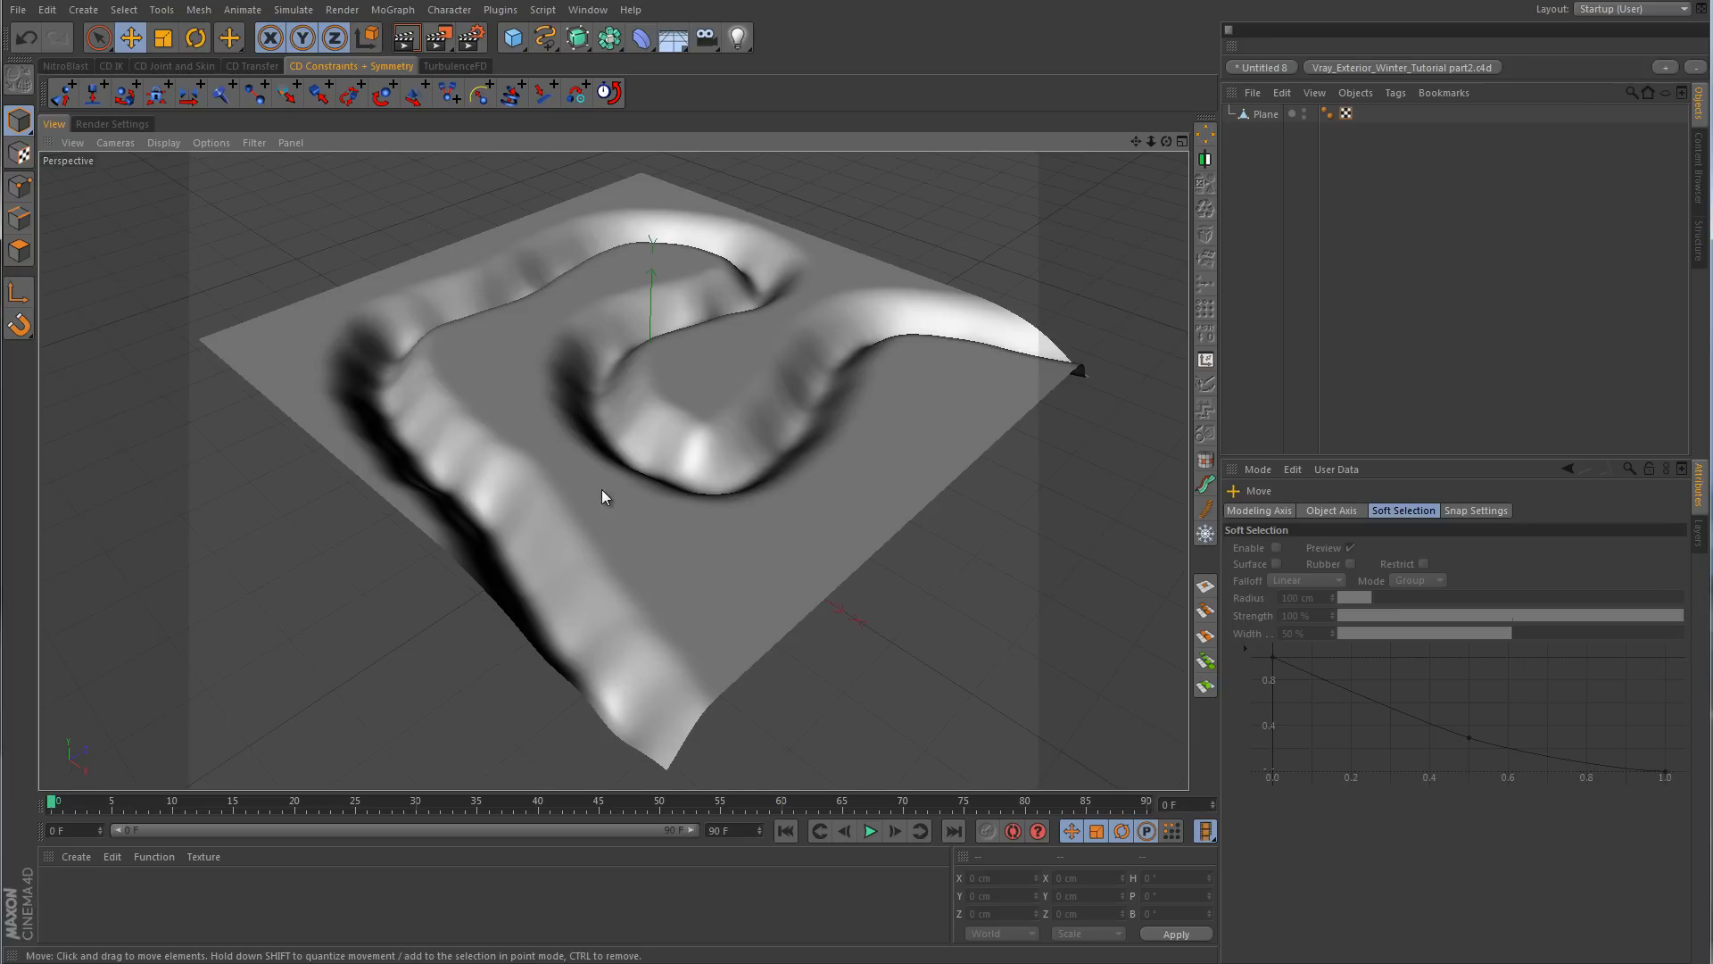
- Reactivate the Brush on the plane's points with Constant falloff and a radius of 15 cm
{"action": "left_click", "coordinate": [1269, 115]}
{"action": "middle_click", "coordinate": [914, 324]}
{"action": "middle_click", "coordinate": [915, 324]}
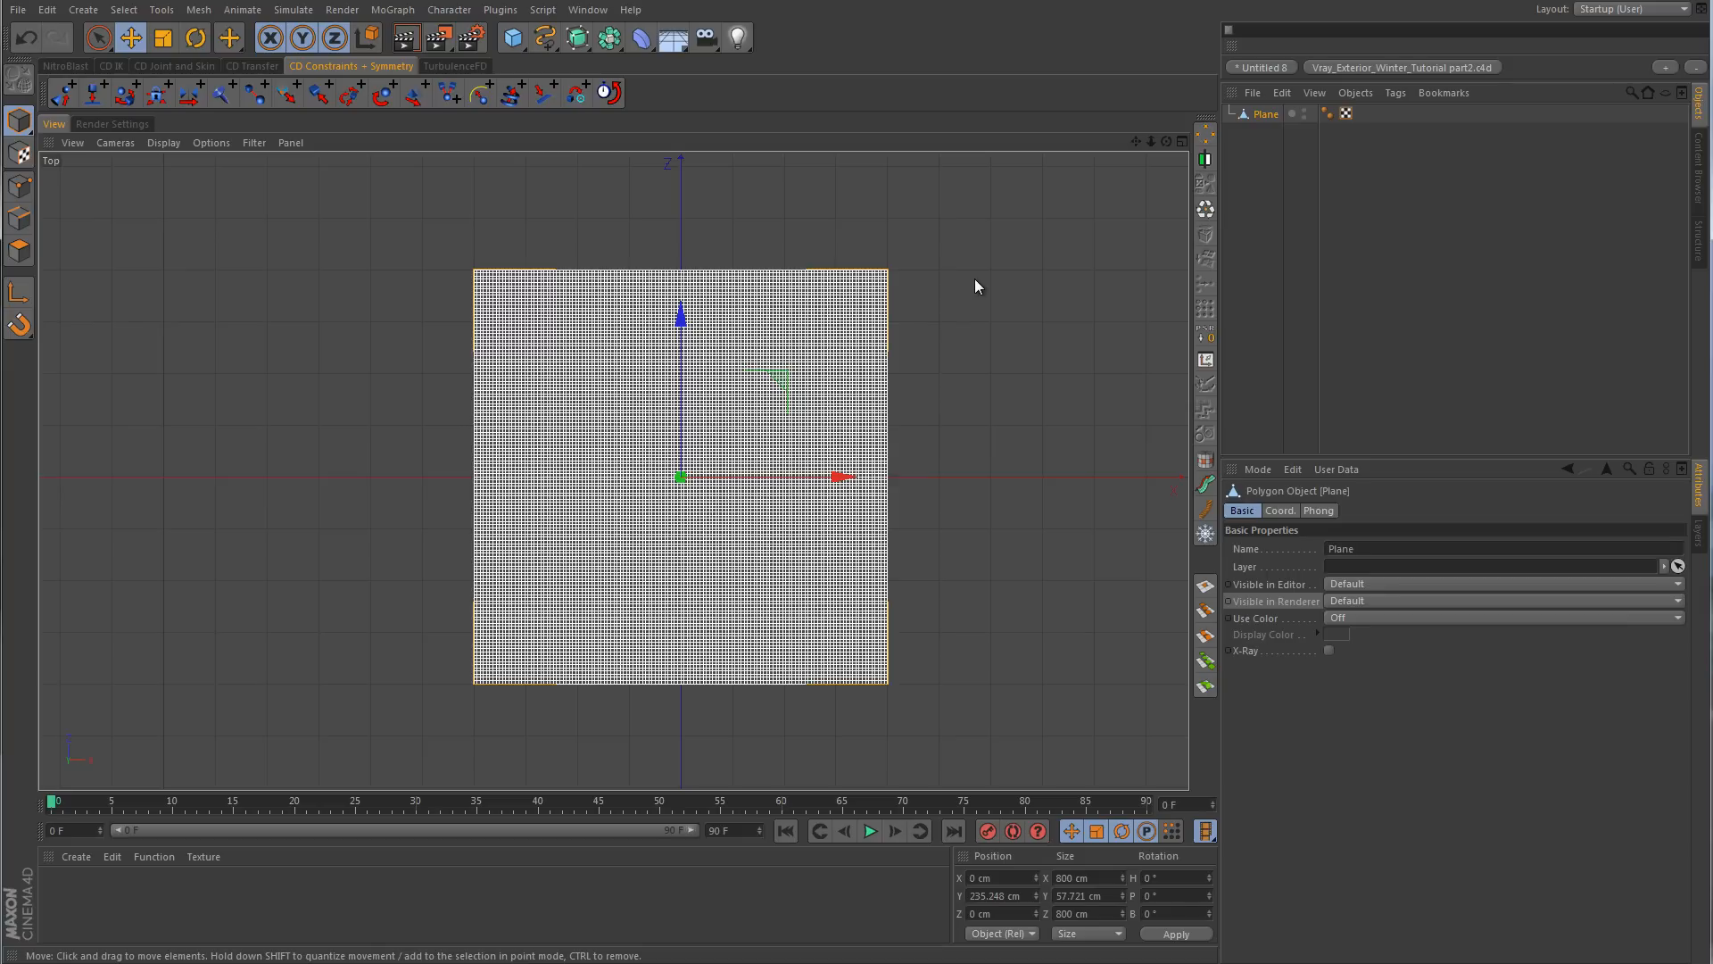
{"action": "right_click", "coordinate": [975, 279]}
{"action": "left_click", "coordinate": [17, 181]}
{"action": "left_click", "coordinate": [17, 181]}
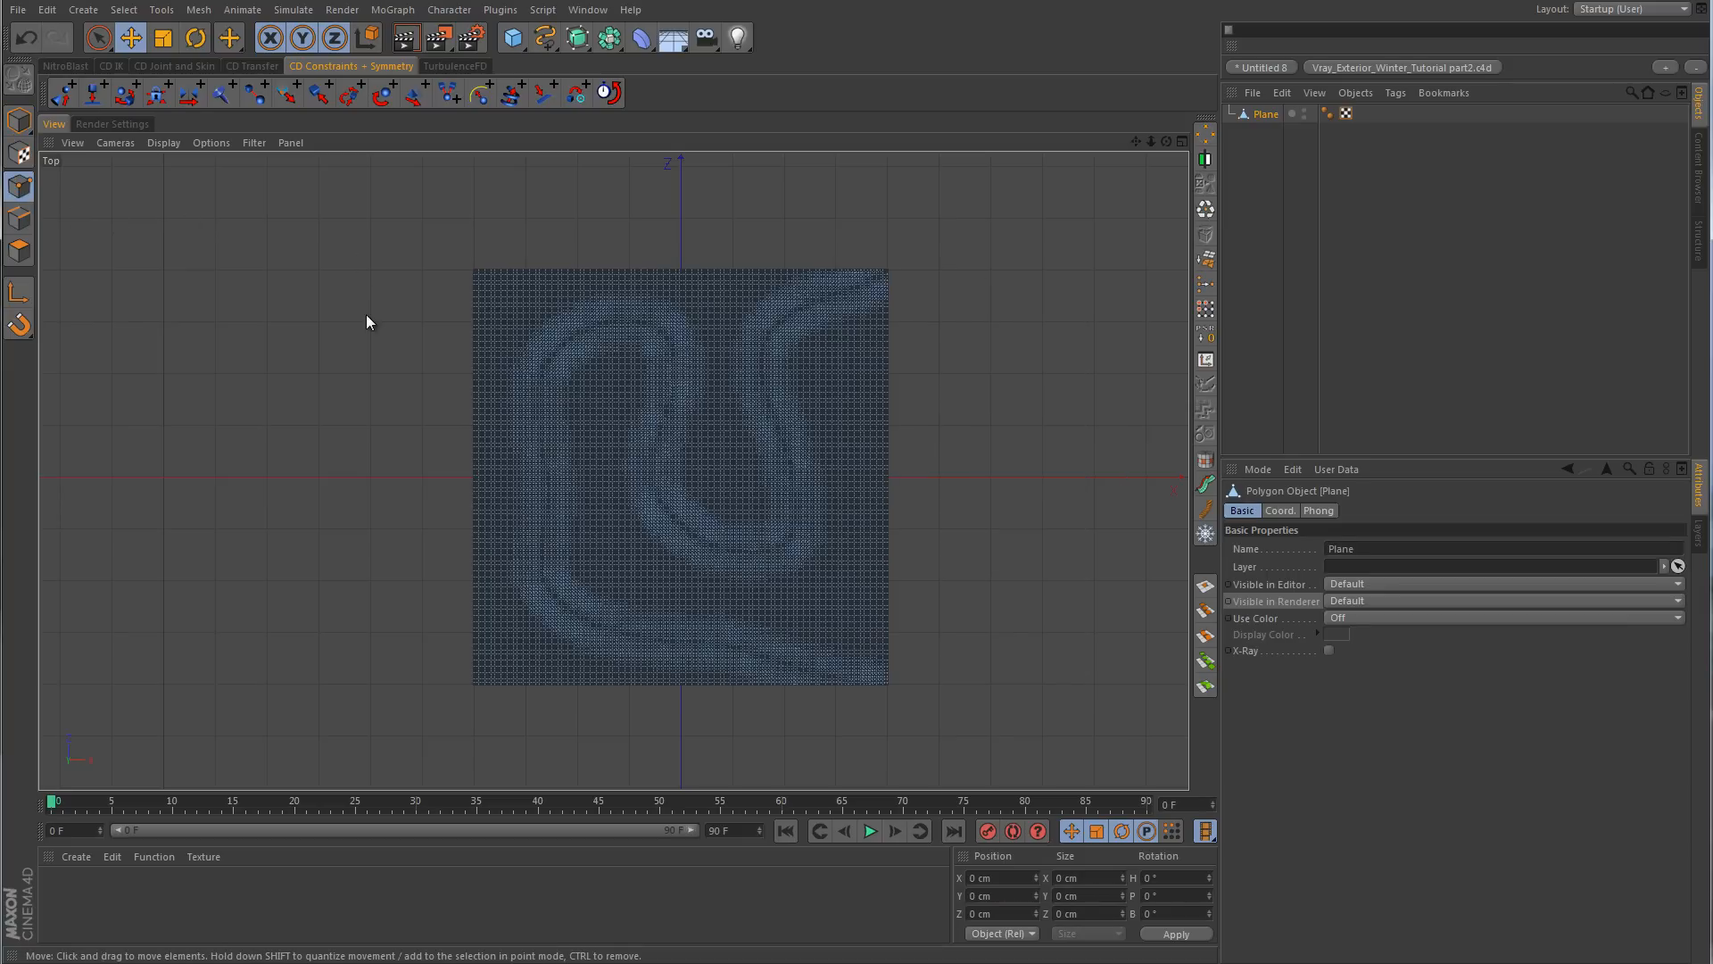
{"action": "right_click", "coordinate": [365, 313]}
{"action": "left_click", "coordinate": [415, 403]}
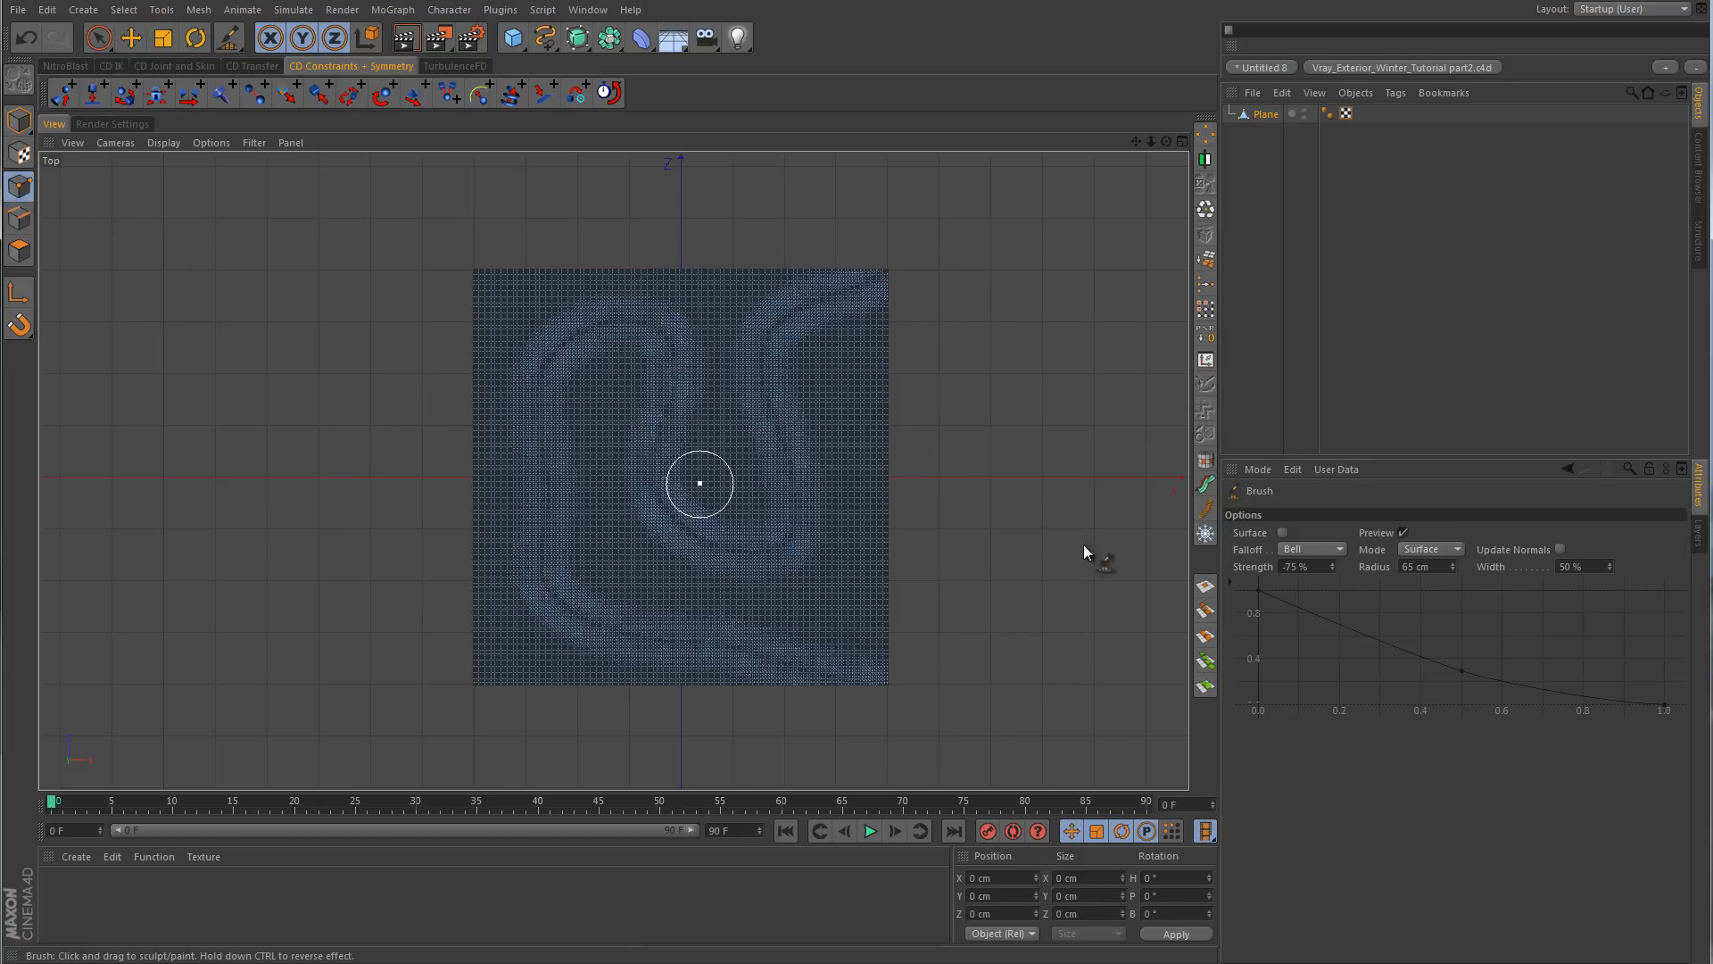
{"action": "left_click", "coordinate": [1338, 549]}
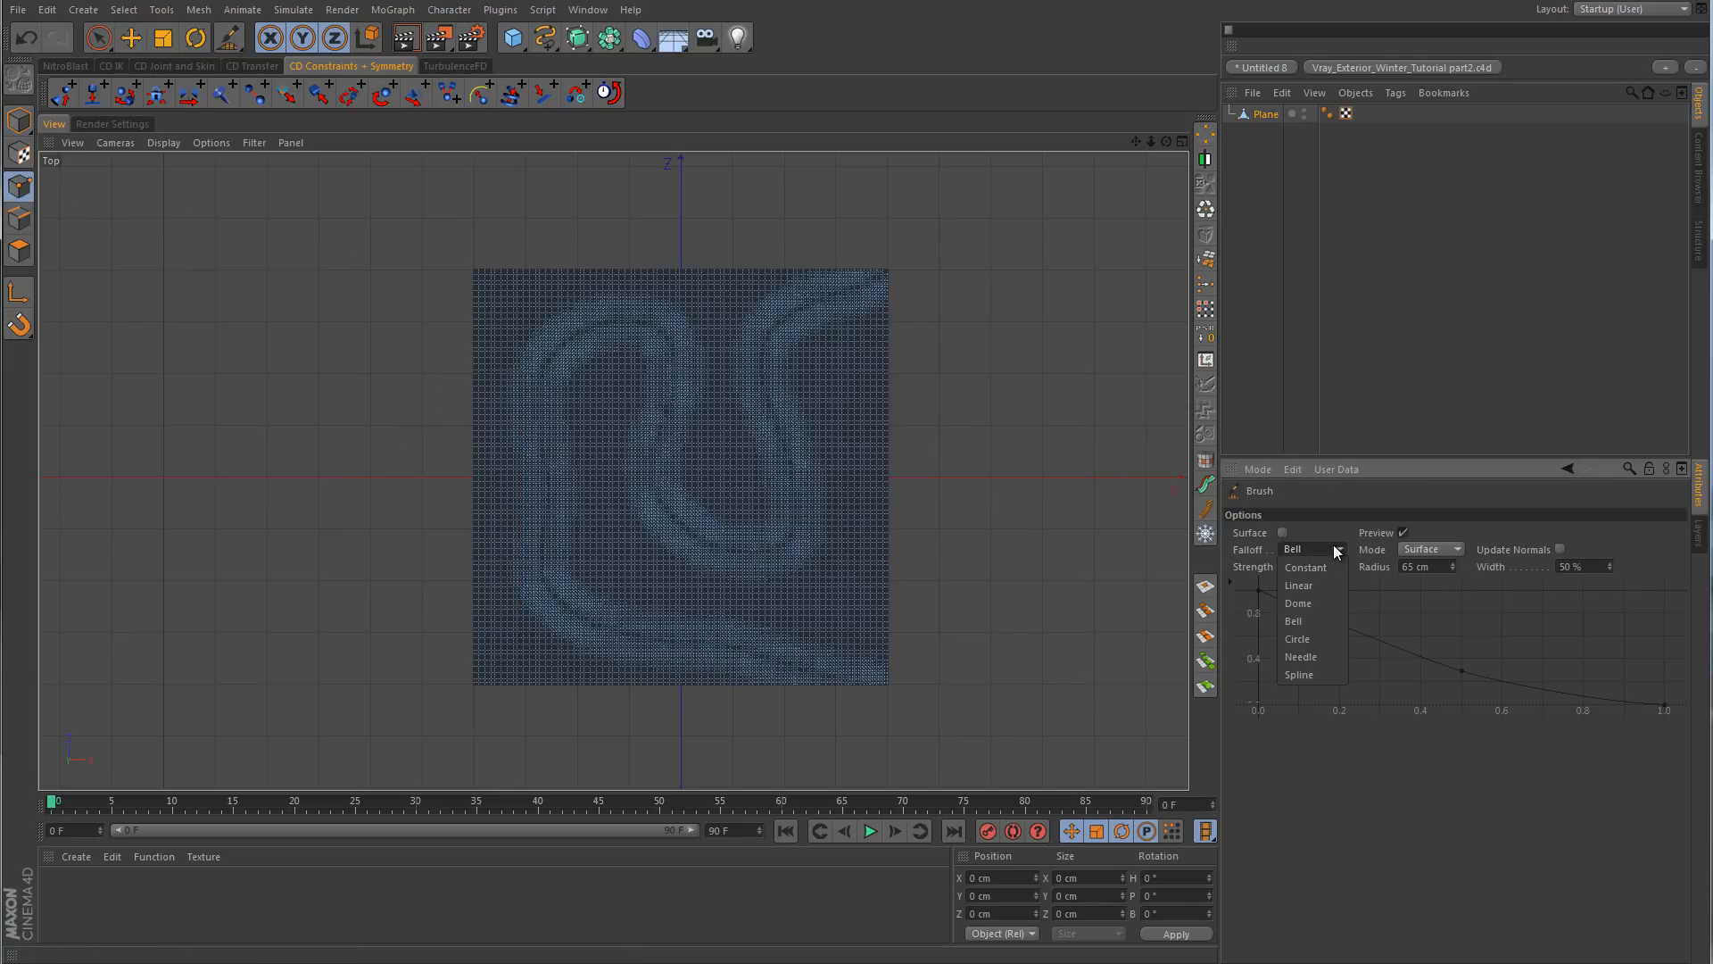
{"action": "left_click", "coordinate": [1330, 566]}
{"action": "left_click_drag", "start_coordinate": [1453, 569], "coordinate": [1453, 573]}
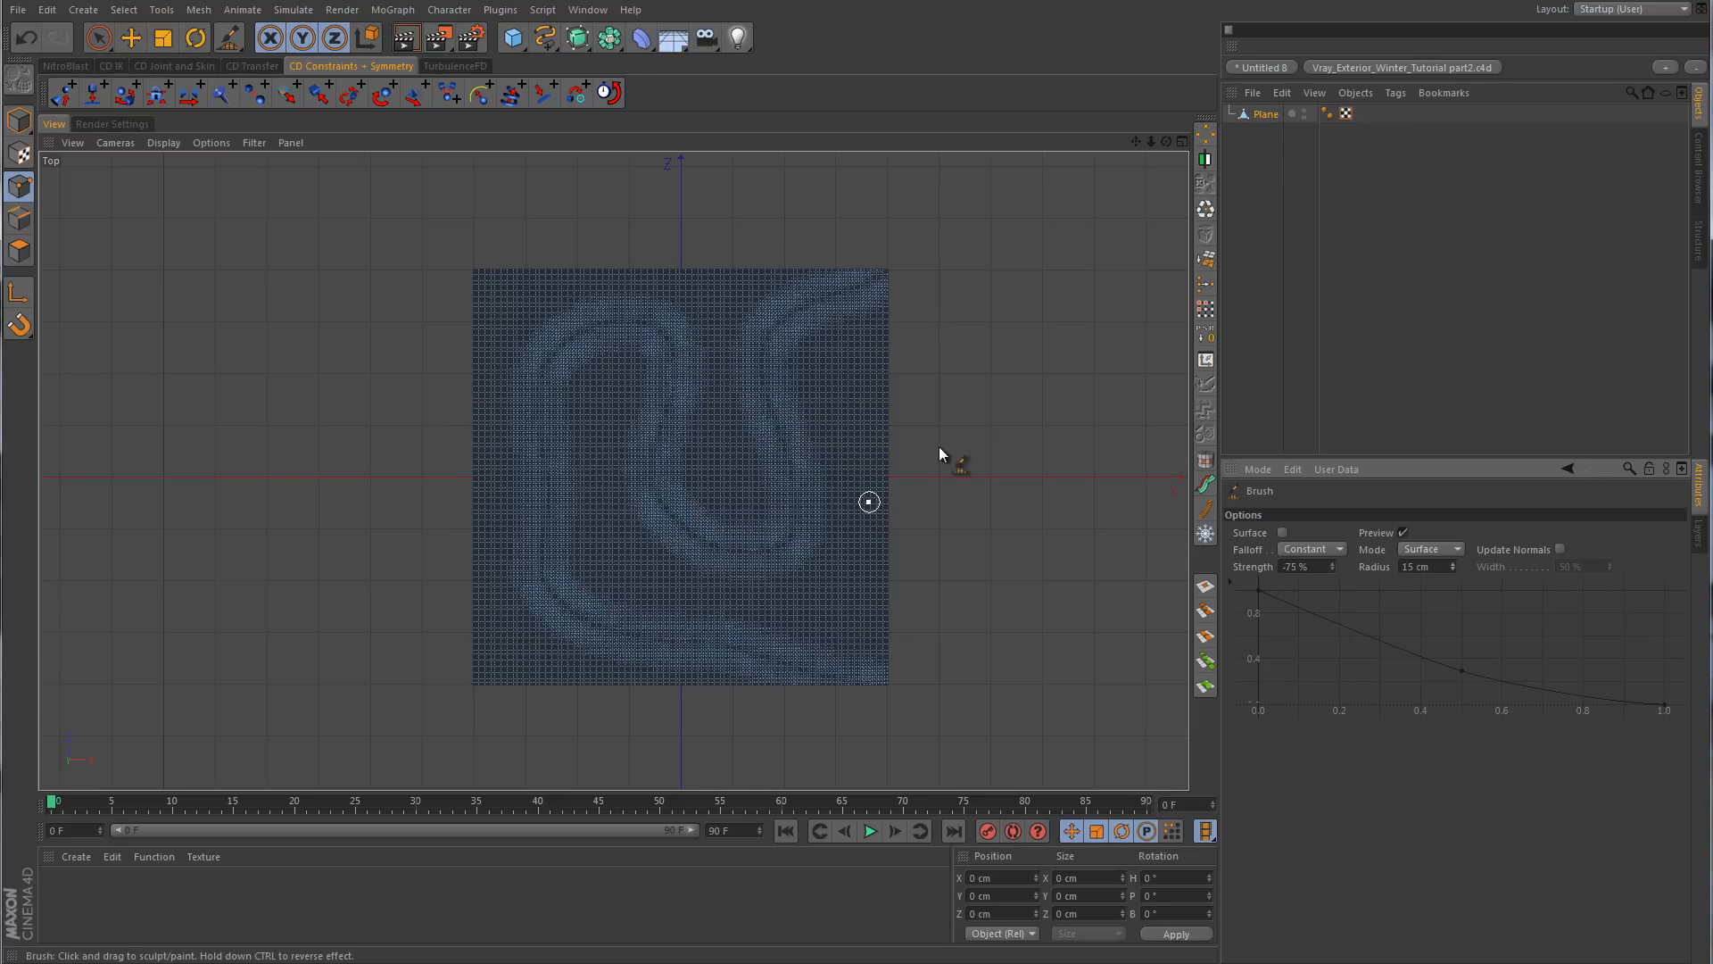
- Carve narrow, rough channels around the wide channel and across the plane's corner from the top view, and inspect them in perspective
{"action": "scroll", "coordinate": [964, 420], "scroll_direction": "up", "scroll_amount": 3}
{"action": "middle_click_drag", "start_coordinate": [1009, 421], "coordinate": [1048, 390]}
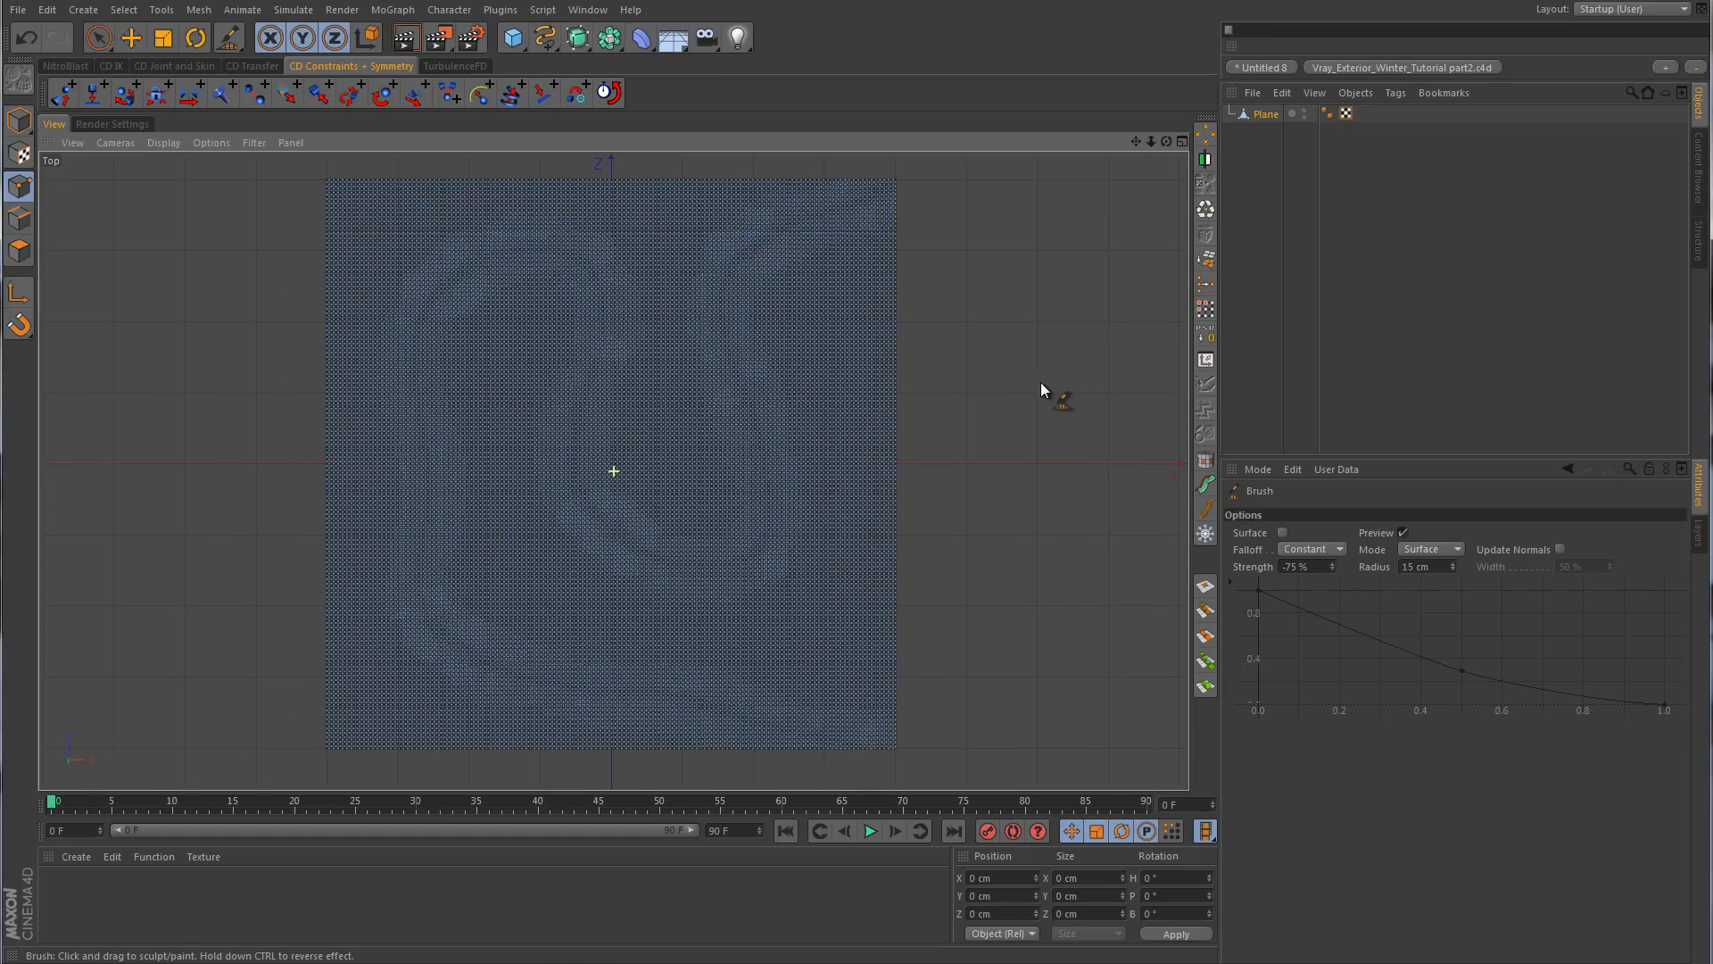
{"action": "mouse_move", "coordinate": [879, 304]}
{"action": "left_mouse_down"}
{"action": "mouse_move", "coordinate": [814, 325]}
{"action": "mouse_move", "coordinate": [860, 390]}
{"action": "mouse_move", "coordinate": [865, 479]}
{"action": "mouse_move", "coordinate": [832, 611]}
{"action": "mouse_move", "coordinate": [723, 635]}
{"action": "mouse_move", "coordinate": [612, 616]}
{"action": "mouse_move", "coordinate": [511, 558]}
{"action": "mouse_move", "coordinate": [501, 356]}
{"action": "mouse_move", "coordinate": [517, 333]}
{"action": "left_mouse_up"}
{"action": "mouse_move", "coordinate": [797, 636]}
{"action": "left_mouse_down"}
{"action": "mouse_move", "coordinate": [834, 661]}
{"action": "mouse_move", "coordinate": [912, 667]}
{"action": "left_mouse_up"}
{"action": "middle_click_drag", "start_coordinate": [844, 631], "coordinate": [924, 580], "text": "alt"}
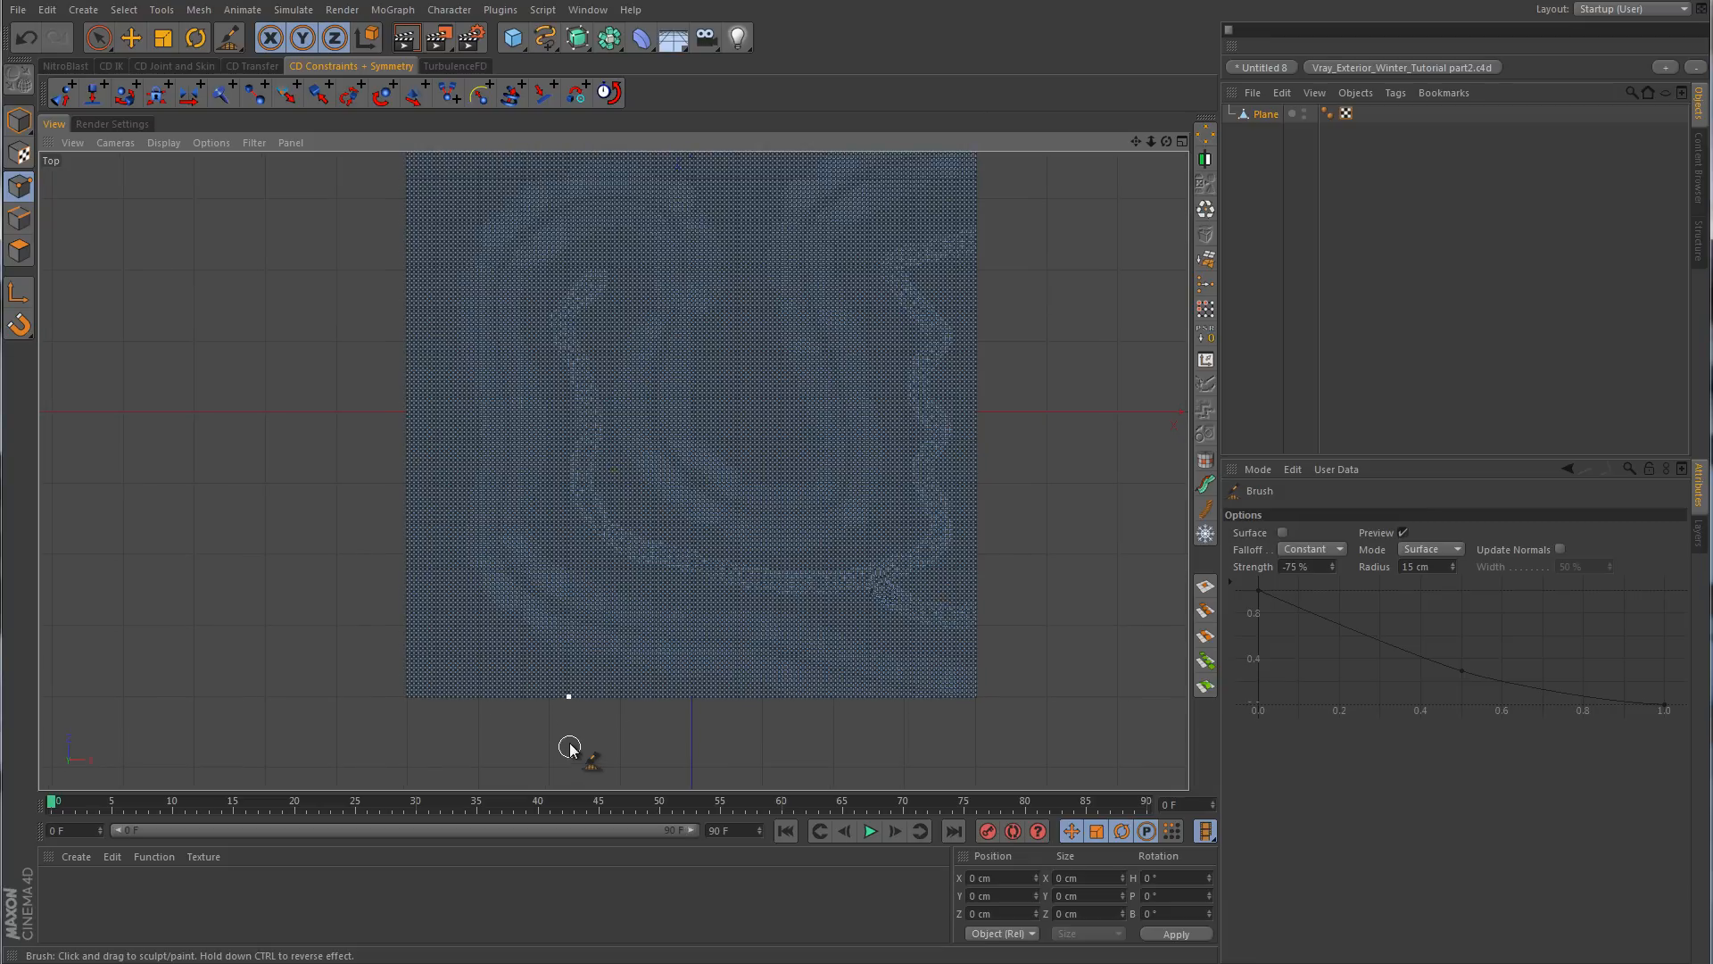
{"action": "left_click_drag", "start_coordinate": [554, 688], "coordinate": [566, 621]}
{"action": "mouse_move", "coordinate": [506, 561]}
{"action": "left_mouse_down"}
{"action": "mouse_move", "coordinate": [494, 414]}
{"action": "mouse_move", "coordinate": [393, 393]}
{"action": "mouse_move", "coordinate": [334, 417]}
{"action": "left_mouse_up"}
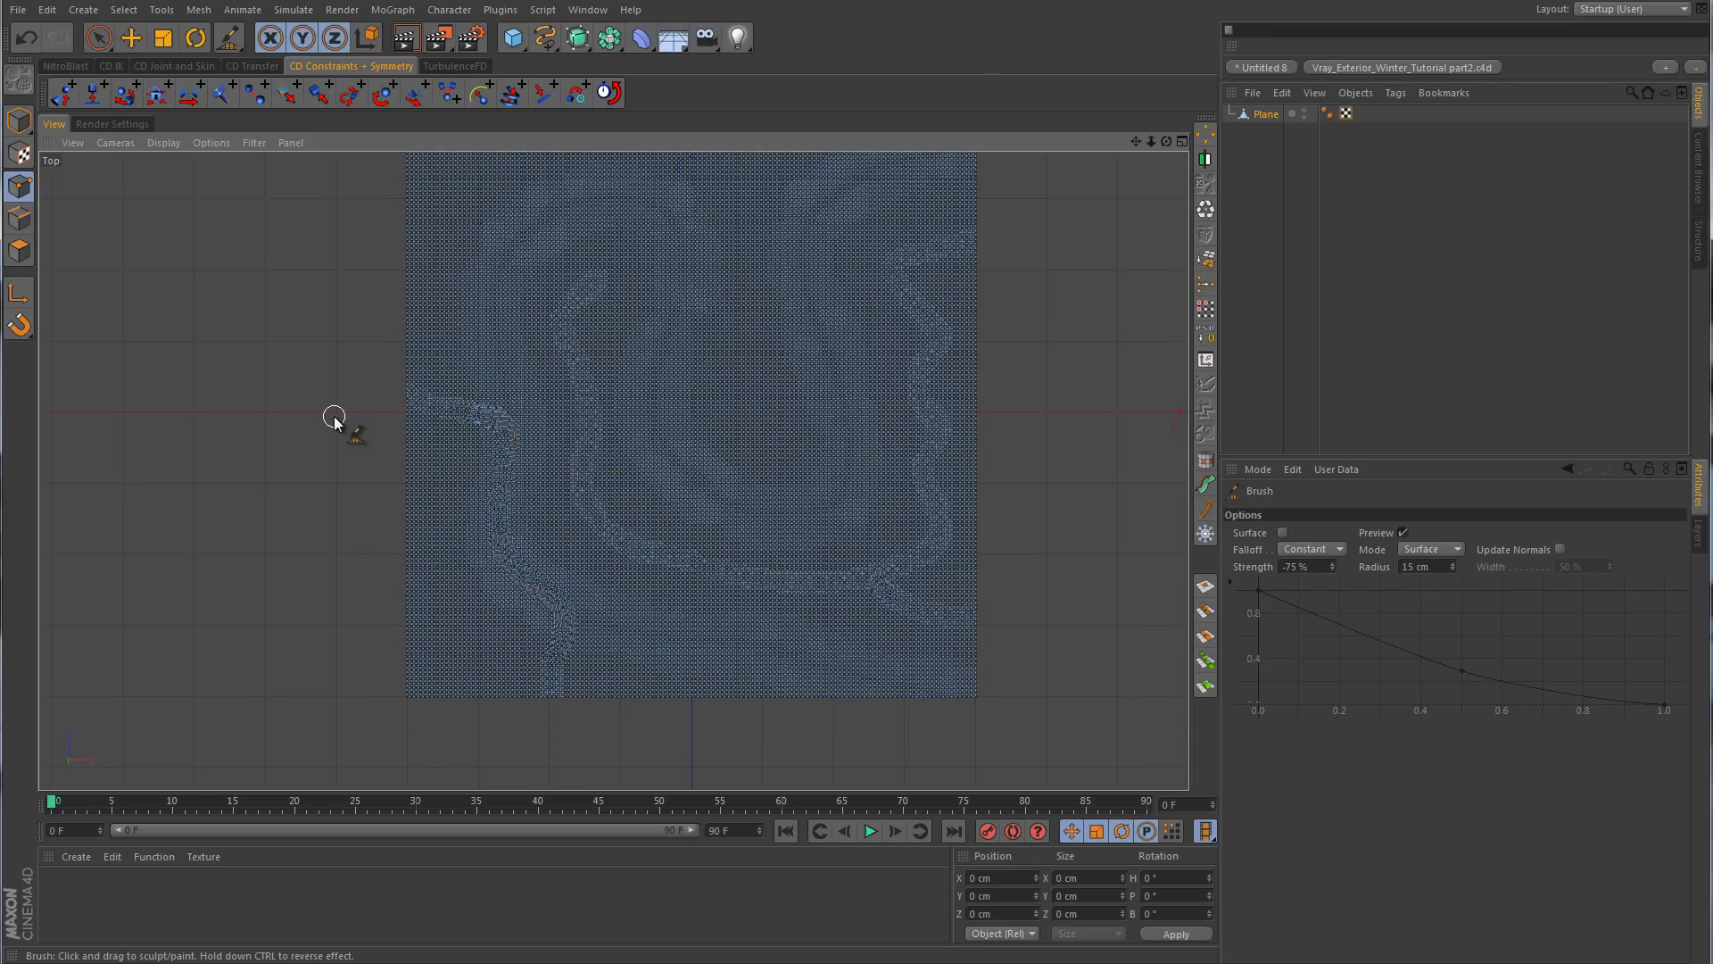
{"action": "middle_click", "coordinate": [719, 340]}
{"action": "middle_click", "coordinate": [419, 342]}
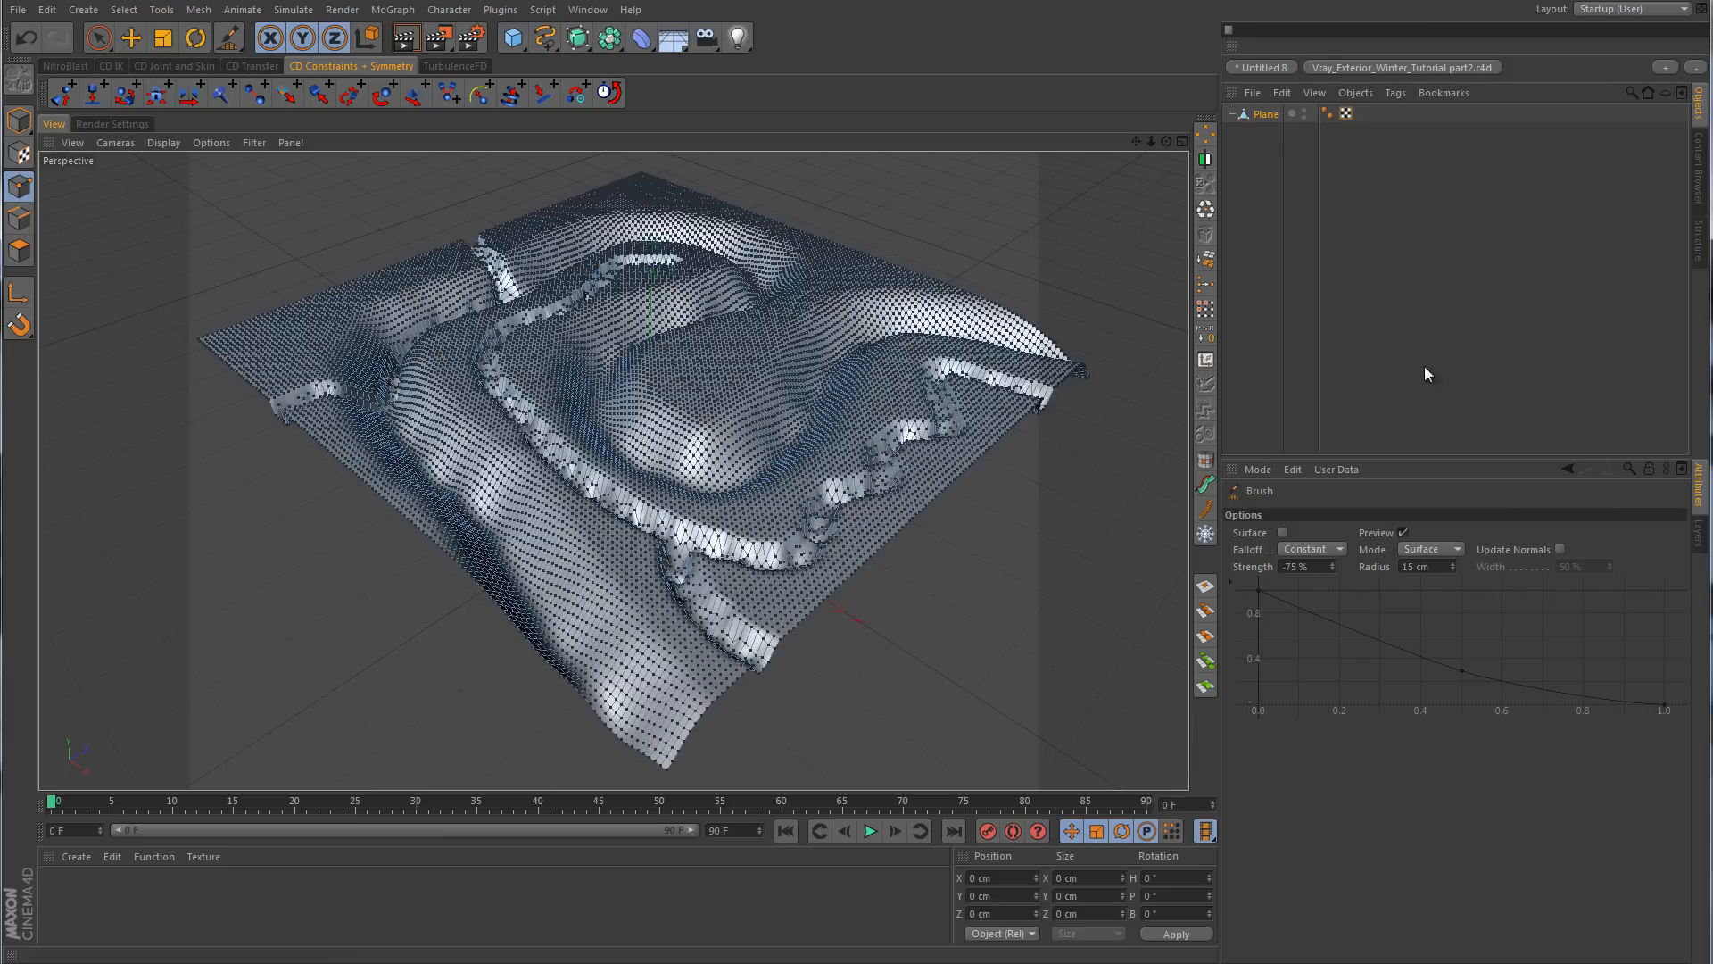
{"action": "left_click", "coordinate": [1479, 339]}
{"action": "mouse_move", "coordinate": [1015, 272]}
{"action": "left_mouse_down", "text": "alt"}
{"action": "mouse_move", "coordinate": [990, 356]}
{"action": "mouse_move", "coordinate": [612, 356]}
{"action": "mouse_move", "coordinate": [964, 289]}
{"action": "left_mouse_up", "text": "alt"}
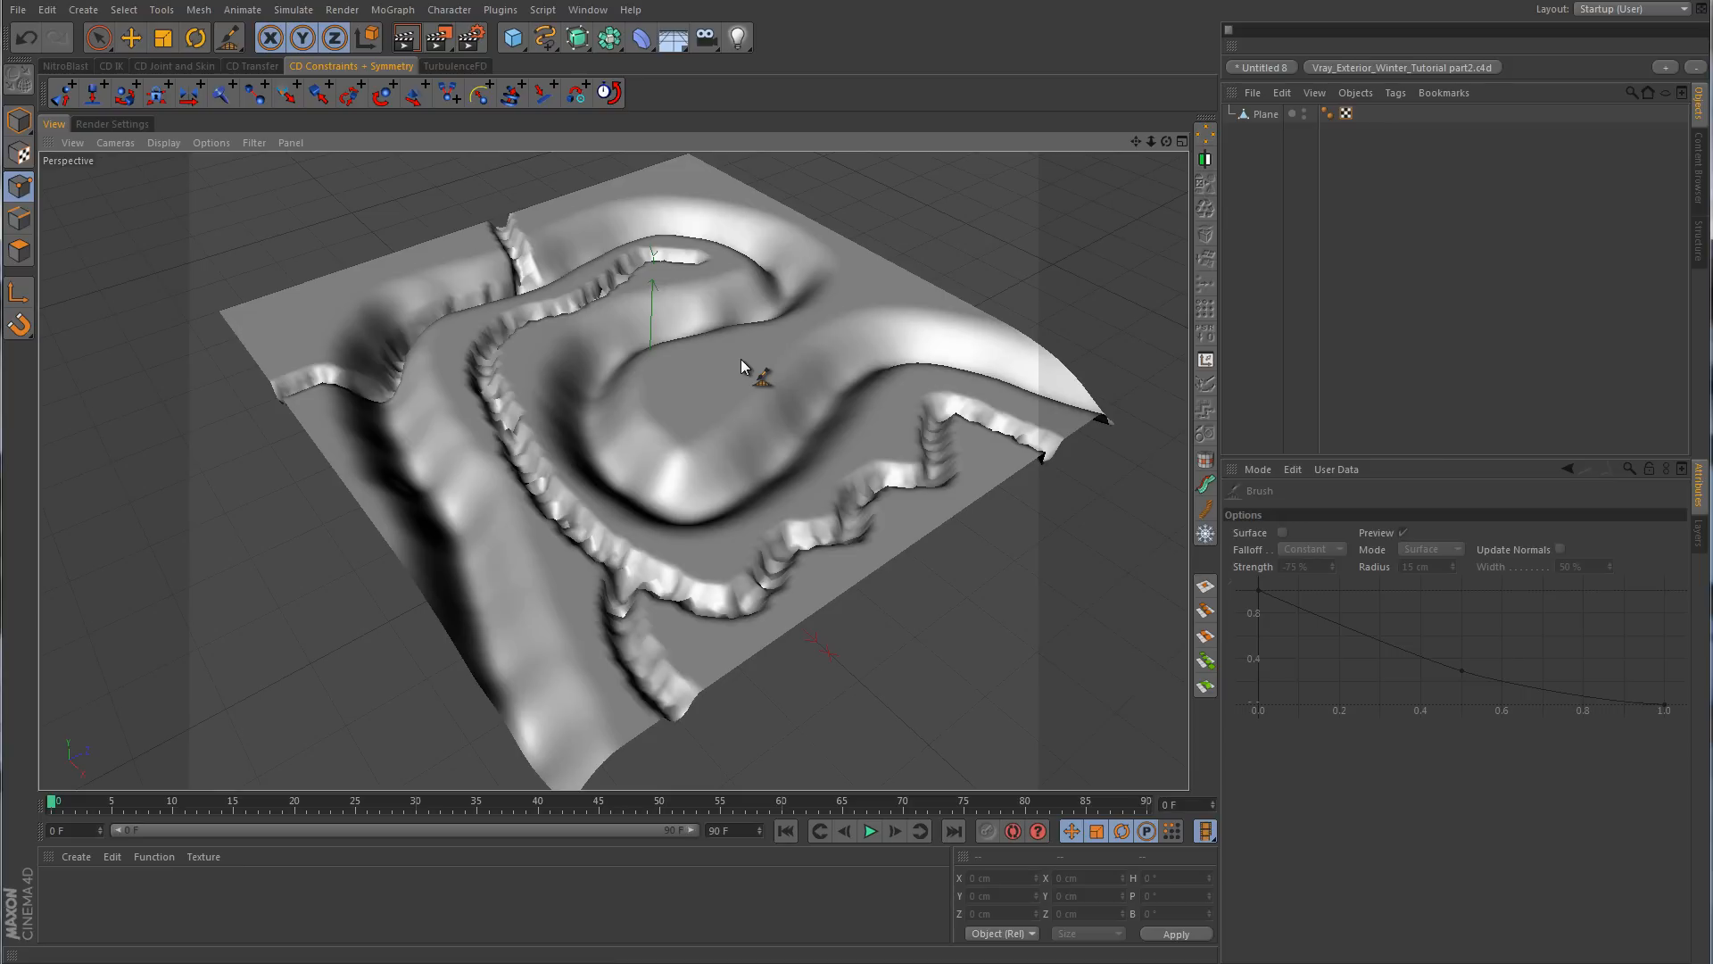
{"action": "mouse_move", "coordinate": [727, 442]}
{"action": "left_mouse_down", "text": "alt"}
{"action": "mouse_move", "coordinate": [1012, 486]}
{"action": "mouse_move", "coordinate": [1037, 577]}
{"action": "mouse_move", "coordinate": [967, 486]}
{"action": "mouse_move", "coordinate": [1008, 536]}
{"action": "left_mouse_up", "text": "alt"}
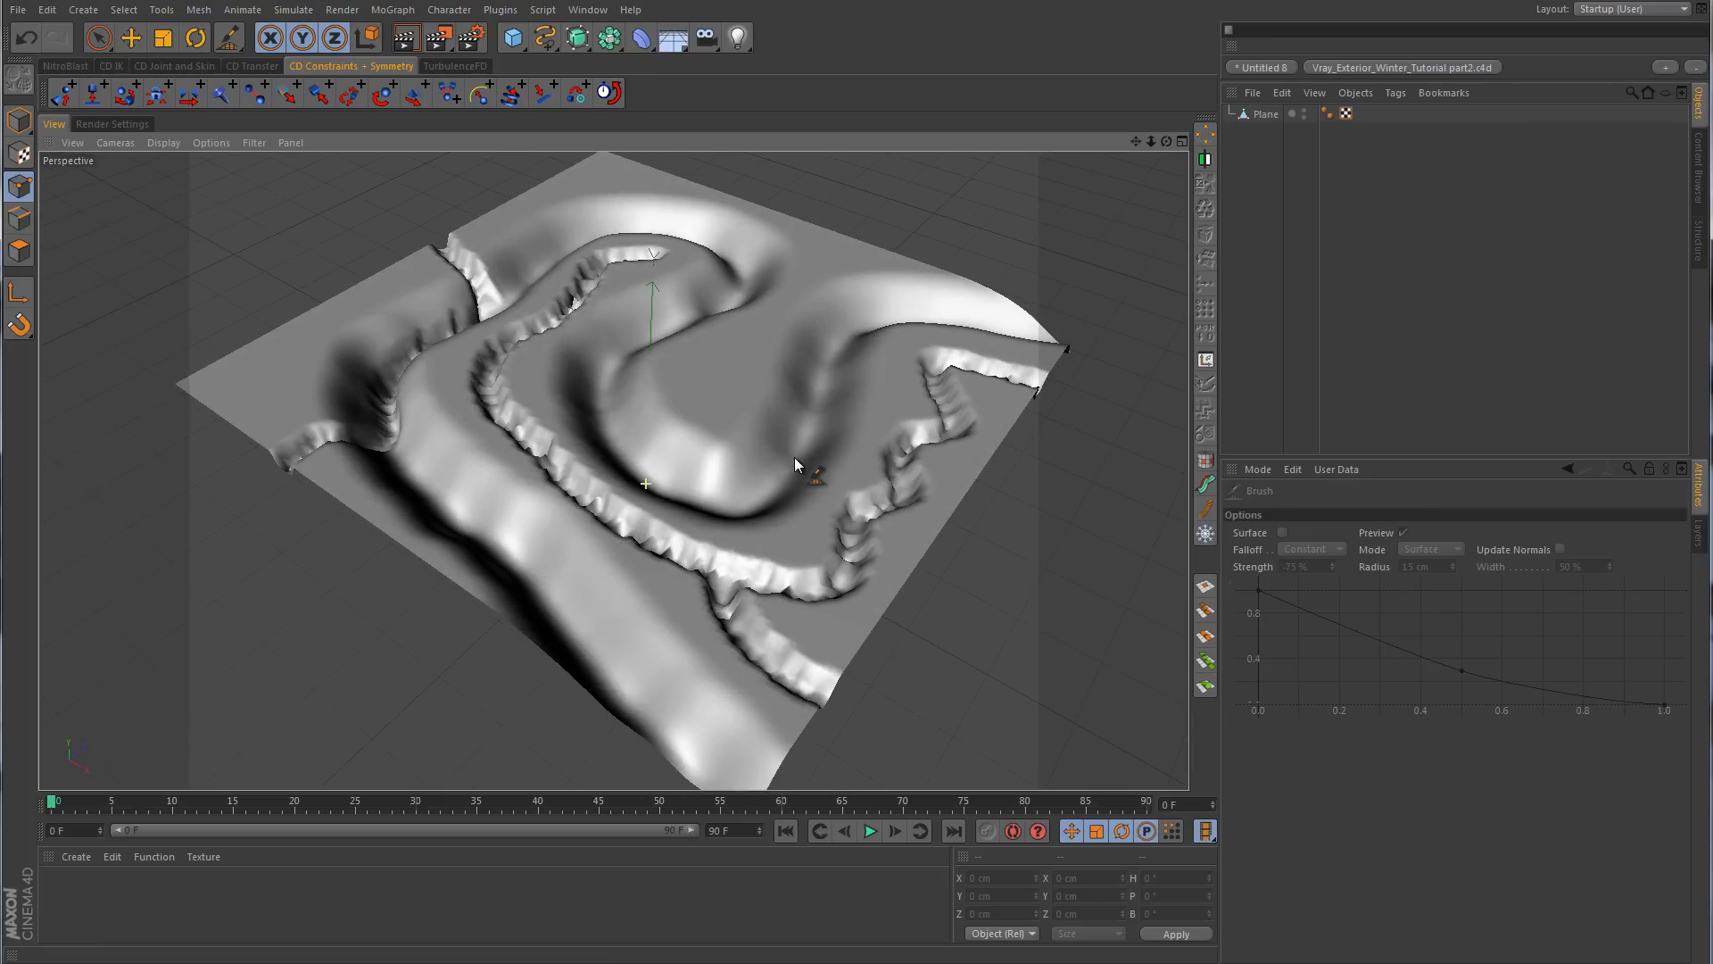
- Set the Brush strength to 100% for the plane's points
{"action": "left_click", "coordinate": [1263, 114]}
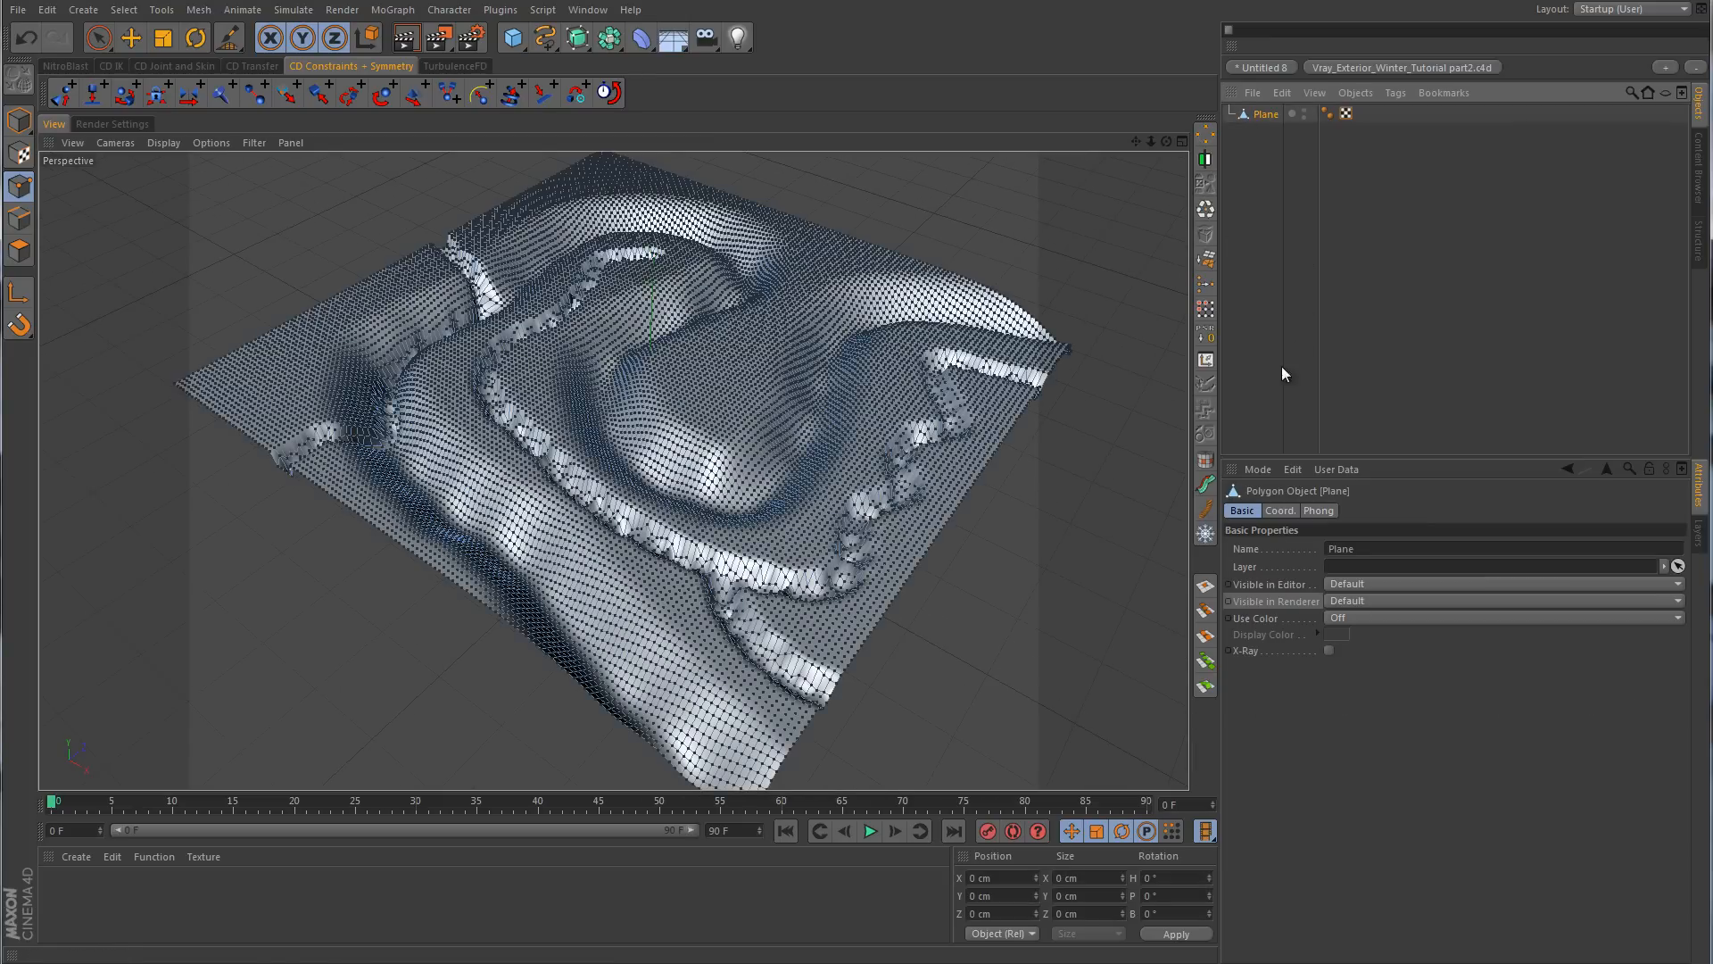
{"action": "right_click", "coordinate": [666, 268]}
{"action": "left_click", "coordinate": [728, 363]}
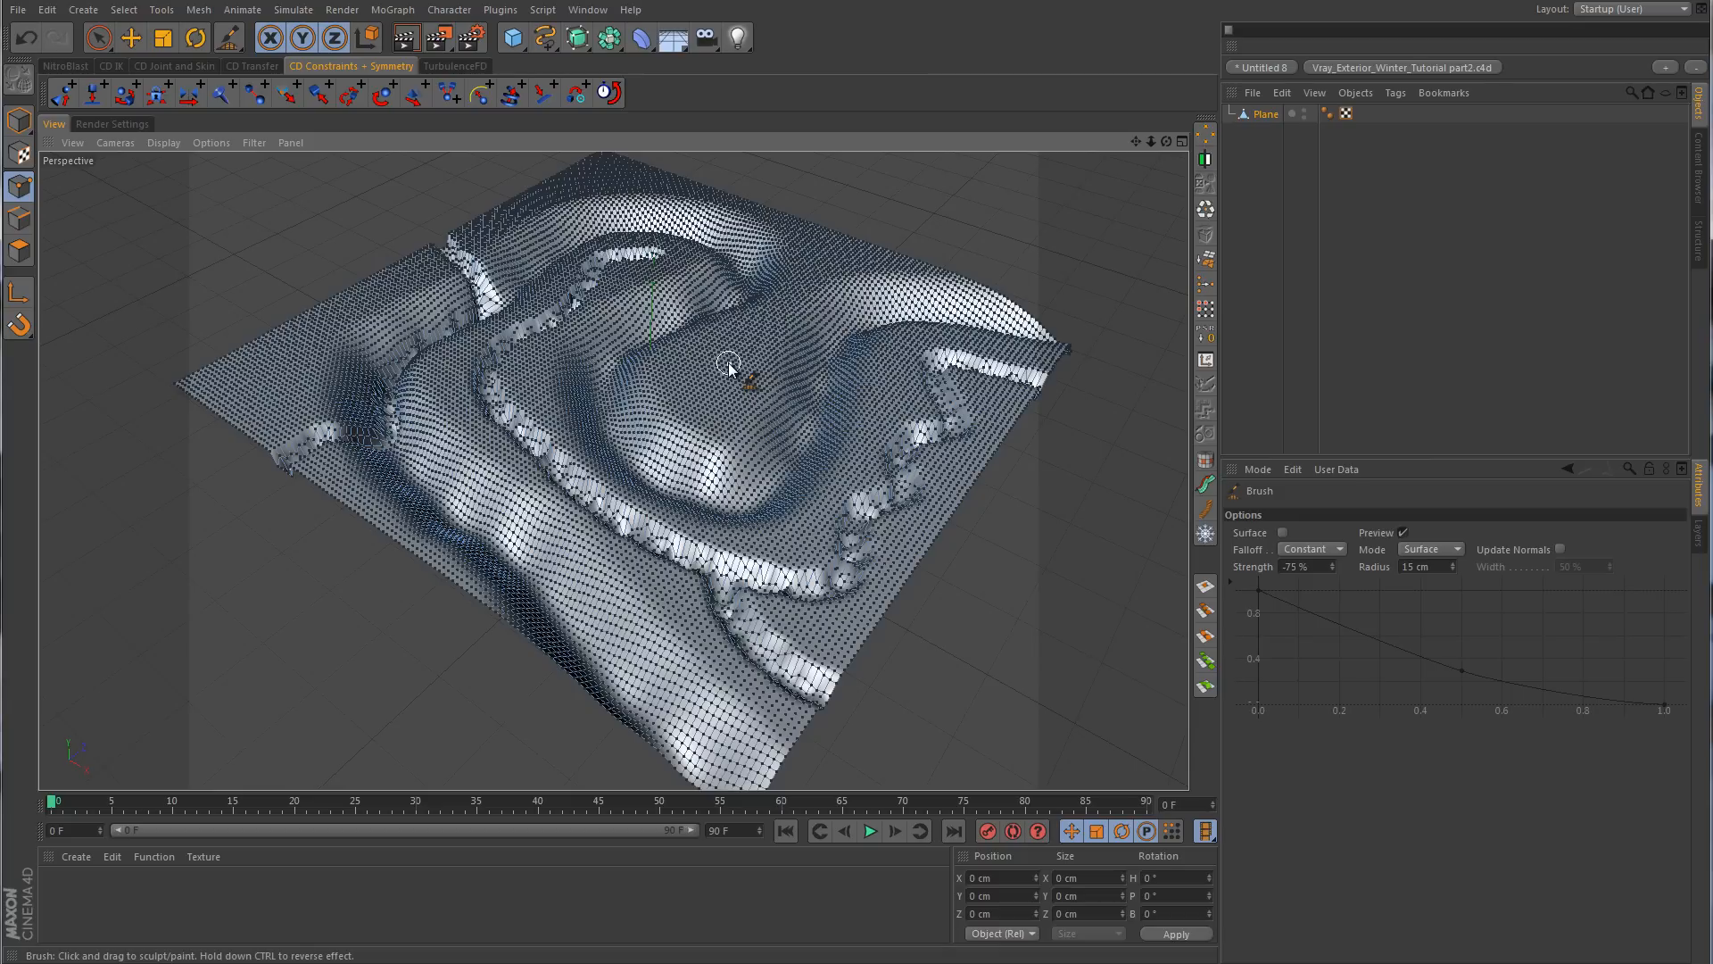
{"action": "left_click", "coordinate": [1318, 566]}
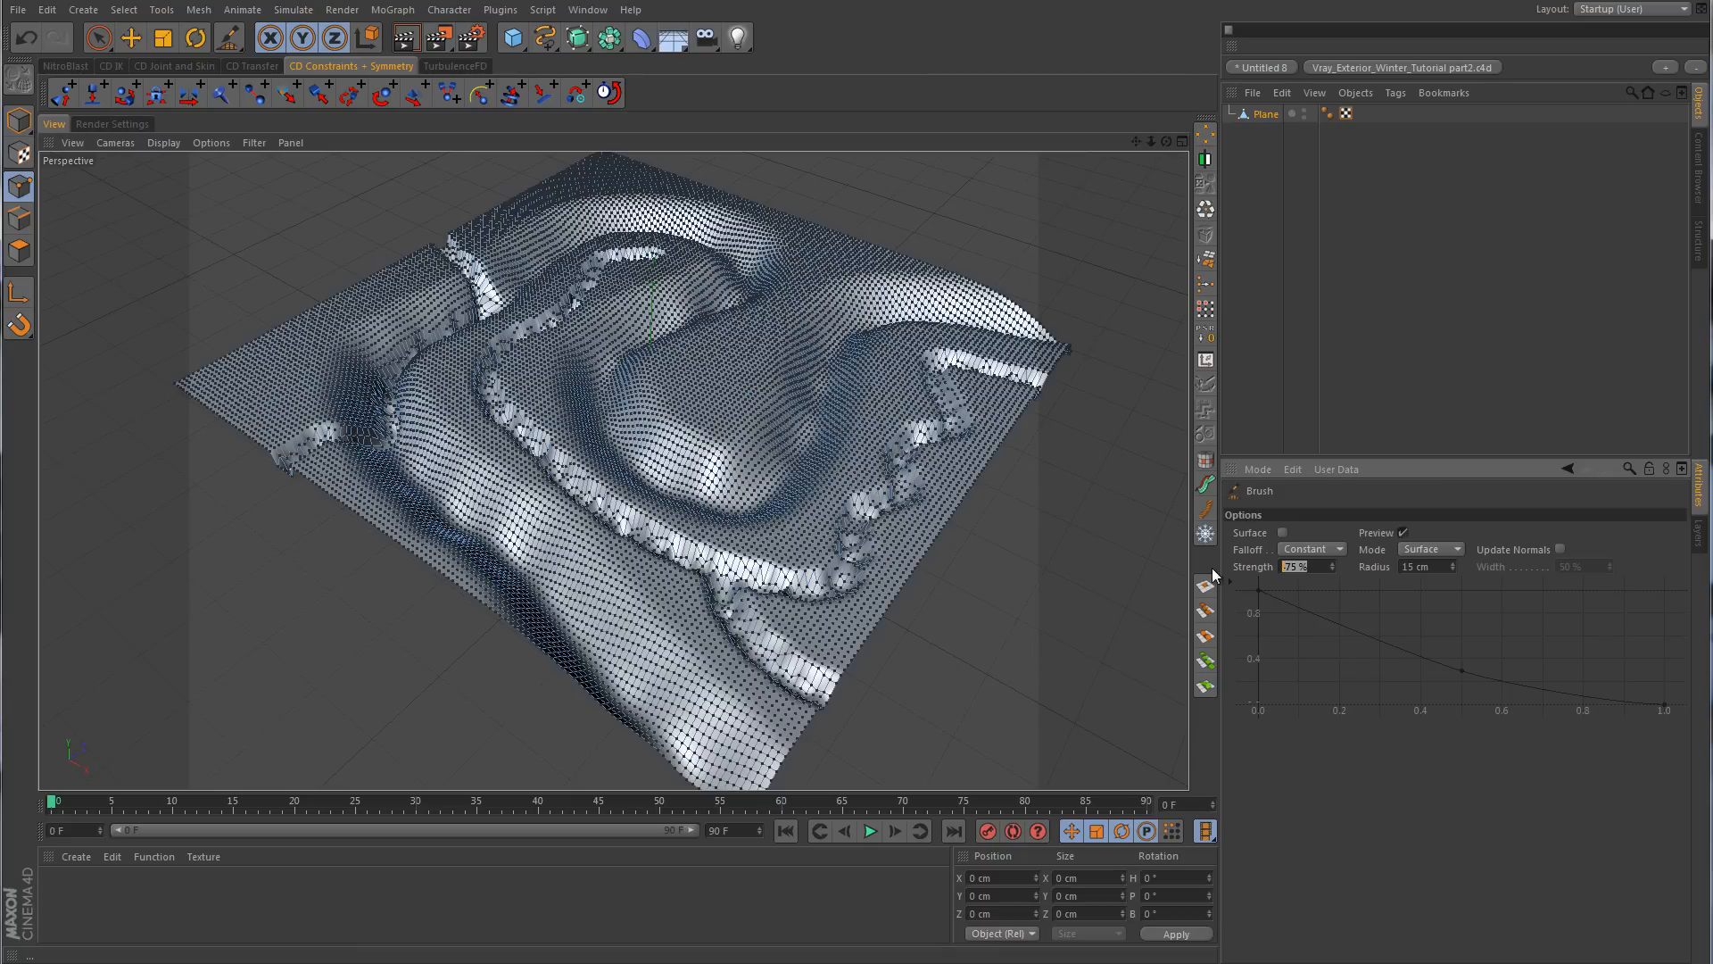
{"action": "type", "text": "100"}
{"action": "left_click", "coordinate": [1444, 373]}
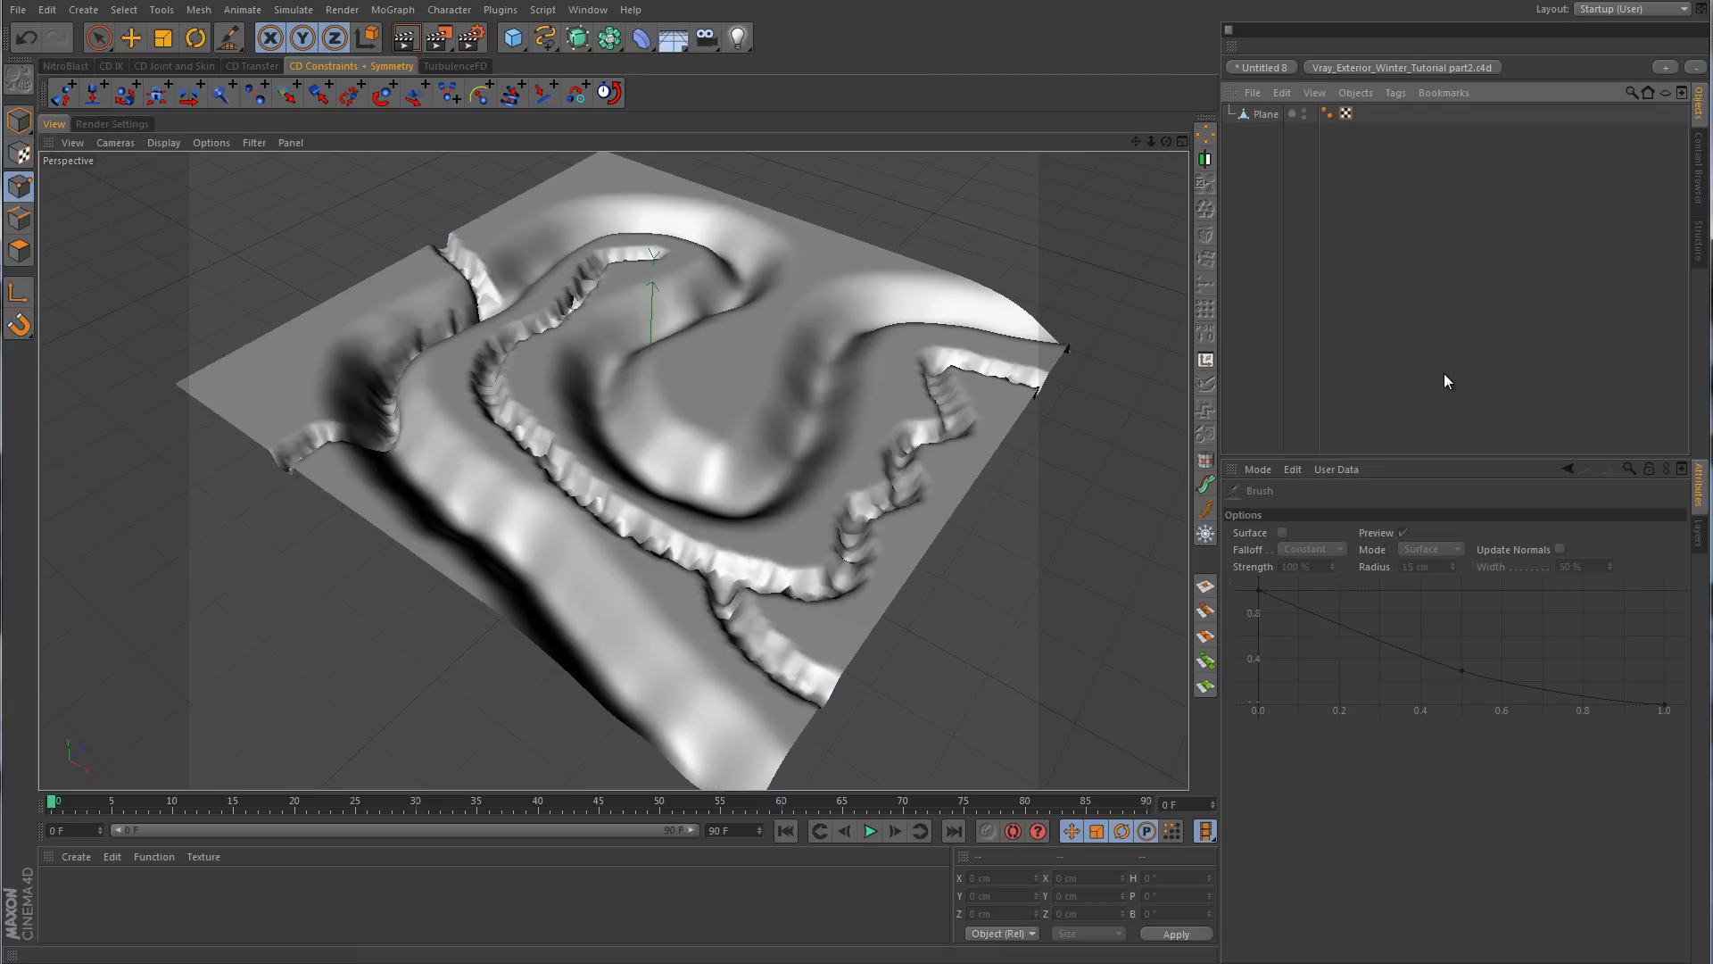
- Sculpt a small raised ring near the plane's centre and jagged ridges along its outer edges, and inspect them in perspective
{"action": "middle_click", "coordinate": [989, 326]}
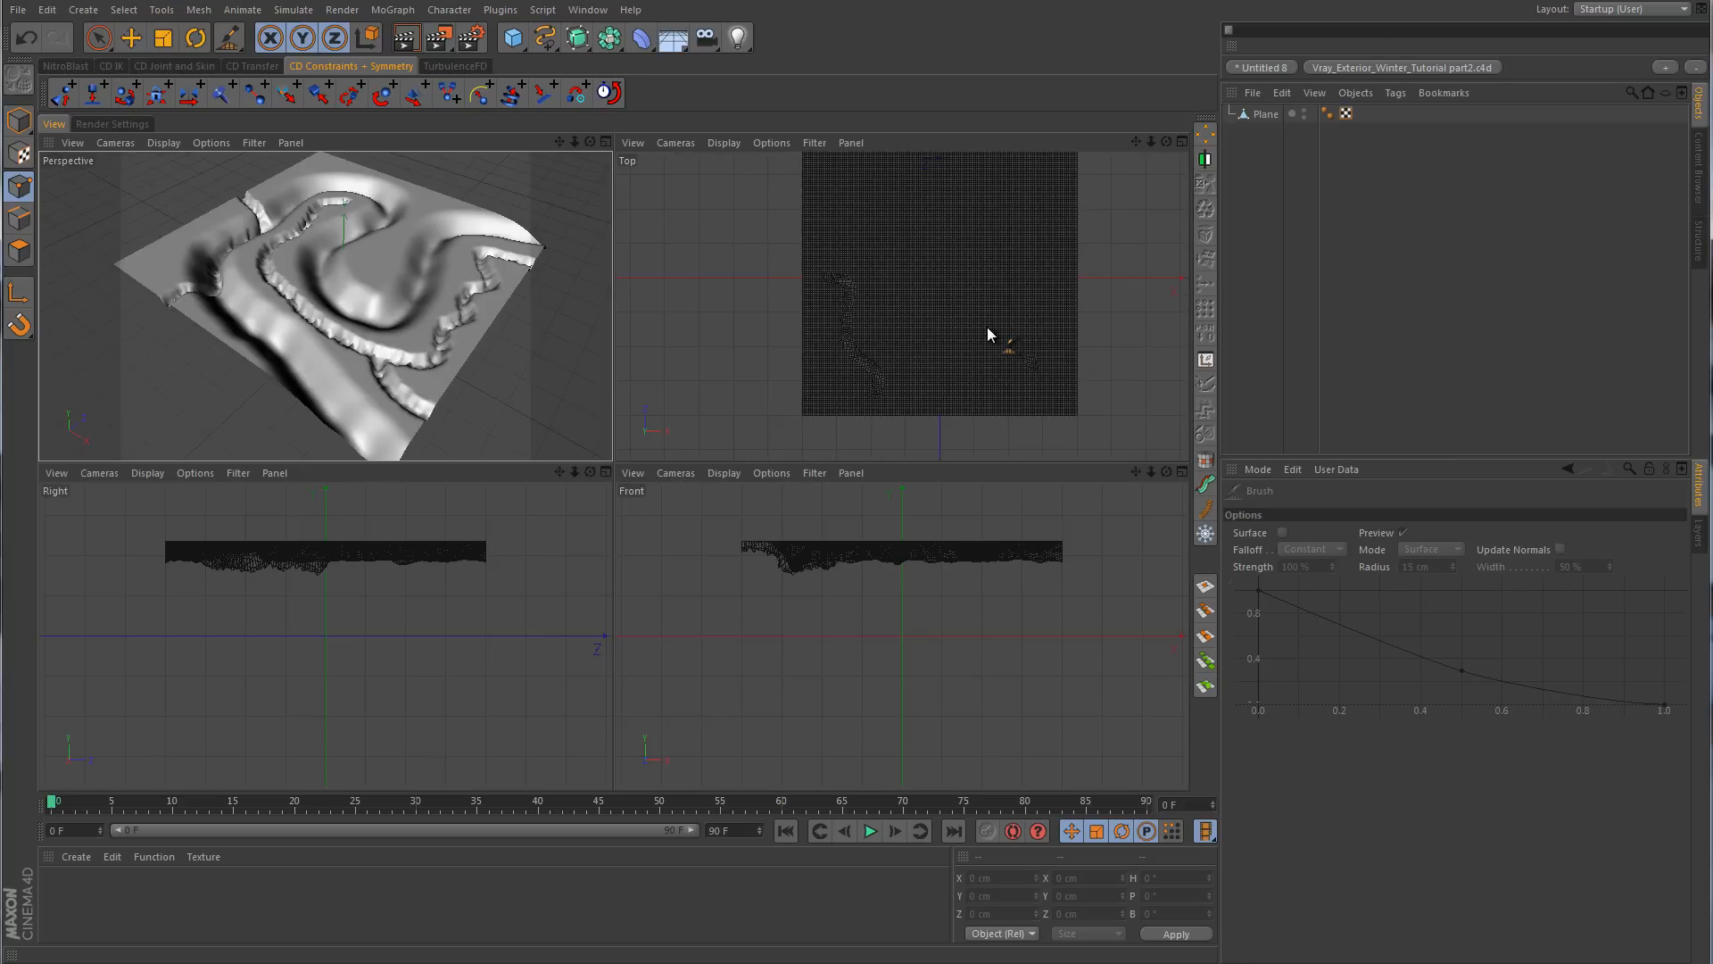
{"action": "middle_click", "coordinate": [987, 326]}
{"action": "left_click", "coordinate": [1265, 114]}
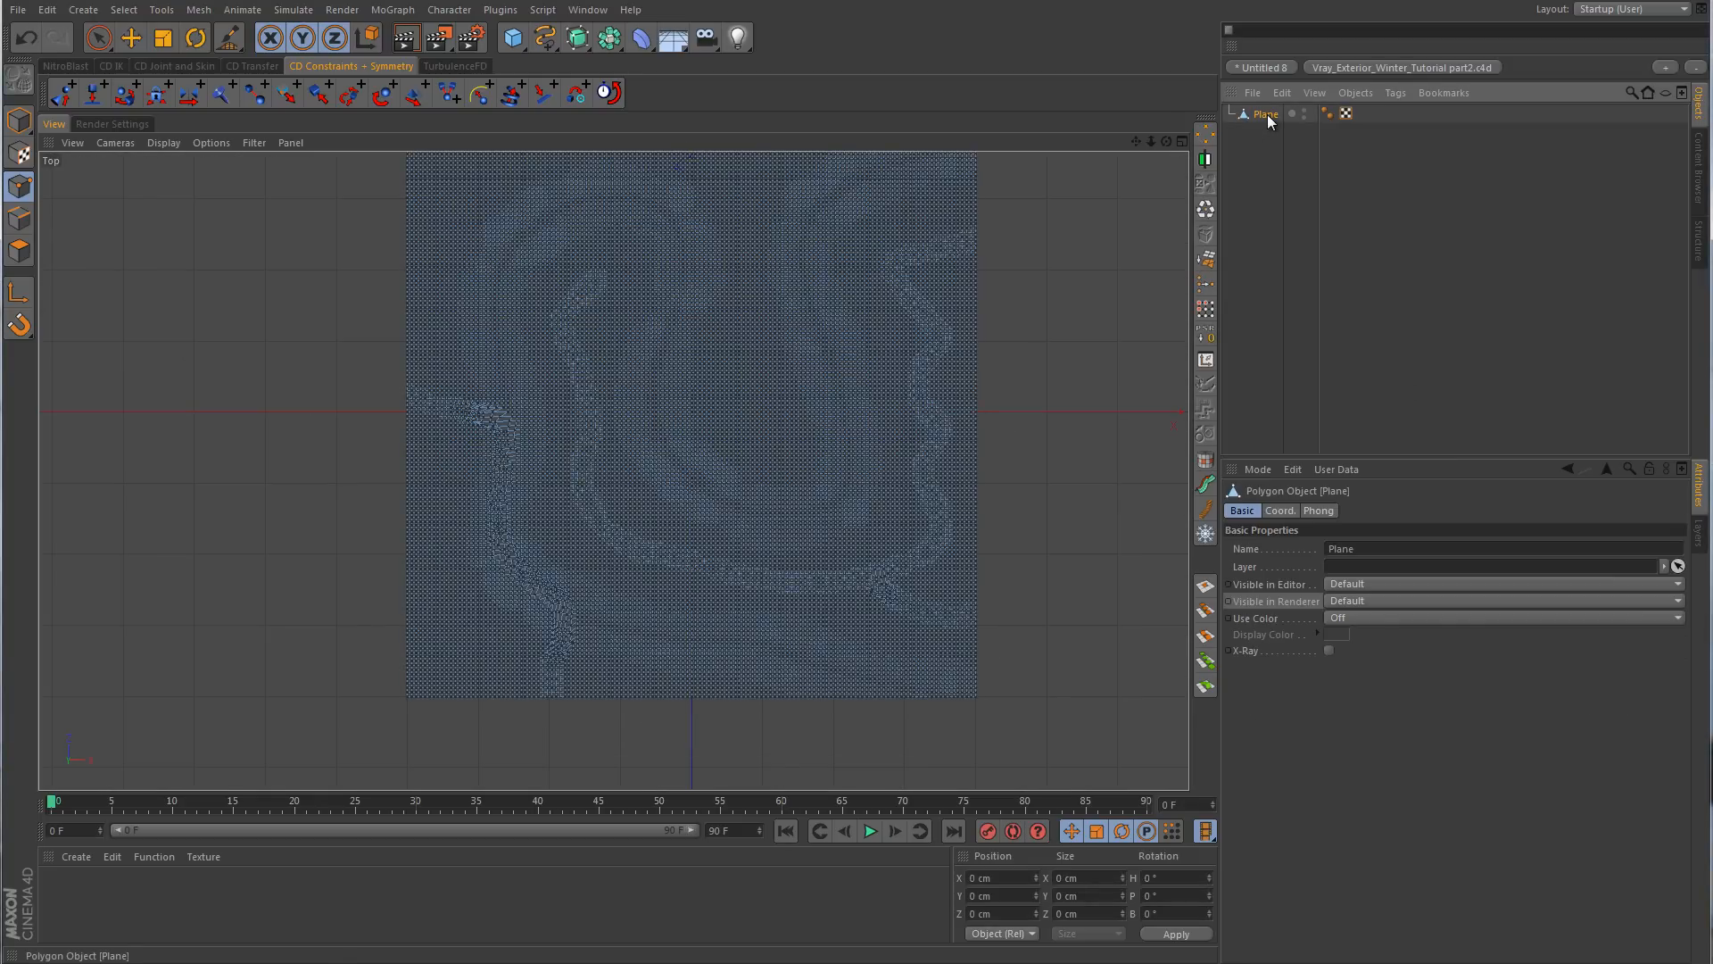
{"action": "middle_click_drag", "start_coordinate": [1046, 311], "coordinate": [1012, 408], "text": "alt"}
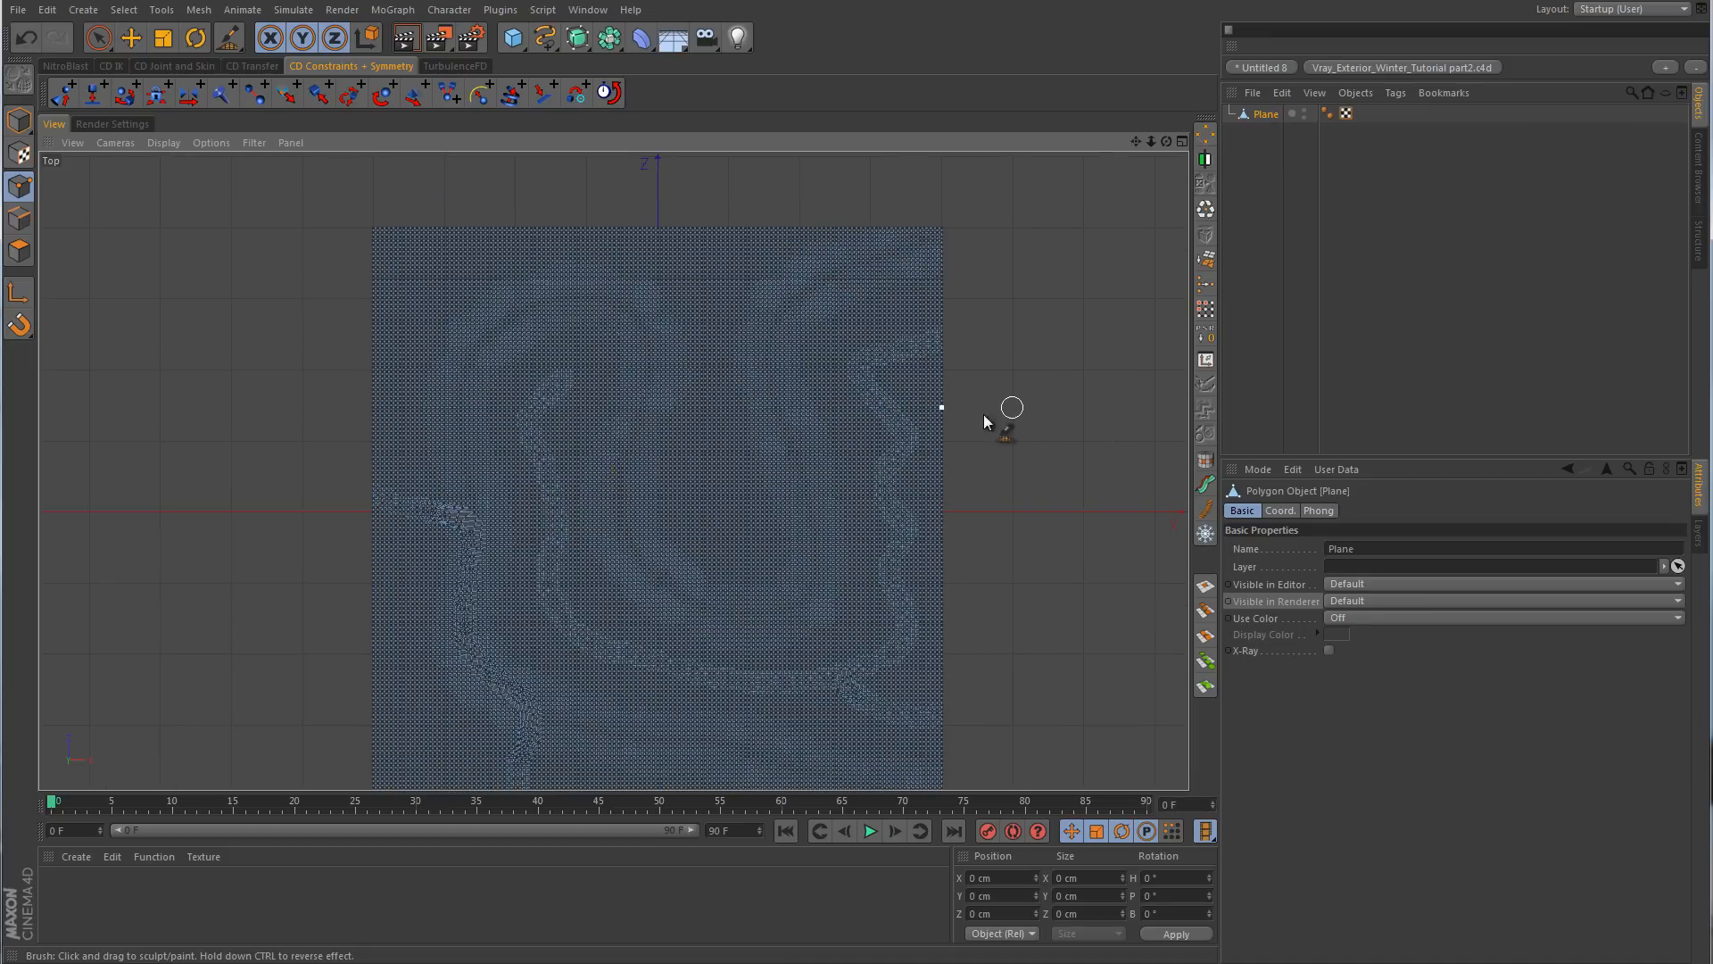
{"action": "mouse_move", "coordinate": [698, 498]}
{"action": "left_mouse_down"}
{"action": "mouse_move", "coordinate": [726, 537]}
{"action": "mouse_move", "coordinate": [746, 471]}
{"action": "mouse_move", "coordinate": [703, 439]}
{"action": "left_mouse_up"}
{"action": "mouse_move", "coordinate": [795, 214]}
{"action": "left_mouse_down"}
{"action": "mouse_move", "coordinate": [719, 276]}
{"action": "mouse_move", "coordinate": [710, 333]}
{"action": "left_mouse_up"}
{"action": "left_click_drag", "start_coordinate": [573, 215], "coordinate": [685, 278]}
{"action": "mouse_move", "coordinate": [529, 216]}
{"action": "left_mouse_down"}
{"action": "mouse_move", "coordinate": [410, 318]}
{"action": "mouse_move", "coordinate": [366, 450]}
{"action": "left_mouse_up"}
{"action": "middle_click_drag", "start_coordinate": [674, 499], "coordinate": [658, 425], "text": "alt"}
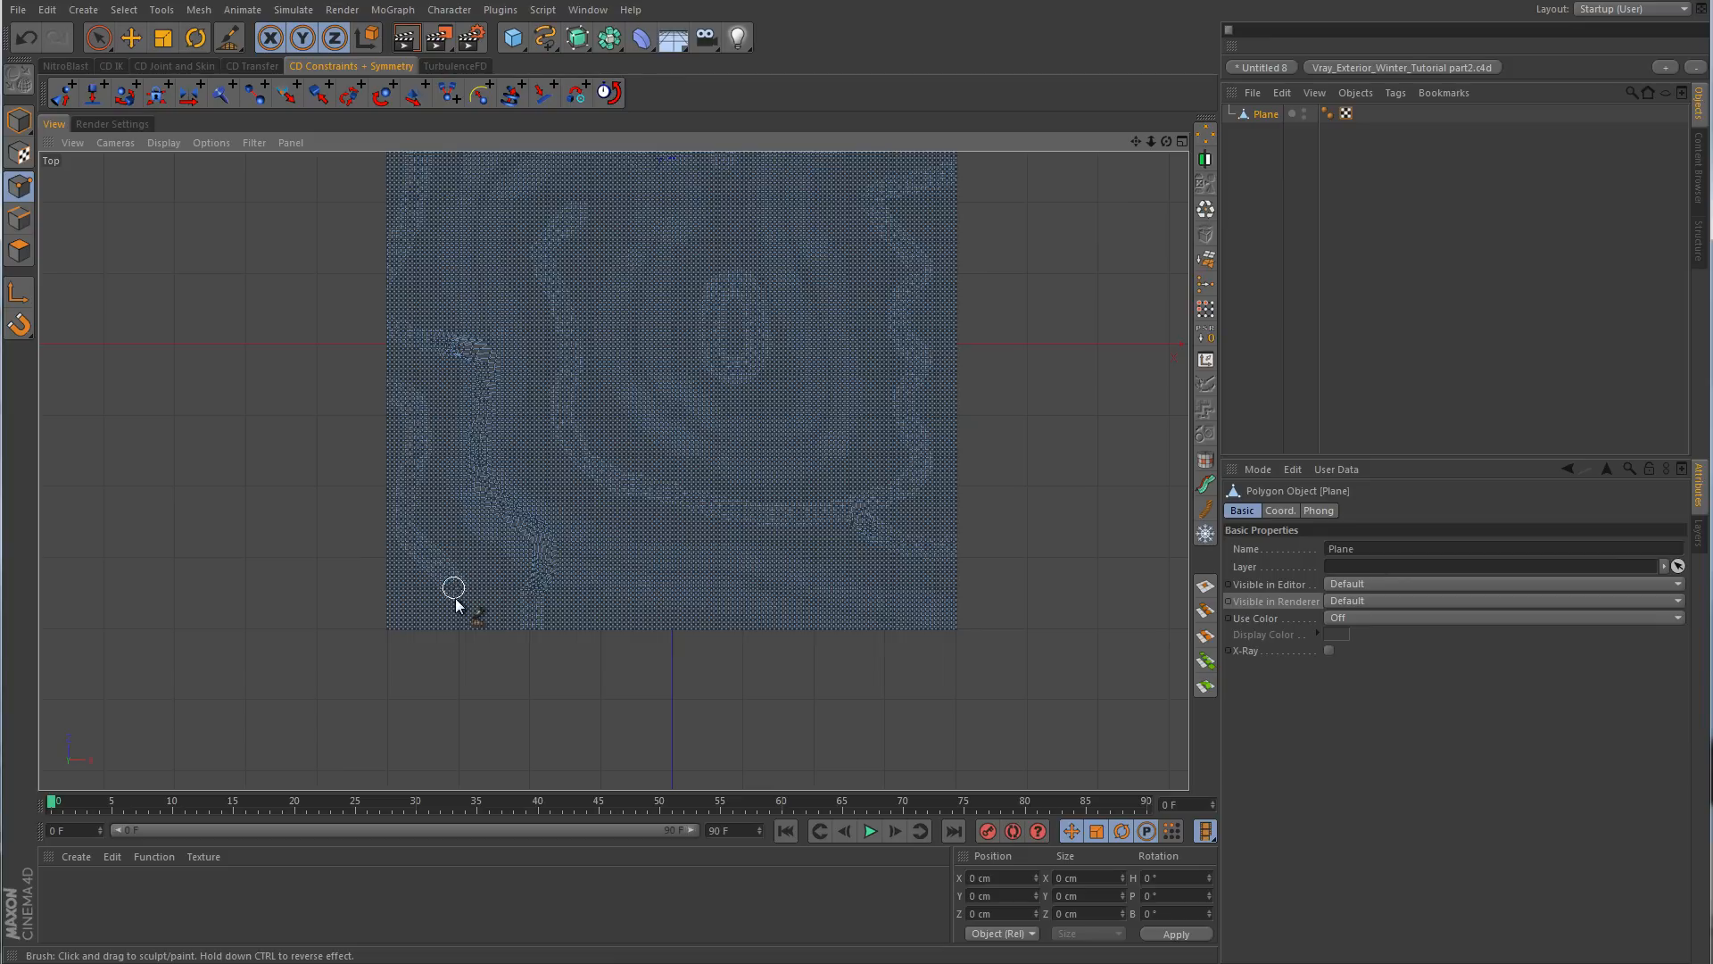
{"action": "mouse_move", "coordinate": [638, 656]}
{"action": "left_mouse_down"}
{"action": "mouse_move", "coordinate": [666, 589]}
{"action": "mouse_move", "coordinate": [752, 559]}
{"action": "mouse_move", "coordinate": [843, 604]}
{"action": "mouse_move", "coordinate": [899, 665]}
{"action": "left_mouse_up"}
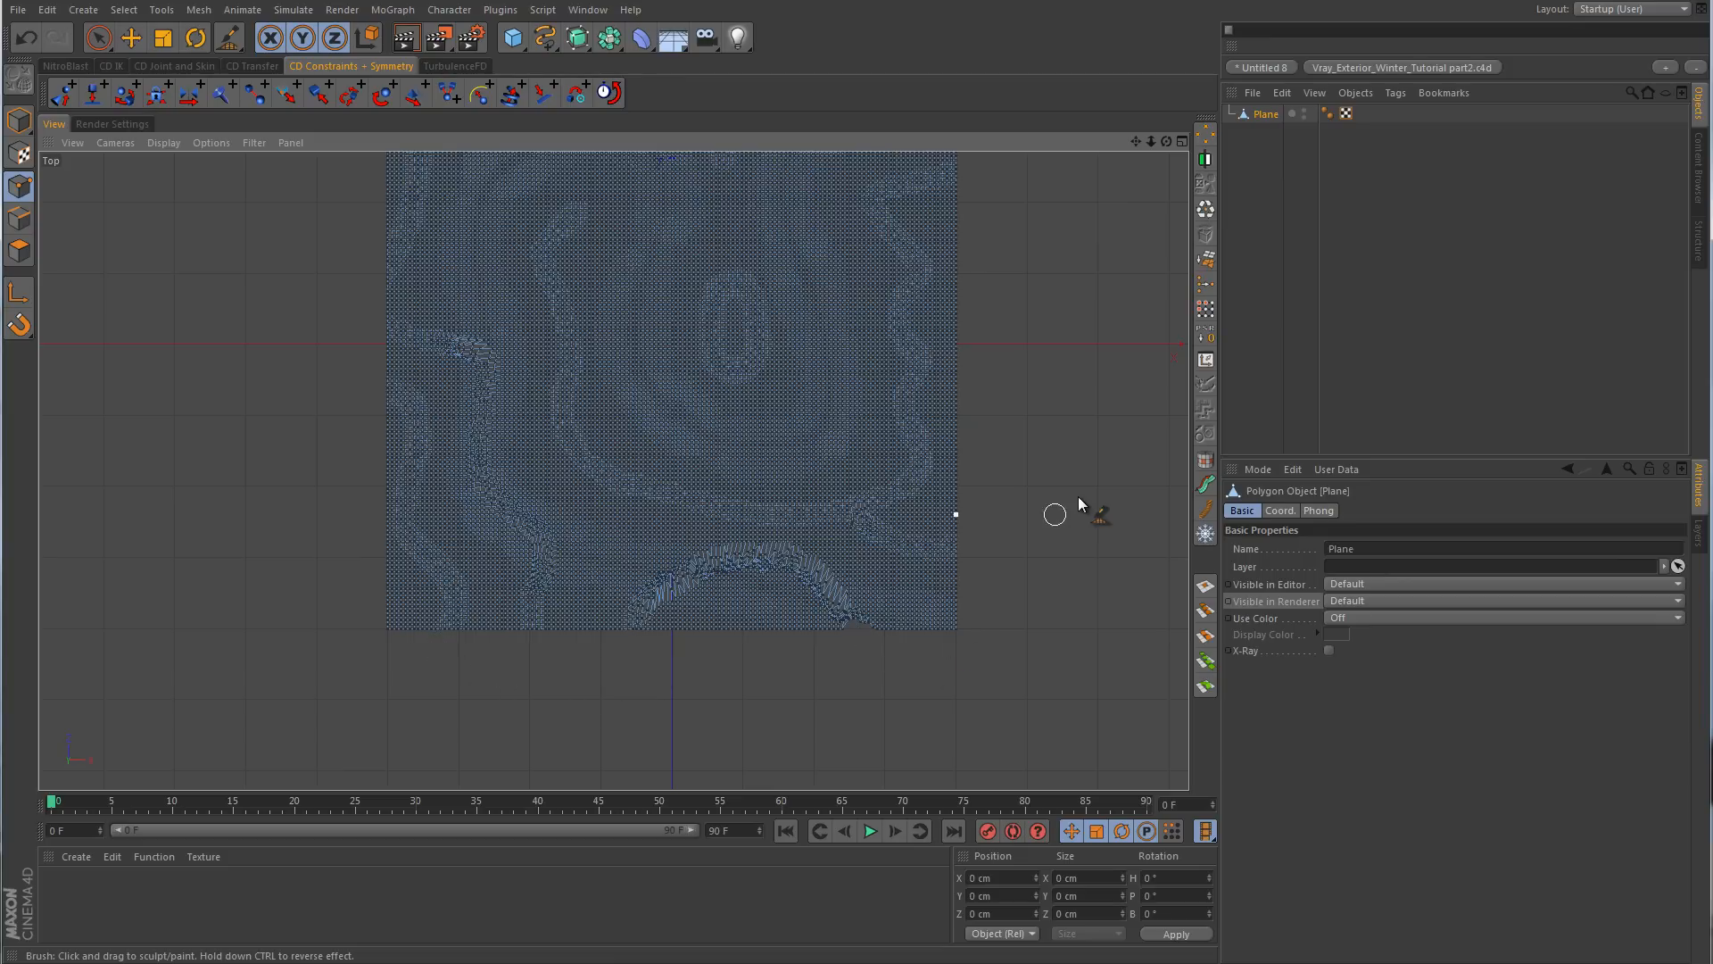
{"action": "middle_click", "coordinate": [1075, 451]}
{"action": "middle_click", "coordinate": [559, 368]}
{"action": "left_click", "coordinate": [1488, 299]}
{"action": "mouse_move", "coordinate": [938, 461]}
{"action": "left_mouse_down", "text": "alt"}
{"action": "mouse_move", "coordinate": [868, 430]}
{"action": "mouse_move", "coordinate": [788, 427]}
{"action": "mouse_move", "coordinate": [900, 436]}
{"action": "left_mouse_up", "text": "alt"}
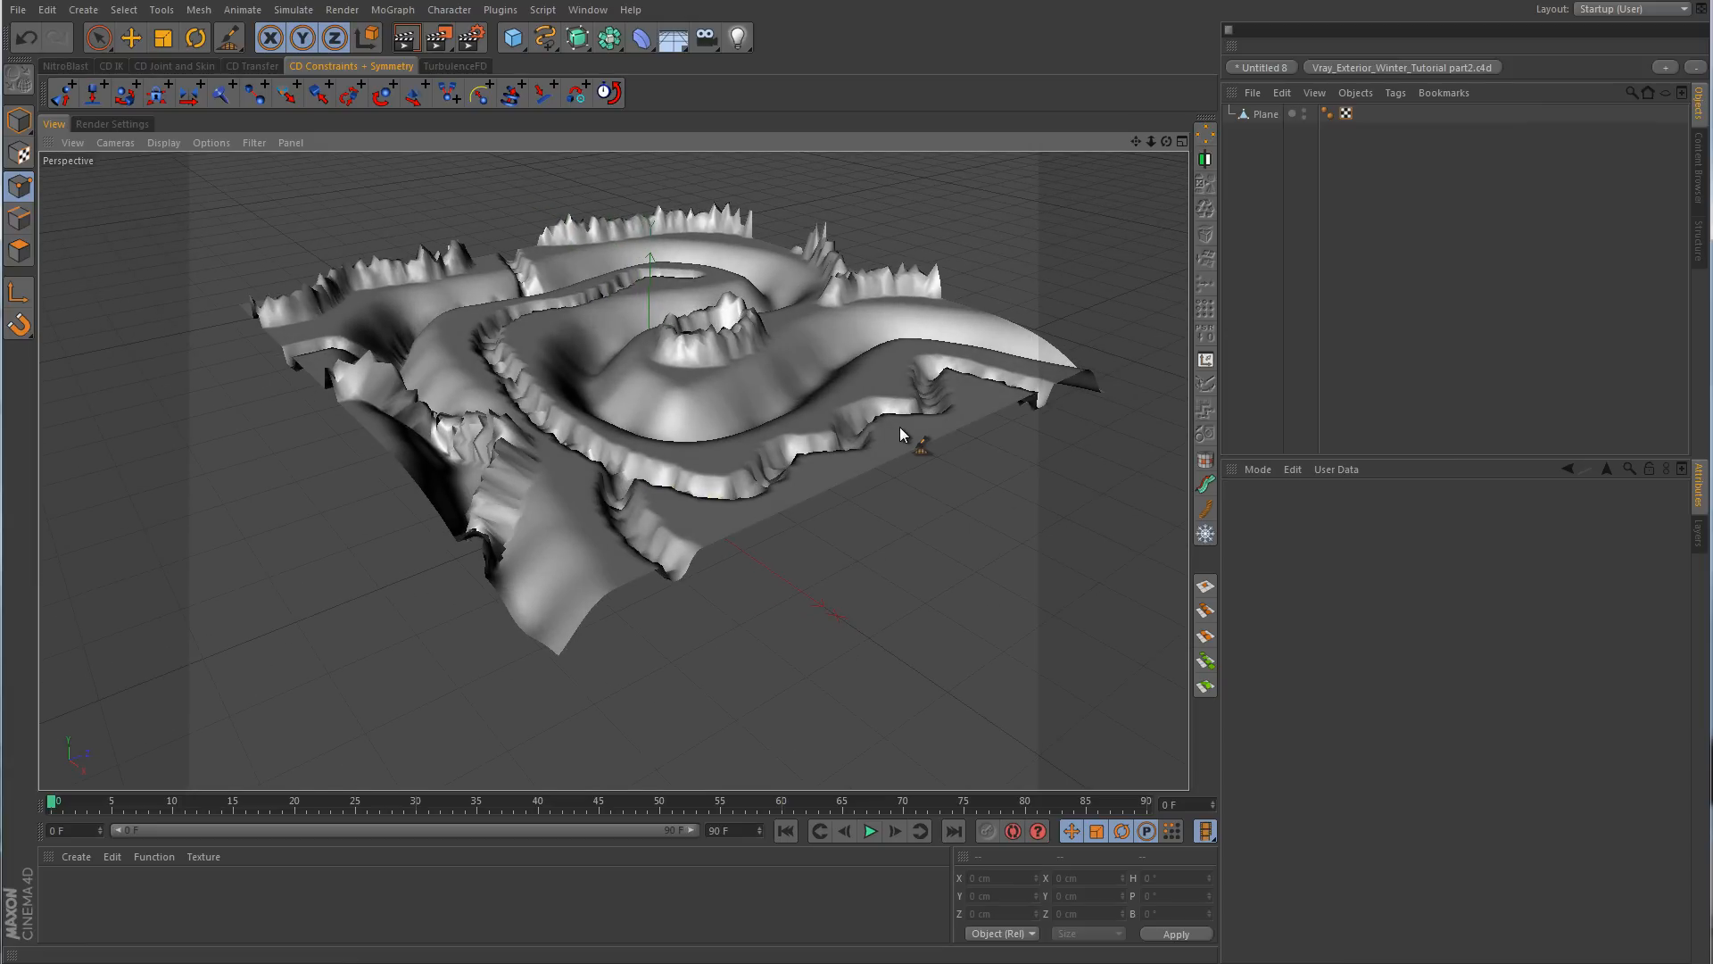
- Close the sculpted plane's project without saving and return to the winter house scene
{"action": "left_click", "coordinate": [513, 40]}
{"action": "left_click", "coordinate": [1264, 117]}
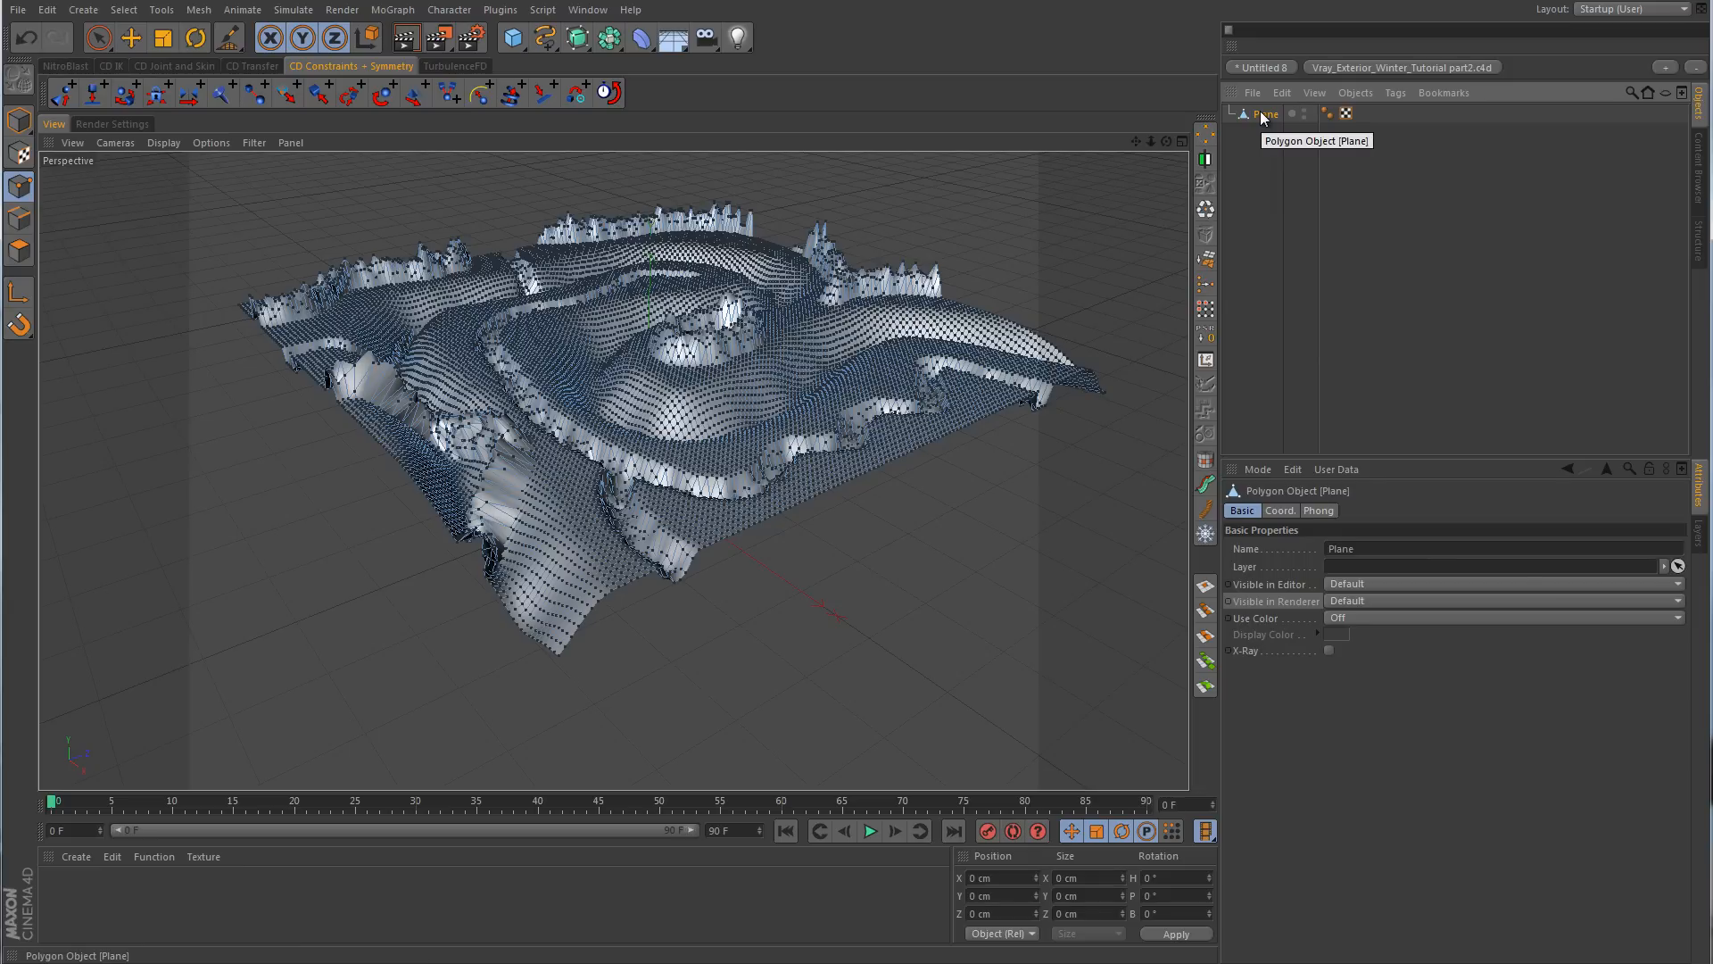
{"action": "left_click", "coordinate": [18, 10]}
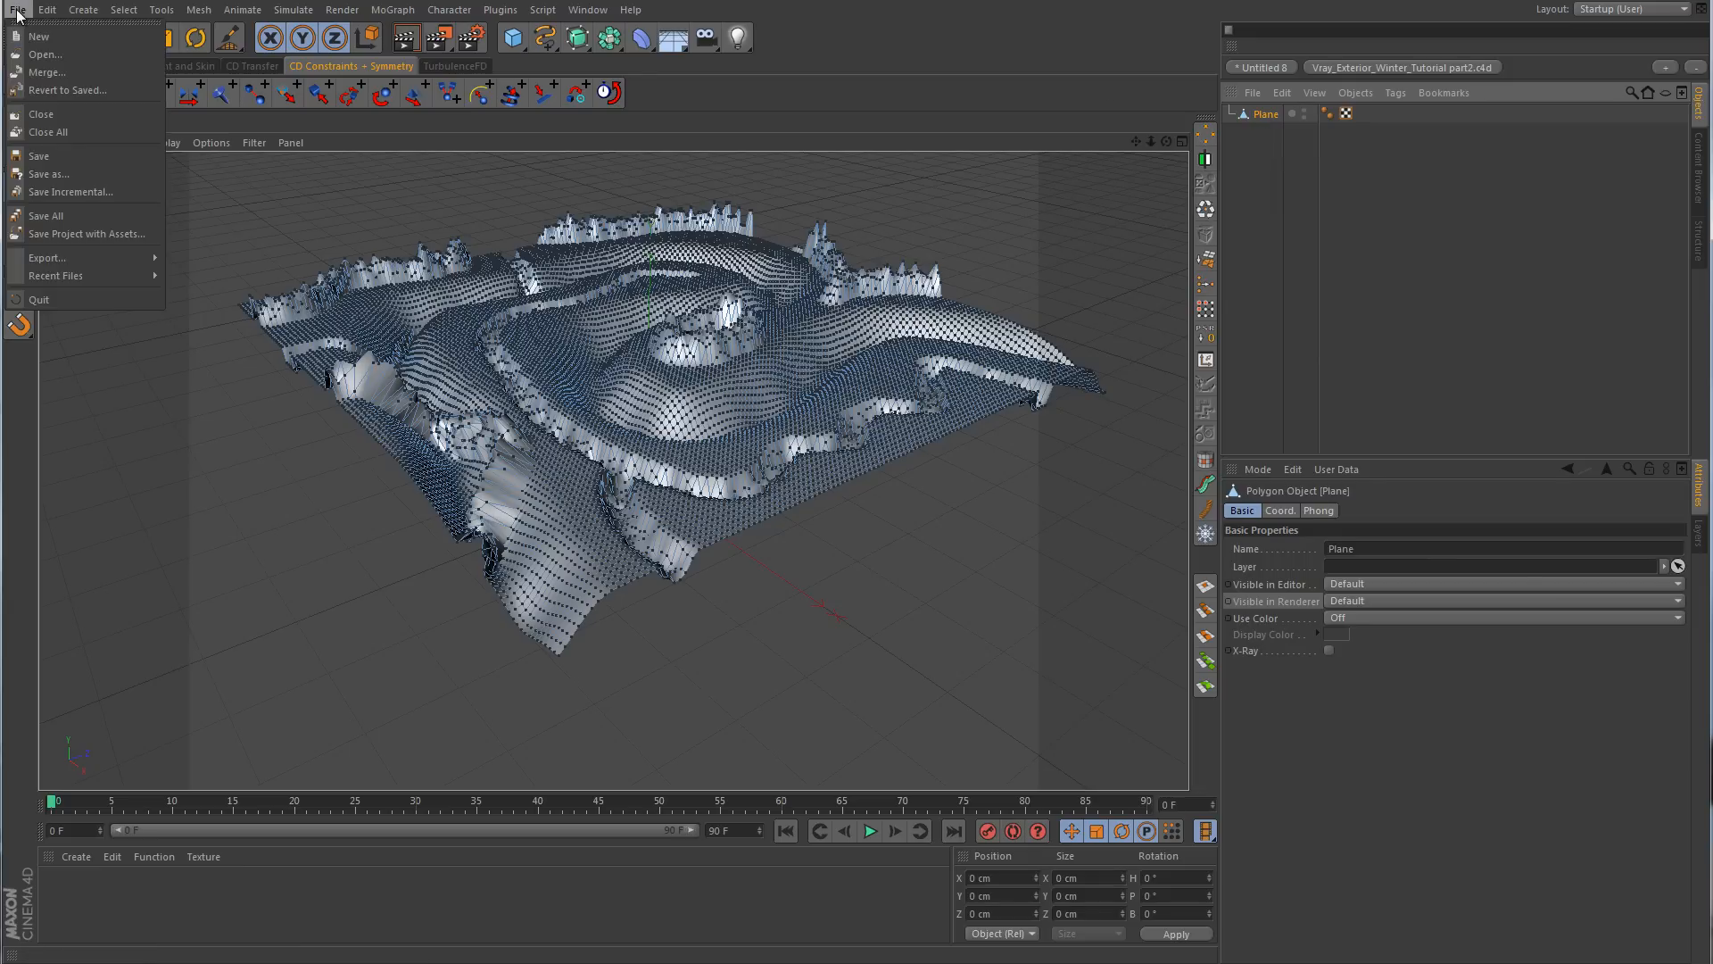
{"action": "left_click", "coordinate": [53, 115]}
{"action": "left_click", "coordinate": [876, 565]}
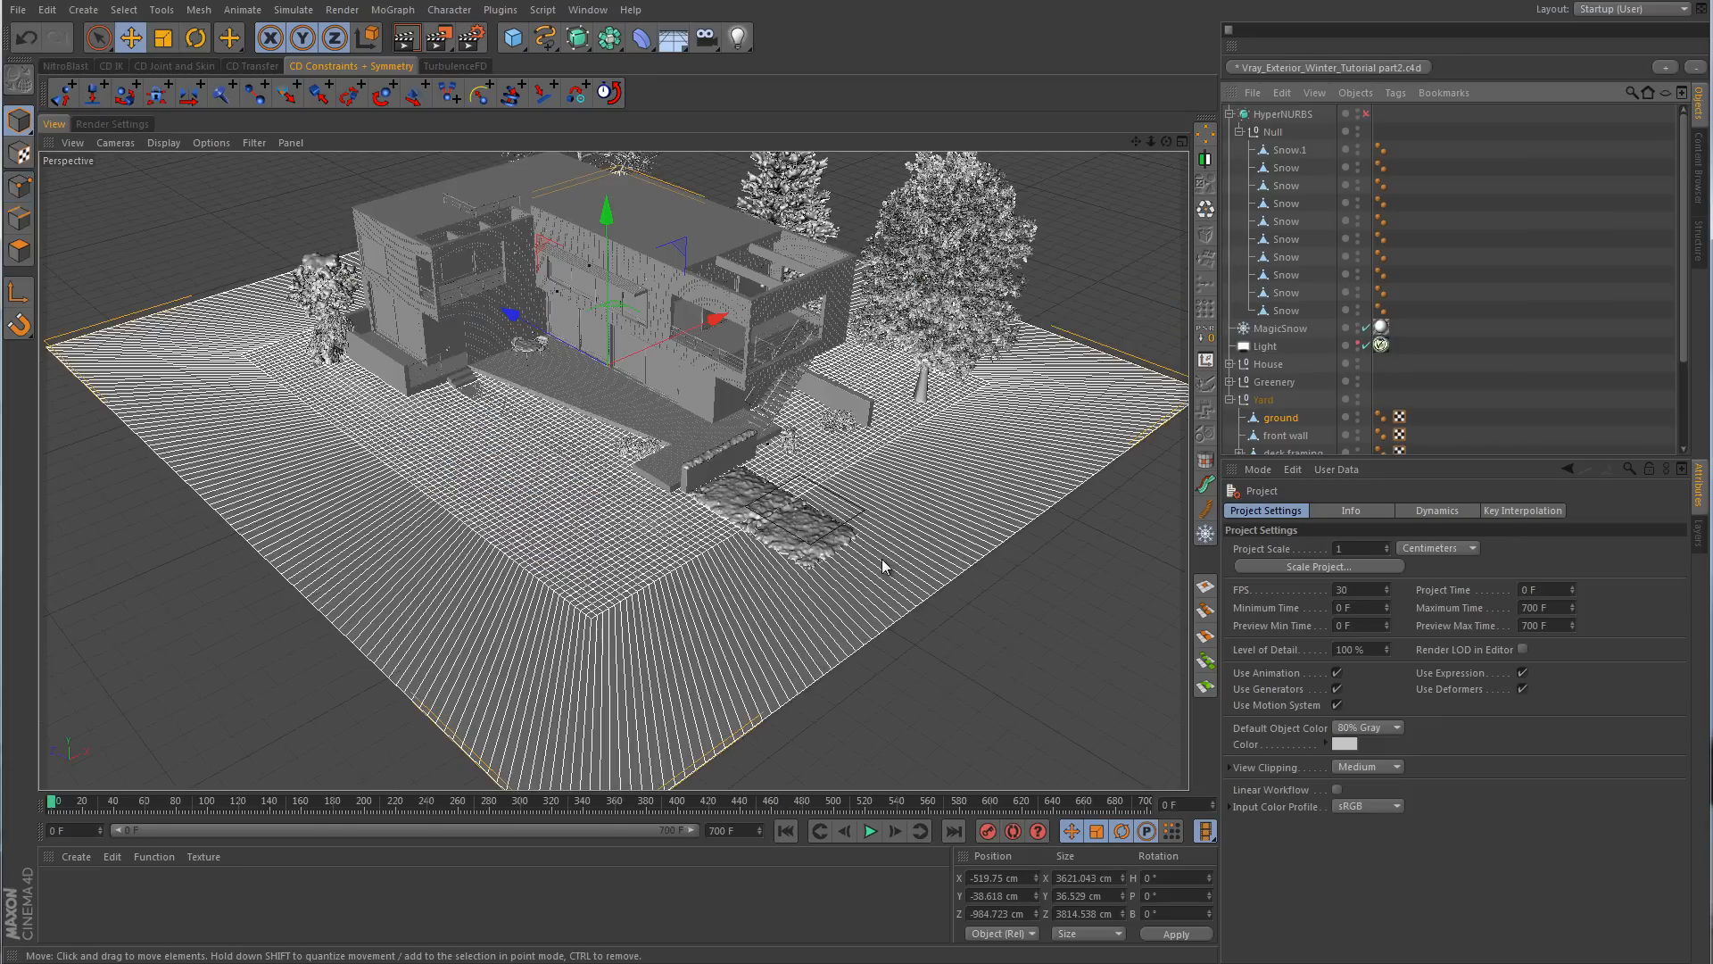